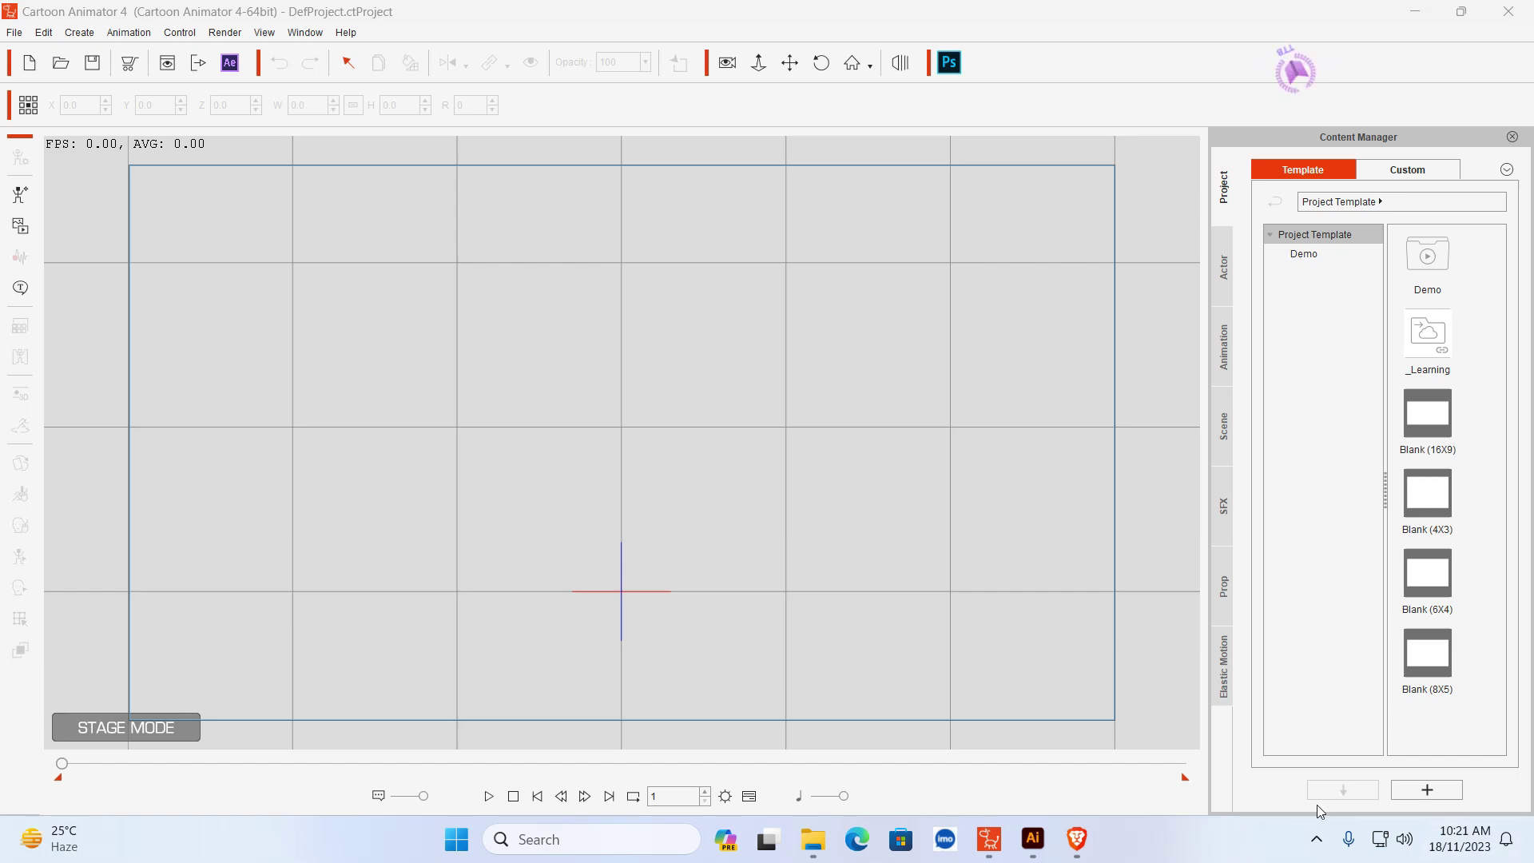
- Switch to the Brave browser, view Vecteezy's free download page for the Indian male character illustration, and return to the desktop
left_click(1076, 839)
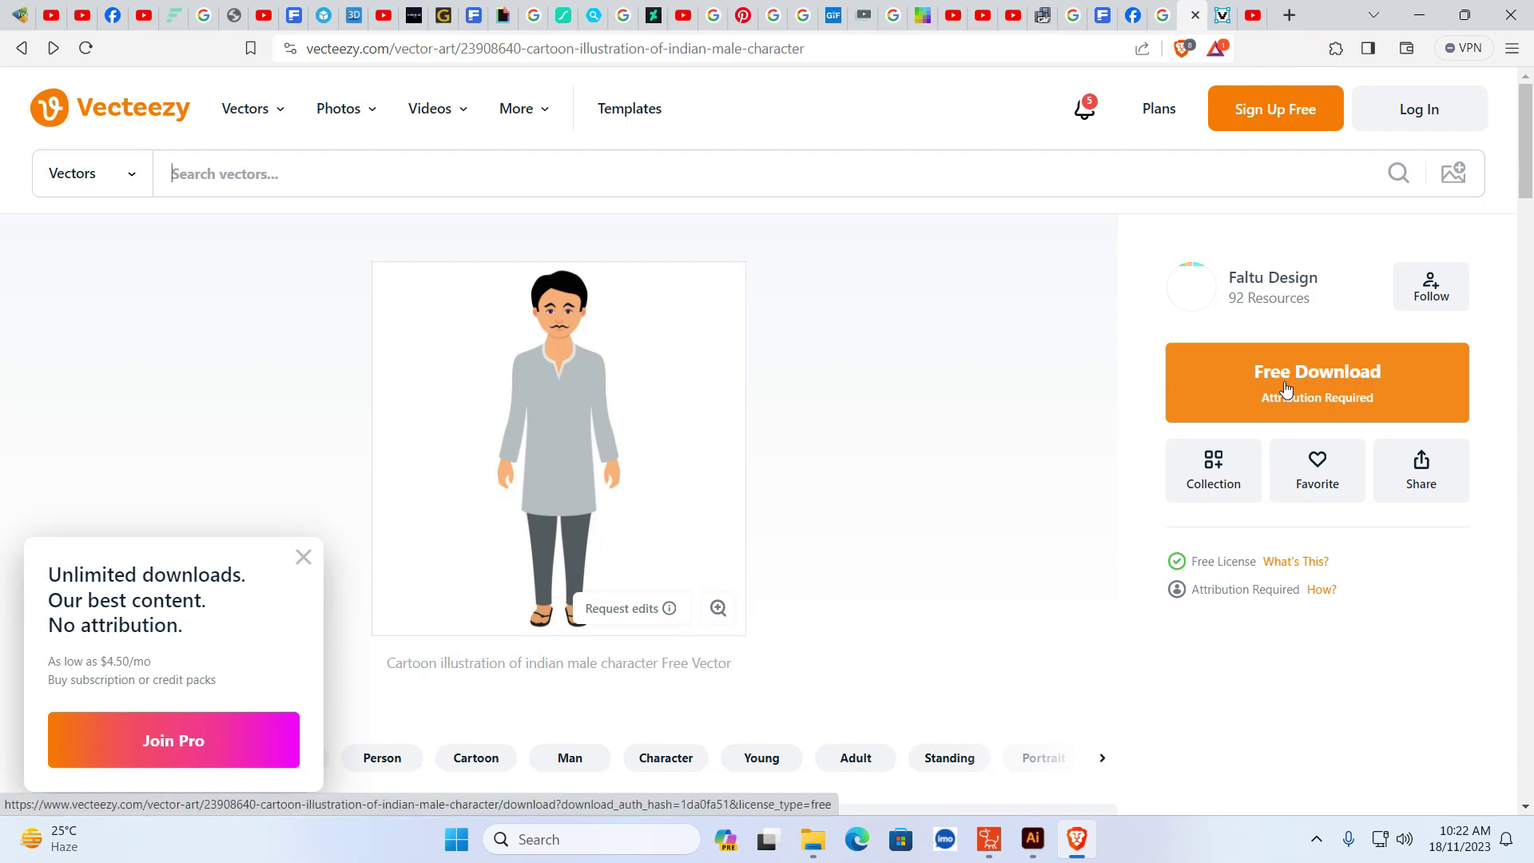
left_click(1425, 16)
left_click(1425, 16)
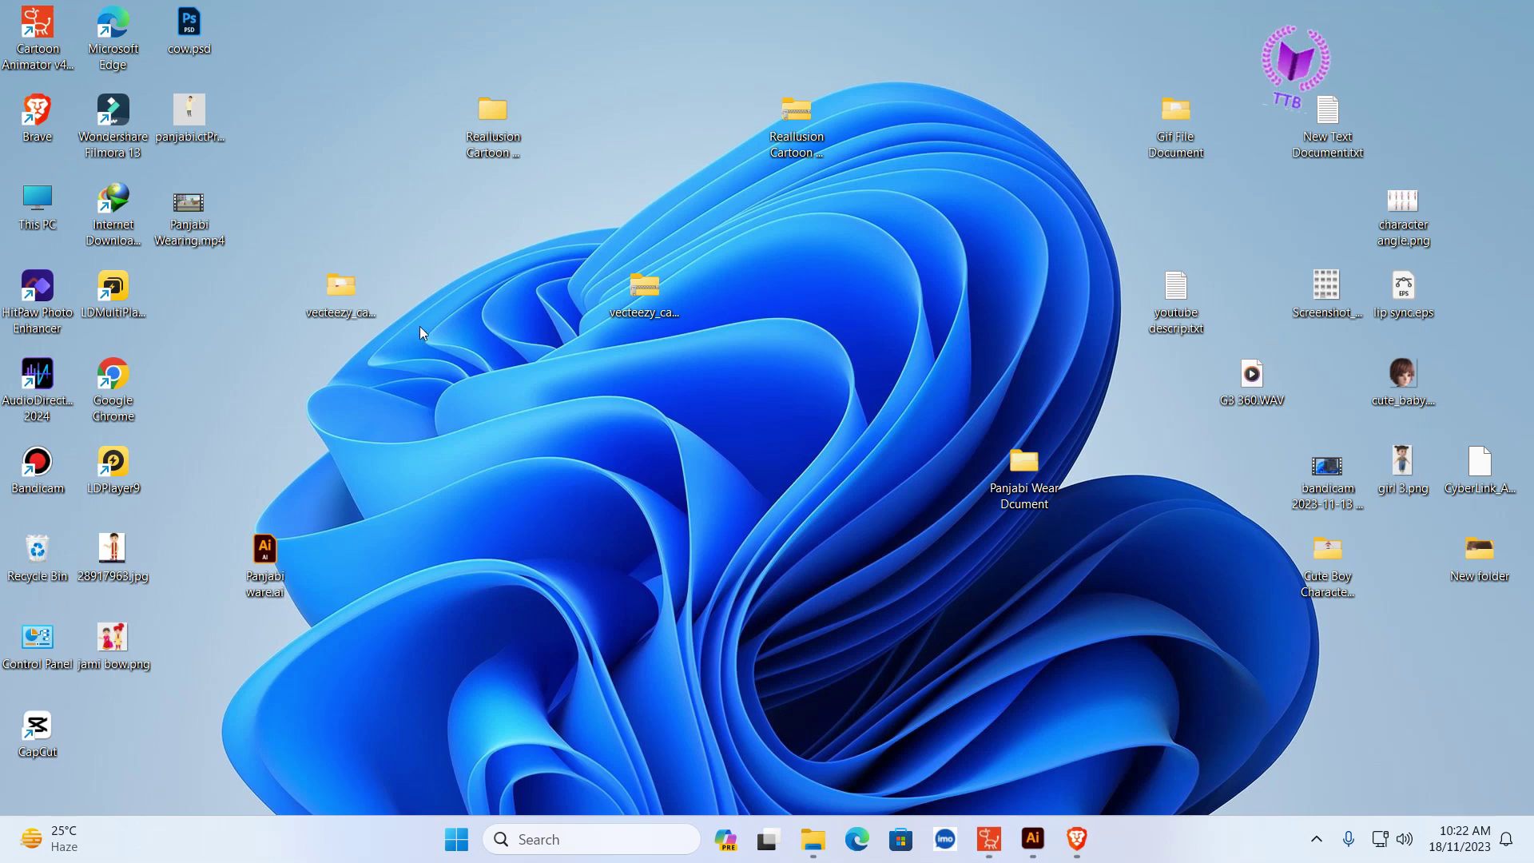
right_click(645, 281)
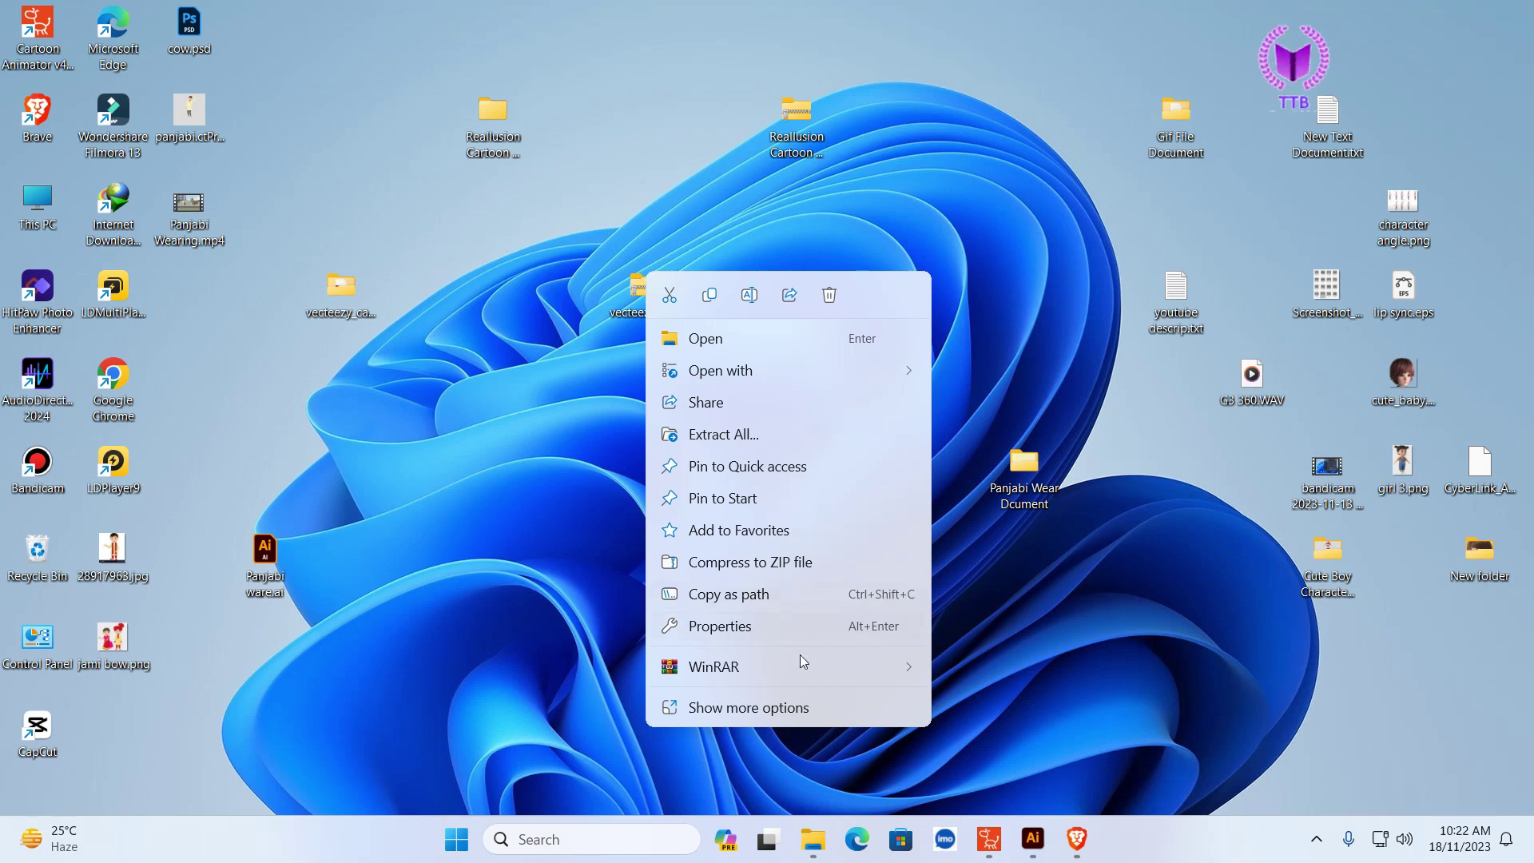
mouse_move(798, 664)
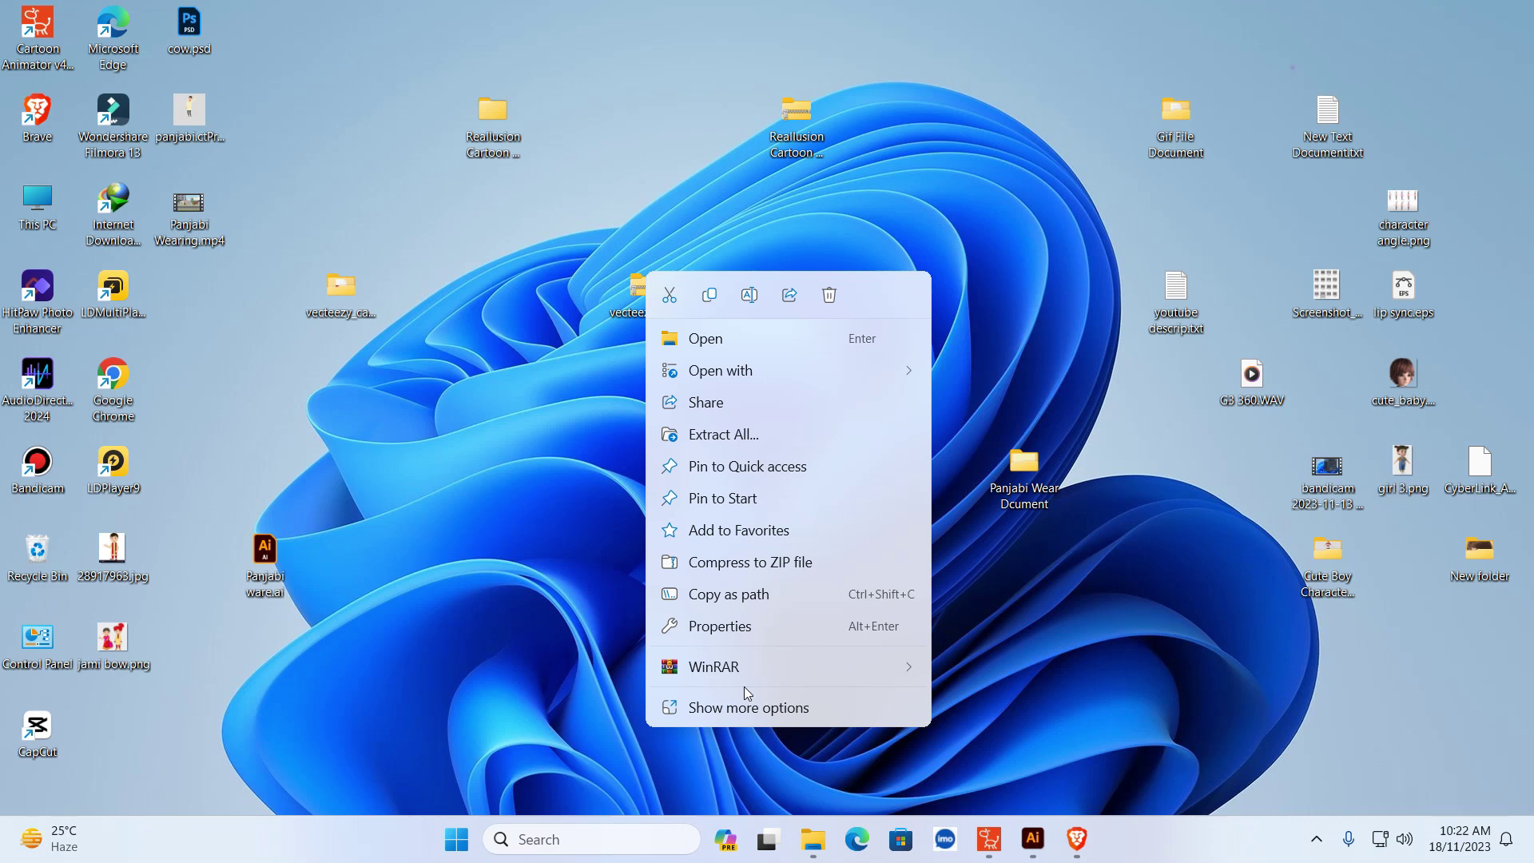
left_click(987, 299)
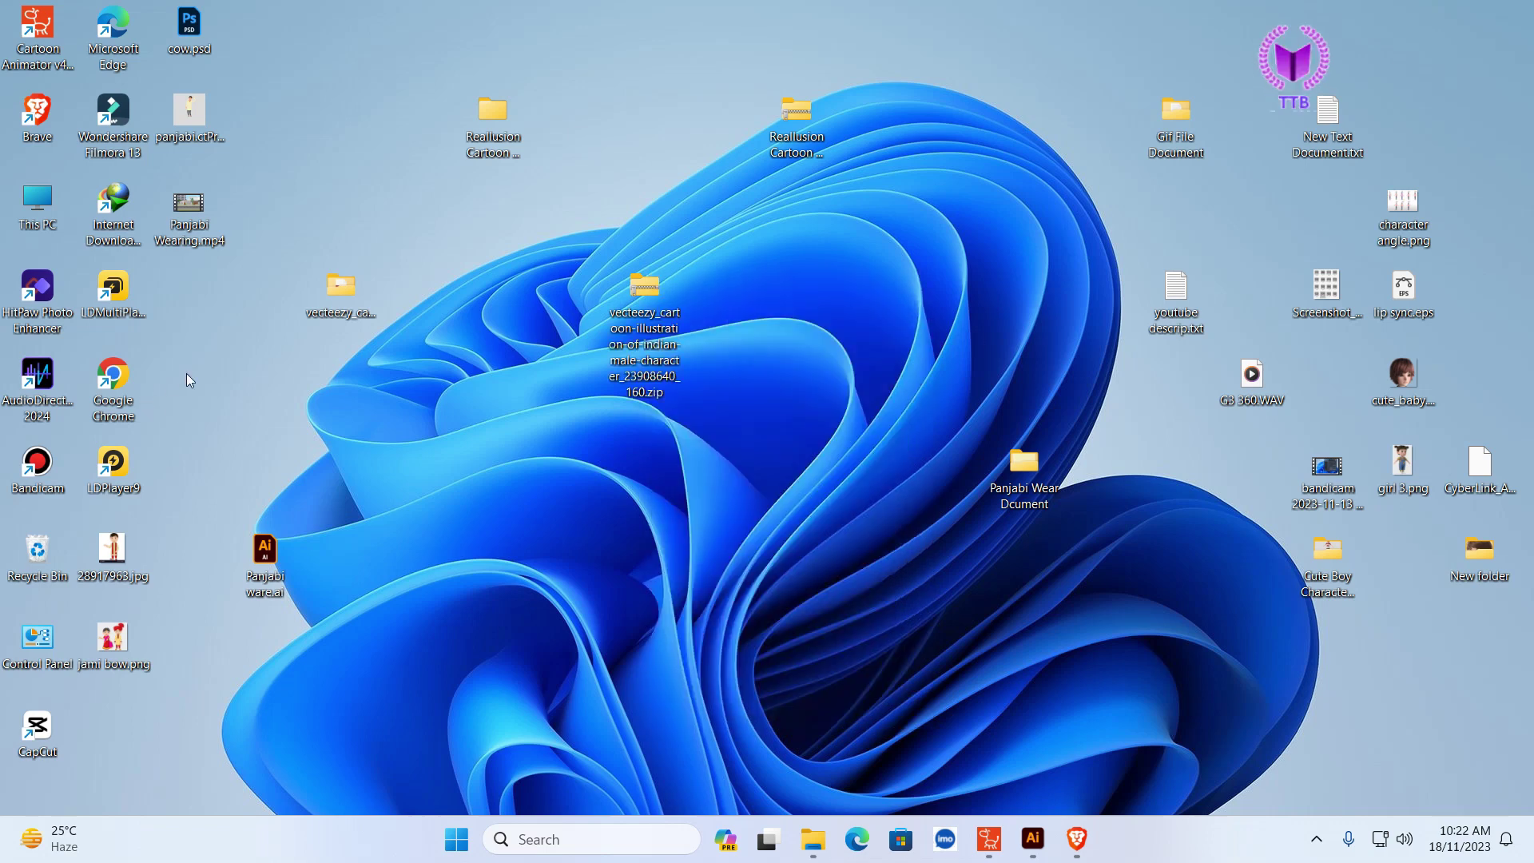
- Open the Indian male character EPS from the extracted Vecteezy folder in Illustrator, retaining 9-slice scaling for symbols
double_click(332, 309)
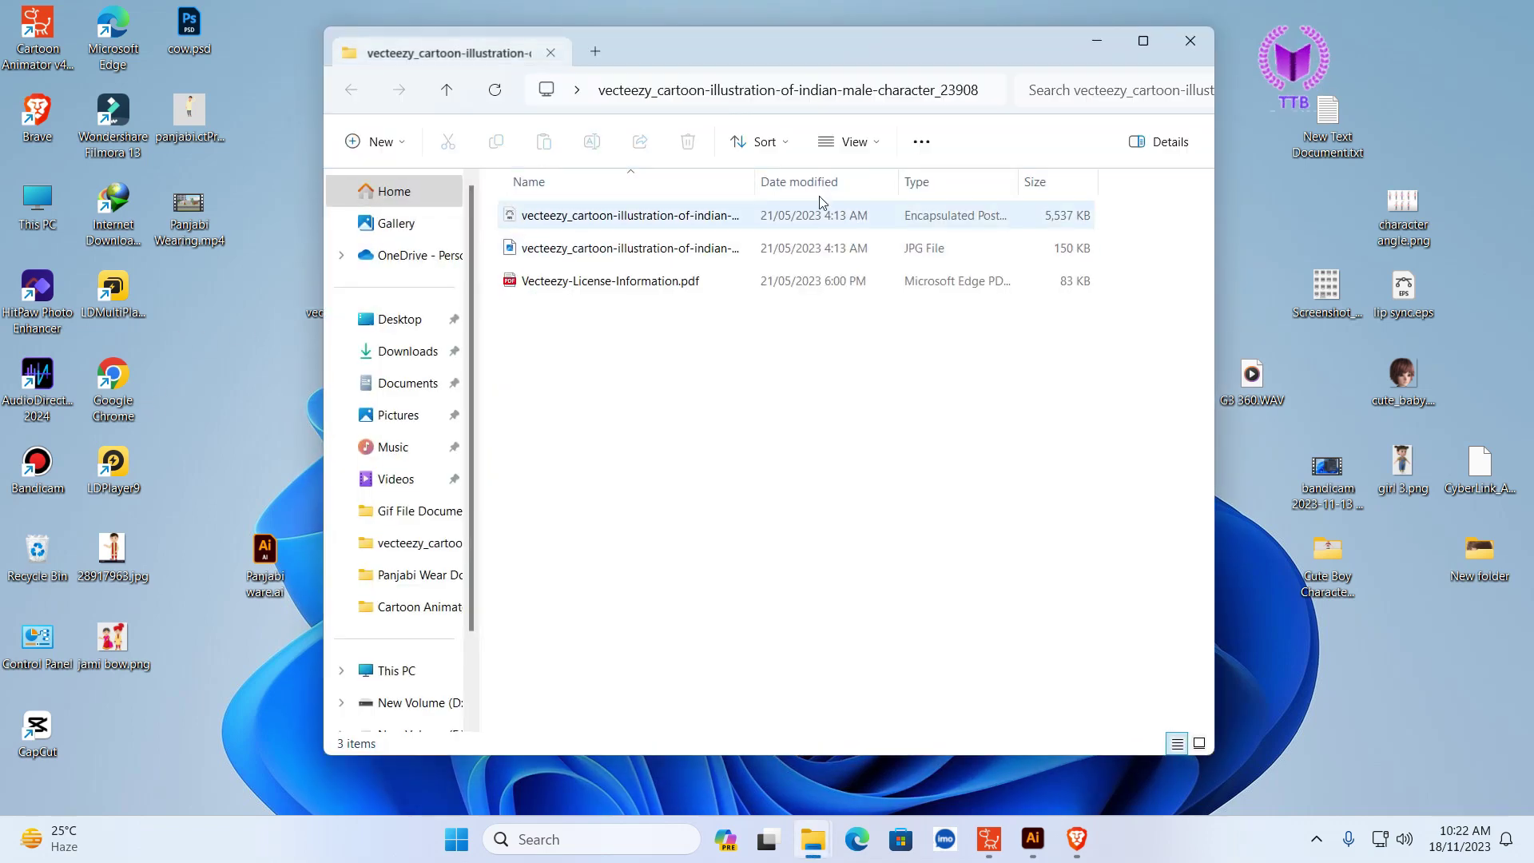
double_click(546, 217)
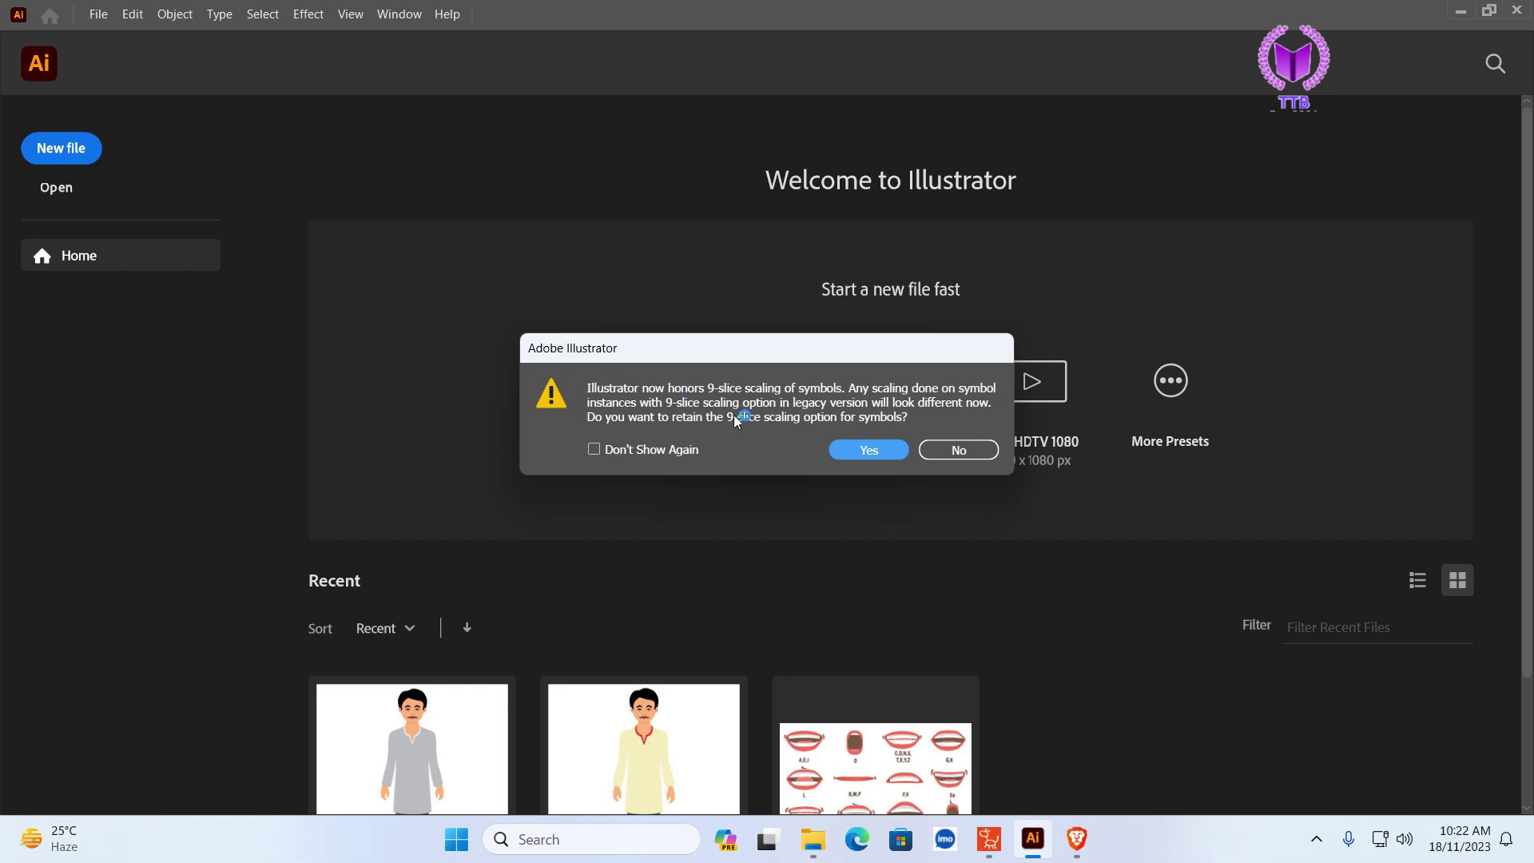
left_click(868, 452)
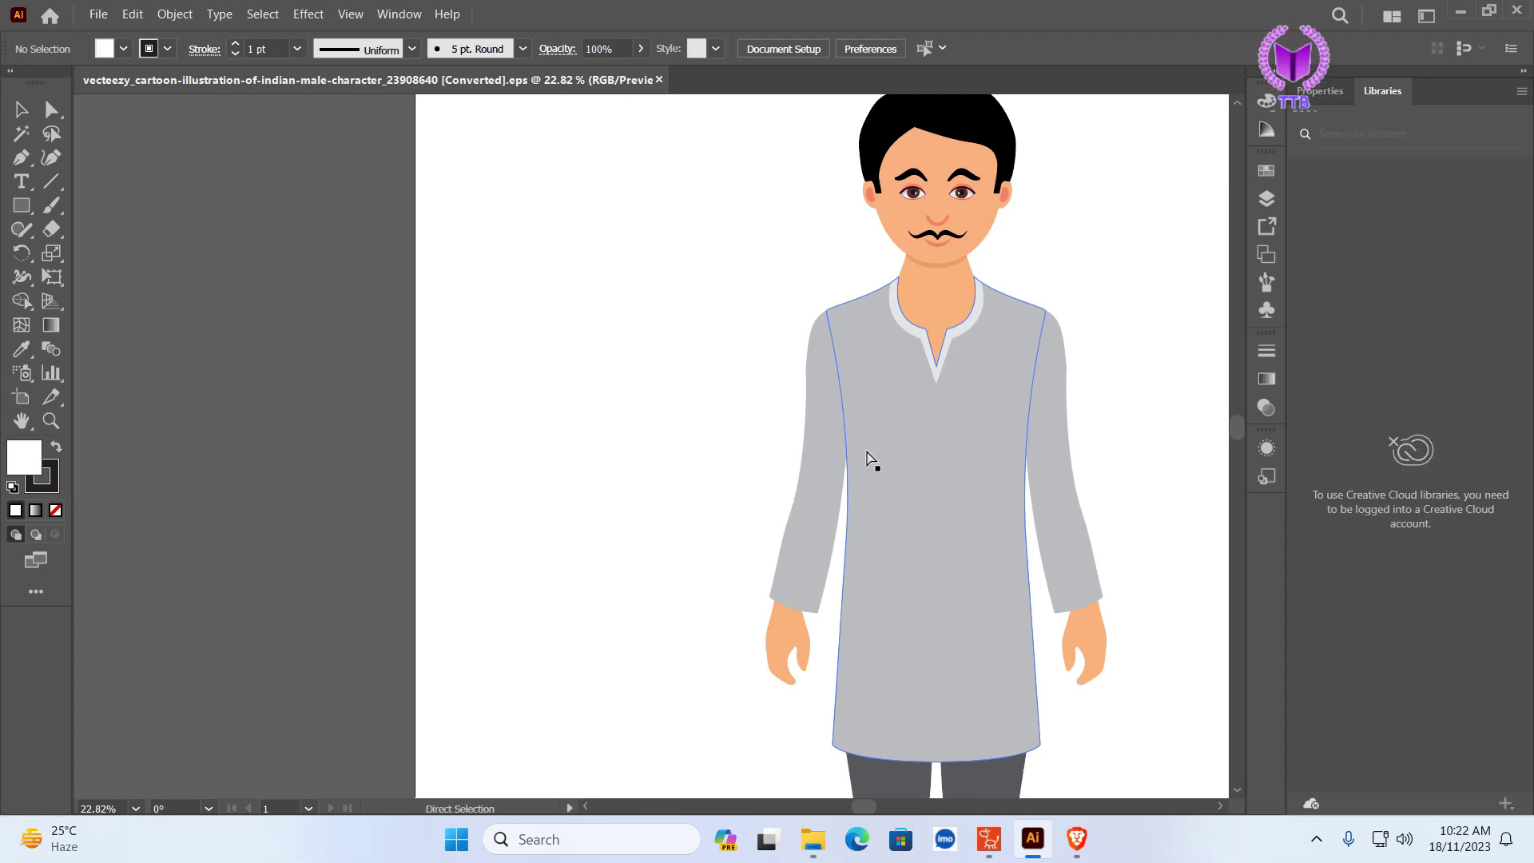
- Pull the white background rectangle off the character and delete it
key("ctrl+minus")
key("ctrl+minus")
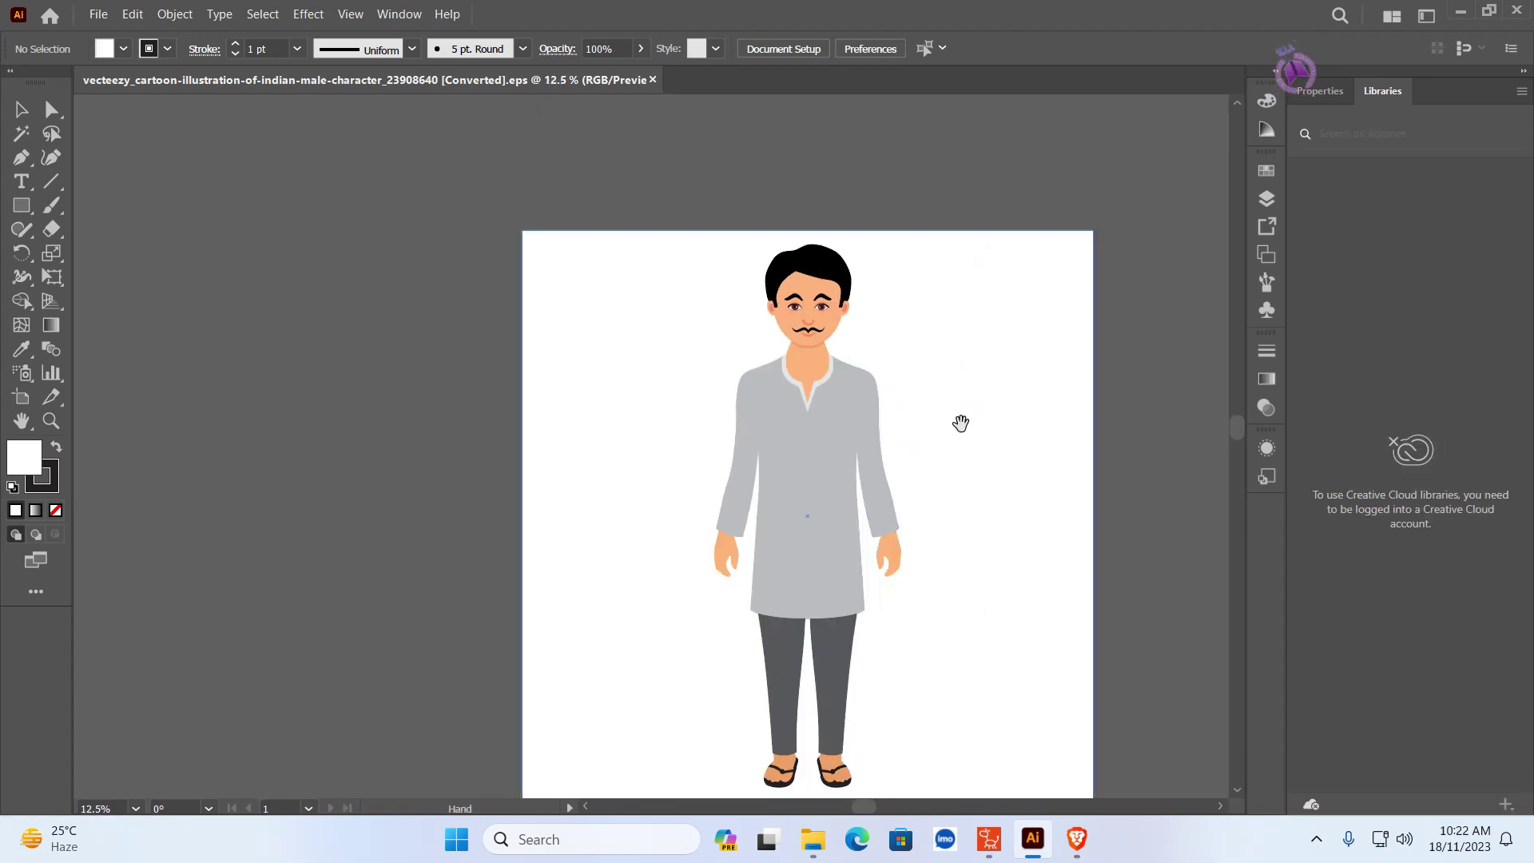
left_click_drag(962, 422, 800, 359)
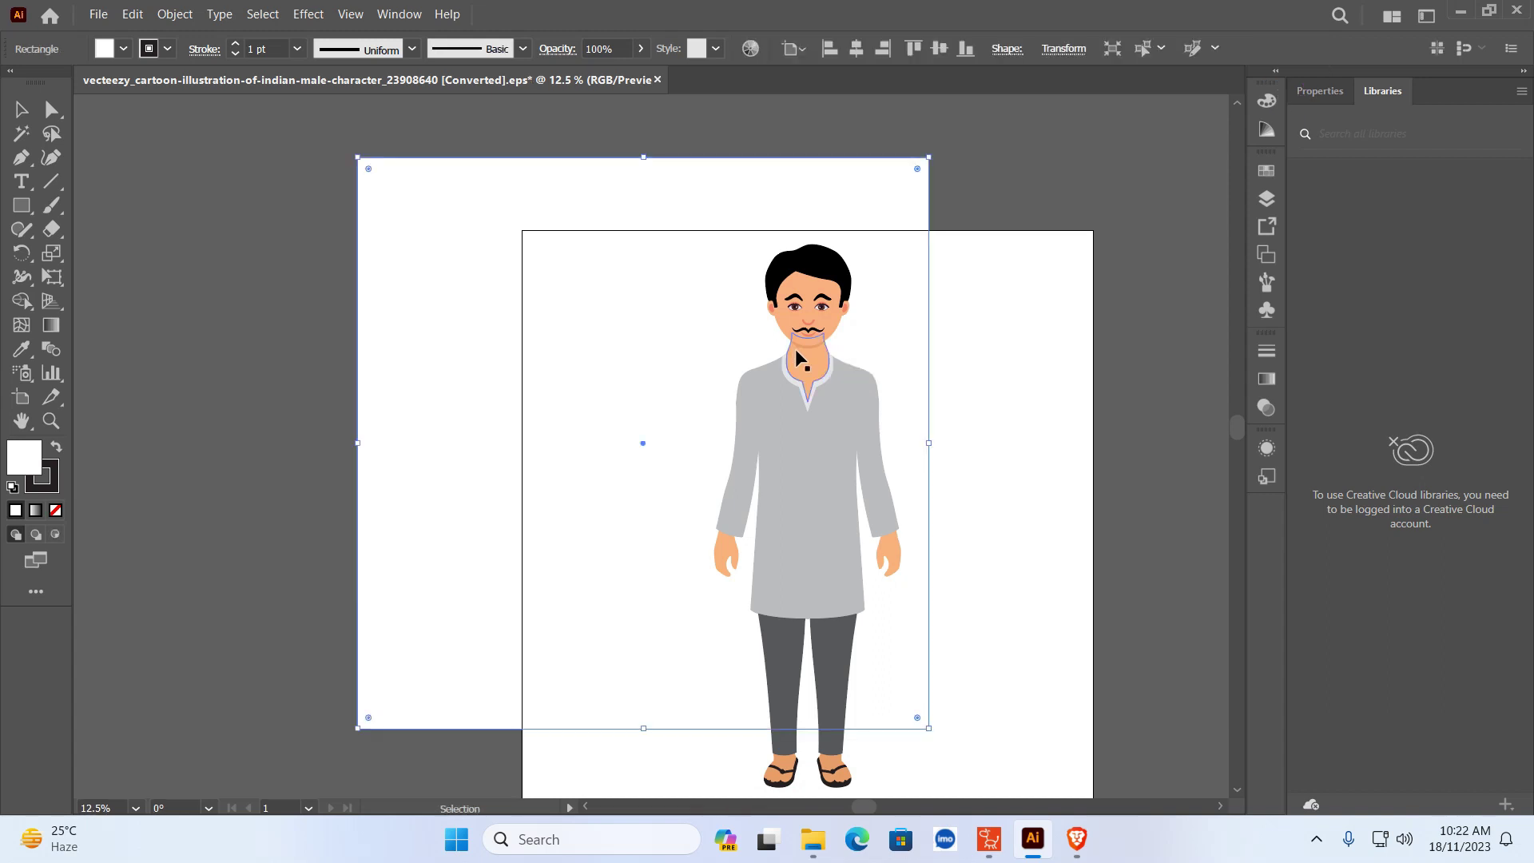
key("Delete")
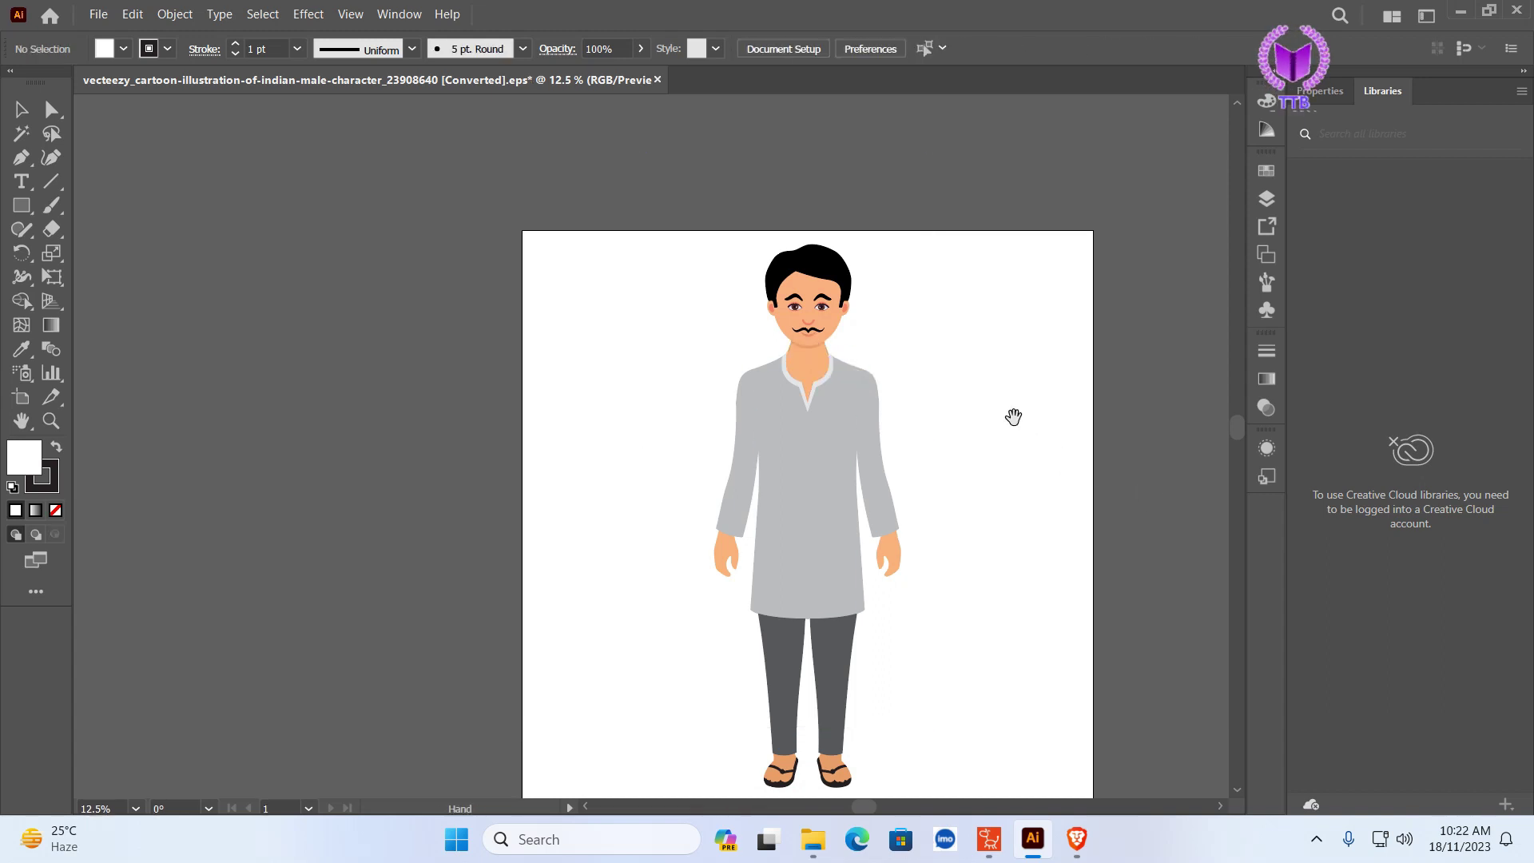
- Select the whole character and ungroup it into separate parts
left_click_drag(1013, 417, 777, 332)
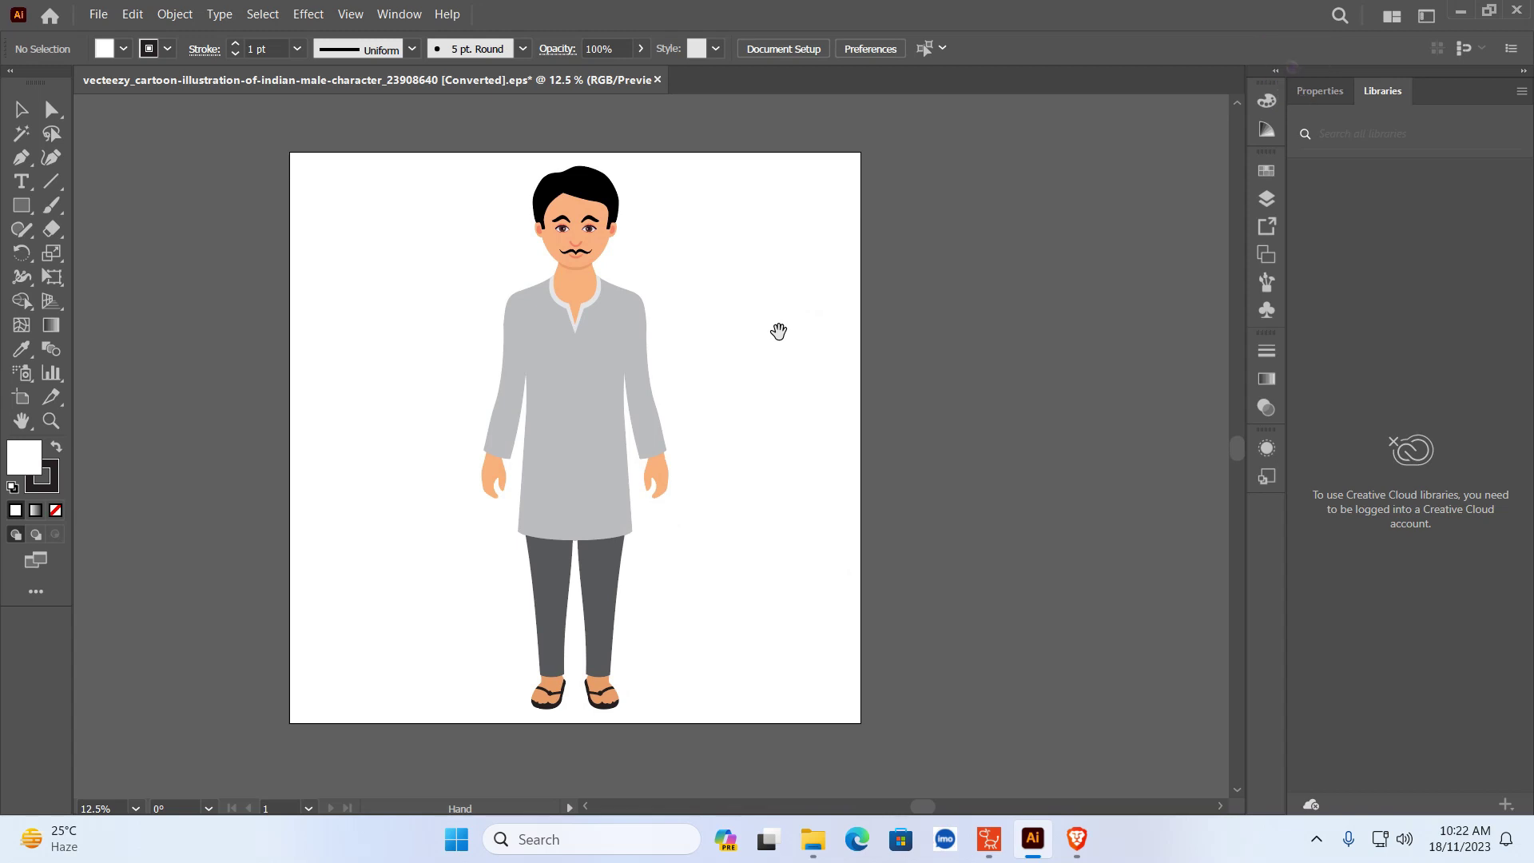
key("v")
key("ctrl+a")
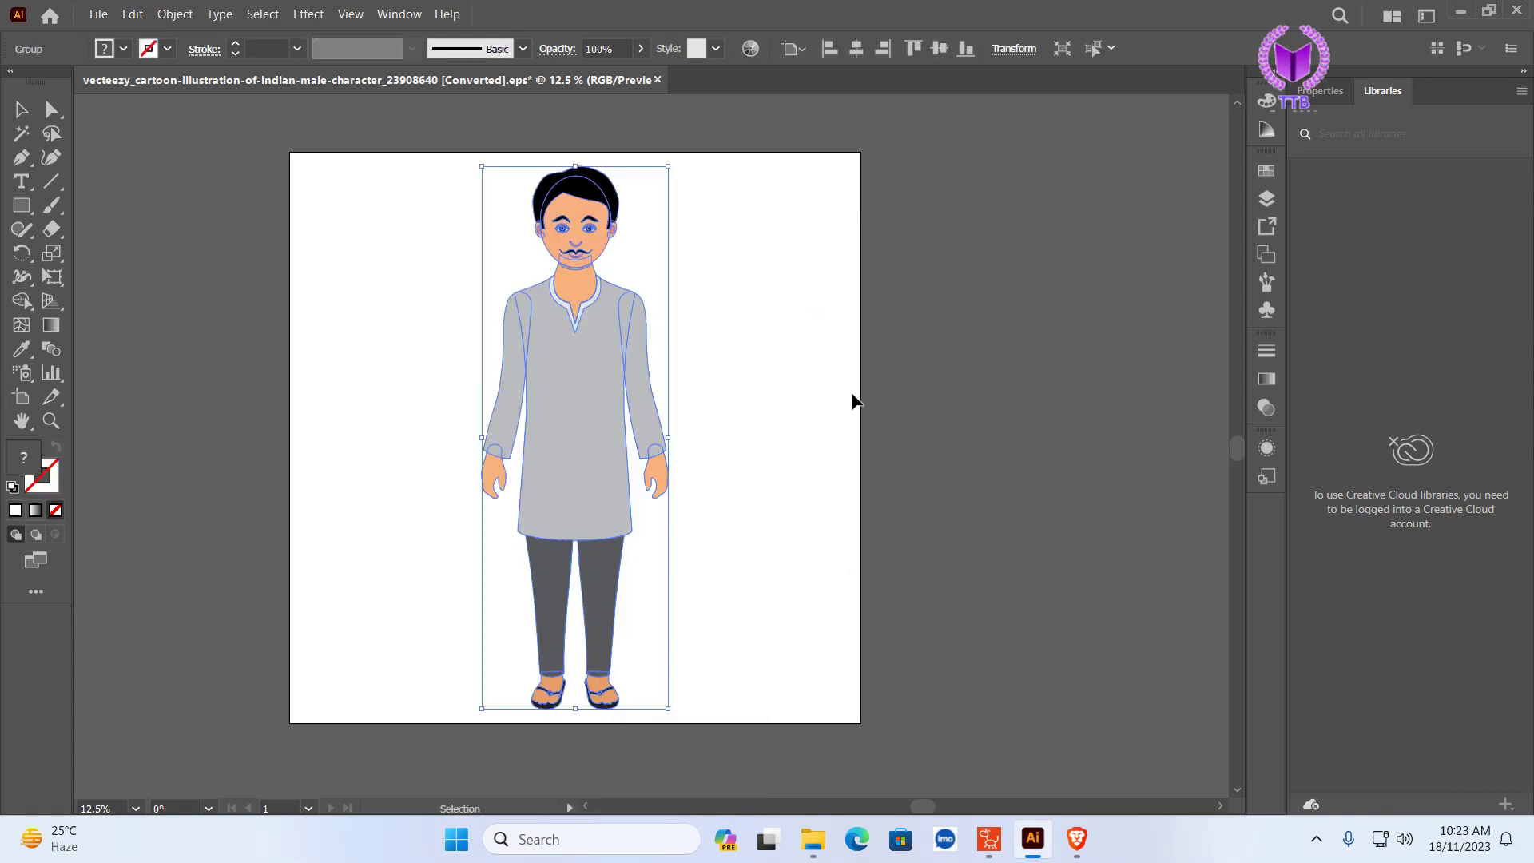
left_click(852, 400)
left_click_drag(490, 191, 668, 707)
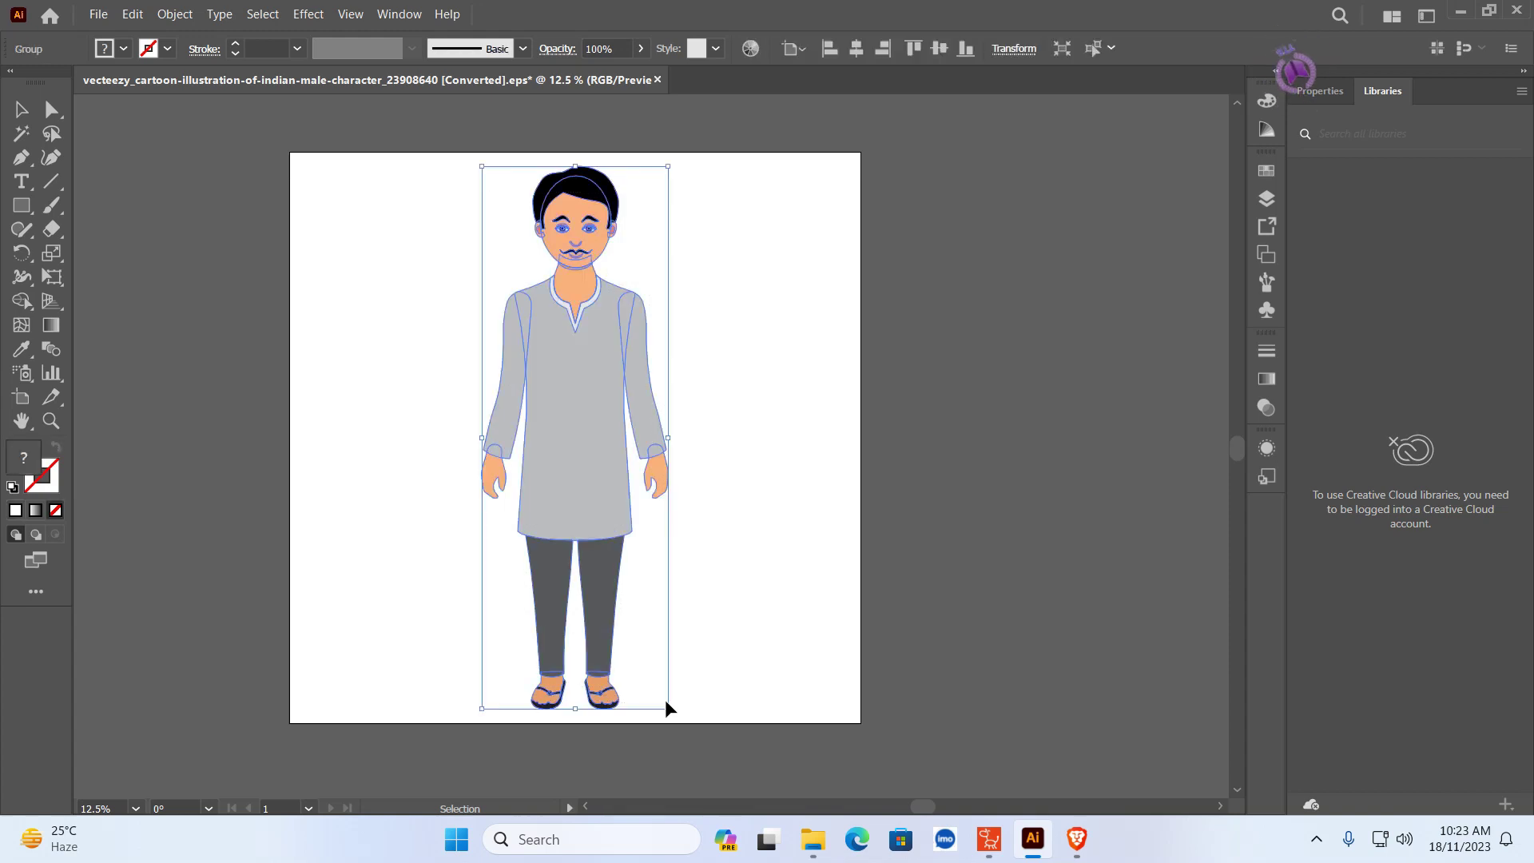
left_click(758, 603)
left_click_drag(424, 194, 644, 592)
right_click(581, 424)
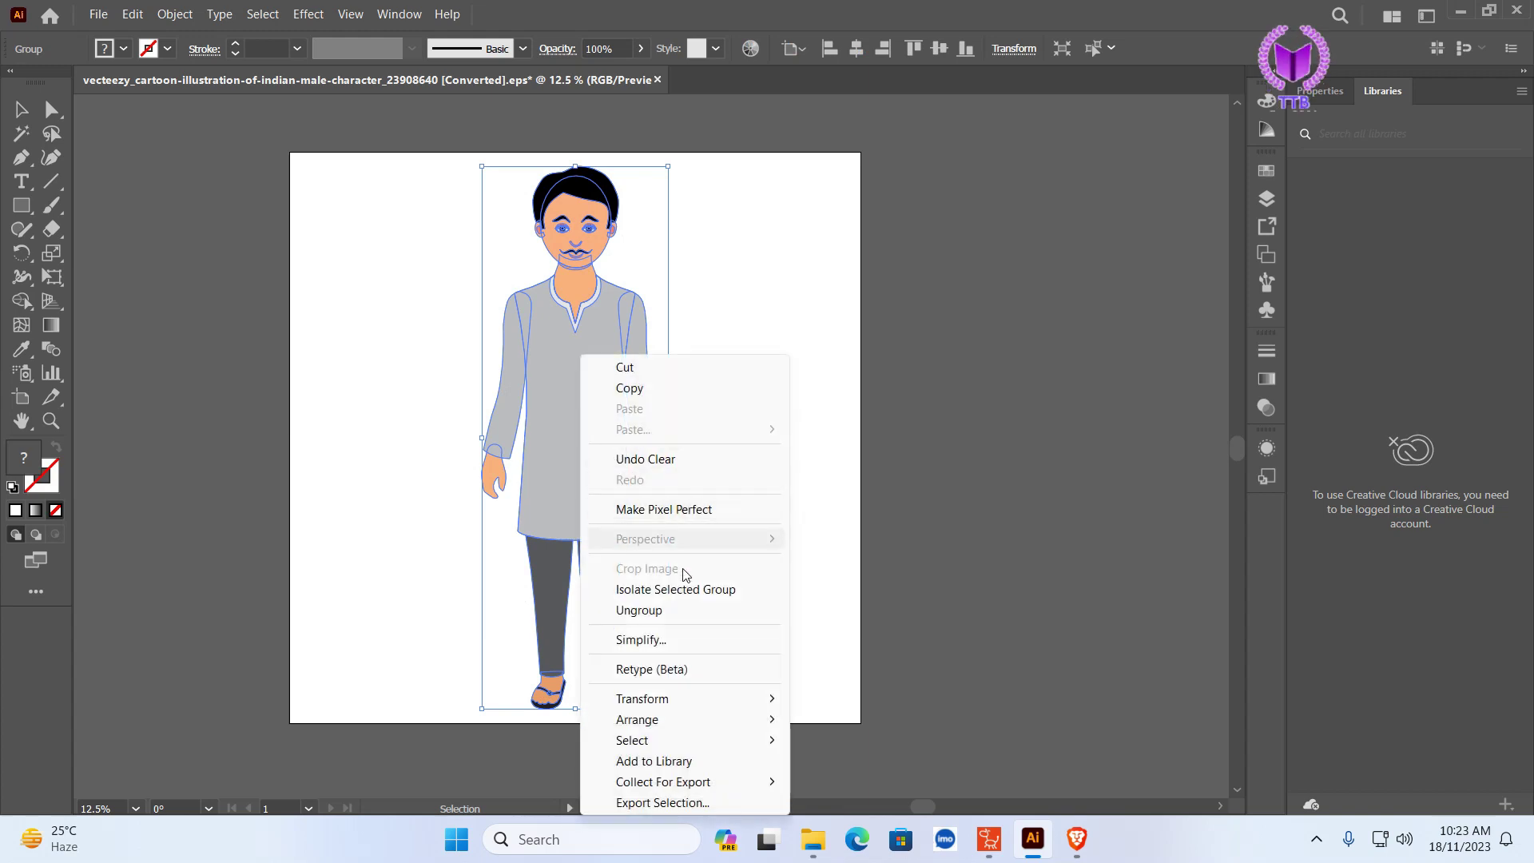
left_click(682, 610)
left_click(742, 556)
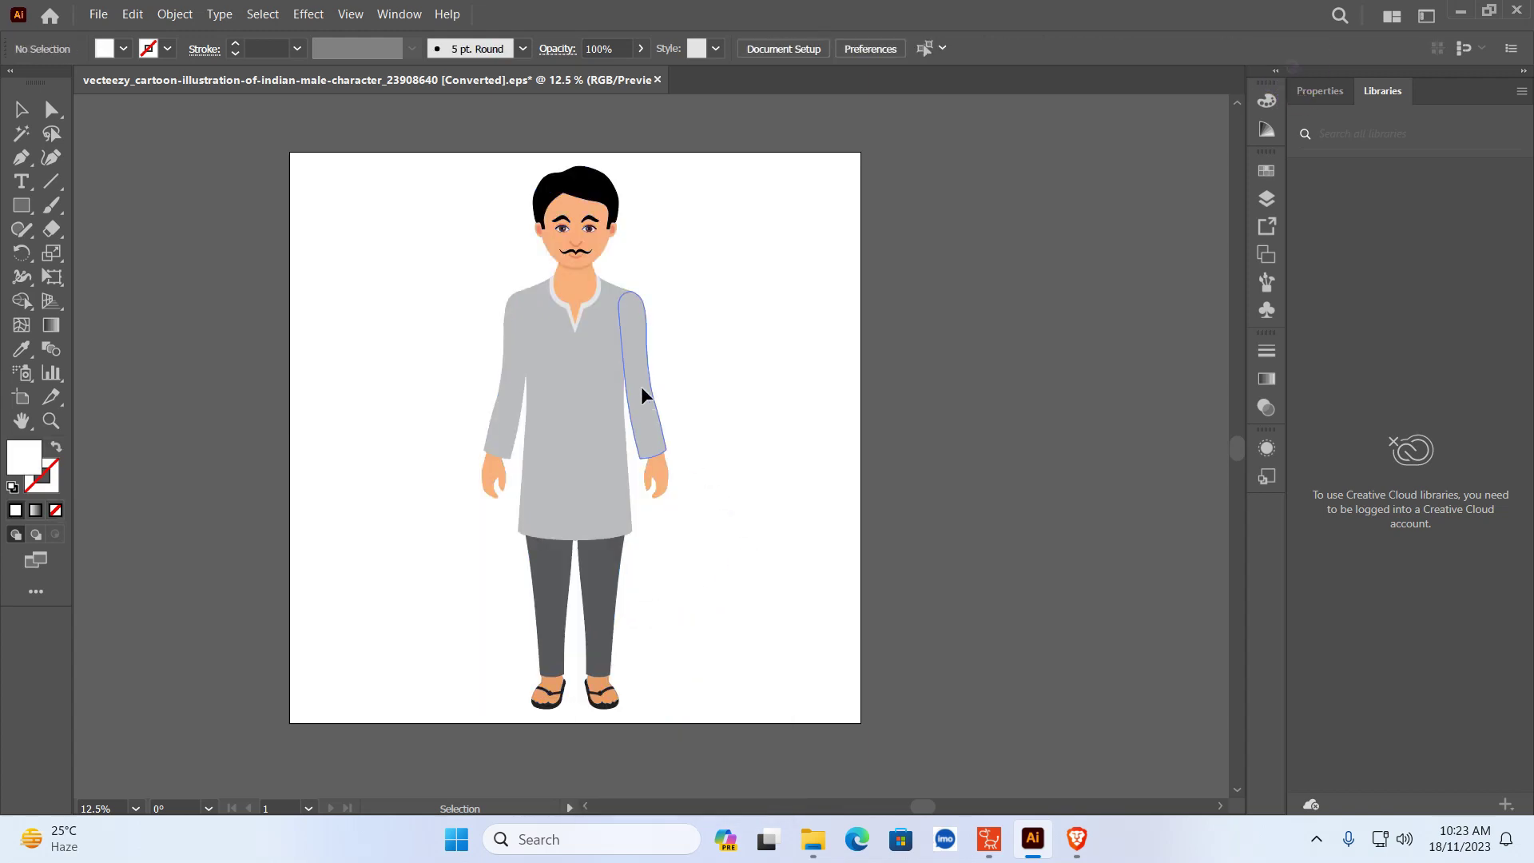
- Move both grey sleeves horizontally away from the tunic, one to each side of the body
left_click_drag(643, 394, 769, 394)
left_click(788, 515)
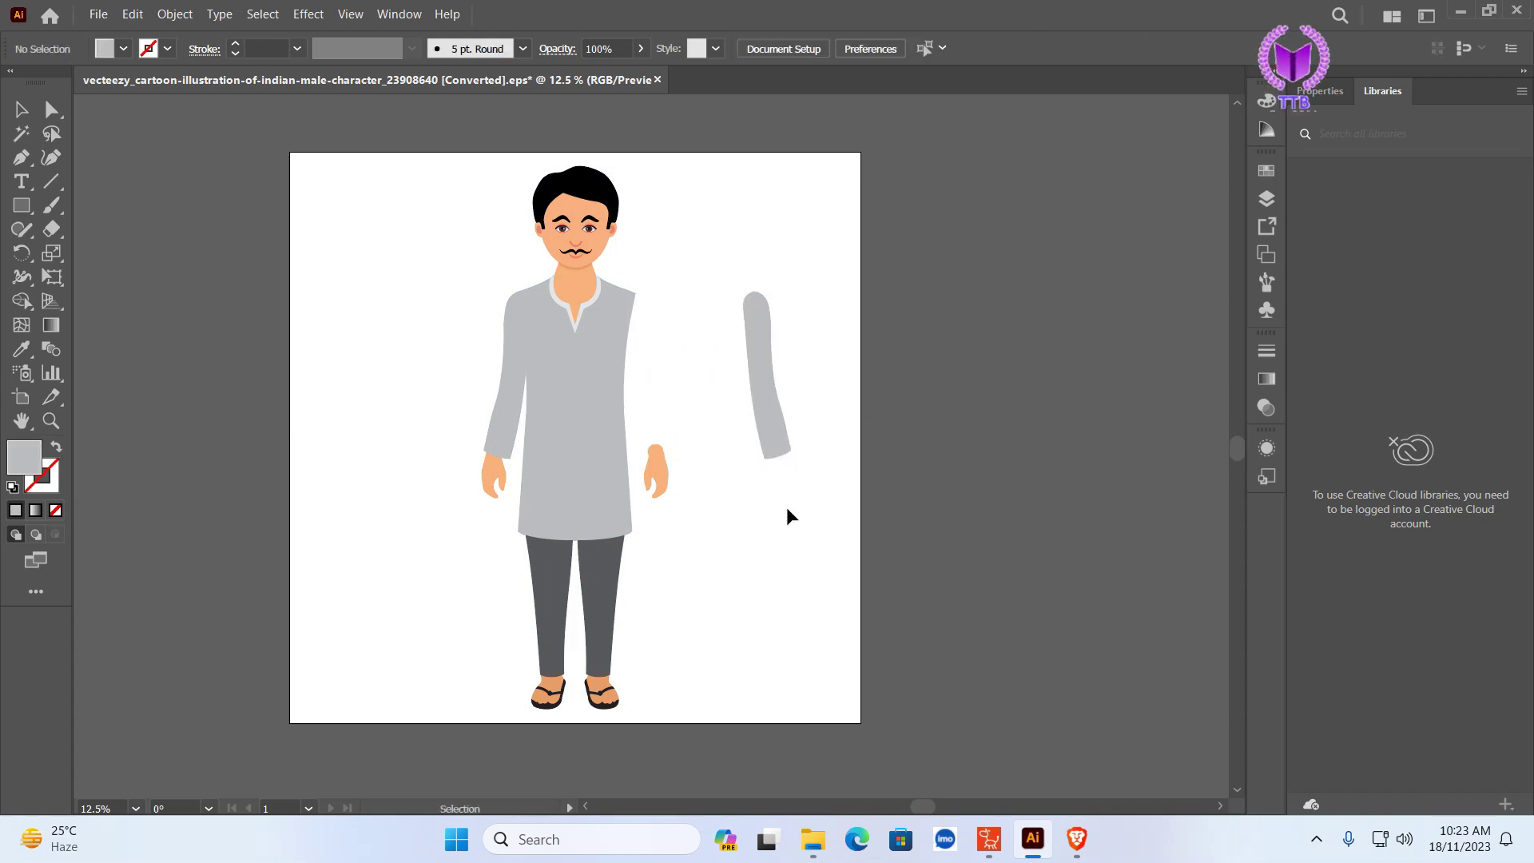
left_click_drag(518, 387, 398, 385)
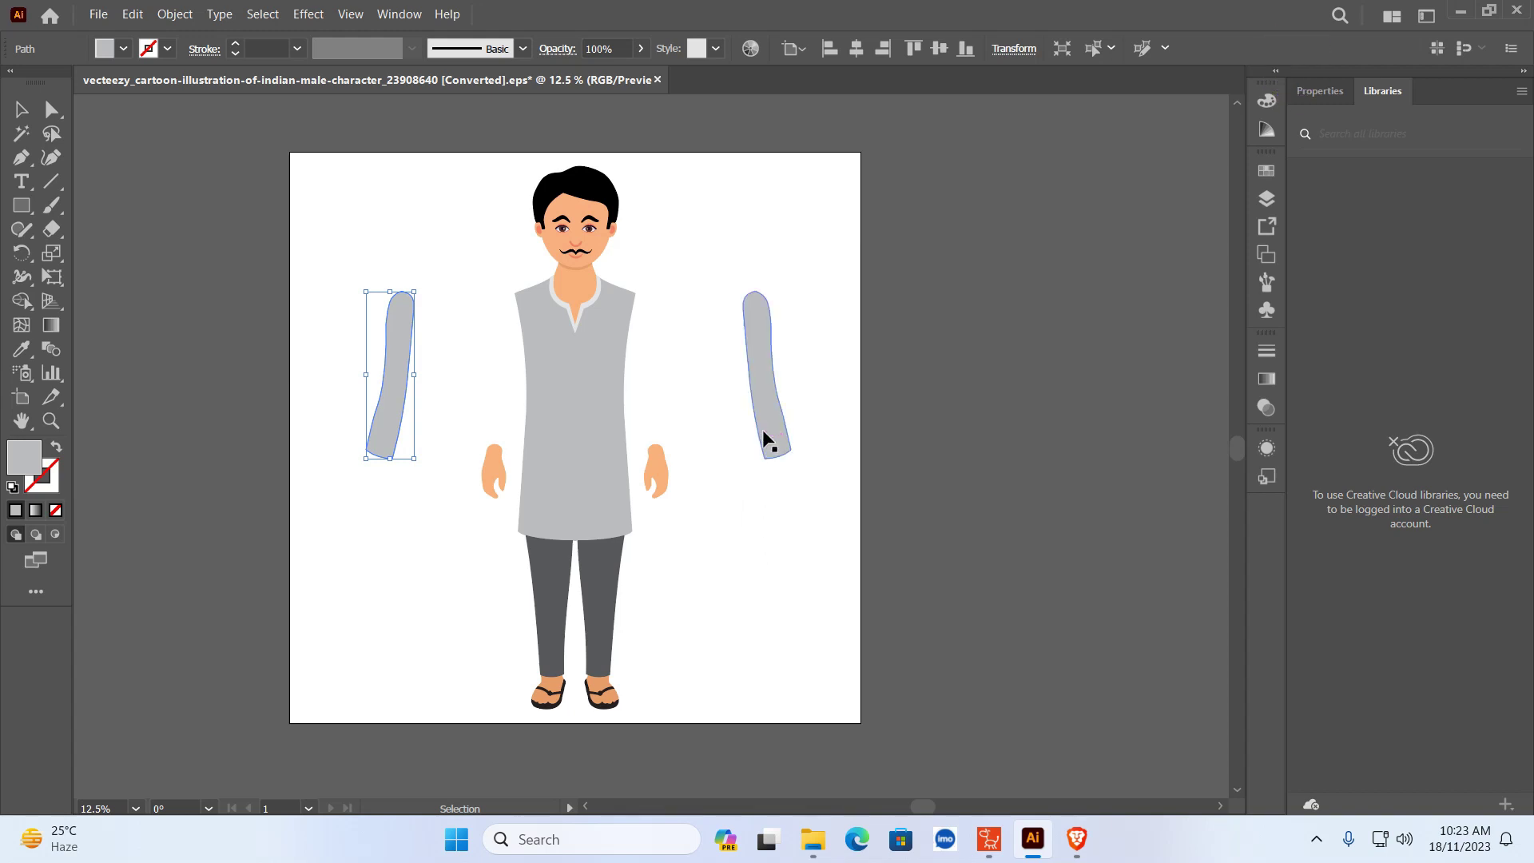
- Move the character's left hand under its detached sleeve and group the hand and sleeve together
left_click_drag(654, 469, 783, 477)
key("a")
left_click_drag(713, 242, 829, 541)
key("v")
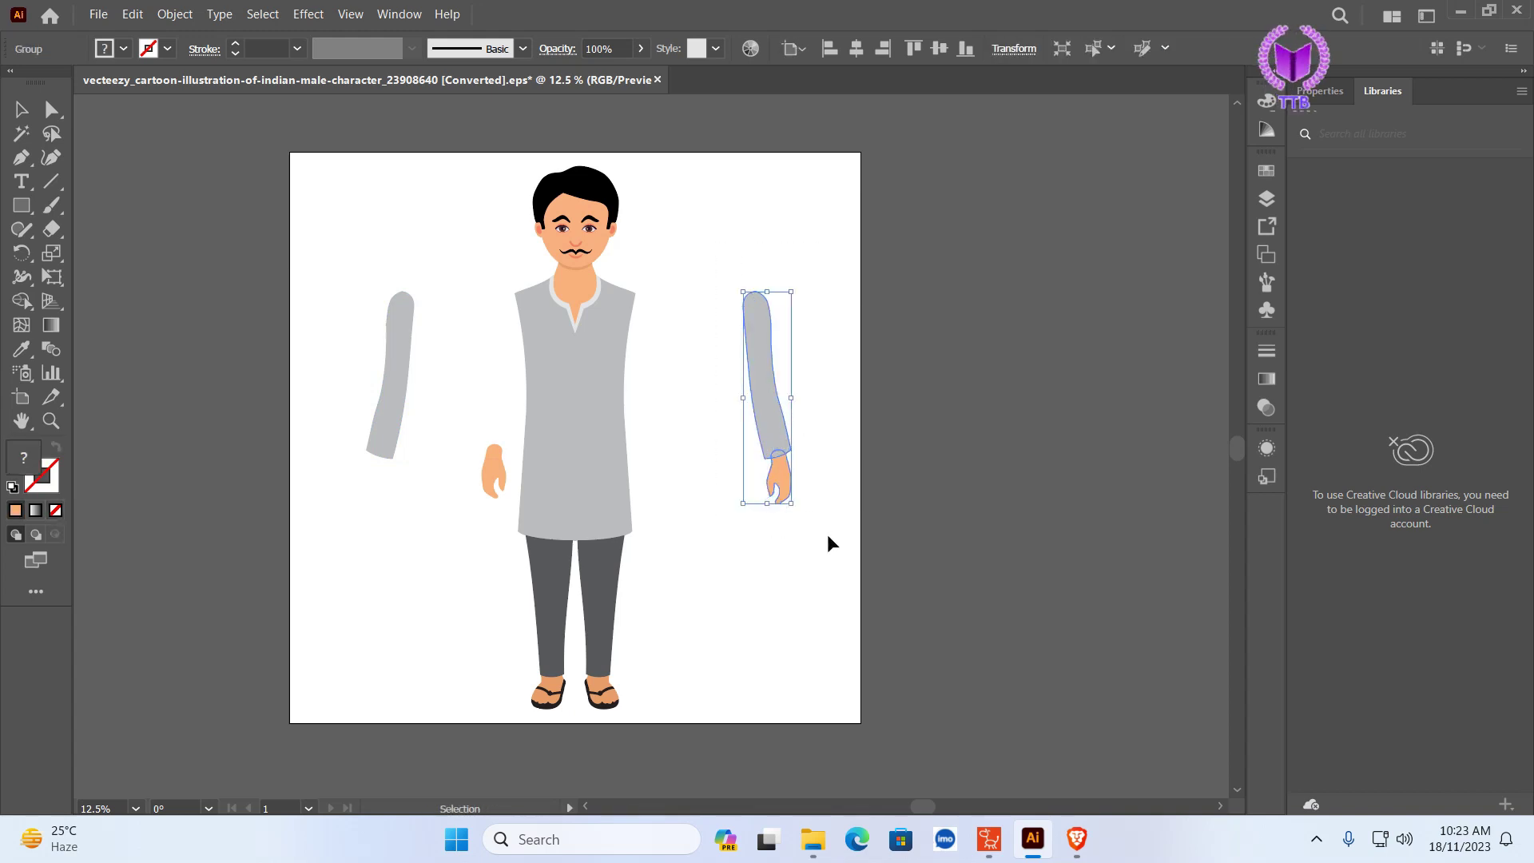
- Move the character's right hand under its detached sleeve, group the two parts, and clear the selection
left_click_drag(490, 476, 375, 475)
key("a")
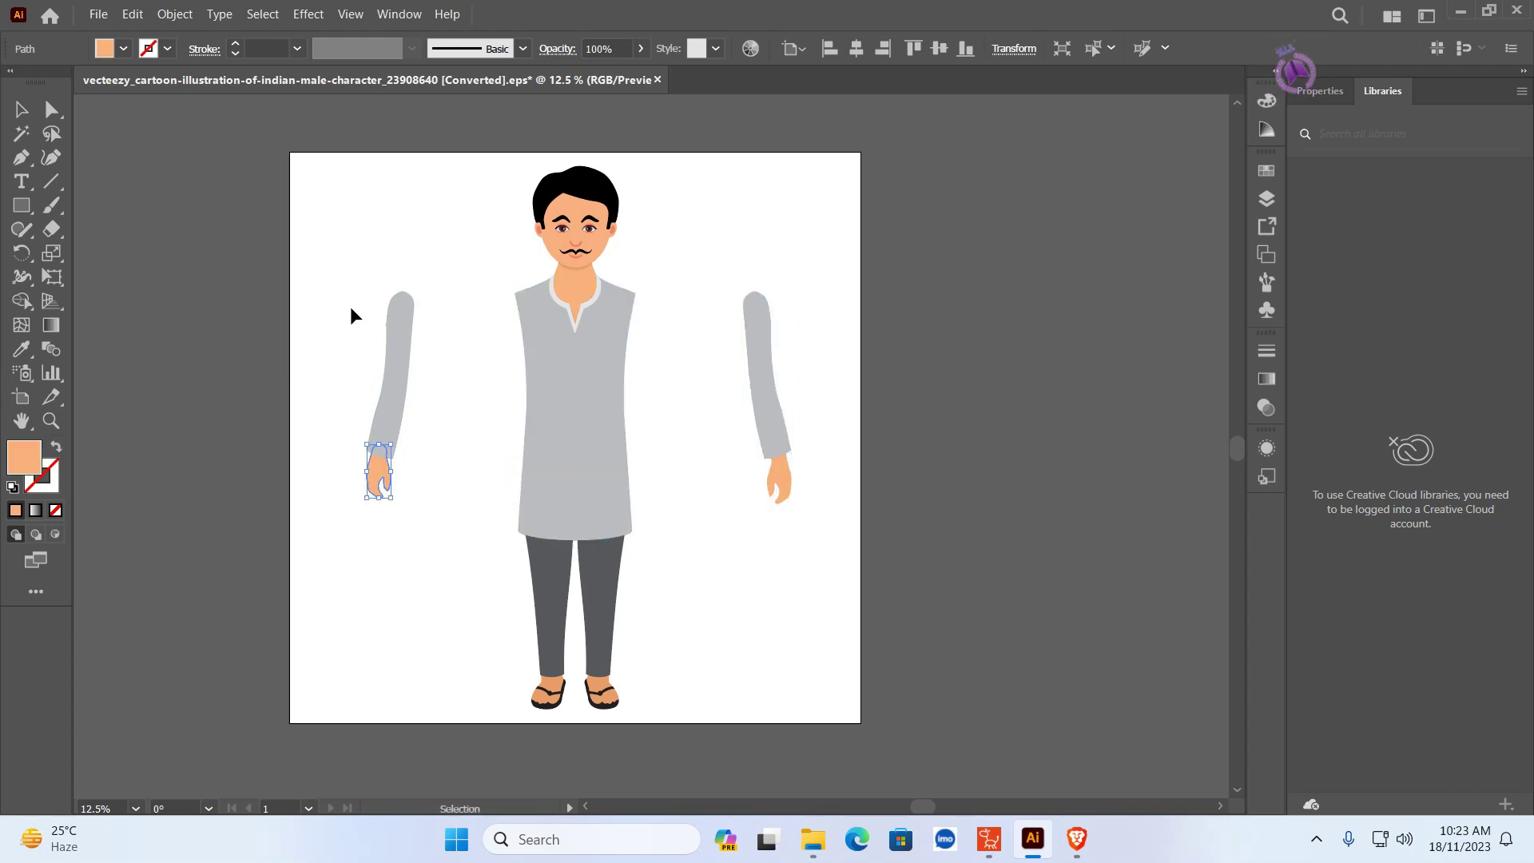
left_click_drag(353, 292, 429, 528)
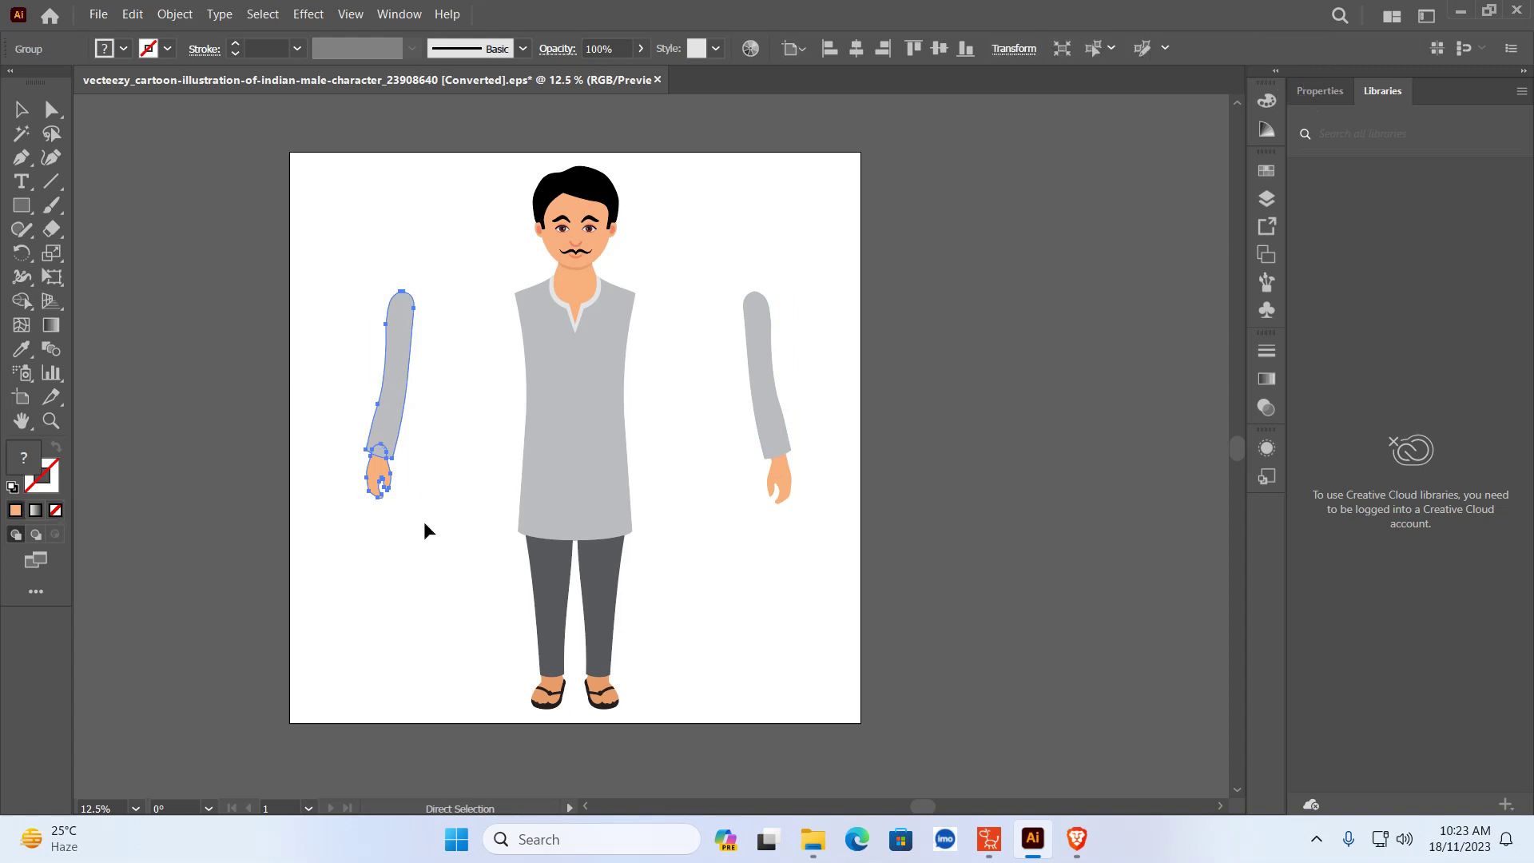
key("v")
left_click(668, 613)
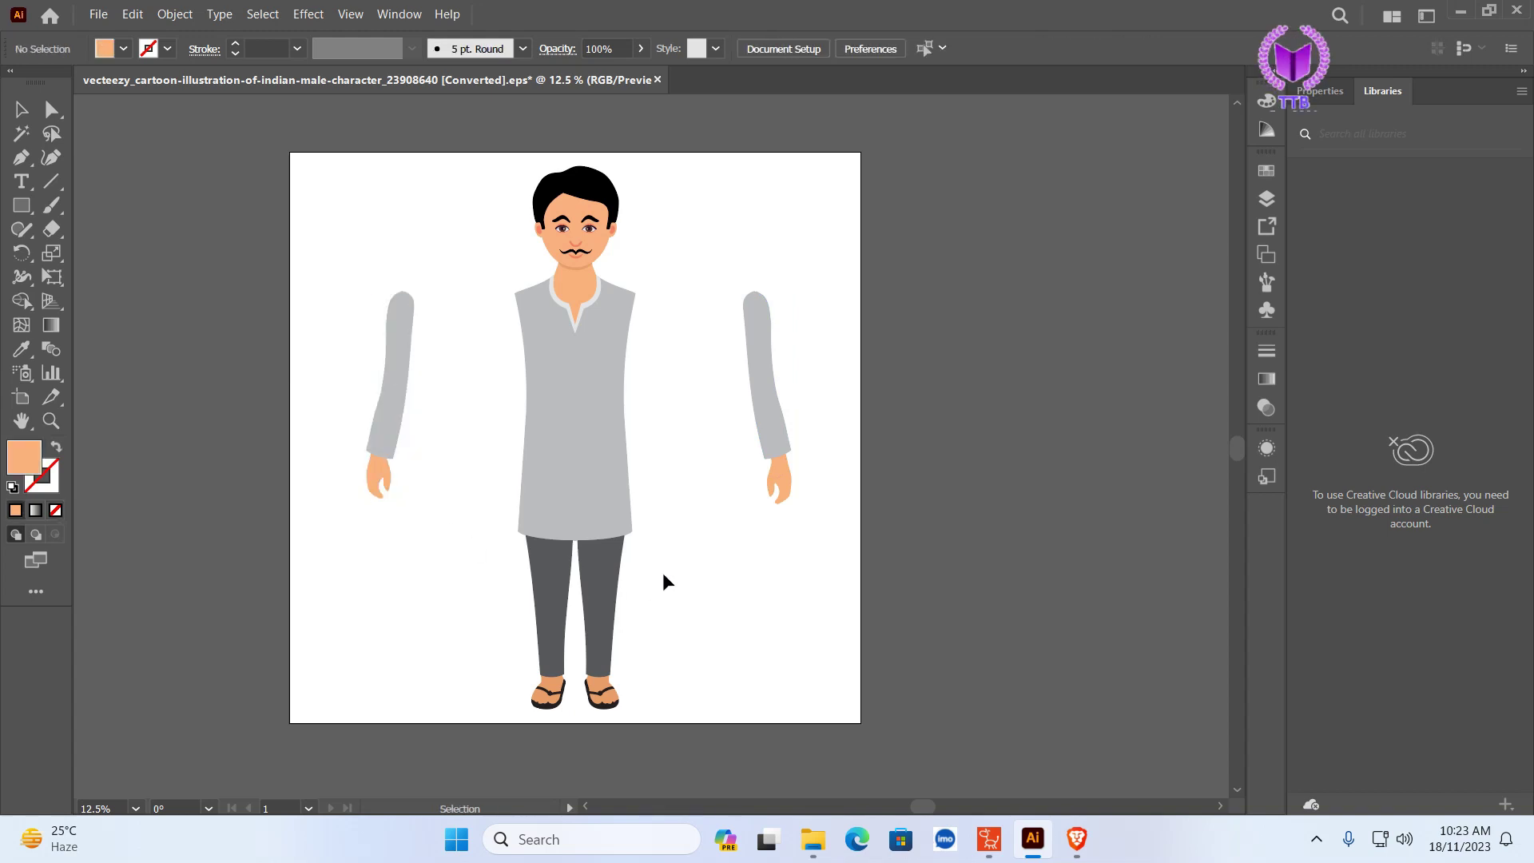
mouse_move(609, 463)
left_mouse_down()
mouse_move(589, 463)
mouse_move(613, 462)
left_mouse_up()
key("a")
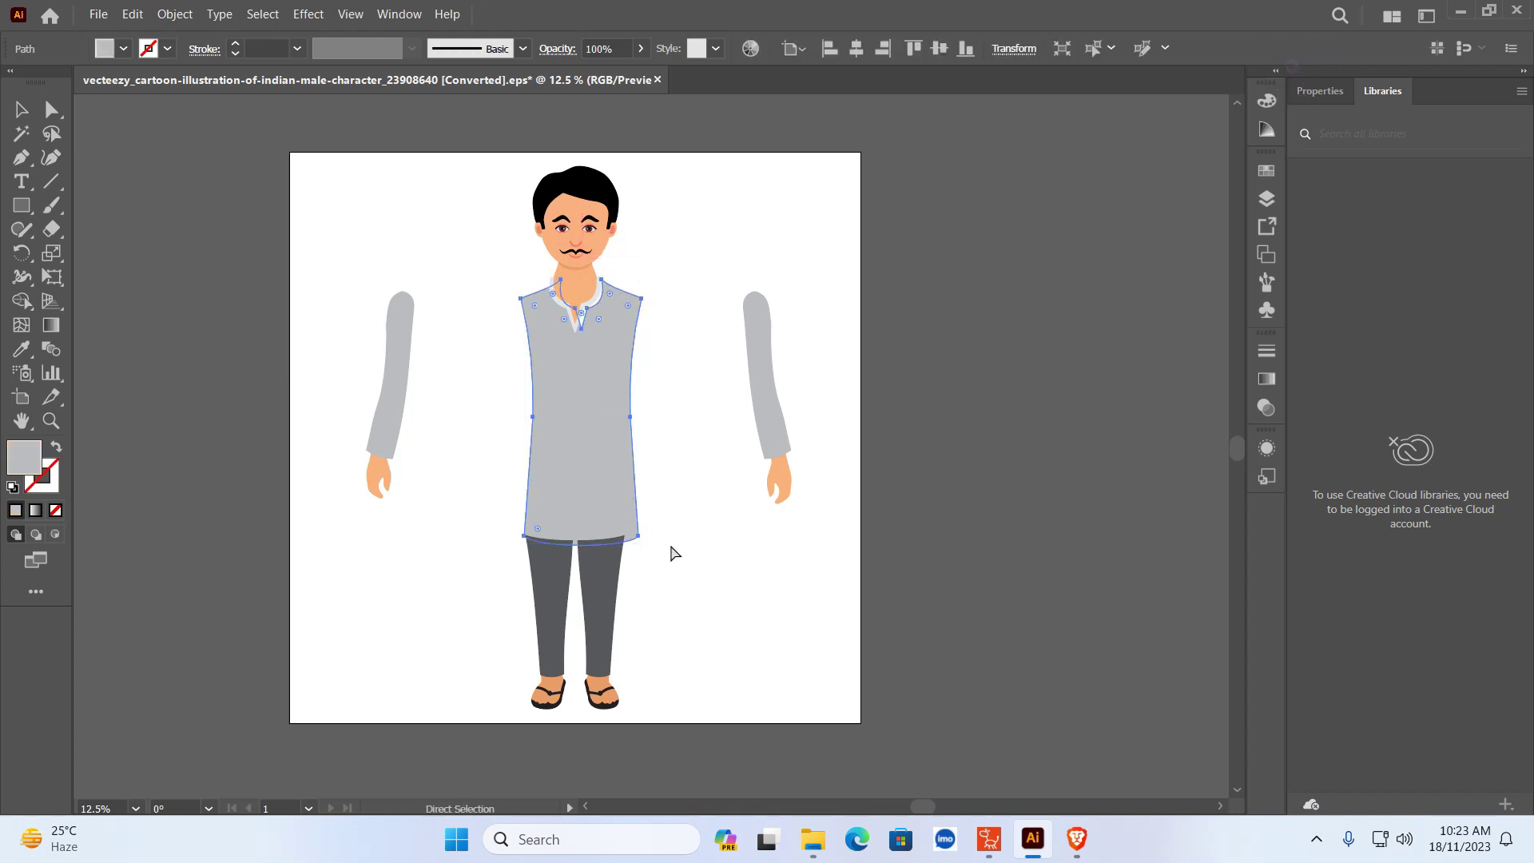
key("ctrl+z")
key("v")
left_click(655, 567)
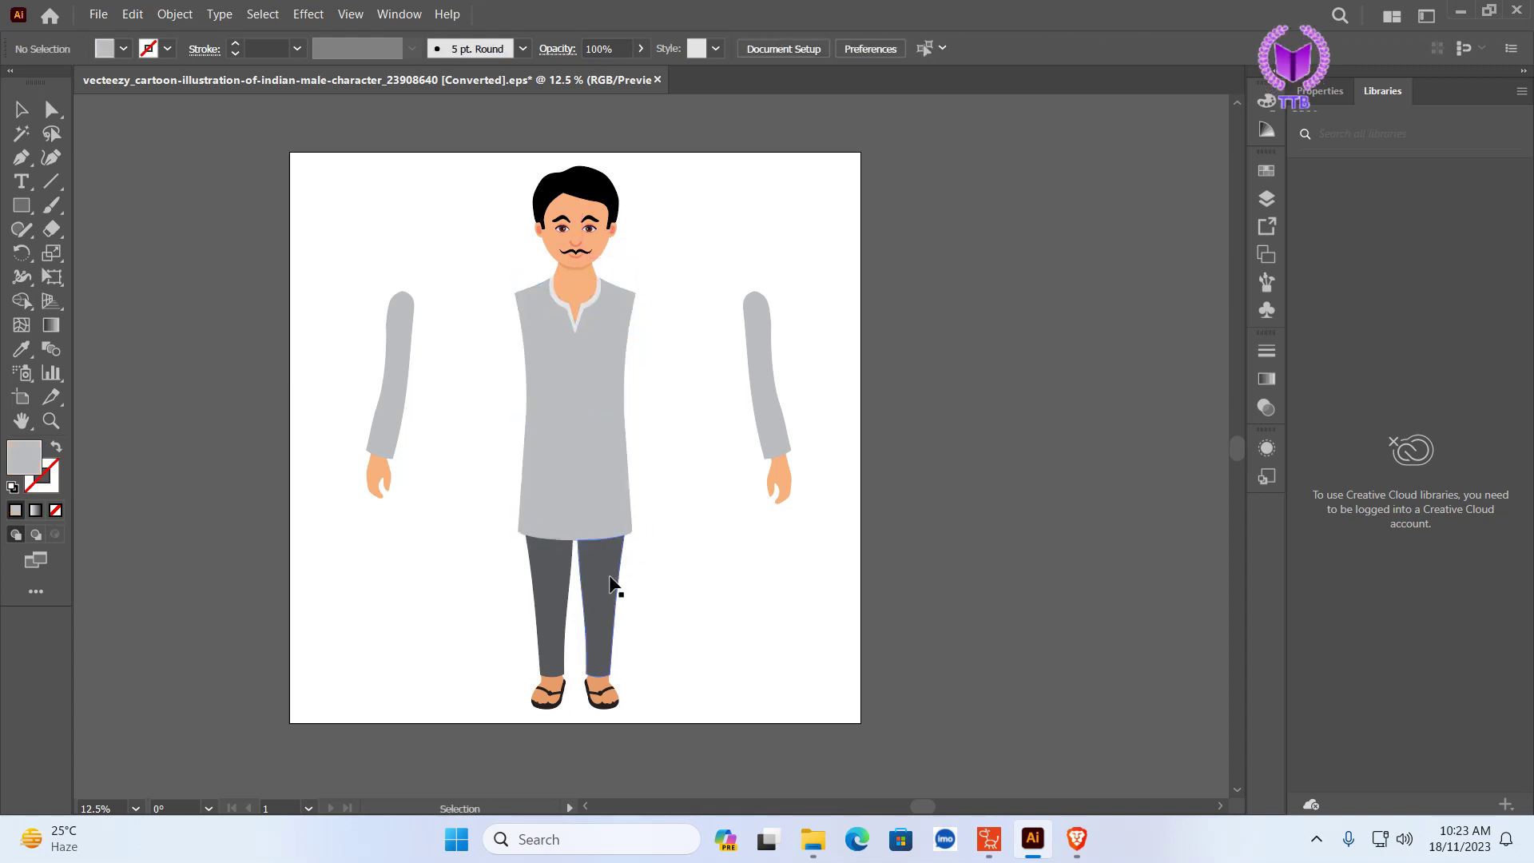
- Move the two trouser legs out from under the tunic, one to each side below the arms
left_click_drag(614, 586, 746, 592)
left_click_drag(538, 602, 390, 584)
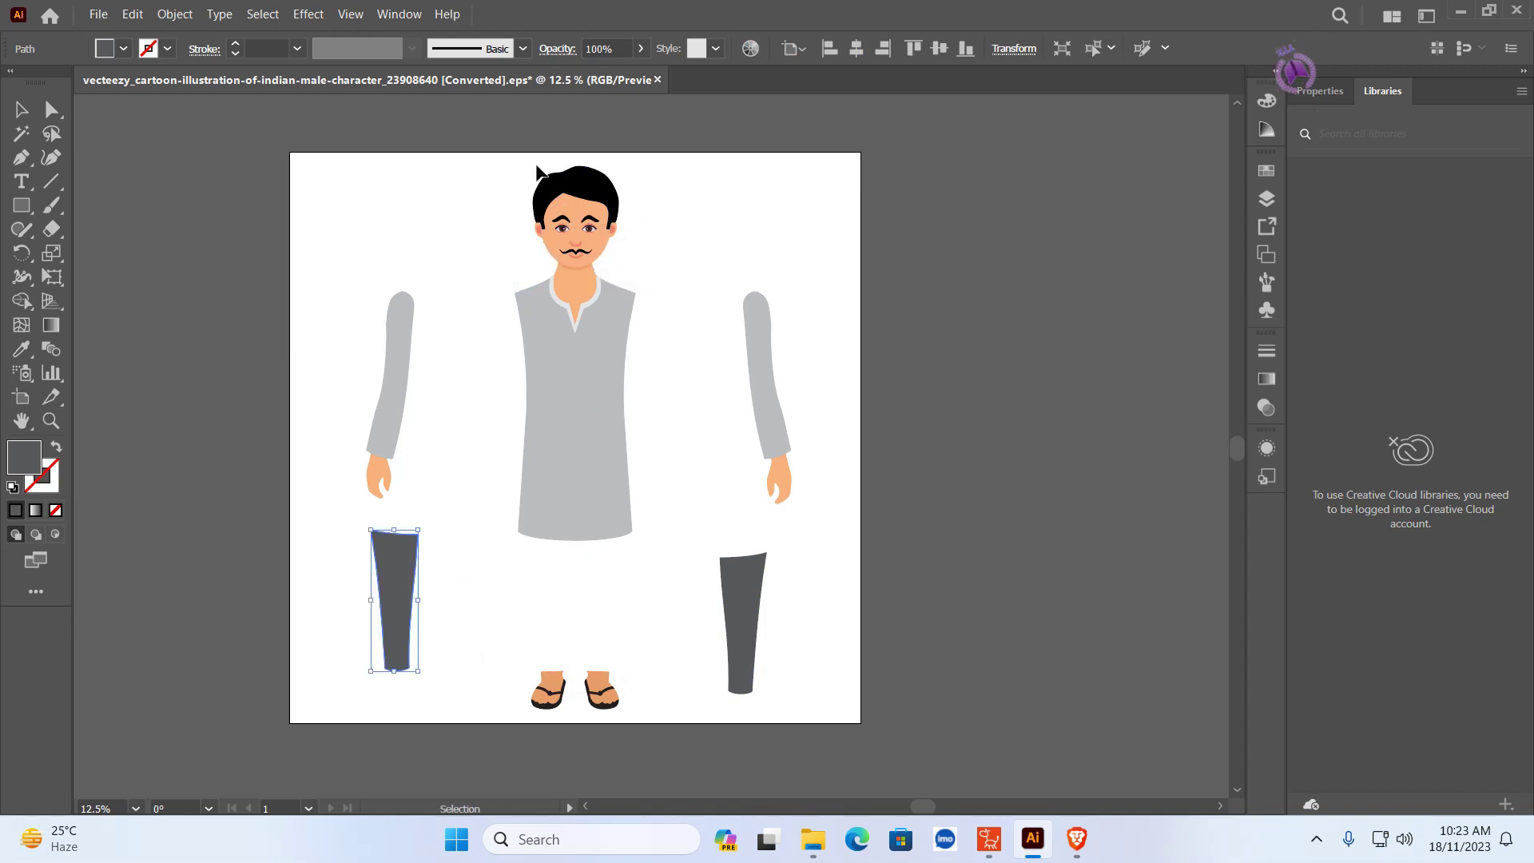
left_click_drag(490, 170, 515, 224)
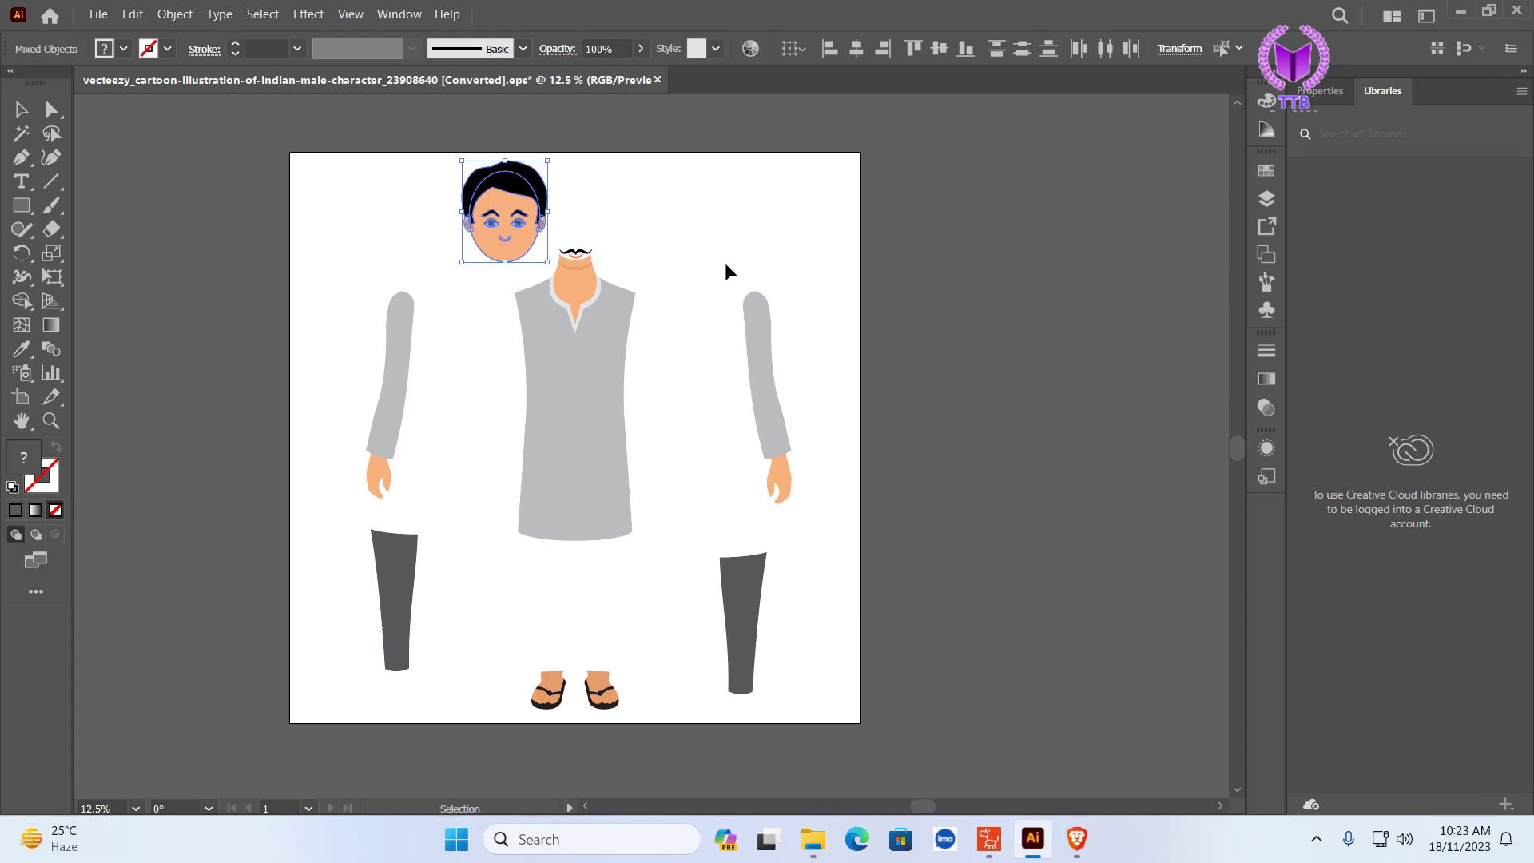
key("ctrl+z")
left_click(655, 330)
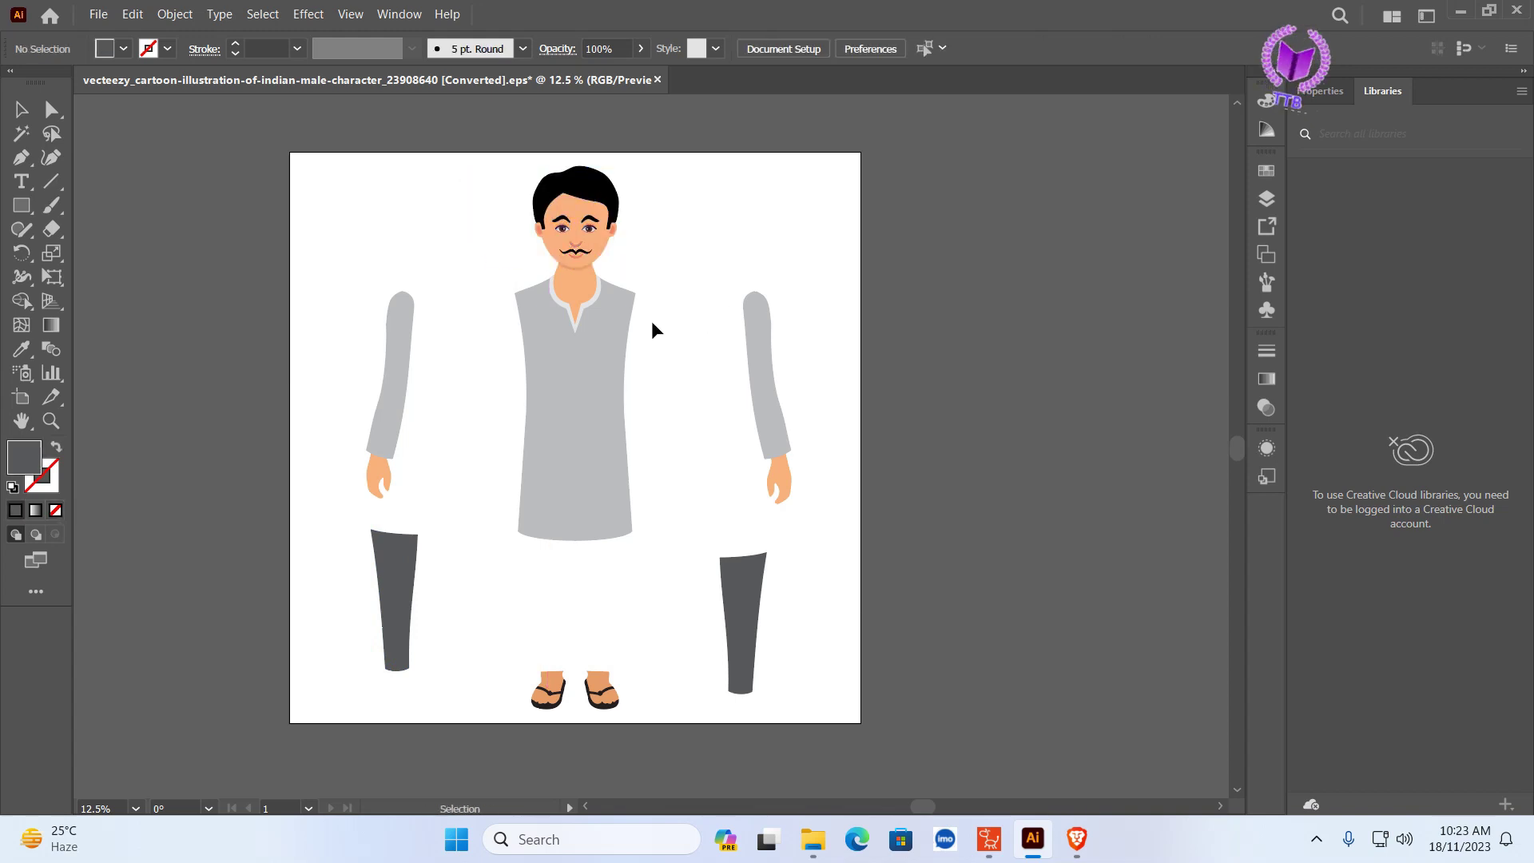
- Group the neck, collar and tunic and move the group down, clear of the head
left_click_drag(468, 269, 646, 491)
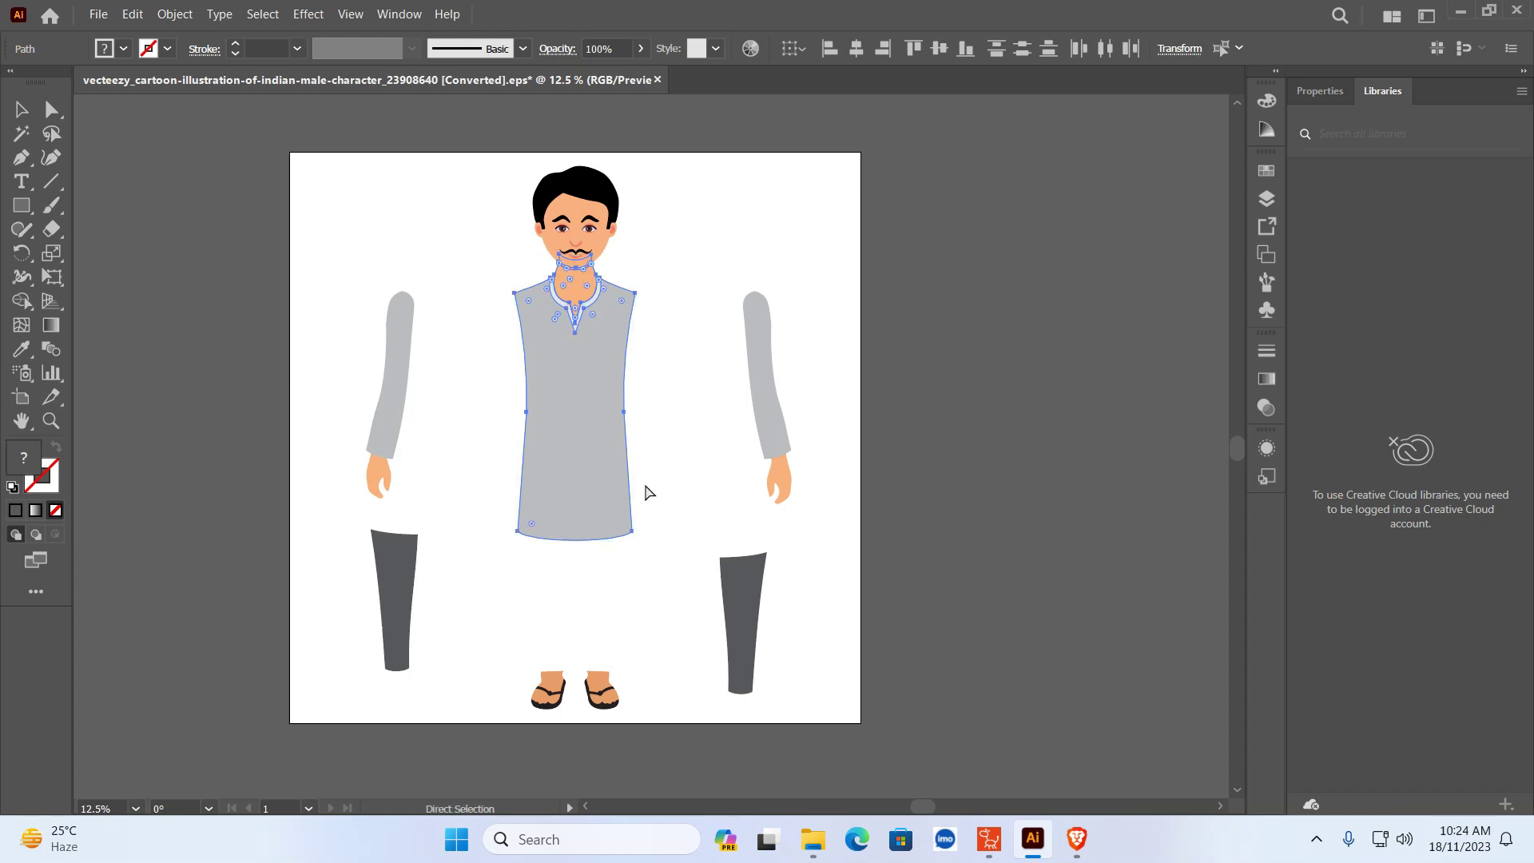
key("ctrl+g")
left_click_drag(611, 397, 600, 442)
left_click(713, 385)
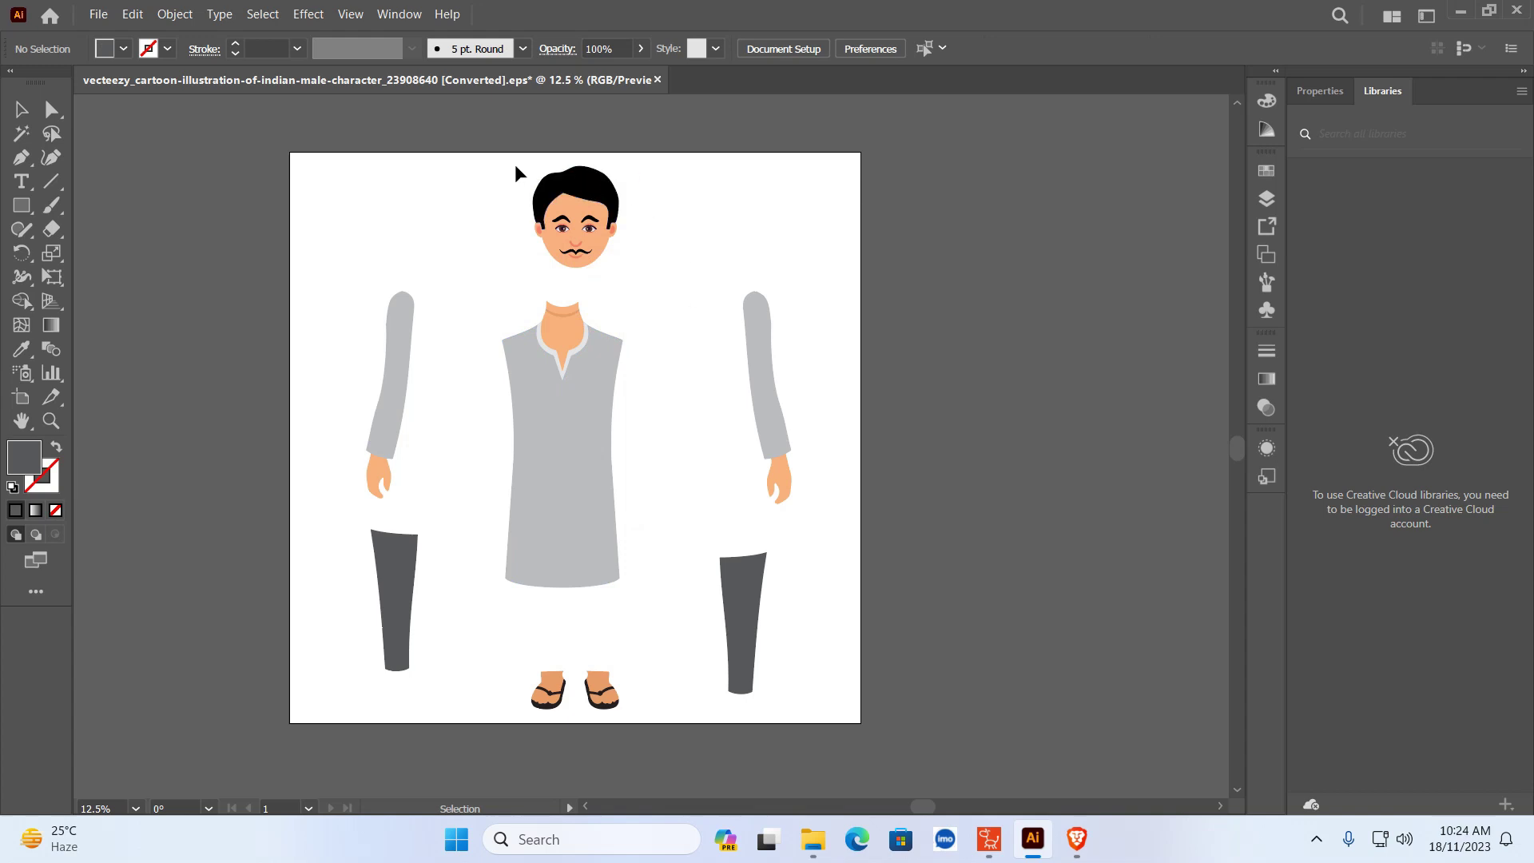
- Select all parts of the head and place a duplicate of it beside the original
left_click_drag(517, 166, 623, 268)
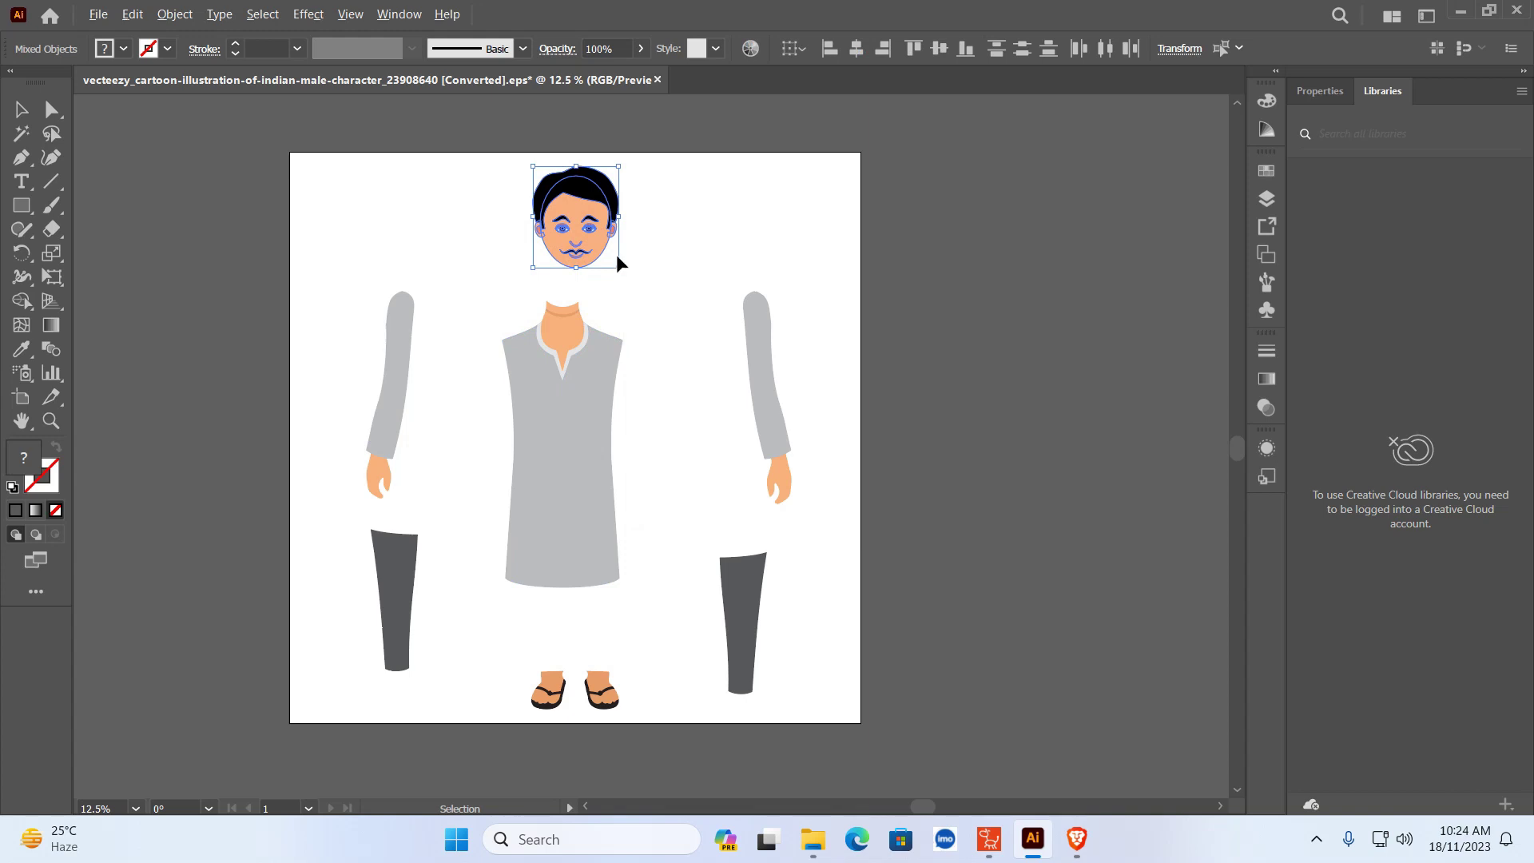
left_click_drag(609, 226, 734, 232)
left_click(838, 264)
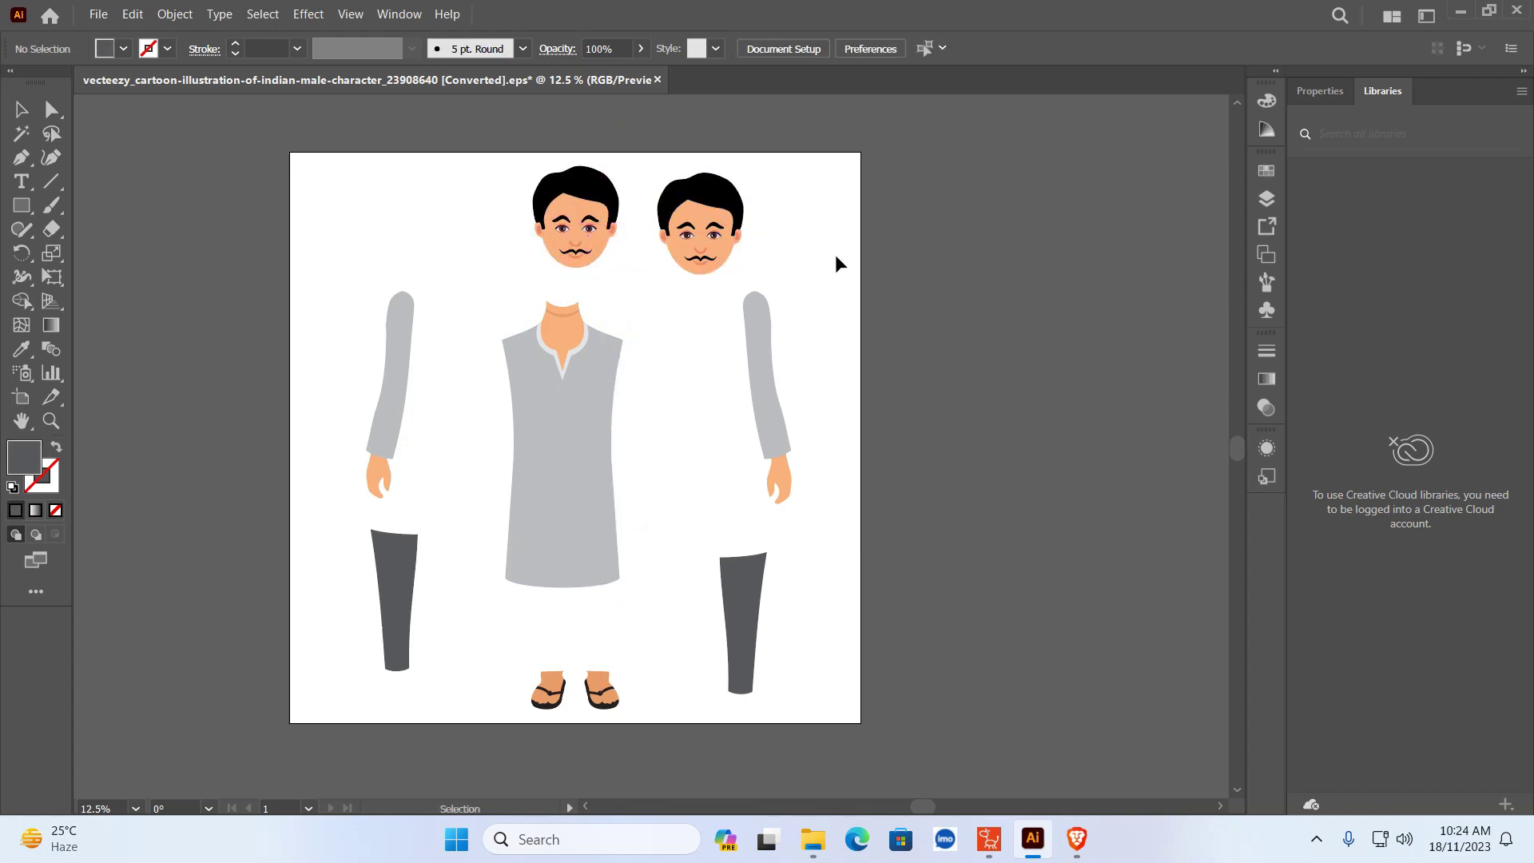
left_click(703, 263)
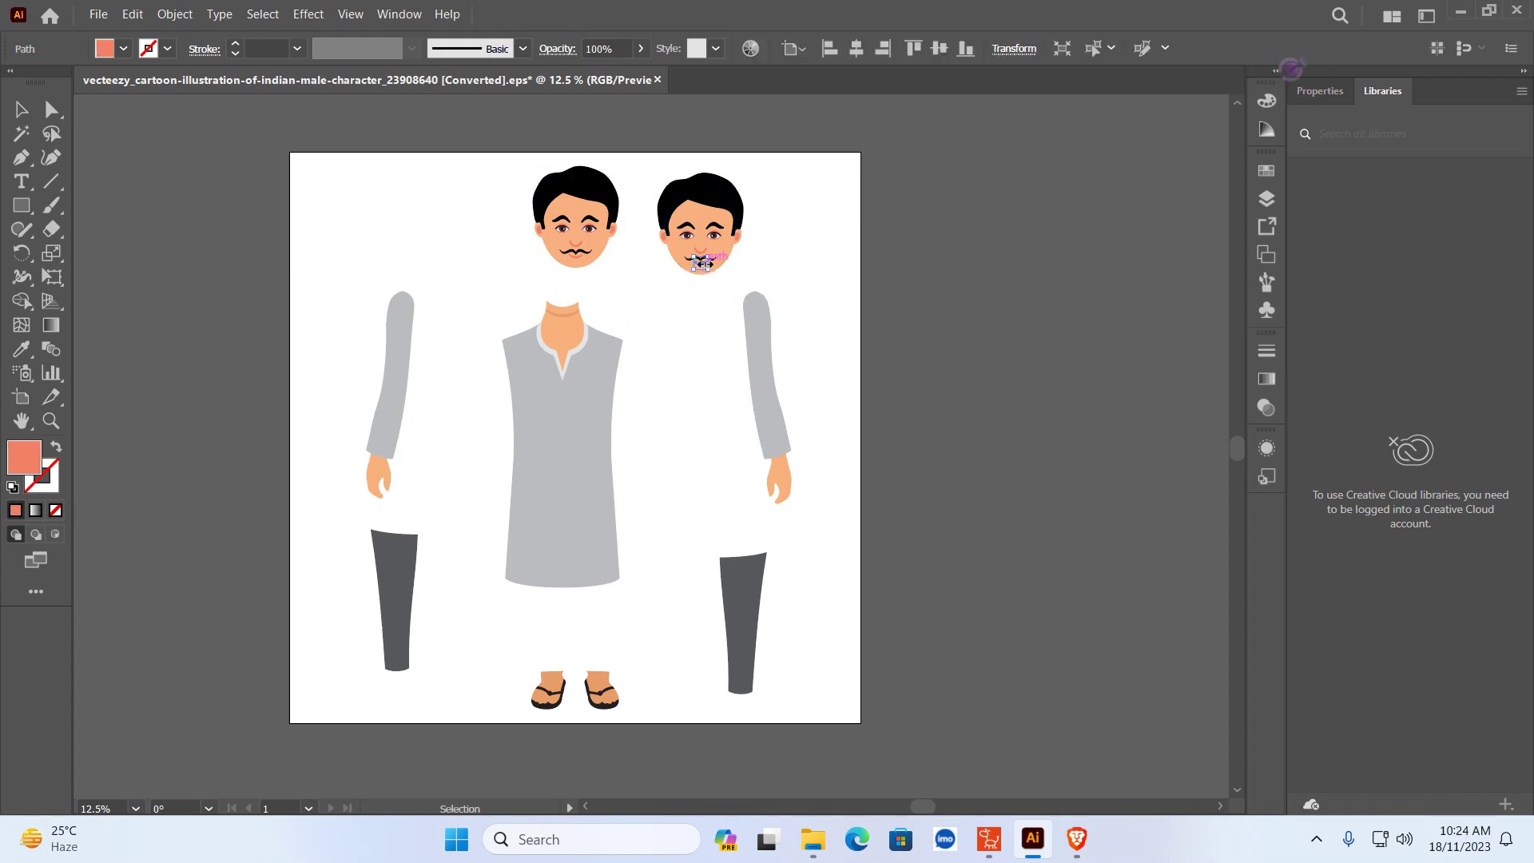
left_click_drag(704, 264, 729, 297)
left_click(777, 271)
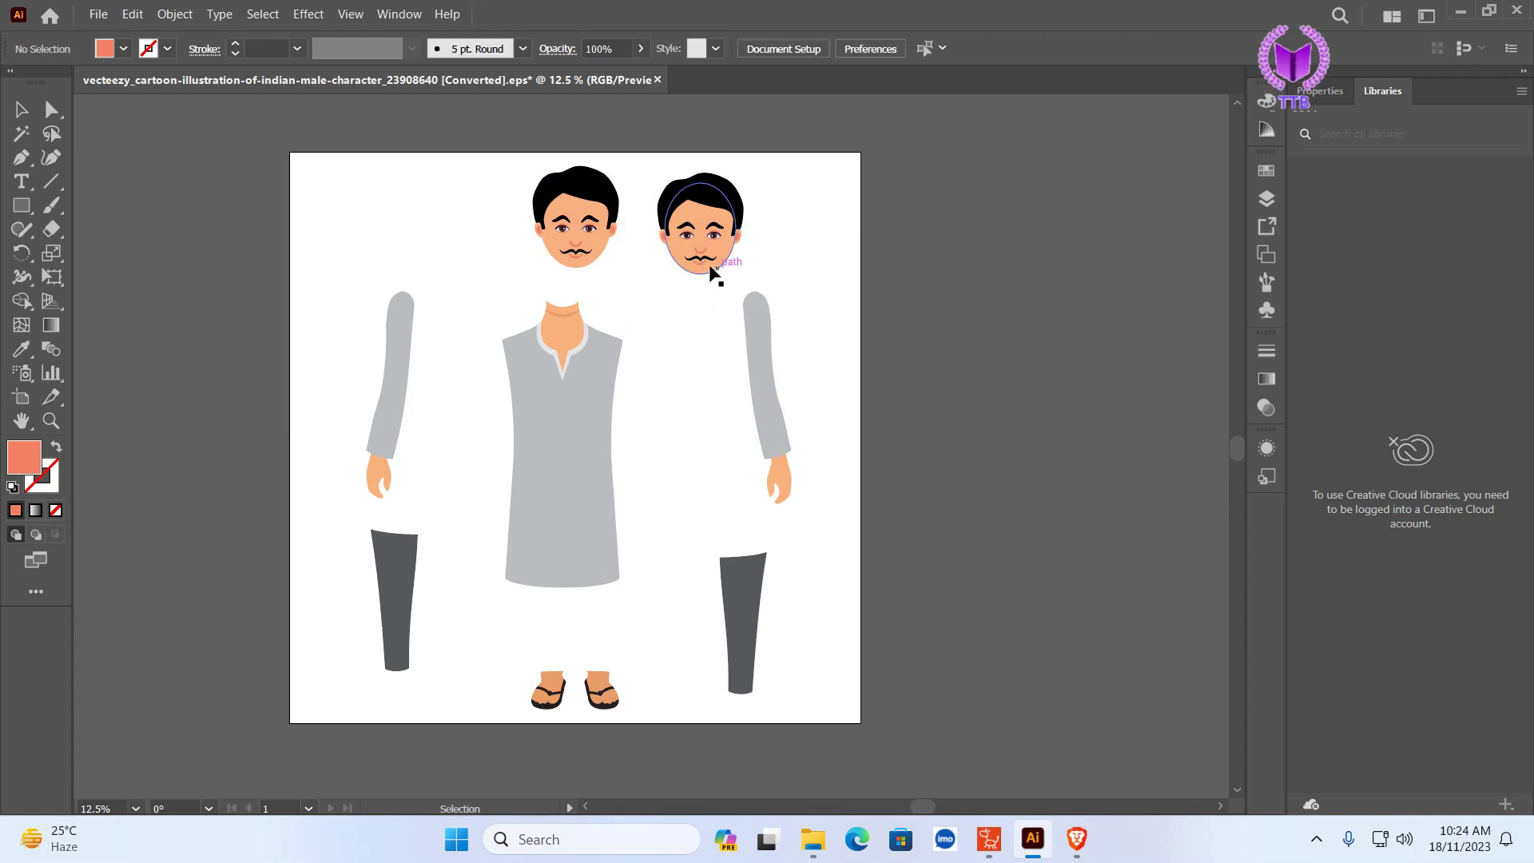
- Move the mouth out of the duplicate head onto the empty area beside it
key("ctrl+equal")
key("ctrl+equal")
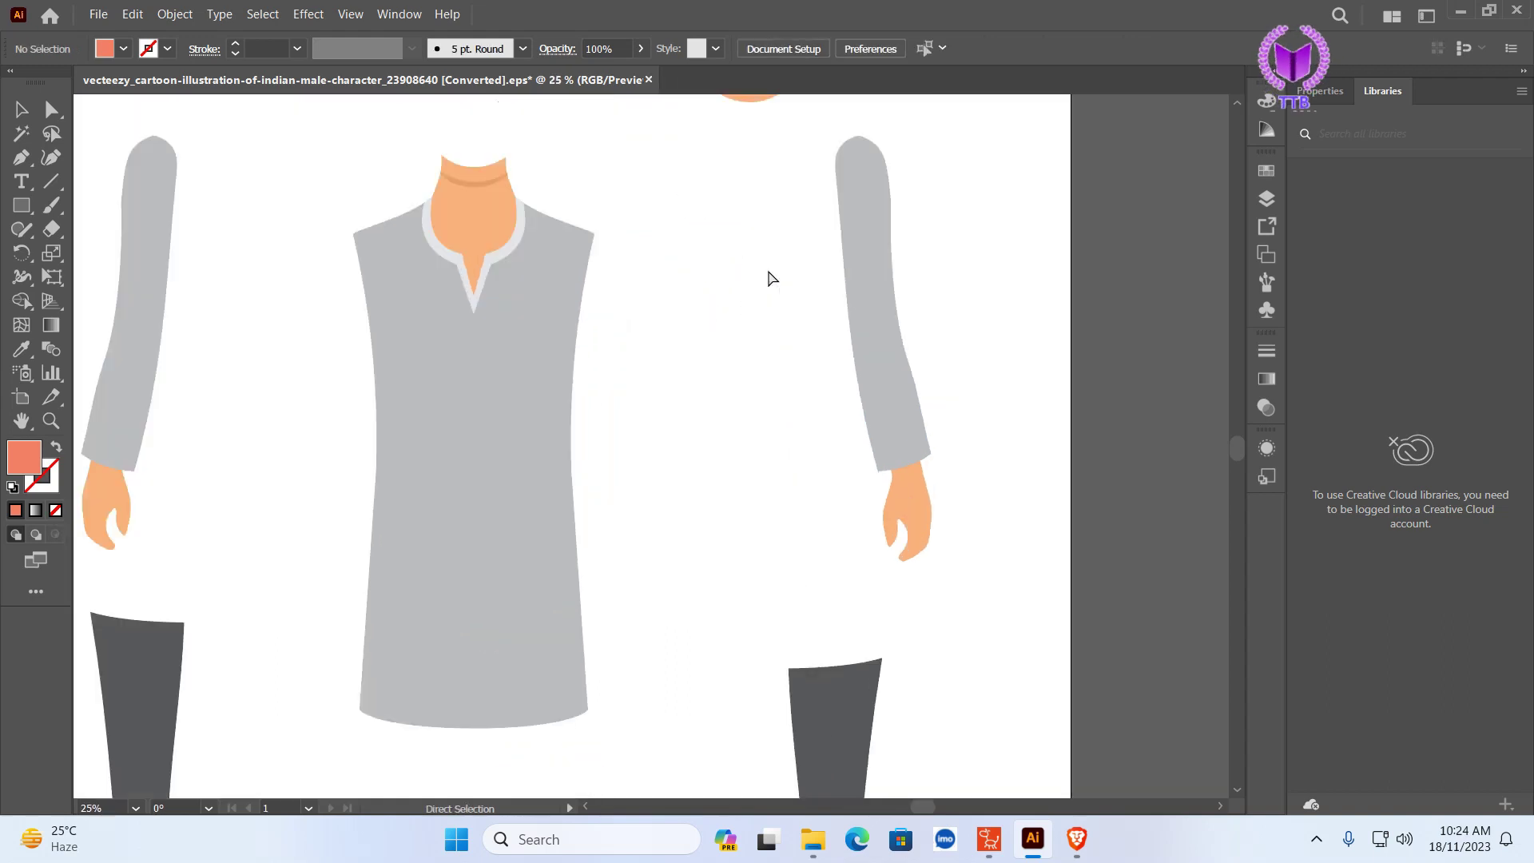
left_click_drag(688, 387, 661, 589)
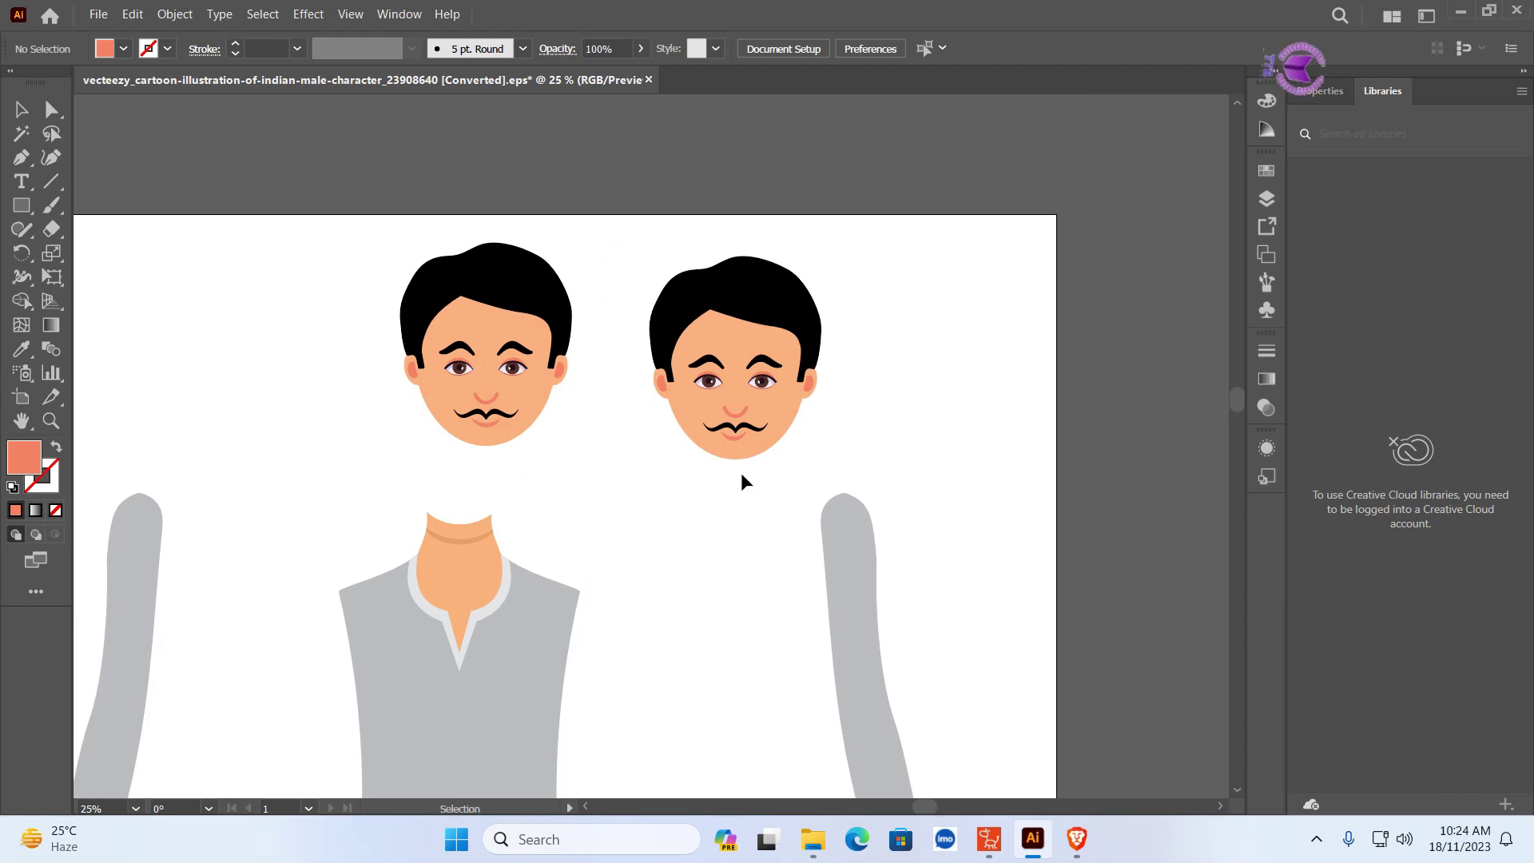
left_click_drag(732, 434, 922, 414)
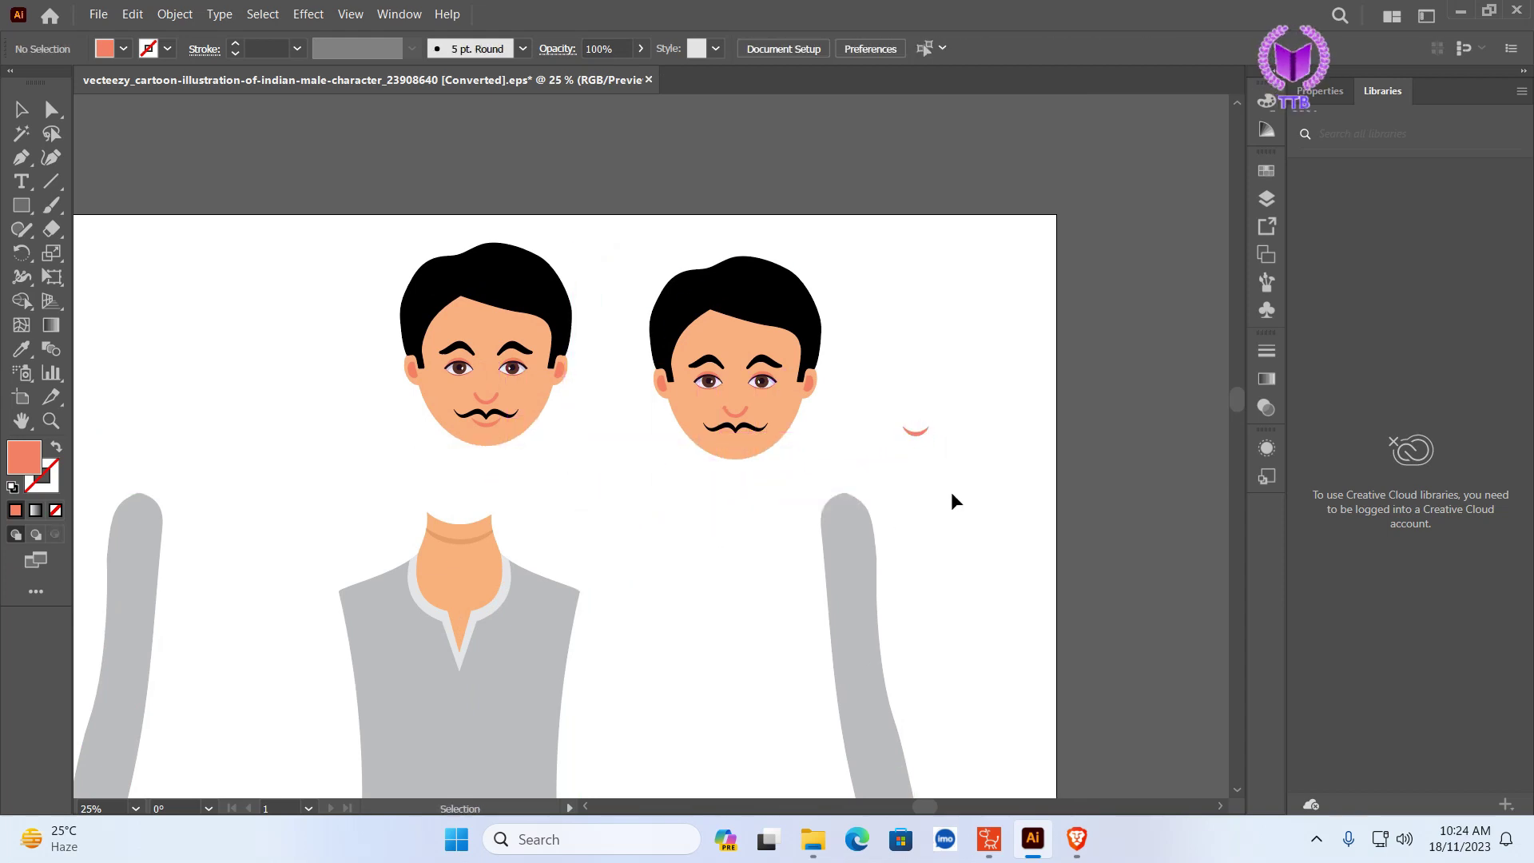
left_click(765, 385)
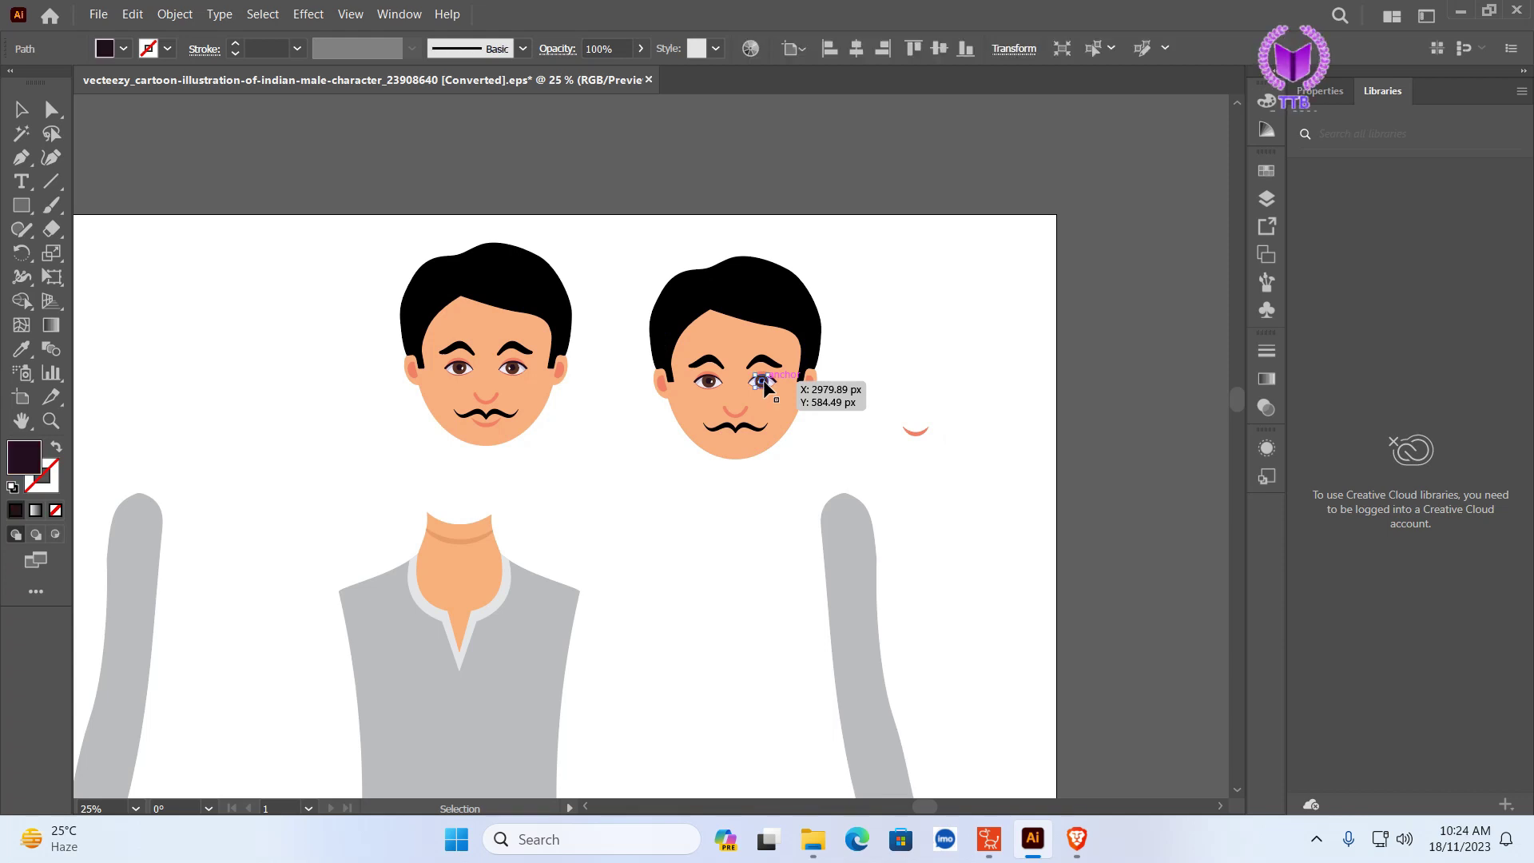
left_click(806, 449)
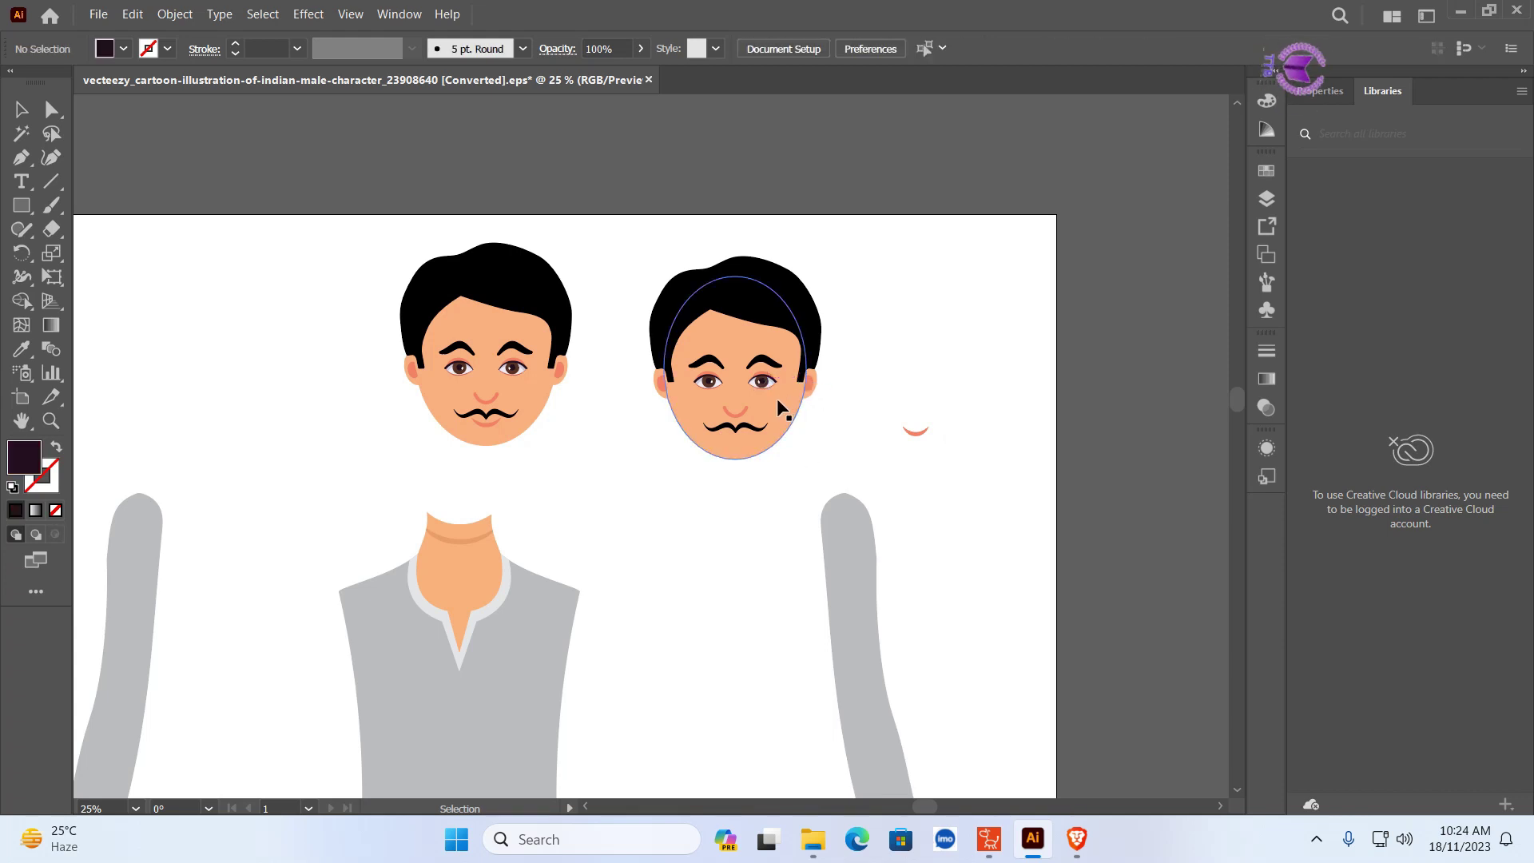
left_click(777, 398)
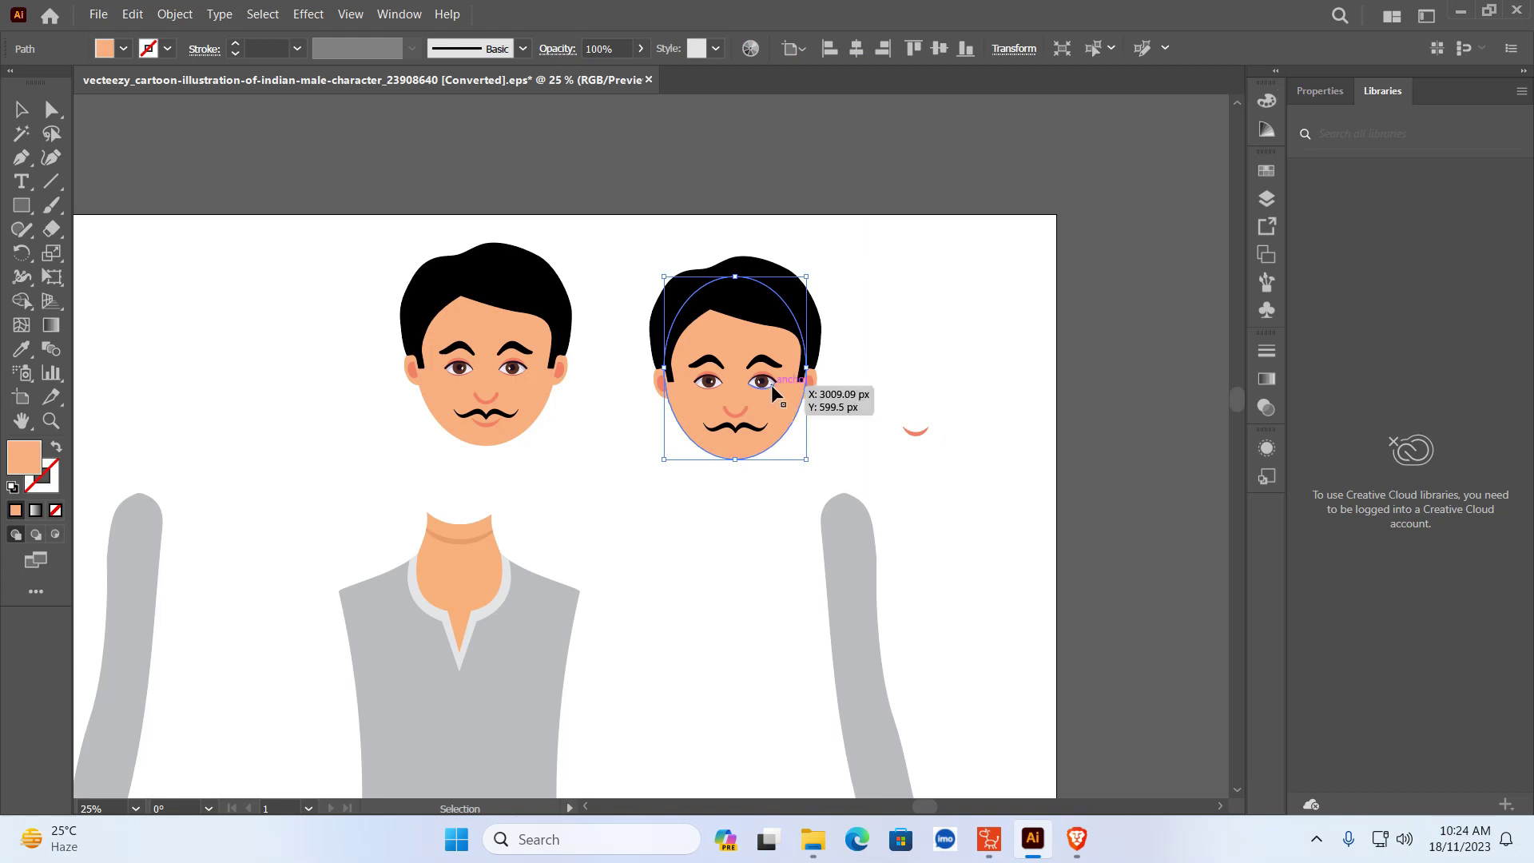
left_click(770, 385)
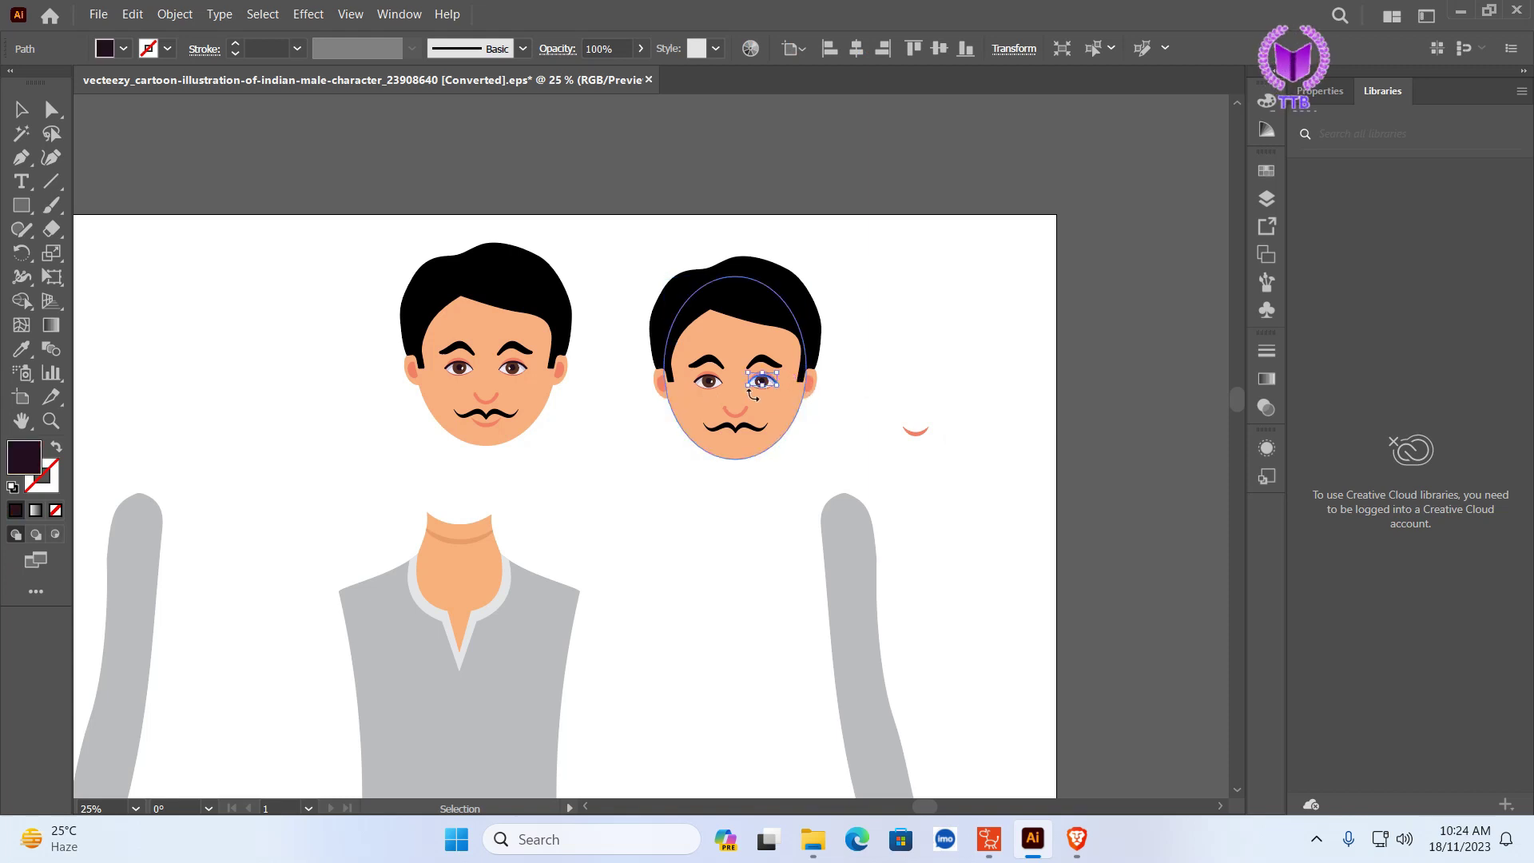
left_click(831, 431)
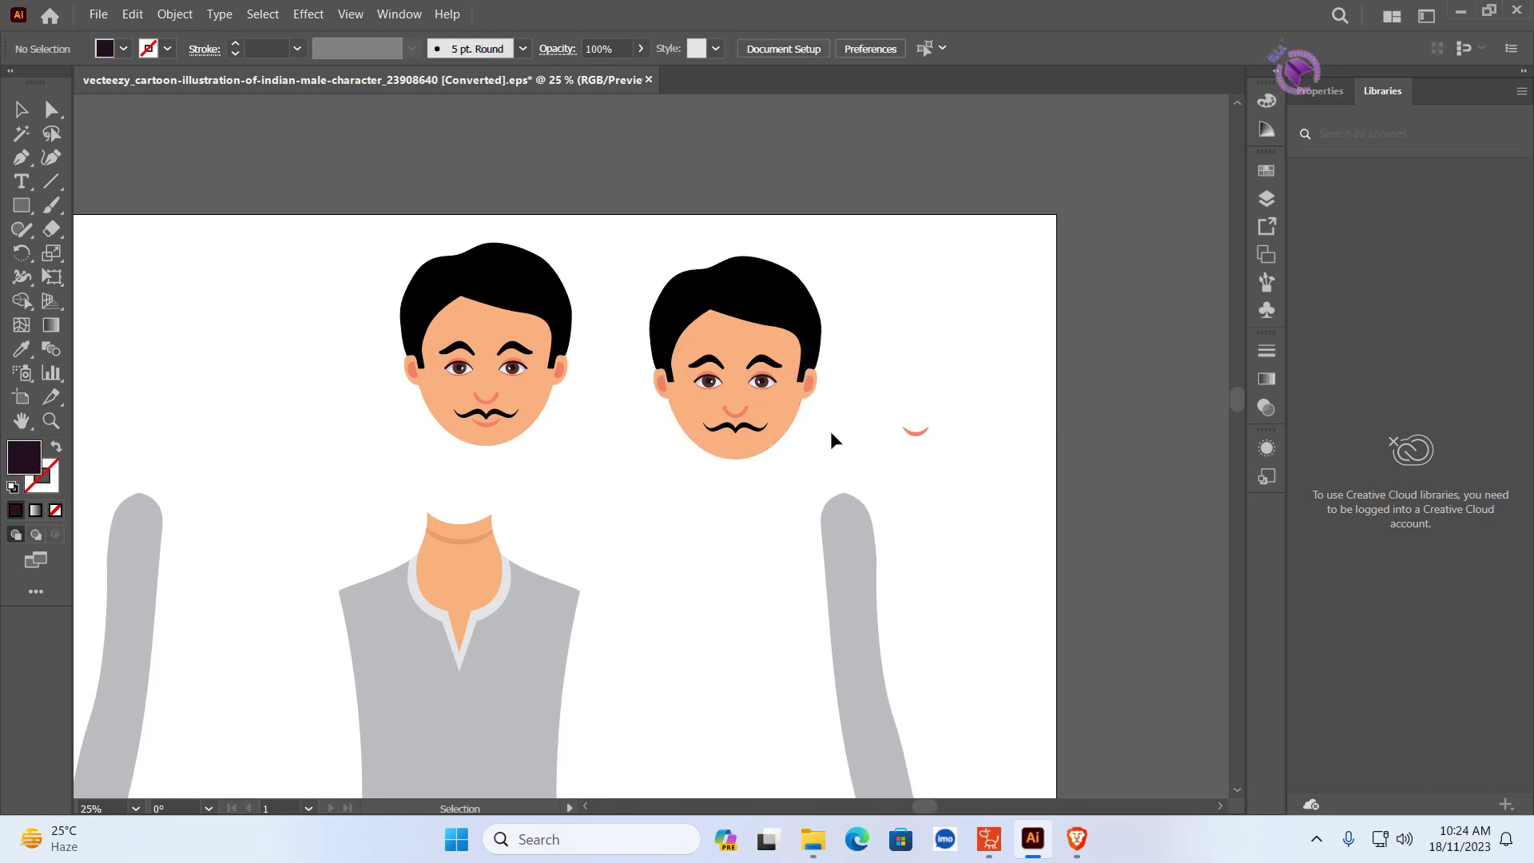
- Delete the pieces of the right-hand eye on the duplicate head one after another, keeping the eyebrow
left_click(766, 384)
key("ctrl+shift+a")
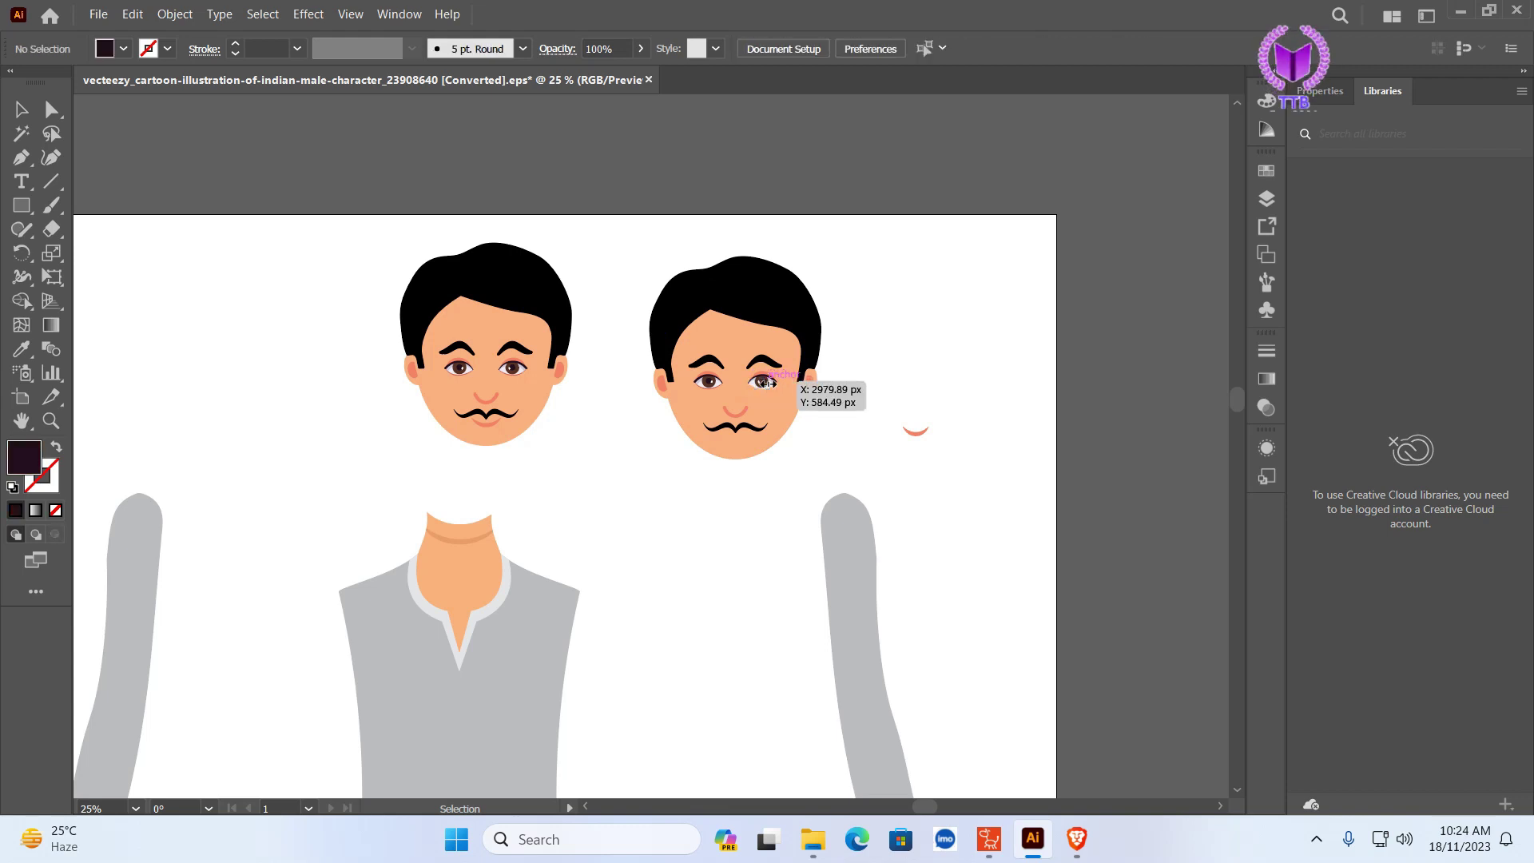
left_click(768, 383)
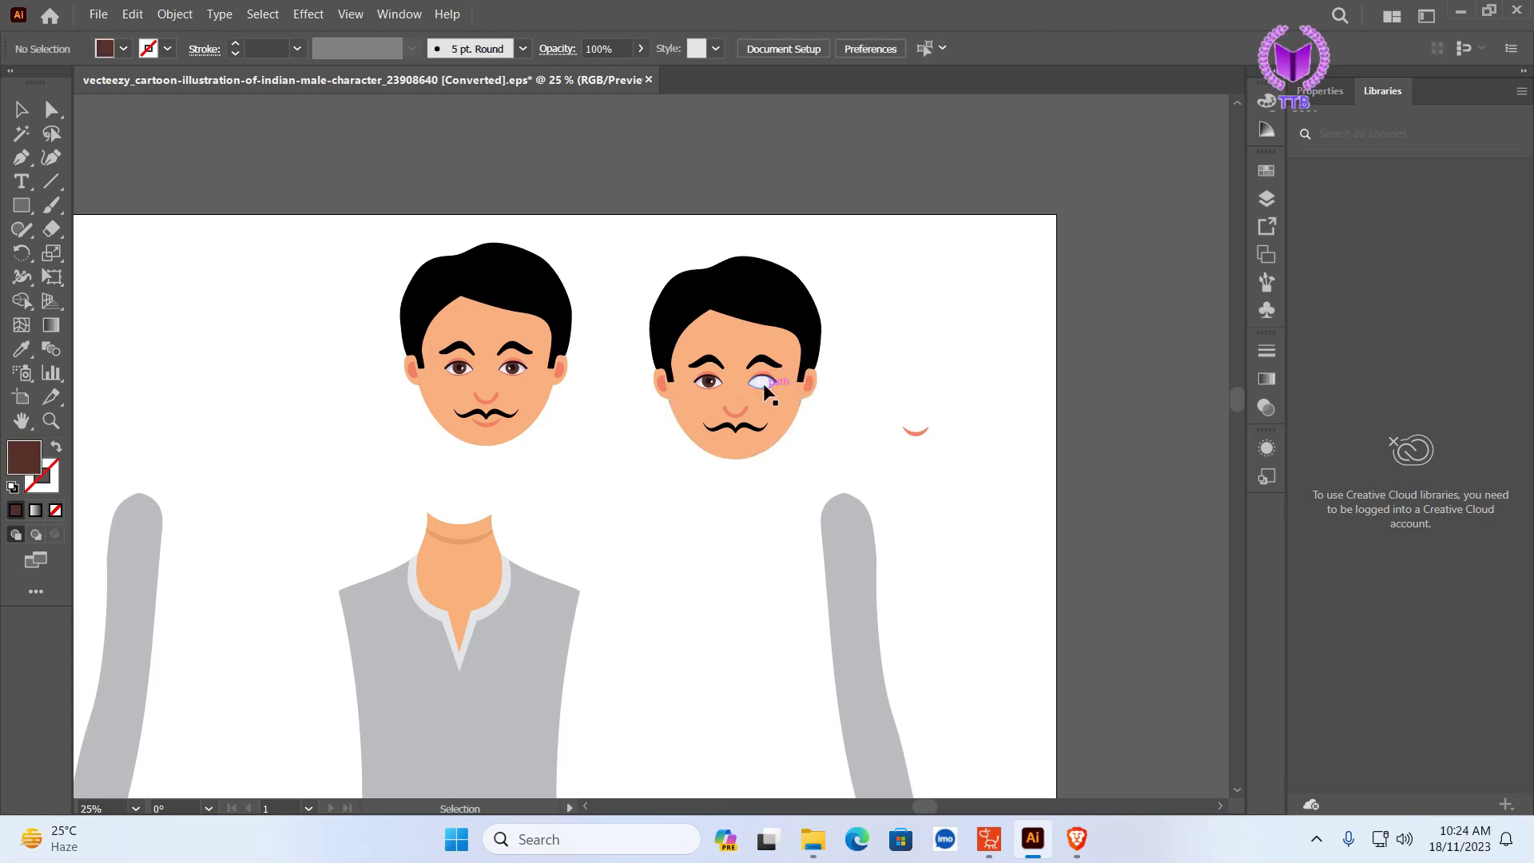
left_click(769, 384)
key("ctrl+shift+a")
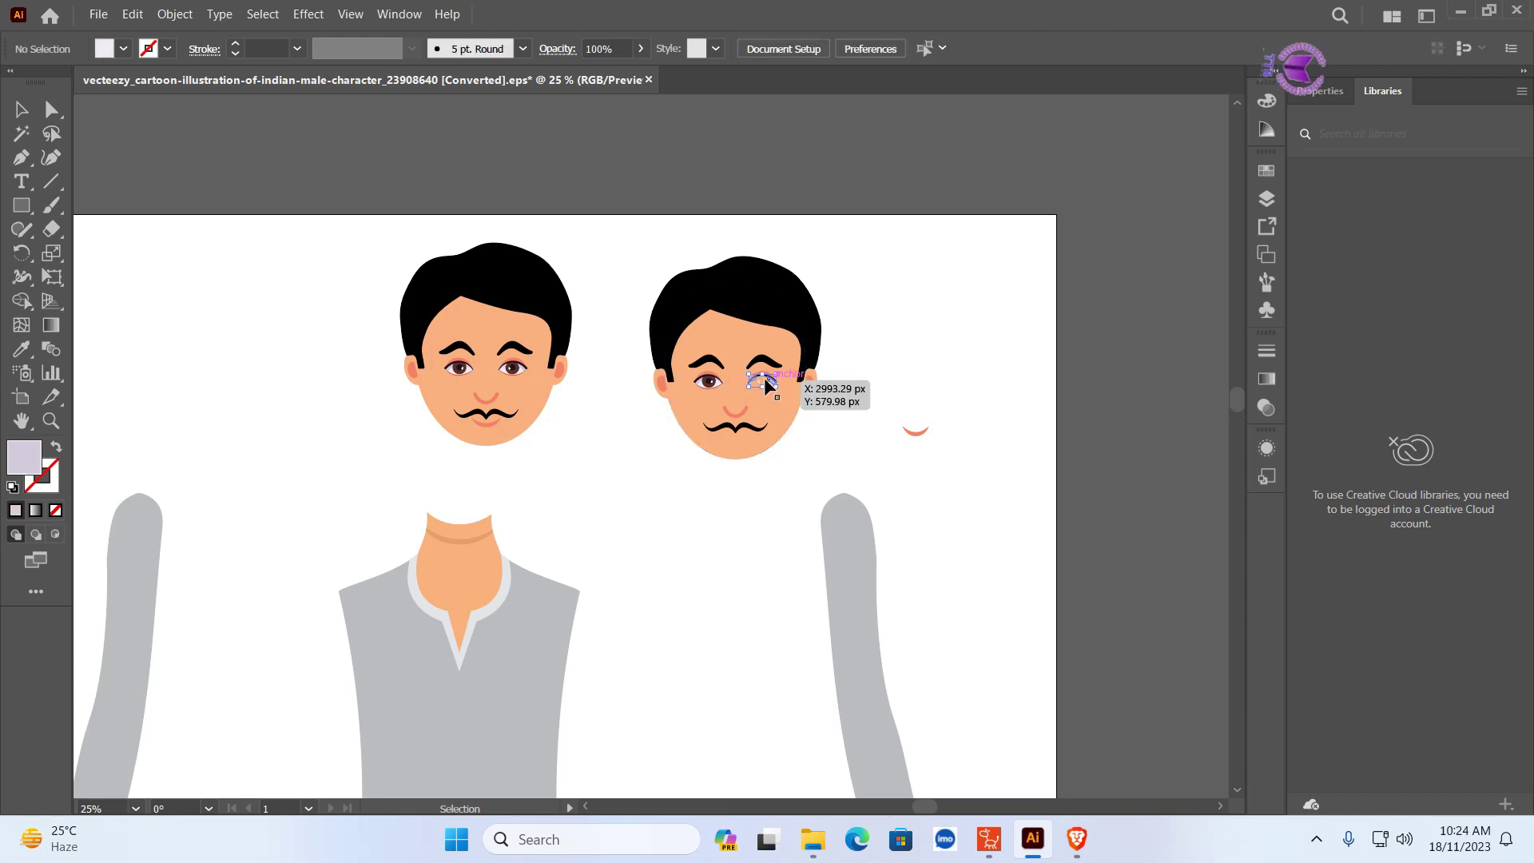
key("ctrl+z")
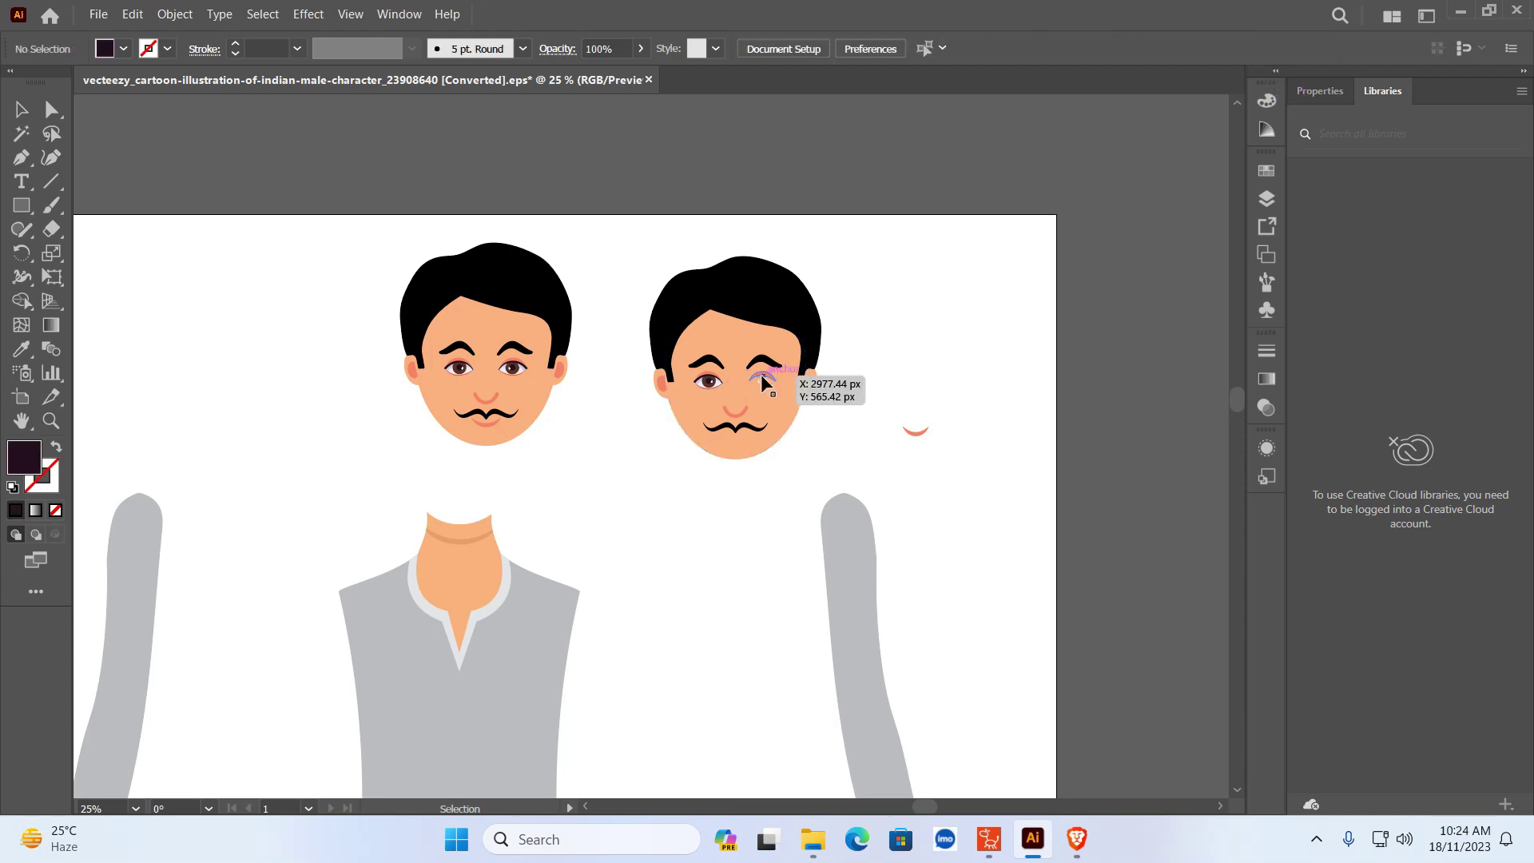
- Delete every piece of the remaining left-hand eye on the duplicate head, including its lids and outline
left_click(712, 385)
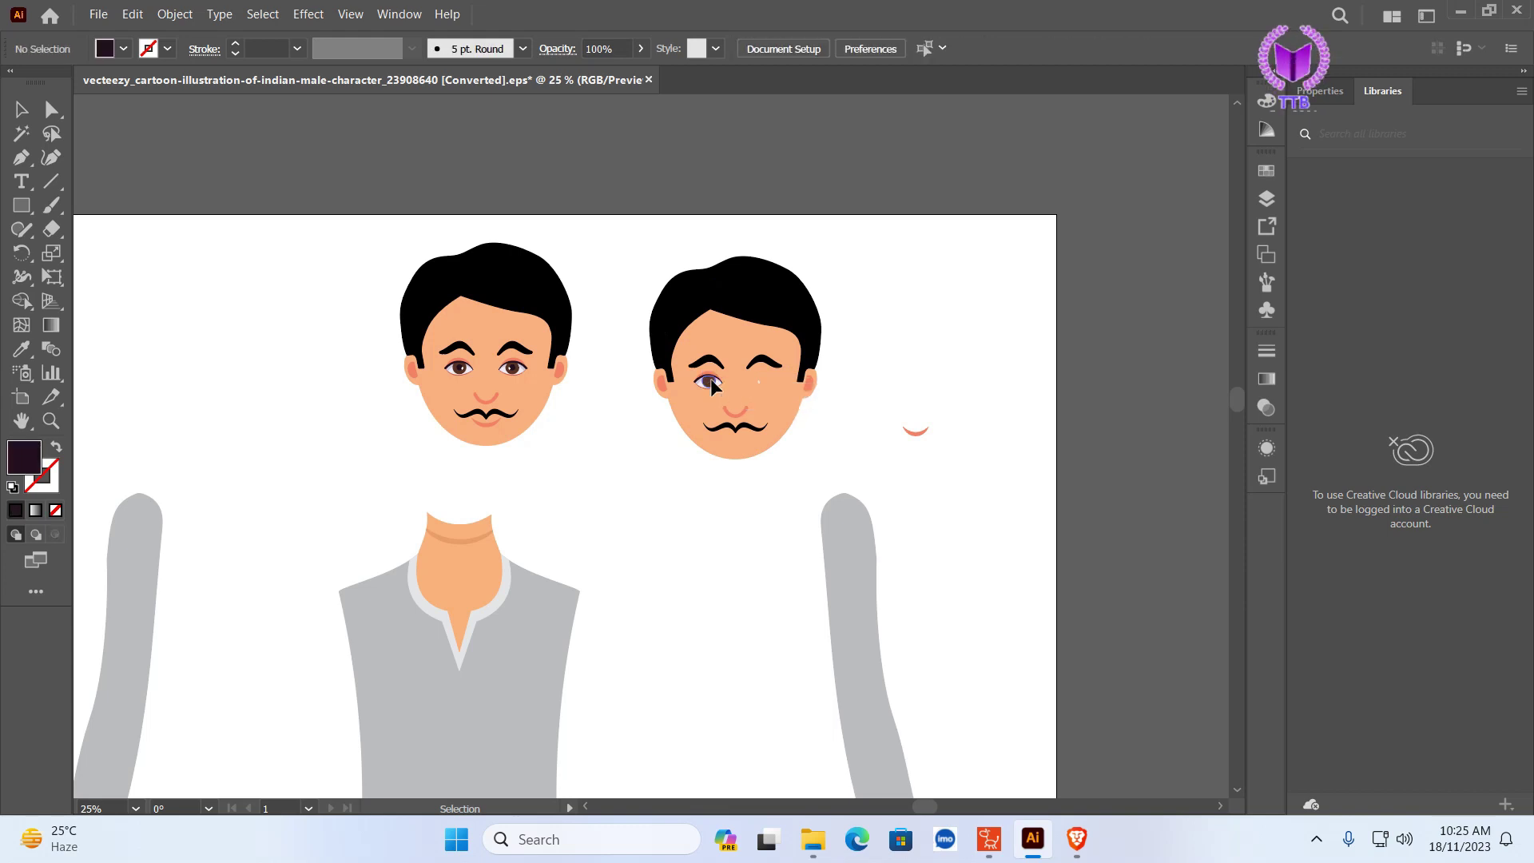
left_click(711, 383)
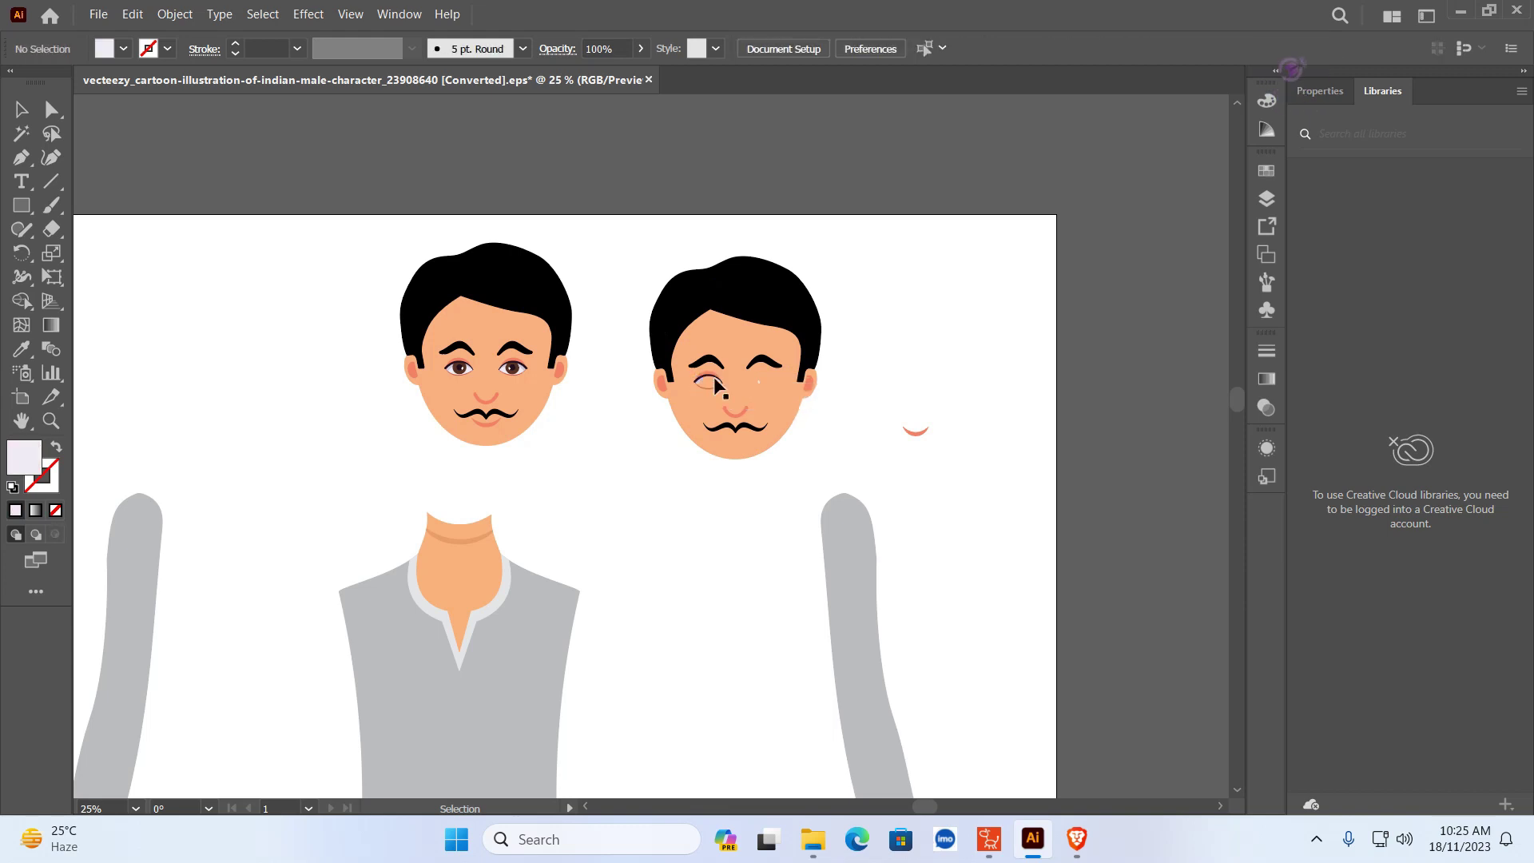
left_click(712, 381)
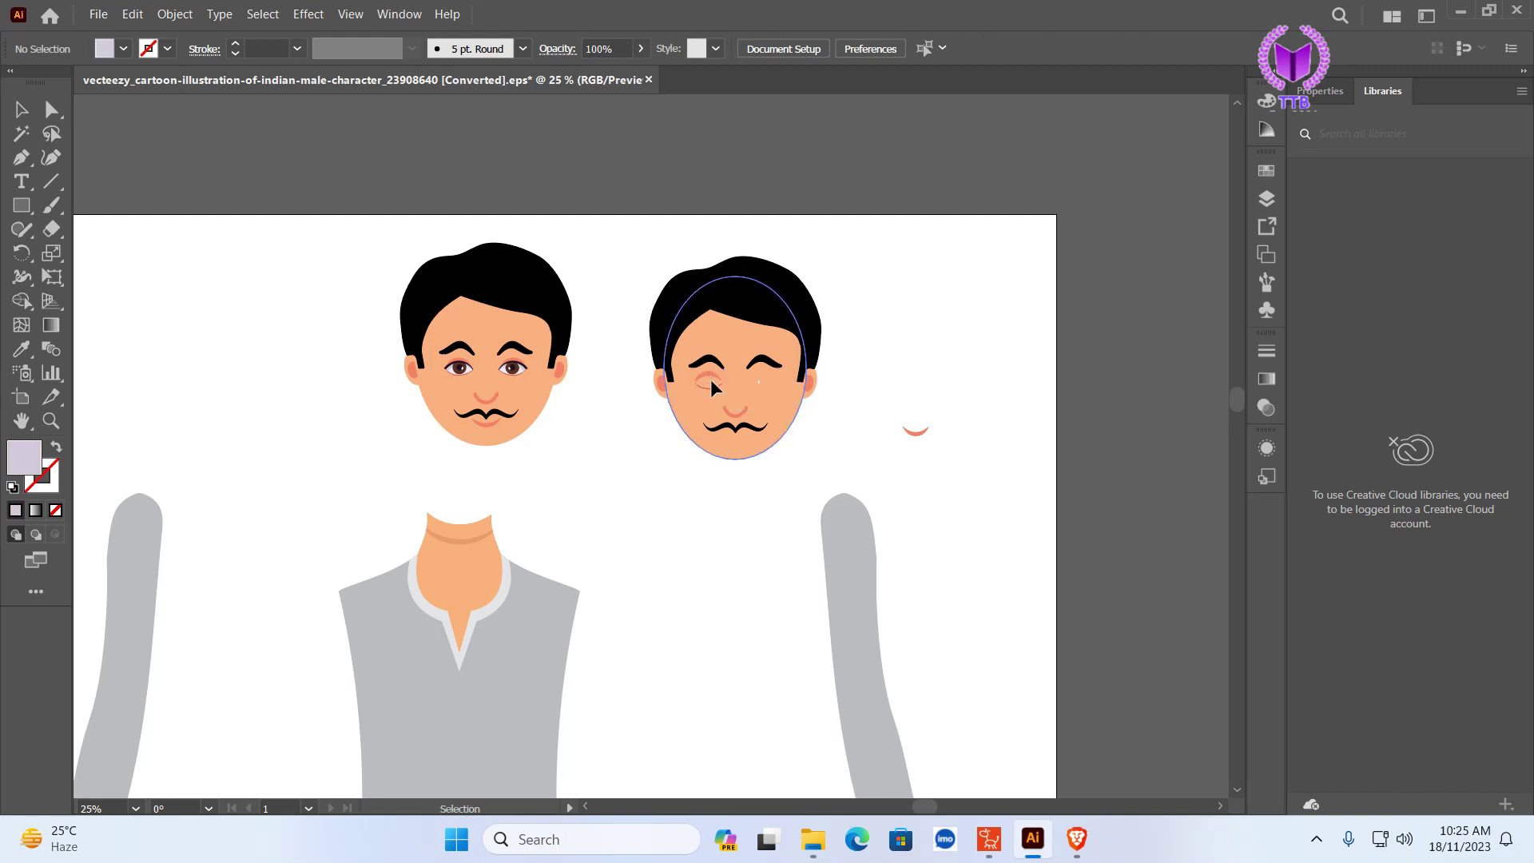
left_click(711, 379)
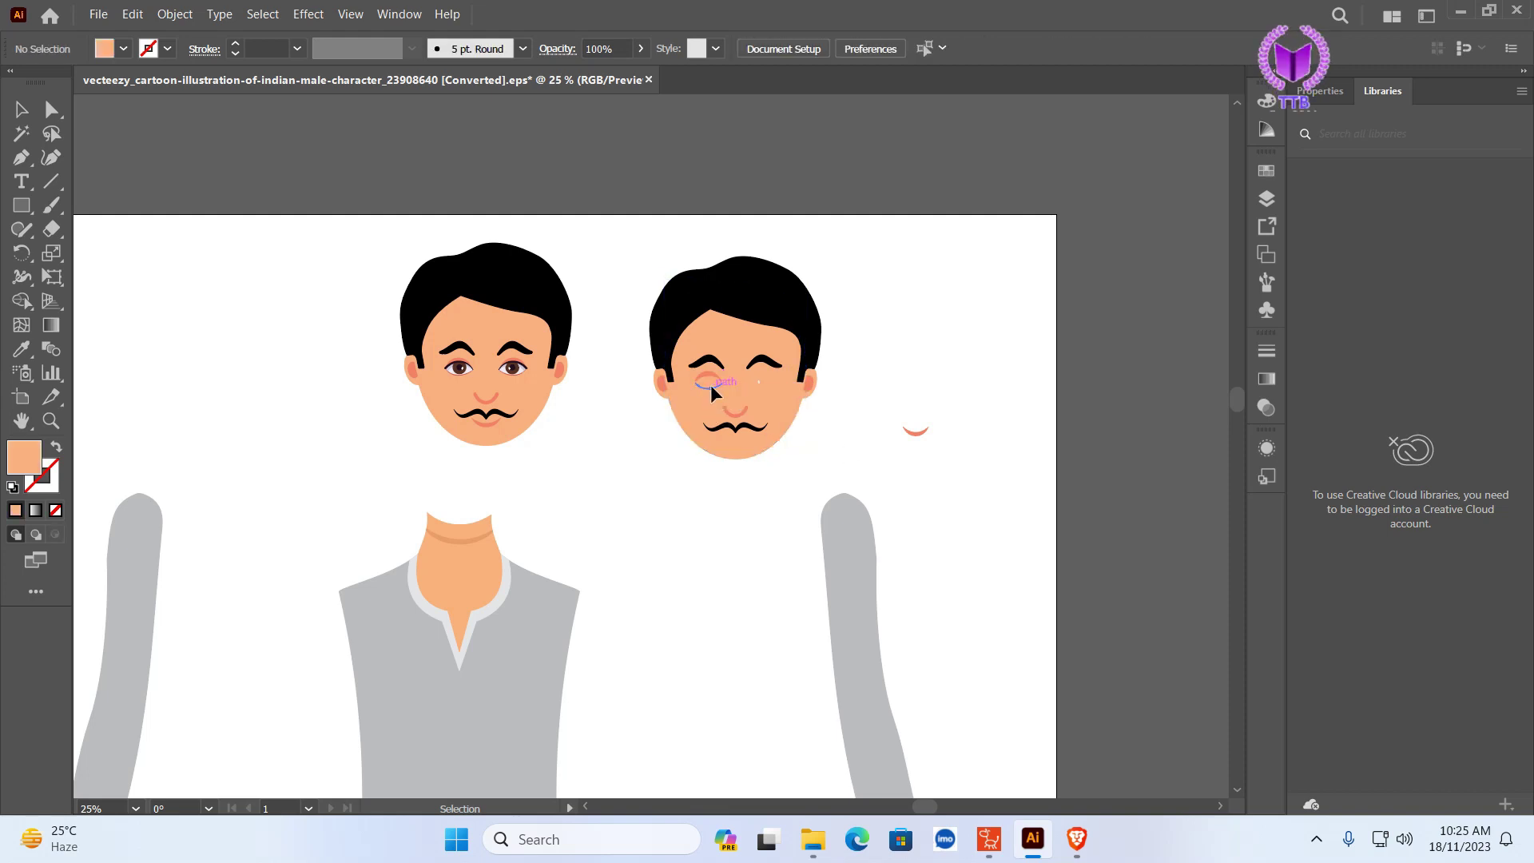
left_click(711, 385)
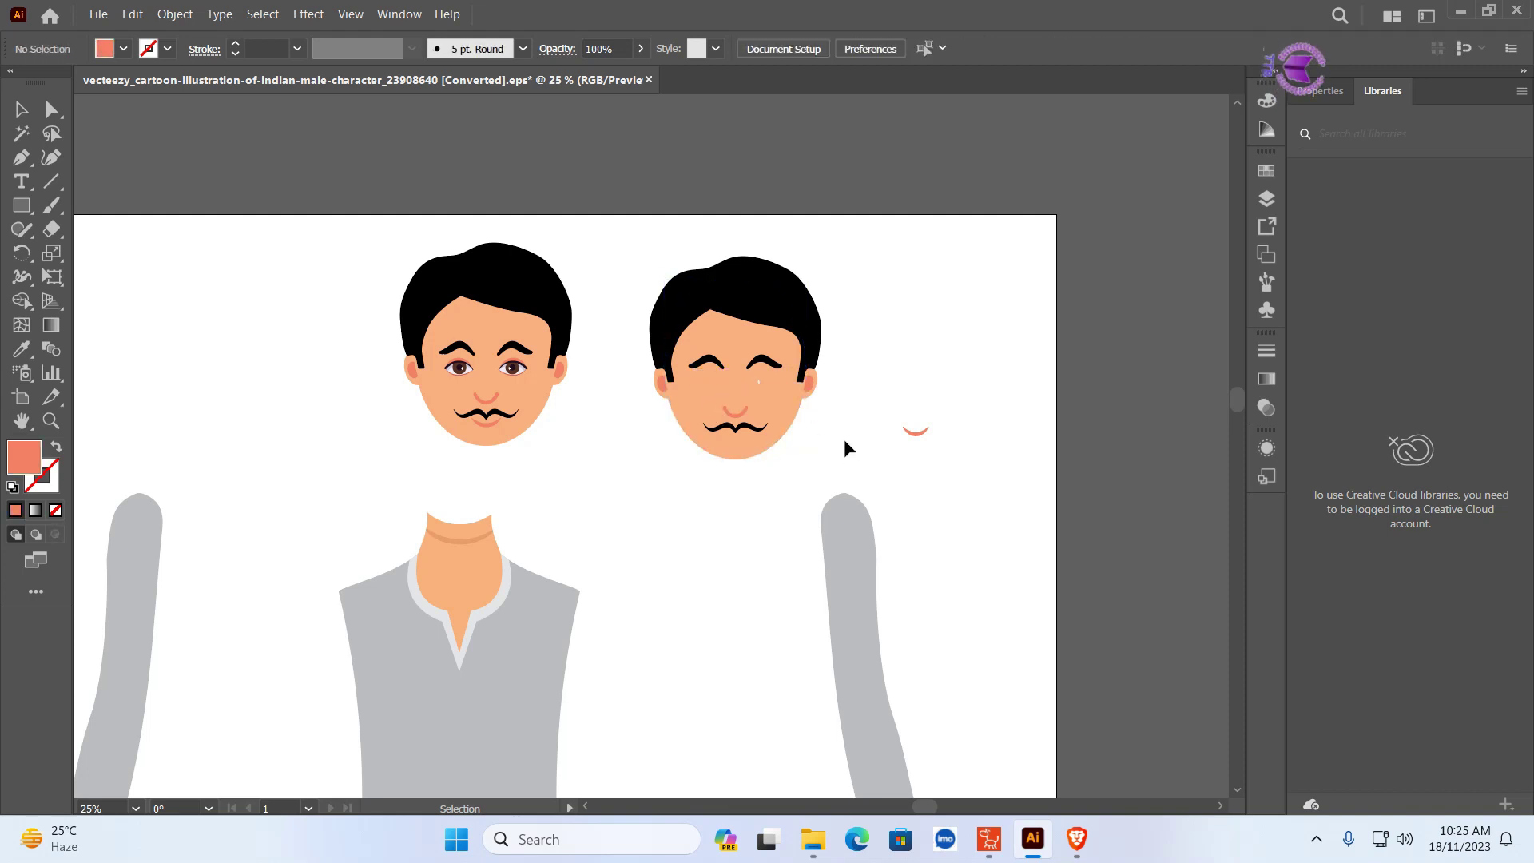
- Delete the leftover white eye highlight from the duplicate face and clear the selection
left_click(818, 497)
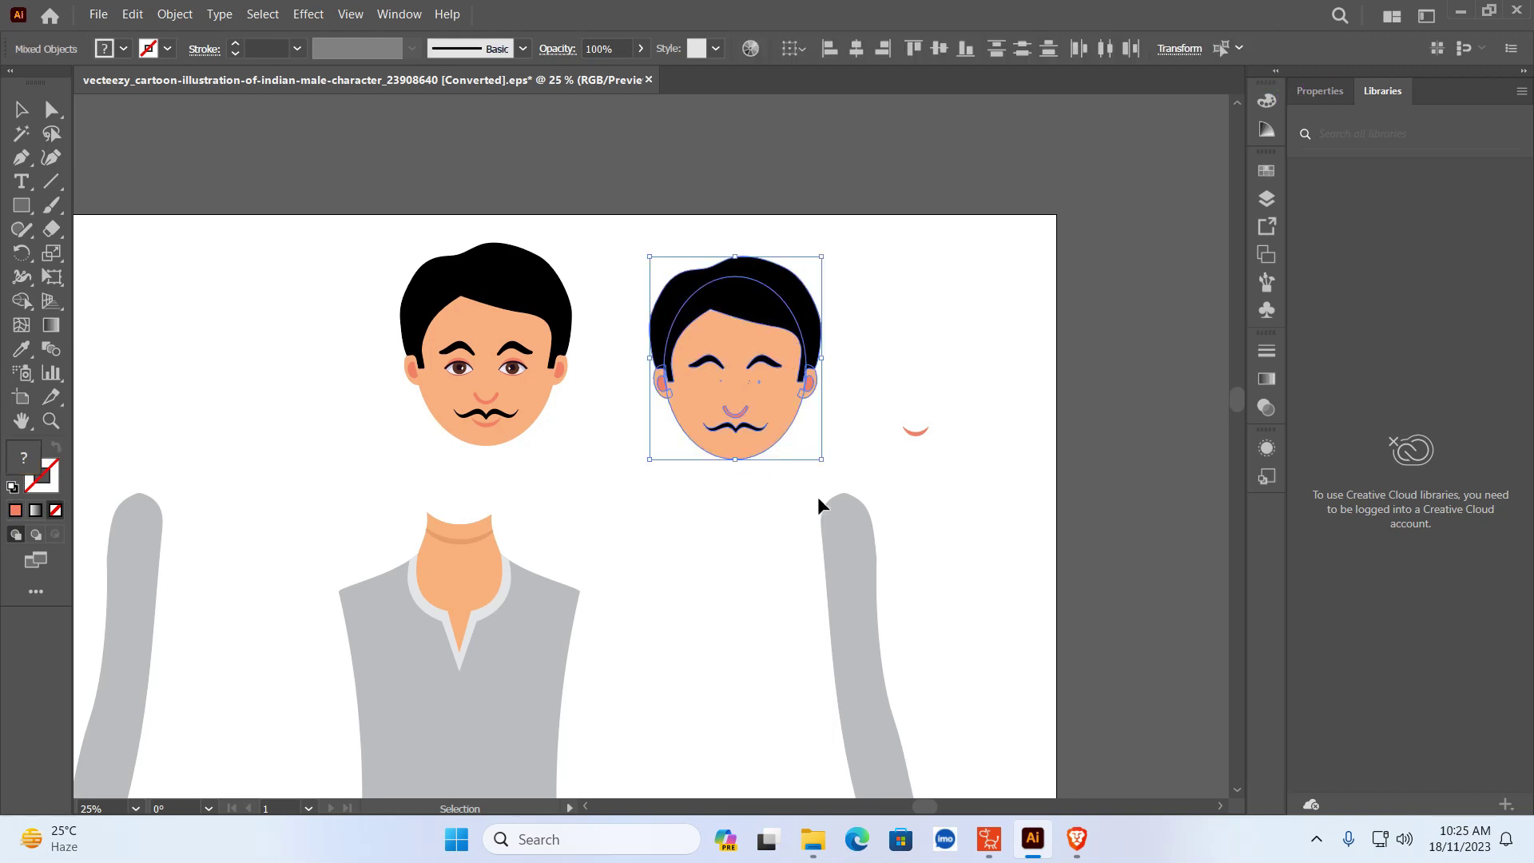
left_click(887, 465)
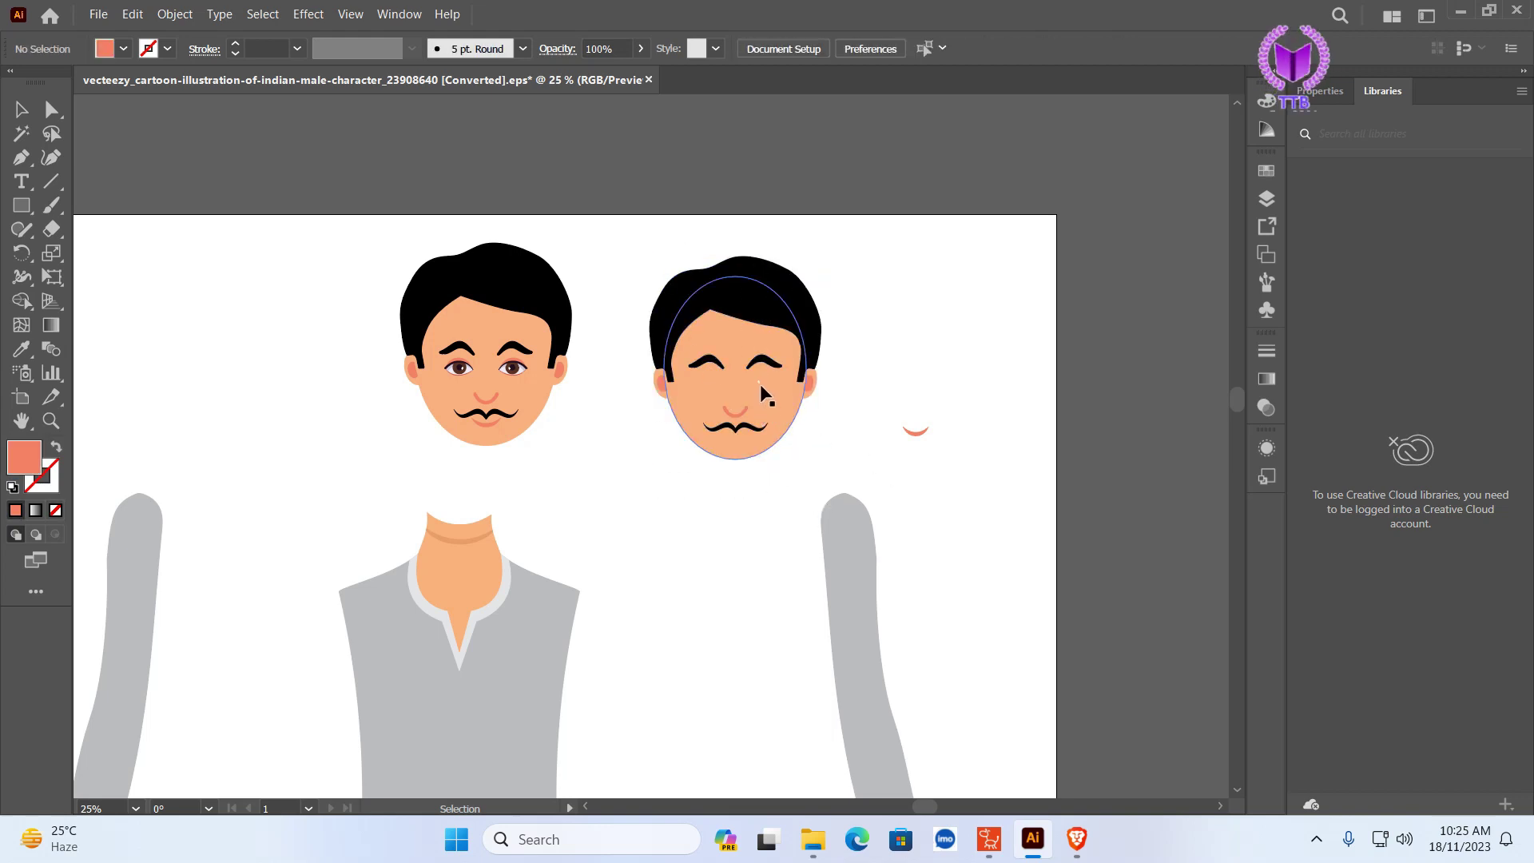
left_click(760, 383)
left_click(812, 449)
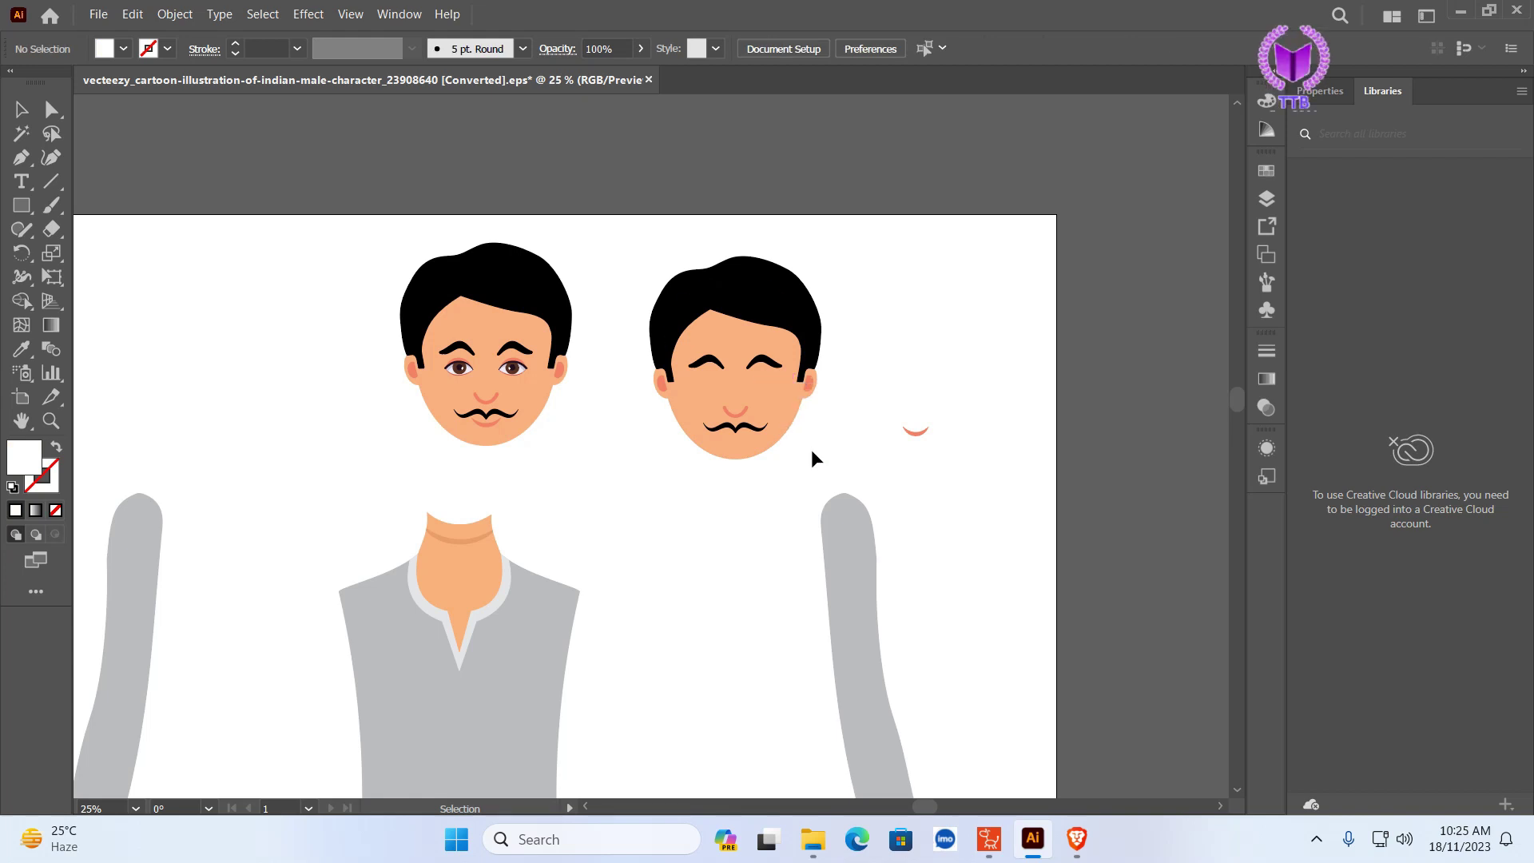
- Group all parts of the eyeless duplicate head and move the group slightly up and away from the original
left_click_drag(754, 444, 807, 469)
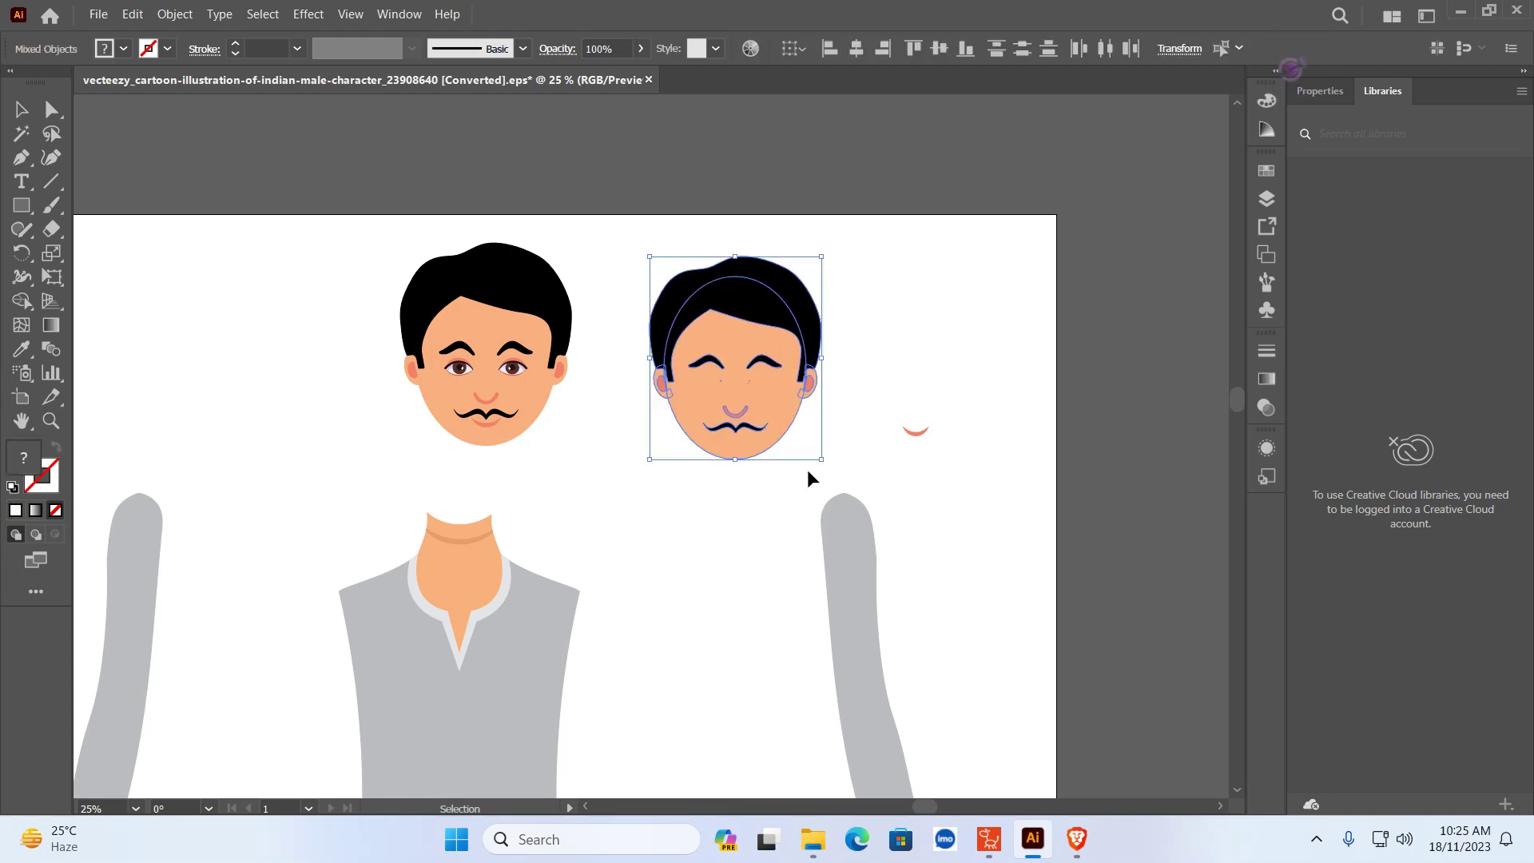
key("a")
key("v")
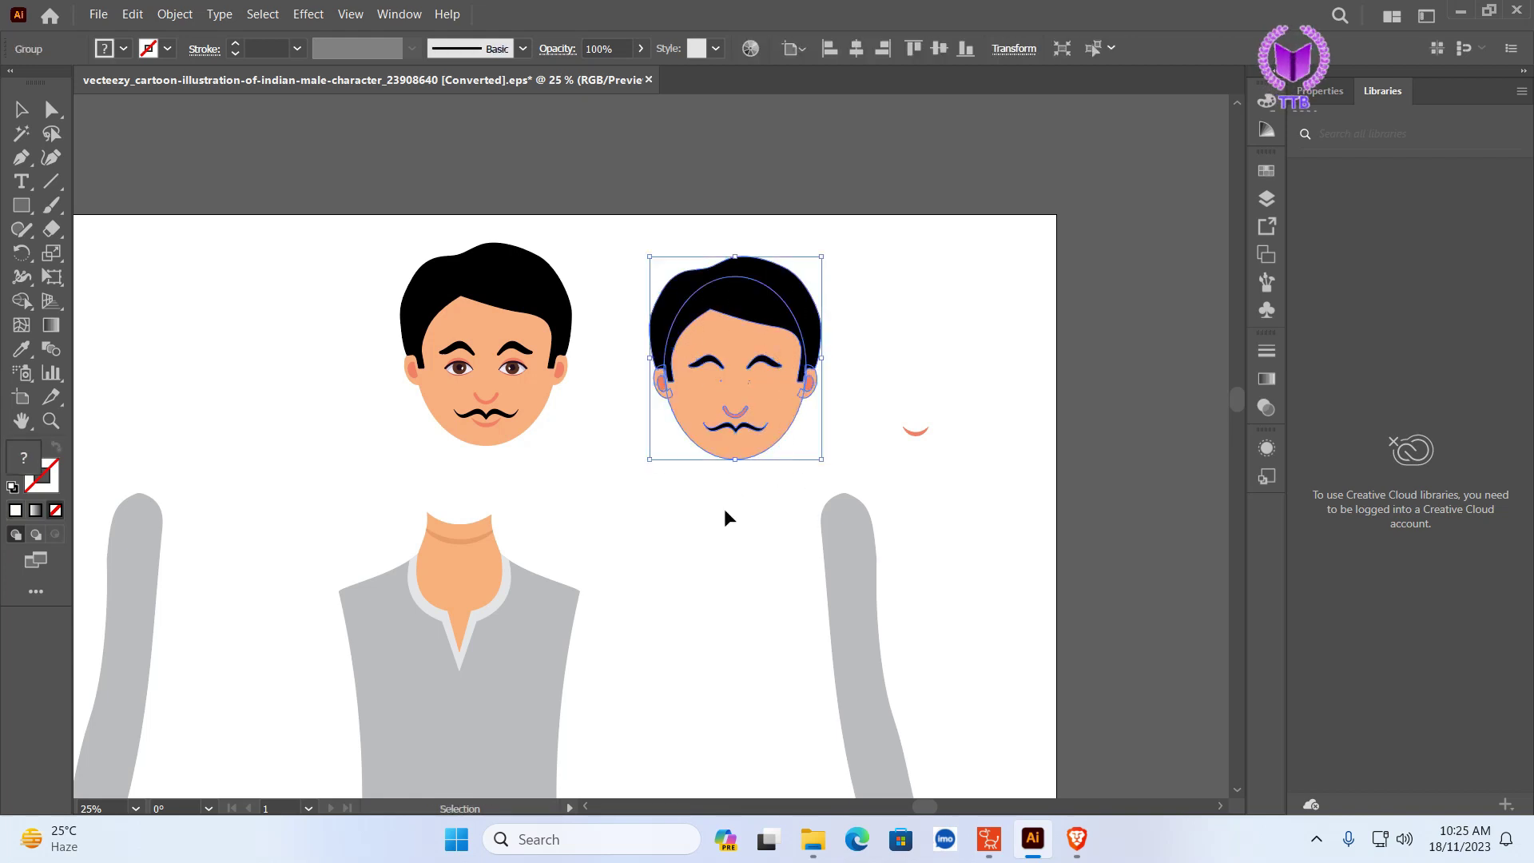
left_click(870, 438)
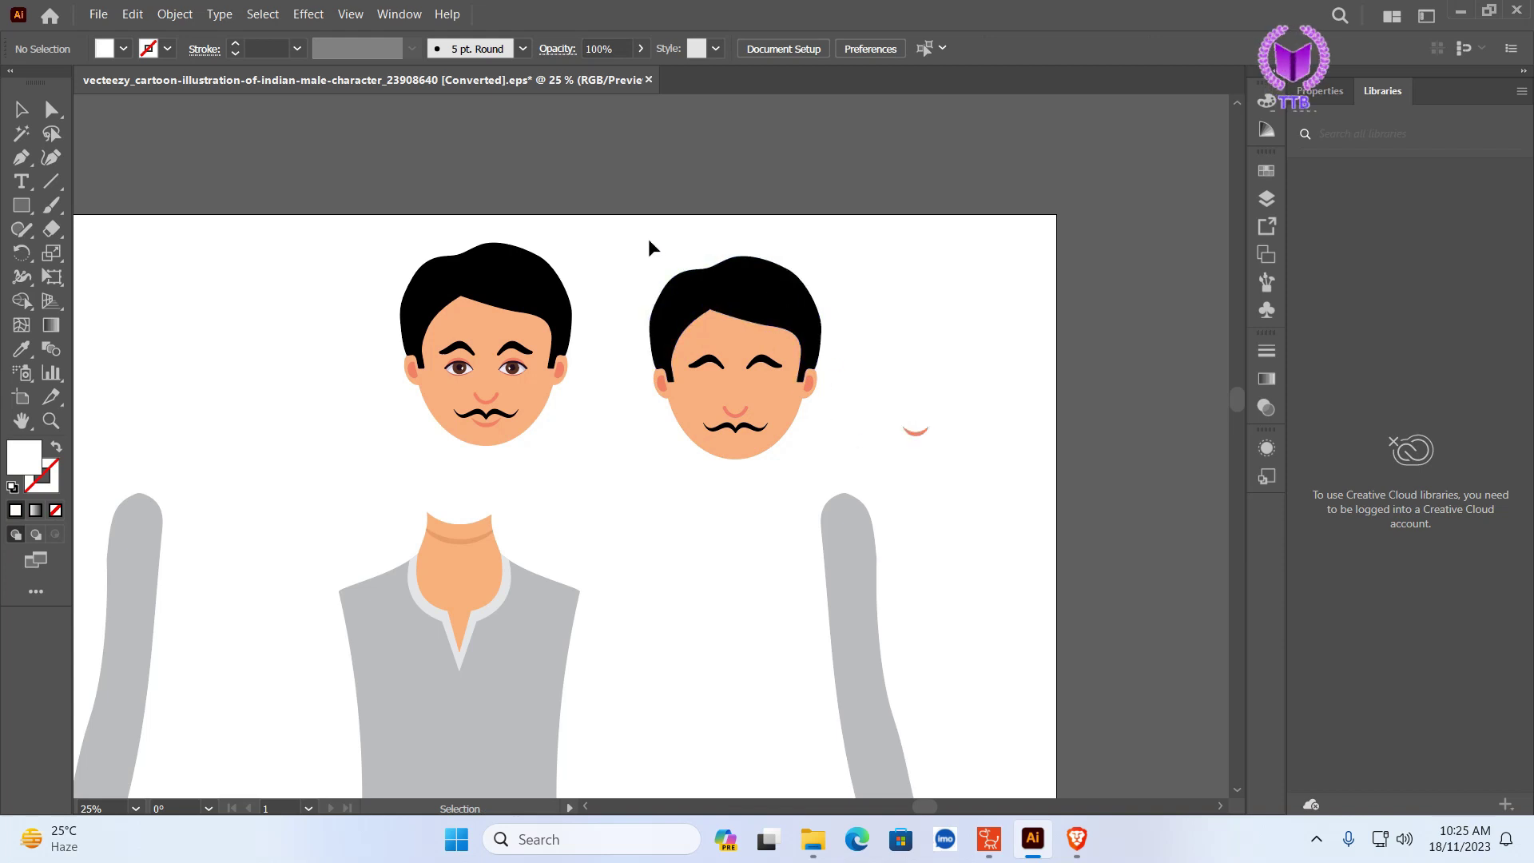
left_click_drag(774, 432, 774, 432)
mouse_move(771, 396)
left_mouse_down()
mouse_move(820, 372)
mouse_move(784, 387)
left_mouse_up()
left_click(920, 434)
left_click(956, 464)
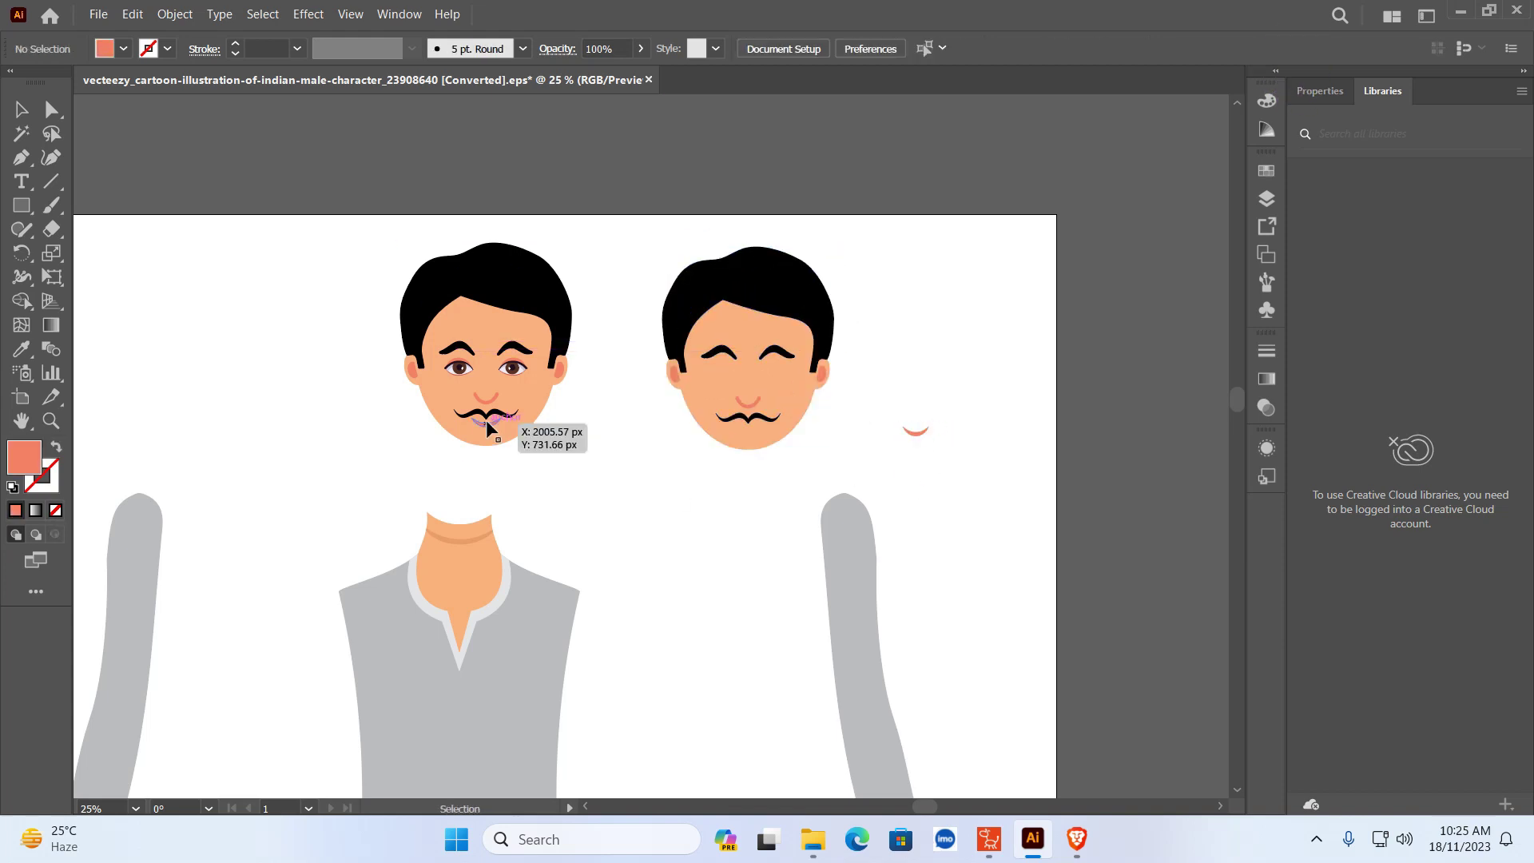
- Delete the hair, the face shape and the right-hand ear from the original head
left_click(550, 300)
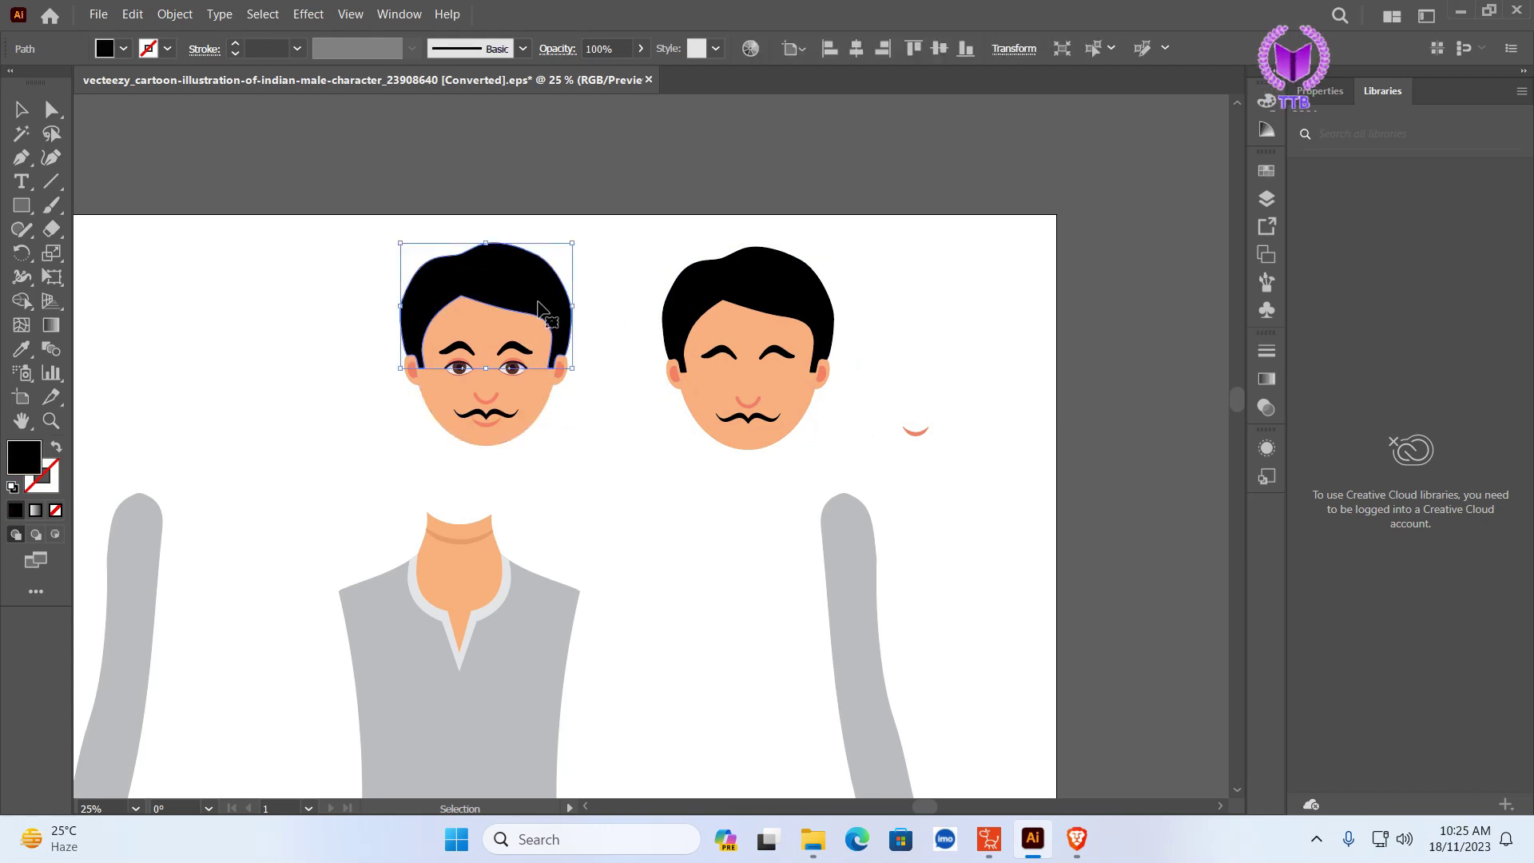
key("Delete")
left_click(506, 310)
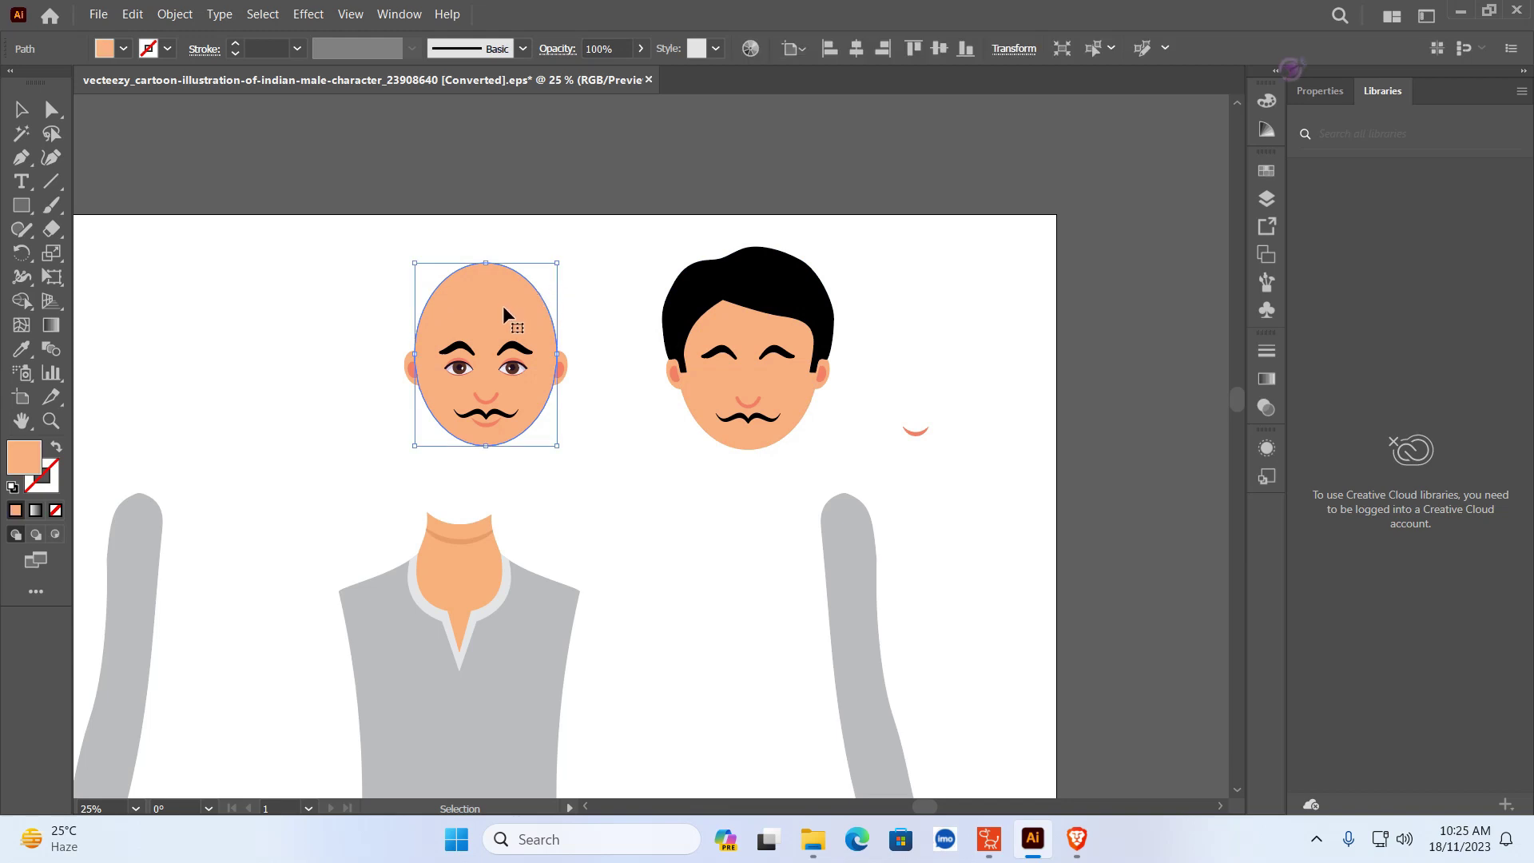
key("Delete")
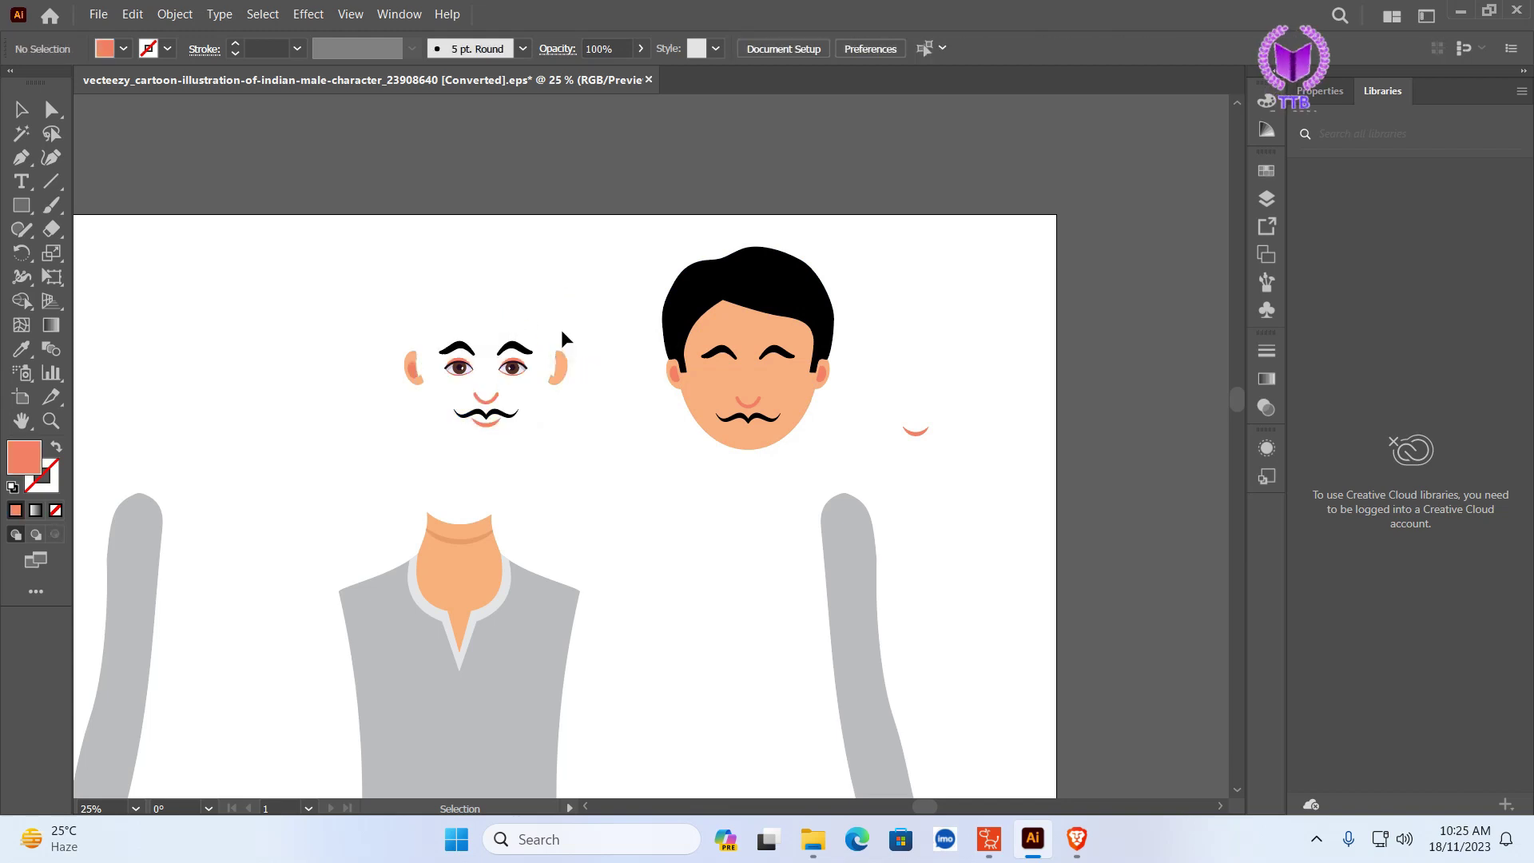
left_click(562, 374)
key("Delete")
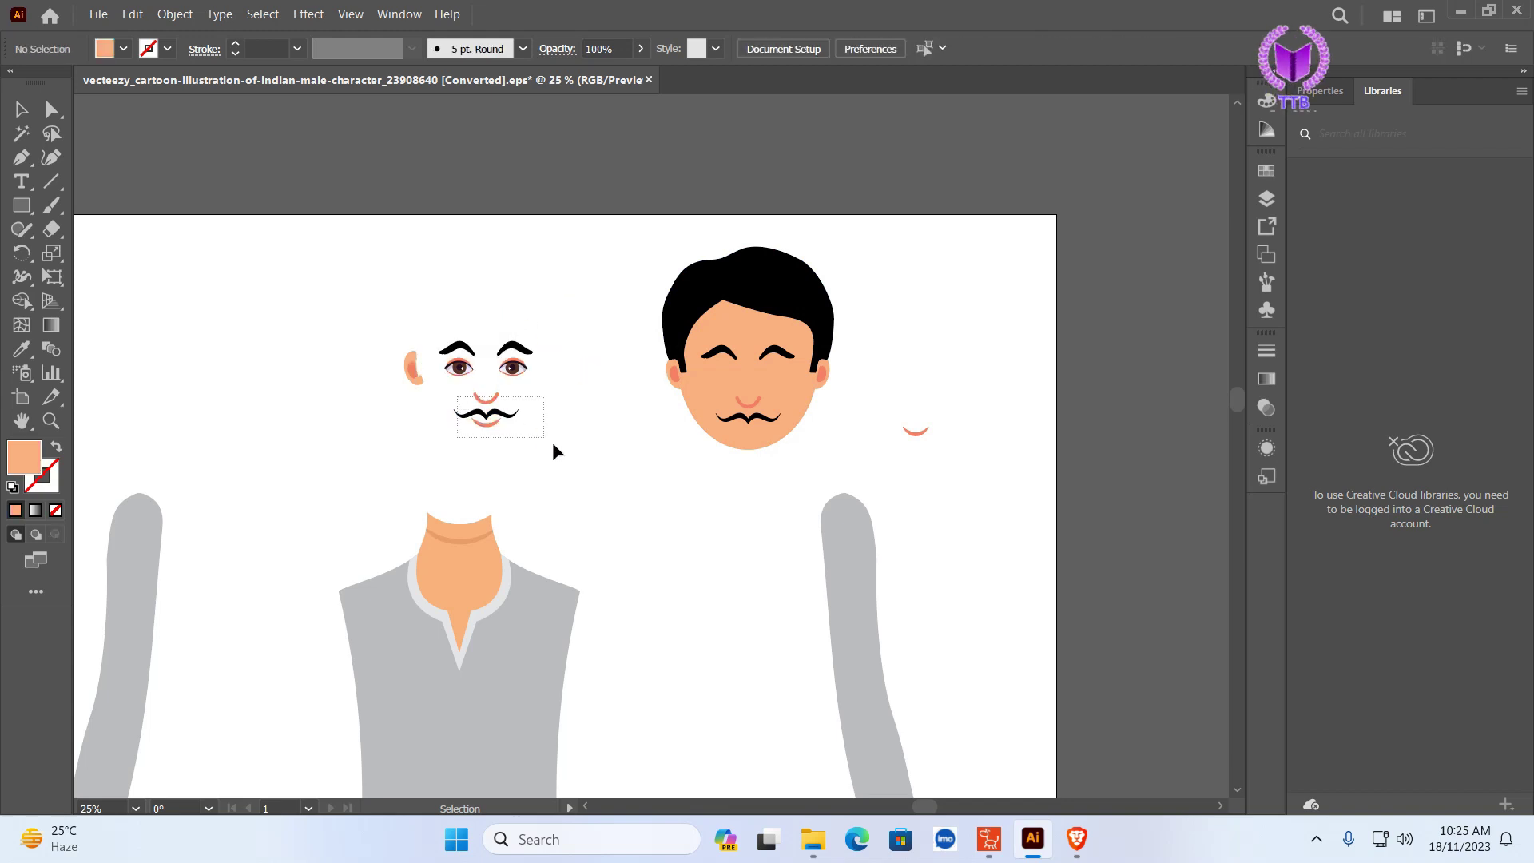
- Delete the nose, moustache, mouth, remaining ear and eyebrows of the original head, keeping only its two eyes
left_click(553, 444)
key("Delete")
left_click(418, 392)
key("Delete")
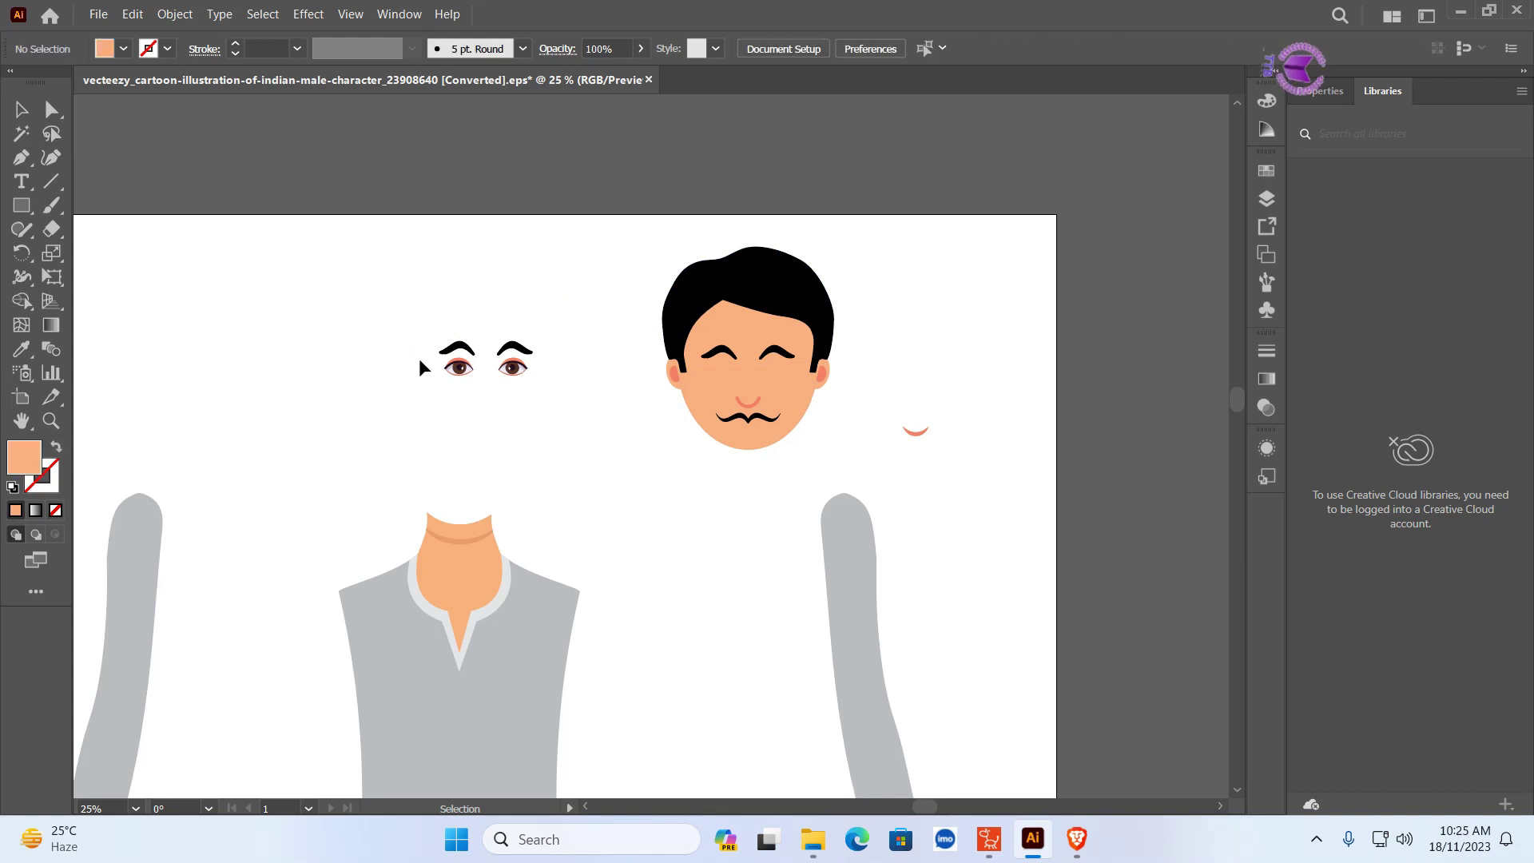
left_click(538, 345)
key("Delete")
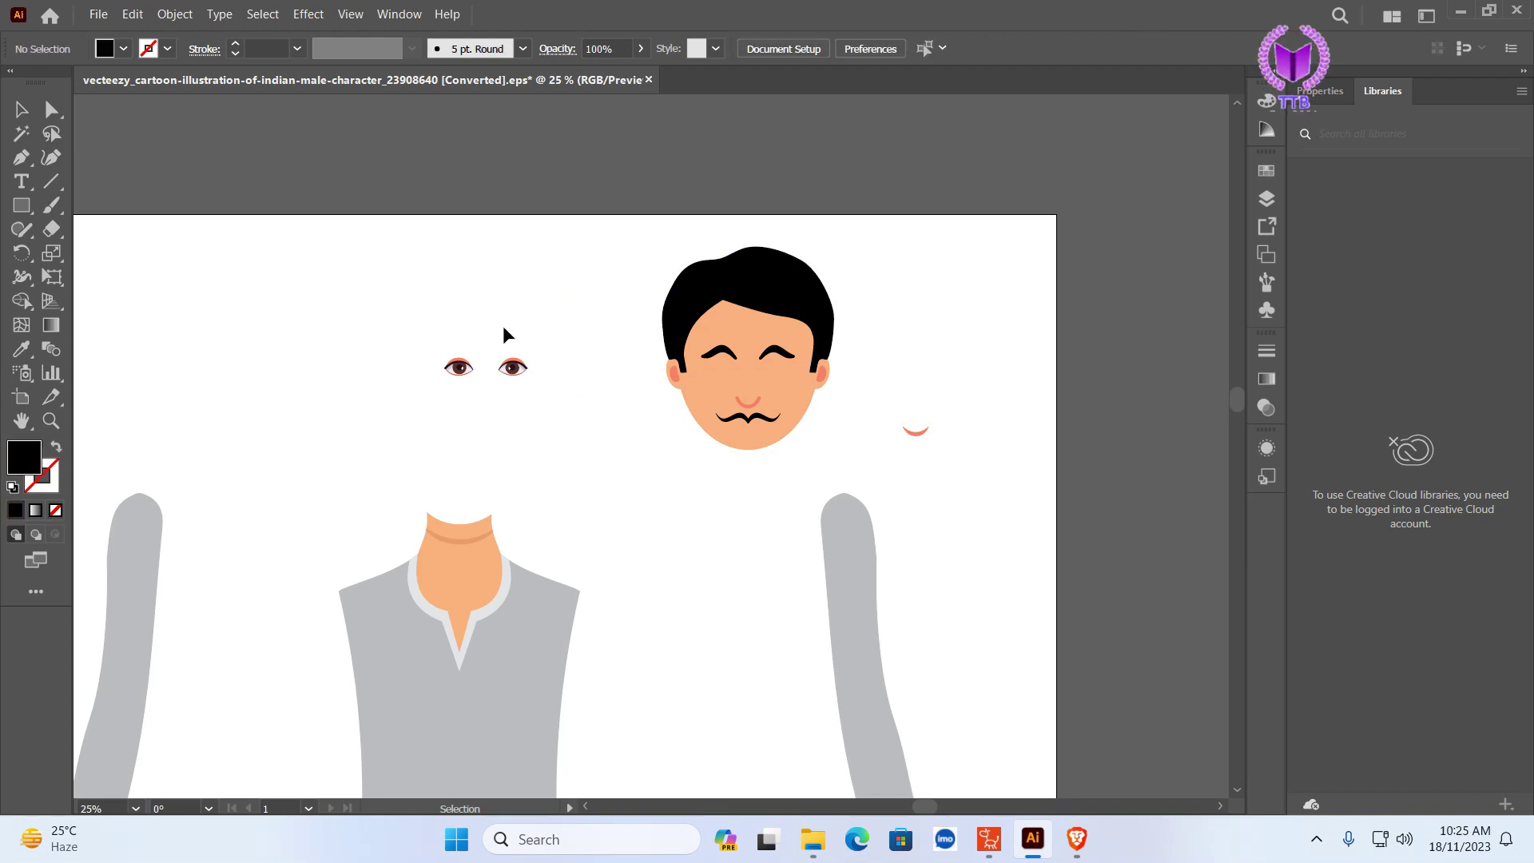
- Group the parts of each remaining eye separately, making two independent eye groups
key("a")
left_click_drag(493, 350, 526, 395)
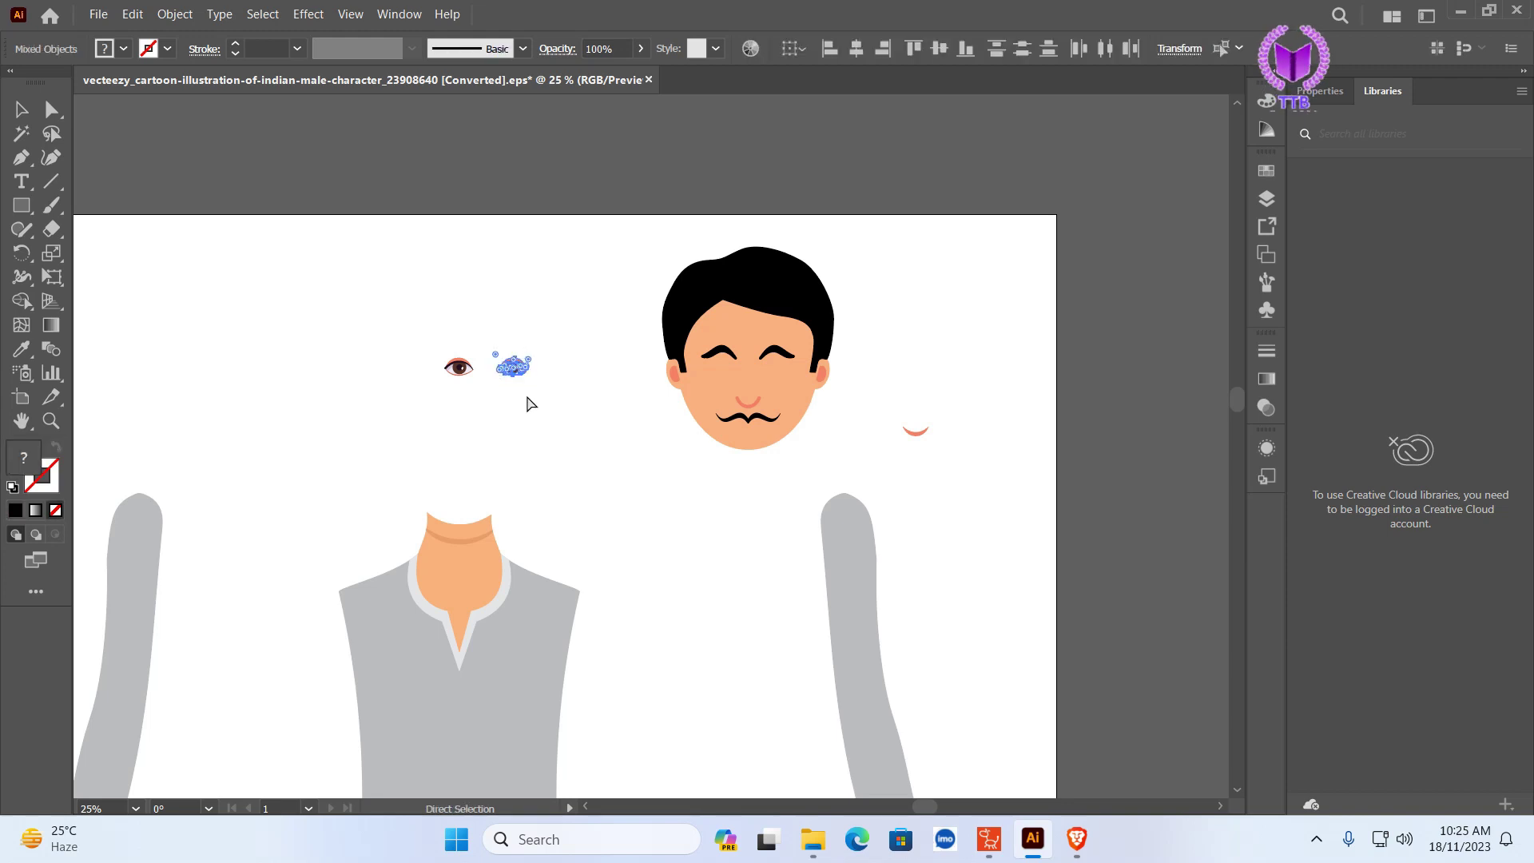
key("v")
left_click(462, 325)
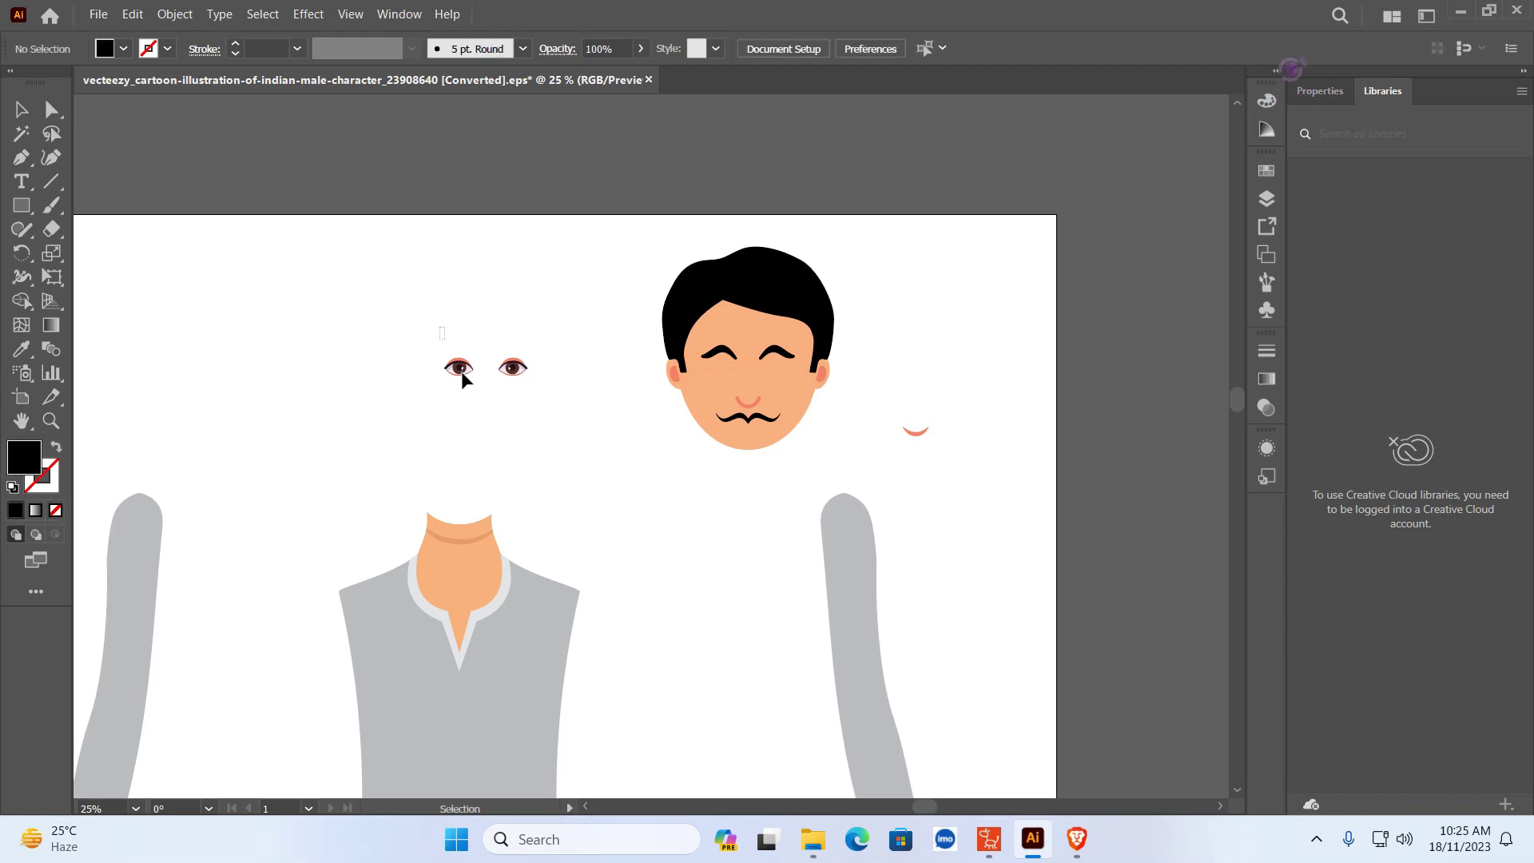
left_click_drag(462, 373, 472, 394)
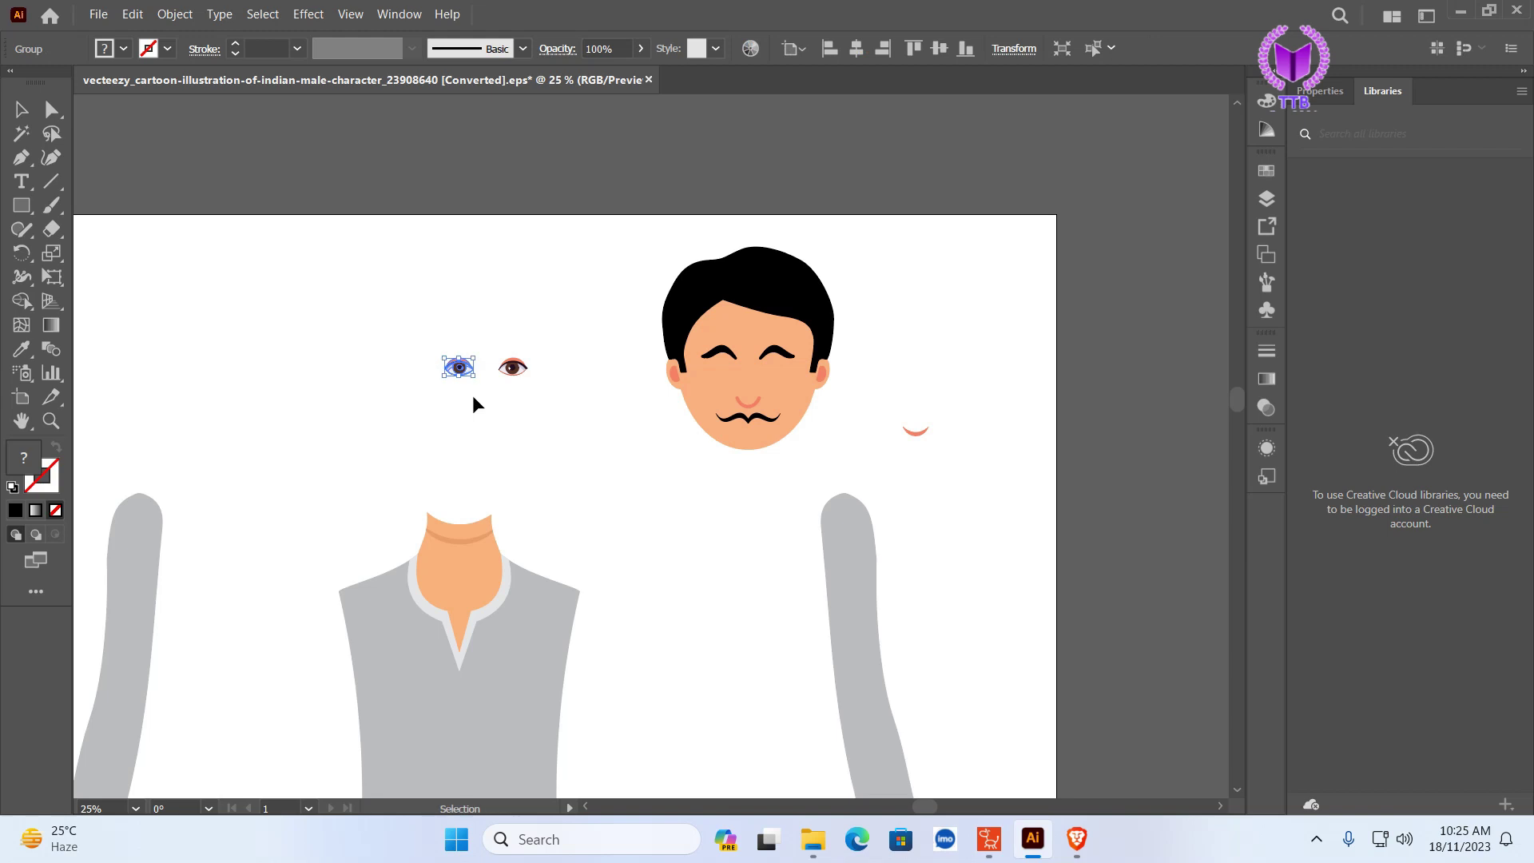
- Select the tunic and the right-hand arm in turn to check their grouping
scroll(742, 453, "down", 4)
left_click(741, 452)
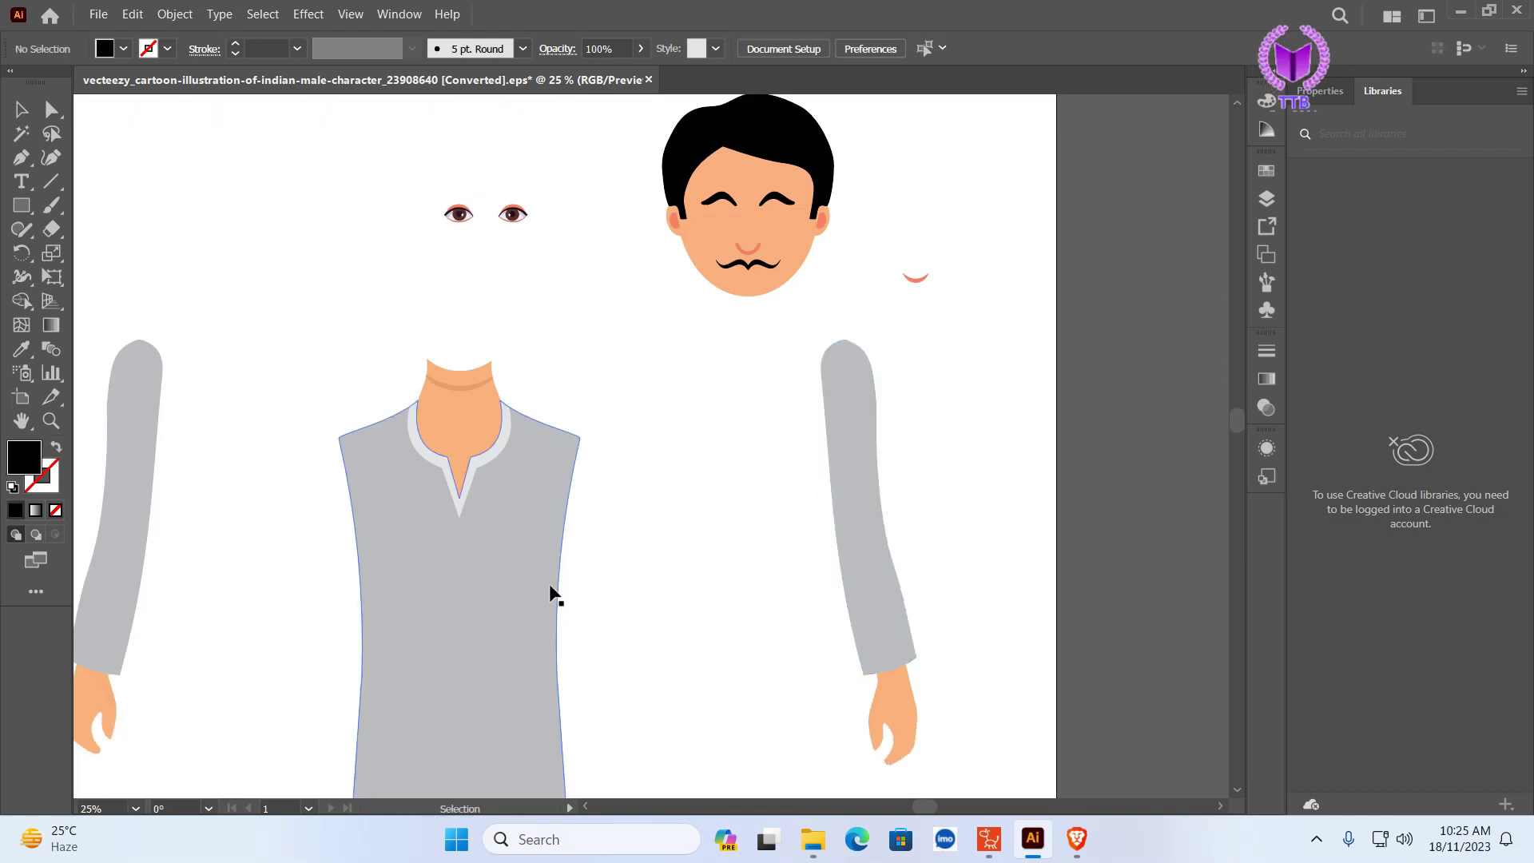
left_click(541, 579)
left_click(865, 515)
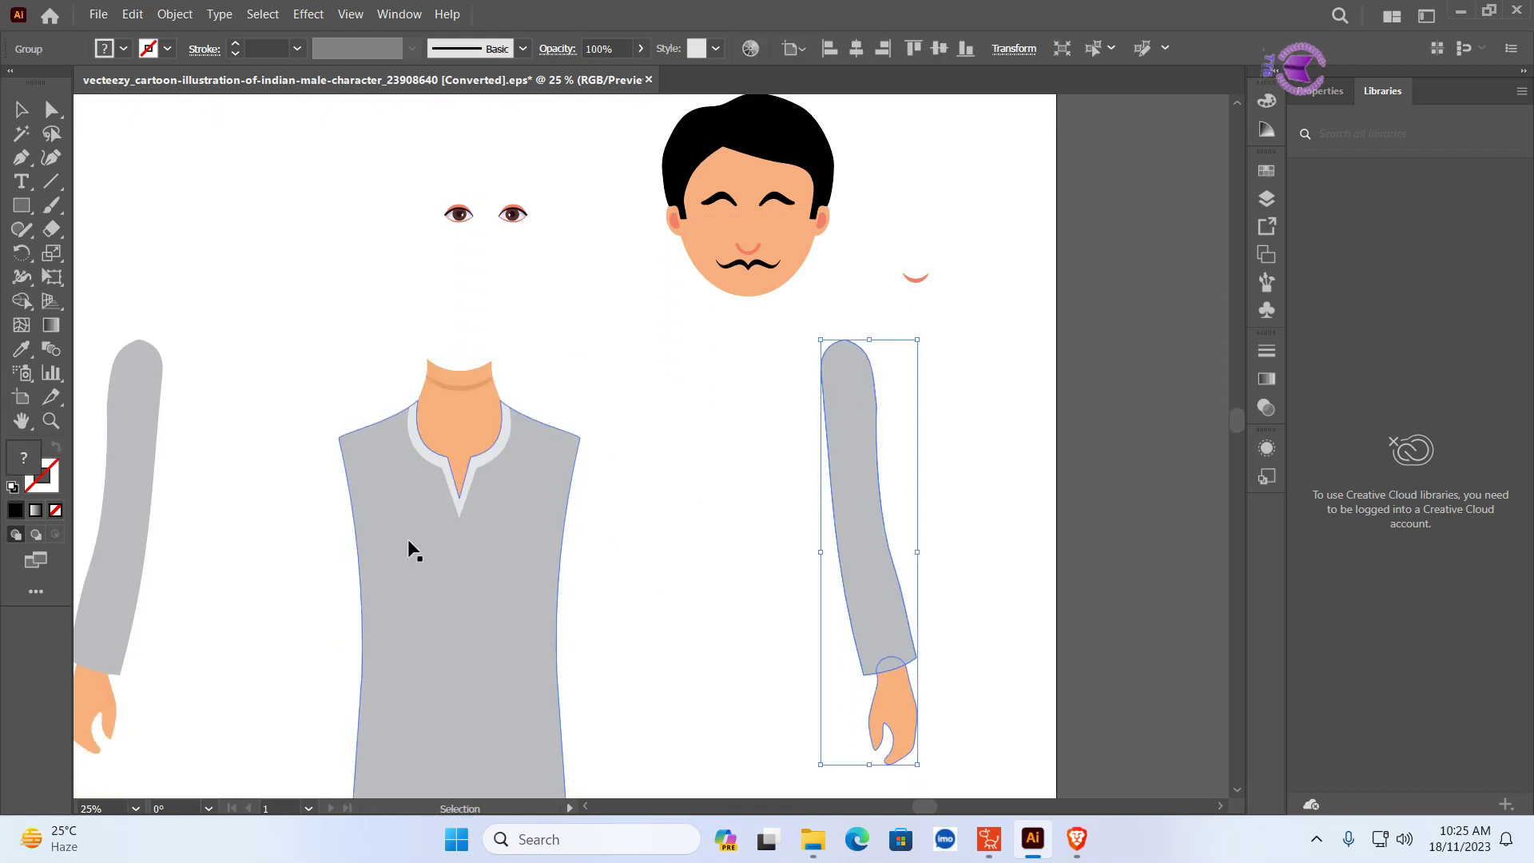
- Check the grouping of the tunic and the right-hand arm by selecting each, and undo the last Group operation
left_click(482, 541)
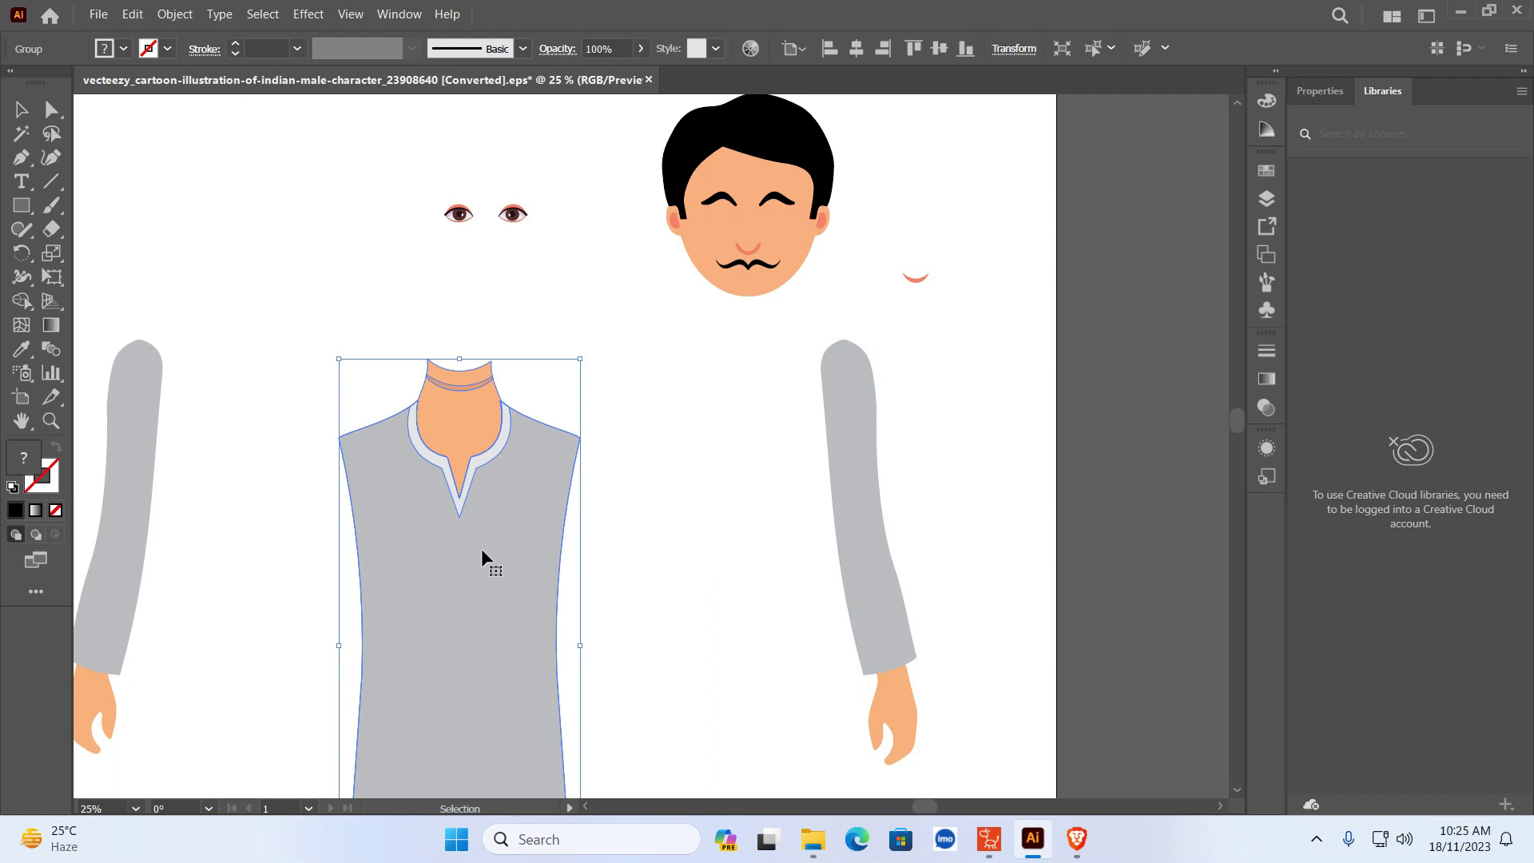
scroll(737, 448, "down", 5)
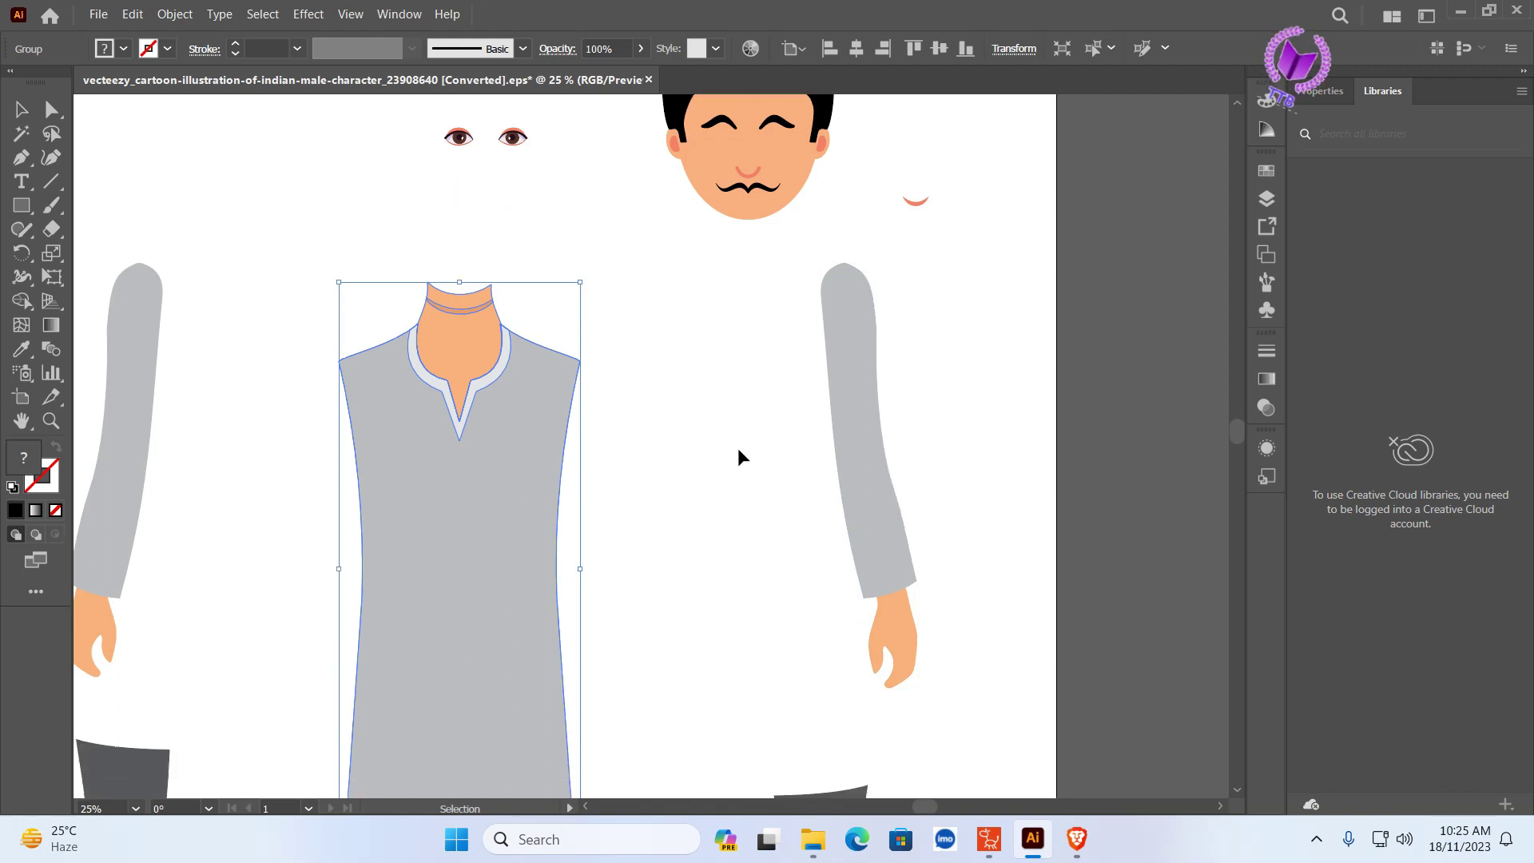
left_click(824, 396)
left_click(887, 342)
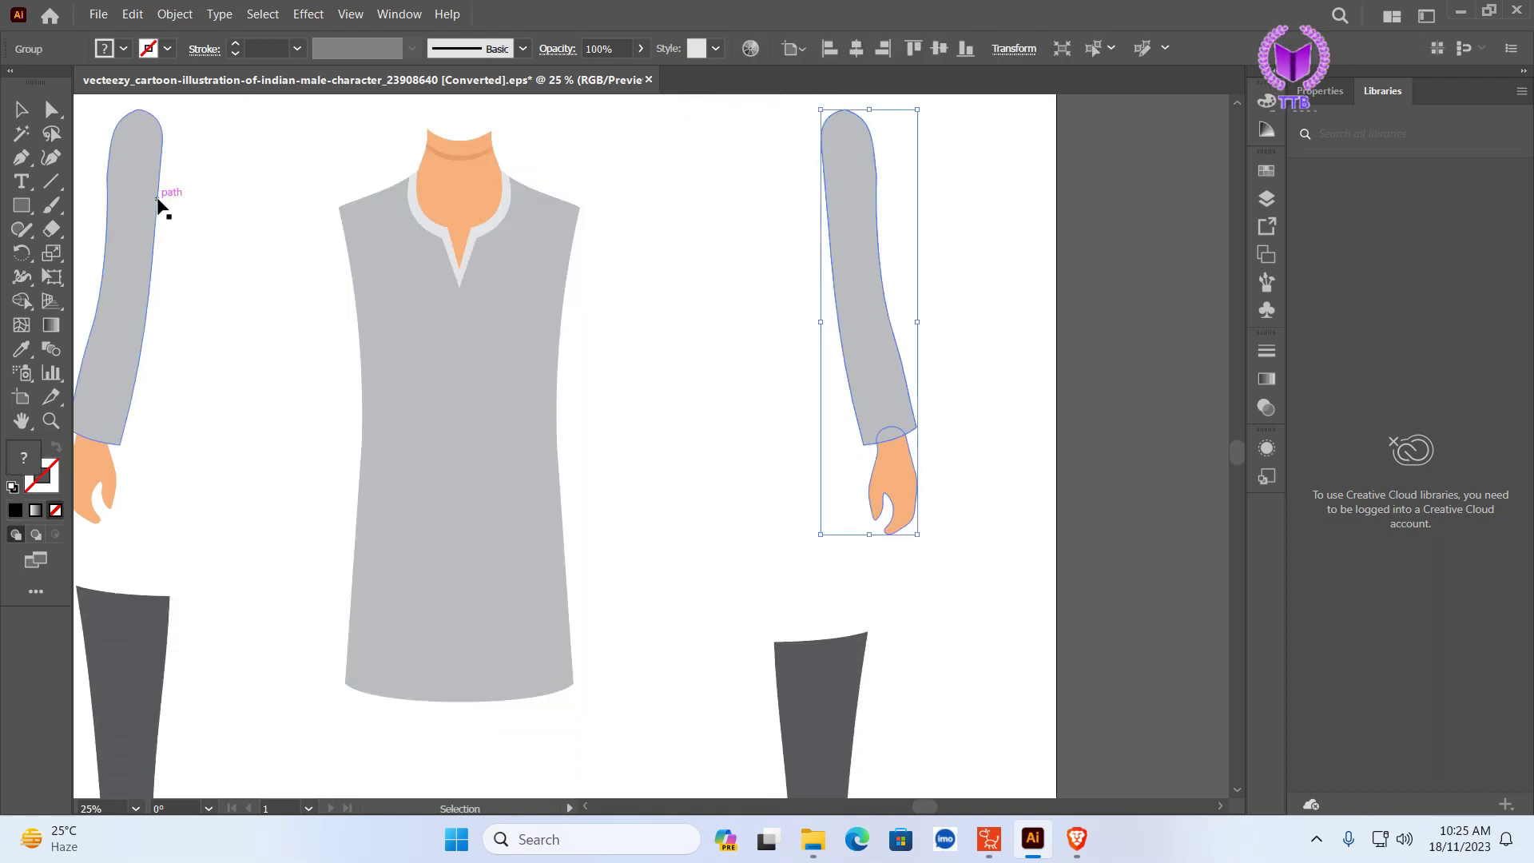
right_click(836, 321)
left_click(894, 433)
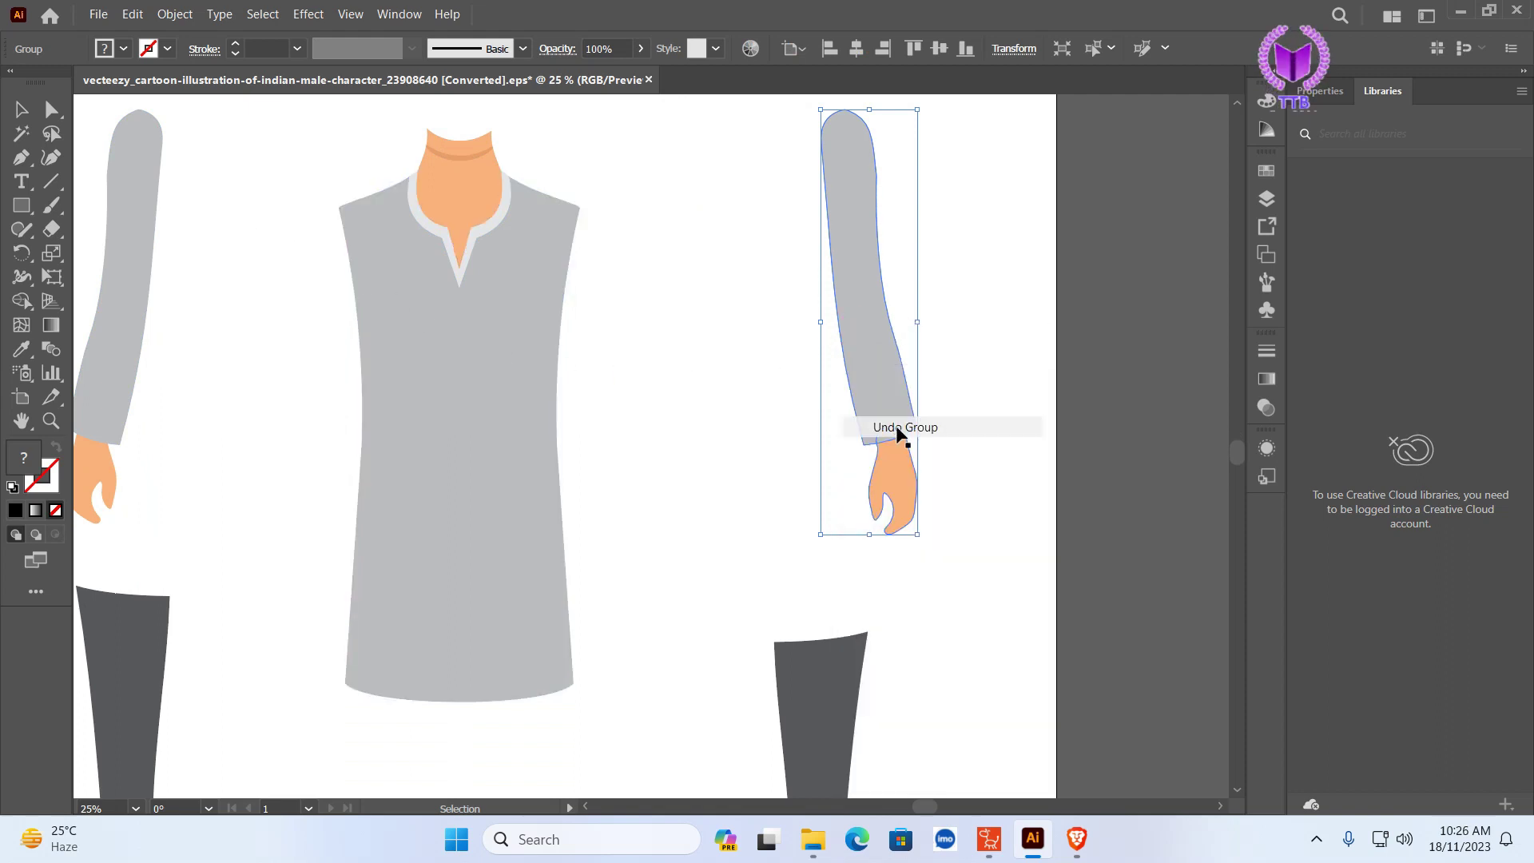
left_click(864, 300)
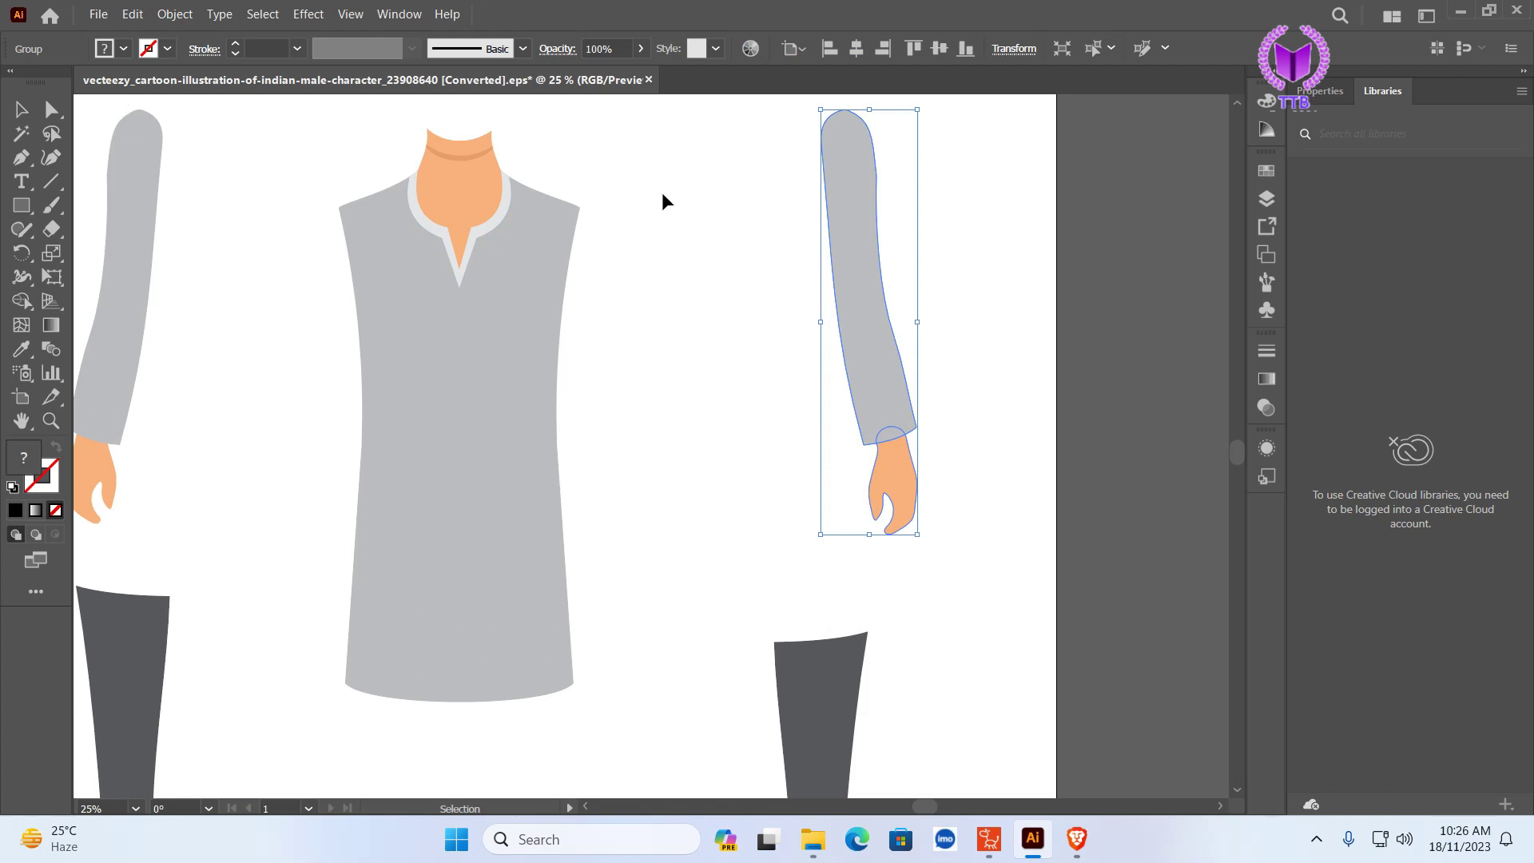
- Try ungrouping the right-hand arm and filling its sleeve with light blue, and undo both changes
right_click(855, 315)
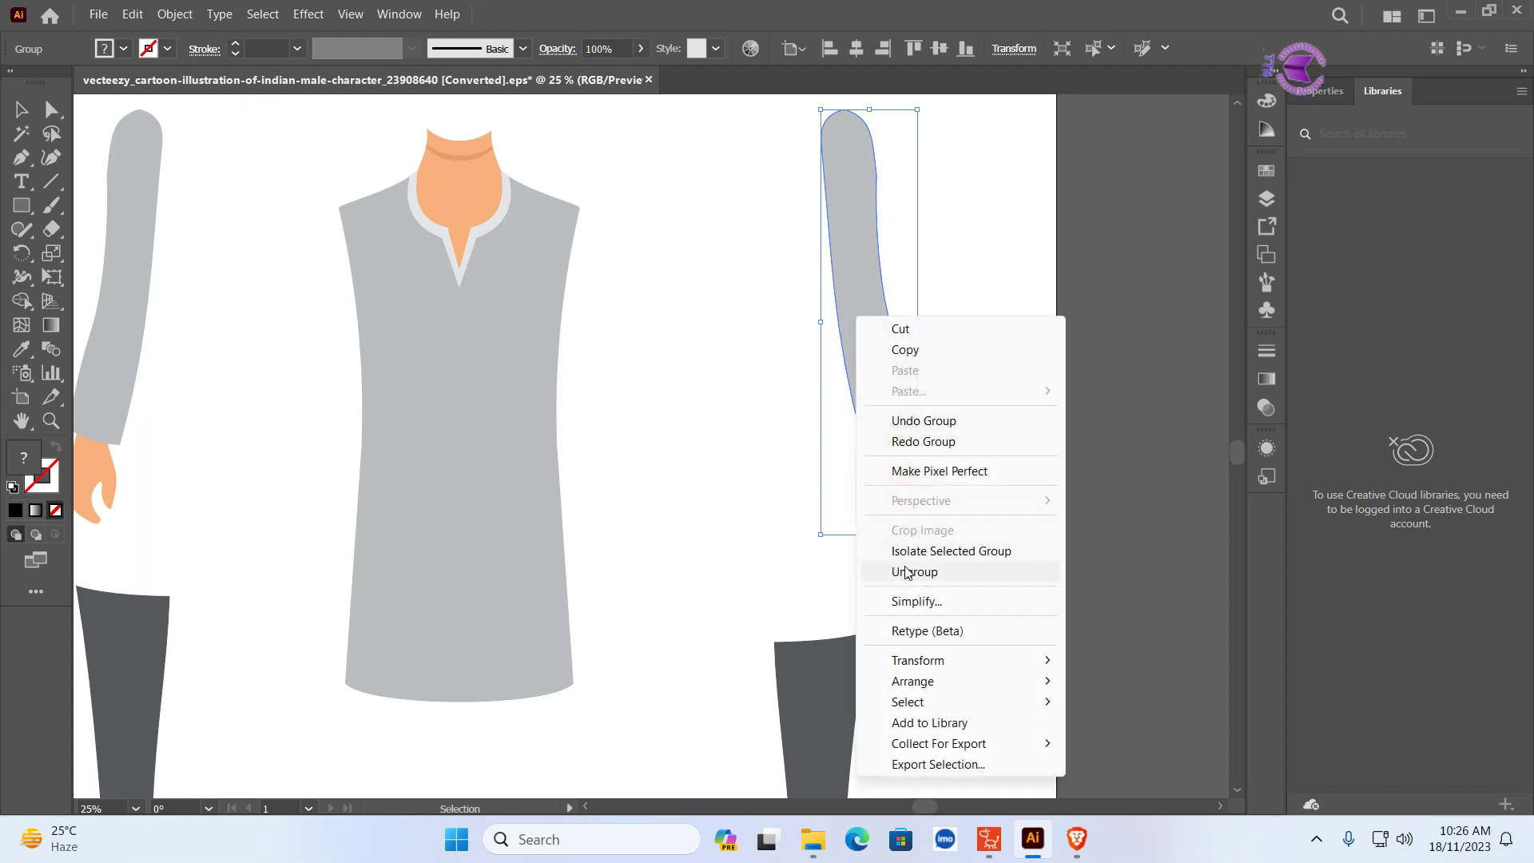
left_click(911, 569)
left_click(908, 371)
left_click(872, 302)
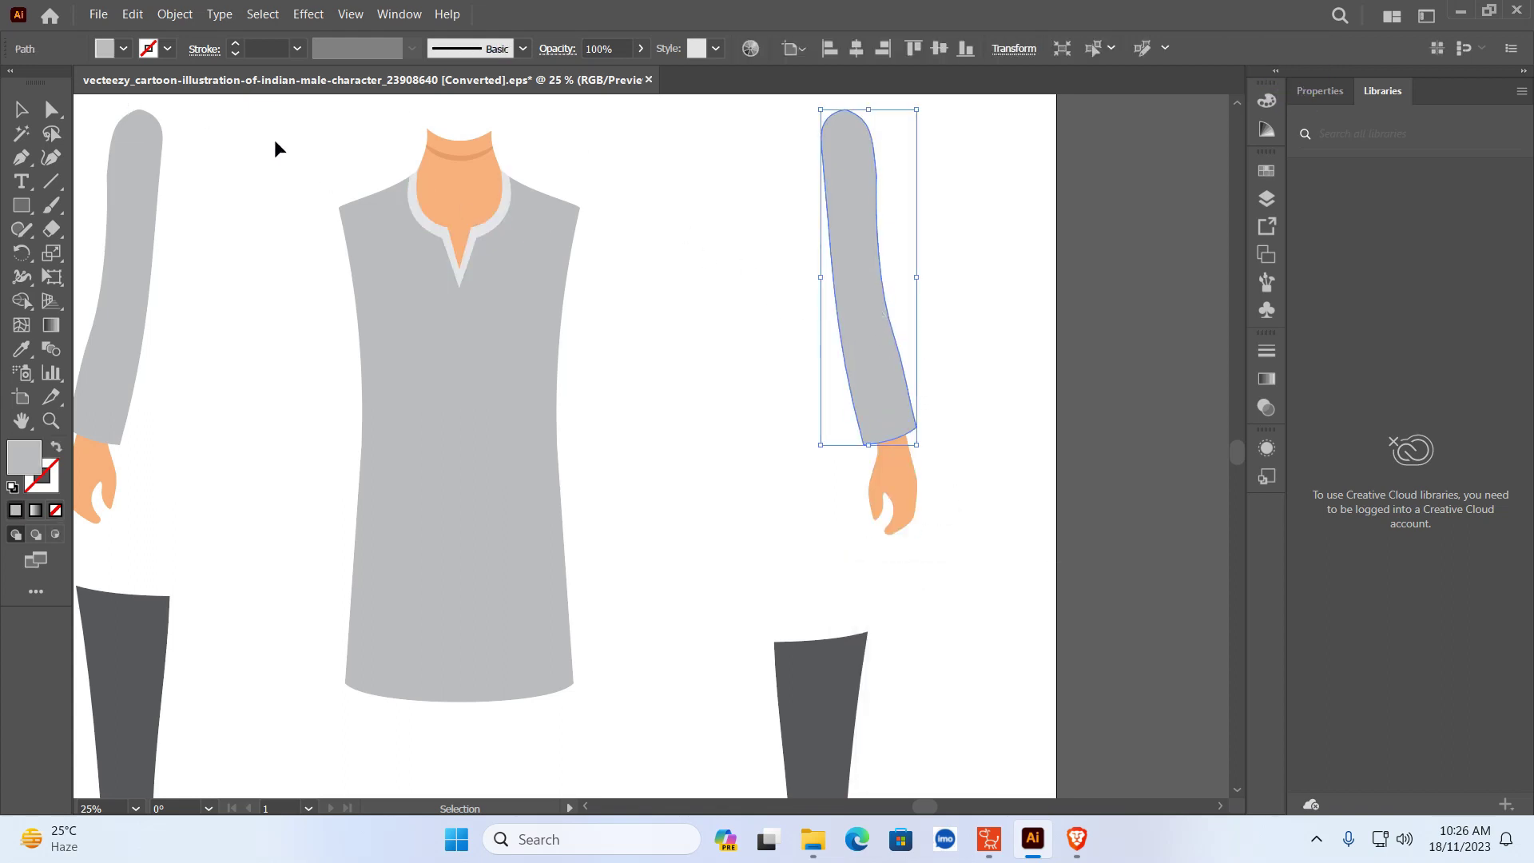
left_click(124, 49)
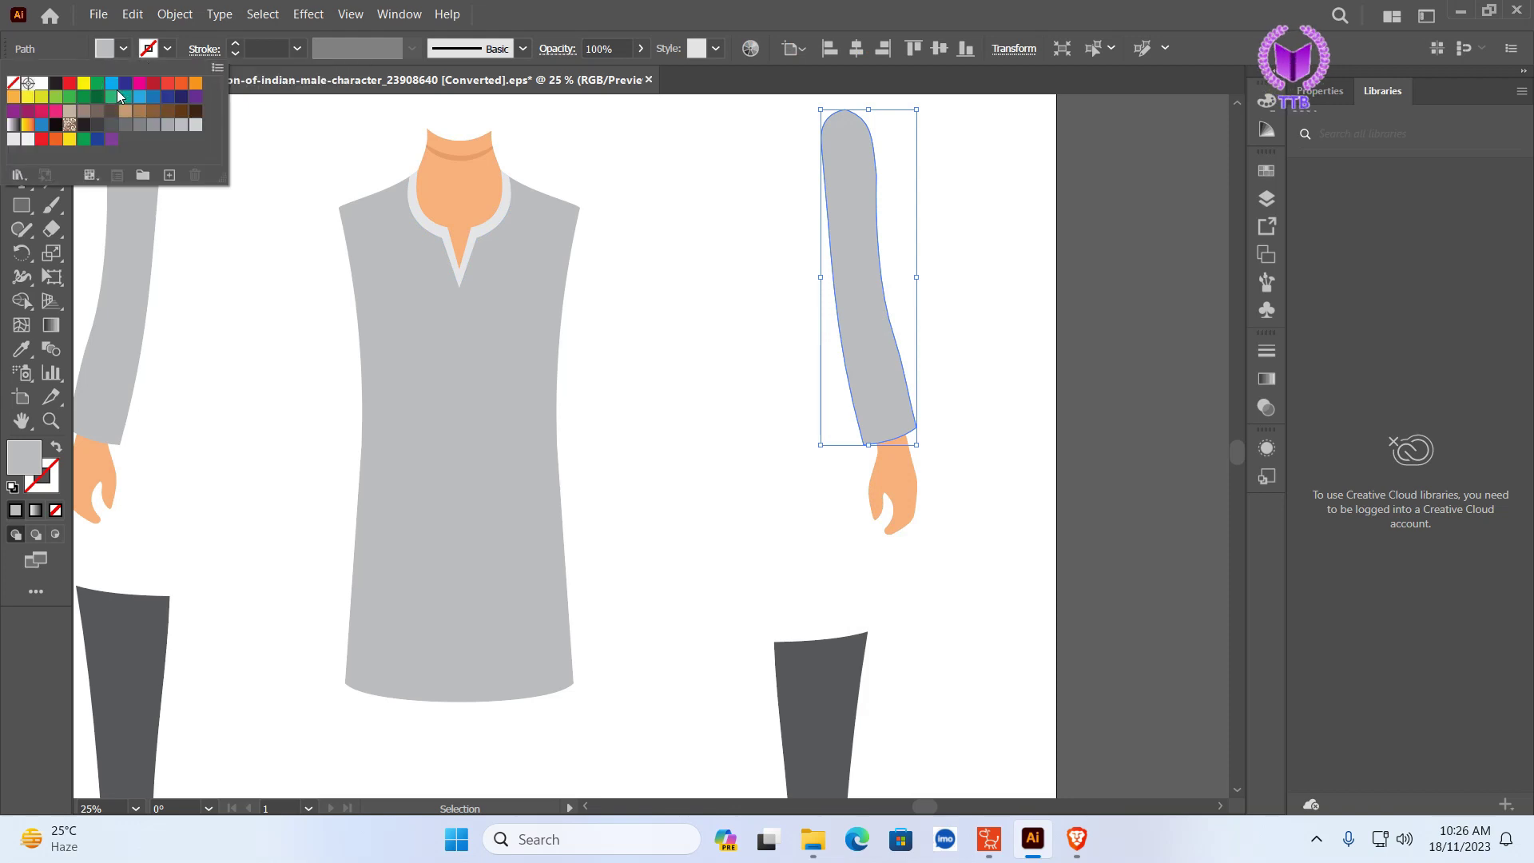
left_click(114, 86)
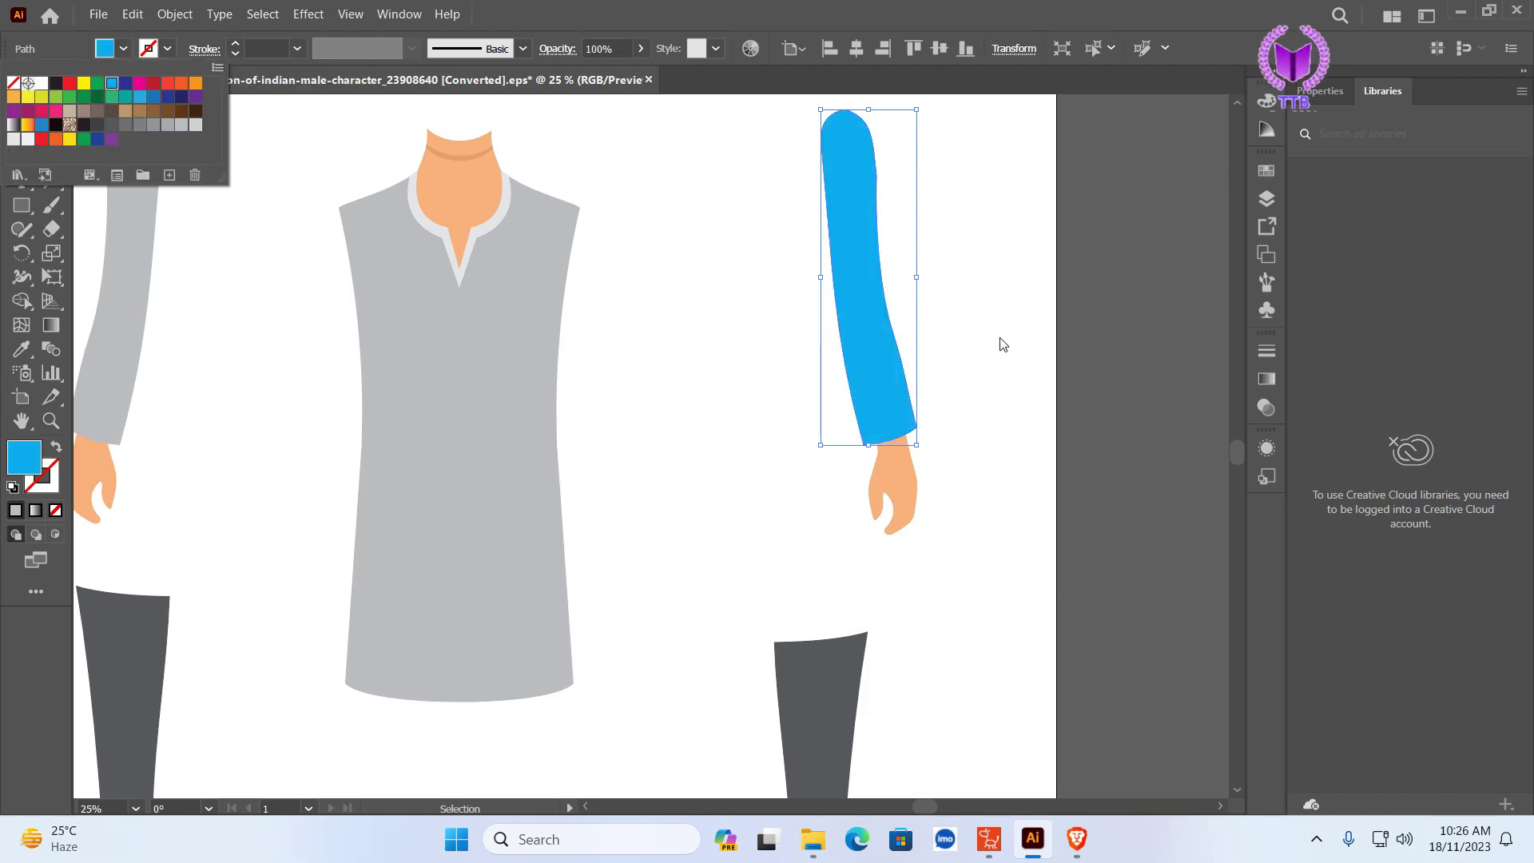
key("Escape")
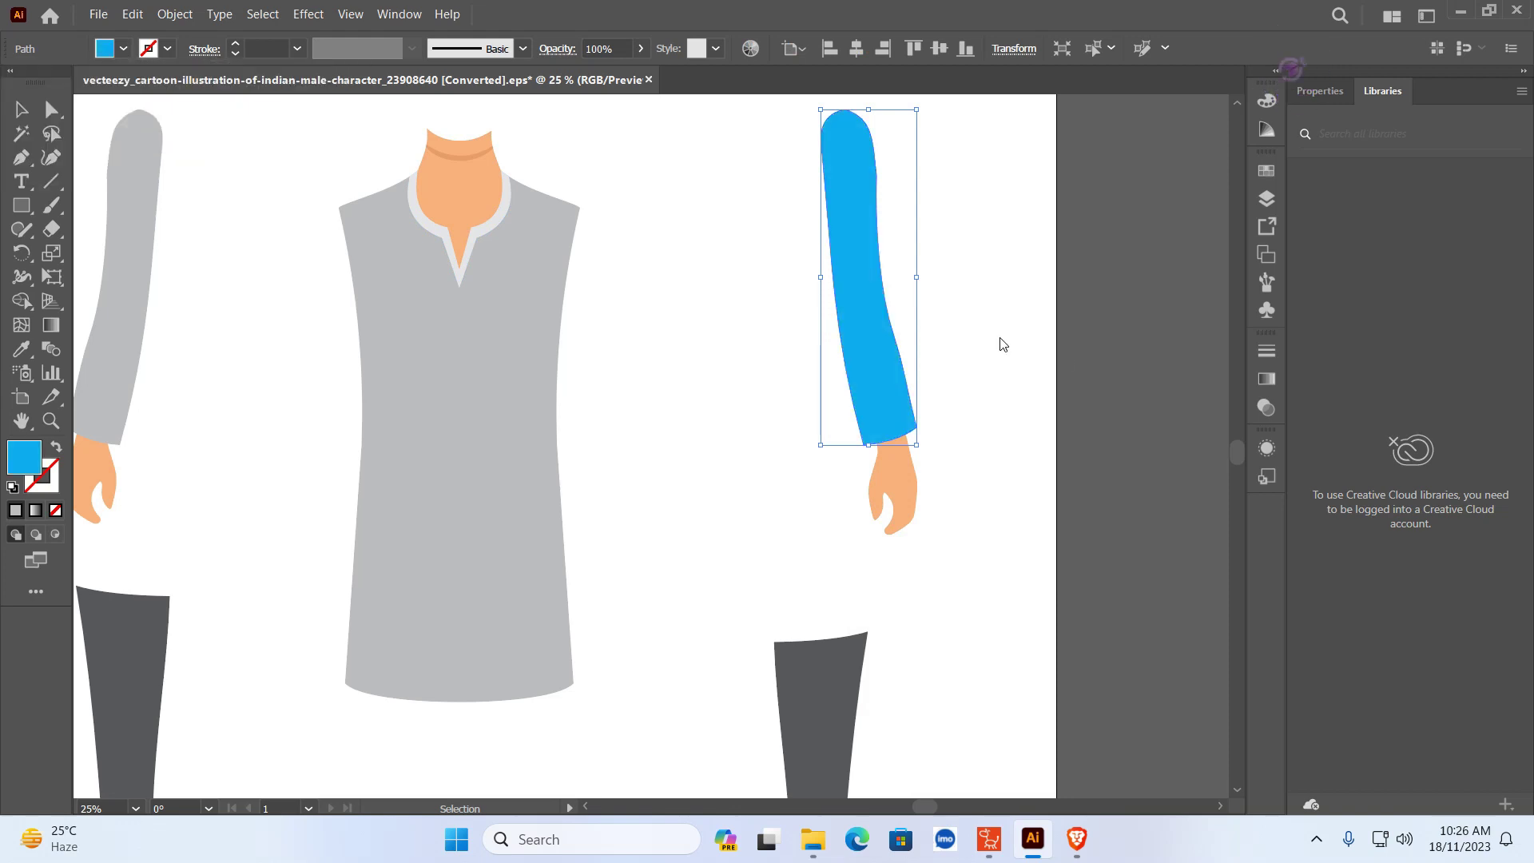
key("ctrl+z")
key("ctrl+z")
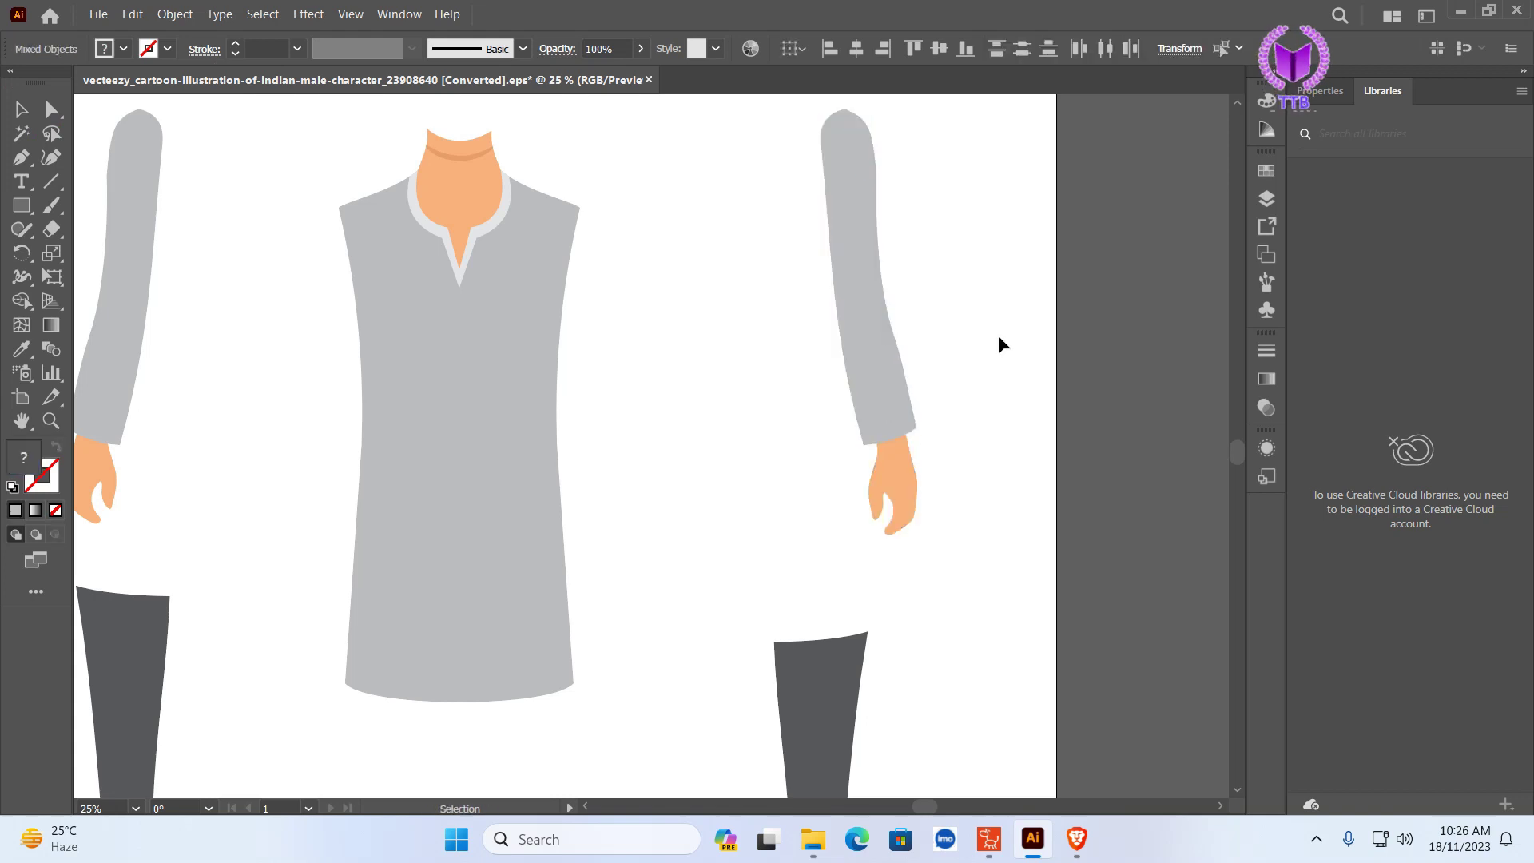
- Add the right-hand arm, the tunic body and the left-hand arm as separate assets for Asset Export
scroll(999, 343, "up", 5)
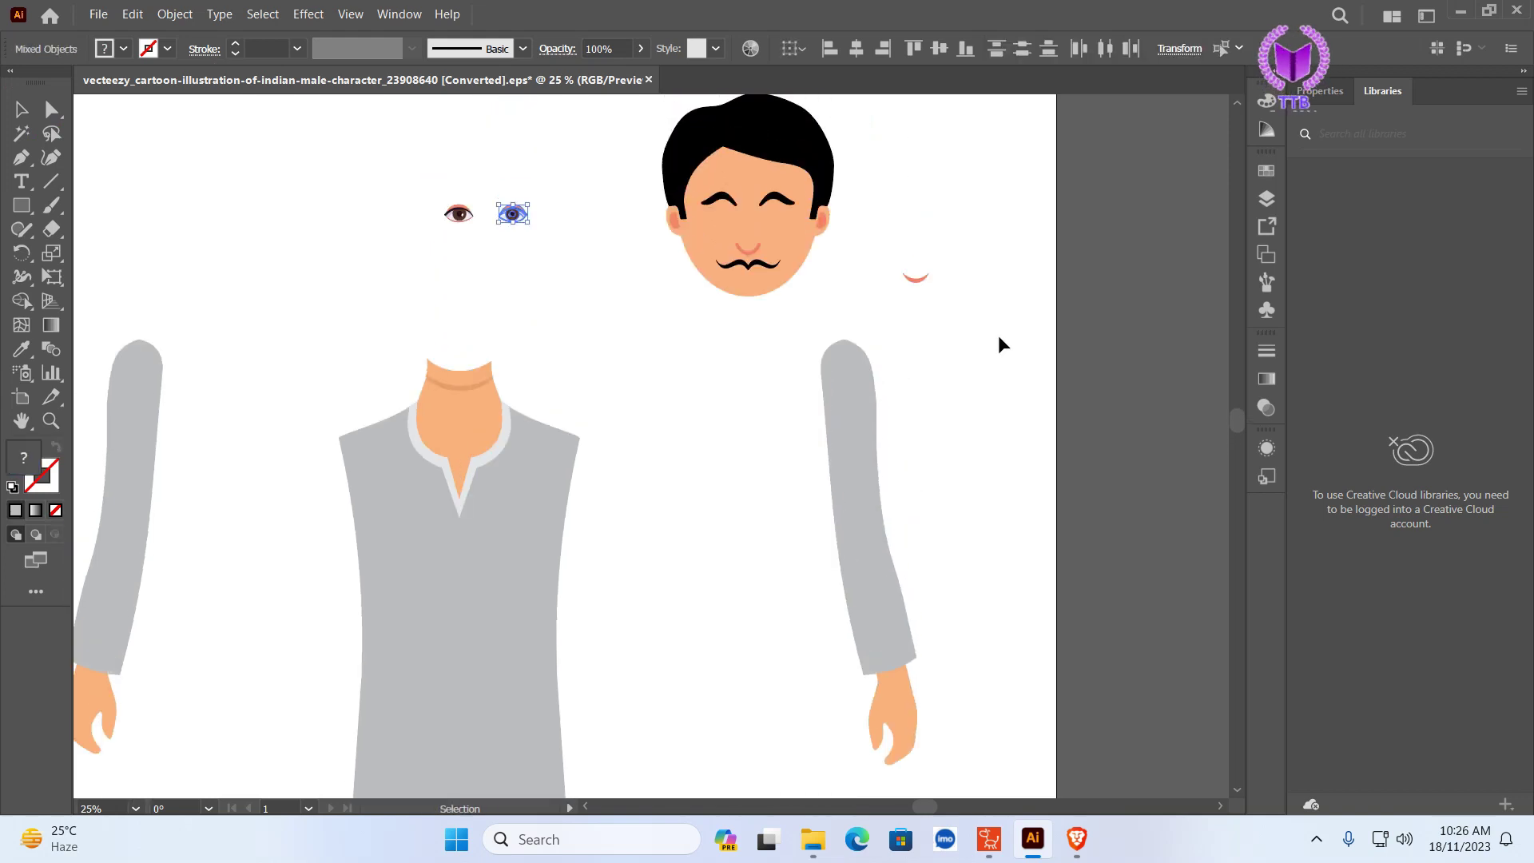
left_click(978, 346)
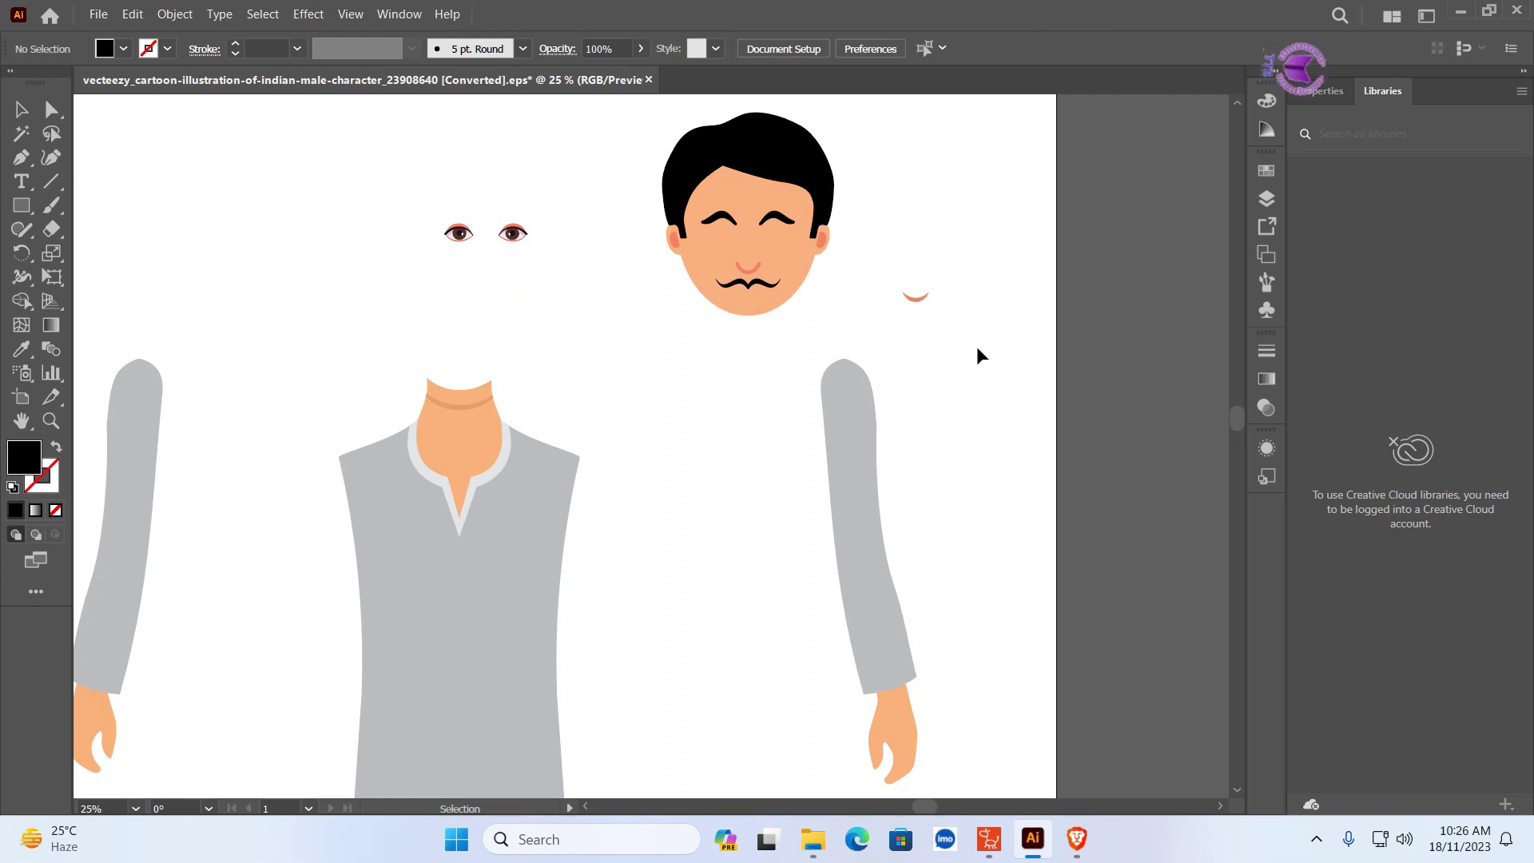
key("ctrl+minus")
key("space")
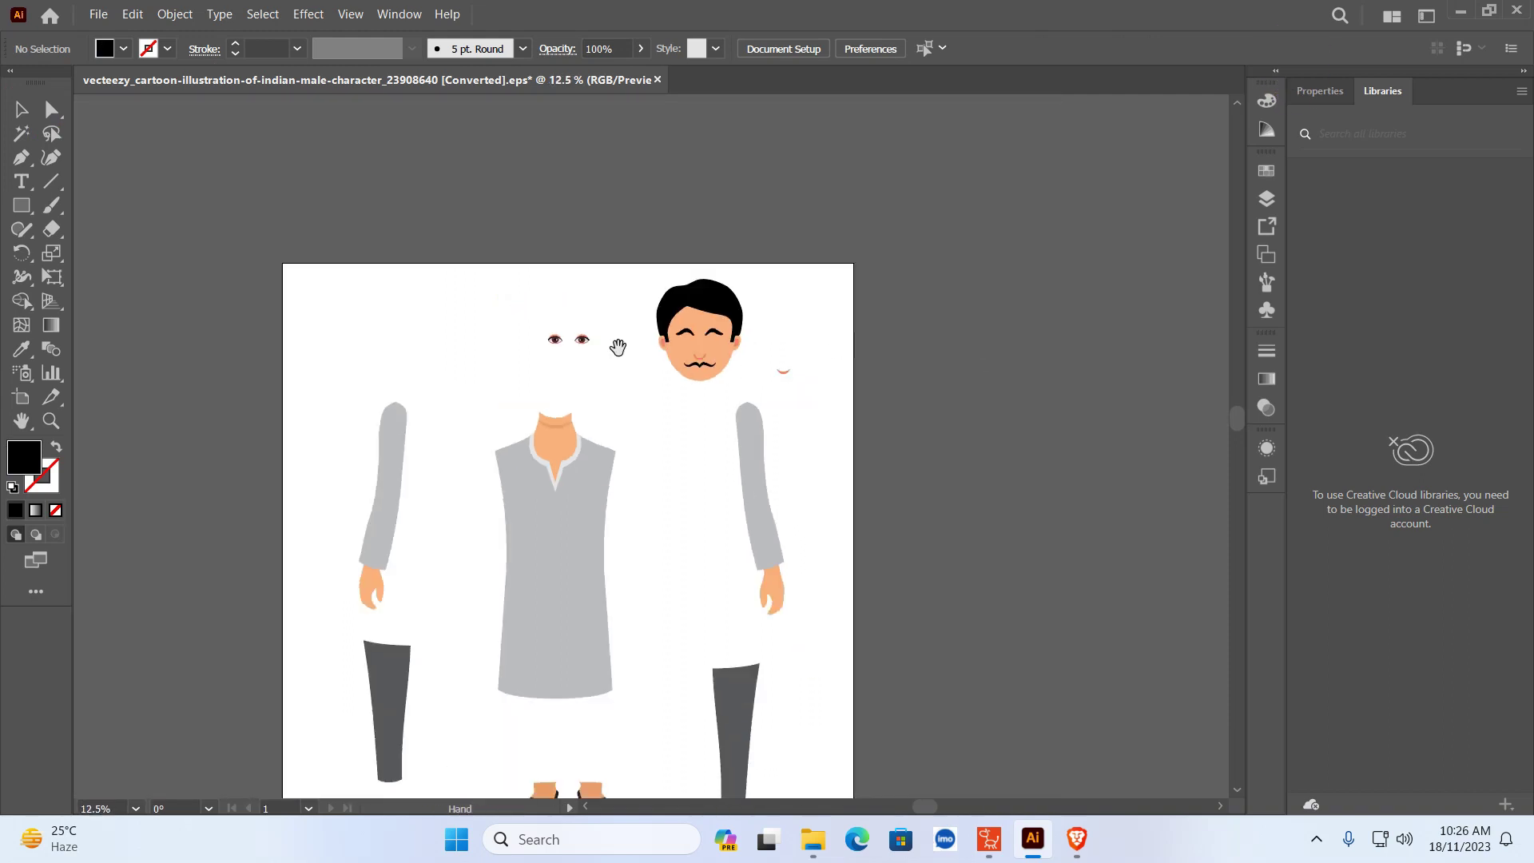
left_click_drag(443, 295, 446, 184)
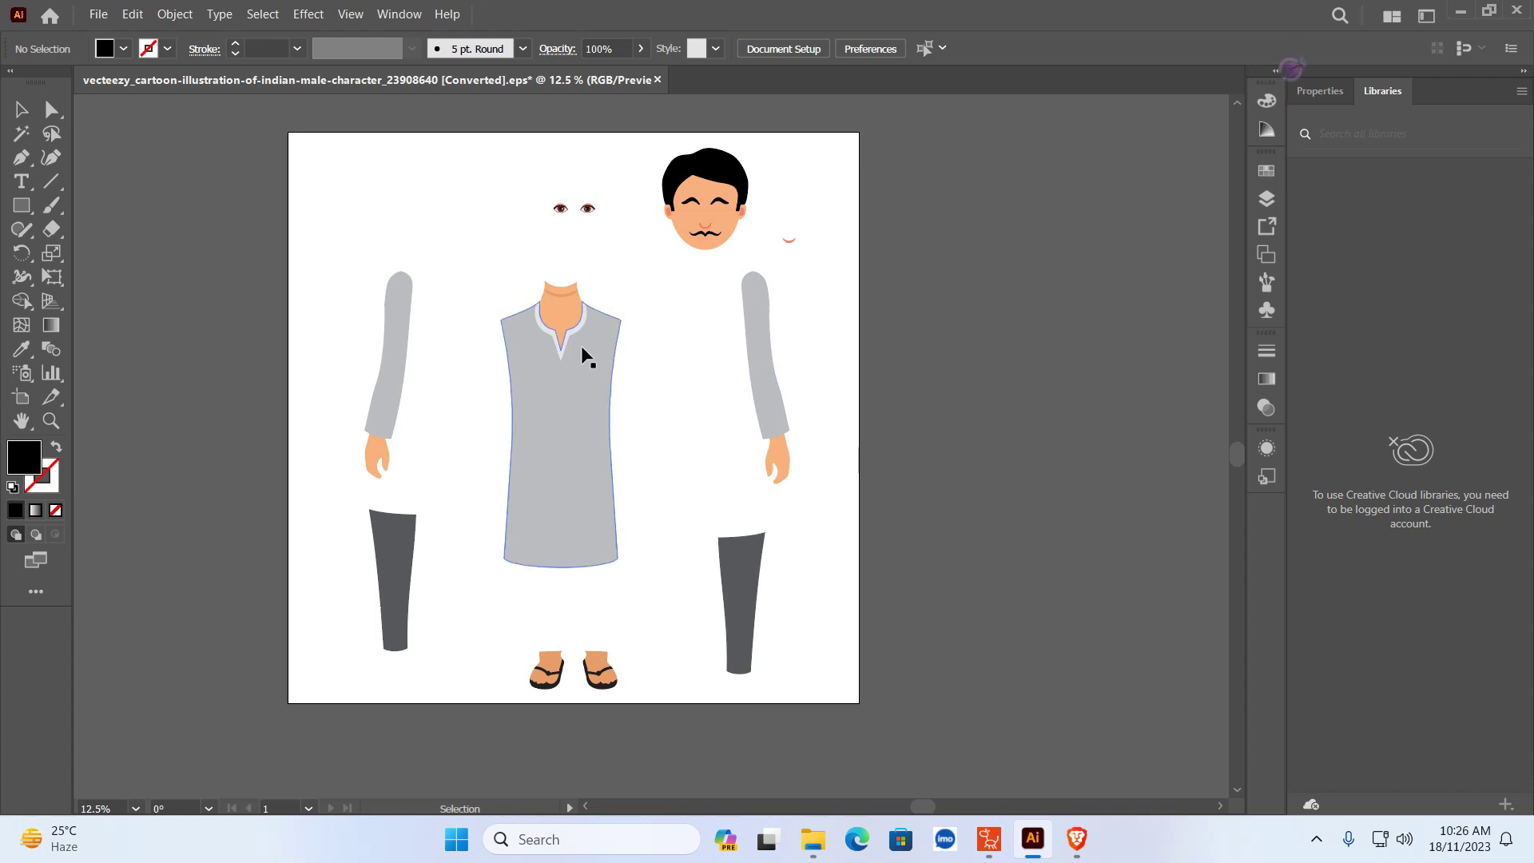
left_click(405, 17)
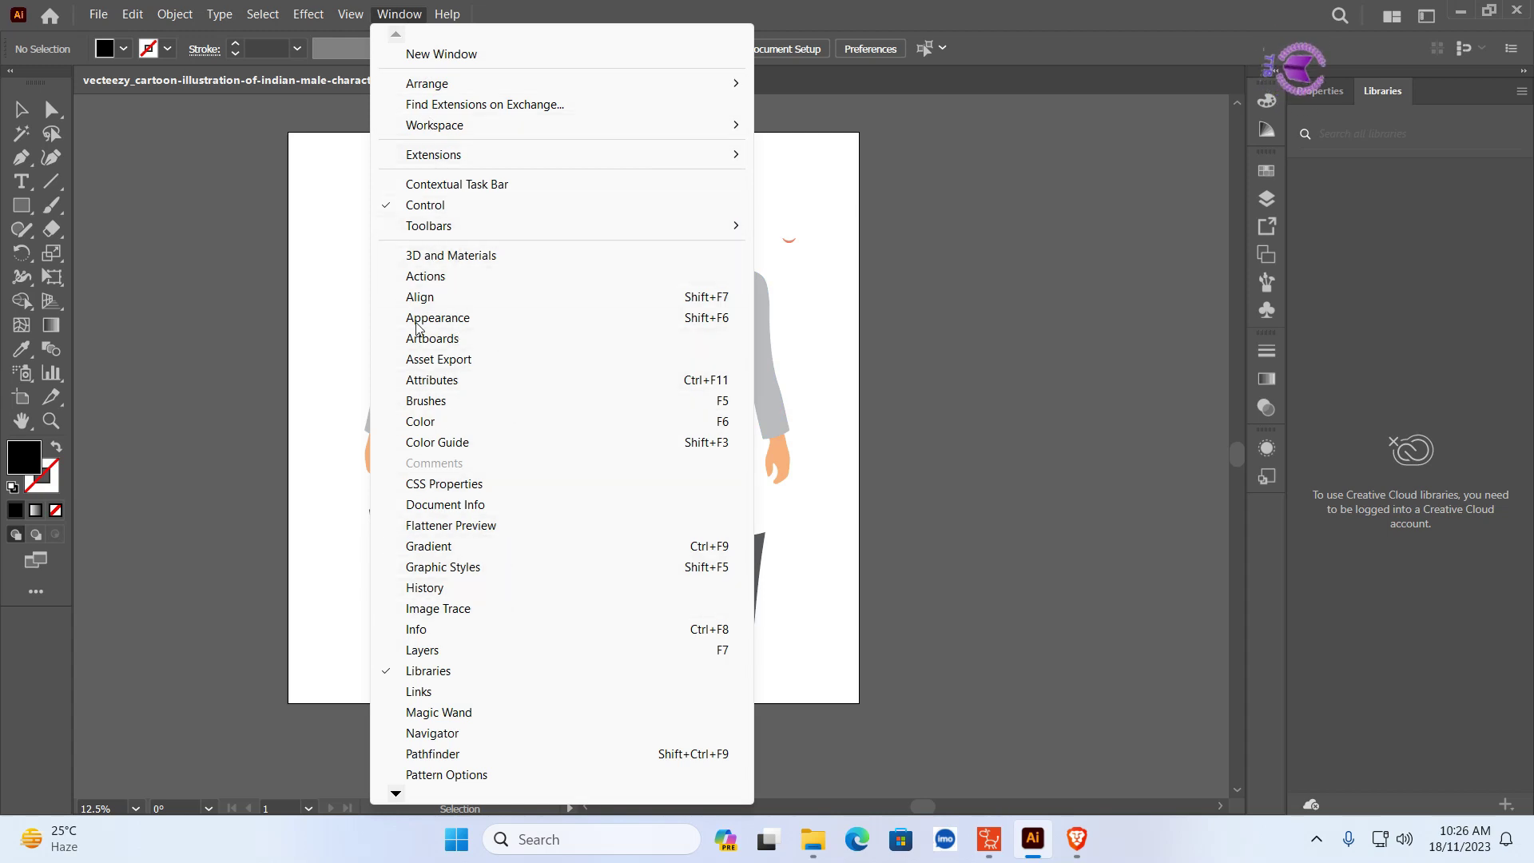
left_click(472, 361)
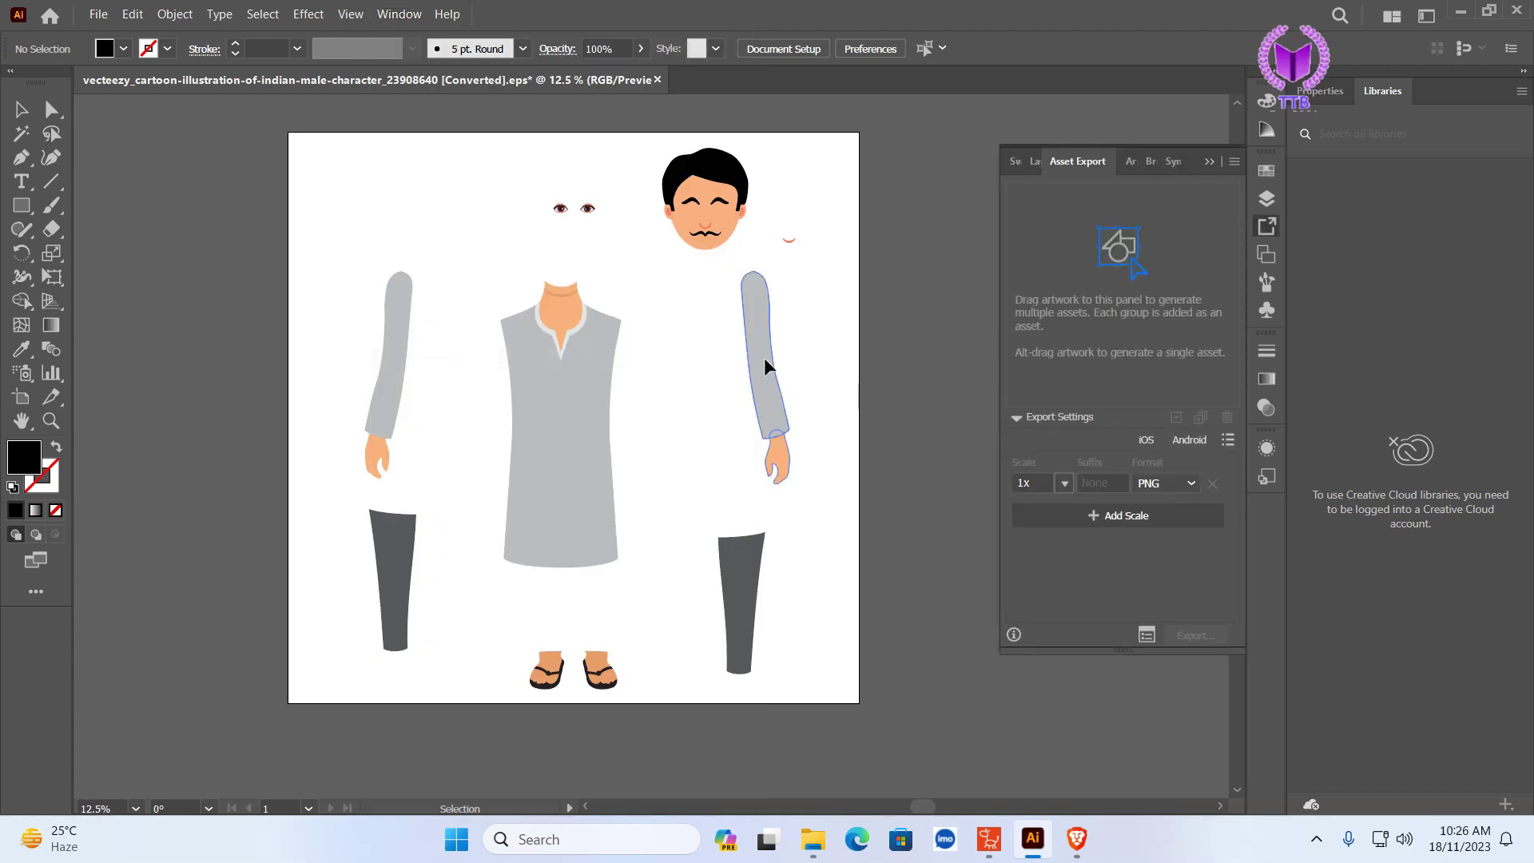
left_click_drag(764, 366, 1102, 368)
left_click_drag(565, 400, 1105, 358)
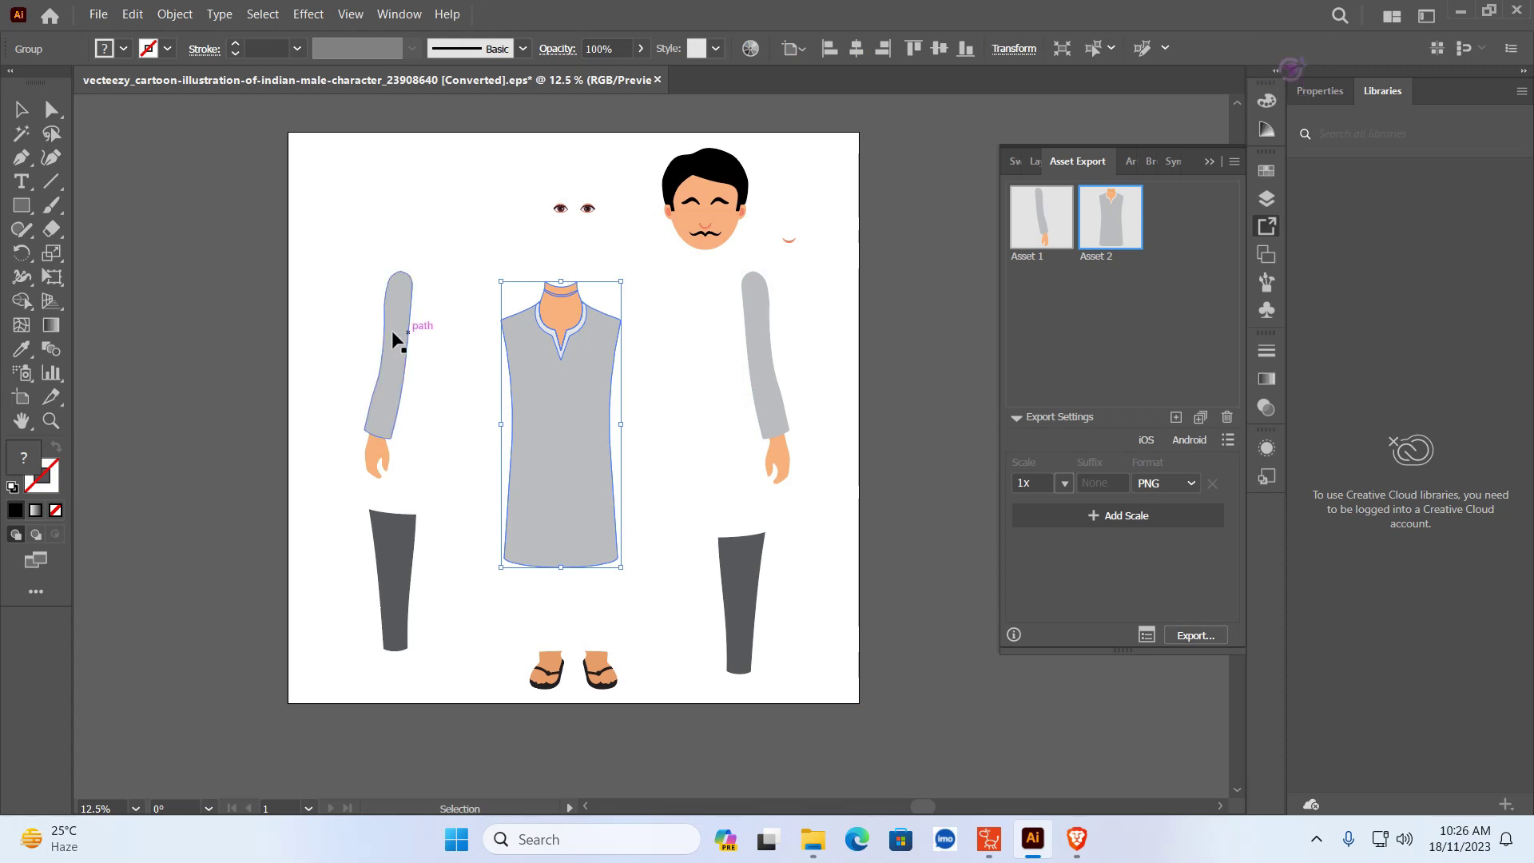
left_click_drag(393, 334, 1052, 301)
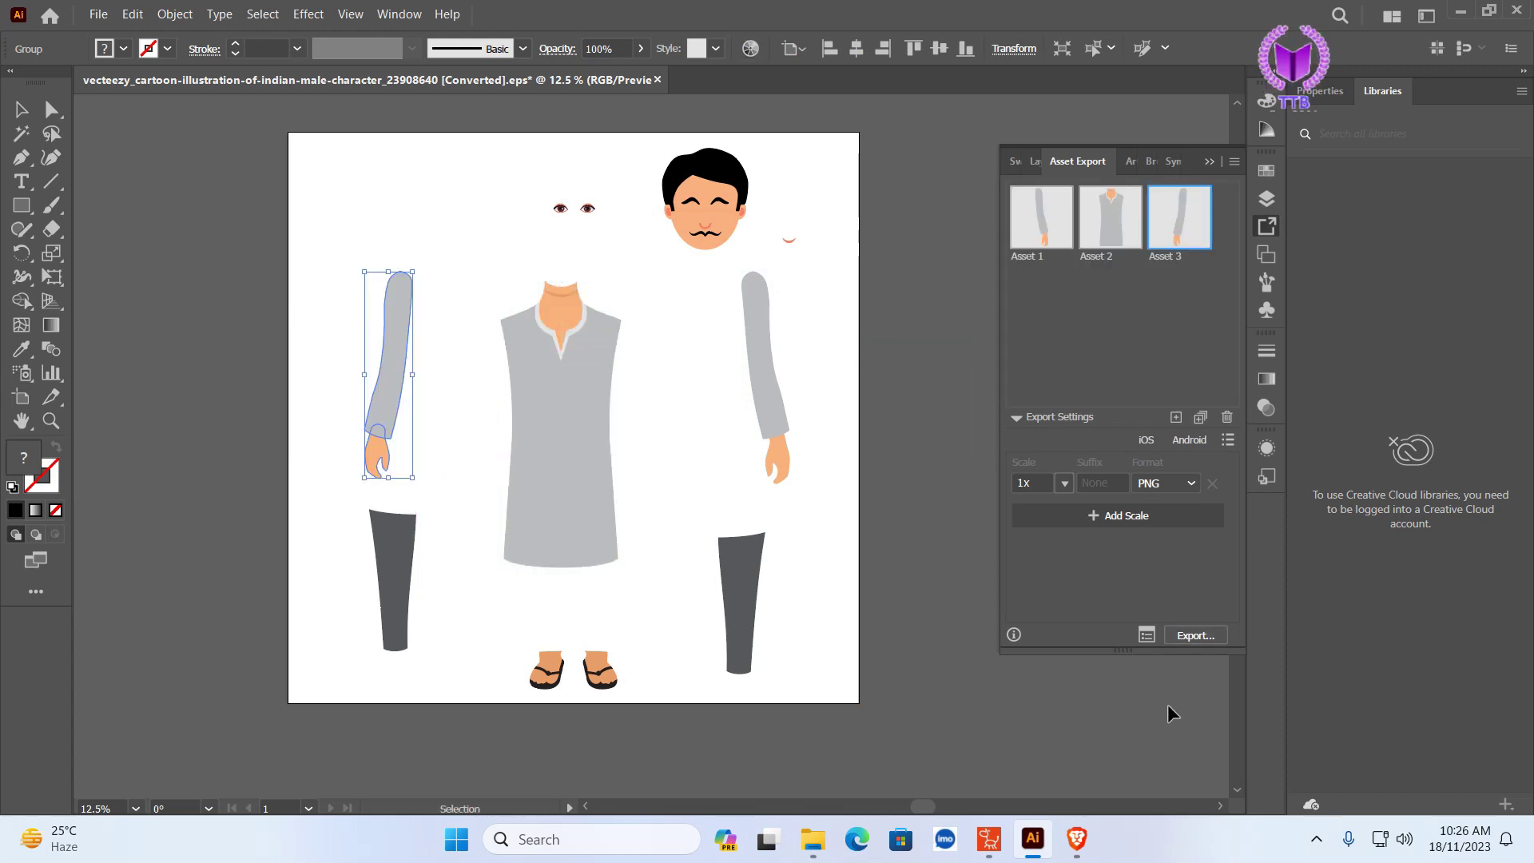
- Set up an Export for Screens of all assets with the Desktop as destination, and cancel the export
left_click(1147, 635)
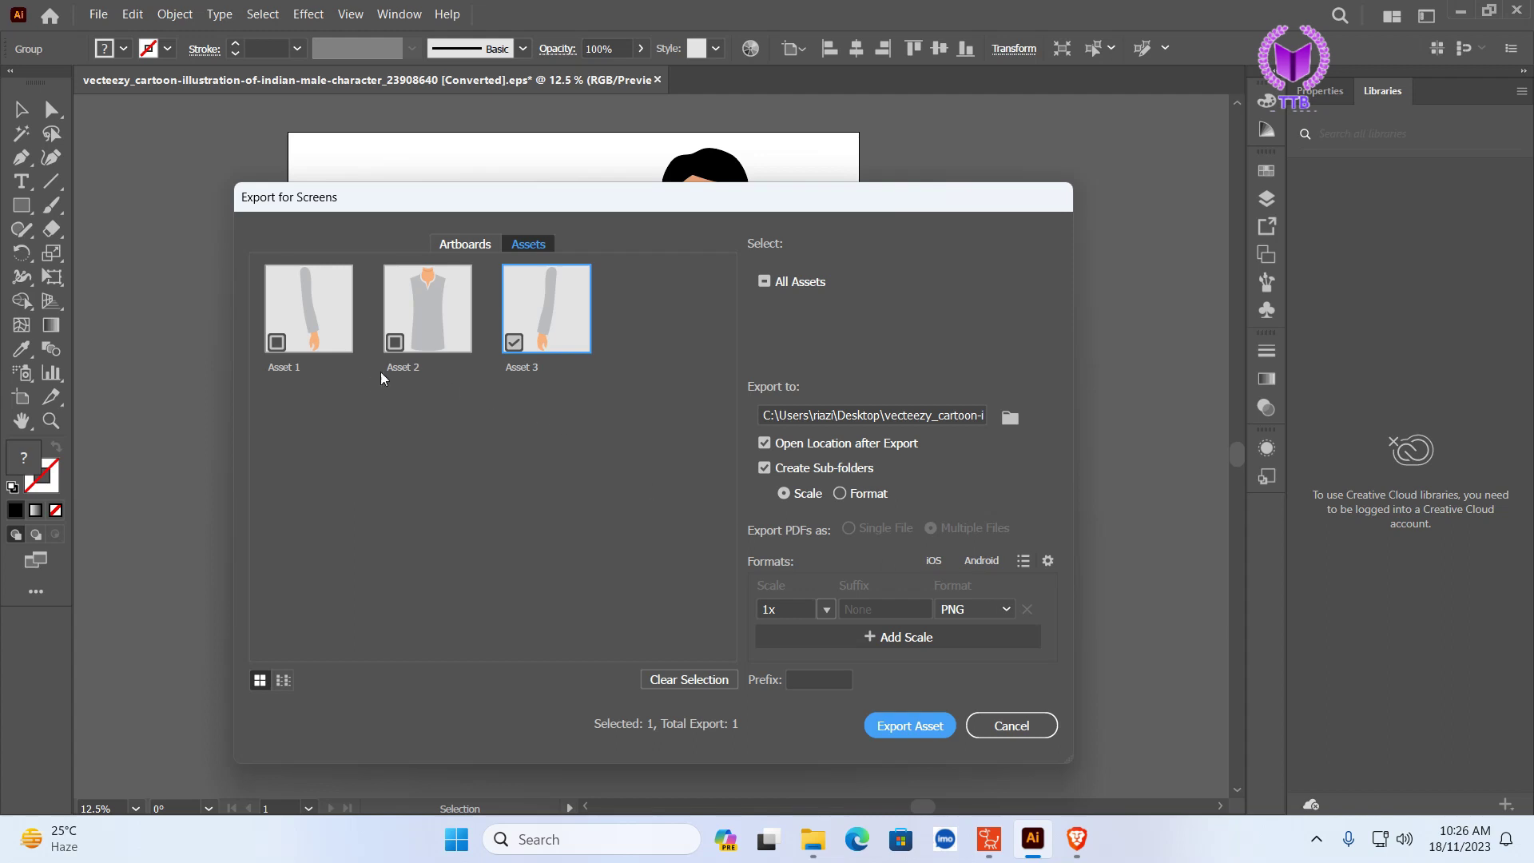
left_click(765, 282)
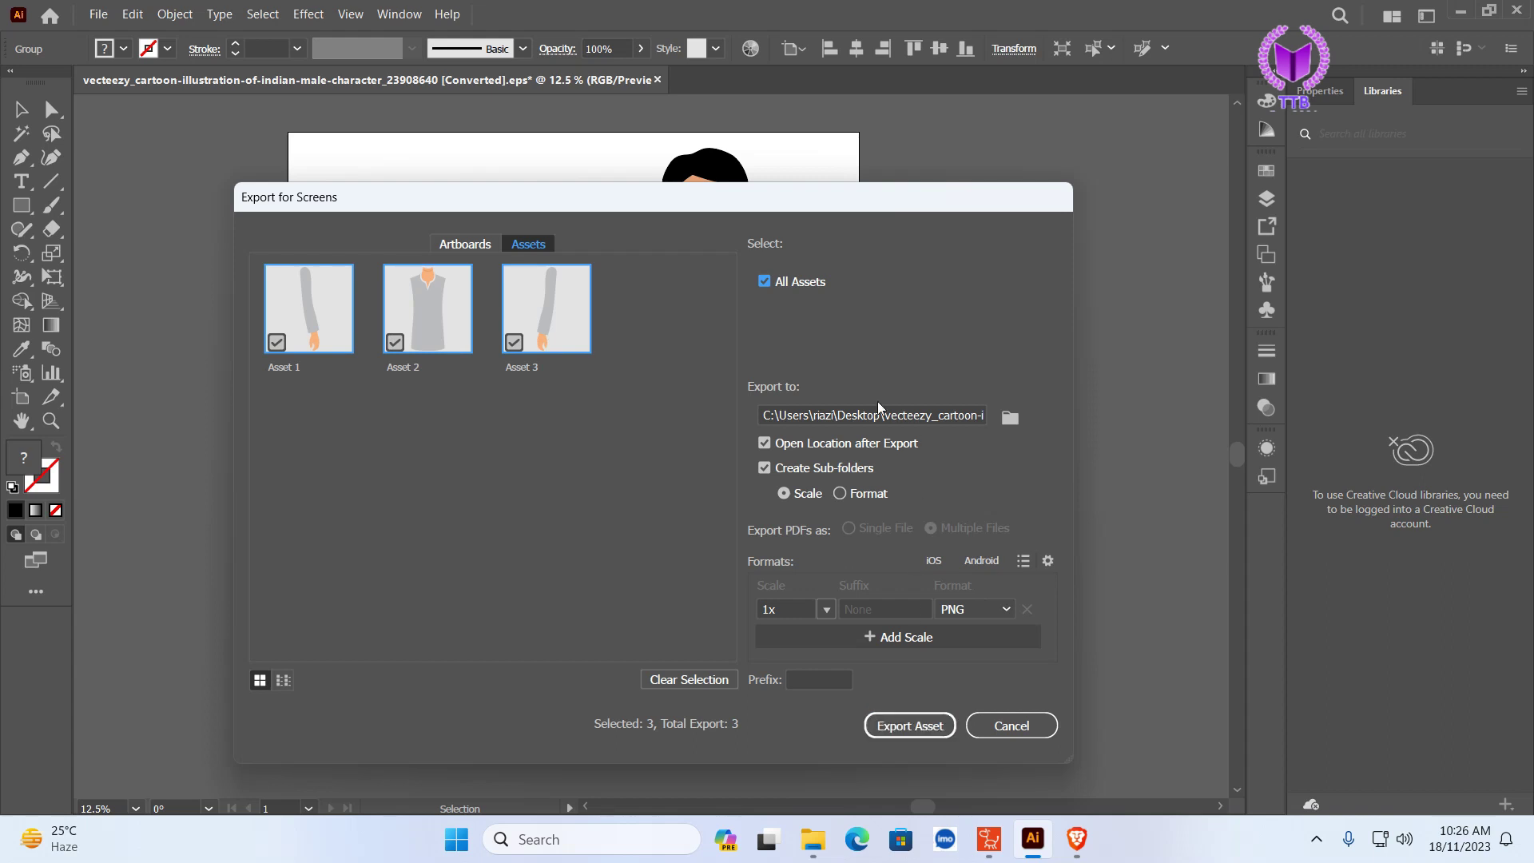
left_click(1010, 418)
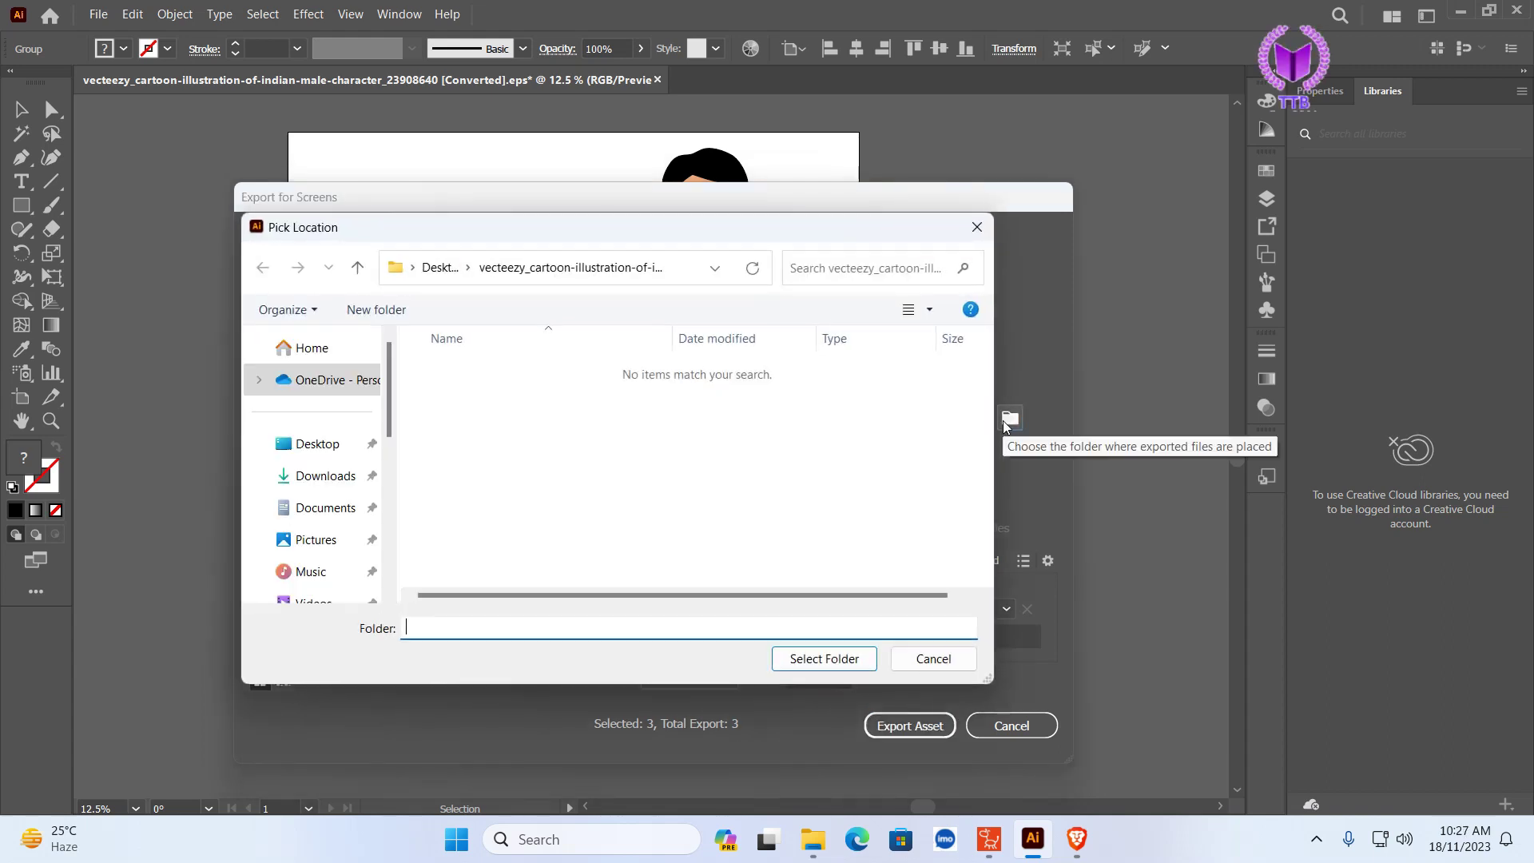
left_click(307, 454)
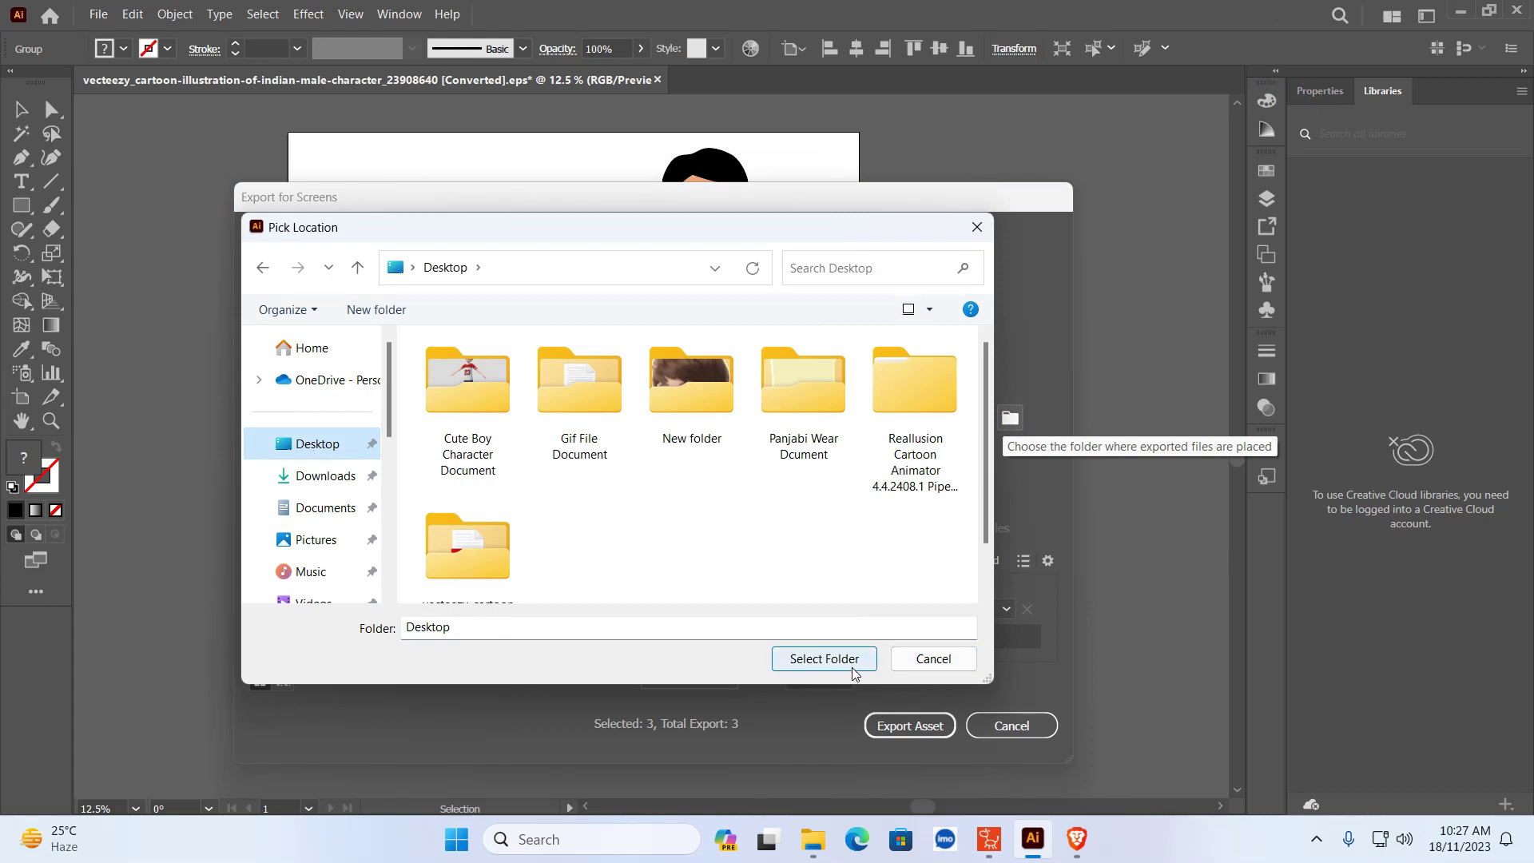
left_click(825, 660)
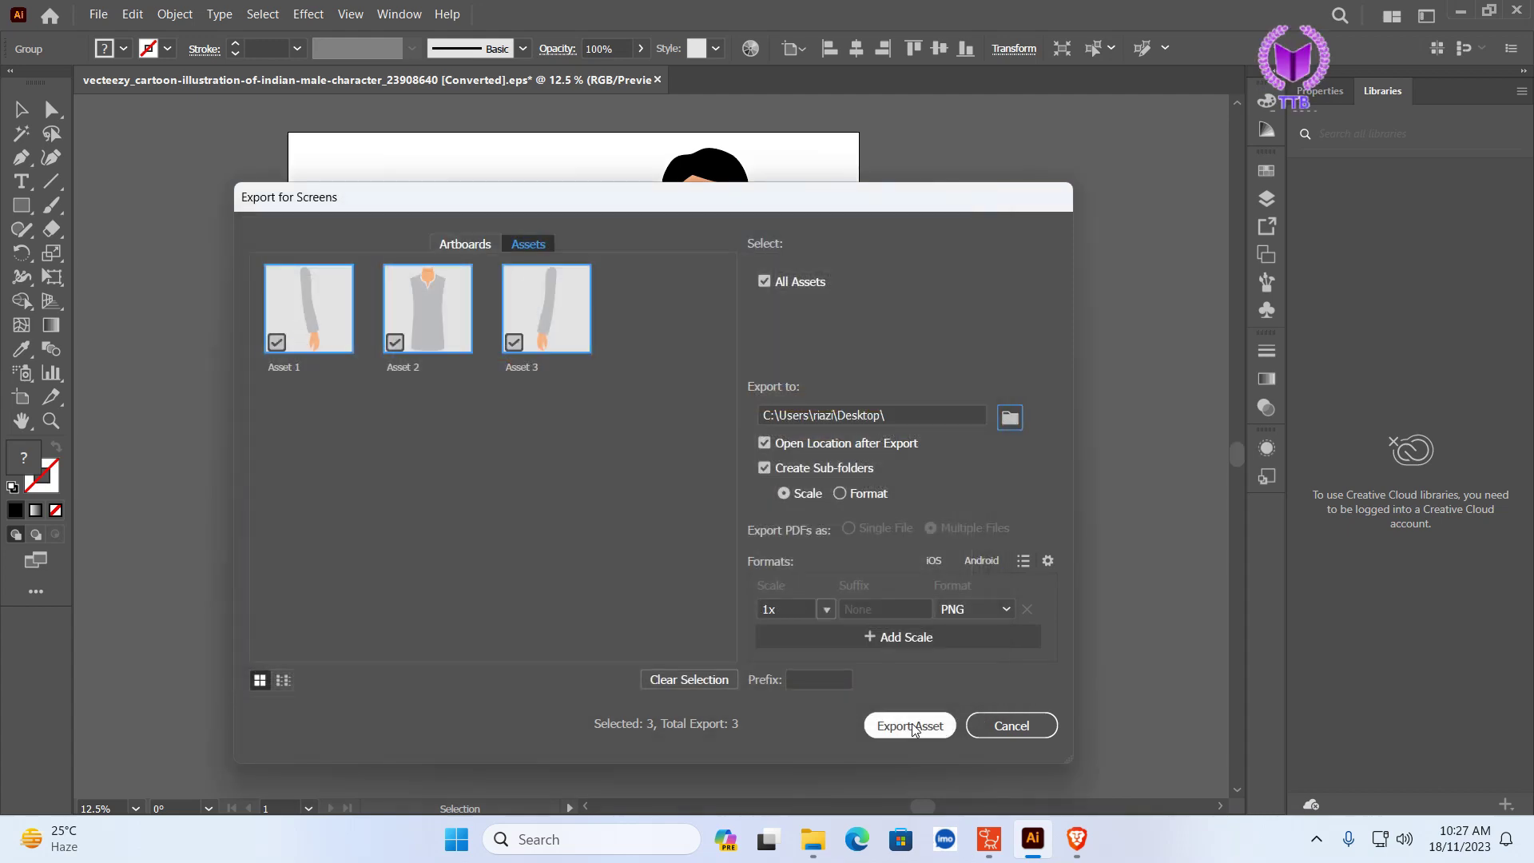
left_click(1008, 727)
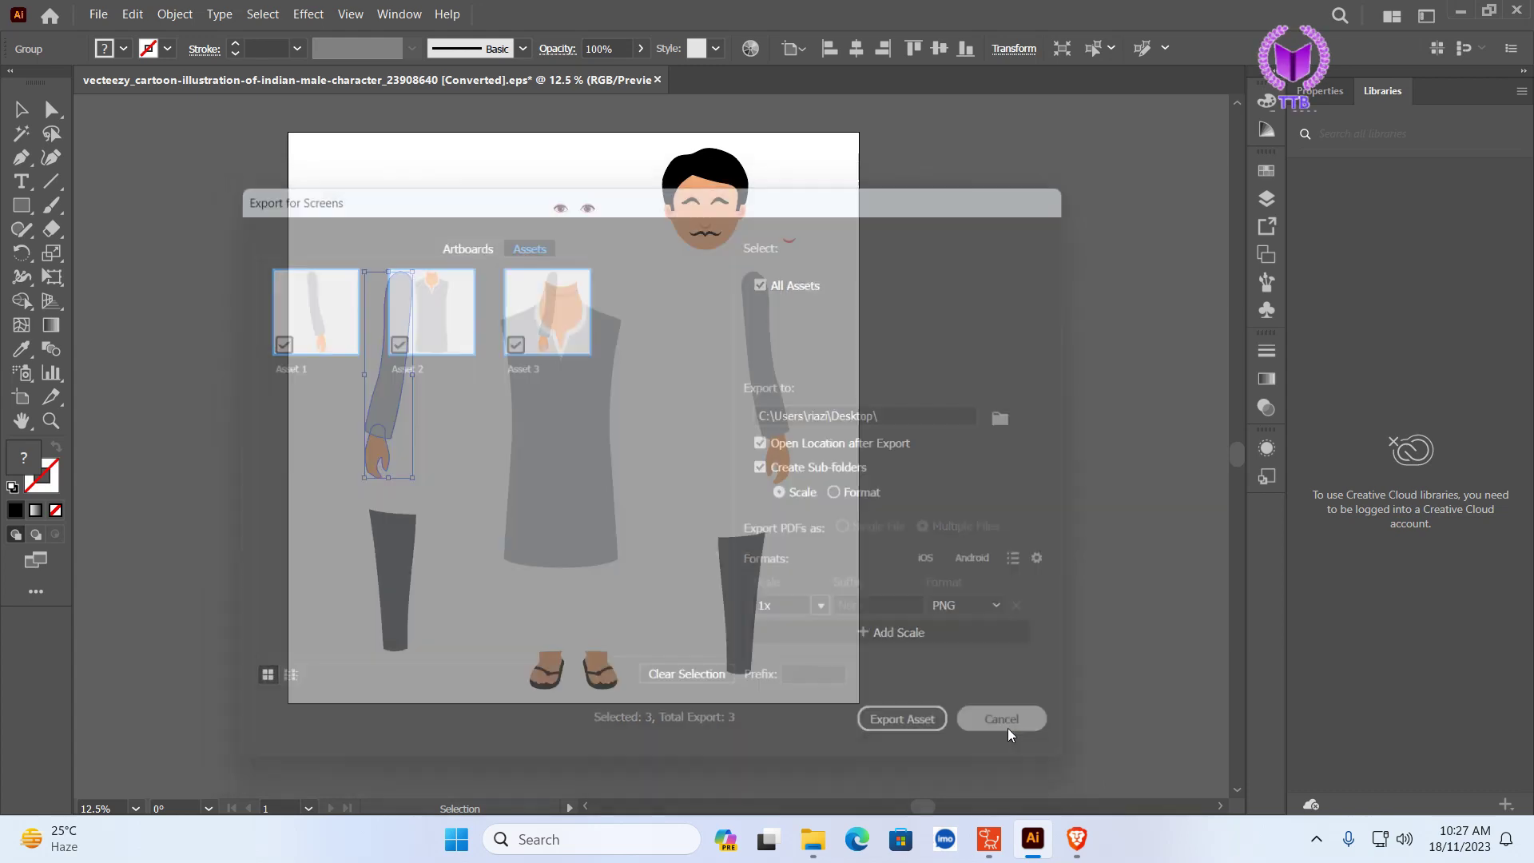
- Switch to the desktop and examine the exported body and face part images in the Panjabi Wear Dcument folder
left_click(1460, 13)
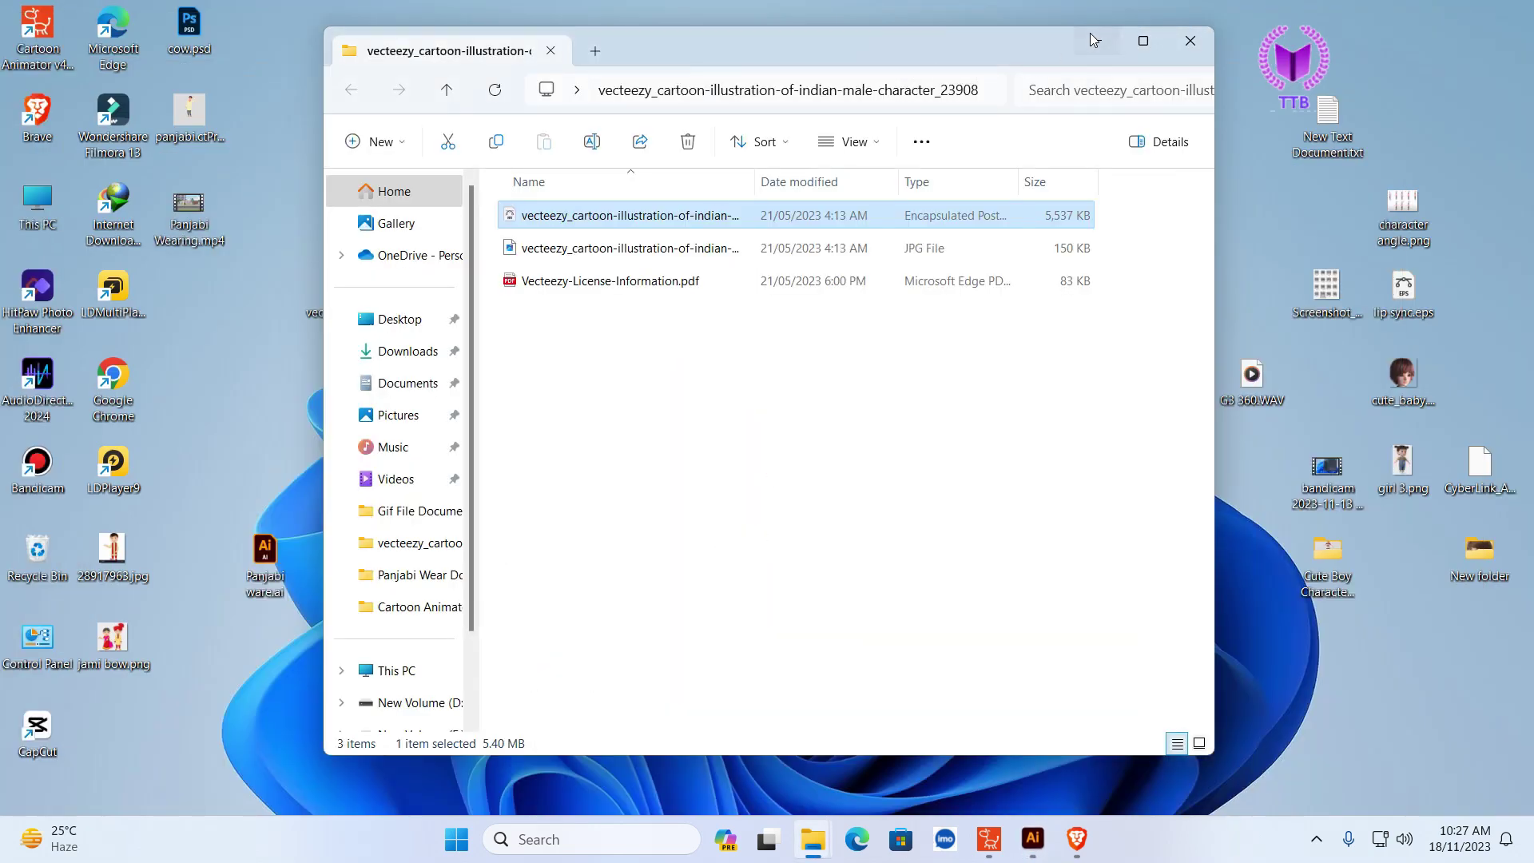
left_click(1092, 37)
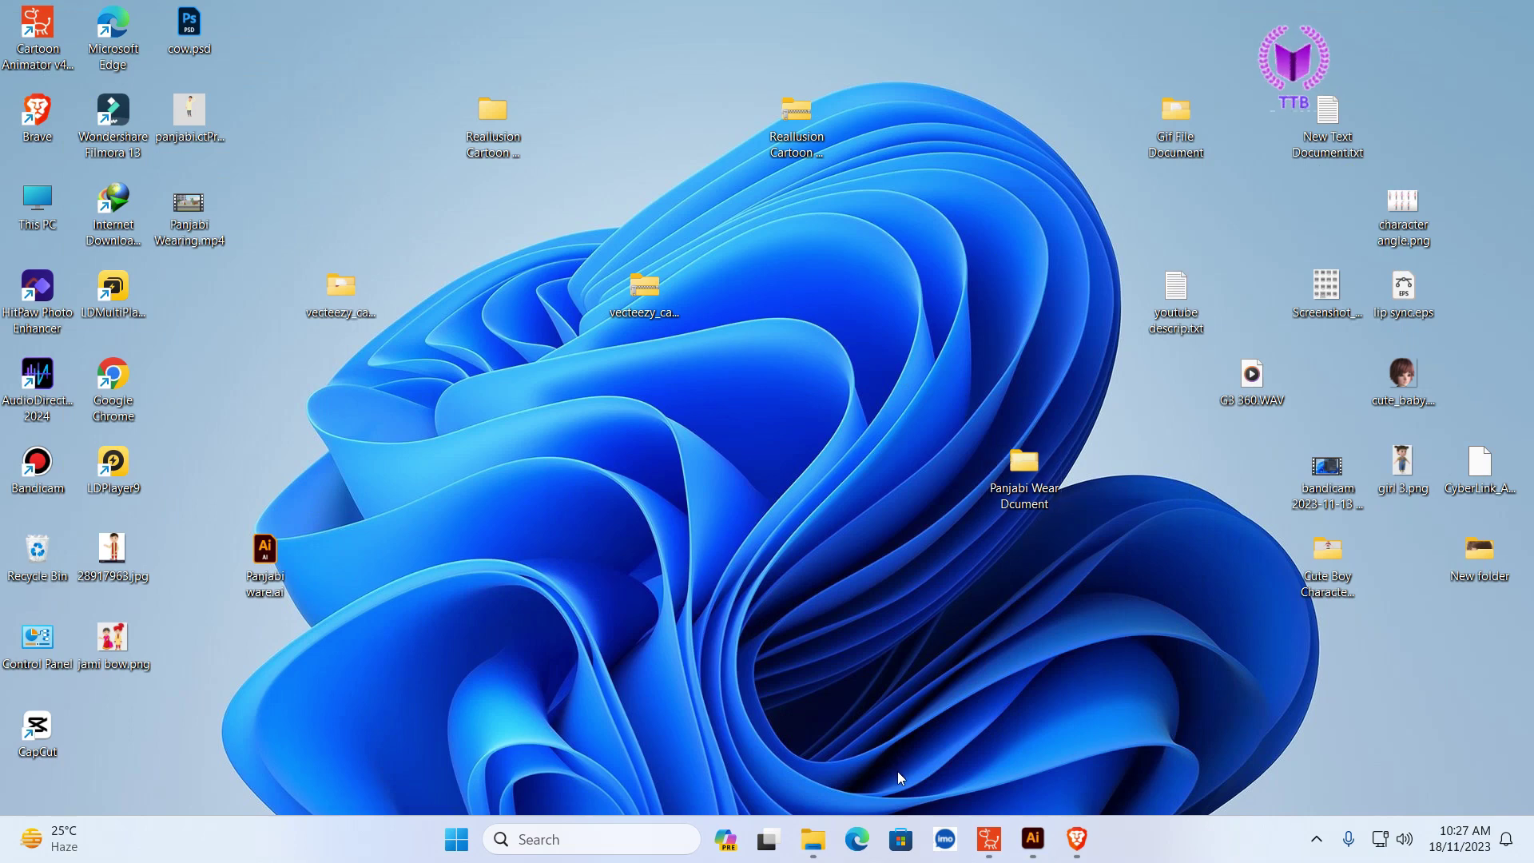
double_click(1042, 470)
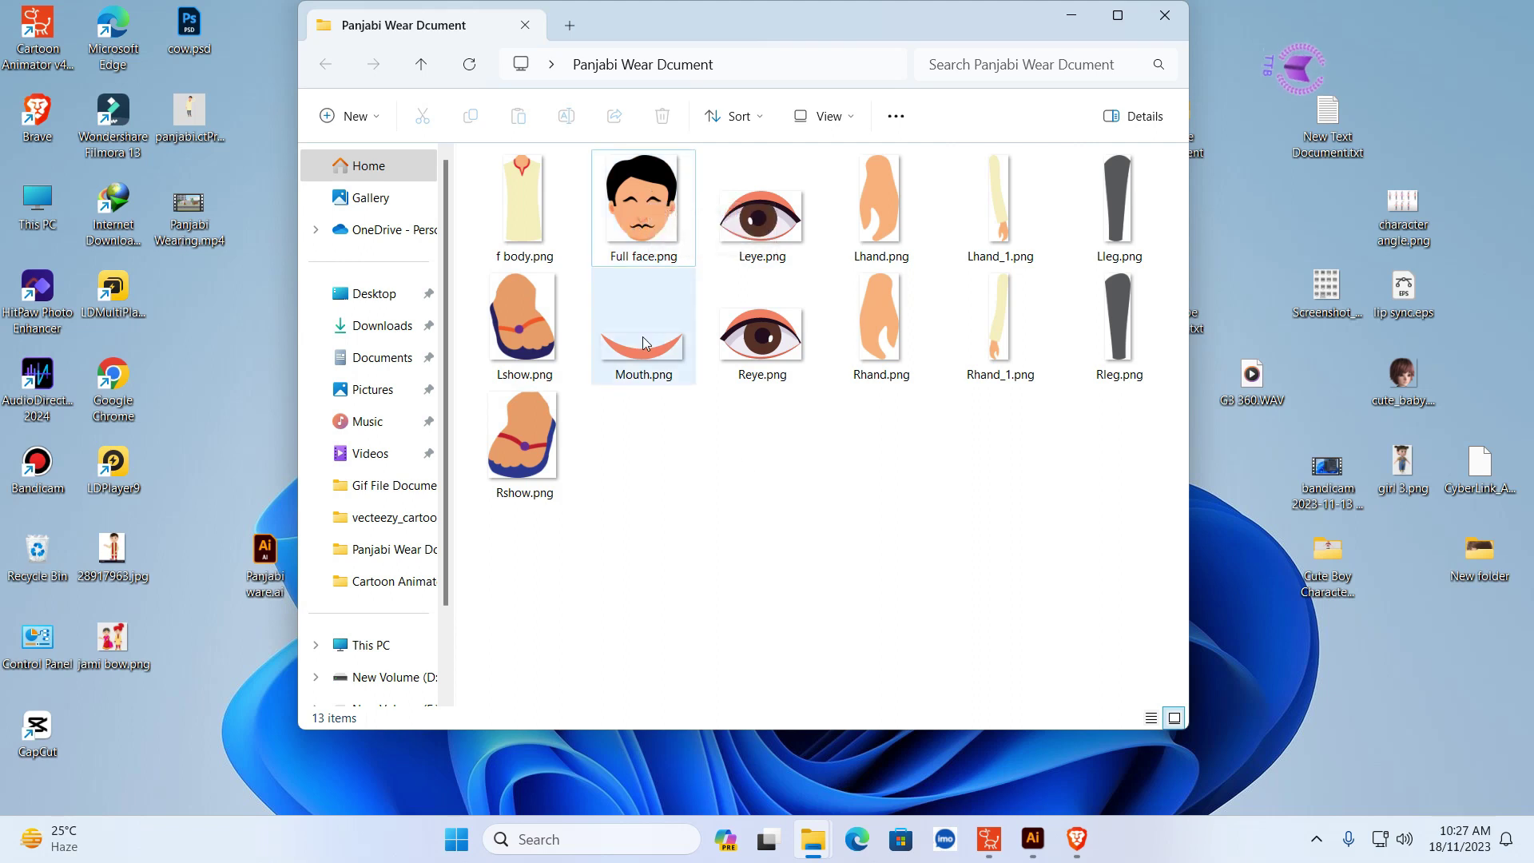
left_click(827, 563)
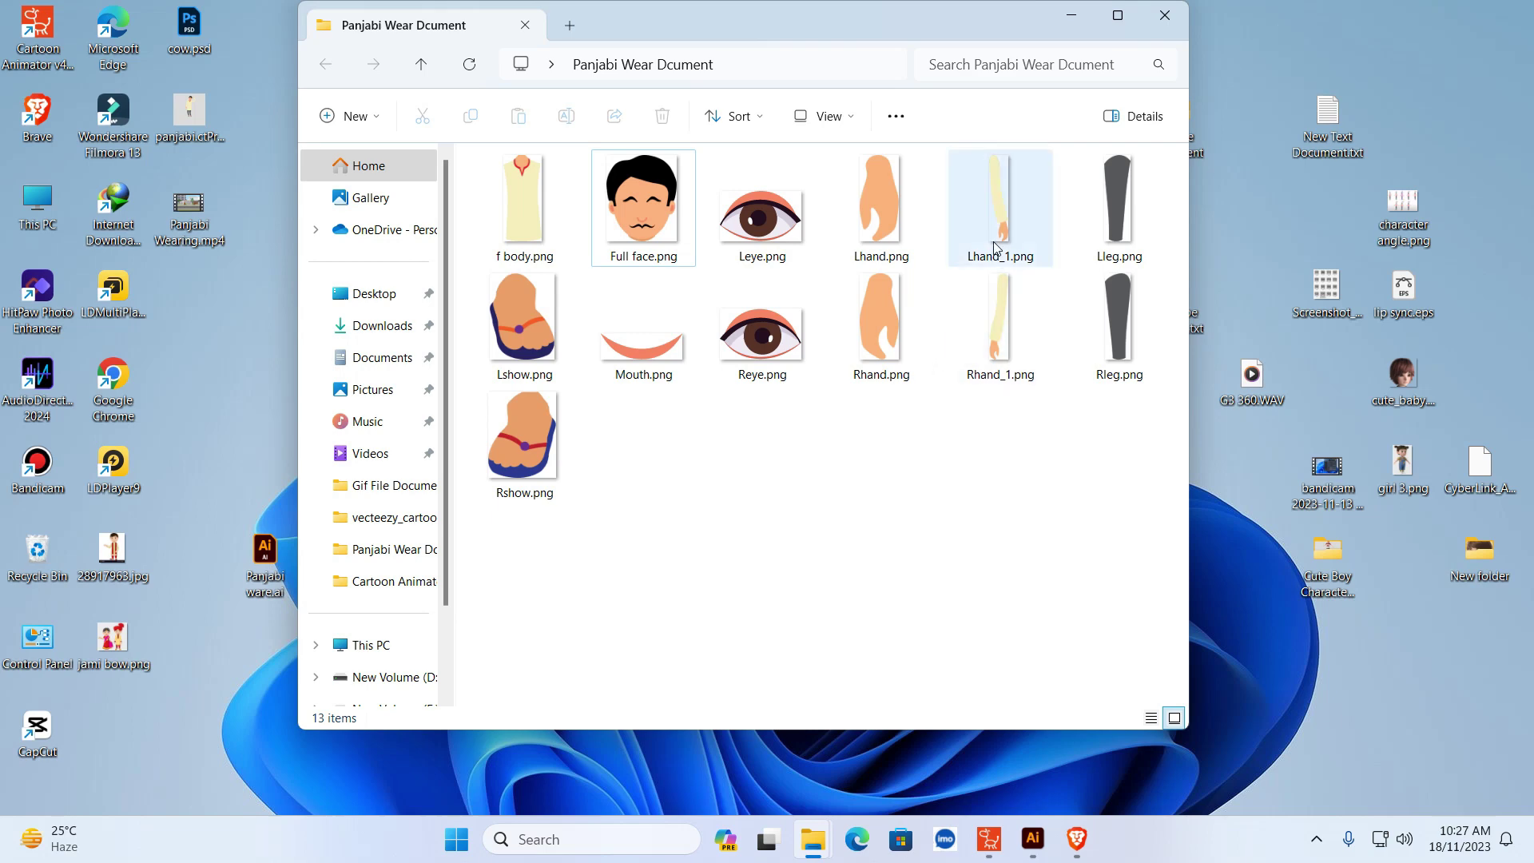
left_click(1085, 20)
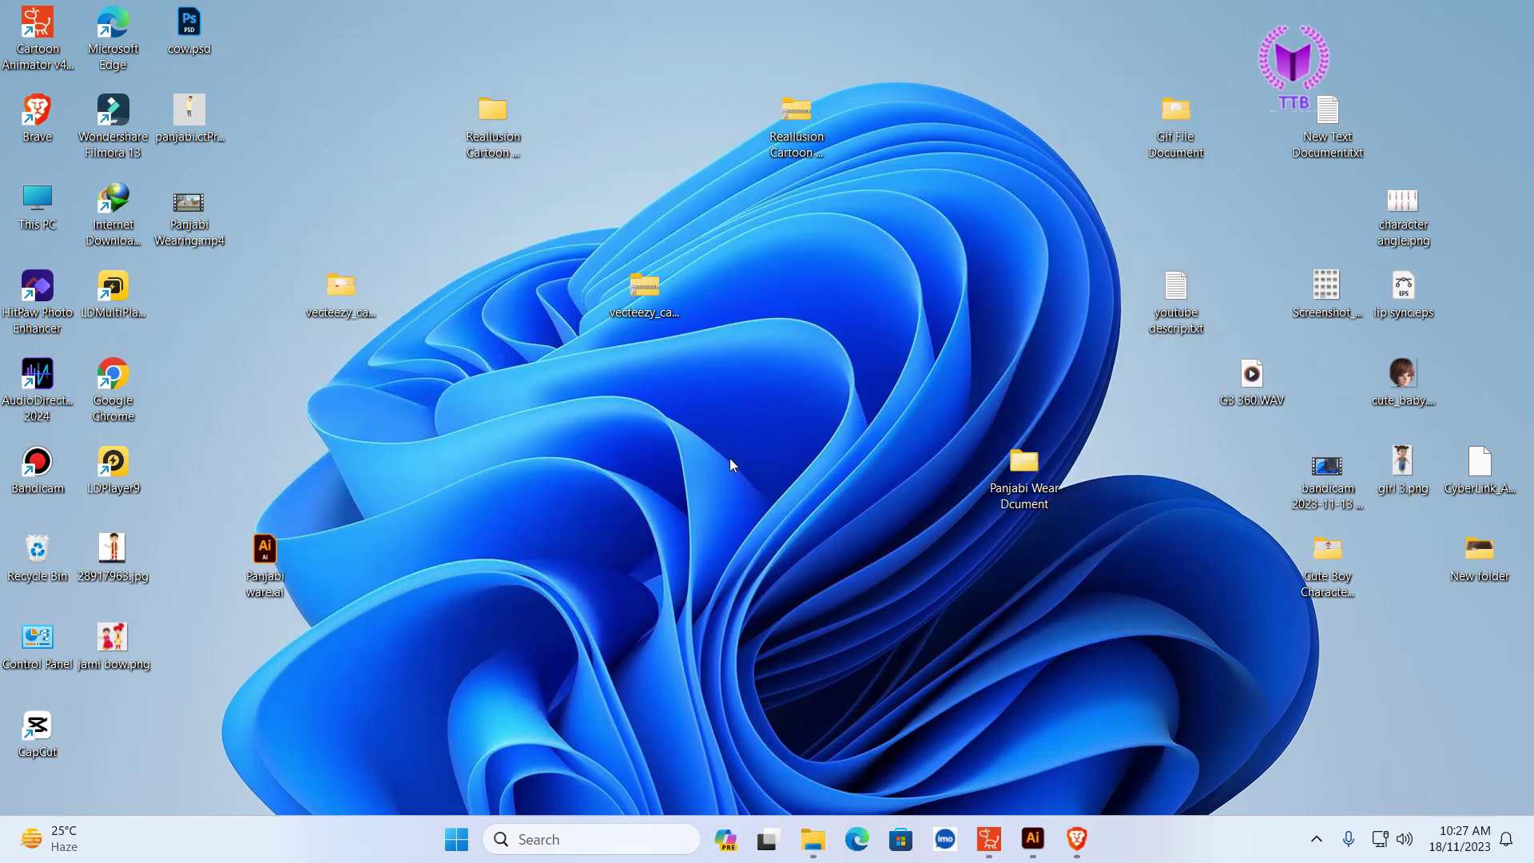
- Switch to Cartoon Animator 4 and place the G3 Human template Elastic Folks_Male_01_S on the stage at about X 3.2, Y 7.0
left_click(994, 841)
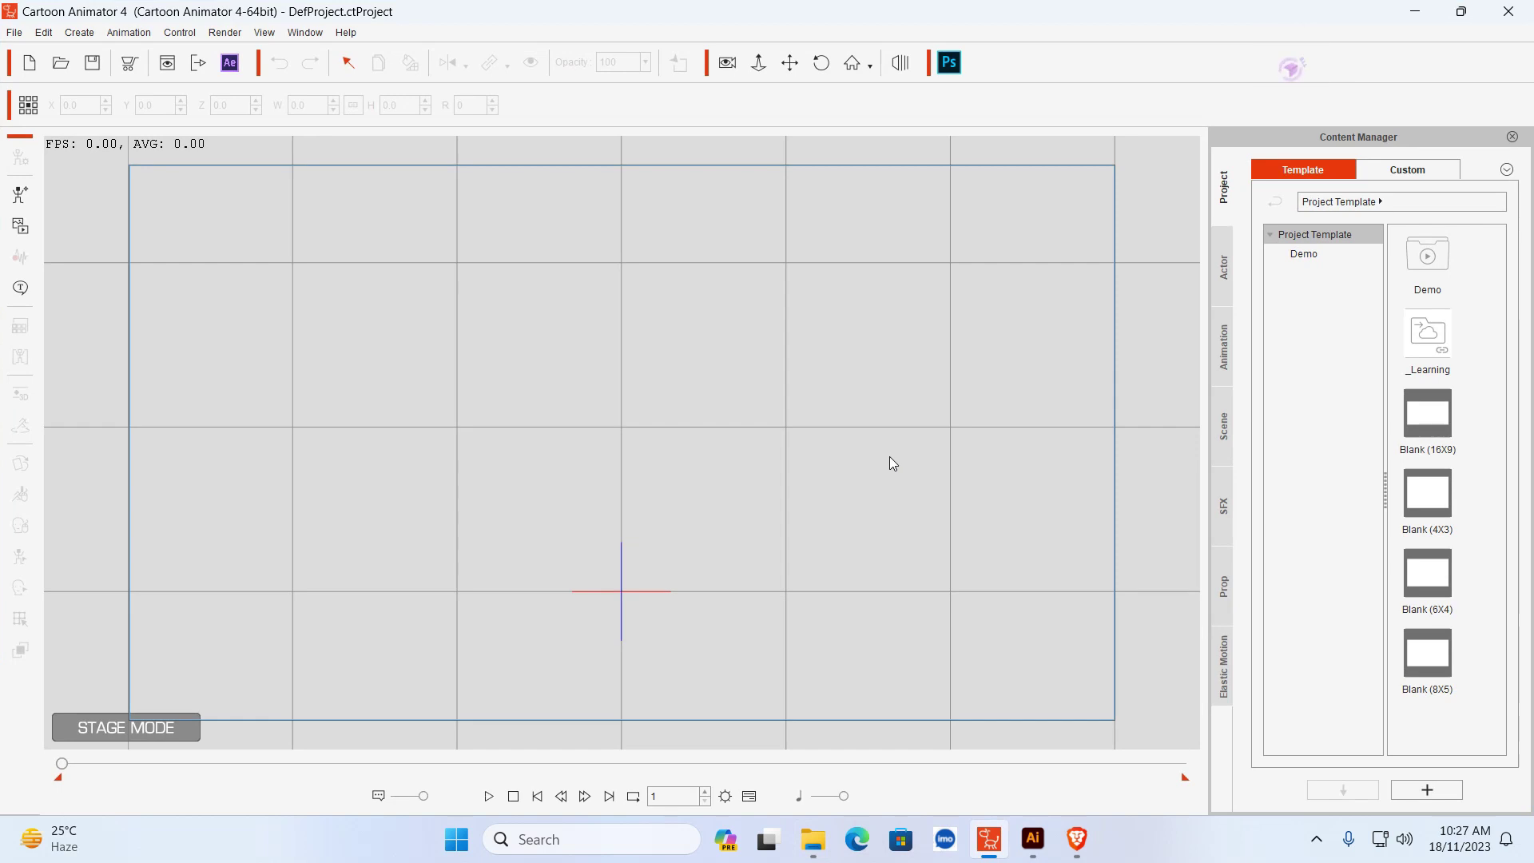
left_click(1220, 270)
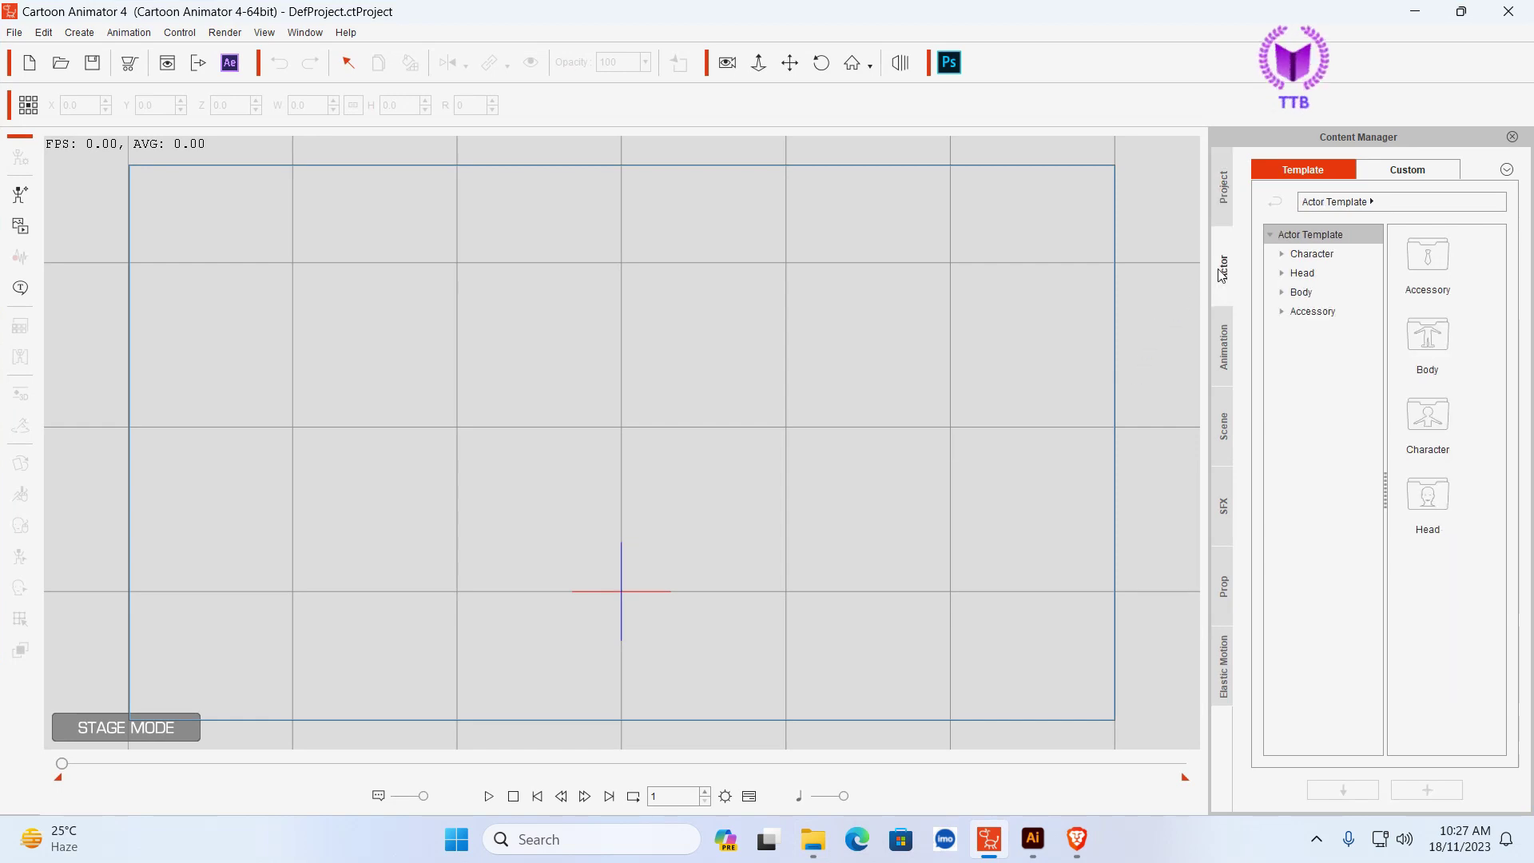
left_click(1283, 254)
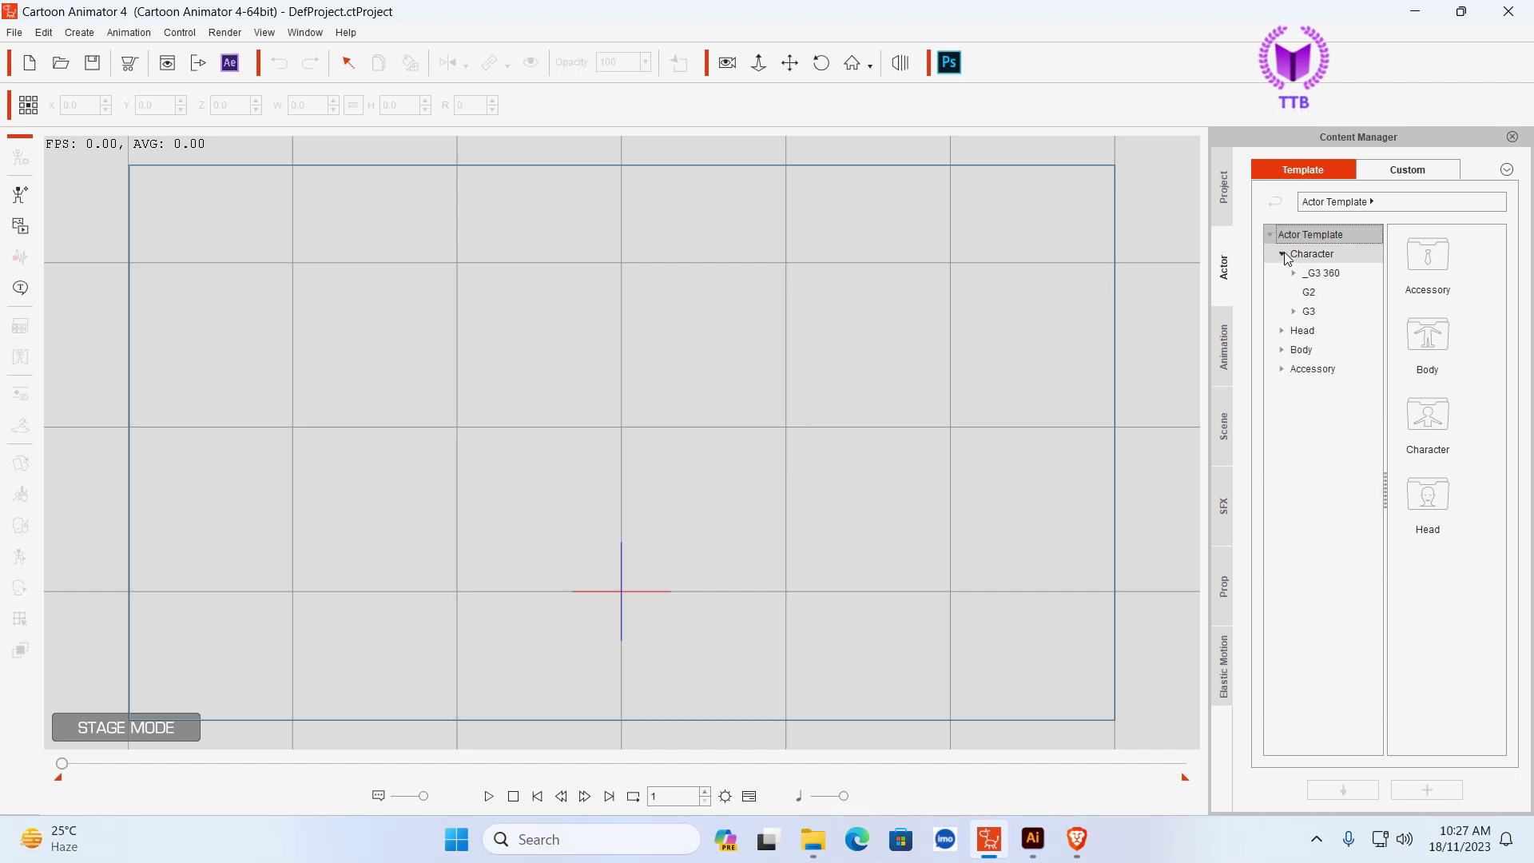
left_click(1303, 313)
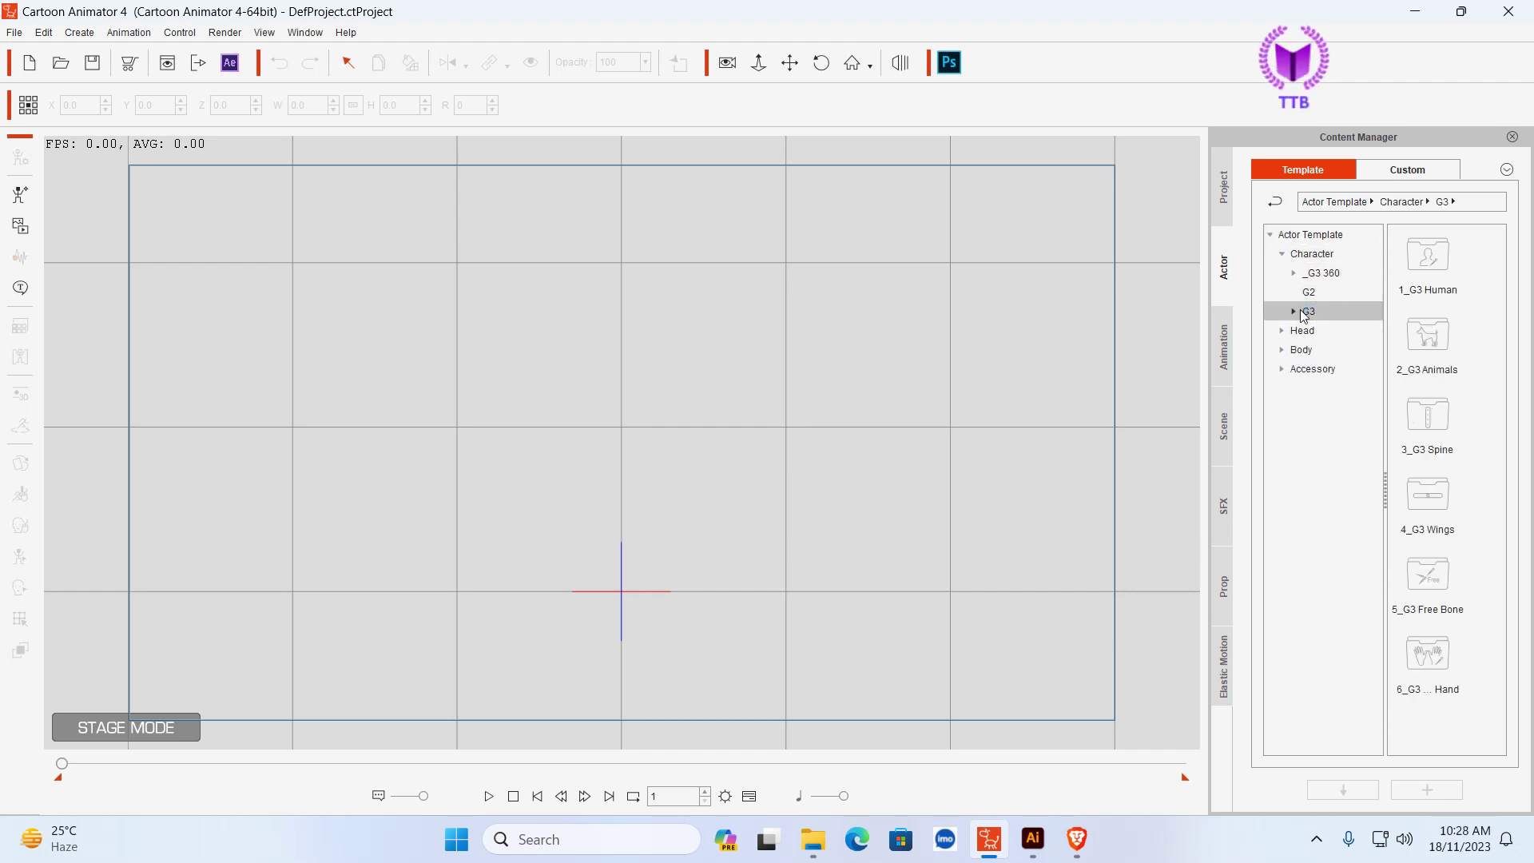
double_click(1443, 263)
scroll(1450, 425, "down", 3)
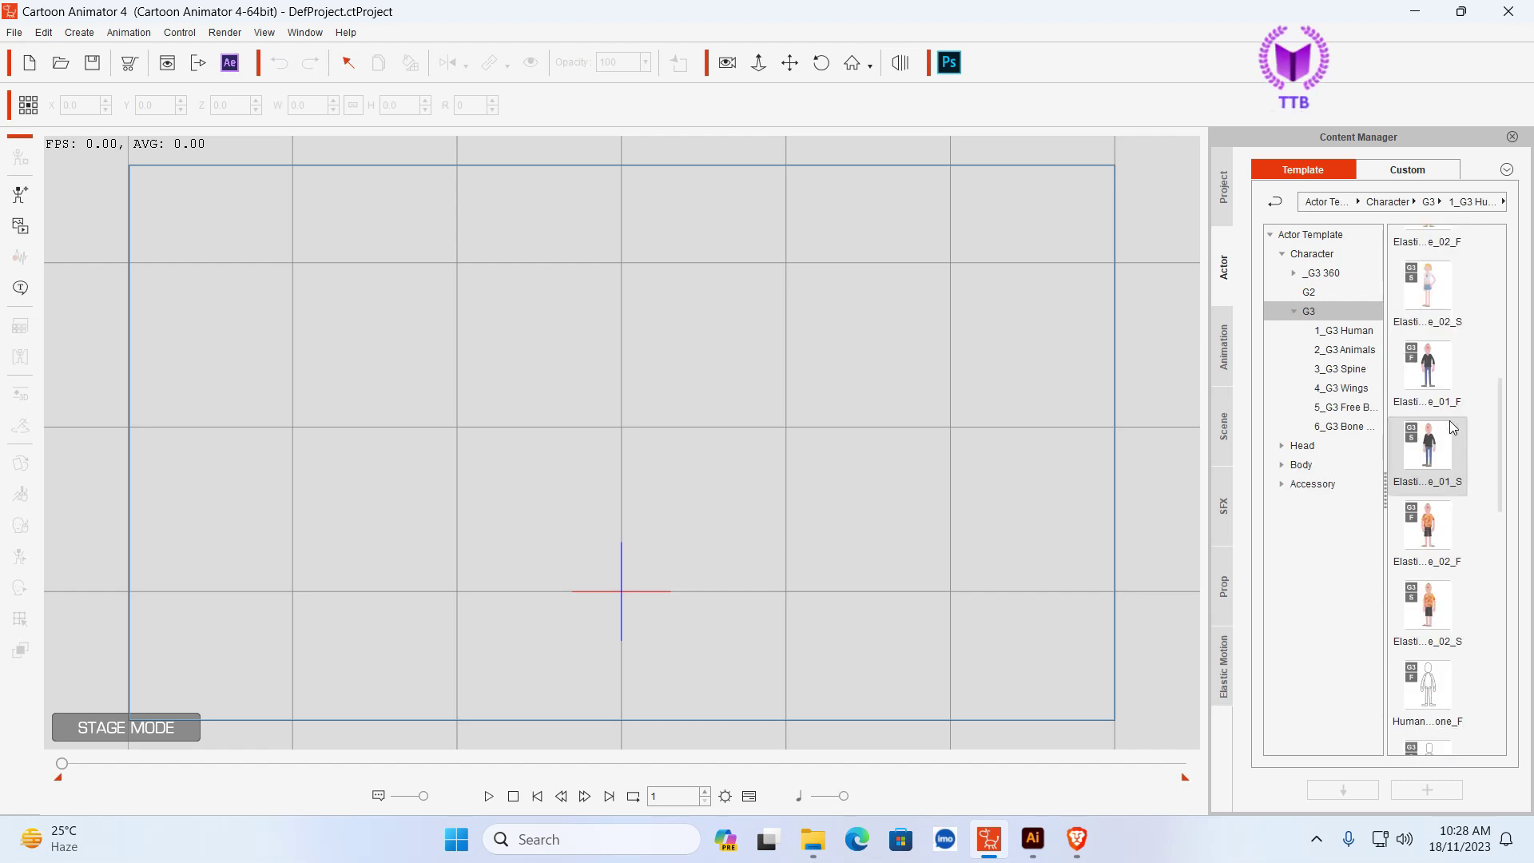
scroll(1451, 427, "down", 4)
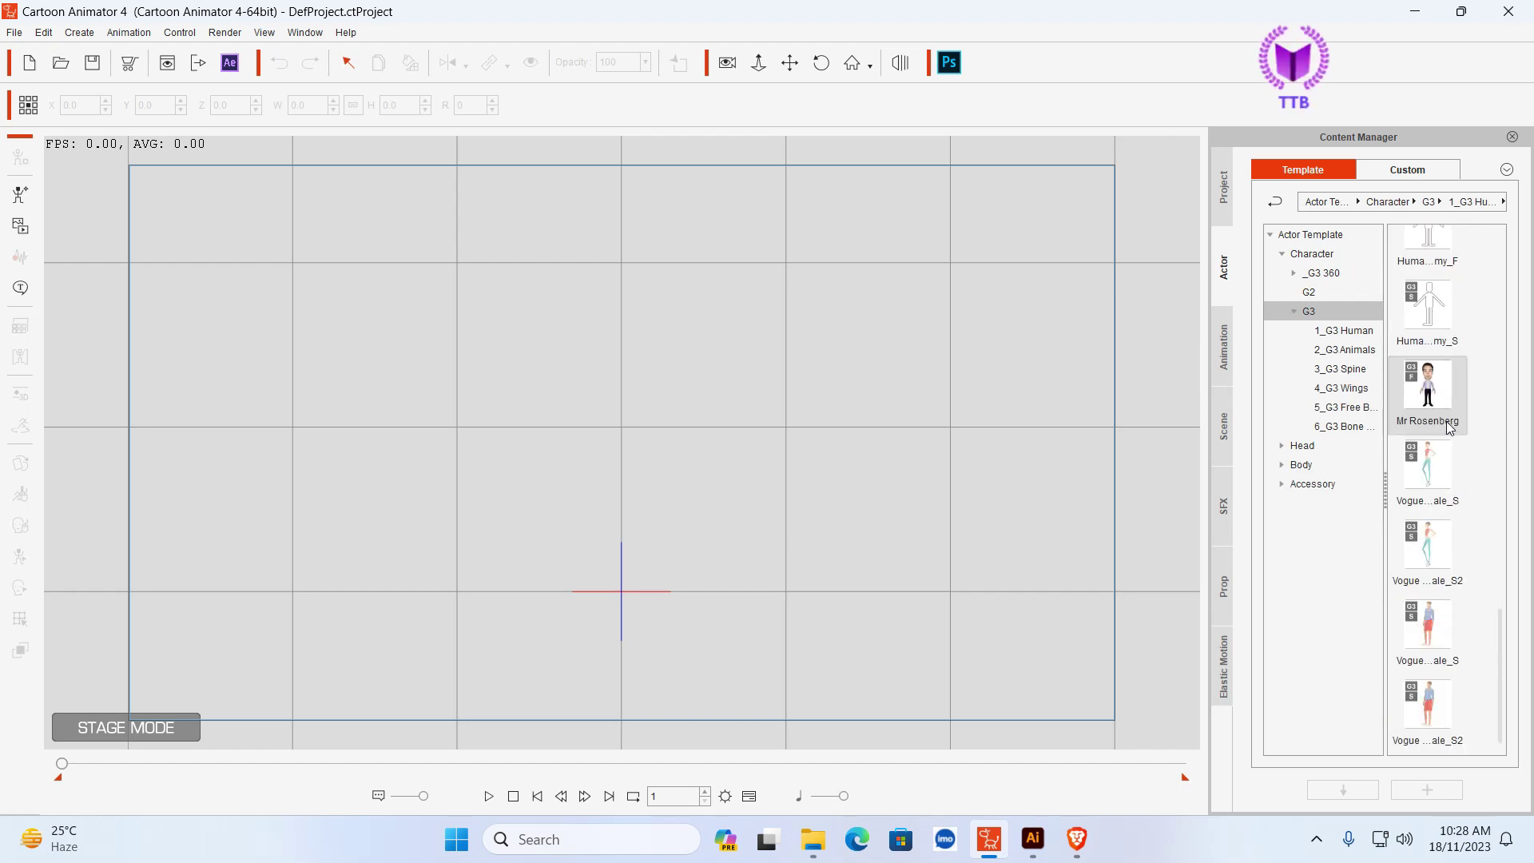
scroll(1451, 428, "down", 4)
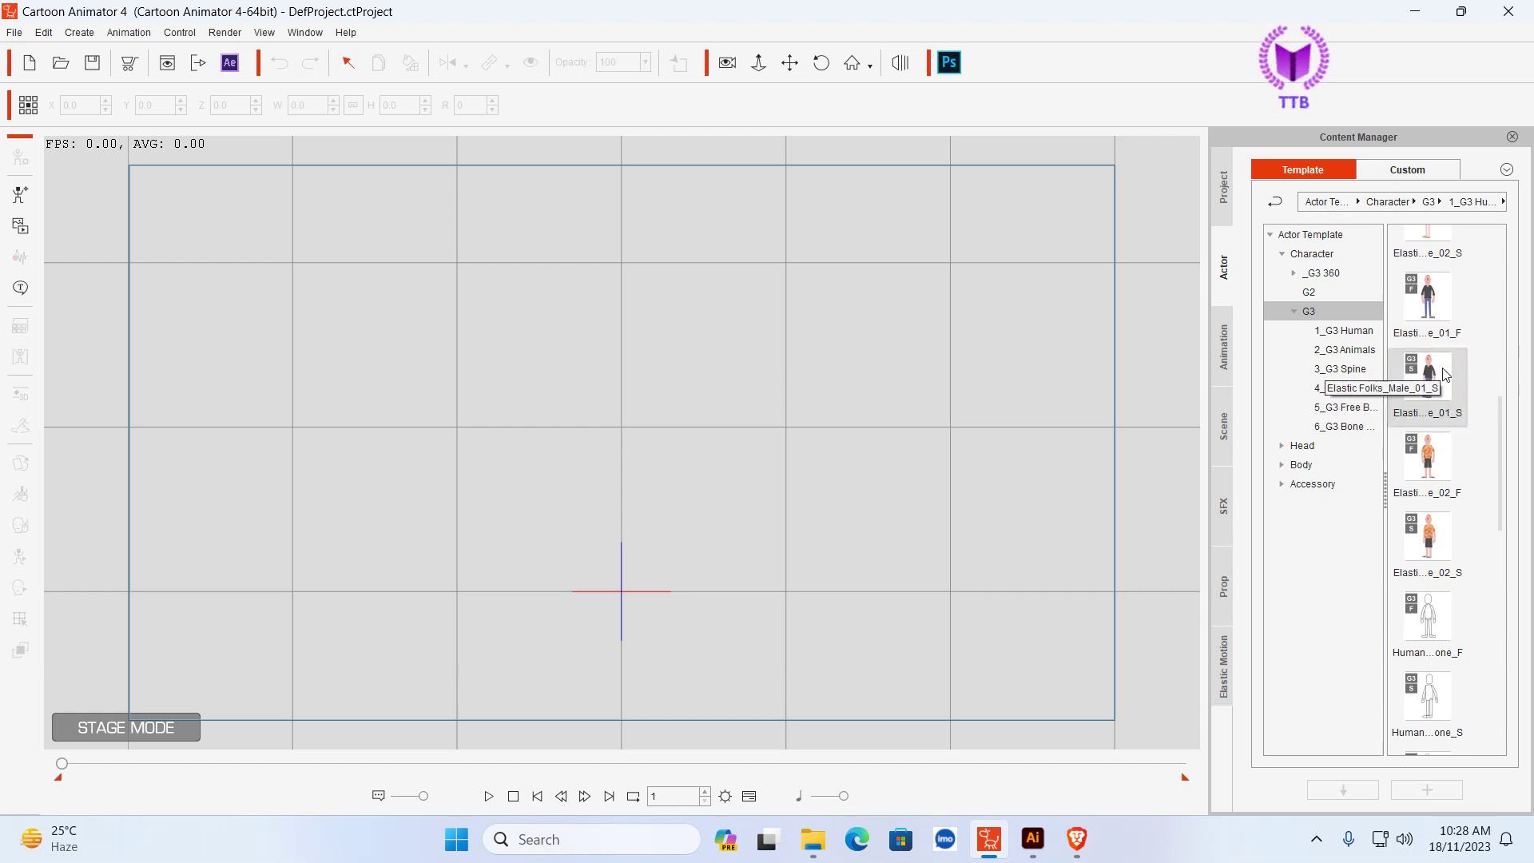
left_click_drag(1447, 375, 606, 355)
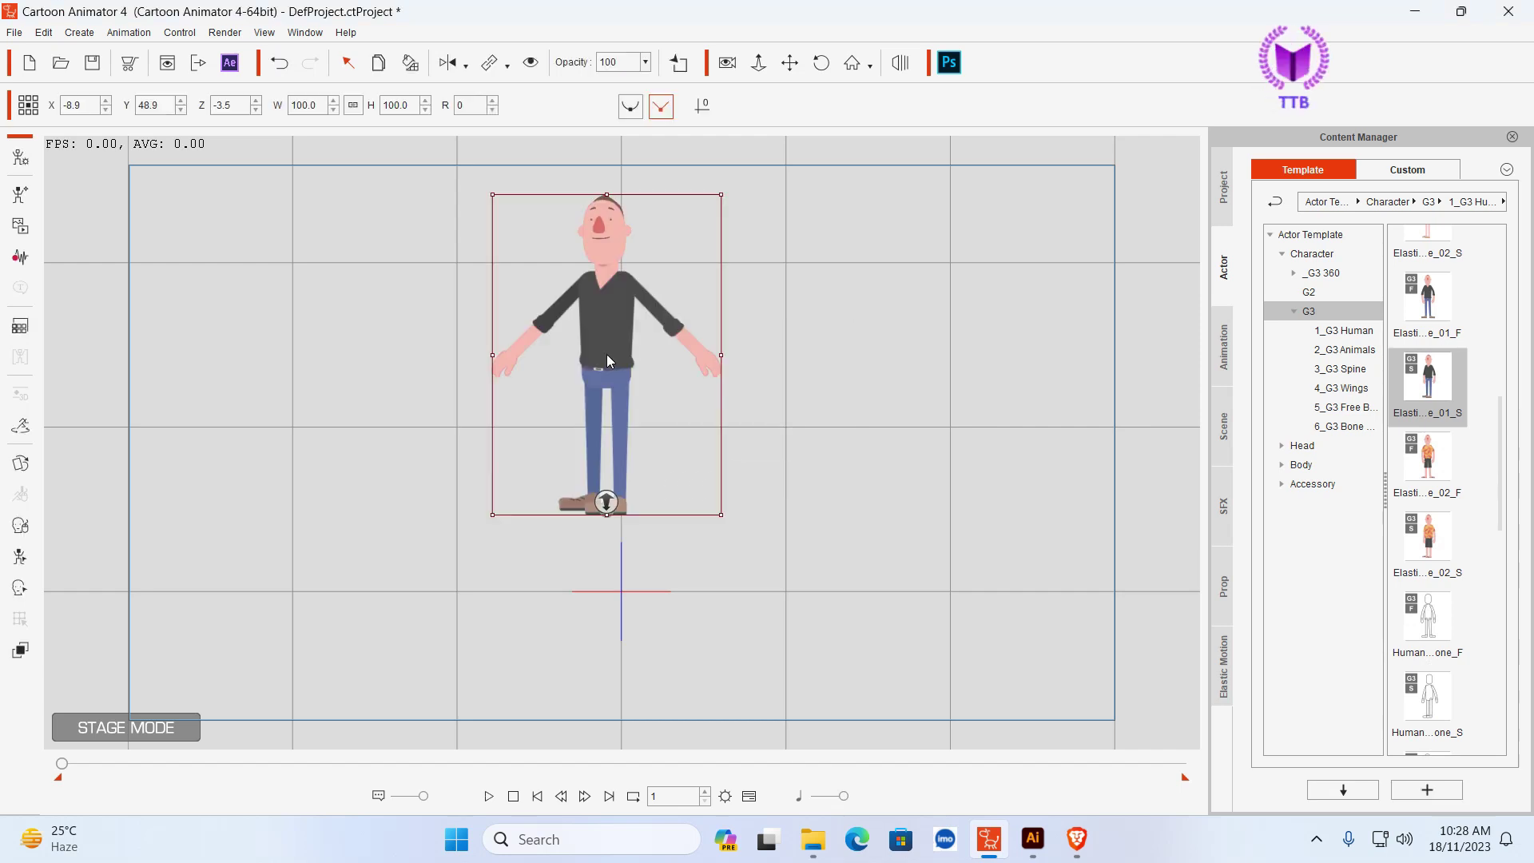
left_click_drag(607, 336, 624, 377)
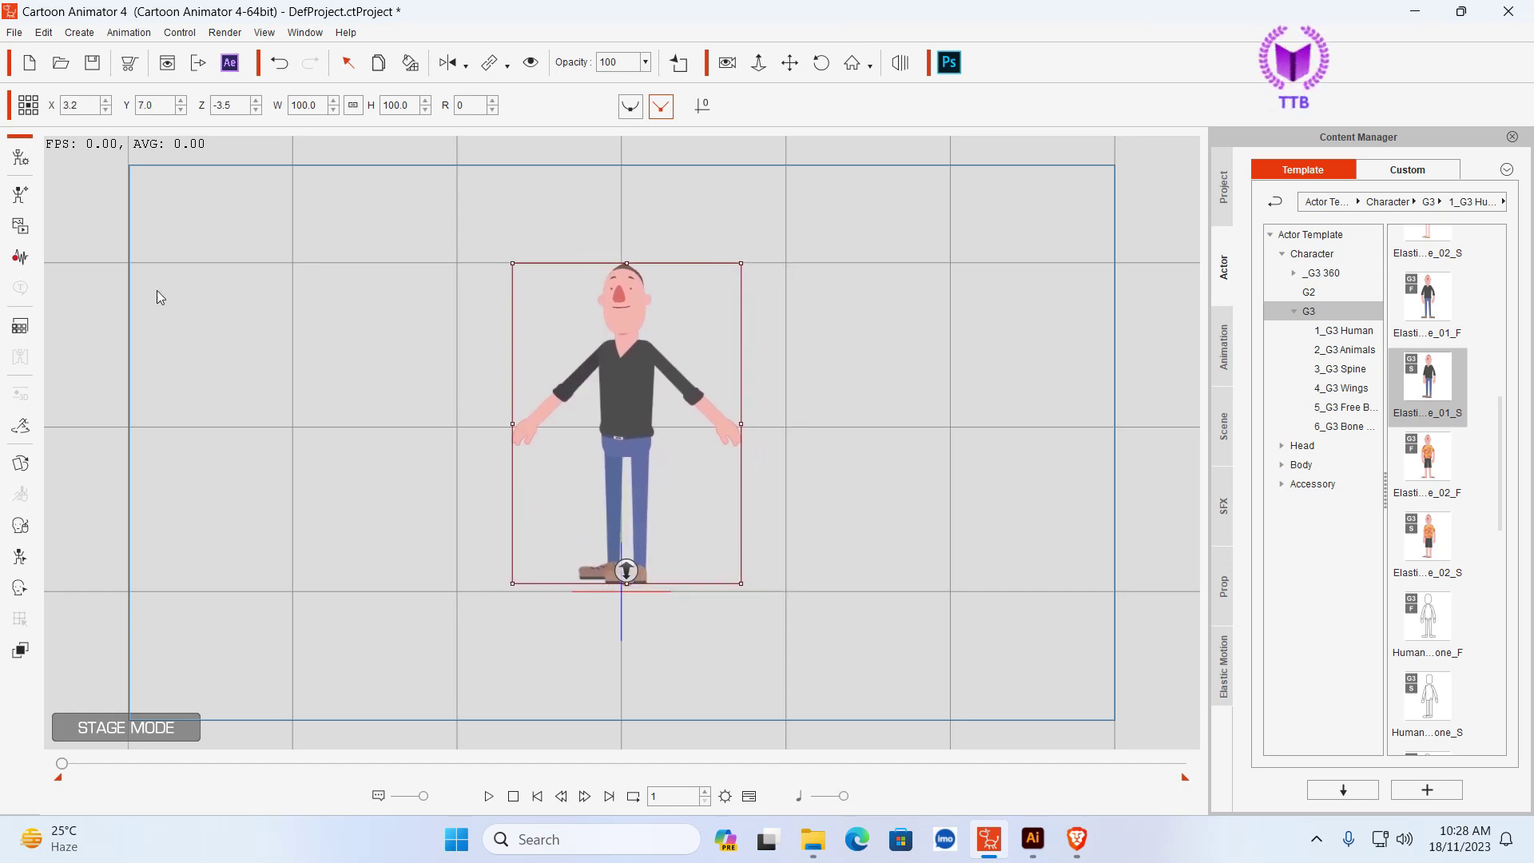
- Open the placed character in Composer mode and close the Scene Manager
left_click(19, 159)
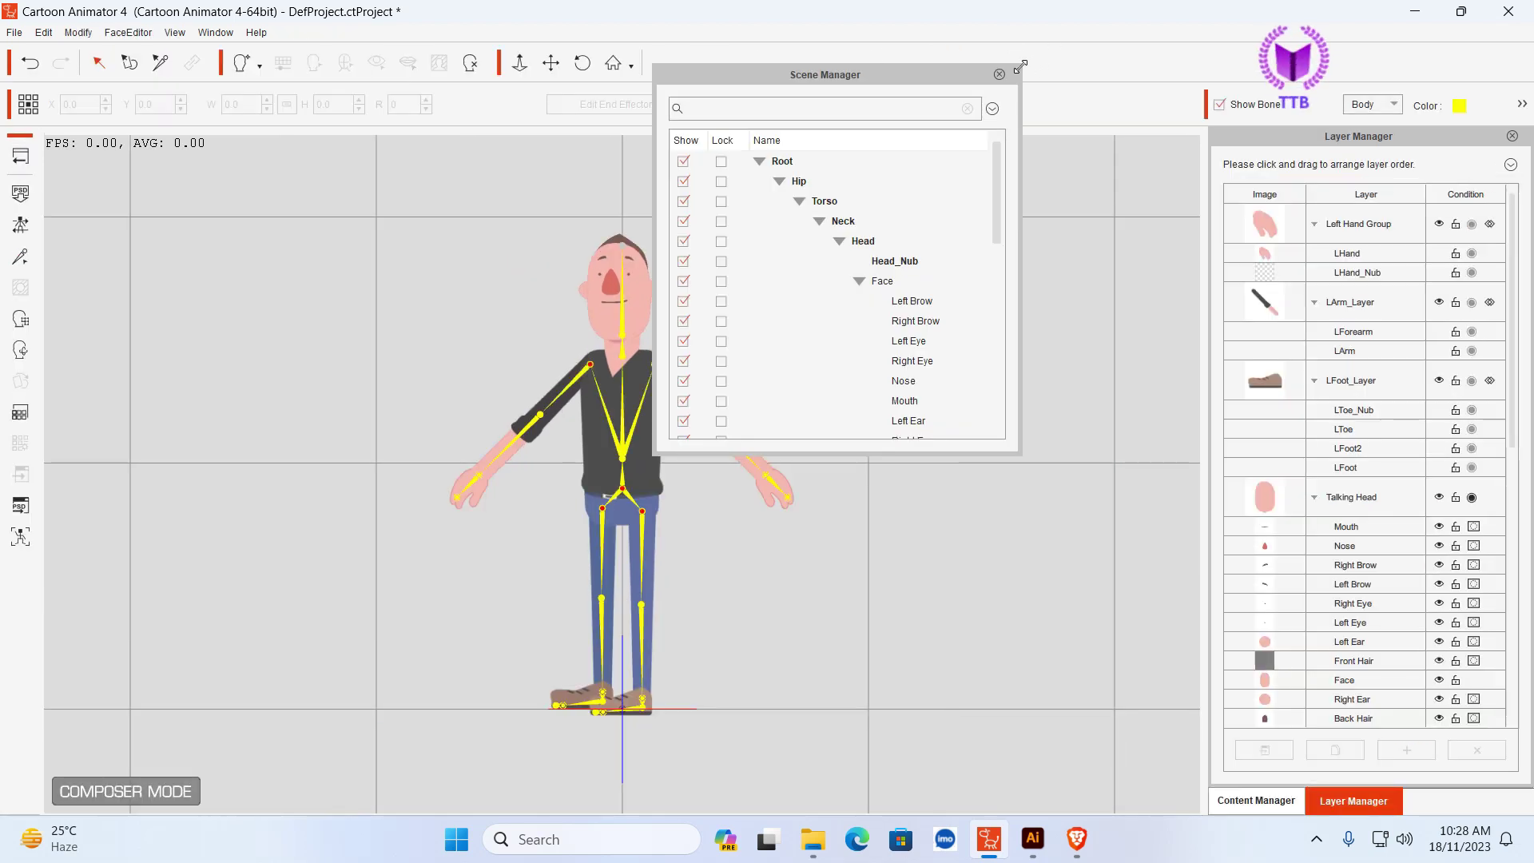
left_click(1000, 73)
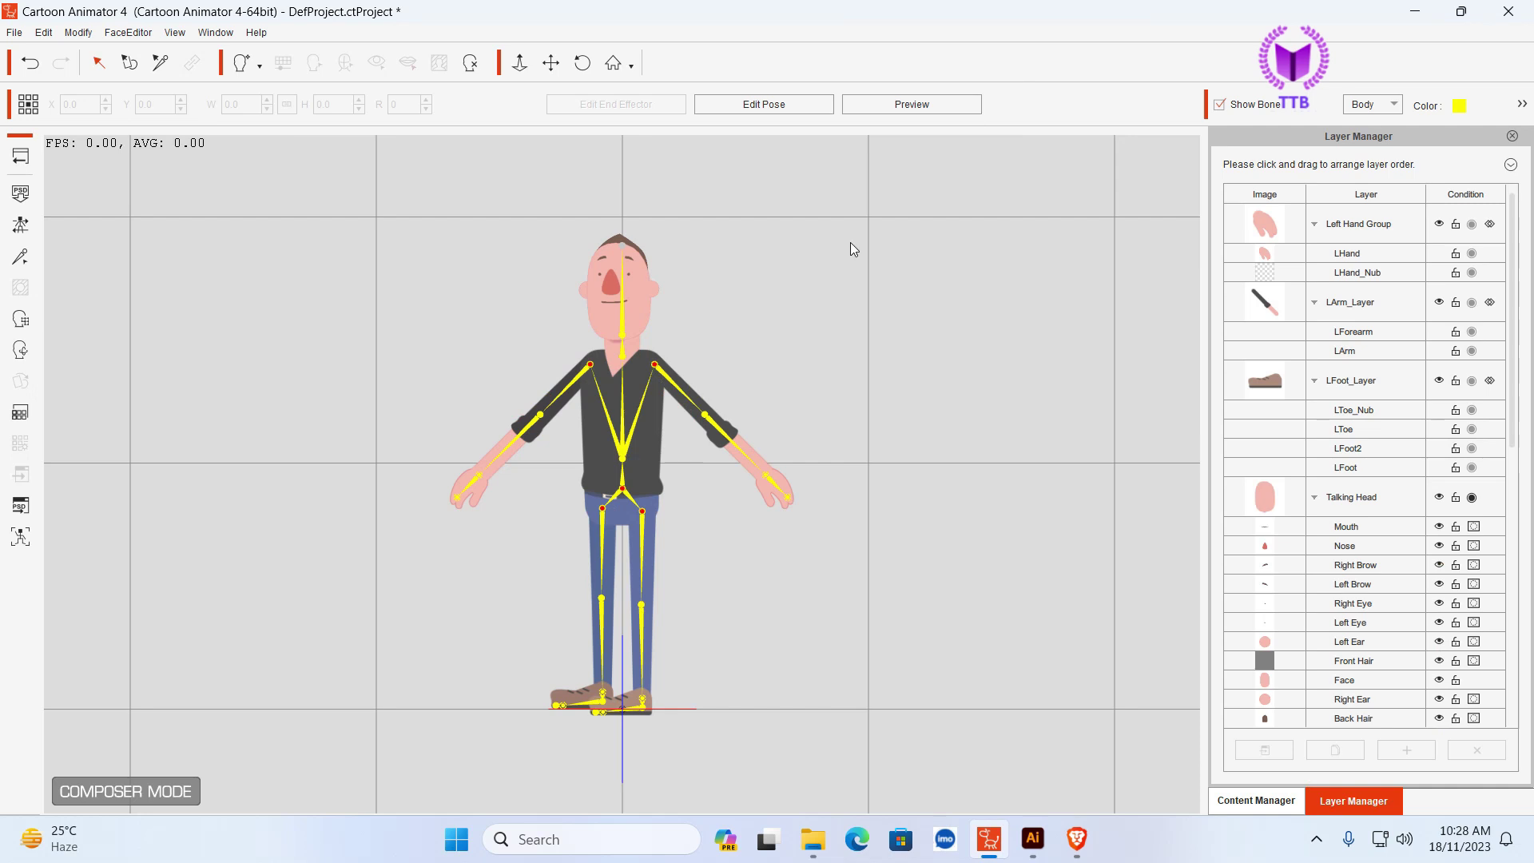
left_click(550, 64)
scroll(681, 313, "up", 2)
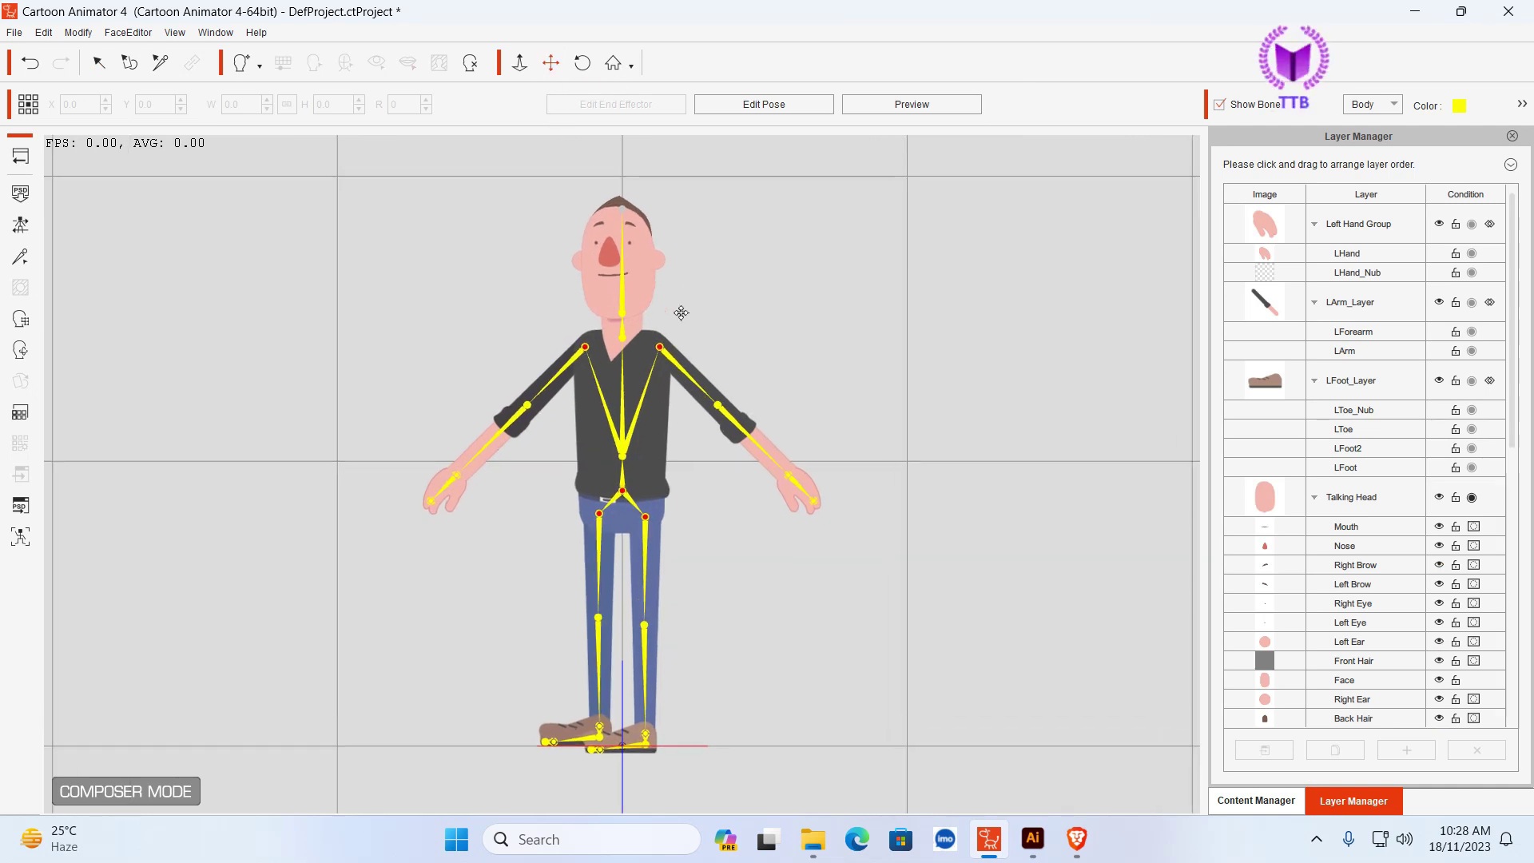
scroll(681, 312, "up", 2)
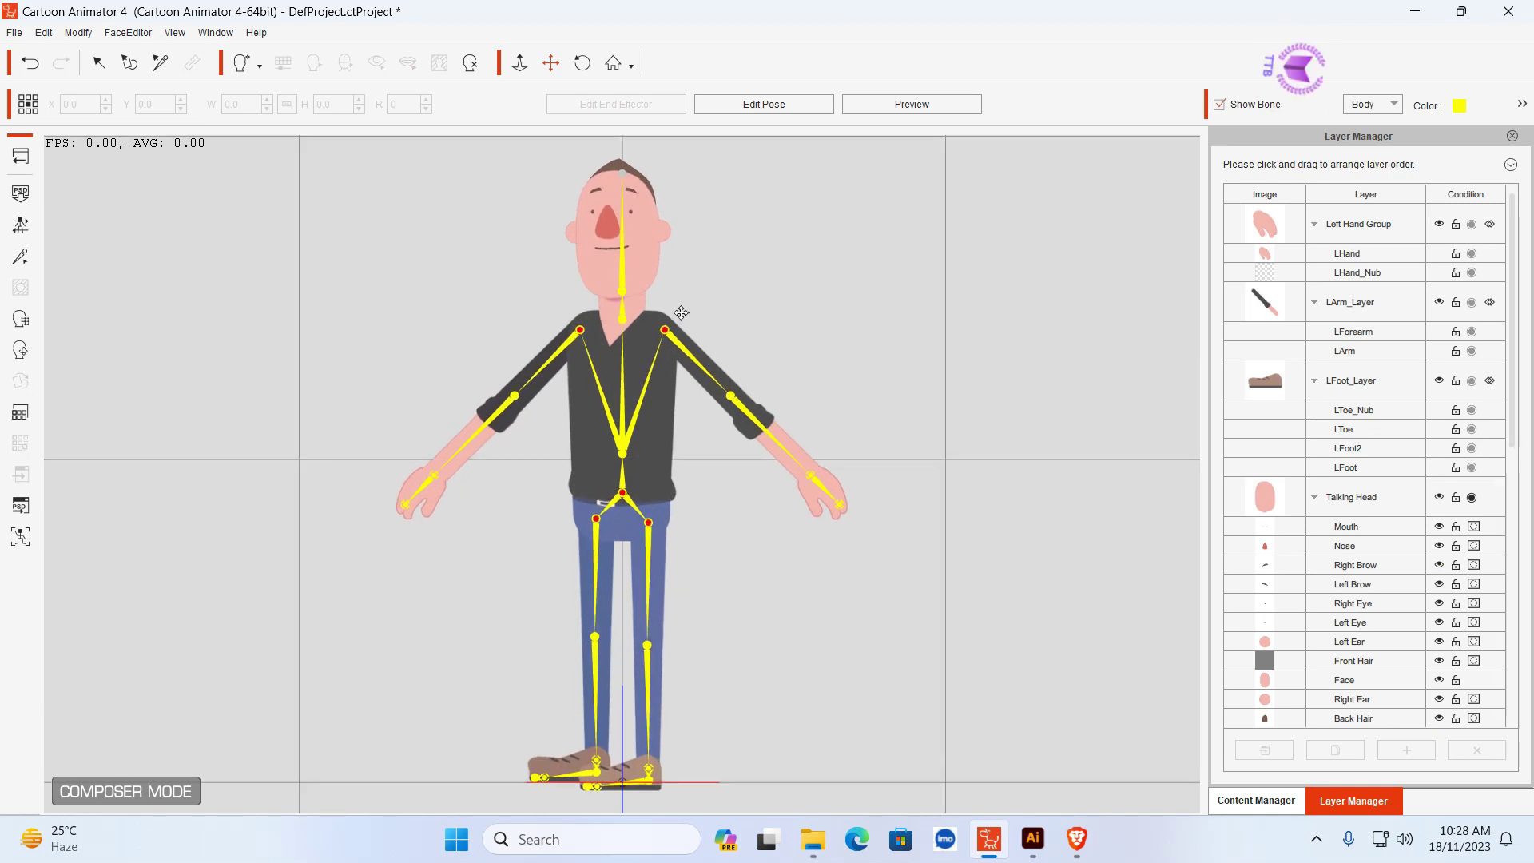
scroll(681, 313, "up", 1)
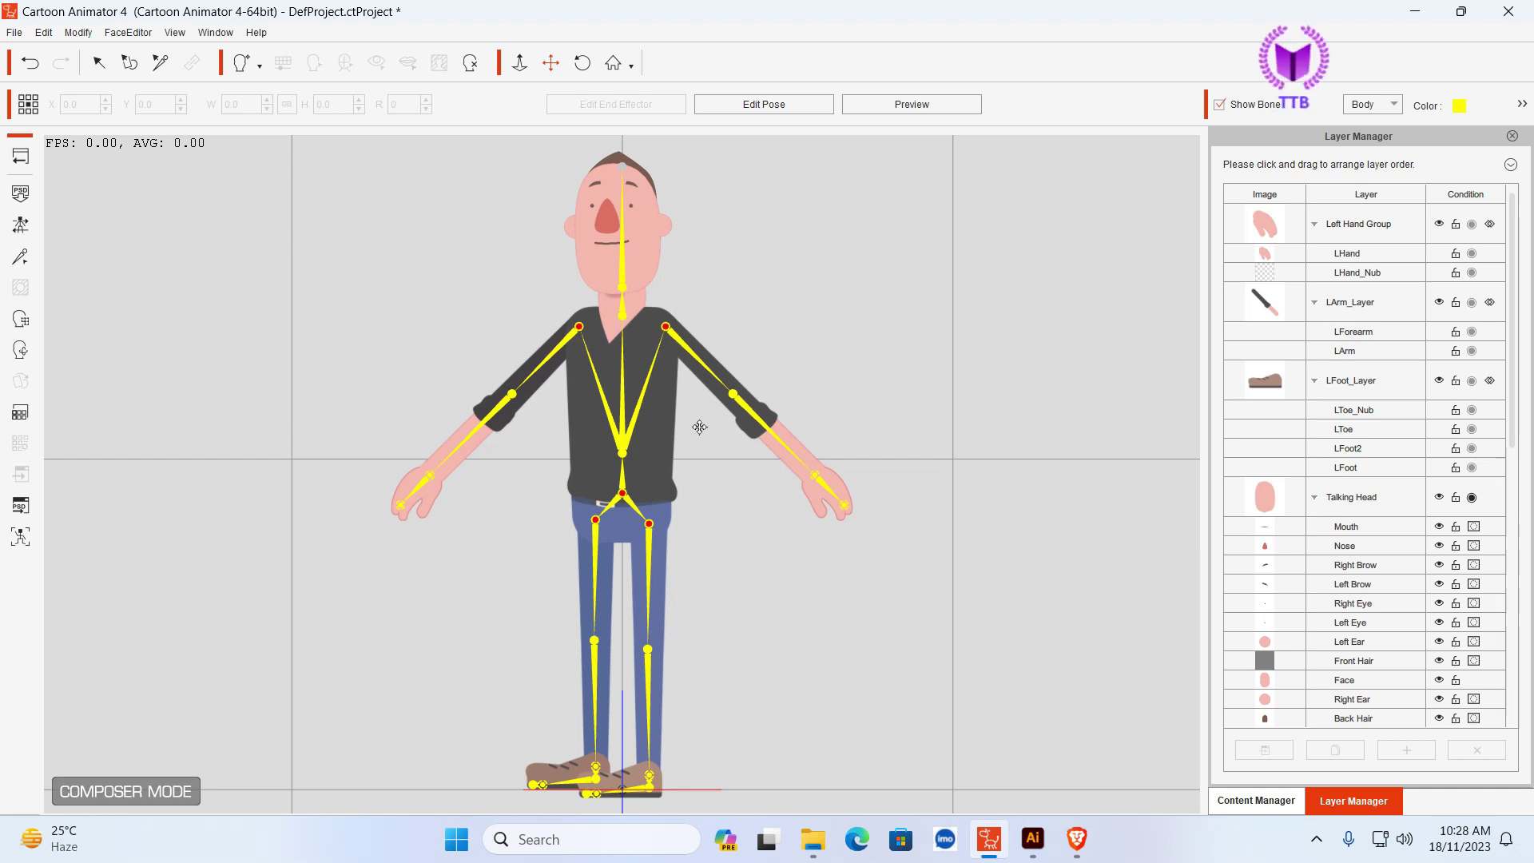
- Replace the character's torso (Hip) sprite with f body.png from the Panjabi Wear Dcument folder
left_click(669, 417)
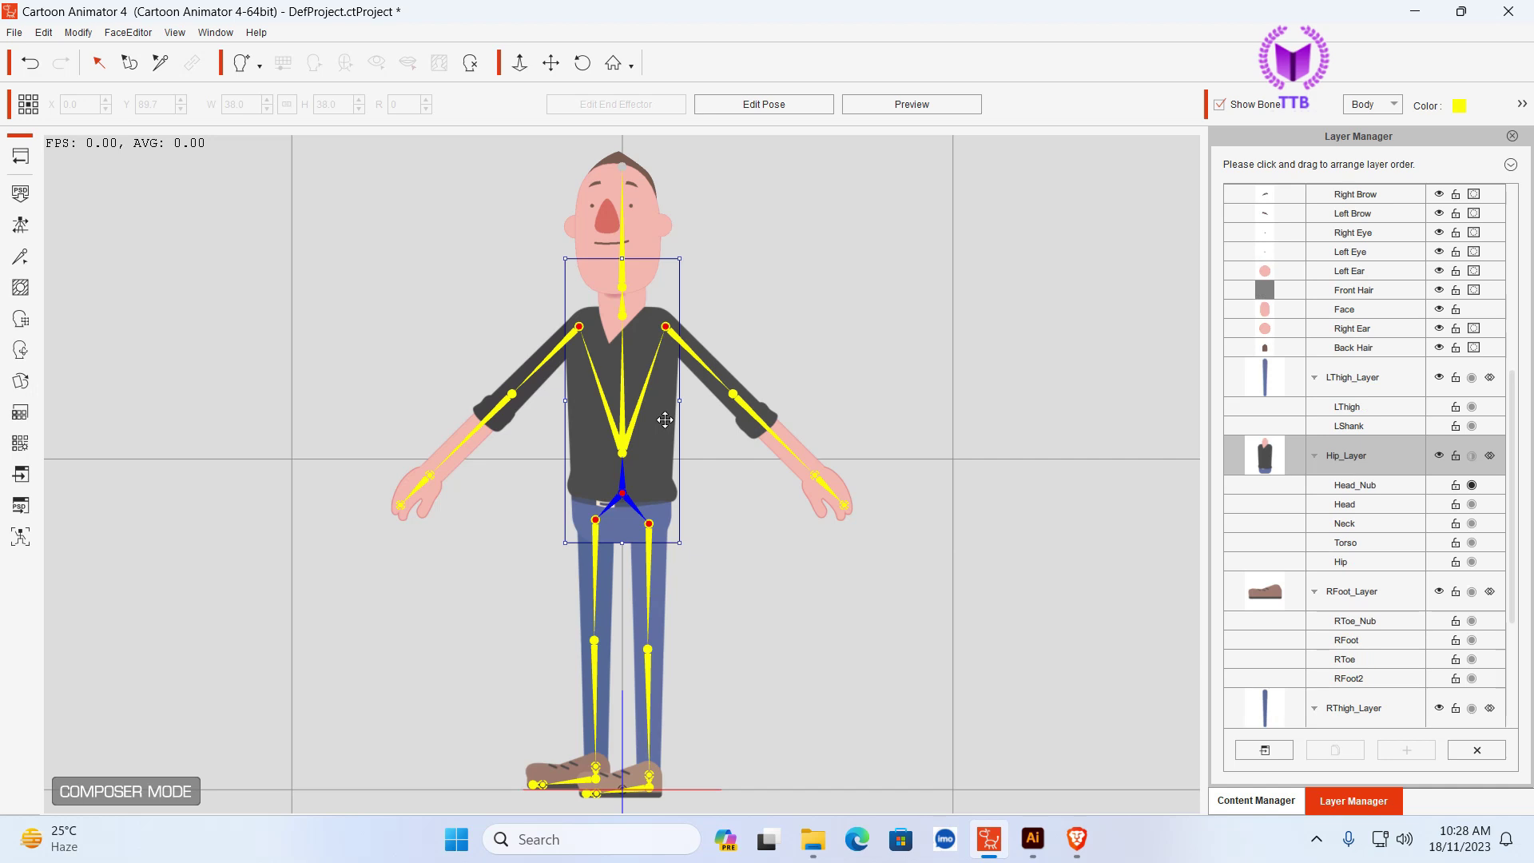
double_click(665, 420)
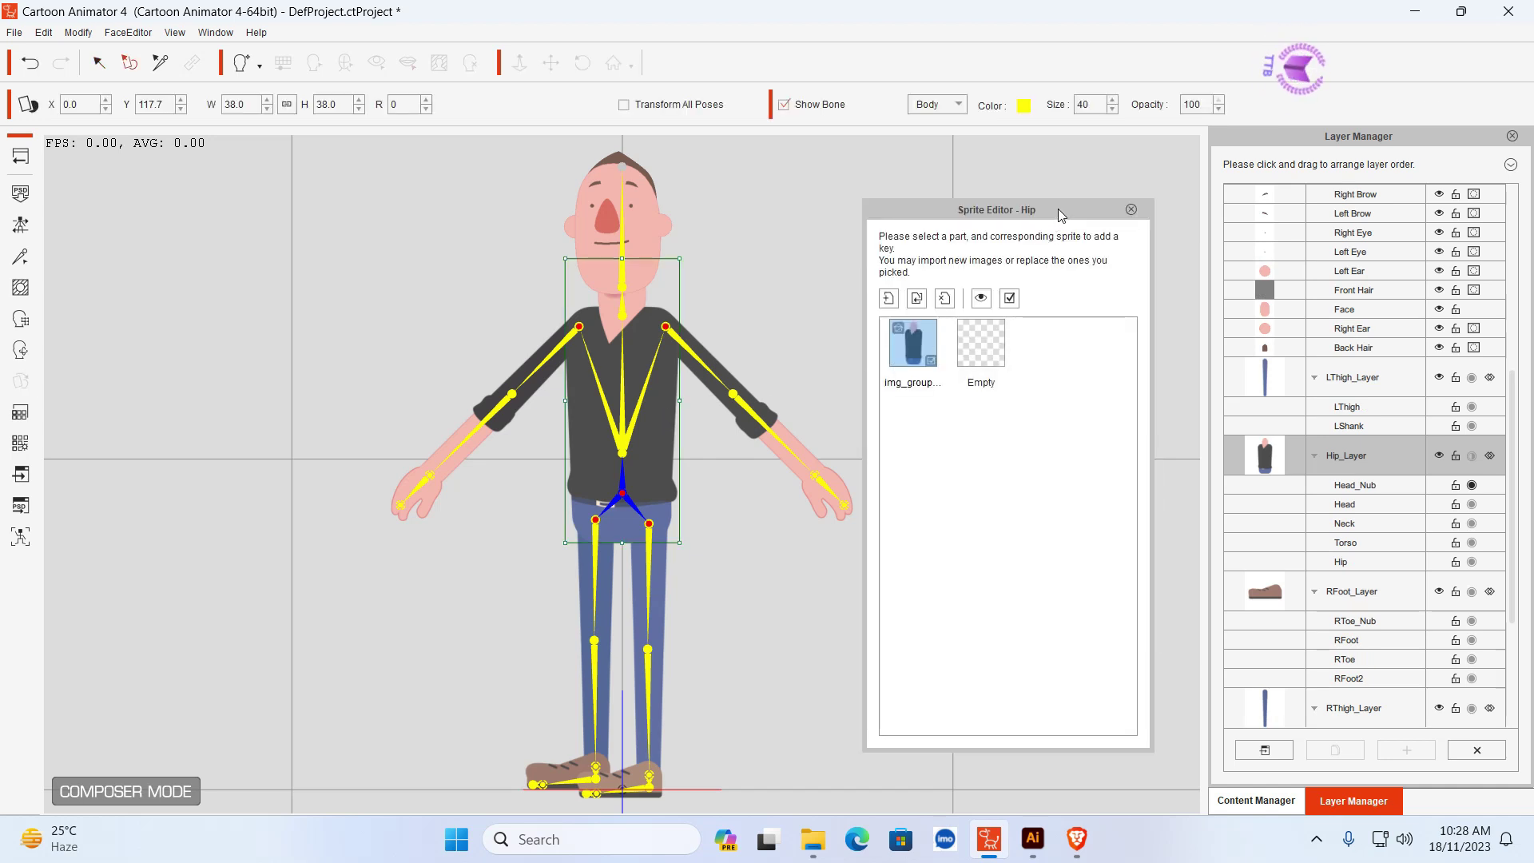
left_click_drag(1058, 209, 1053, 256)
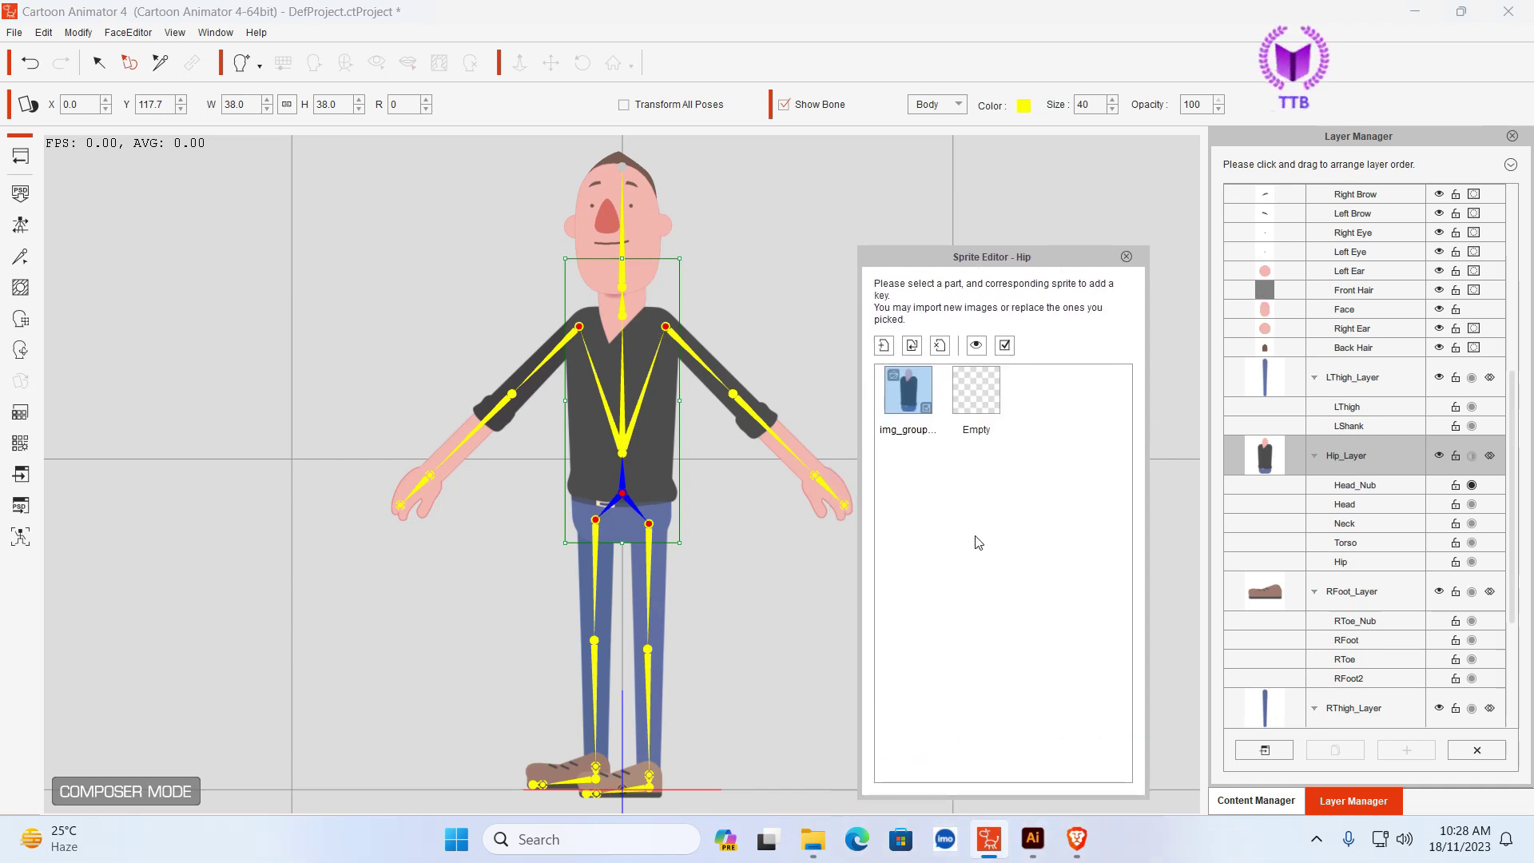
left_click(912, 345)
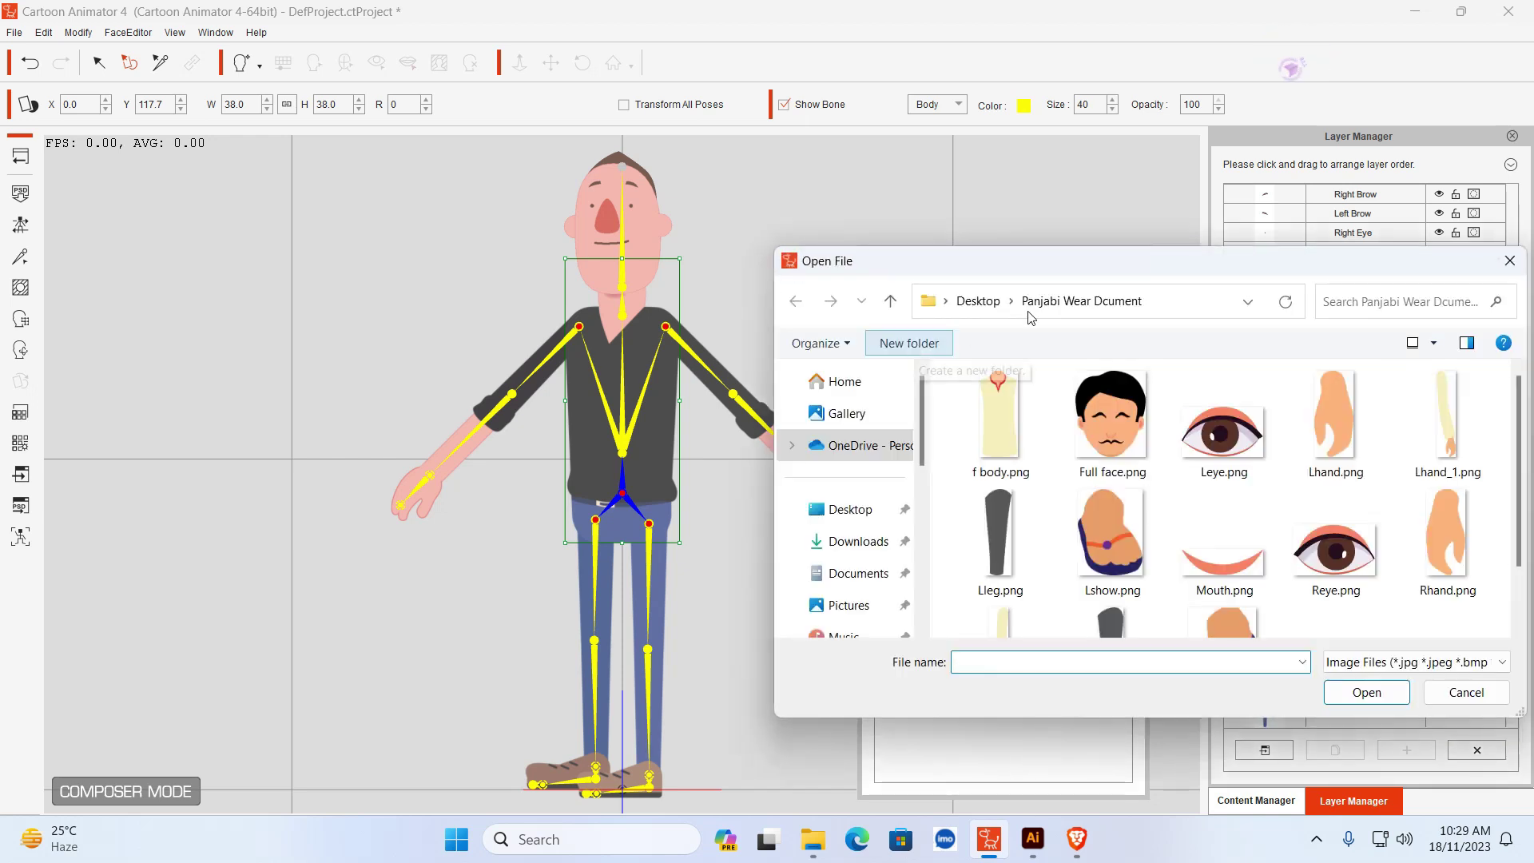
left_click_drag(1120, 253, 1097, 219)
left_click(970, 352)
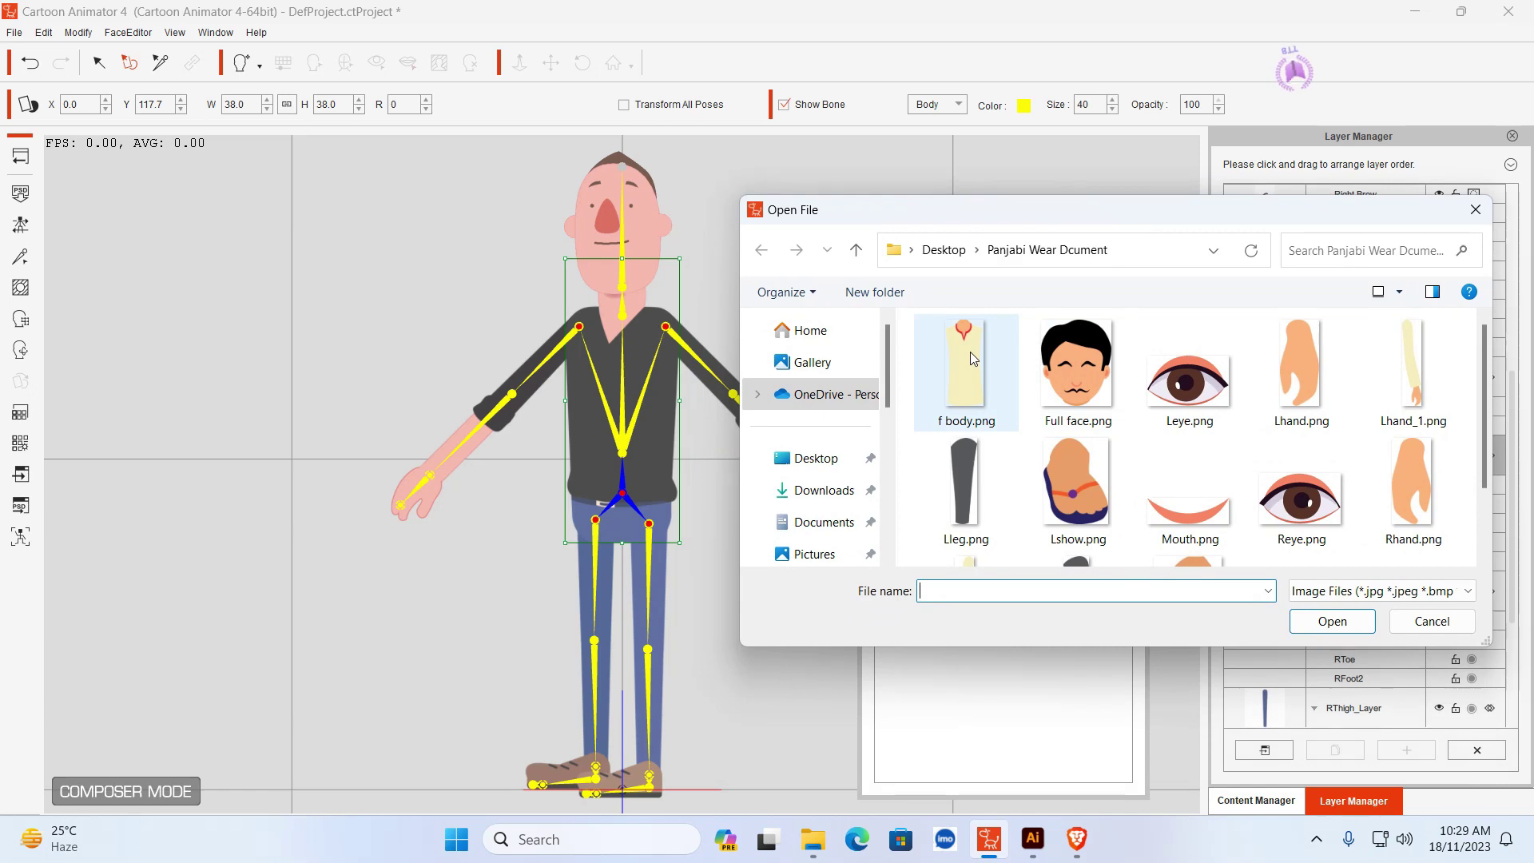
left_click(1333, 620)
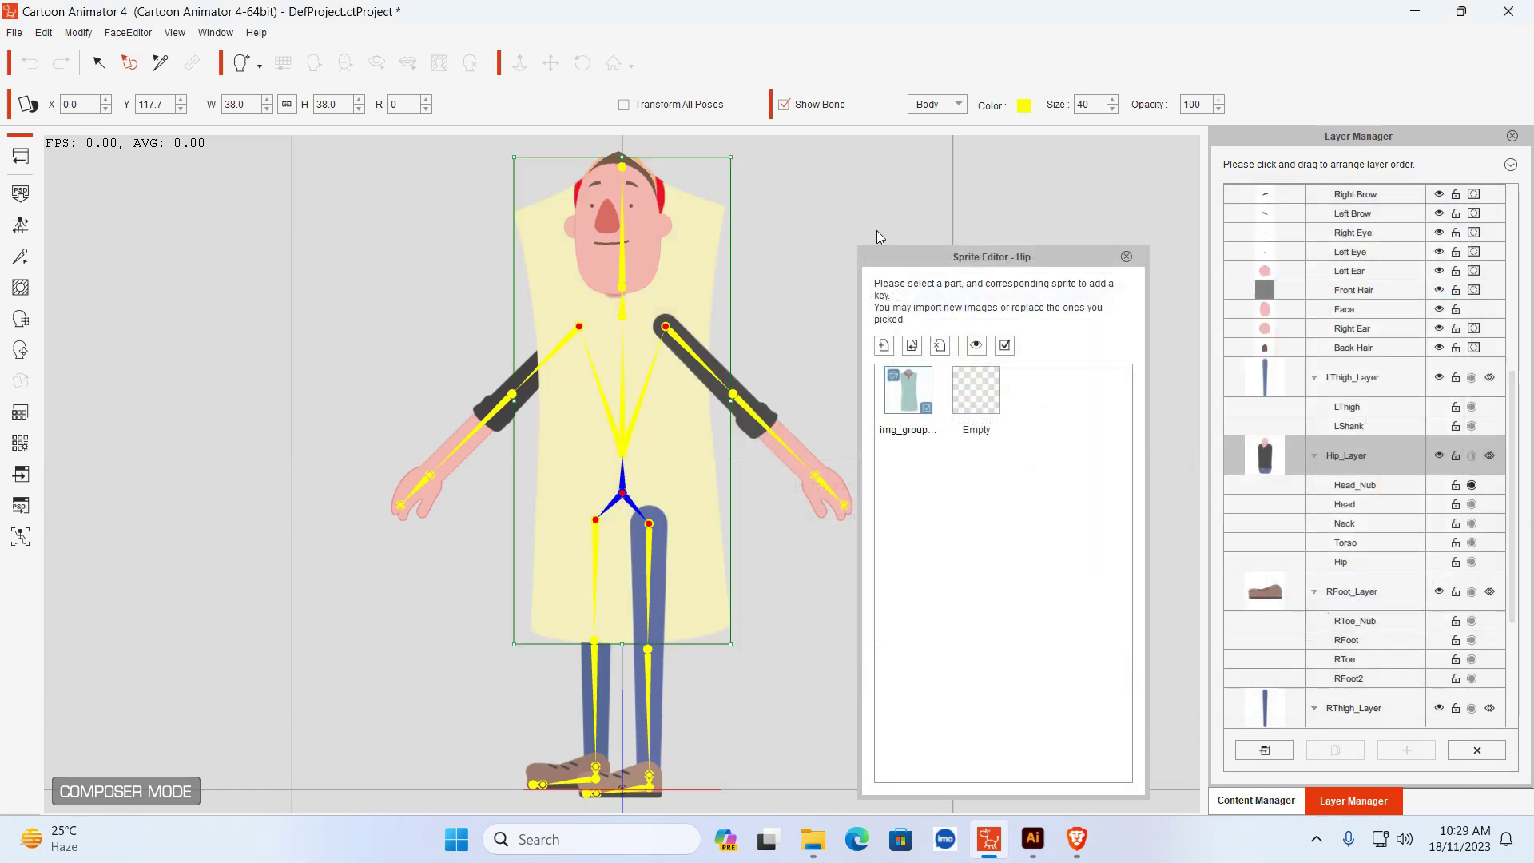
- Scale the tunic body sprite to about W 22.5, H 19.9 and fit it below the neck at about X -0.5, Y 112.8
left_click_drag(1095, 256, 1244, 201)
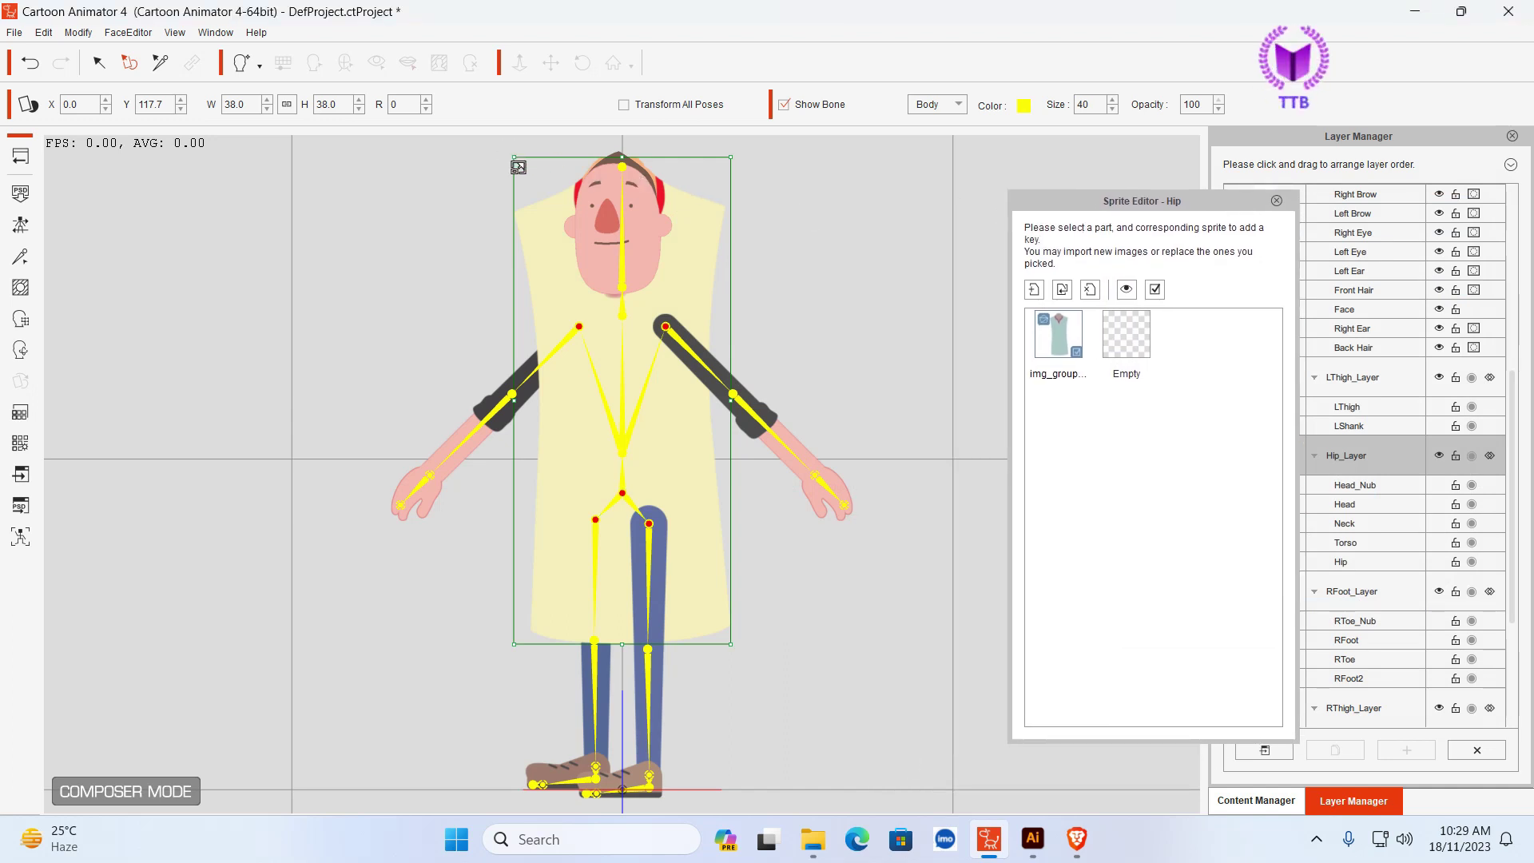
left_click_drag(512, 156, 555, 279)
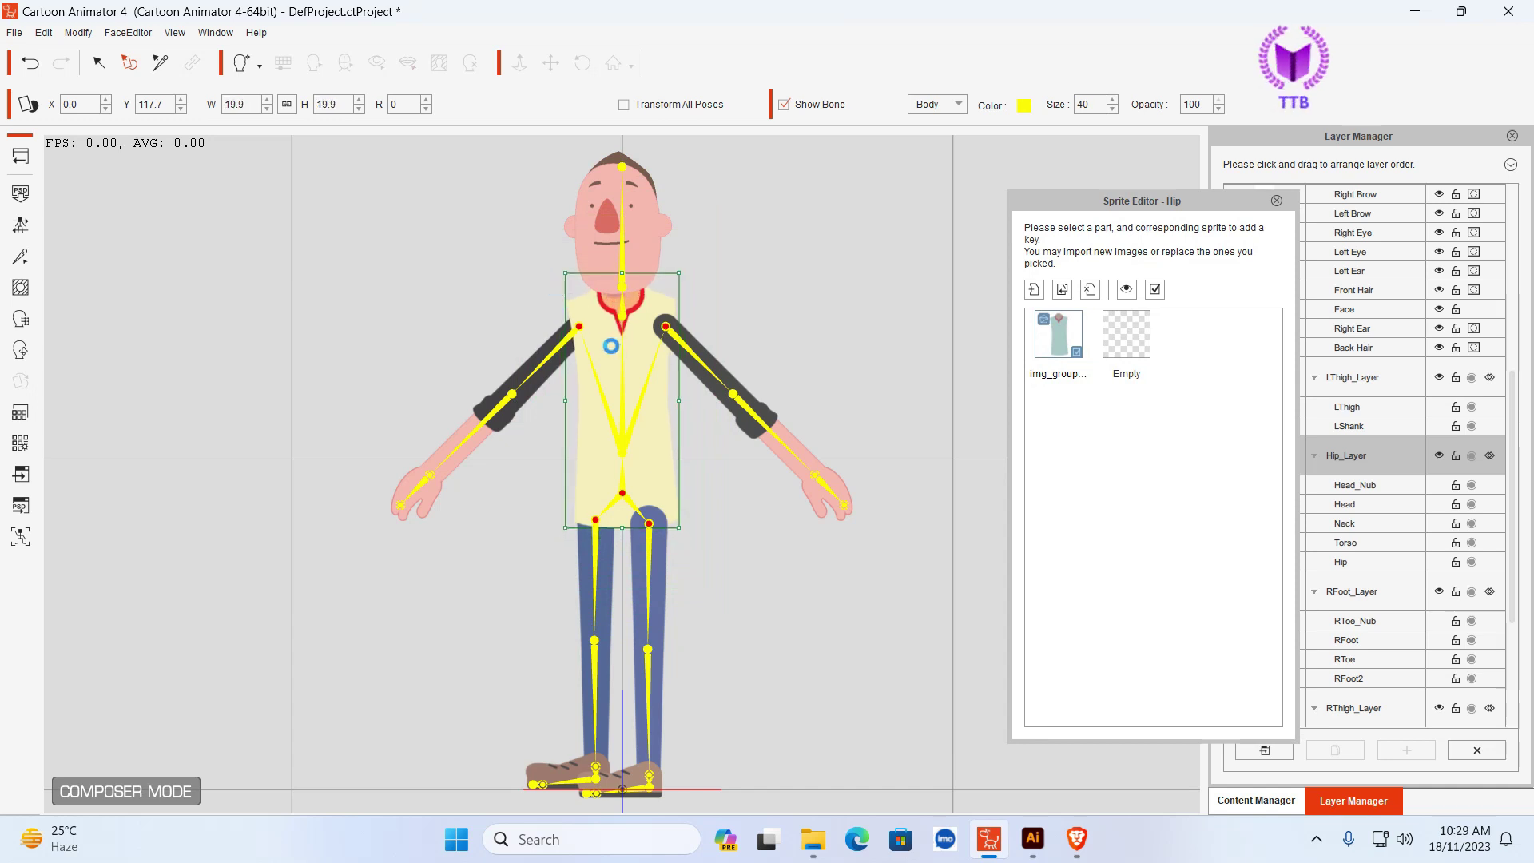
left_click_drag(610, 342, 609, 352)
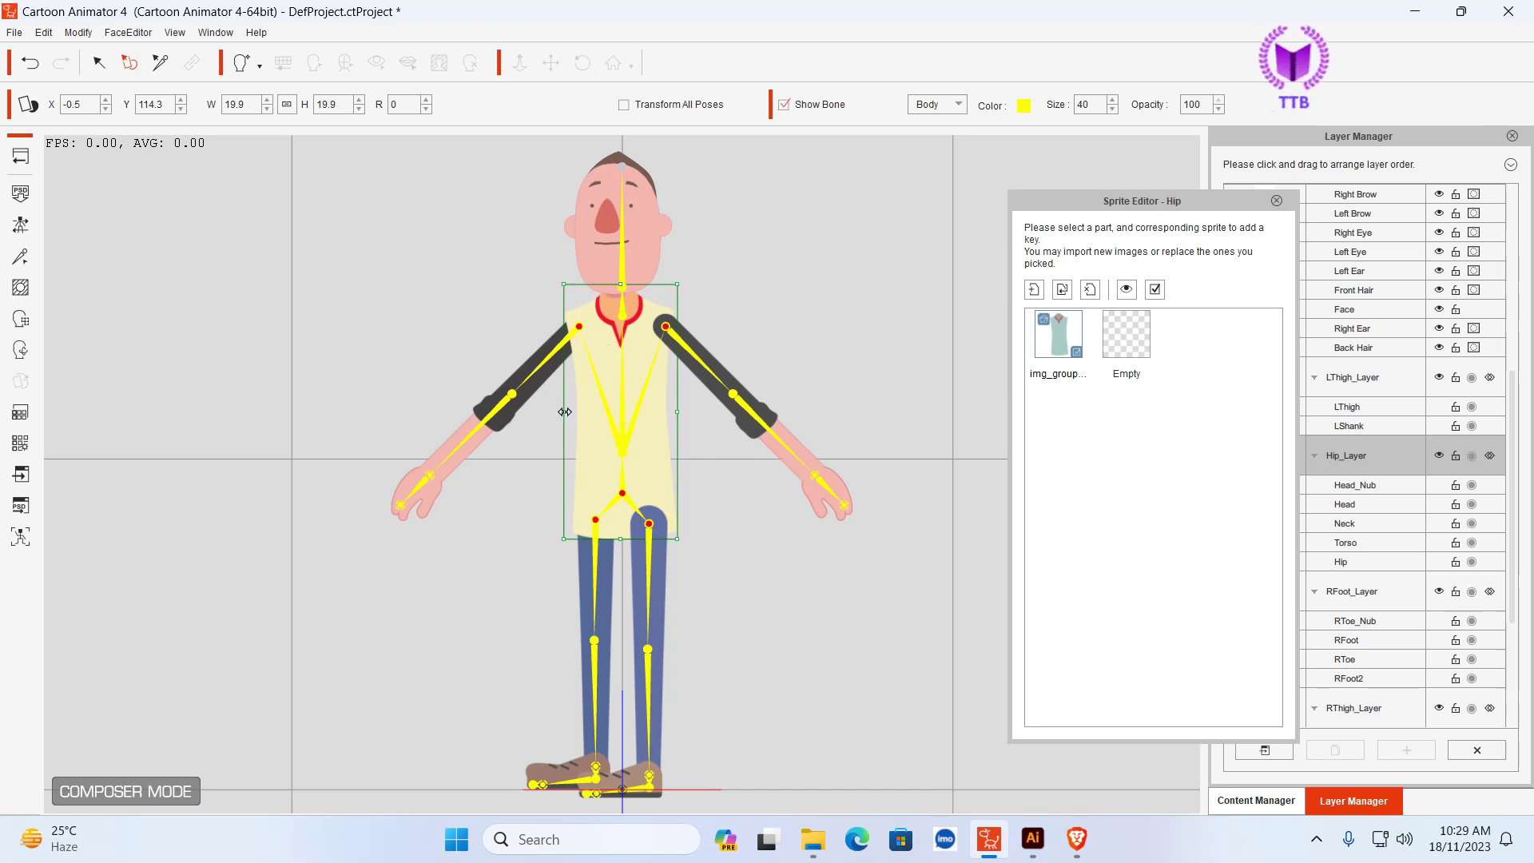
left_click_drag(563, 412, 561, 412)
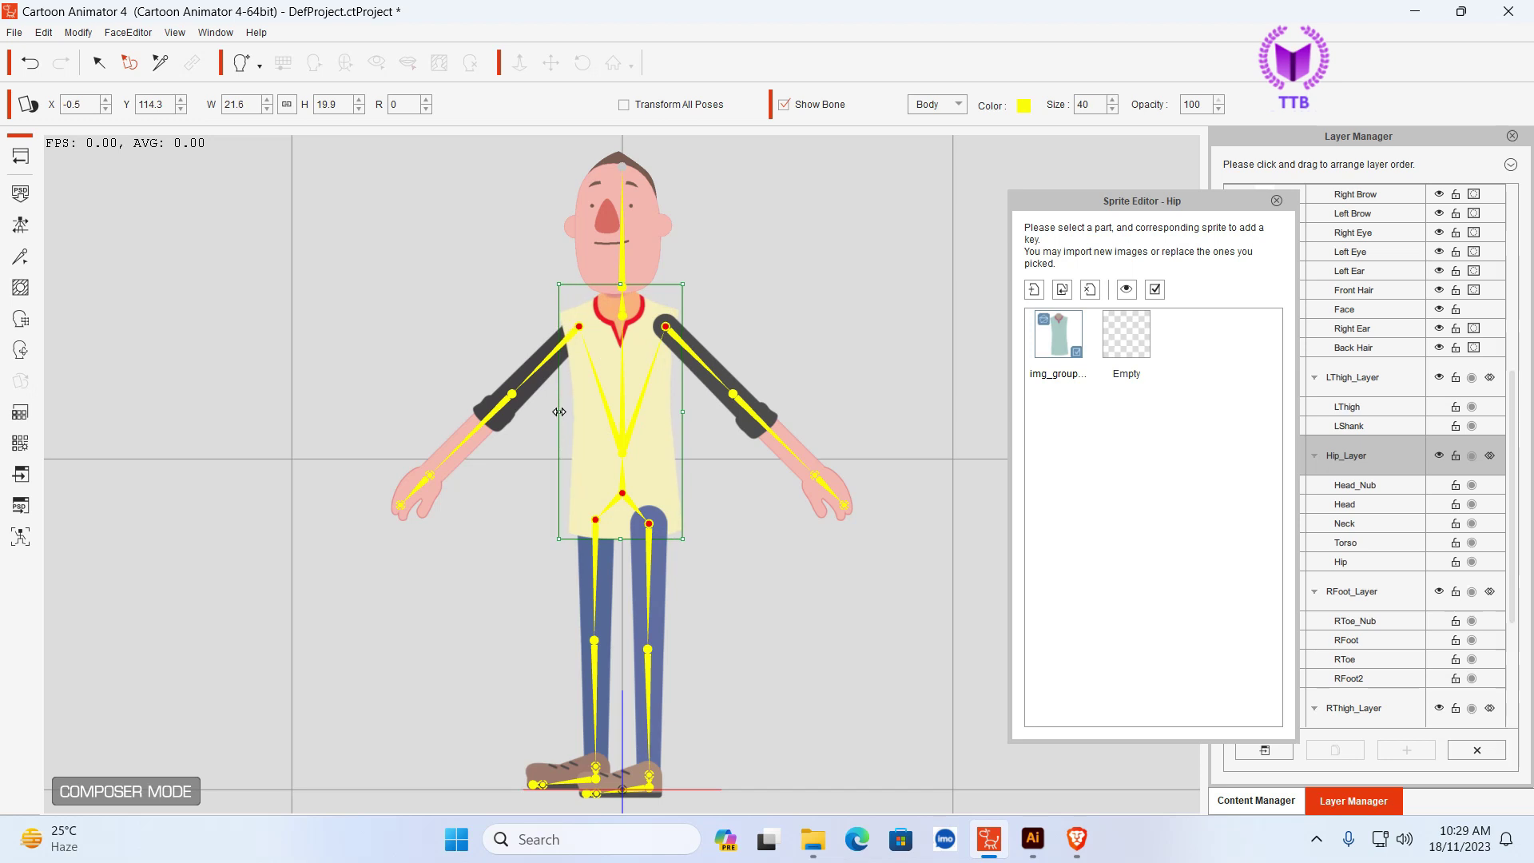
left_click_drag(560, 411, 559, 411)
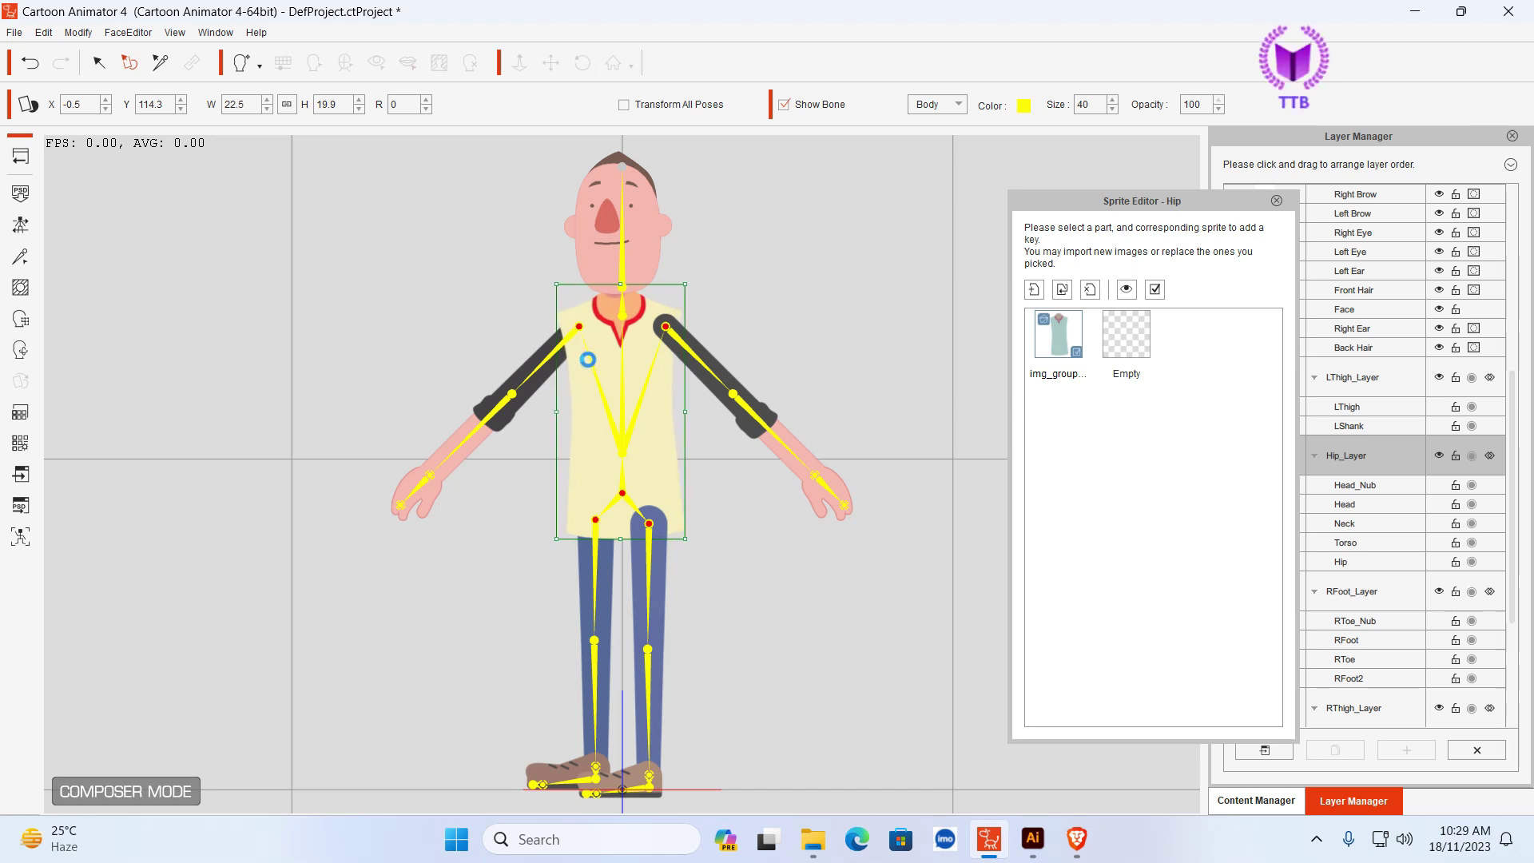
left_click_drag(601, 344, 601, 349)
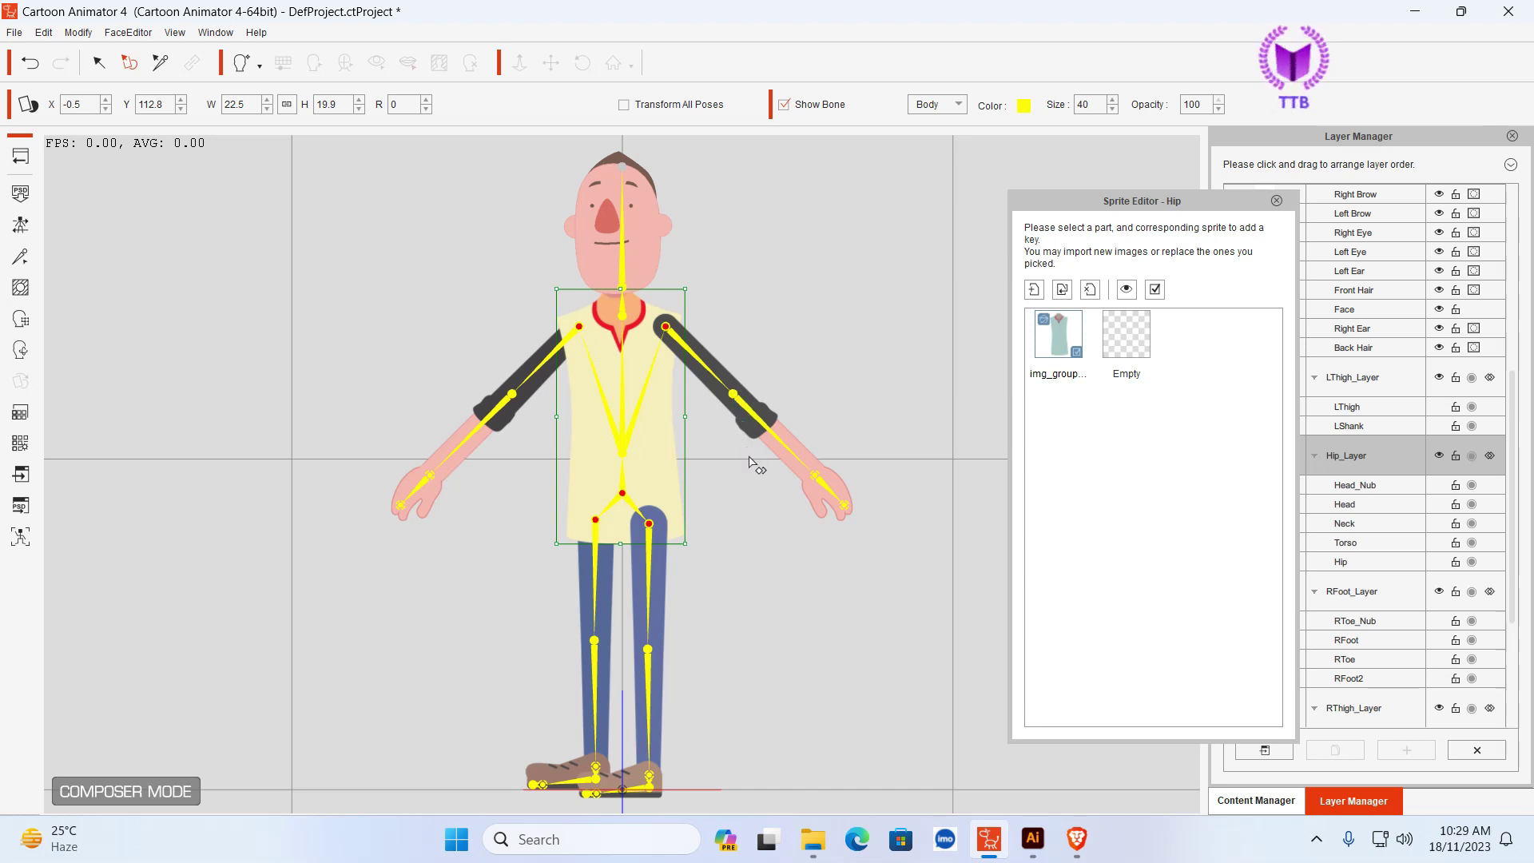
- Replace the LArm sprite with Lhand_1.png from the Panjabi Wear Dcument folder
left_click(751, 431)
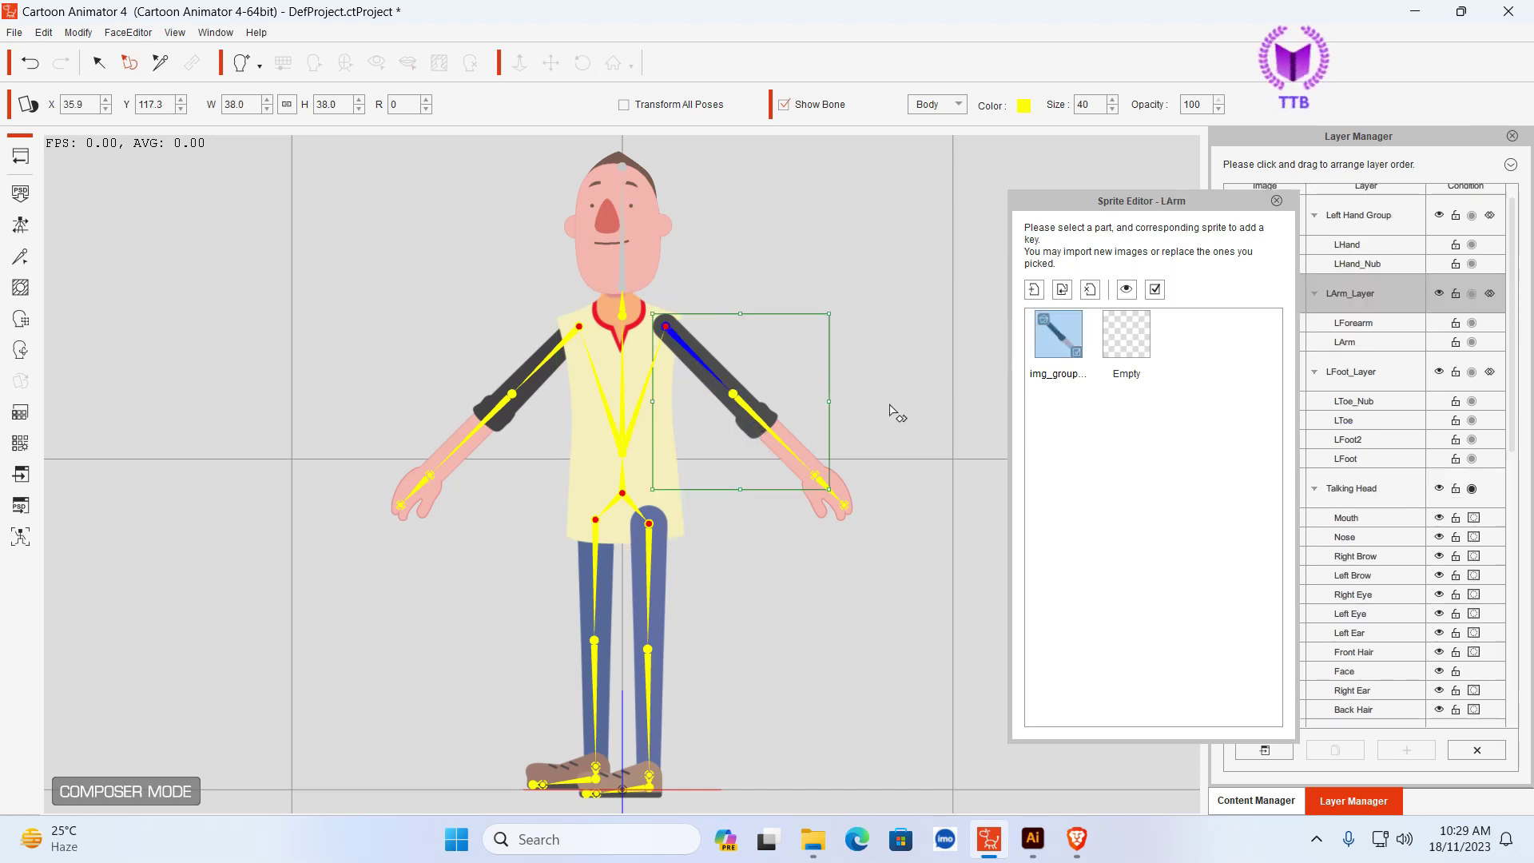
left_click(1063, 291)
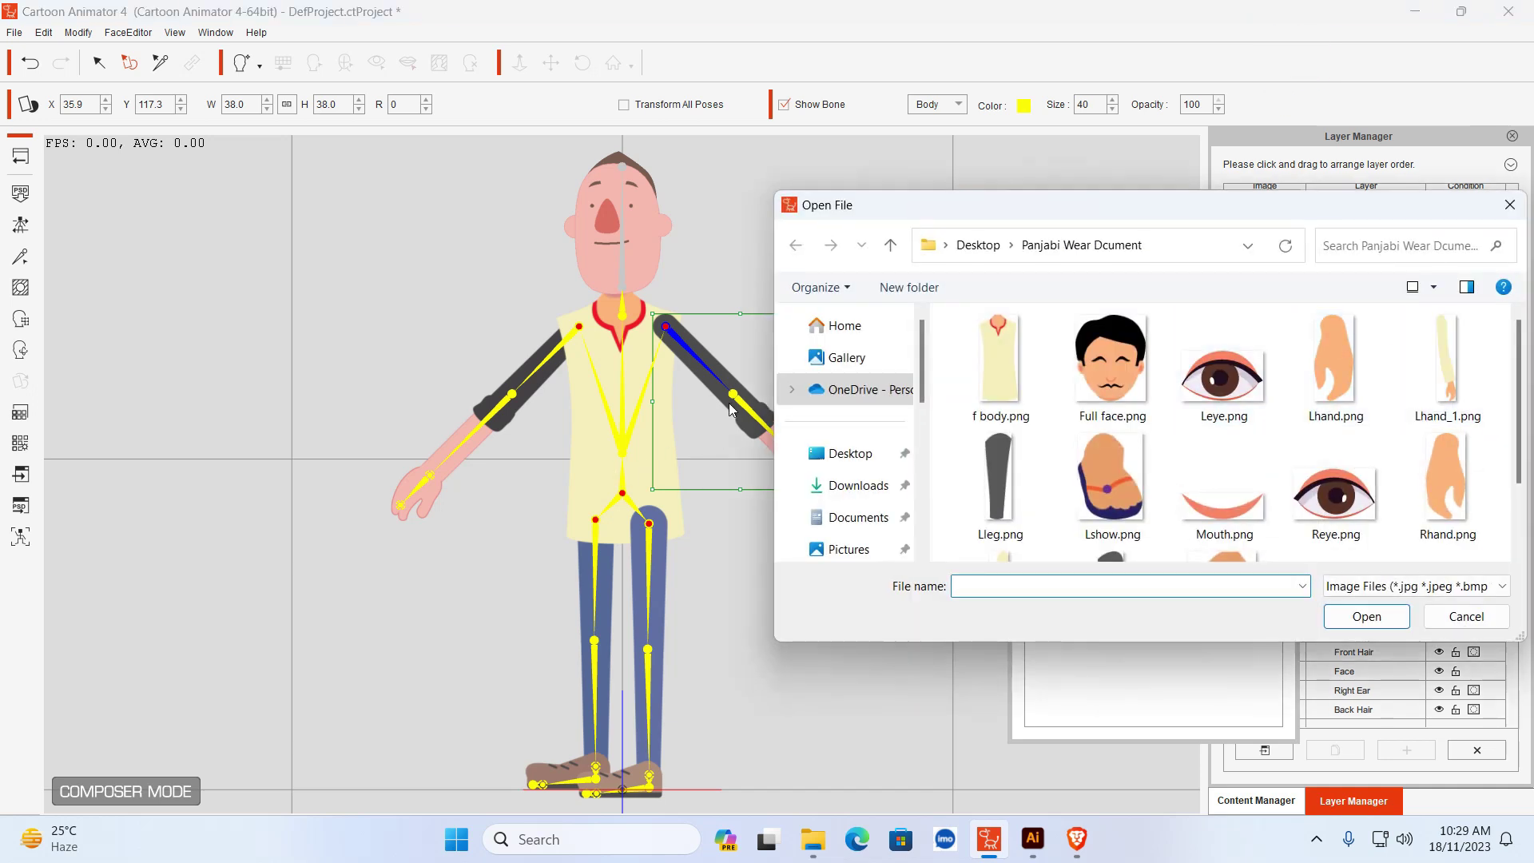
left_click(1448, 368)
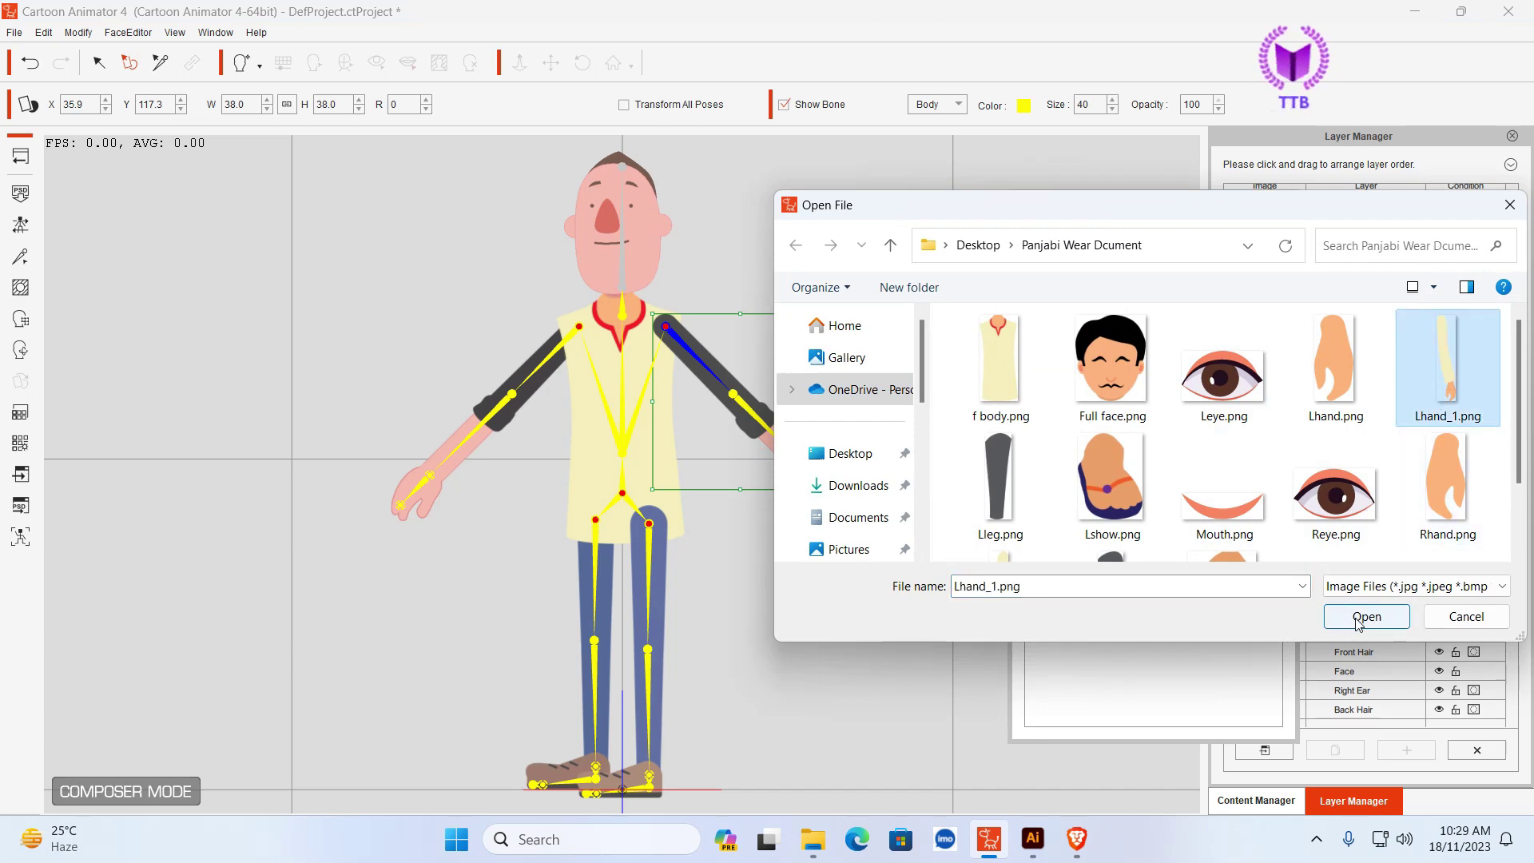
left_click(1366, 617)
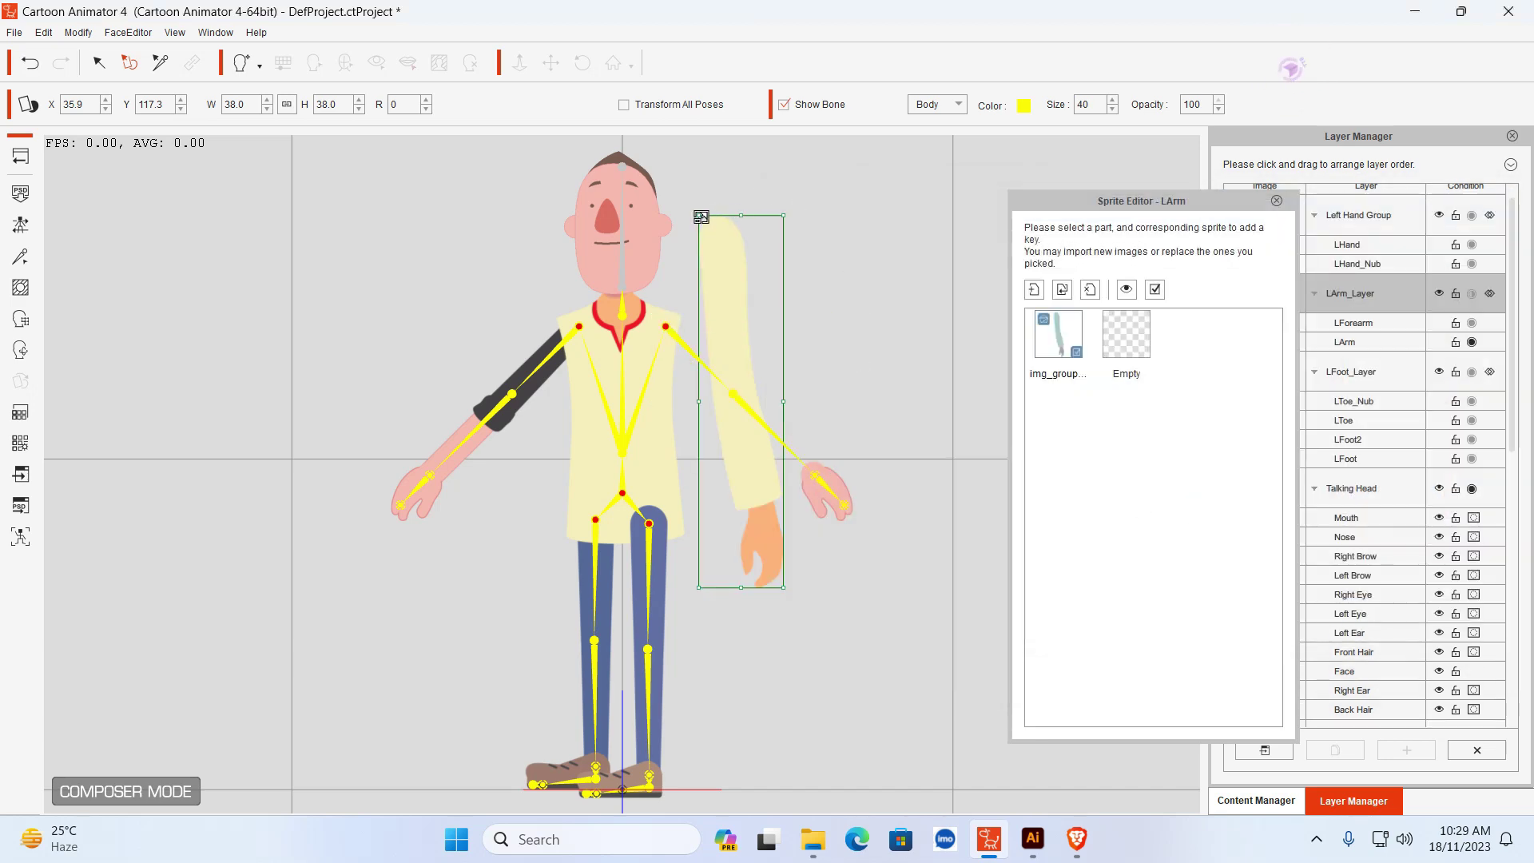
- Scale the LArm sprite to about 27.1, rotate it to about 340 and fit it at the shoulder at about X 33.0, Y 107.4
left_click_drag(704, 220, 722, 267)
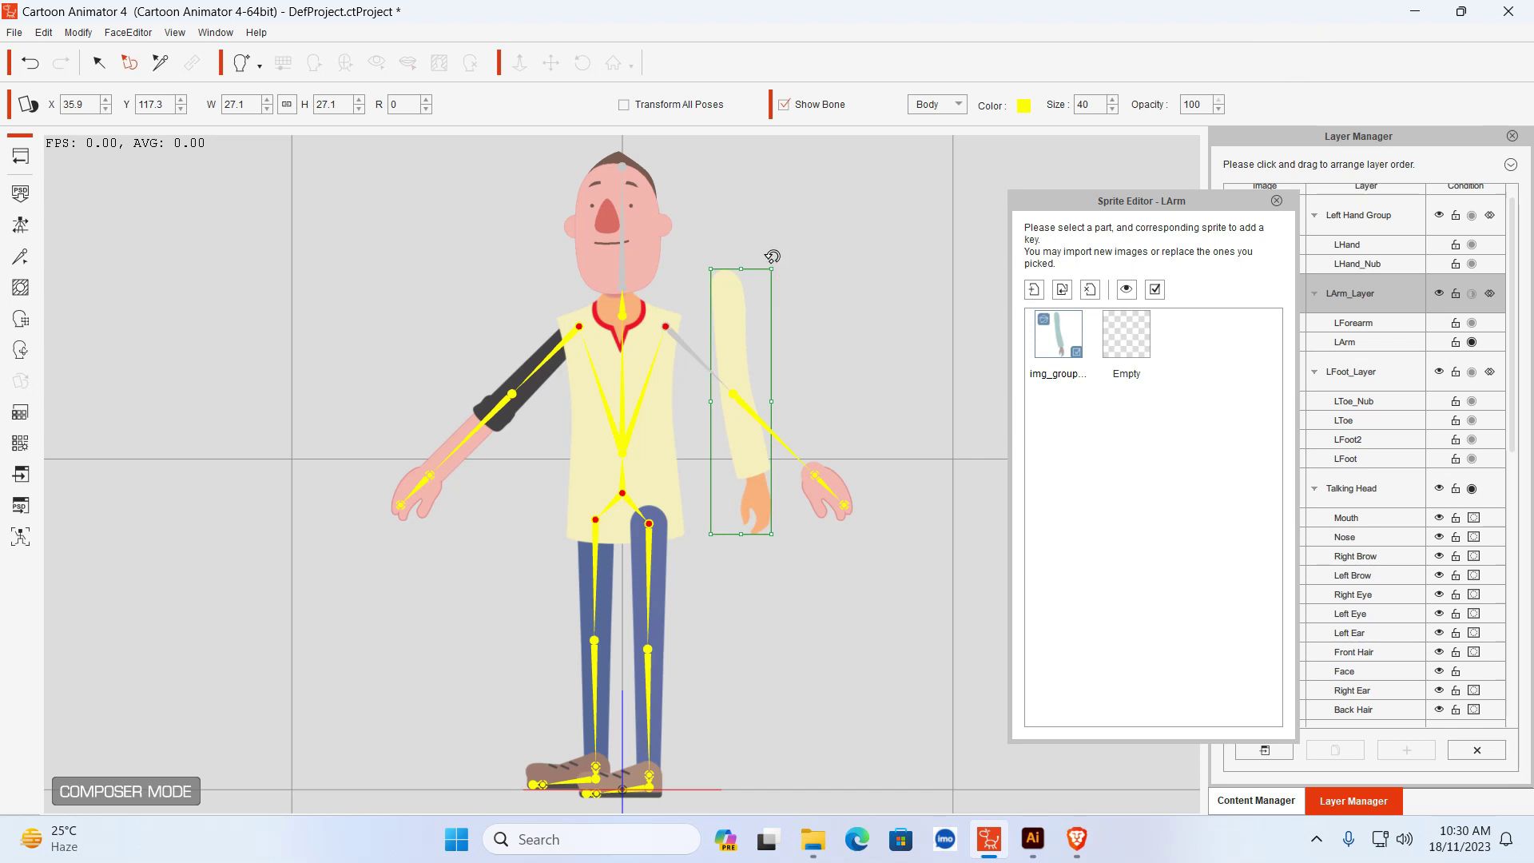
left_click_drag(773, 258, 696, 327)
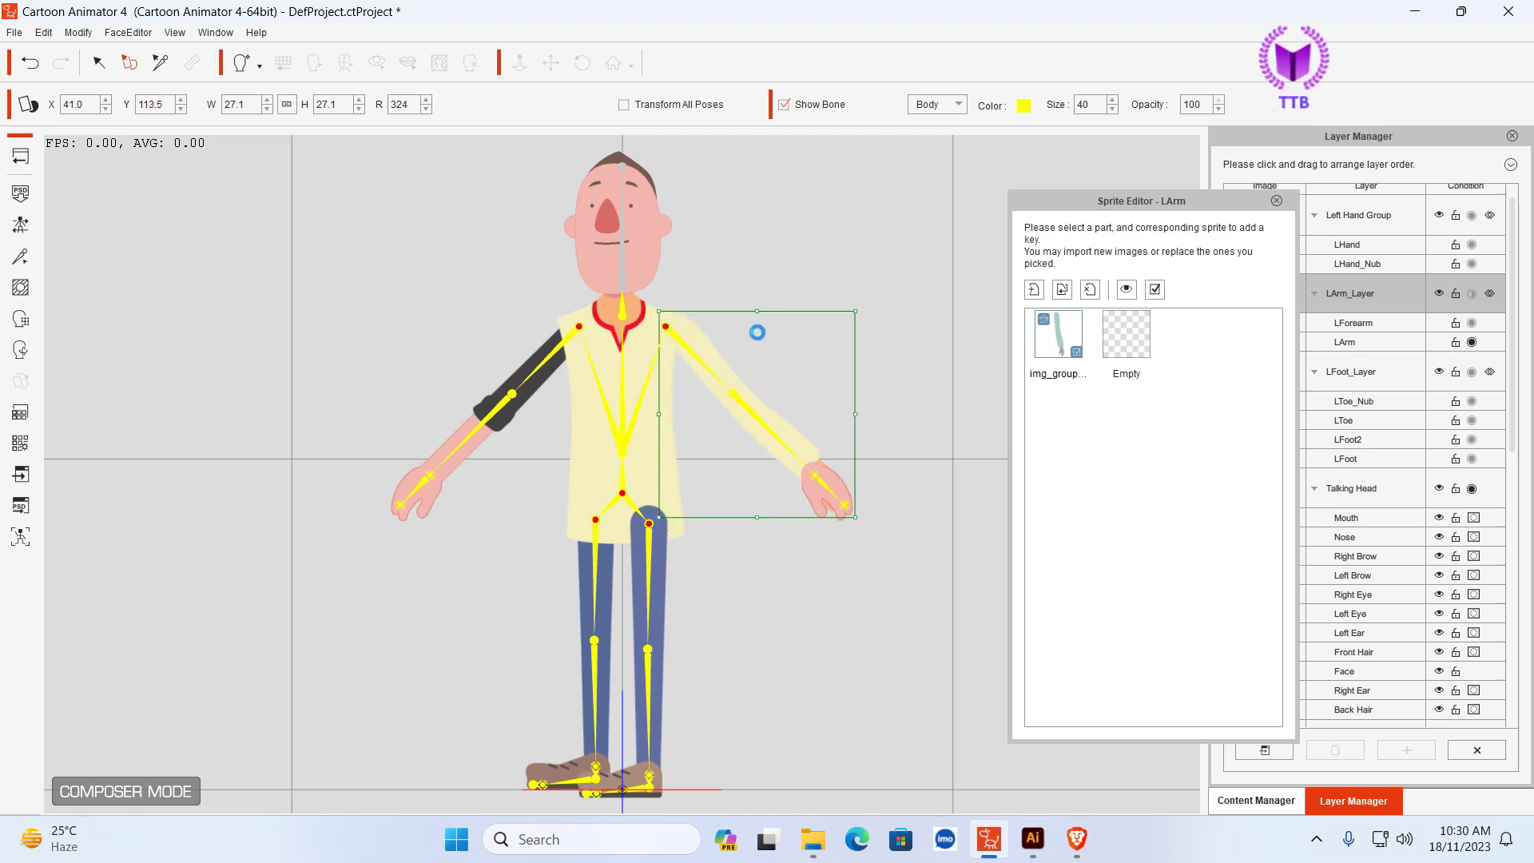
left_click_drag(866, 303, 867, 356)
left_click_drag(712, 344, 702, 358)
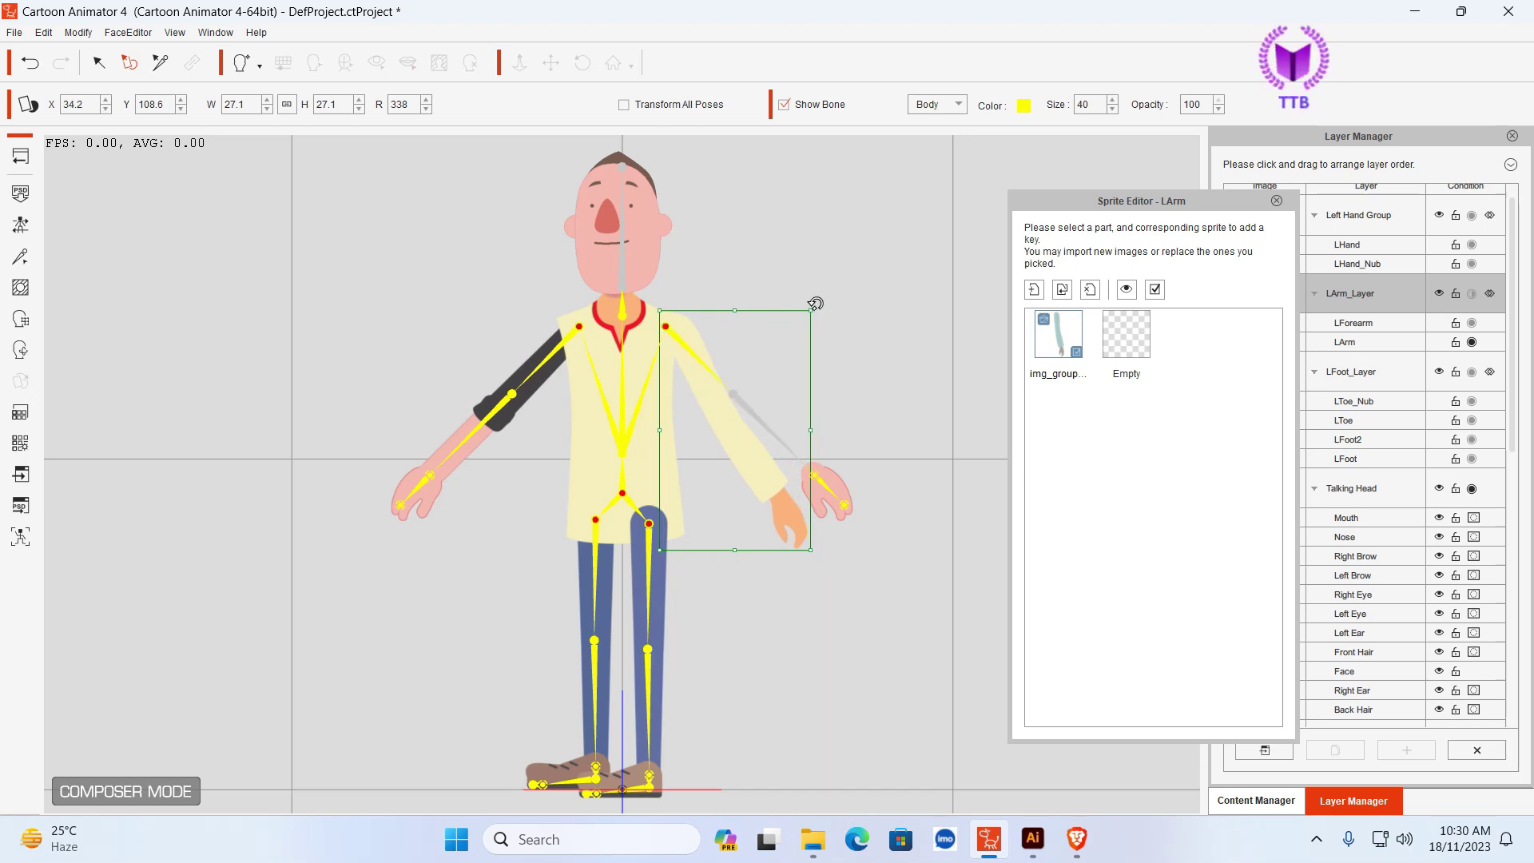
left_click_drag(815, 304, 814, 308)
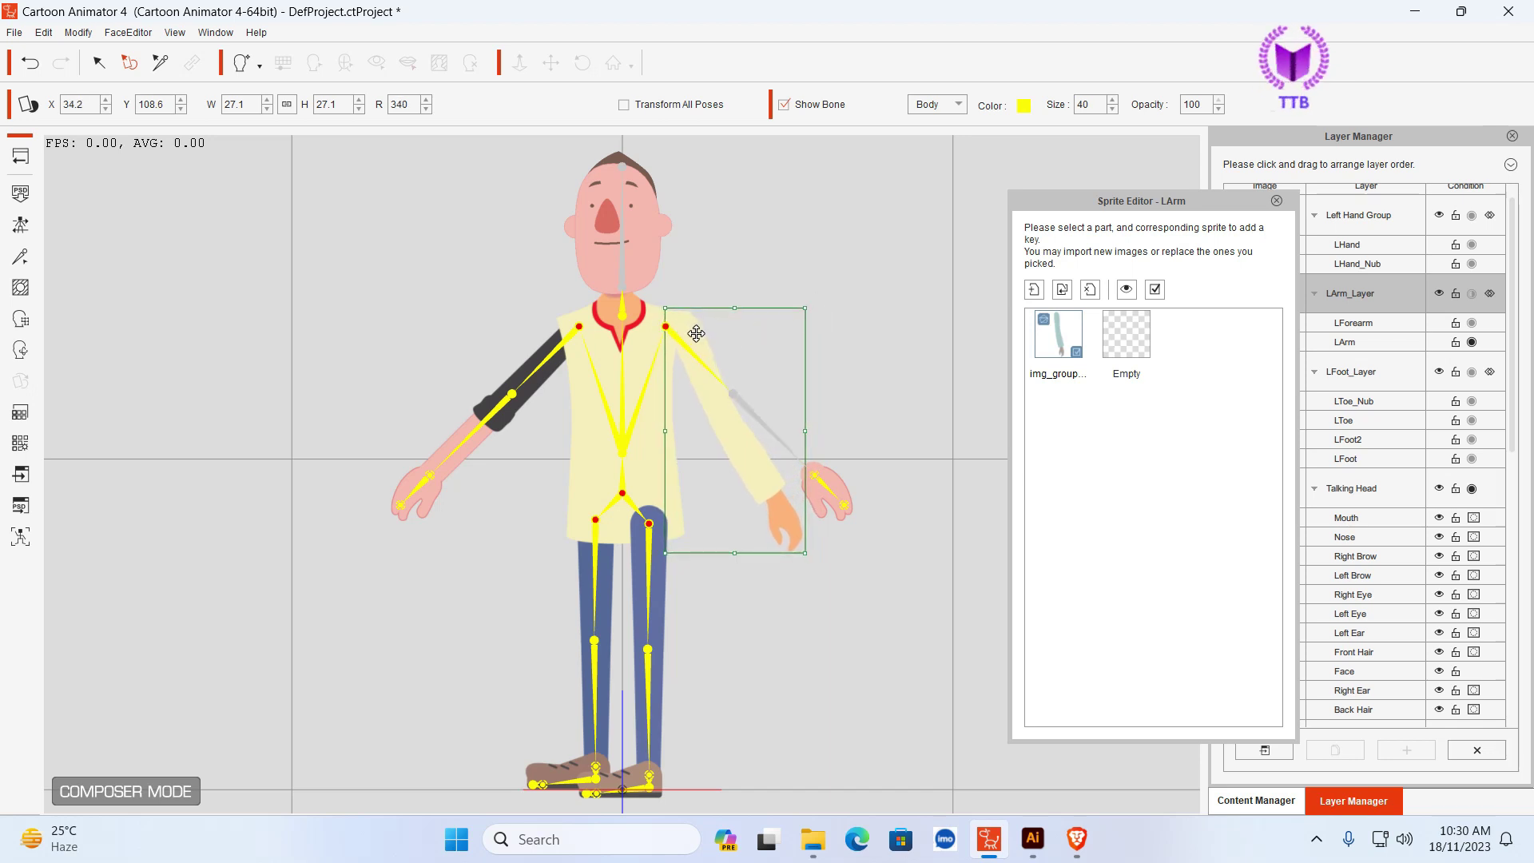
left_click_drag(696, 333, 692, 337)
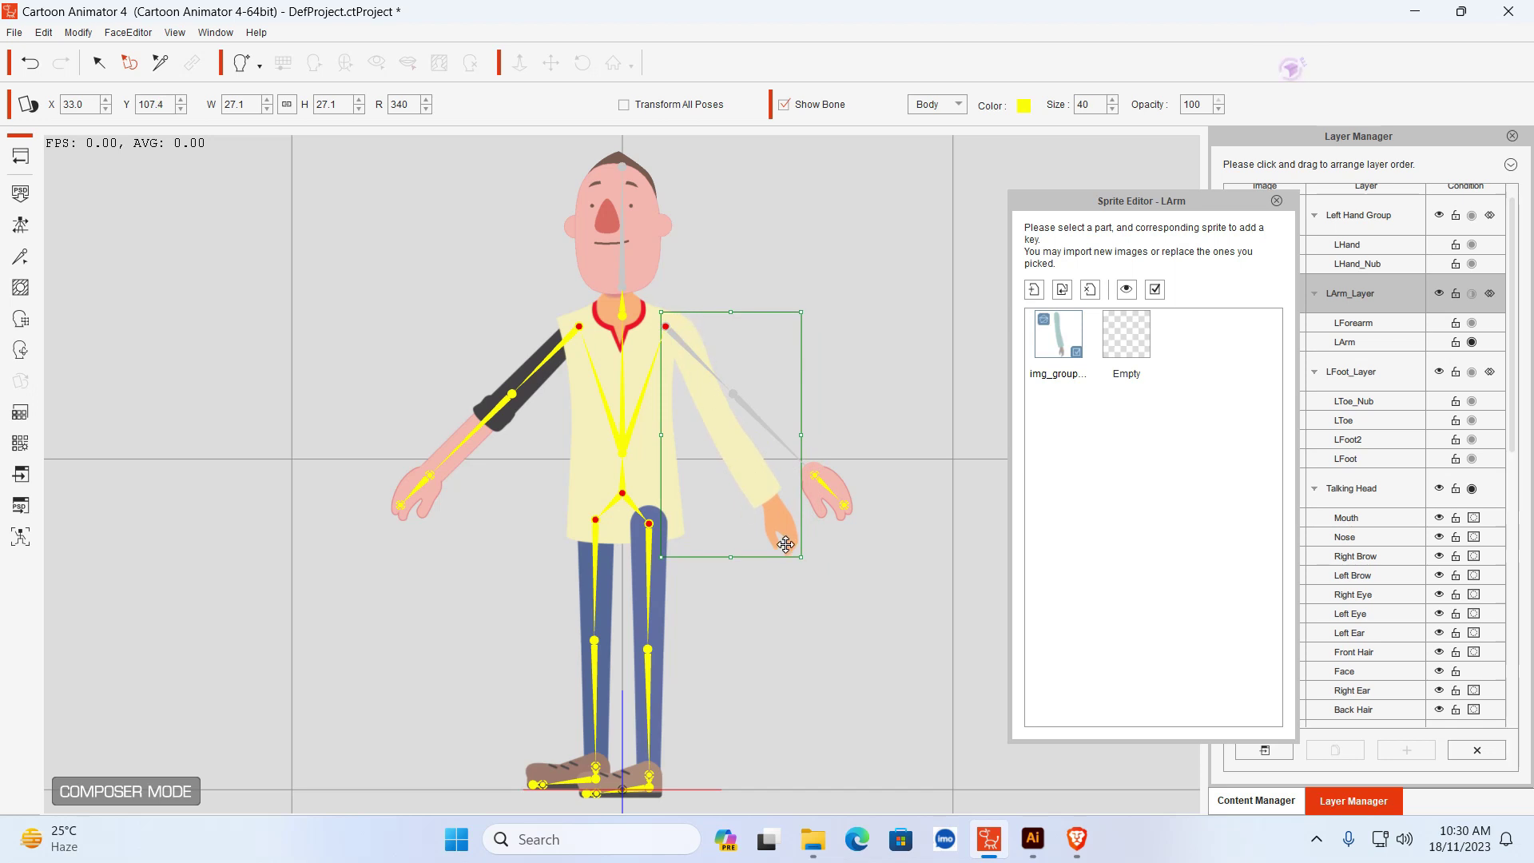
- Shrink the LArm sprite to about 23.3 and refit it at the shoulder at about X 31.5, Y 112.5
left_click_drag(800, 557, 750, 453)
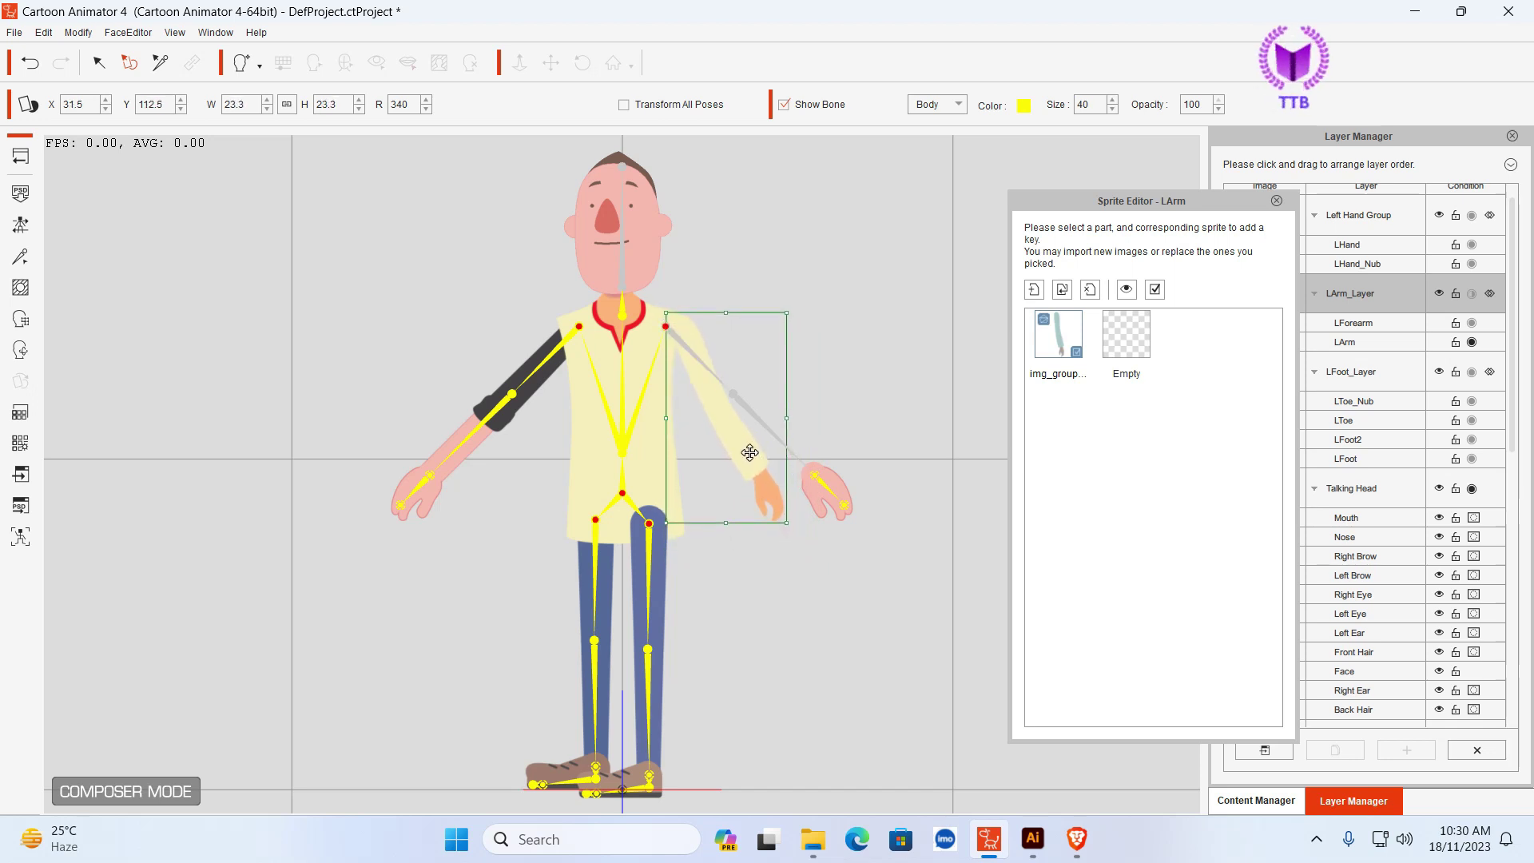
left_click(827, 396)
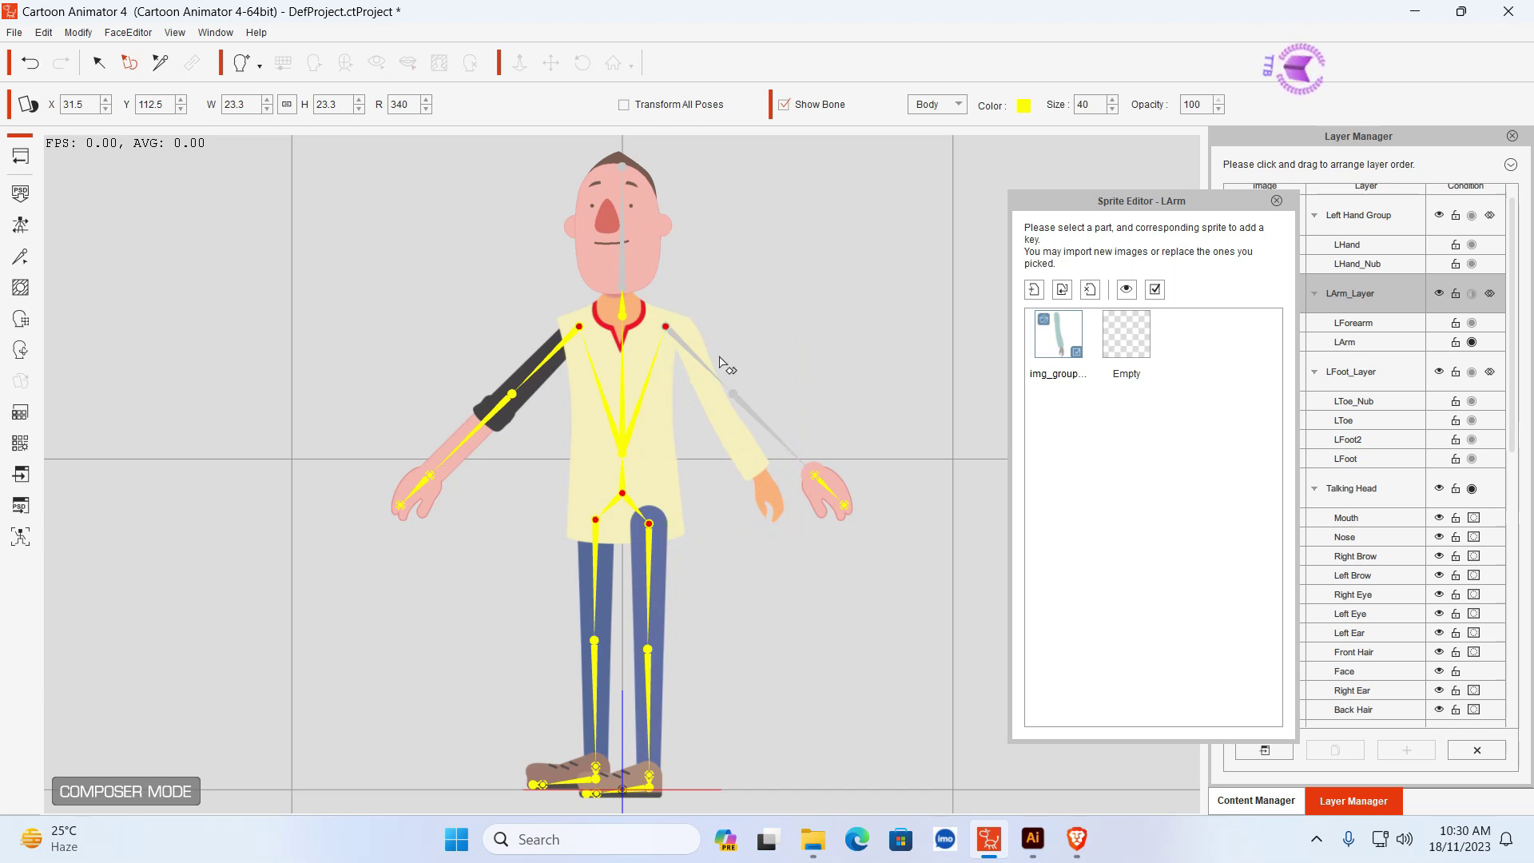
left_click(700, 340)
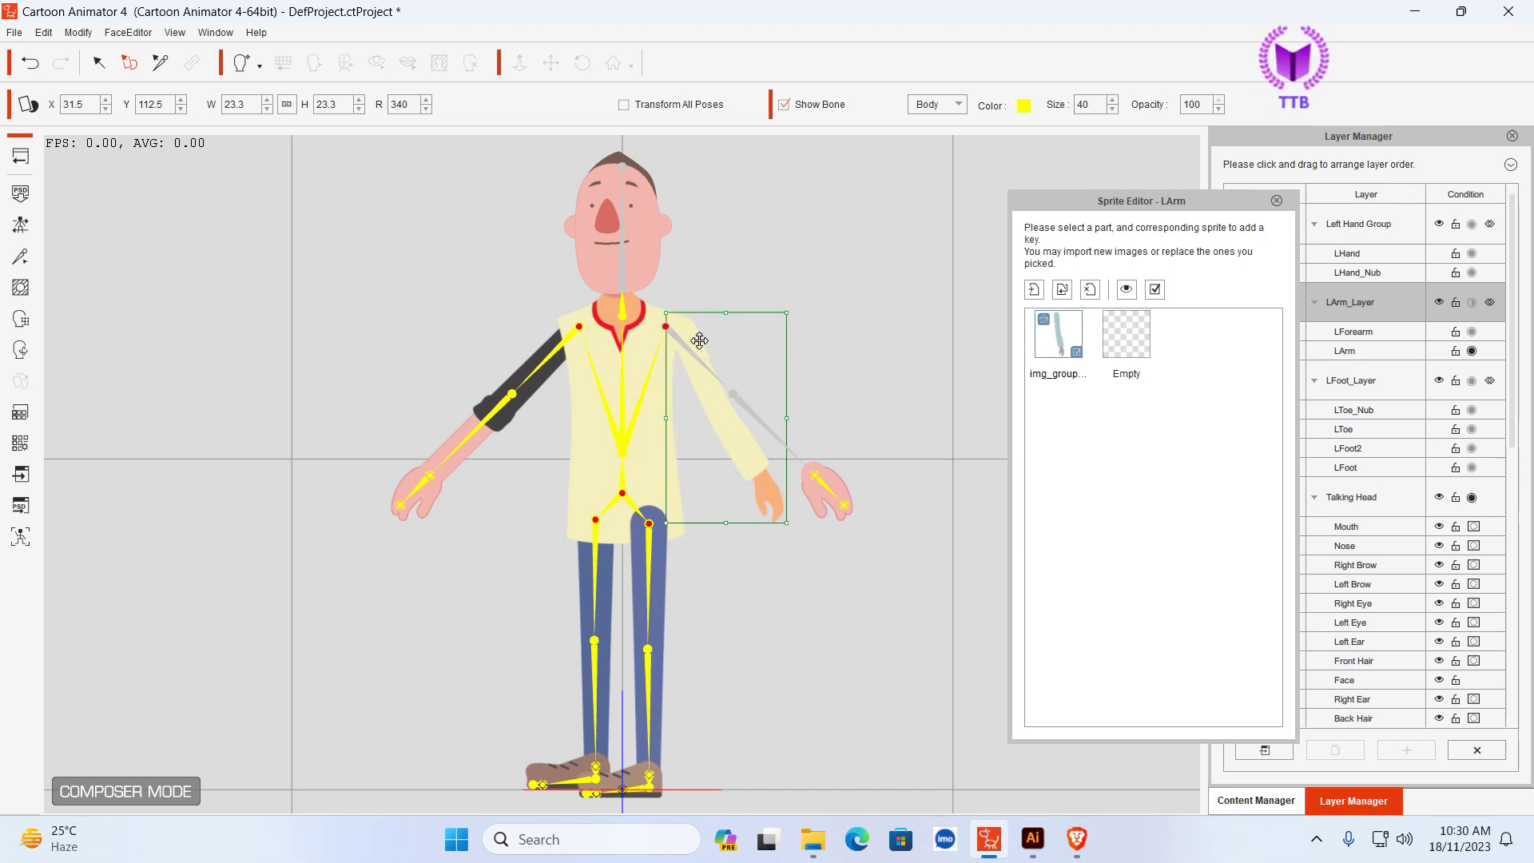
left_click(812, 350)
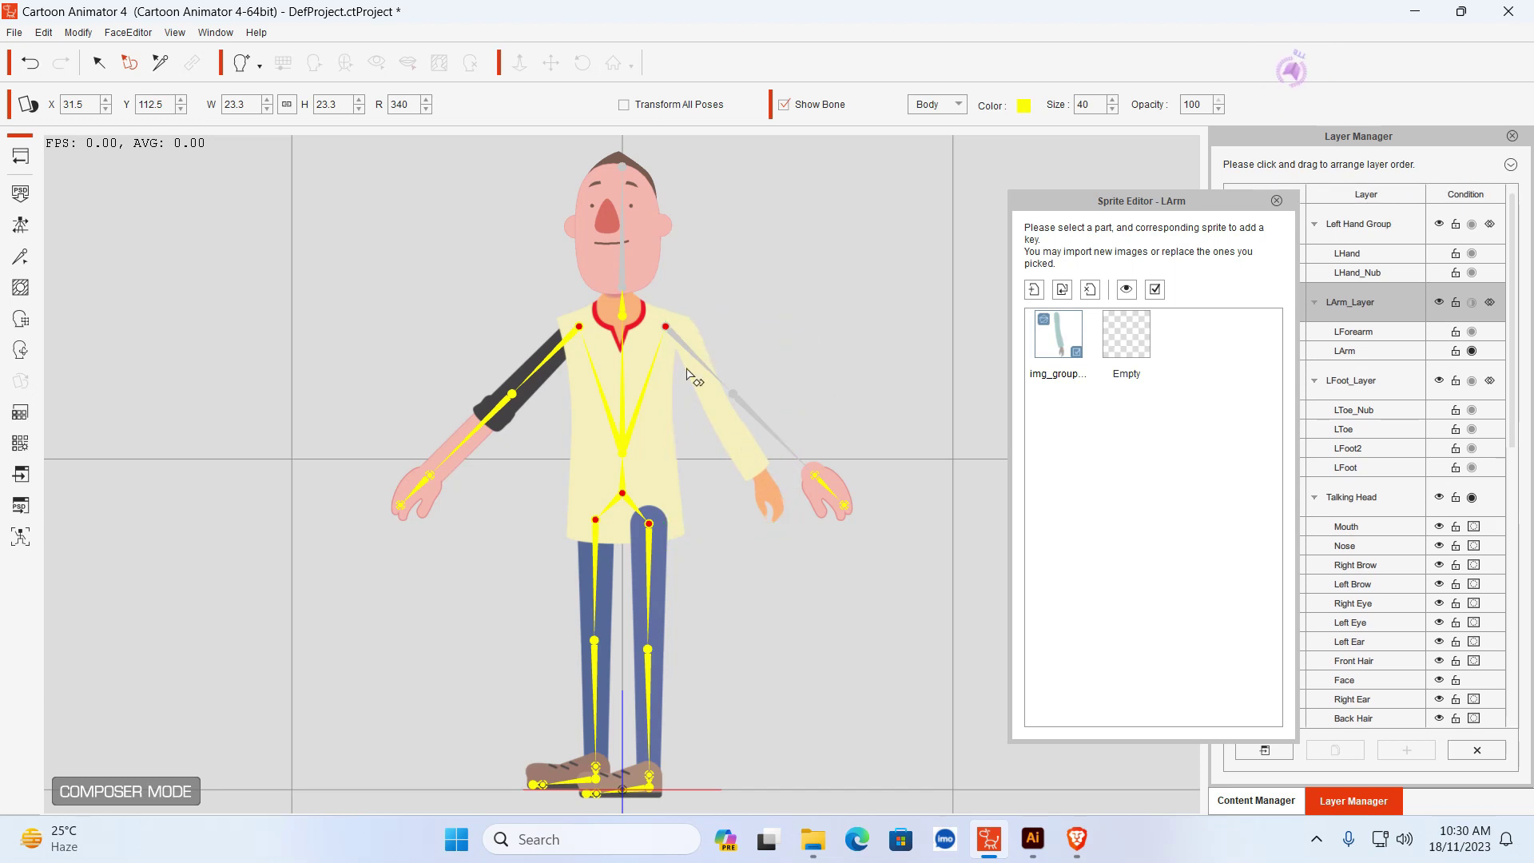
- Replace the RArm sprite with Rhand_1.png from the Panjabi Wear Dcument folder
left_click(551, 373)
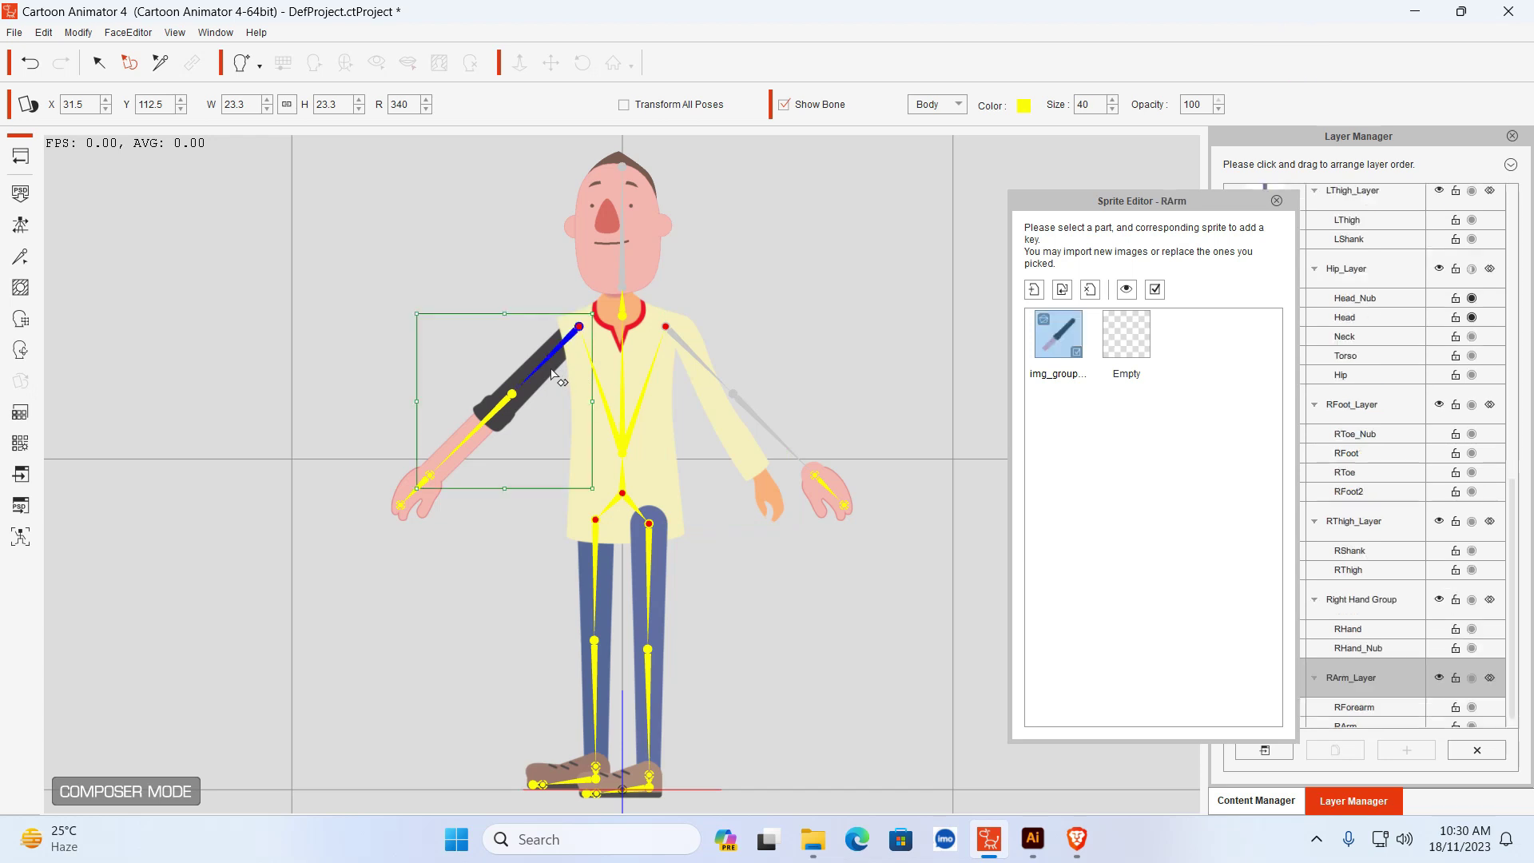
left_click(1062, 290)
scroll(1106, 335, "down", 2)
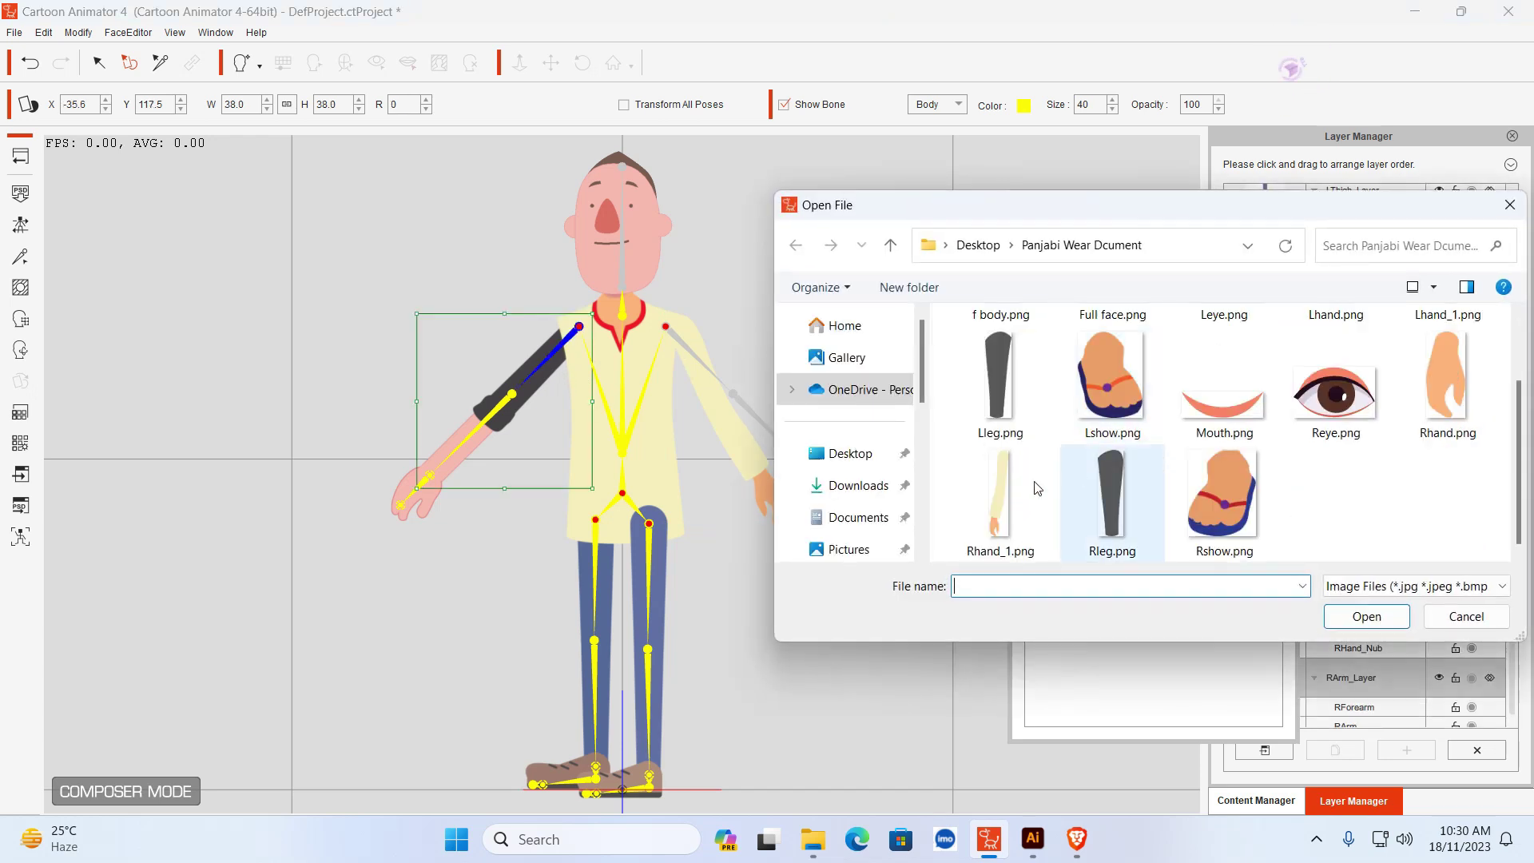
left_click(999, 496)
left_click(1342, 617)
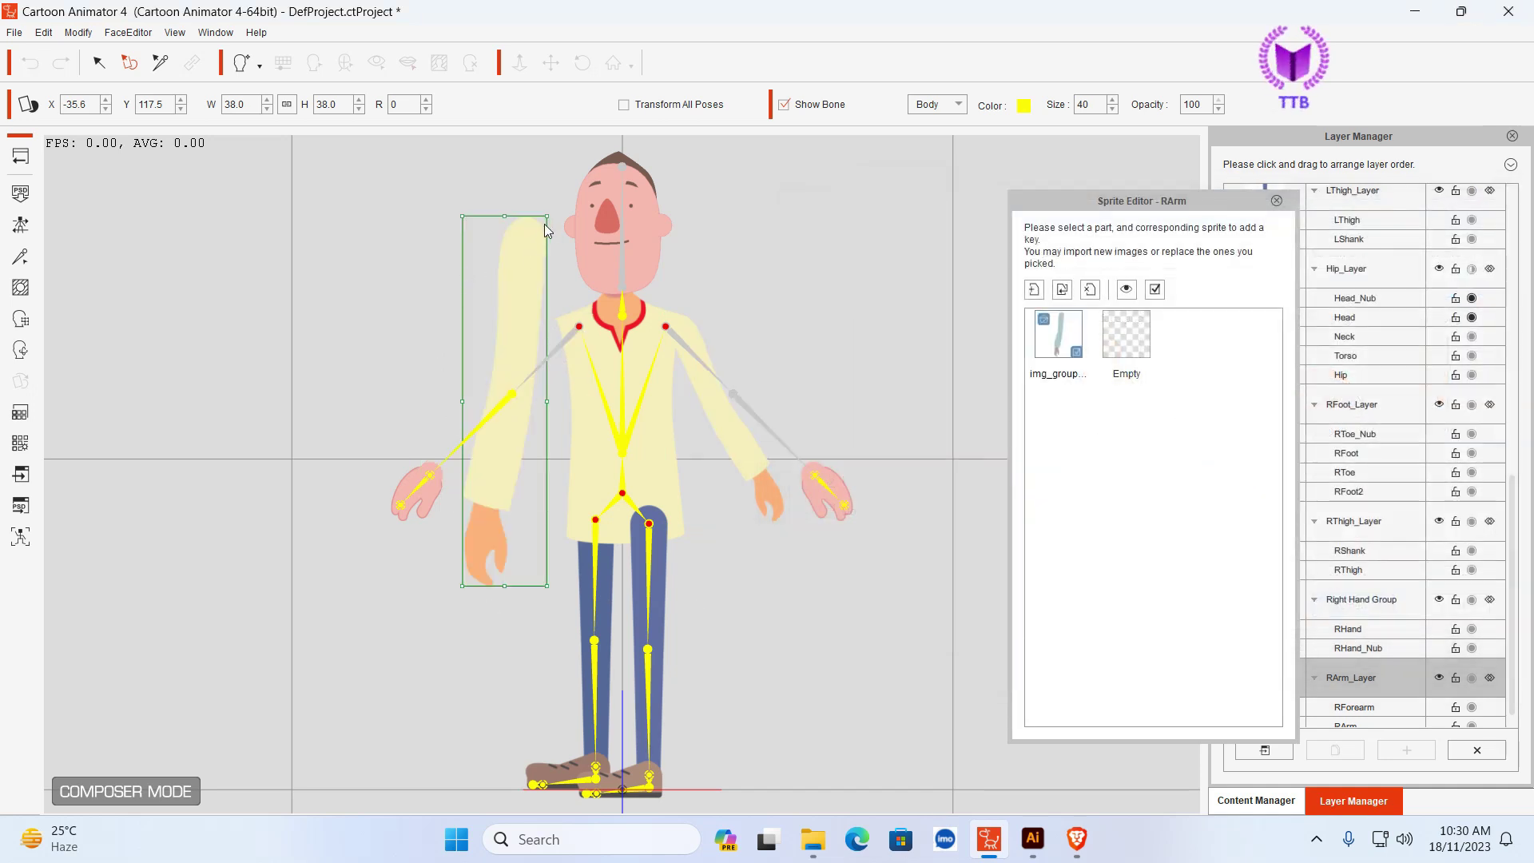
- Scale the RArm sprite to about 21.7, rotate it to about 10 and fit it at the shoulder at about X -26.9, Y 112.5
left_click_drag(463, 217, 565, 336)
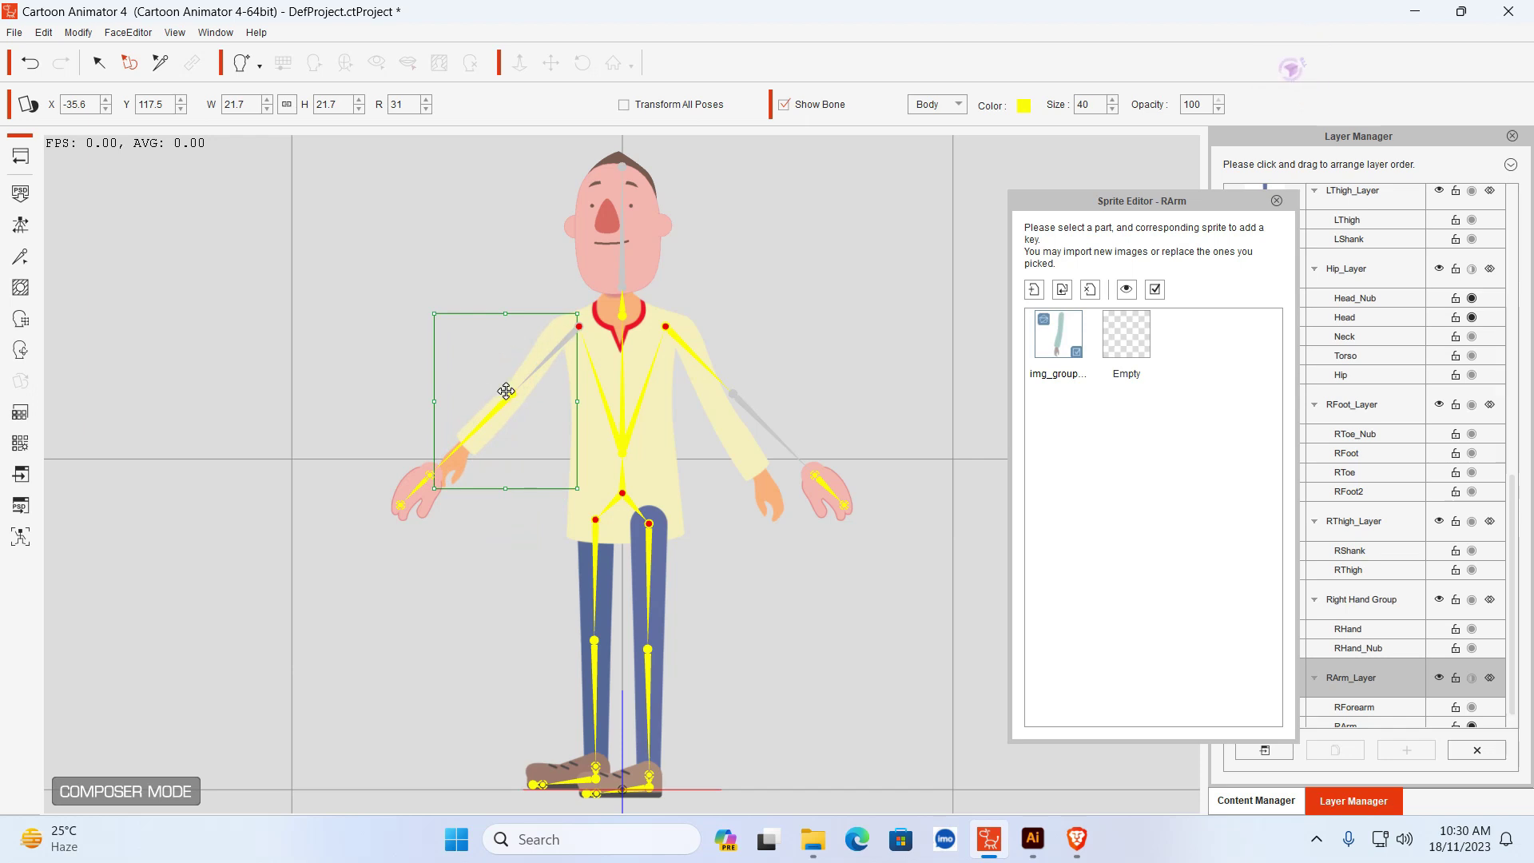
left_click_drag(506, 390, 506, 392)
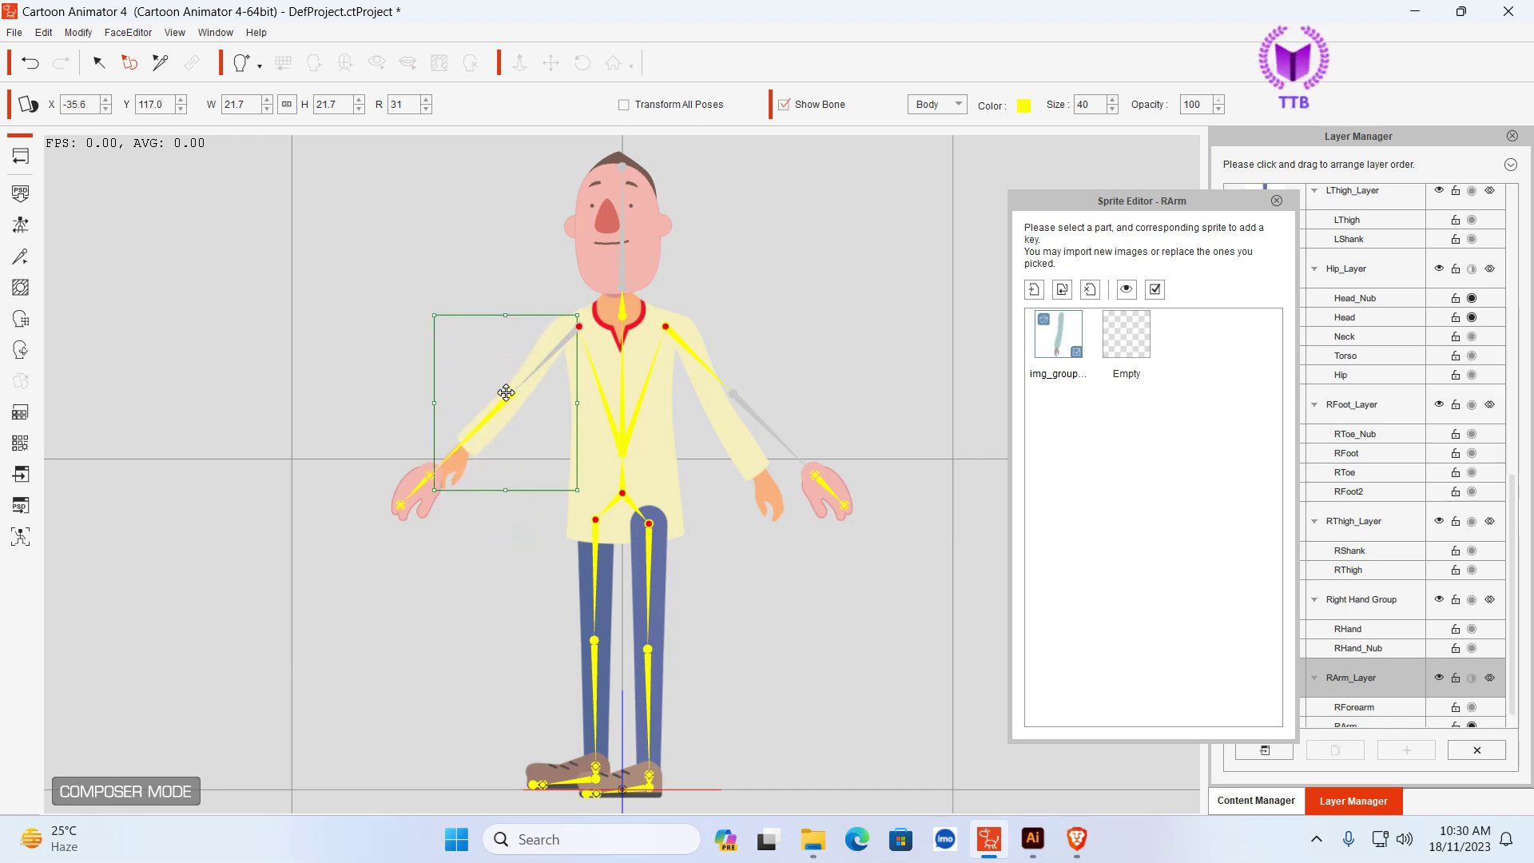
left_click_drag(581, 307, 575, 289)
mouse_move(536, 337)
left_mouse_down()
mouse_move(576, 317)
mouse_move(568, 274)
mouse_move(556, 321)
left_mouse_up()
left_click(774, 317)
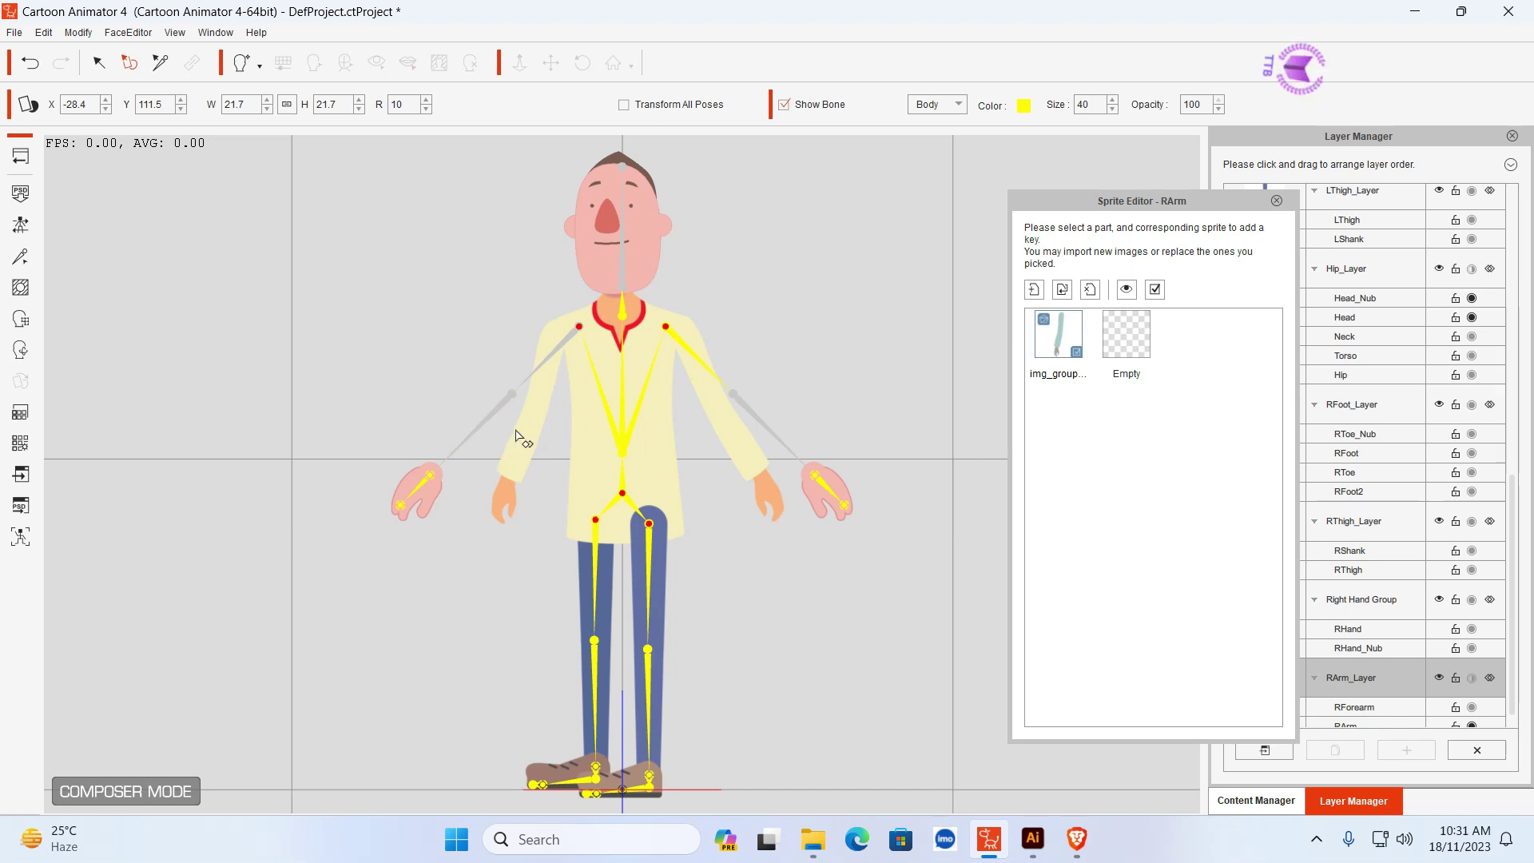
left_click_drag(521, 419, 525, 419)
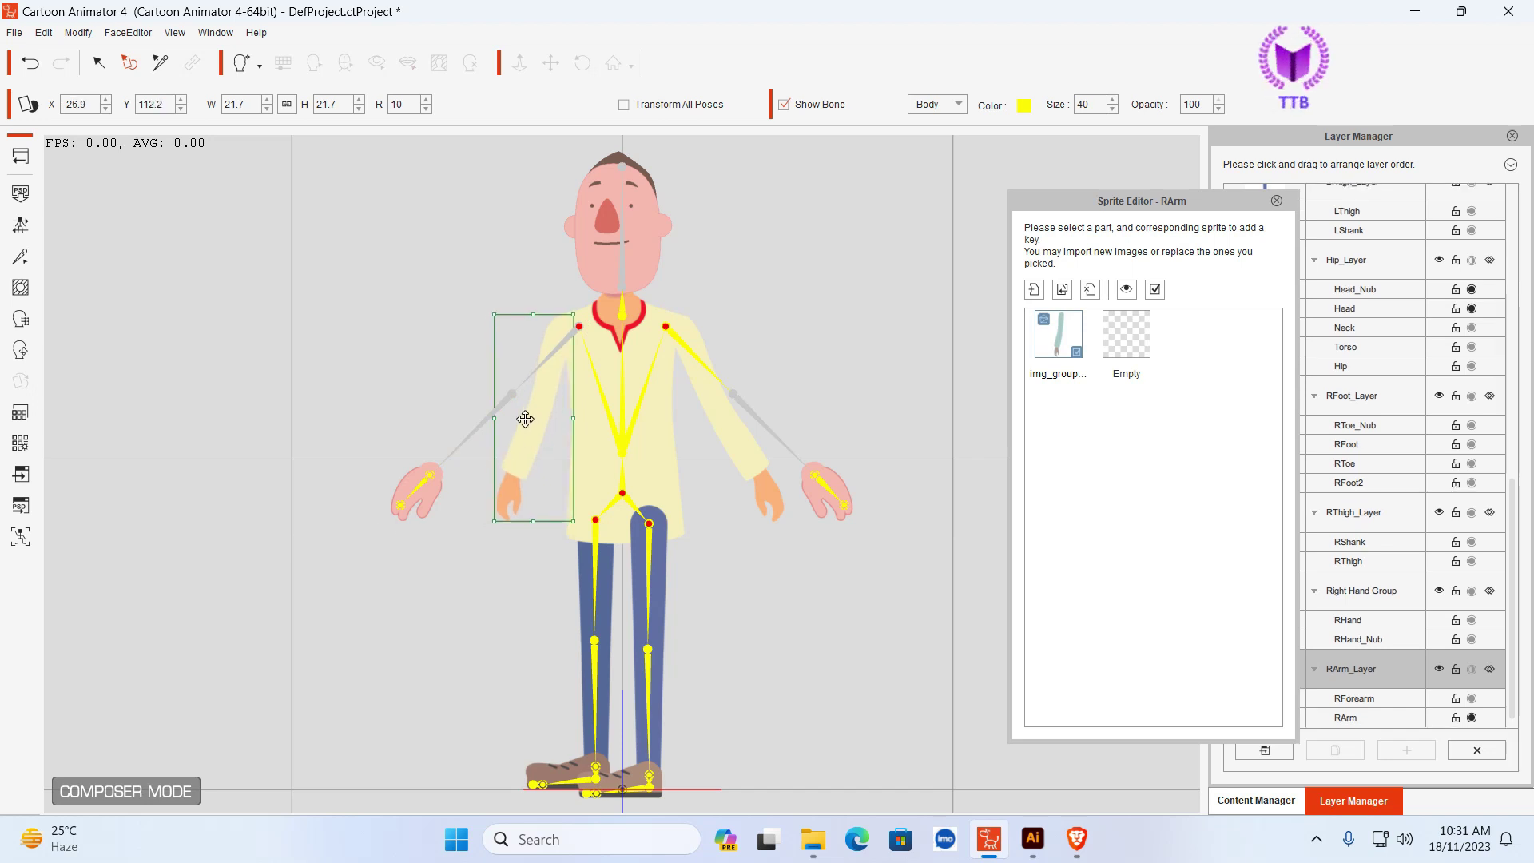
left_click(817, 565)
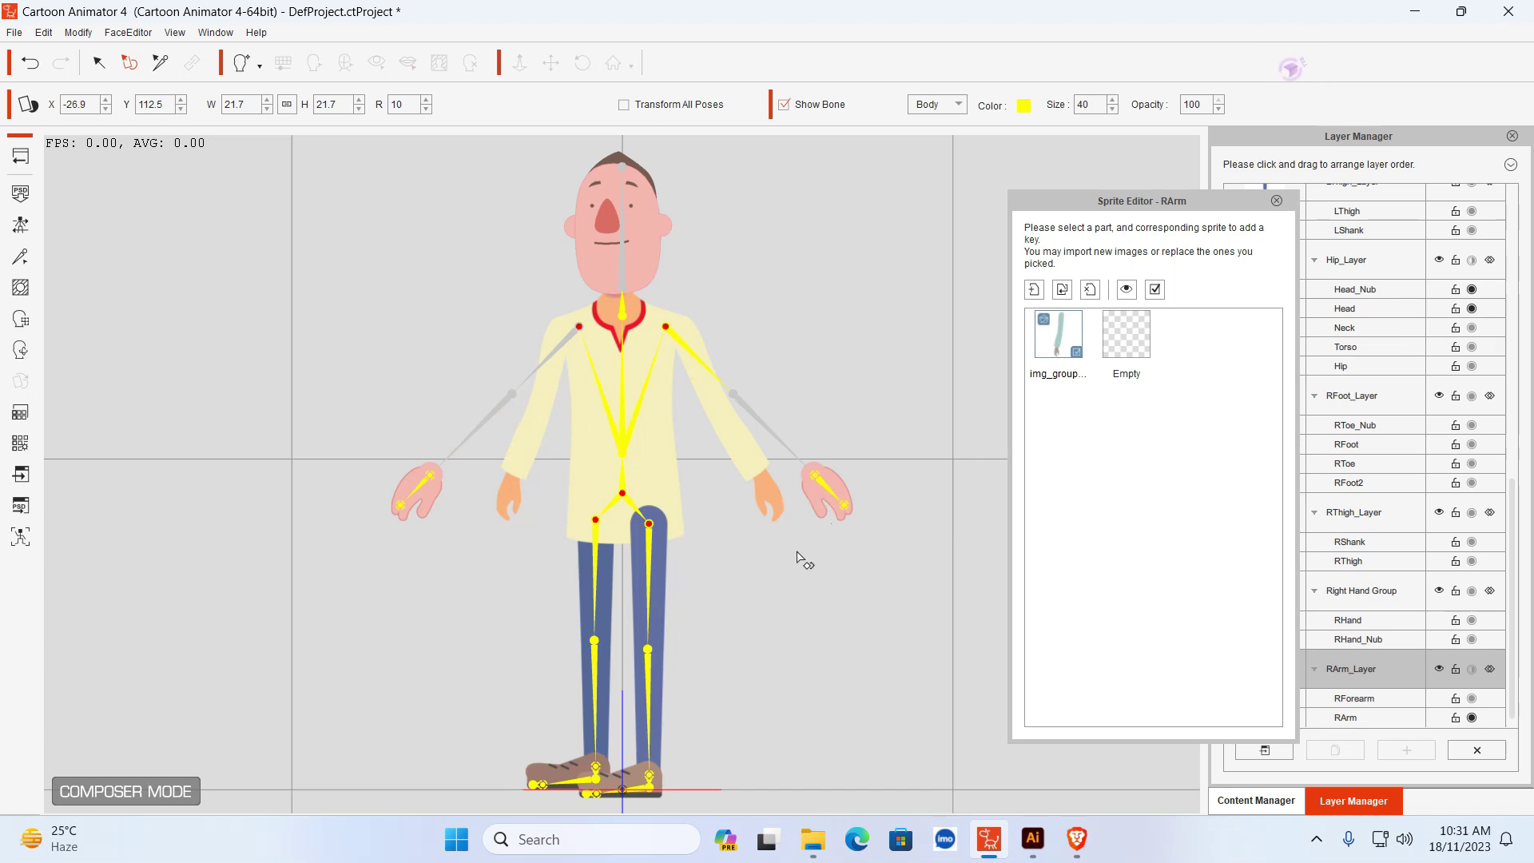
- Replace the LThigh sprite with Lleg.png from the Panjabi Wear Dcument folder
left_click(654, 569)
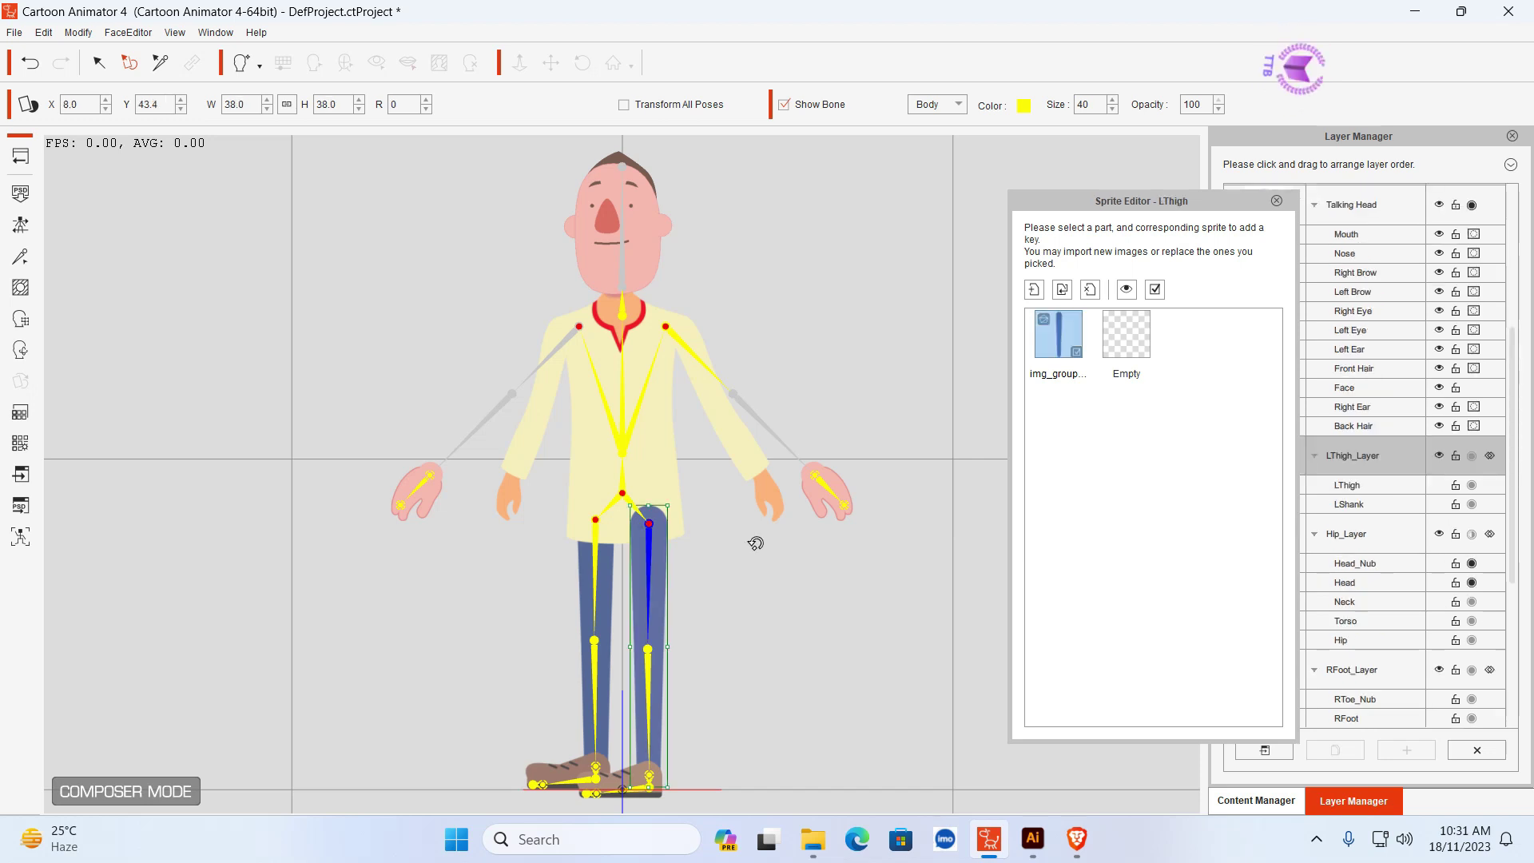
left_click(1065, 291)
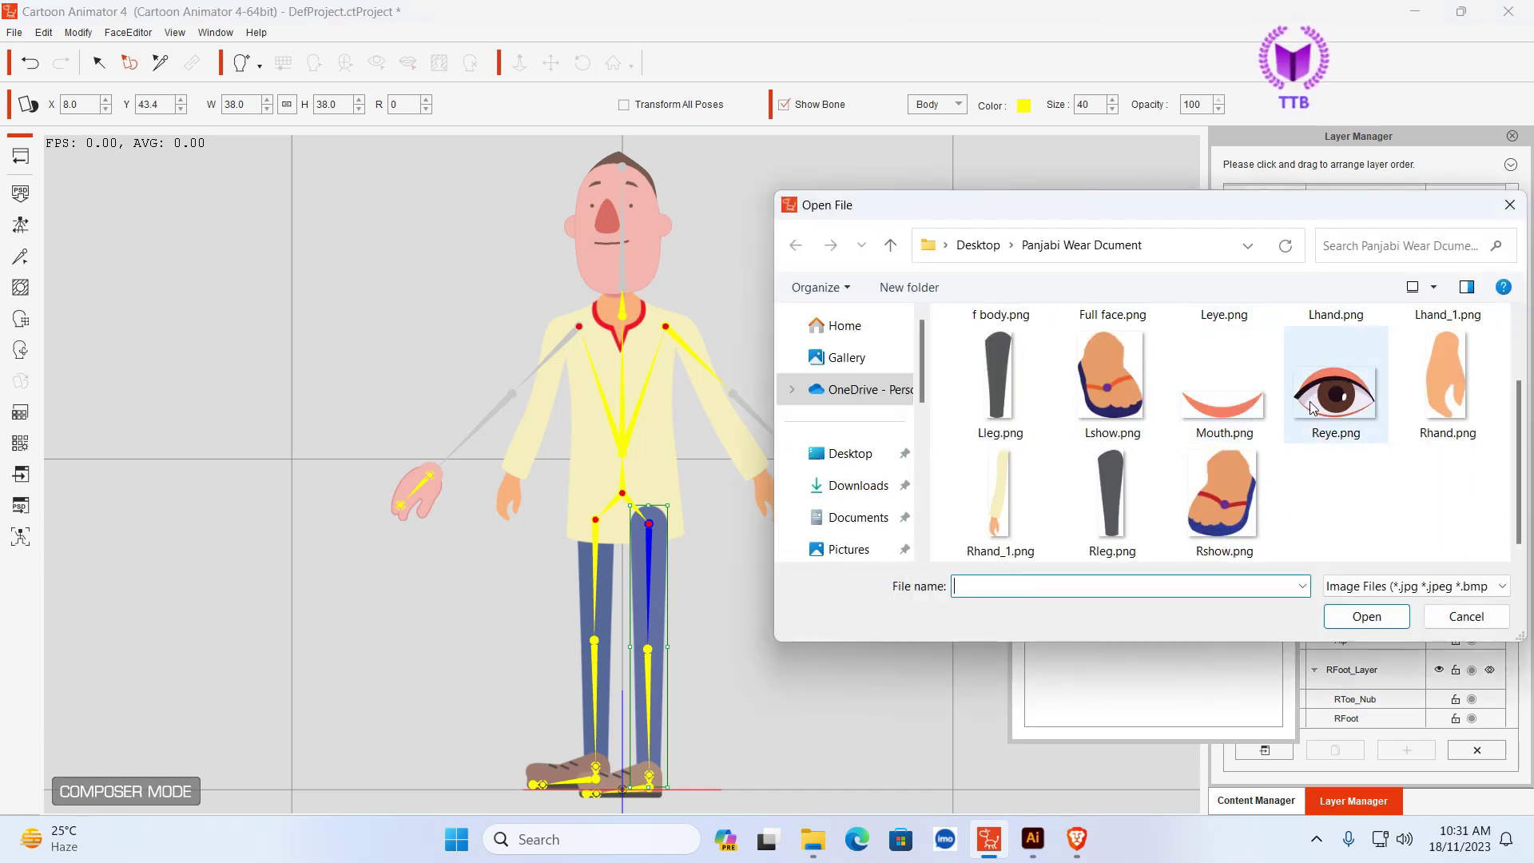
scroll(1311, 407, "up", 1)
scroll(1315, 411, "down", 1)
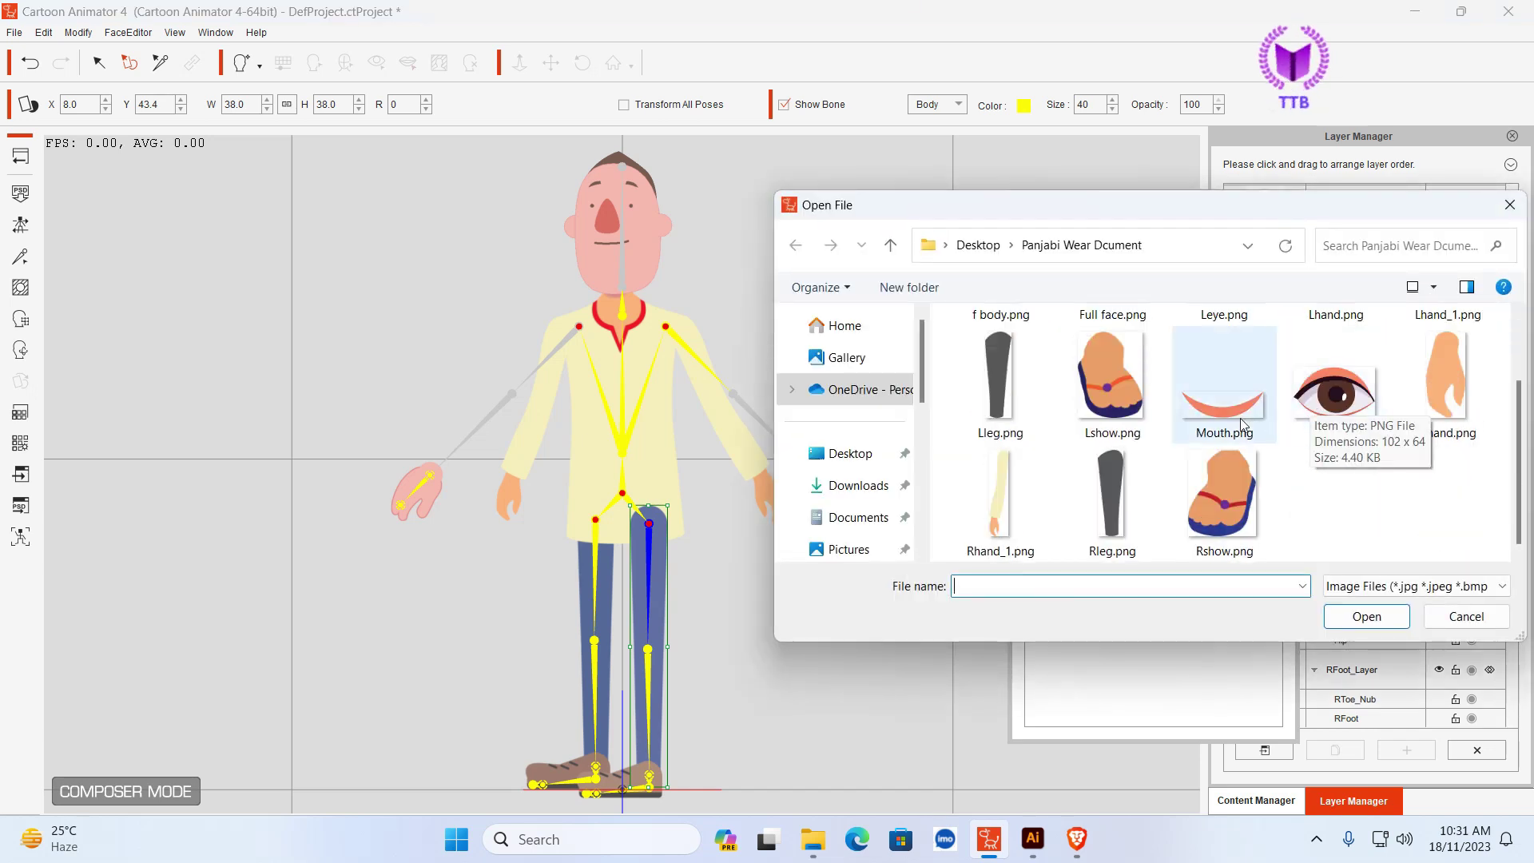
scroll(1351, 431, "up", 1)
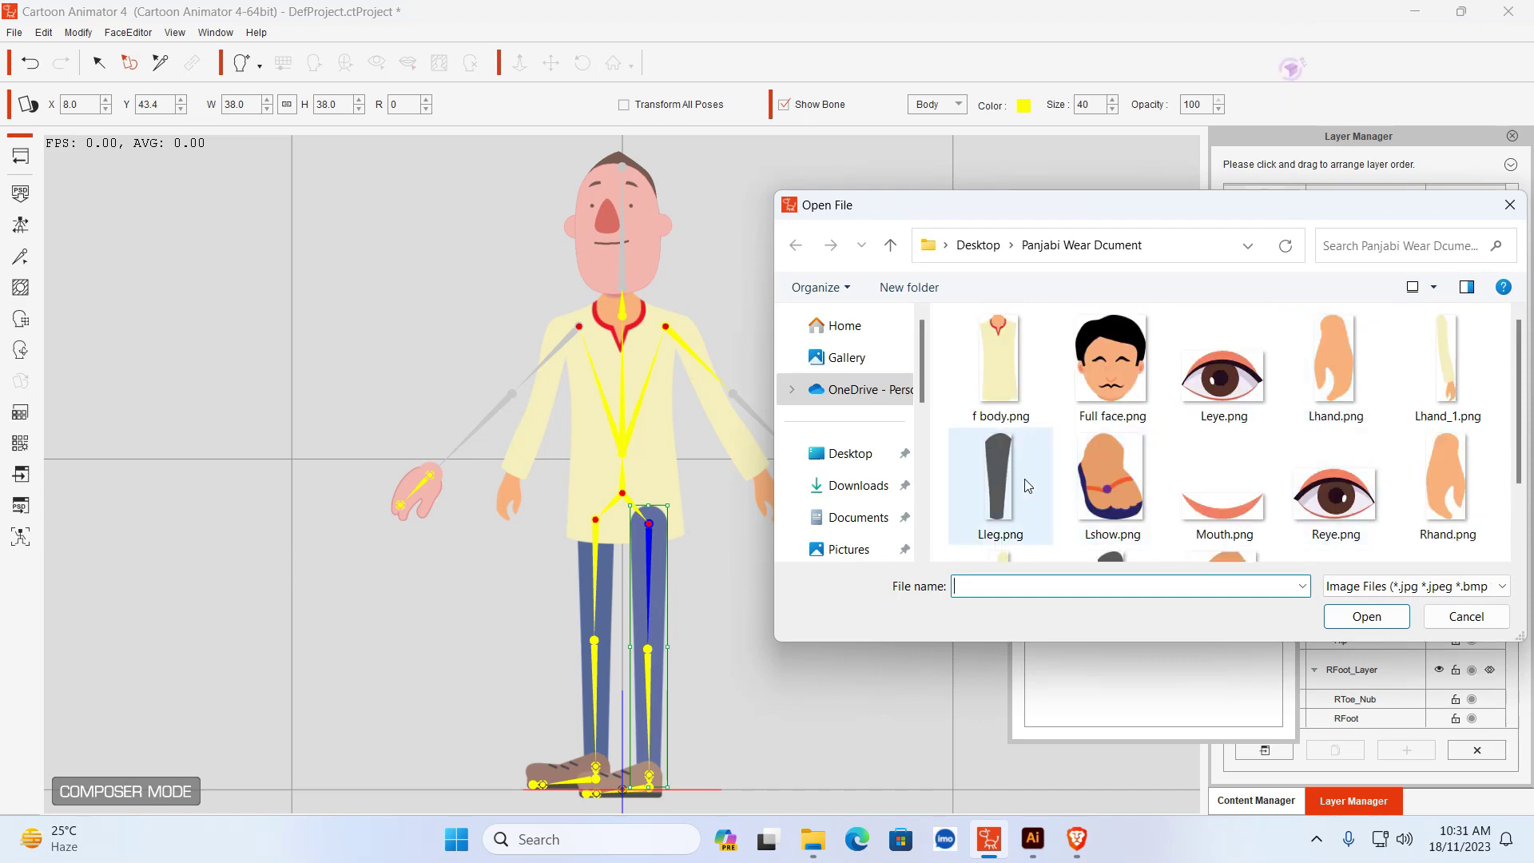
left_click(977, 478)
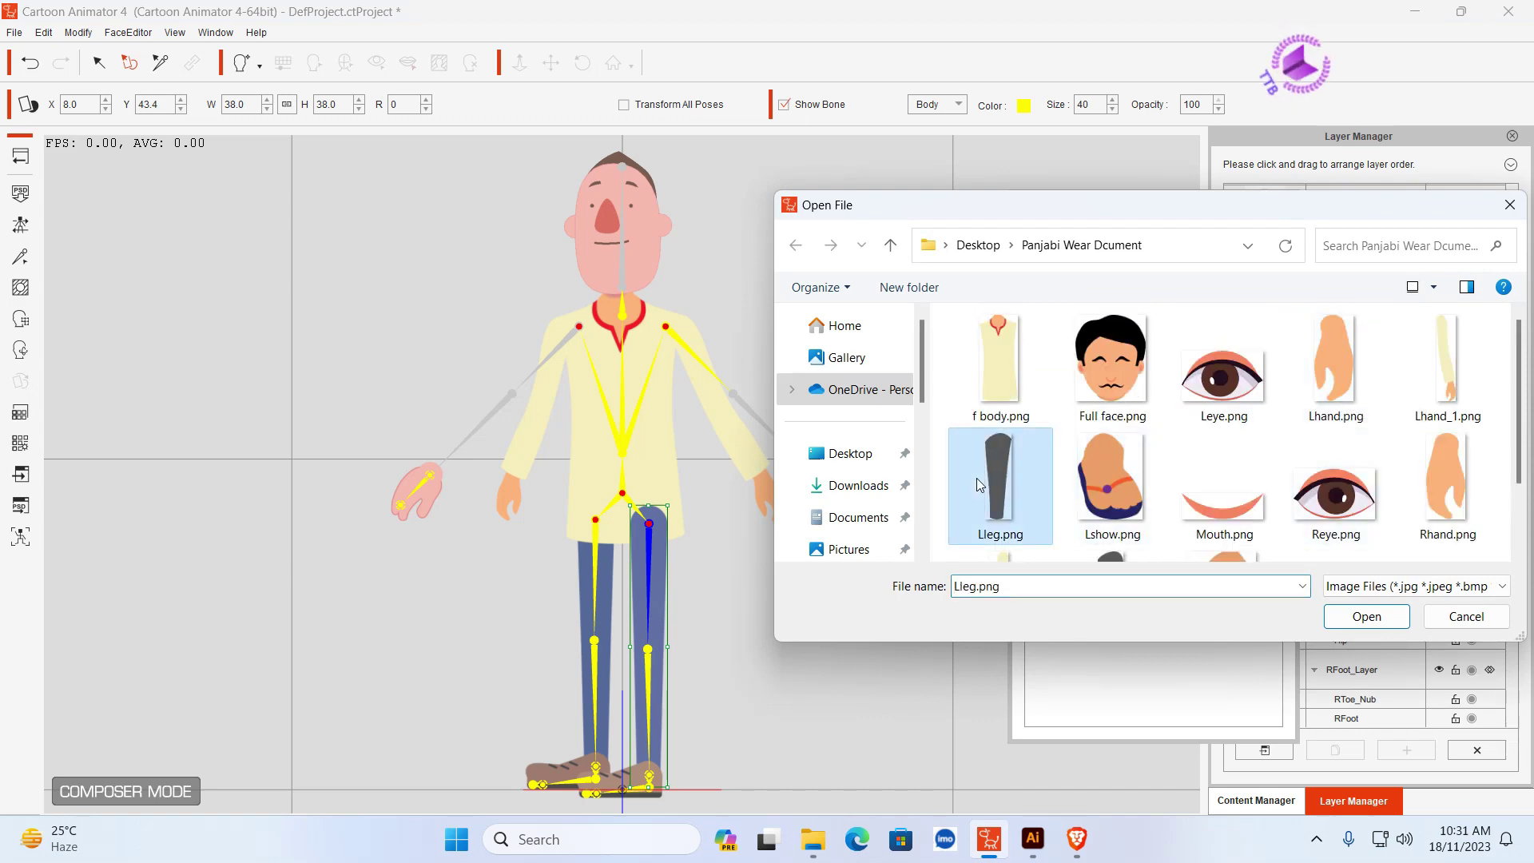
left_click(1394, 617)
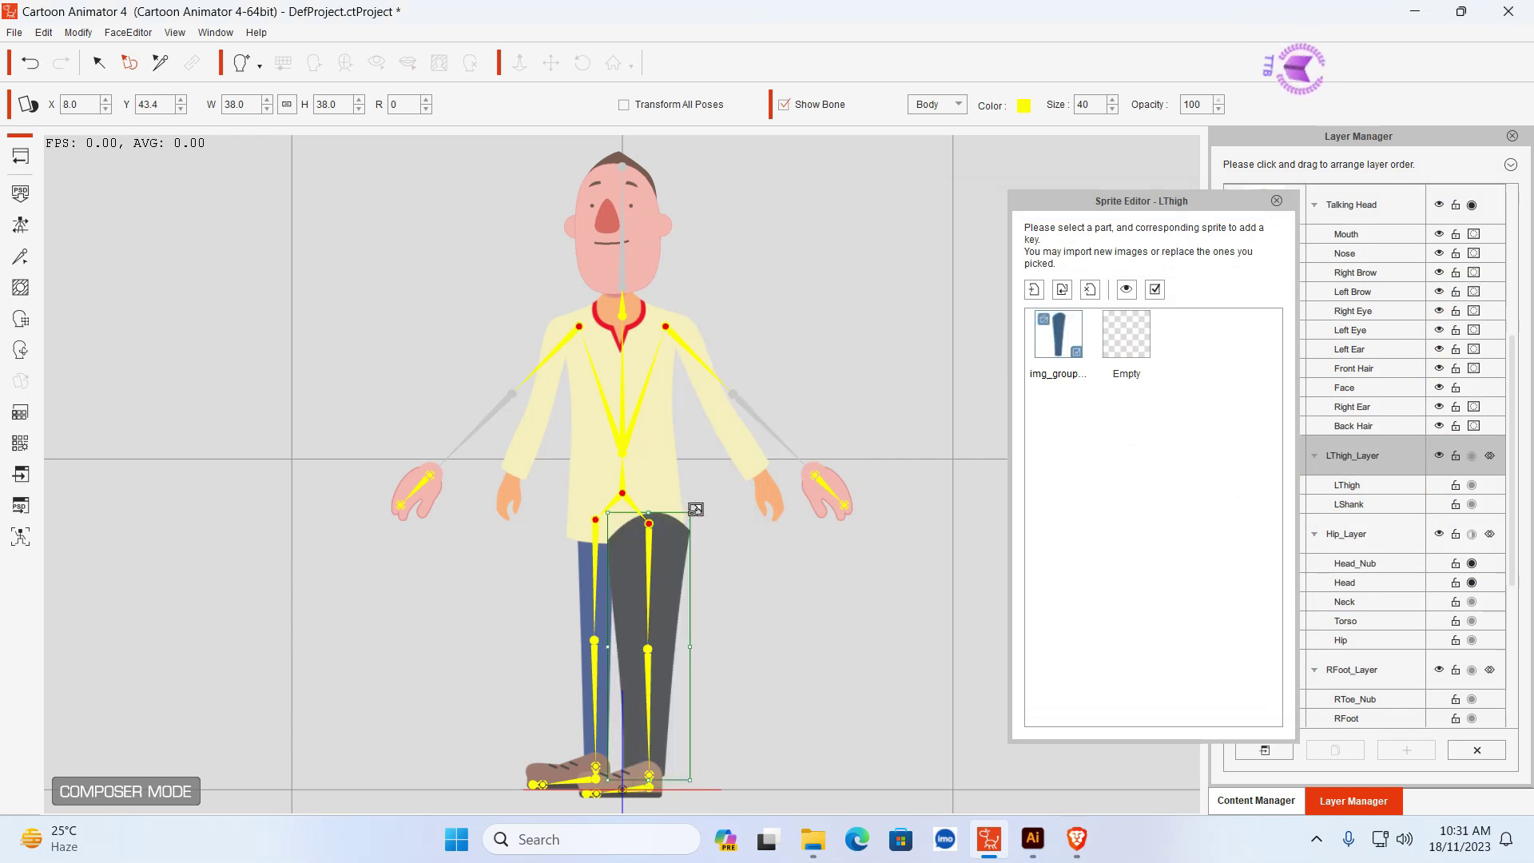
- Scale the LThigh sprite to about W 24.6, H 35.0 and fit it over the leg bones at about X 9.2, Y 49.9
left_click_drag(690, 512, 662, 535)
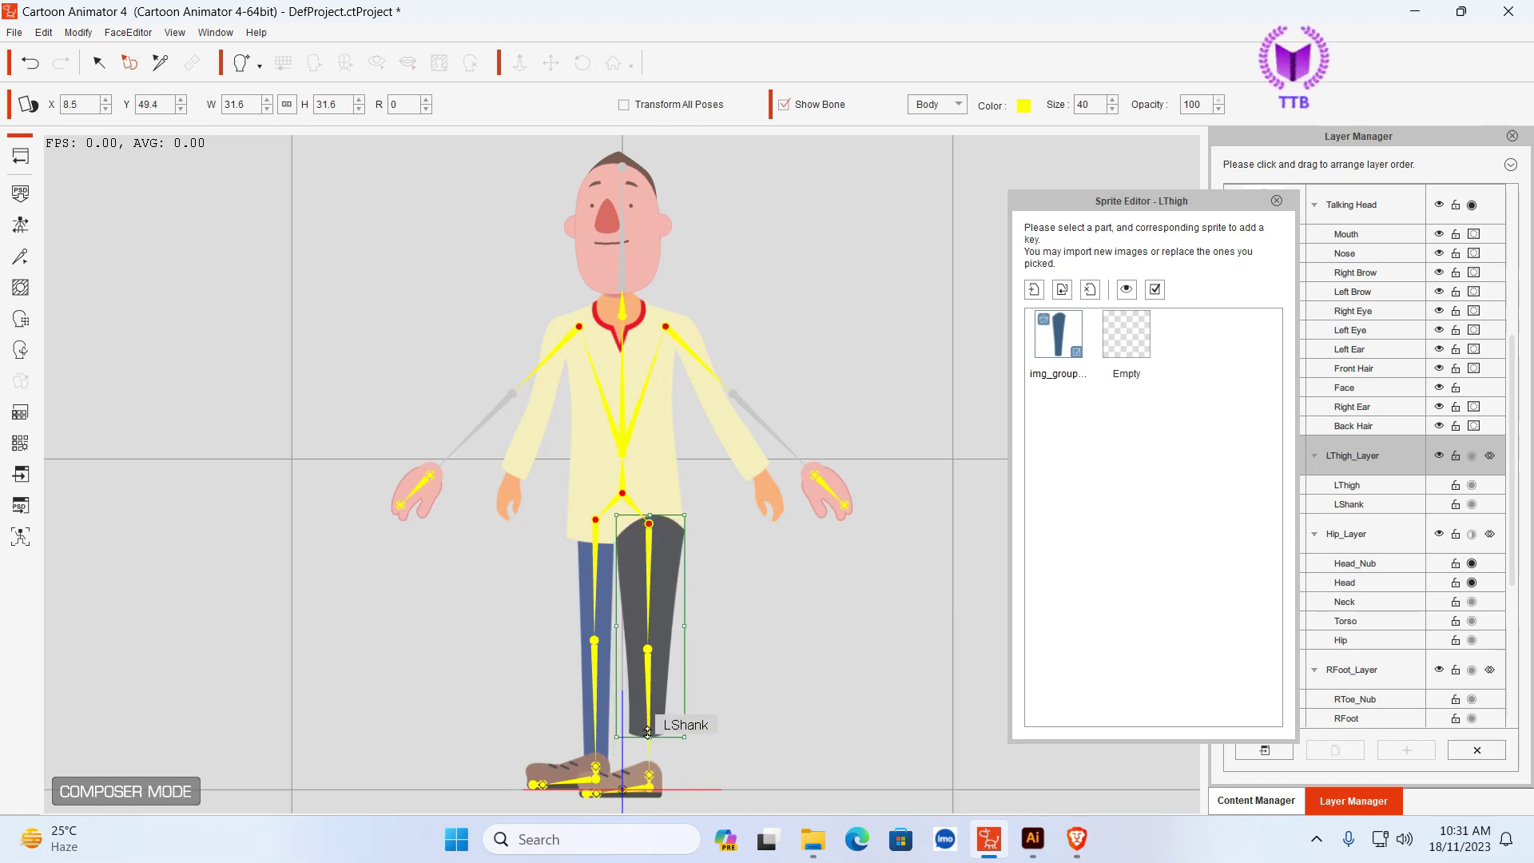
left_click_drag(652, 736, 652, 750)
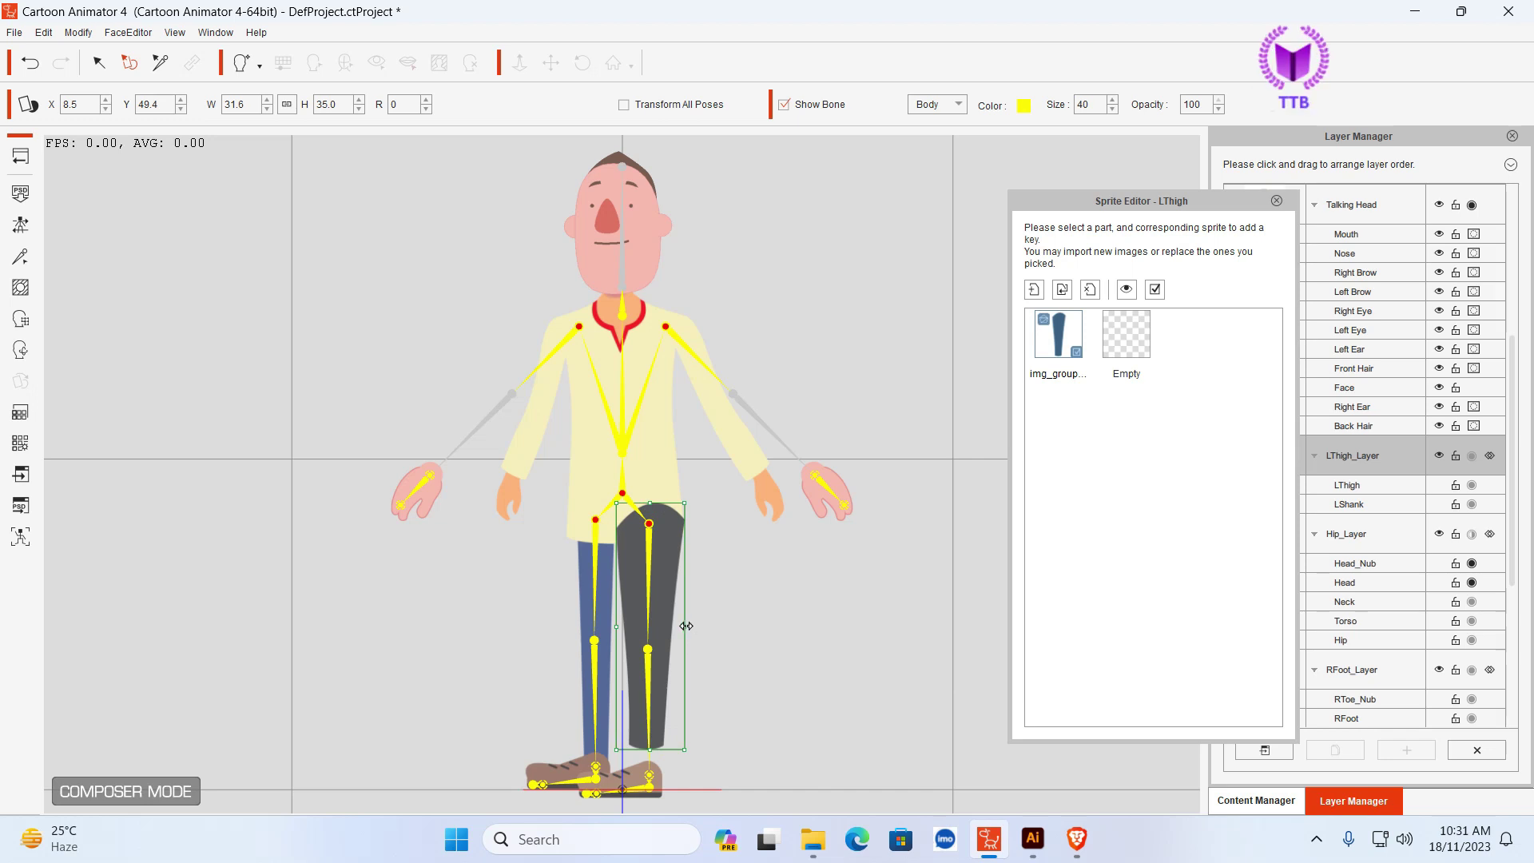
left_click_drag(687, 626, 662, 605)
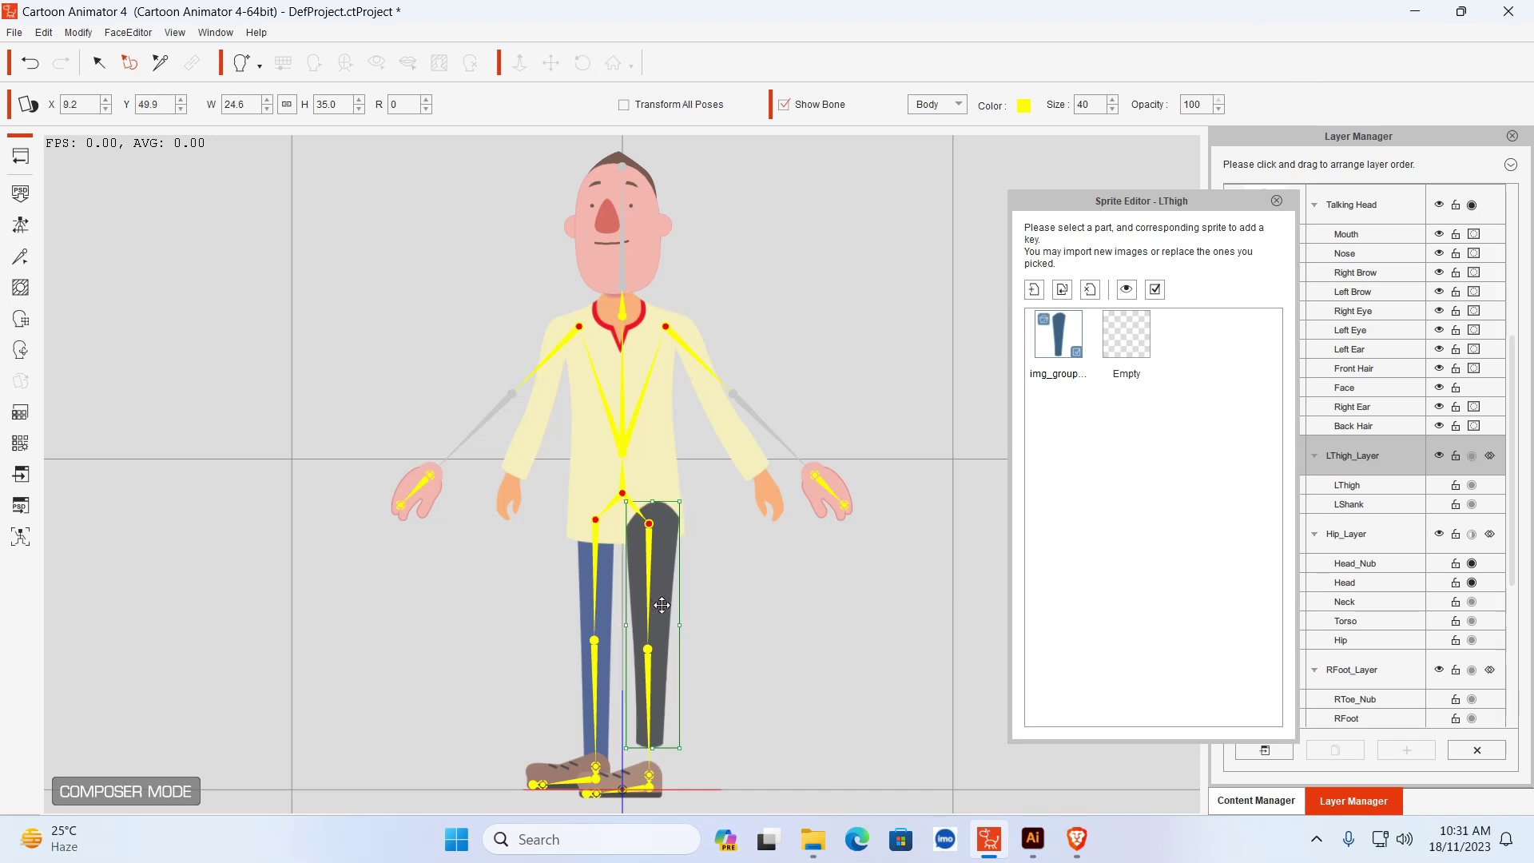
left_click(709, 621)
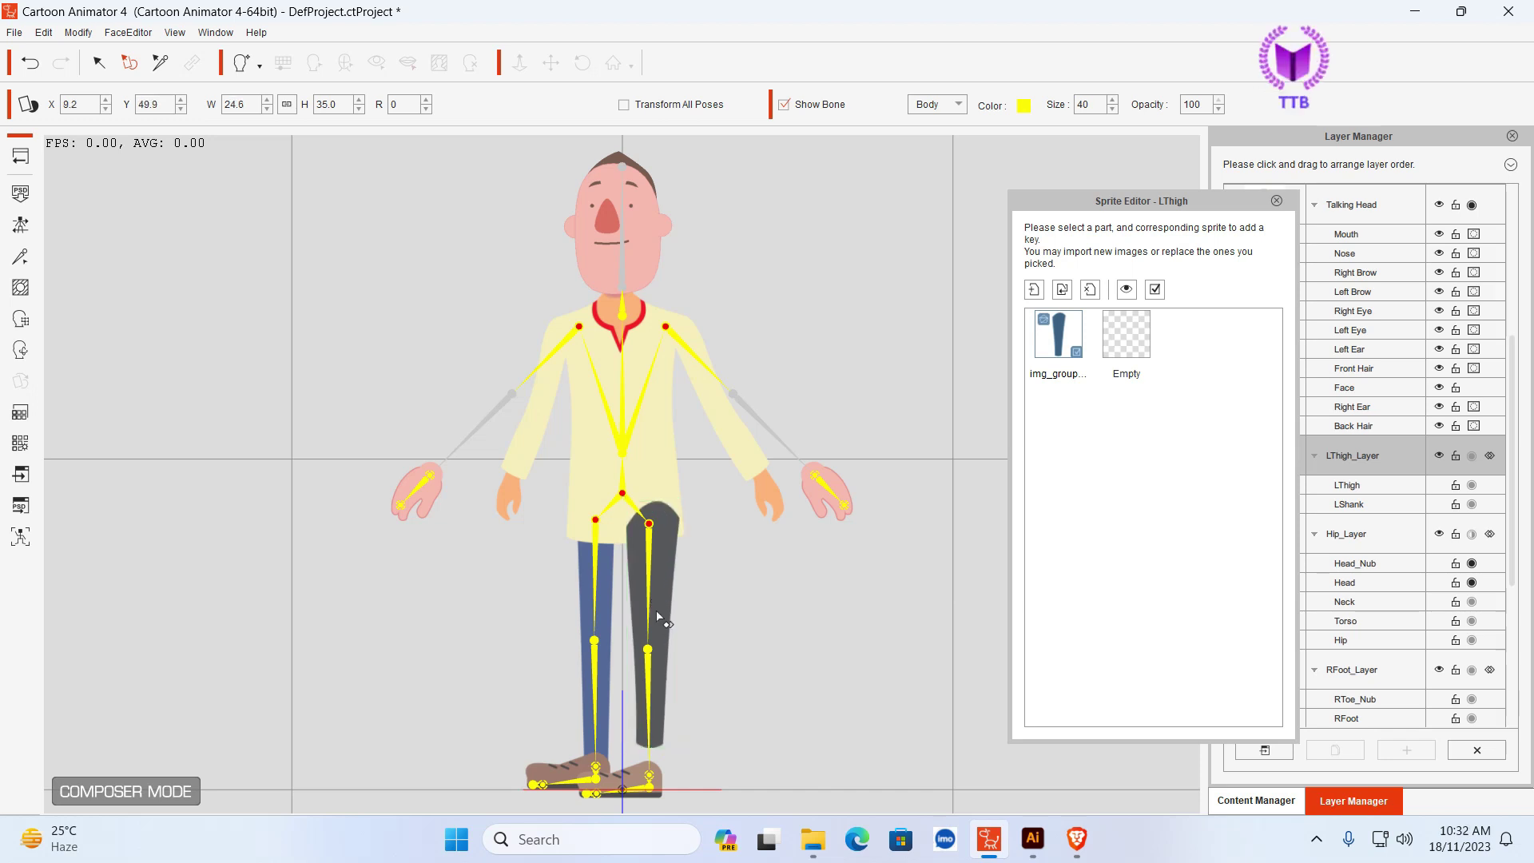
- Replace the RThigh sprite with Rleg.png from the Panjabi Wear Dcument folder
left_click(608, 596)
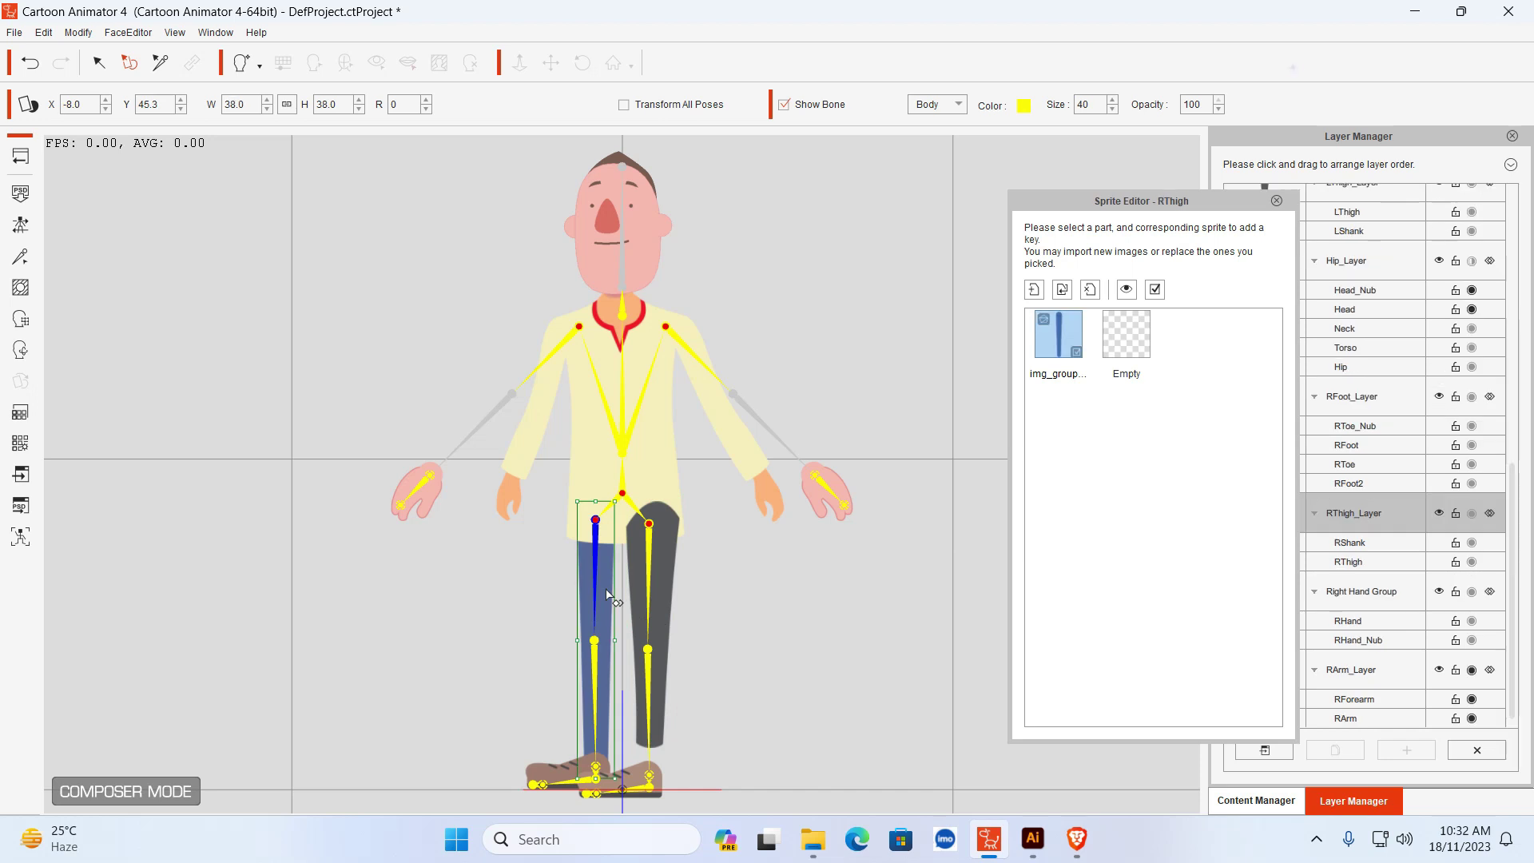
left_click(1062, 289)
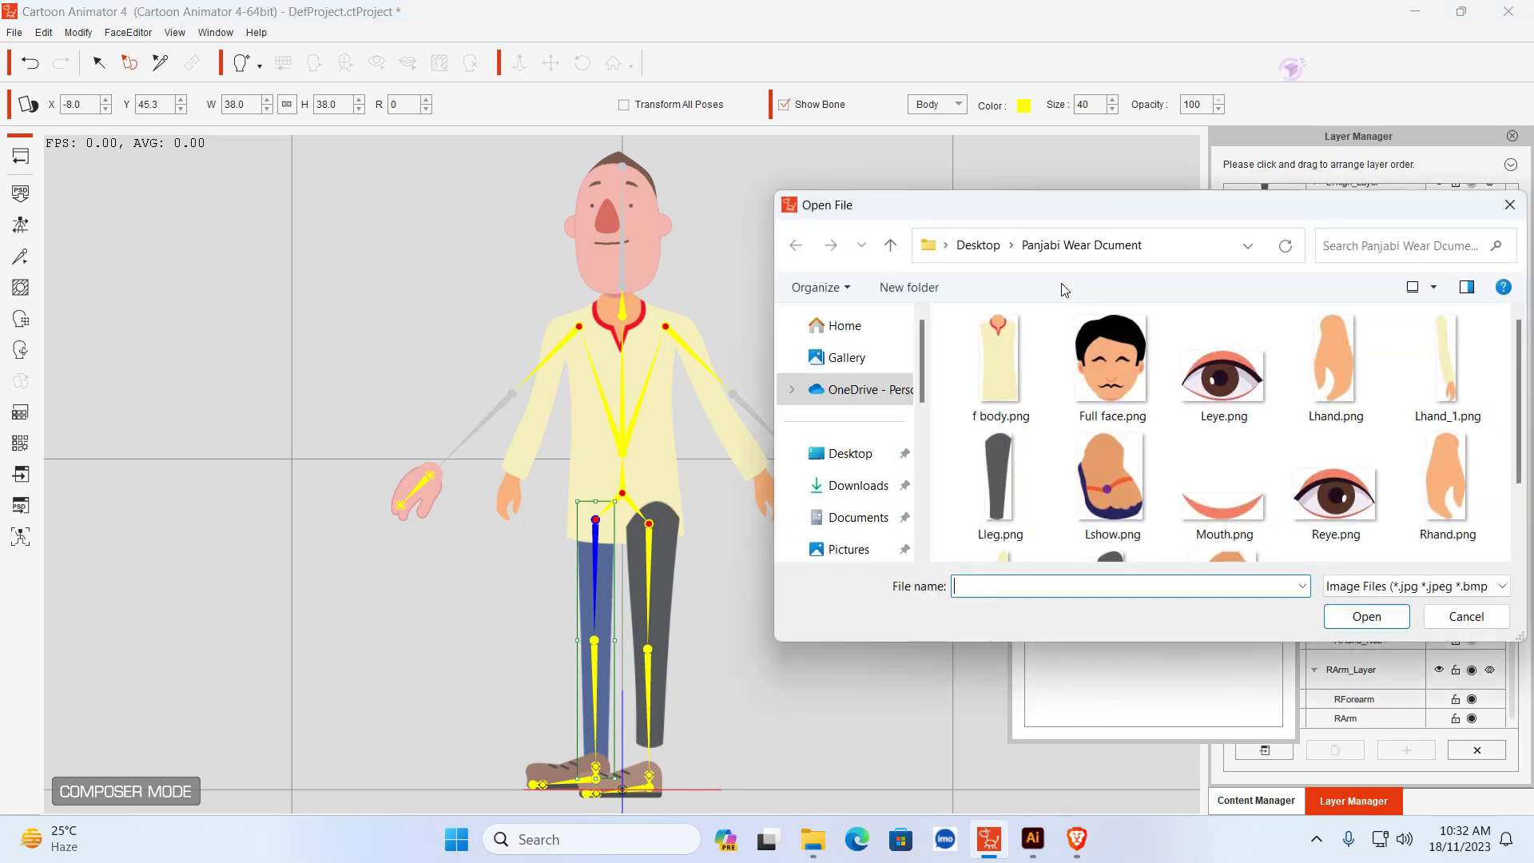
scroll(1145, 387, "down", 1)
left_click(1119, 488)
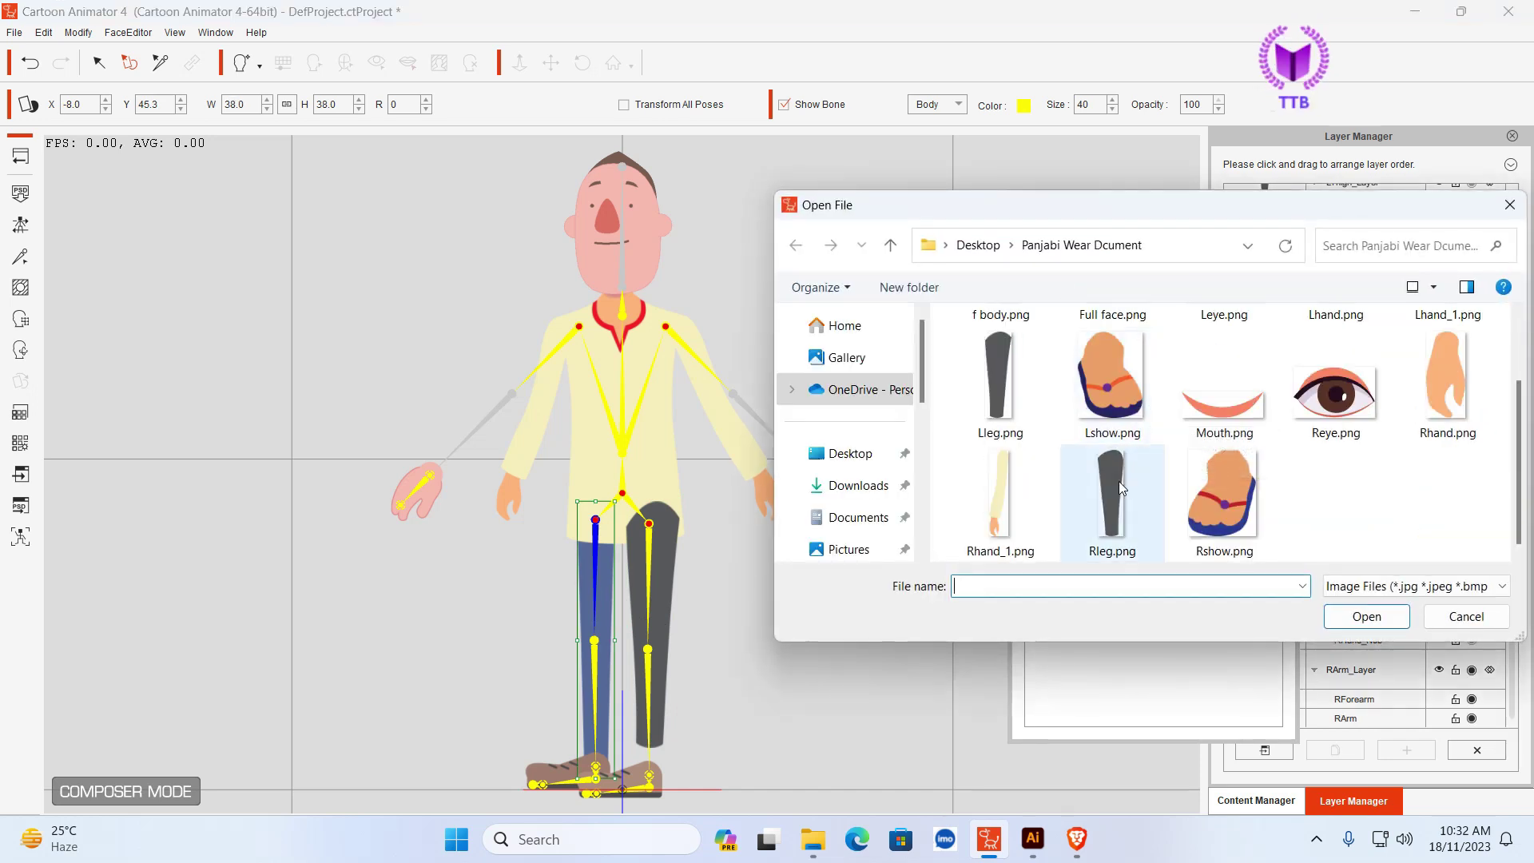
left_click(1352, 616)
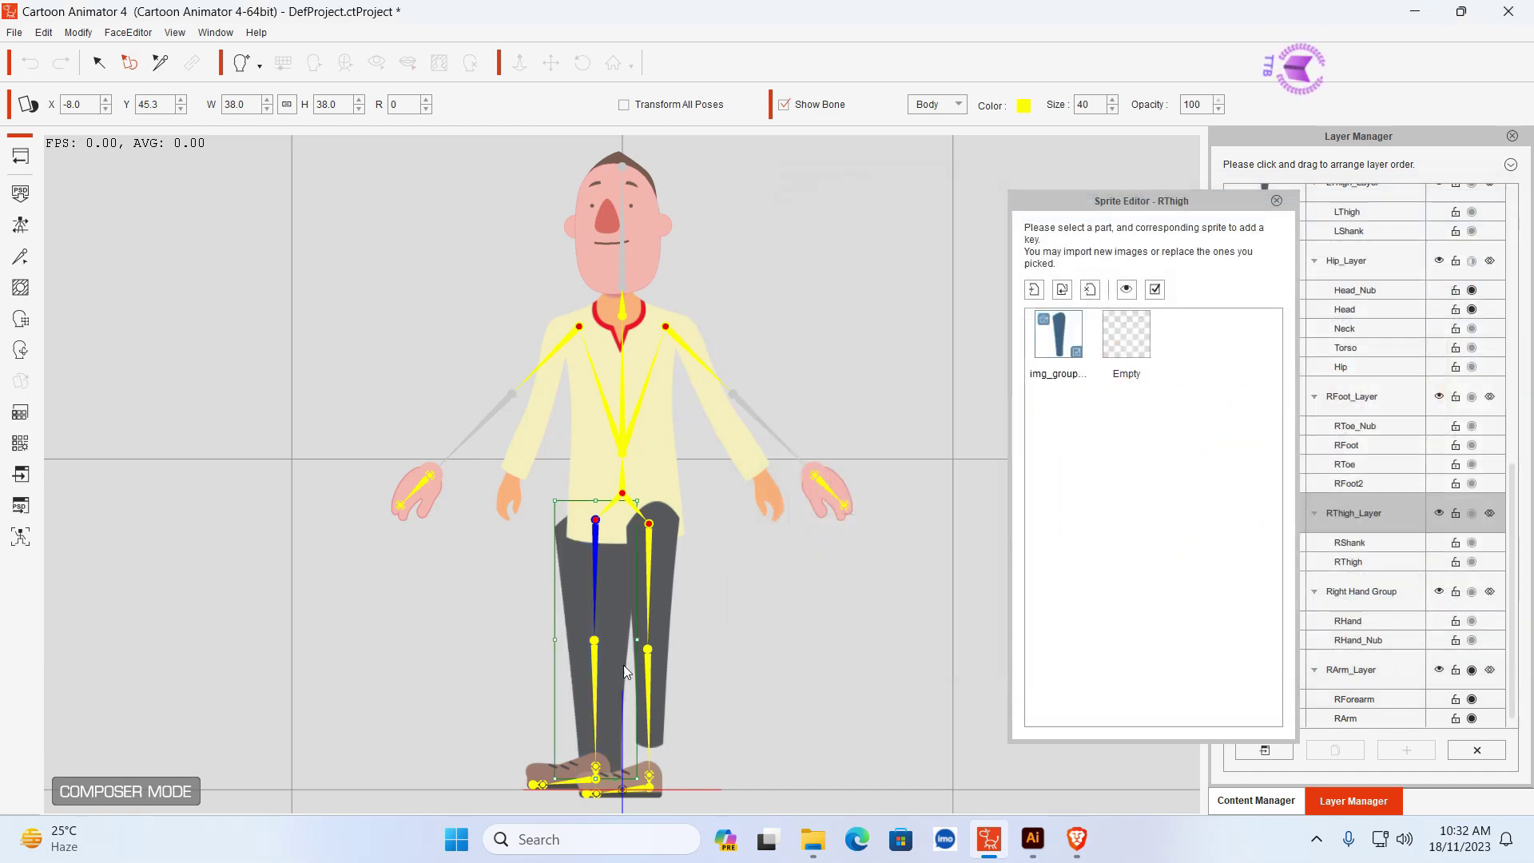
- Scale the RThigh sprite to about W 18.8, H 32.3 and fit it over the leg bones at about X -8.0, Y 50.2
left_click_drag(638, 641, 626, 643)
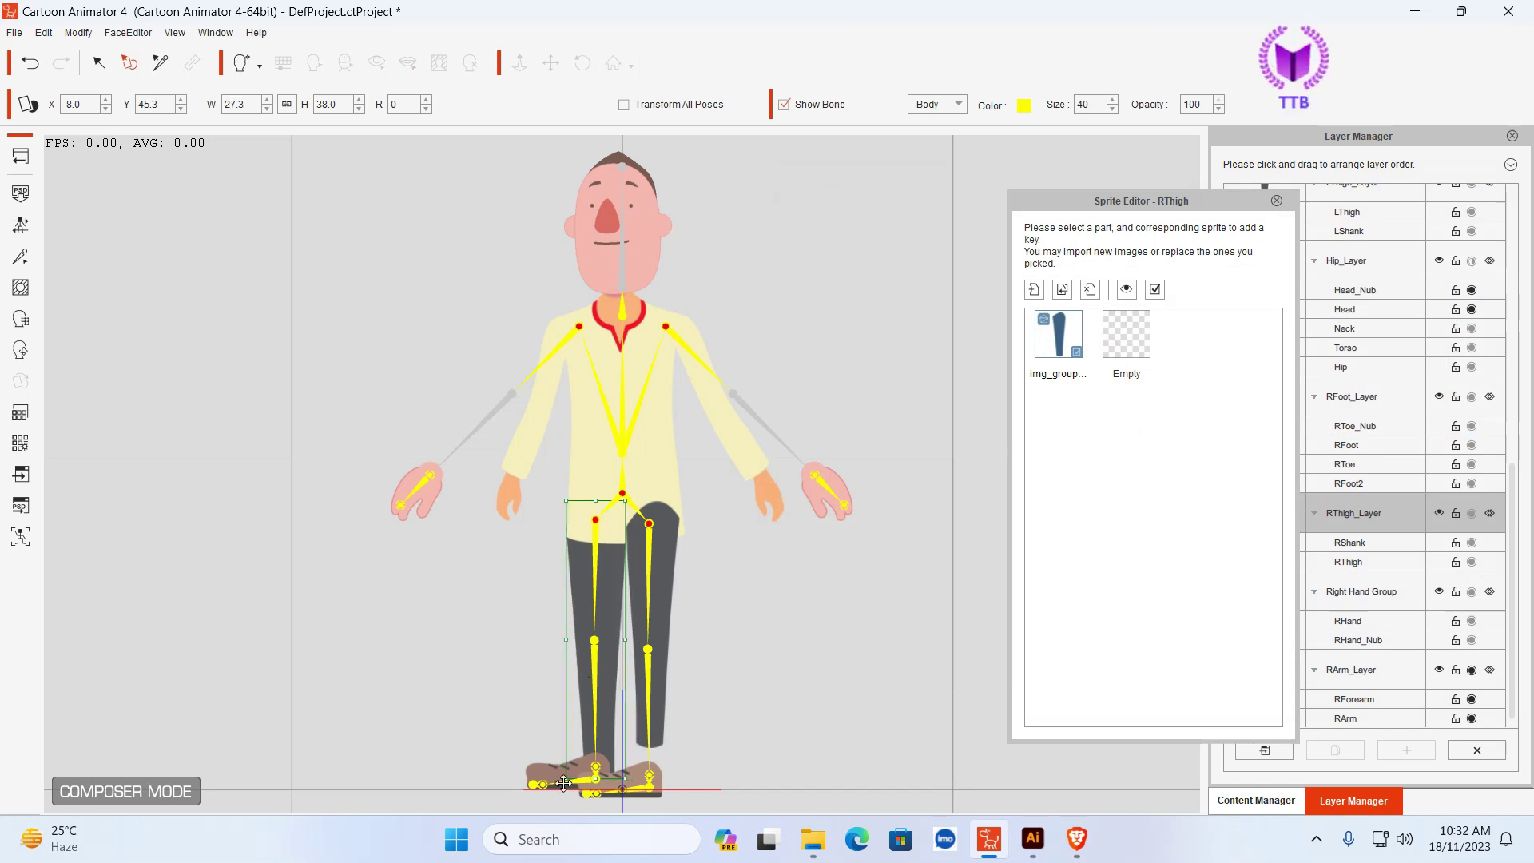
left_click_drag(595, 779, 597, 763)
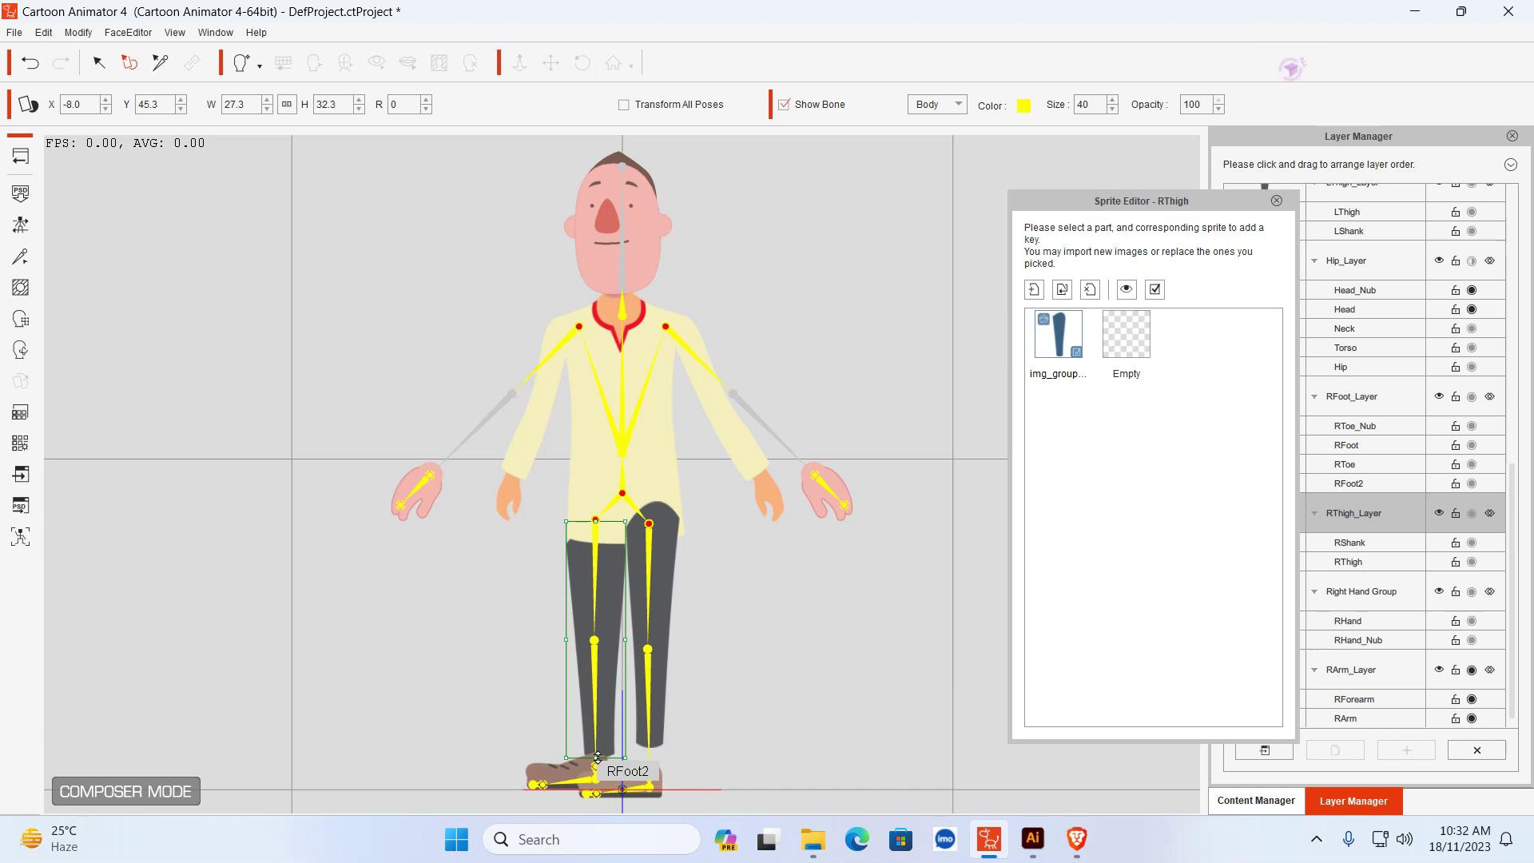
left_click_drag(600, 695, 599, 679)
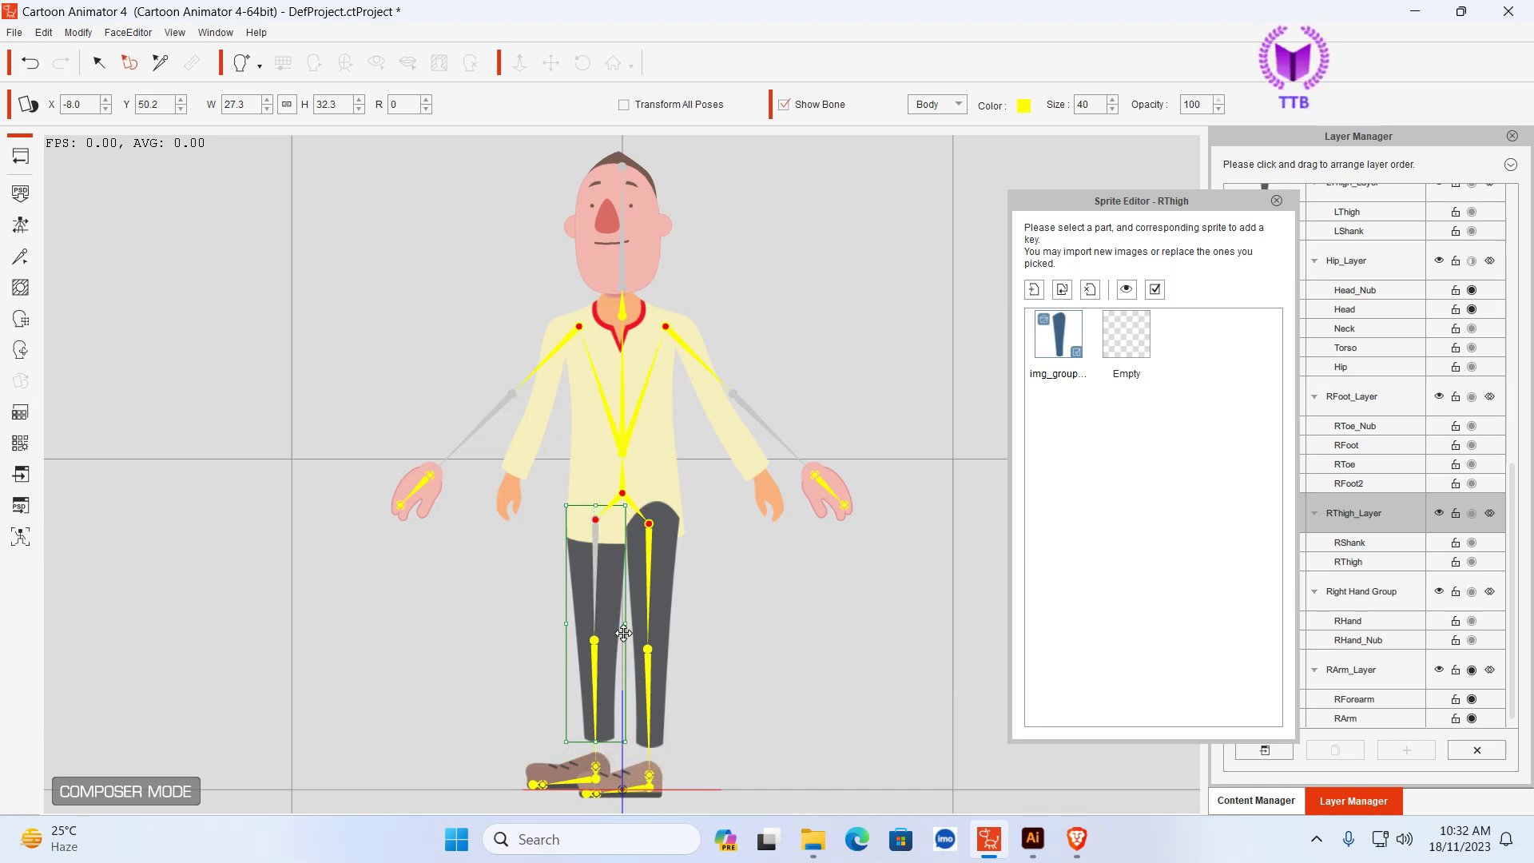
left_click_drag(623, 627, 619, 629)
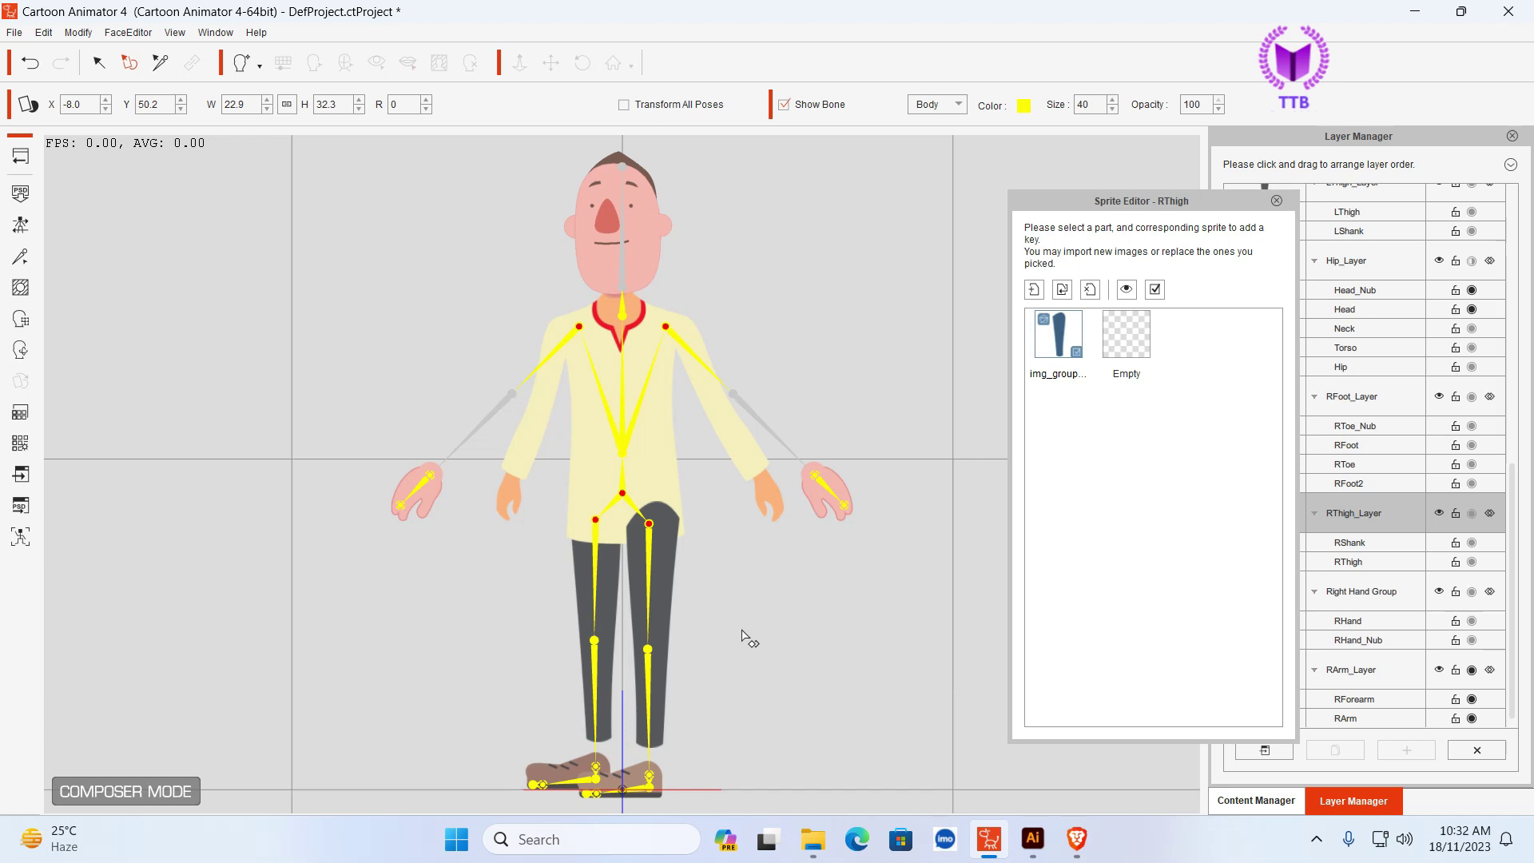
left_click(603, 587)
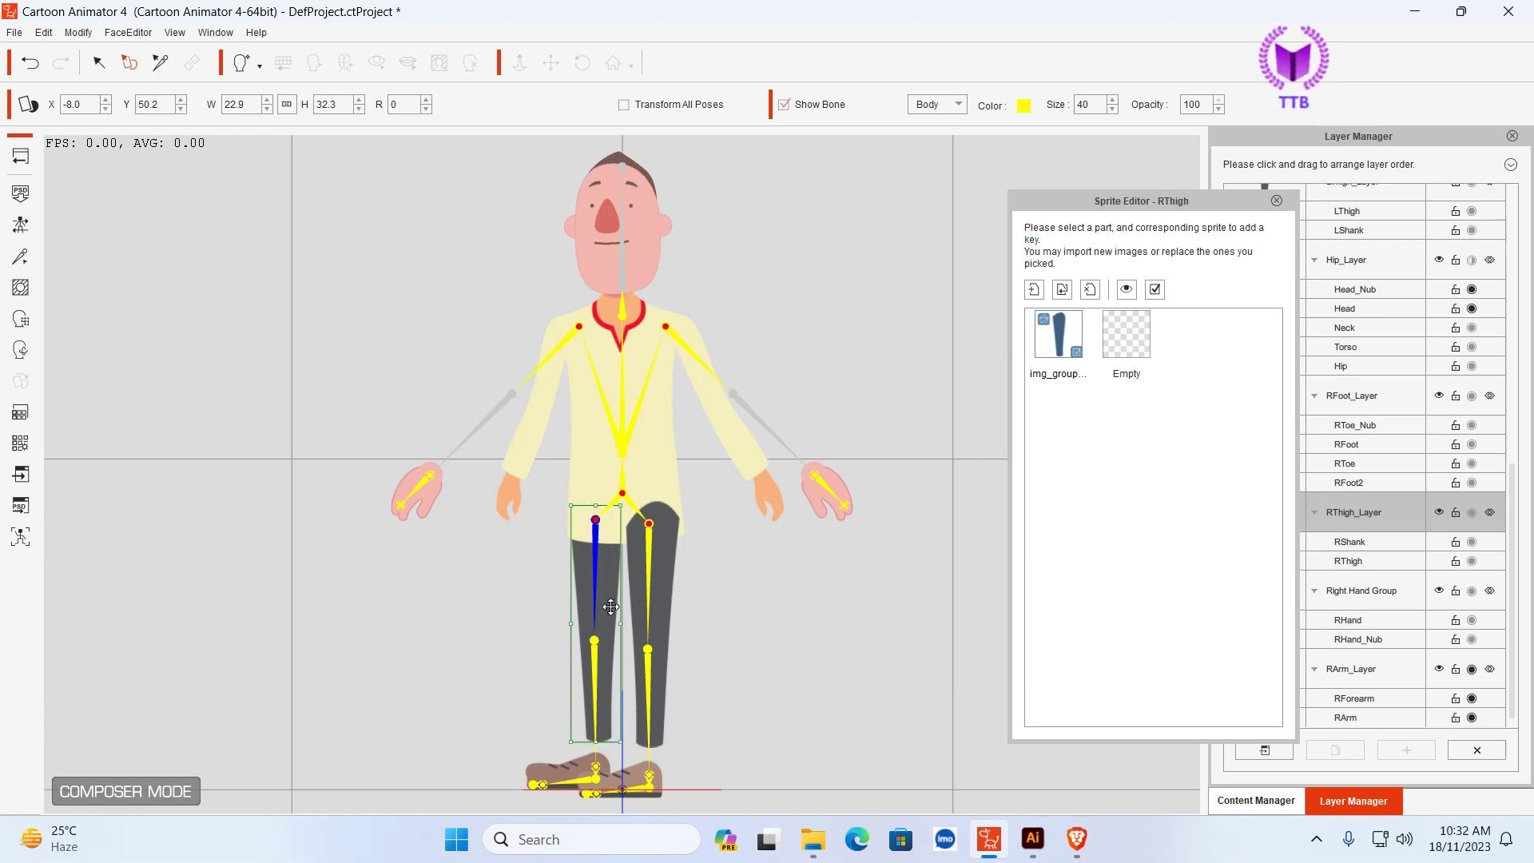
left_click_drag(621, 620, 616, 619)
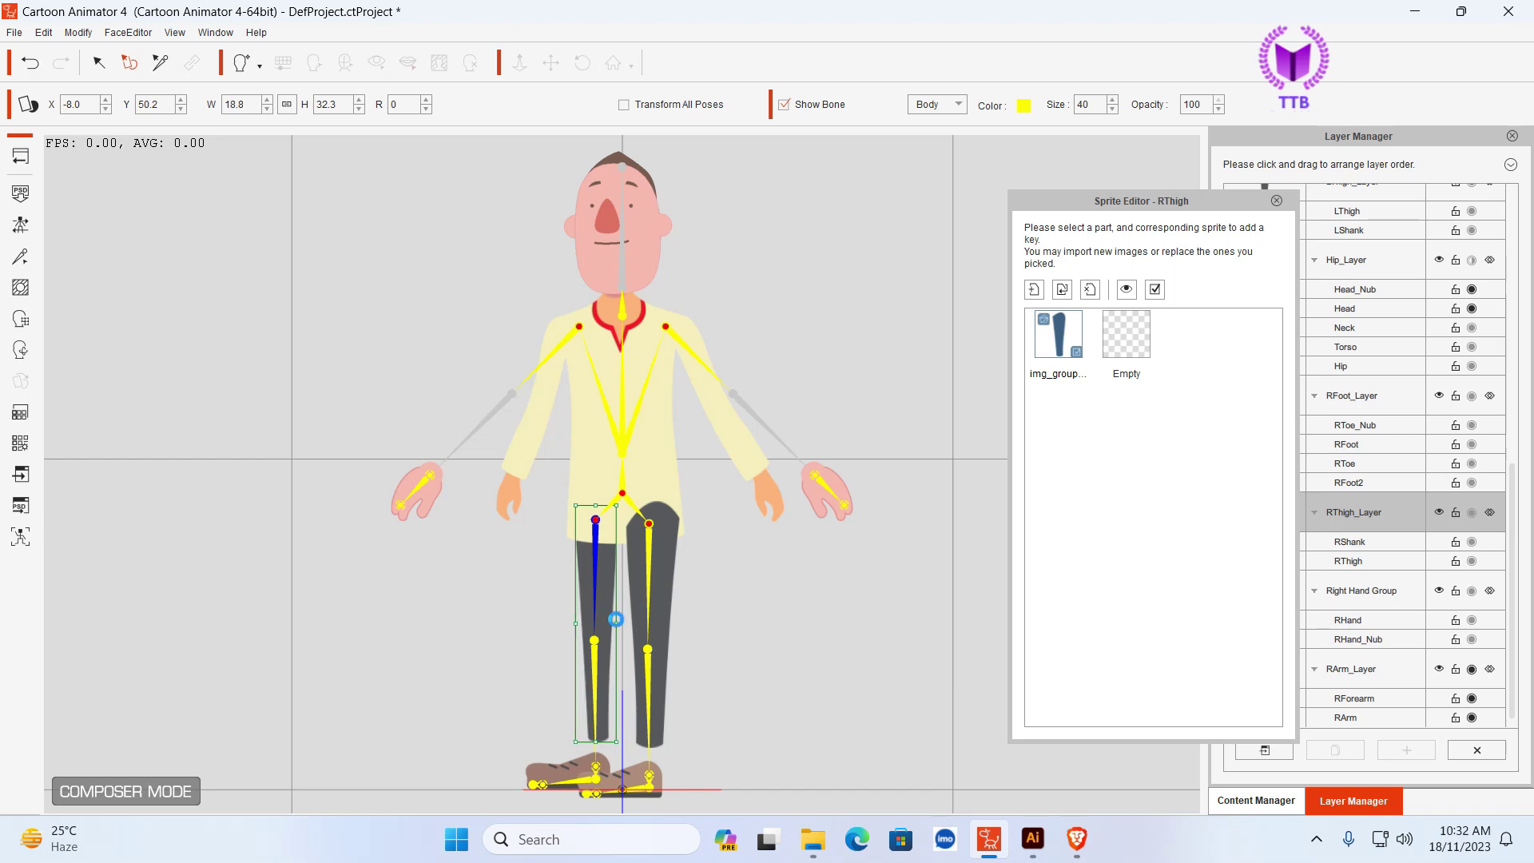
- Narrow the LThigh sprite to about W 23.9 and raise it slightly to about X 9.5, Y 51.4
left_click(659, 593)
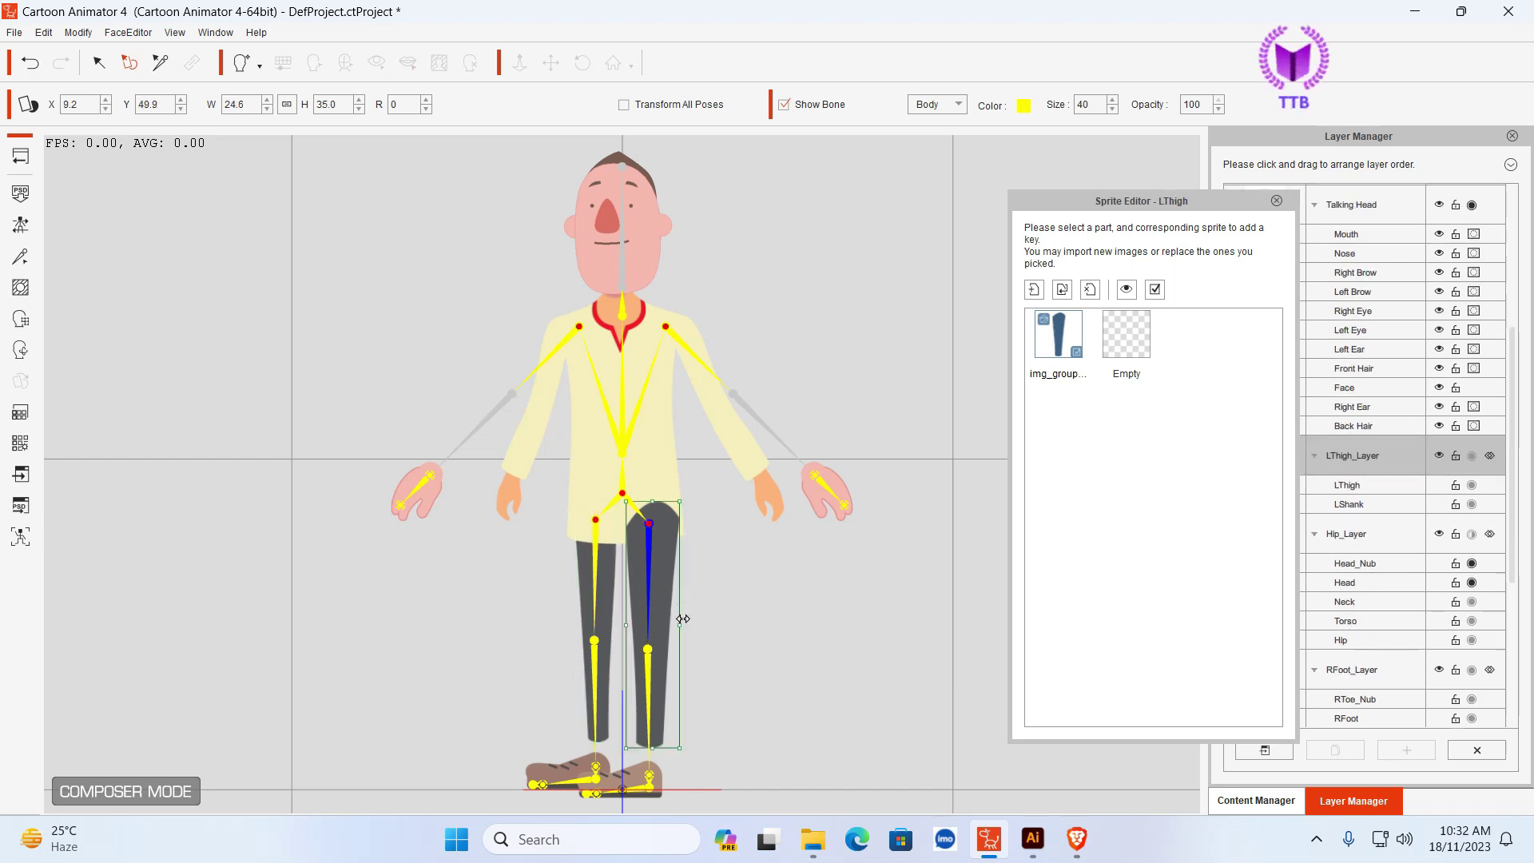
left_click_drag(681, 622, 683, 629)
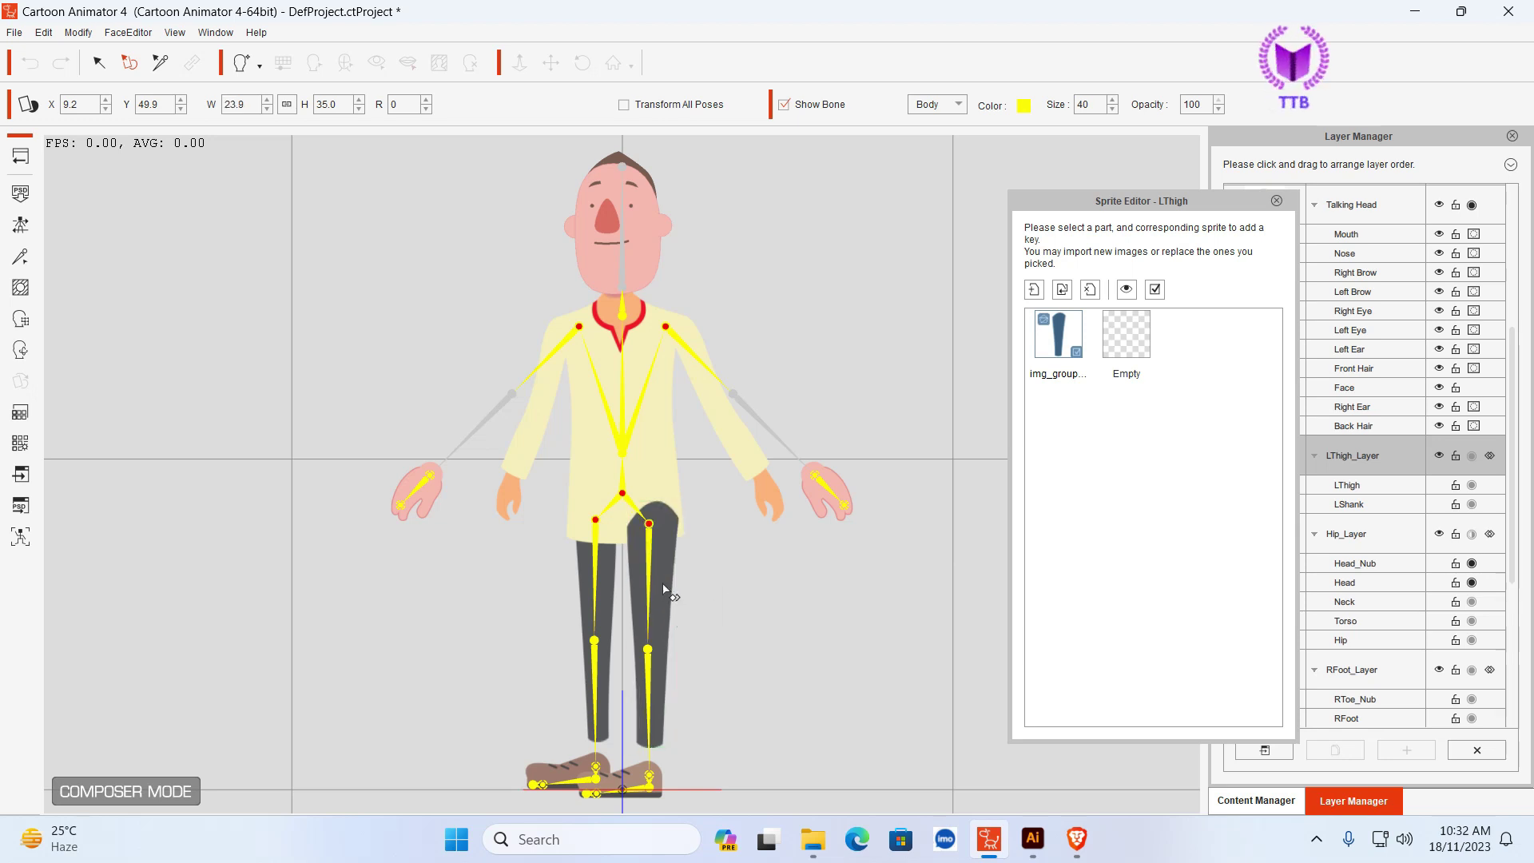
left_click_drag(662, 578, 663, 573)
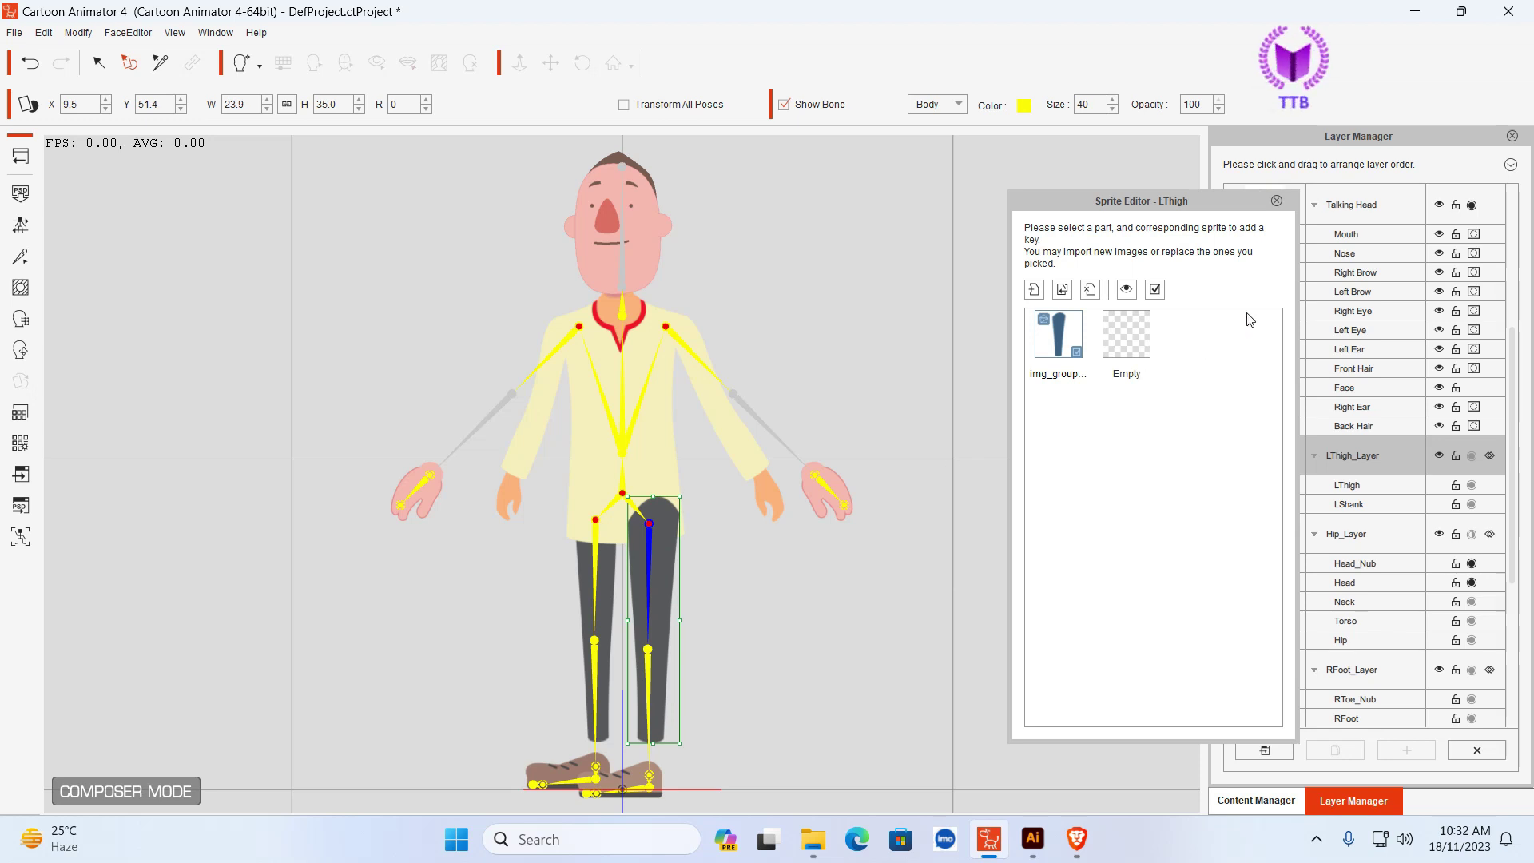
- Replace the LFoot sprite with Lshow.png and scale it to about W 21.9, H 25.5 under the leg at about X 9.6, Y 10.1
left_click(660, 782)
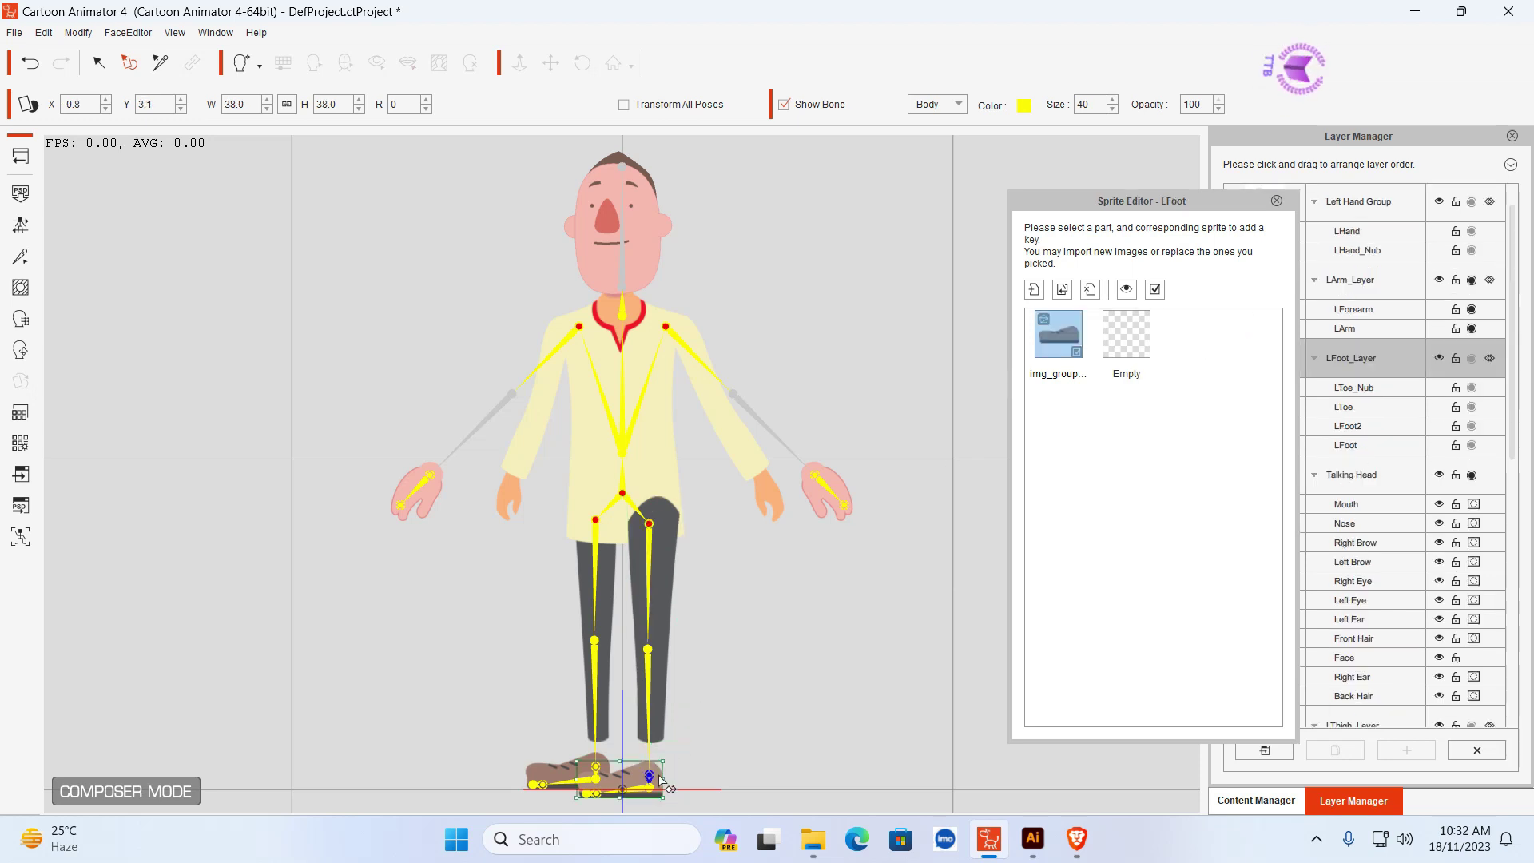
left_click(1062, 291)
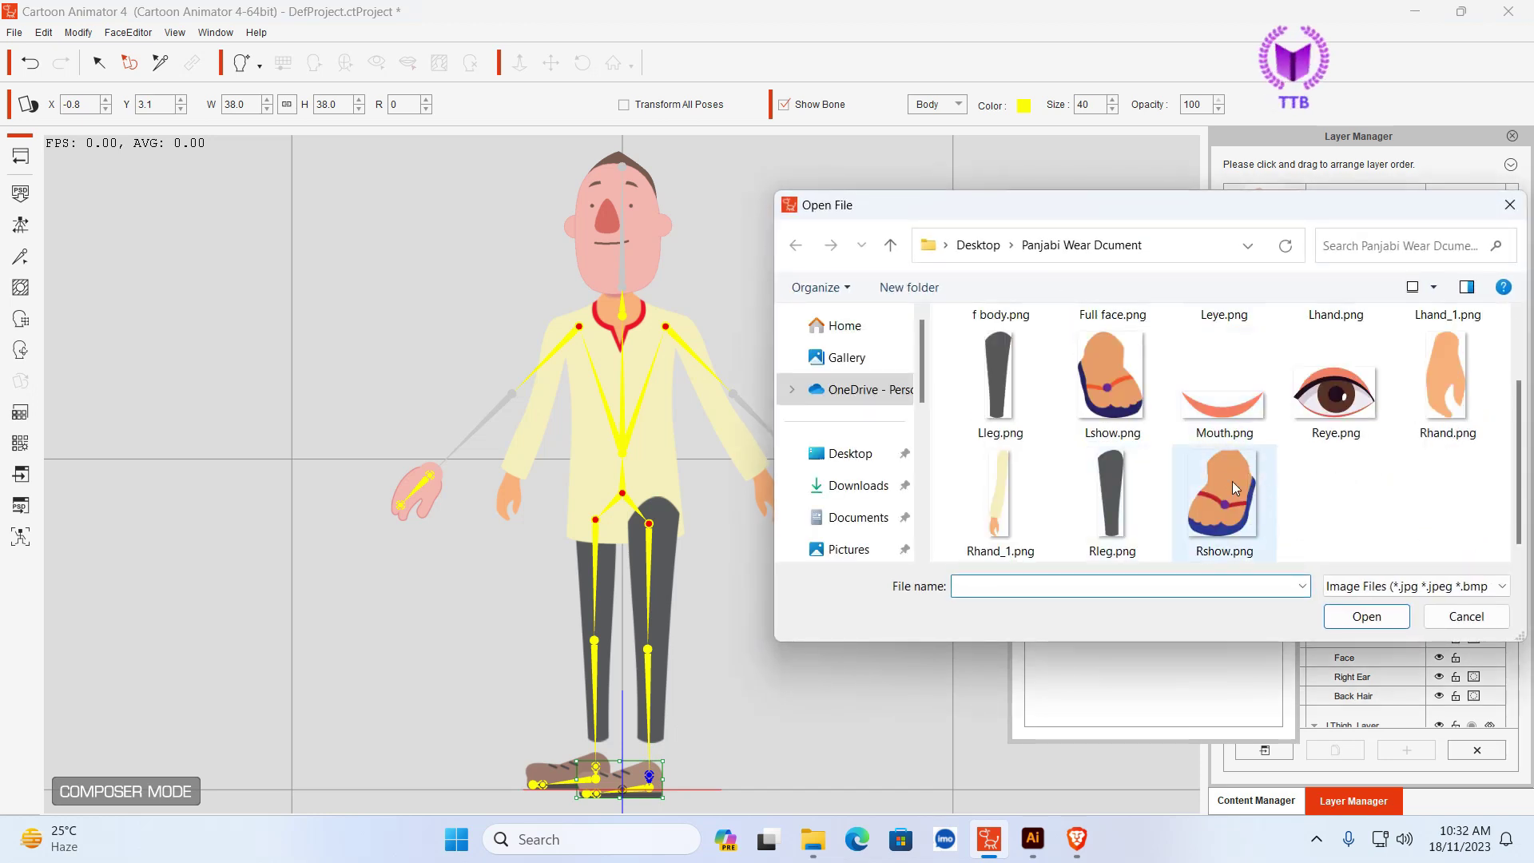
left_click(1116, 386)
left_click(1366, 617)
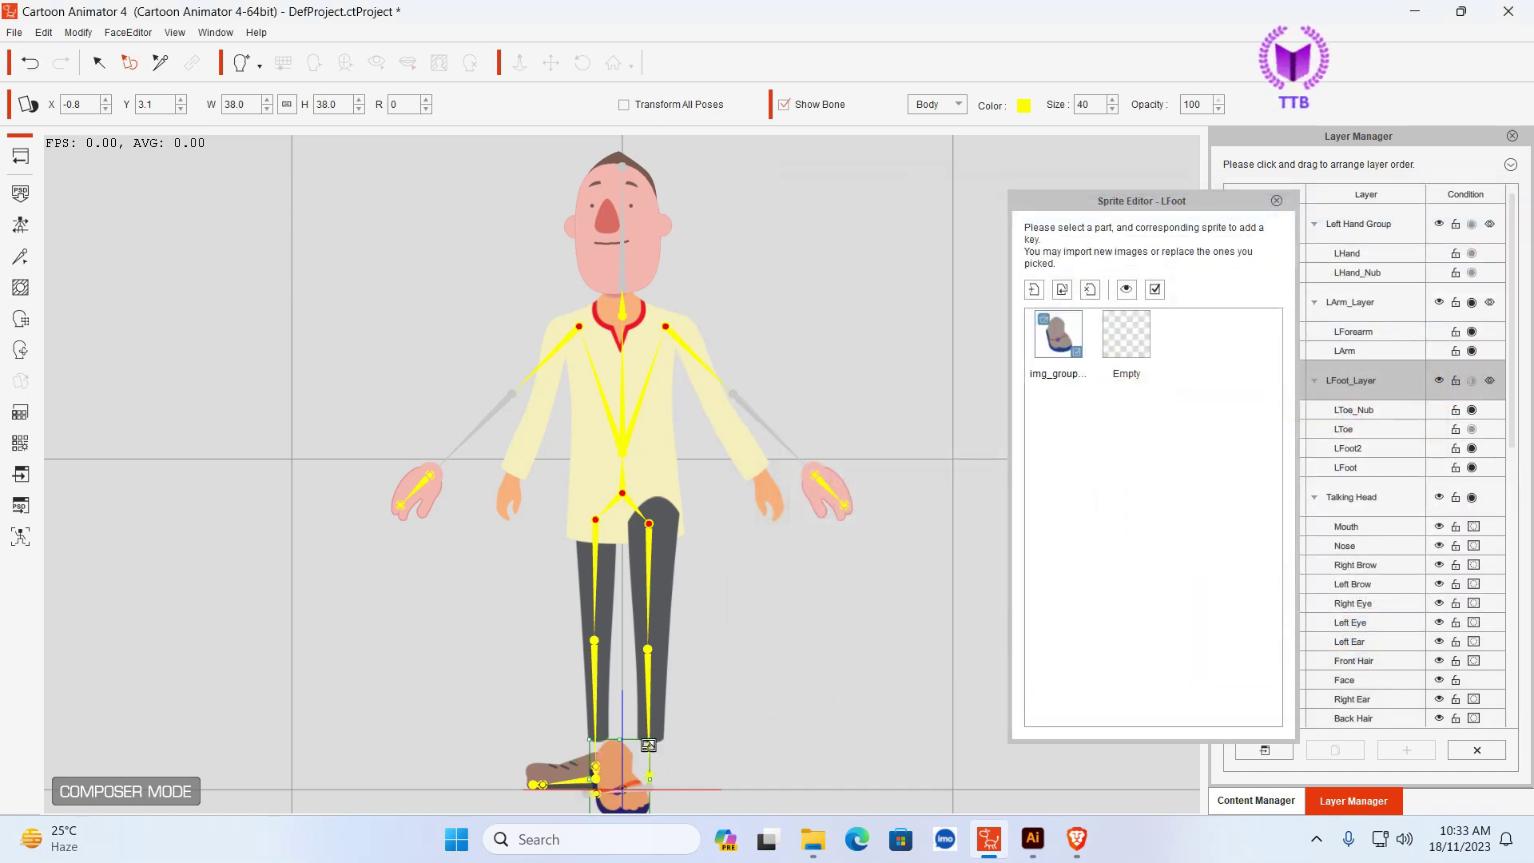
left_click_drag(629, 761, 656, 746)
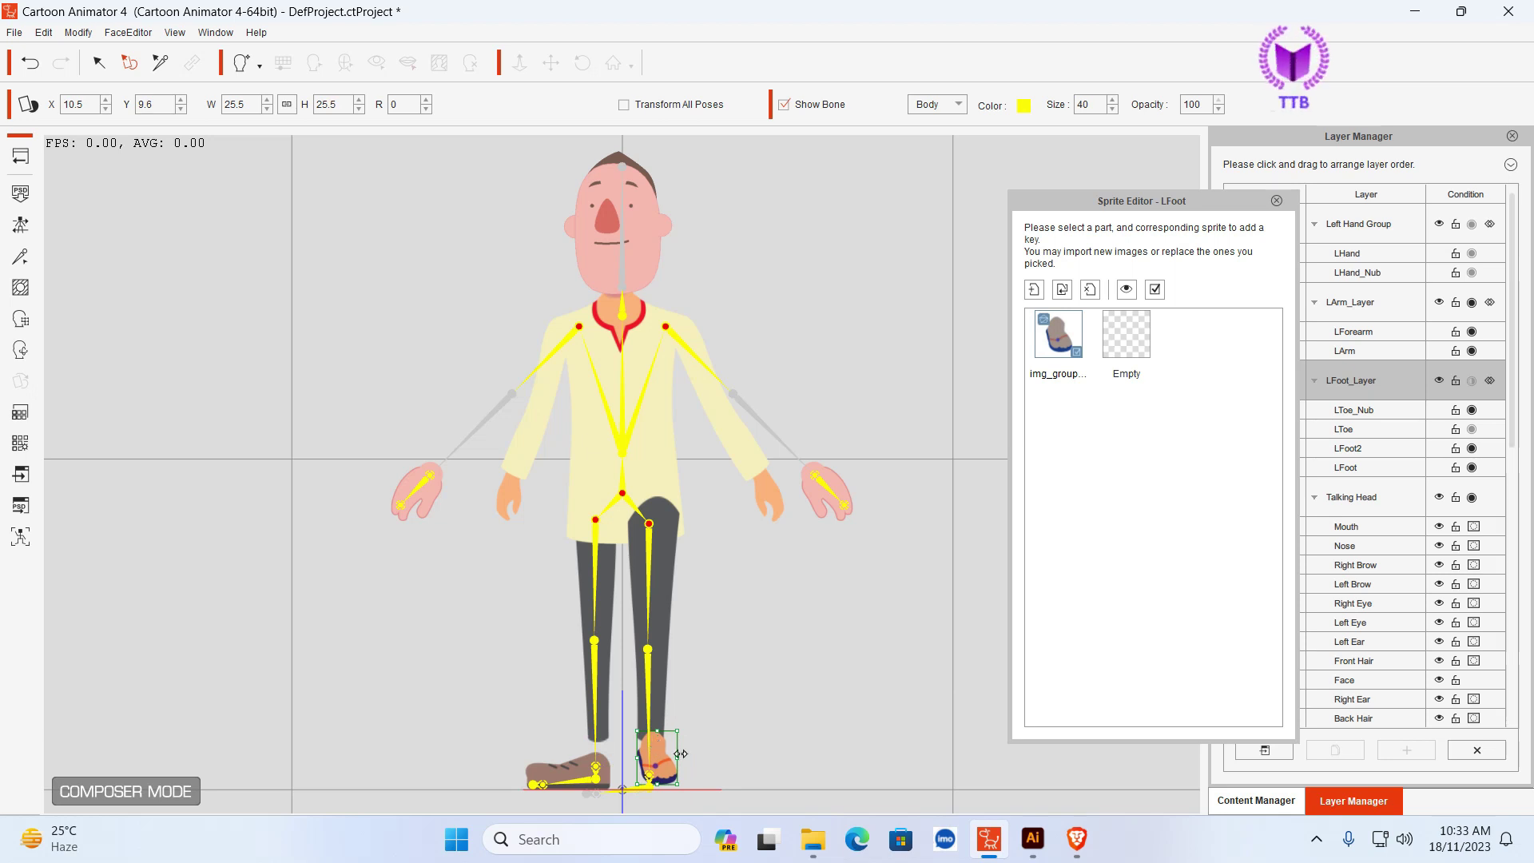
left_click_drag(679, 756, 661, 754)
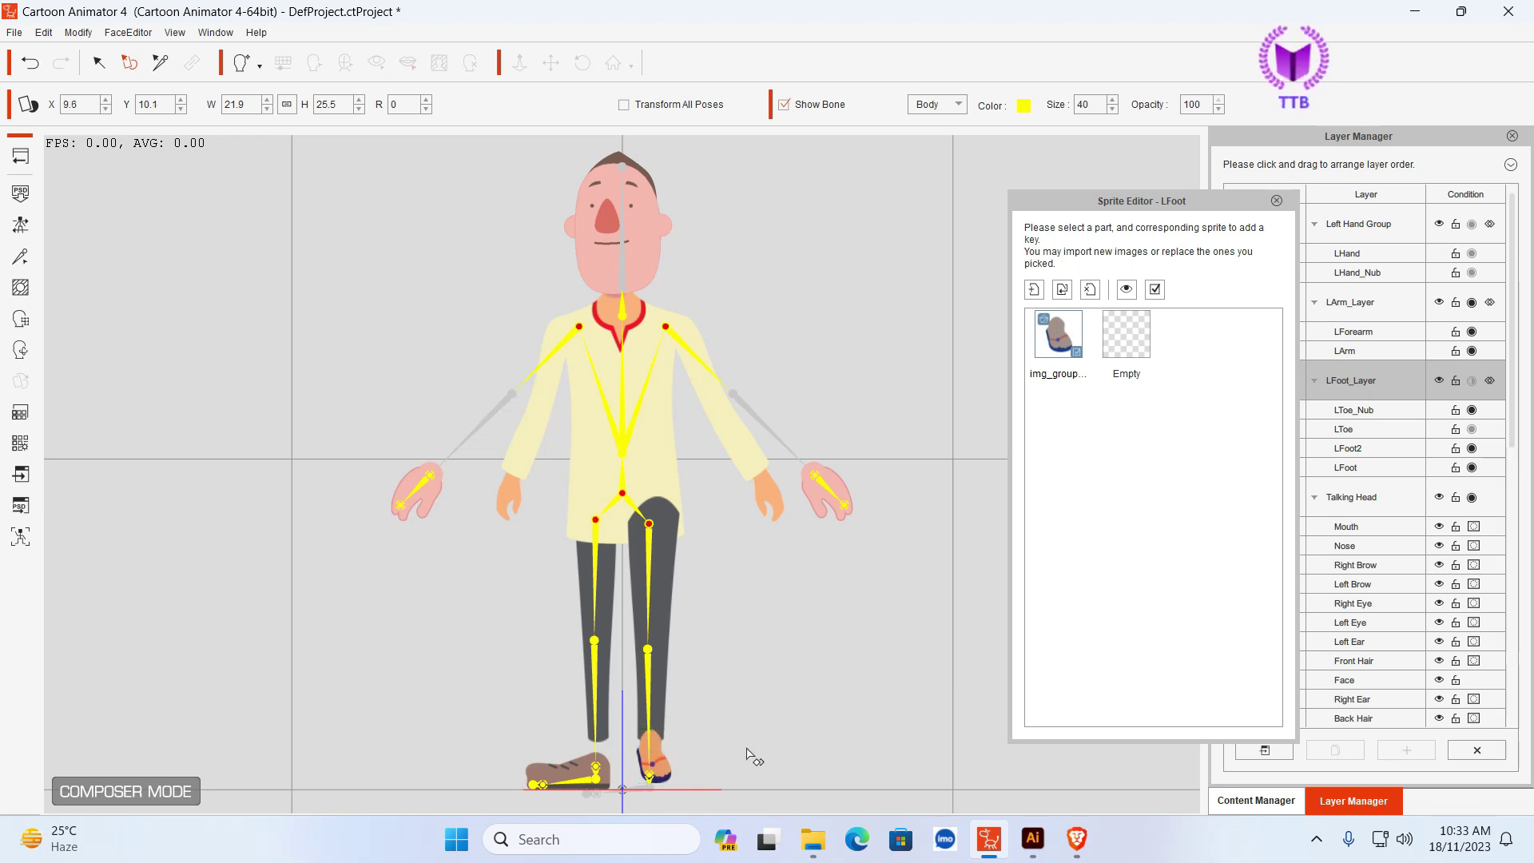
- Replace the RFoot sprite with Rshow.png and scale it to about W 20.9, H 20.9 under the leg at about X -8.0, Y 10.8
left_click(564, 772)
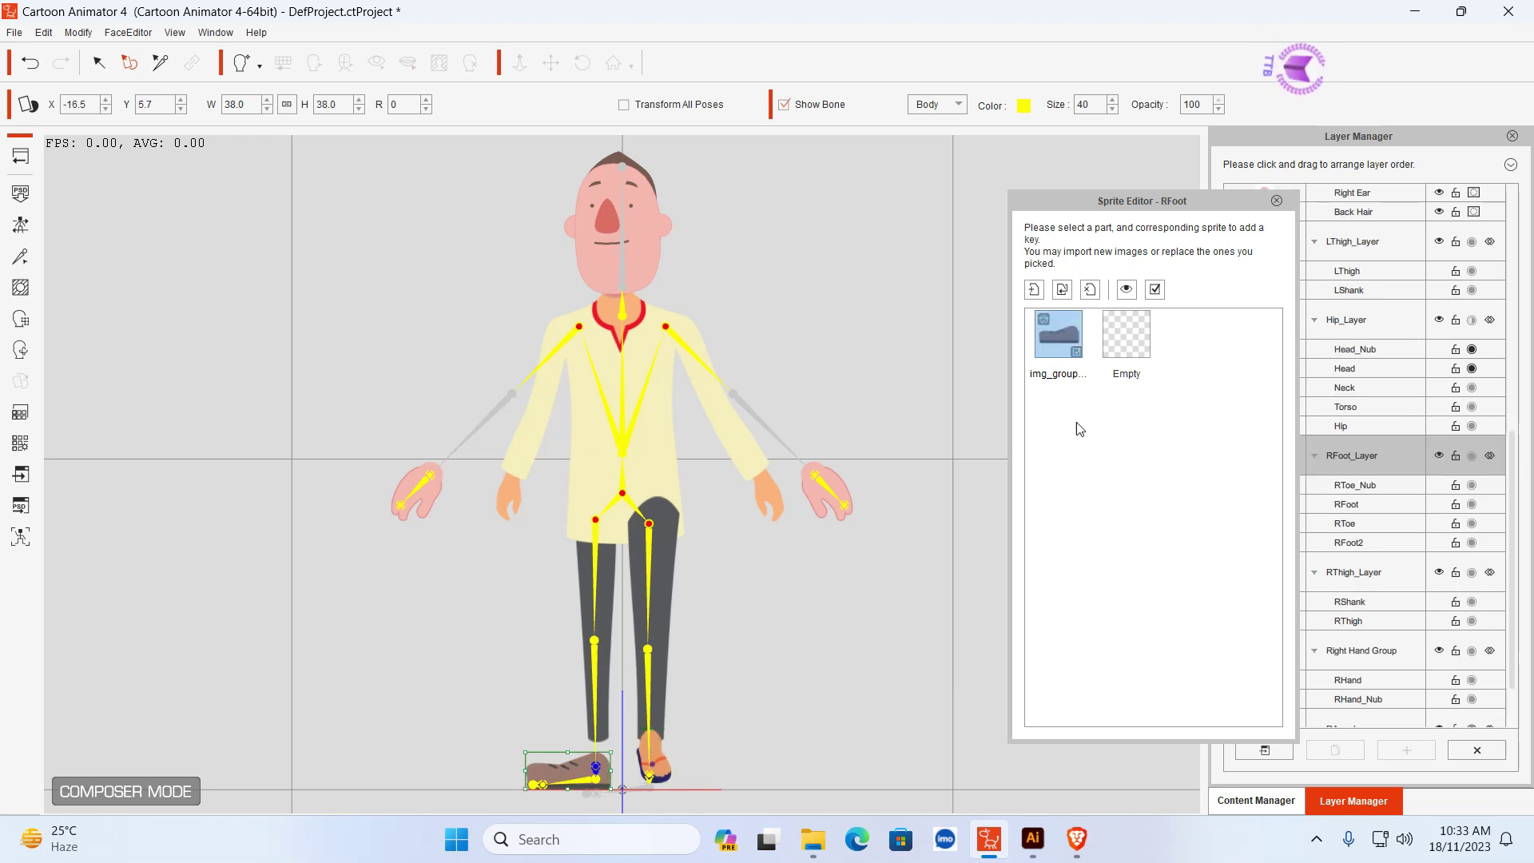
left_click(1062, 289)
scroll(1183, 453, "down", 2)
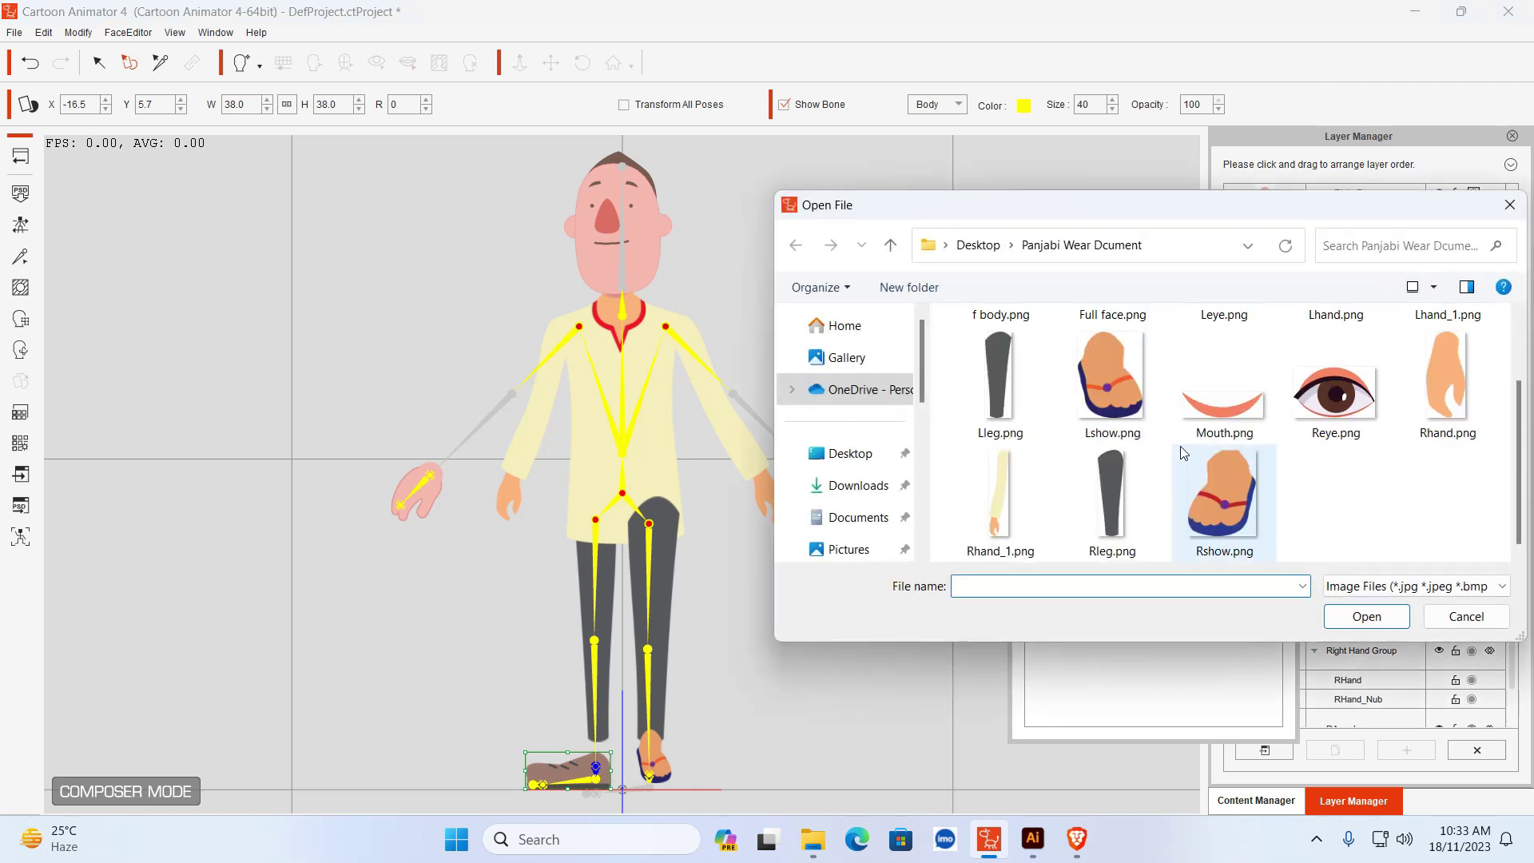
left_click(1226, 479)
left_click(1367, 617)
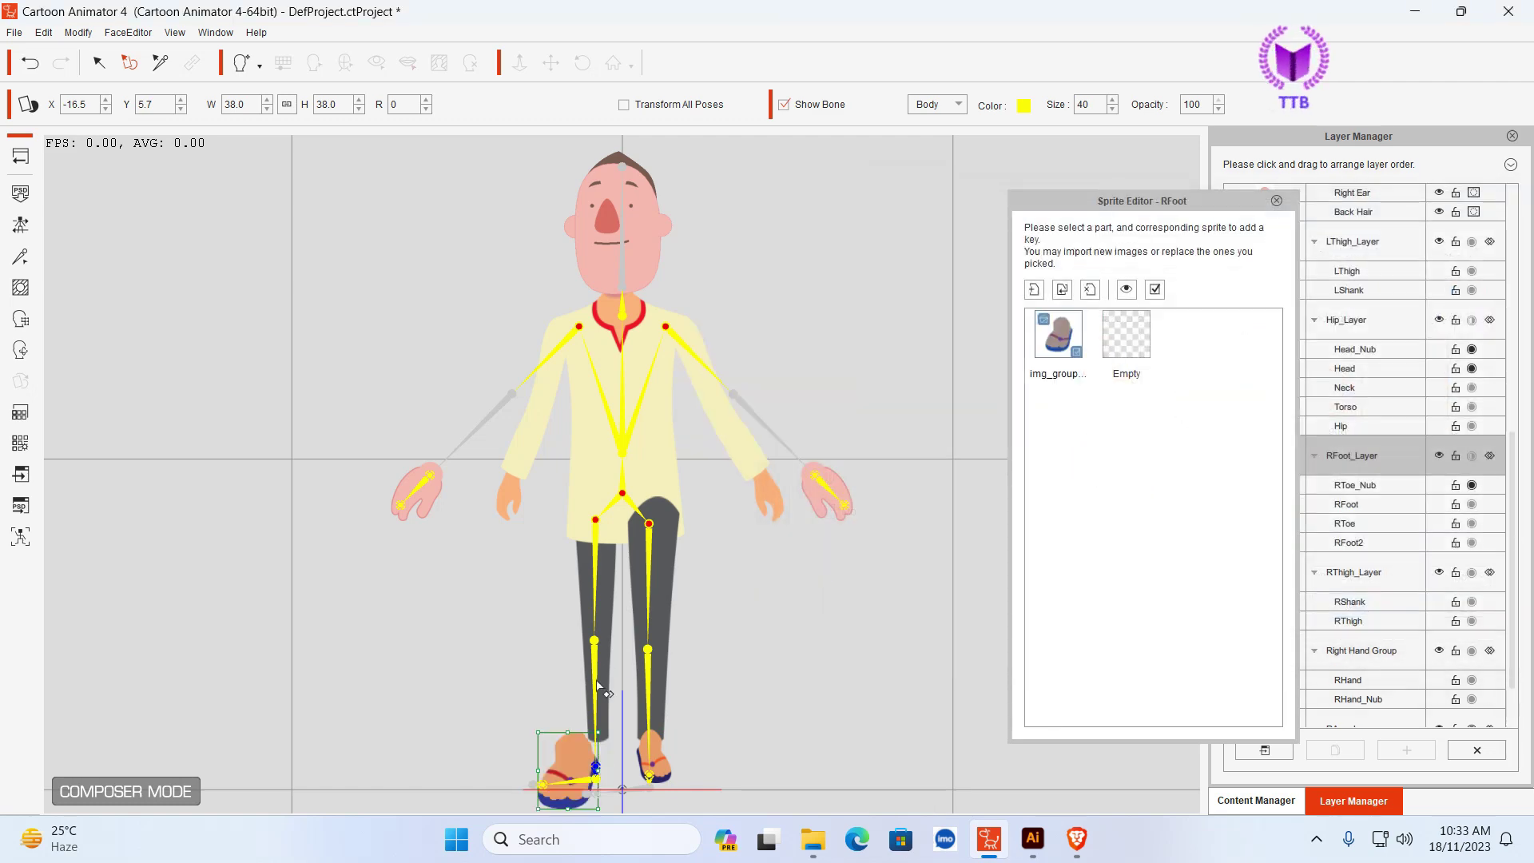
left_click_drag(546, 734, 580, 775)
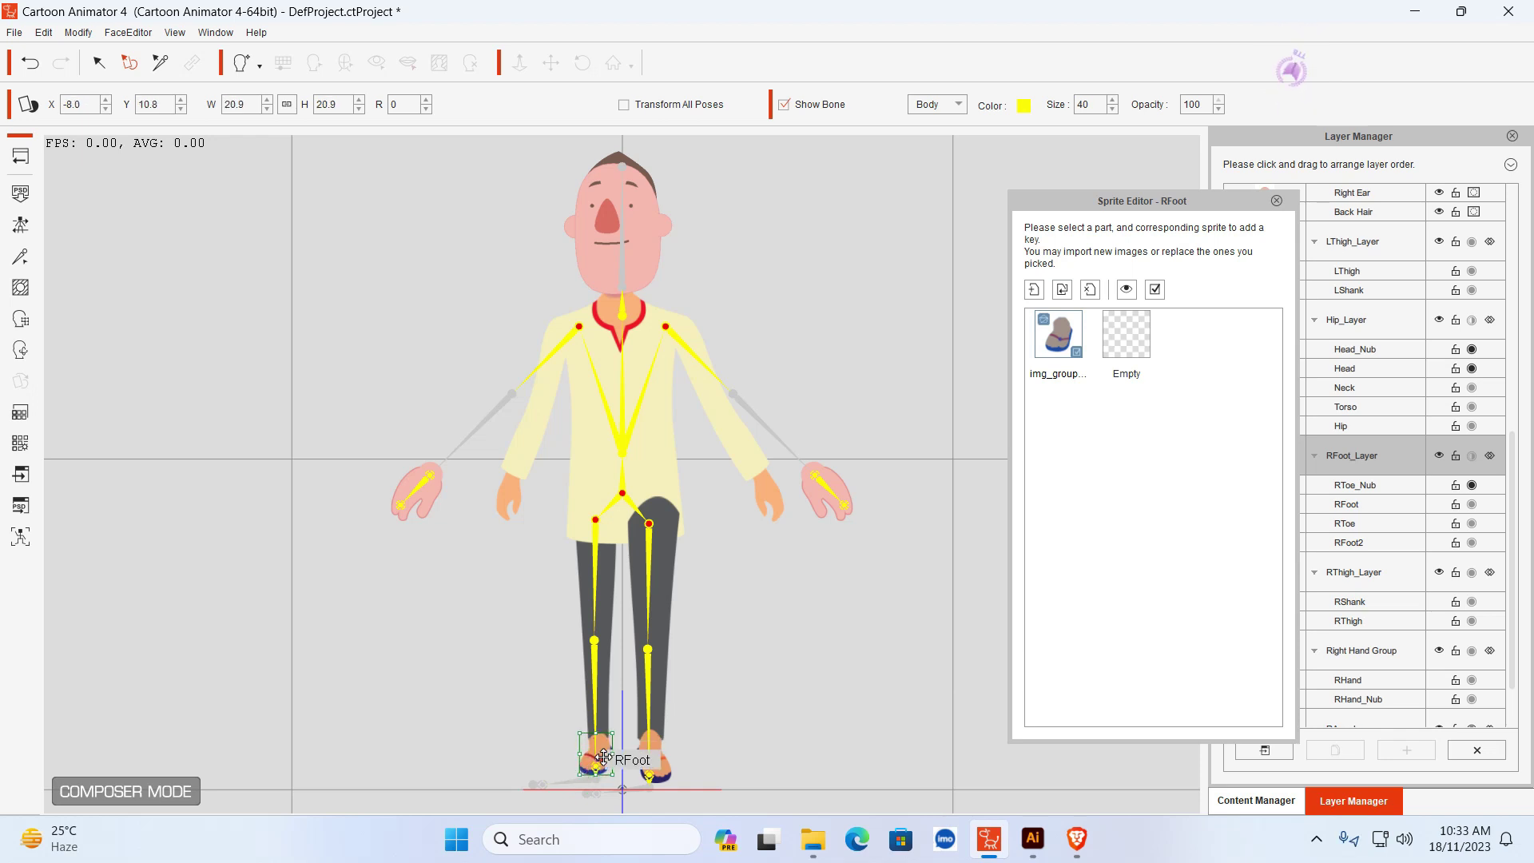
- Shrink the LFoot sprite to about W 18.5, H 24.8 so it fits the end of the leg
left_click(658, 756)
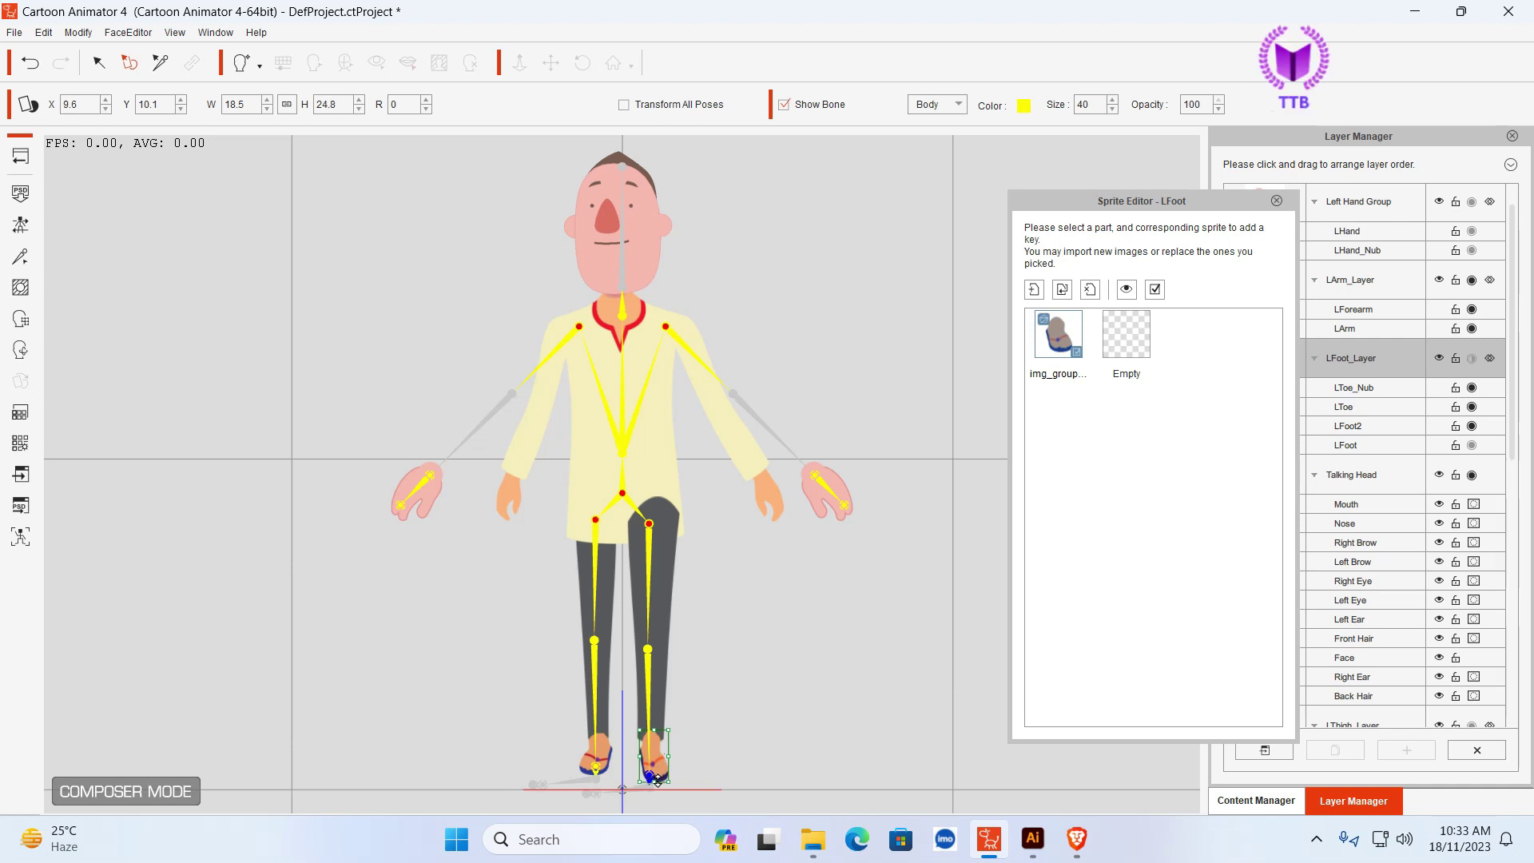
left_click_drag(657, 779, 691, 760)
left_click(749, 746)
- Remove the template's Left Brow and Right Brow sprites from the face
left_click(647, 273)
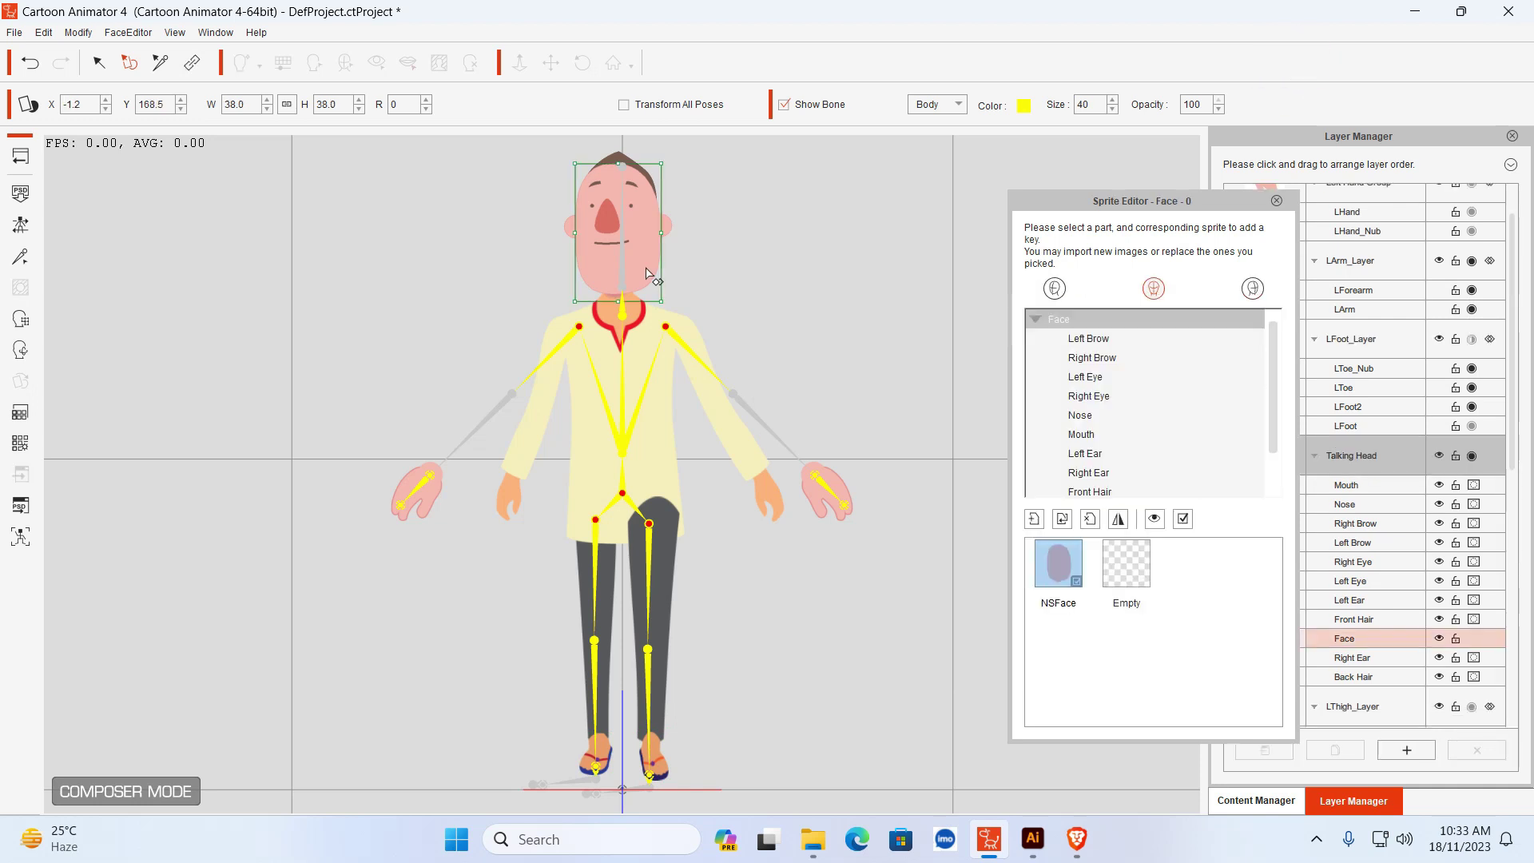
left_click(1095, 342)
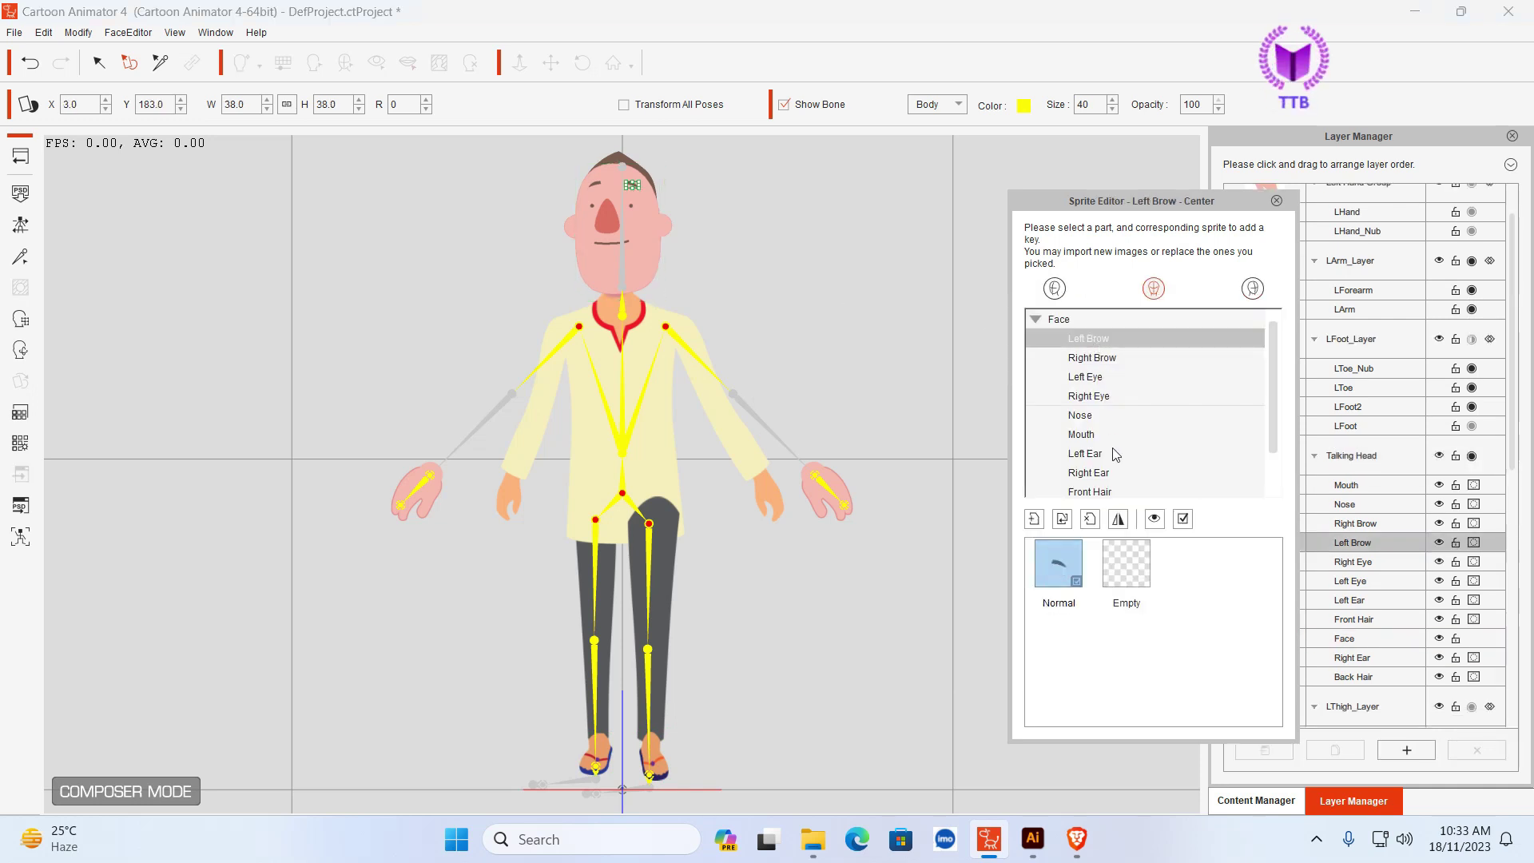
left_click(1092, 519)
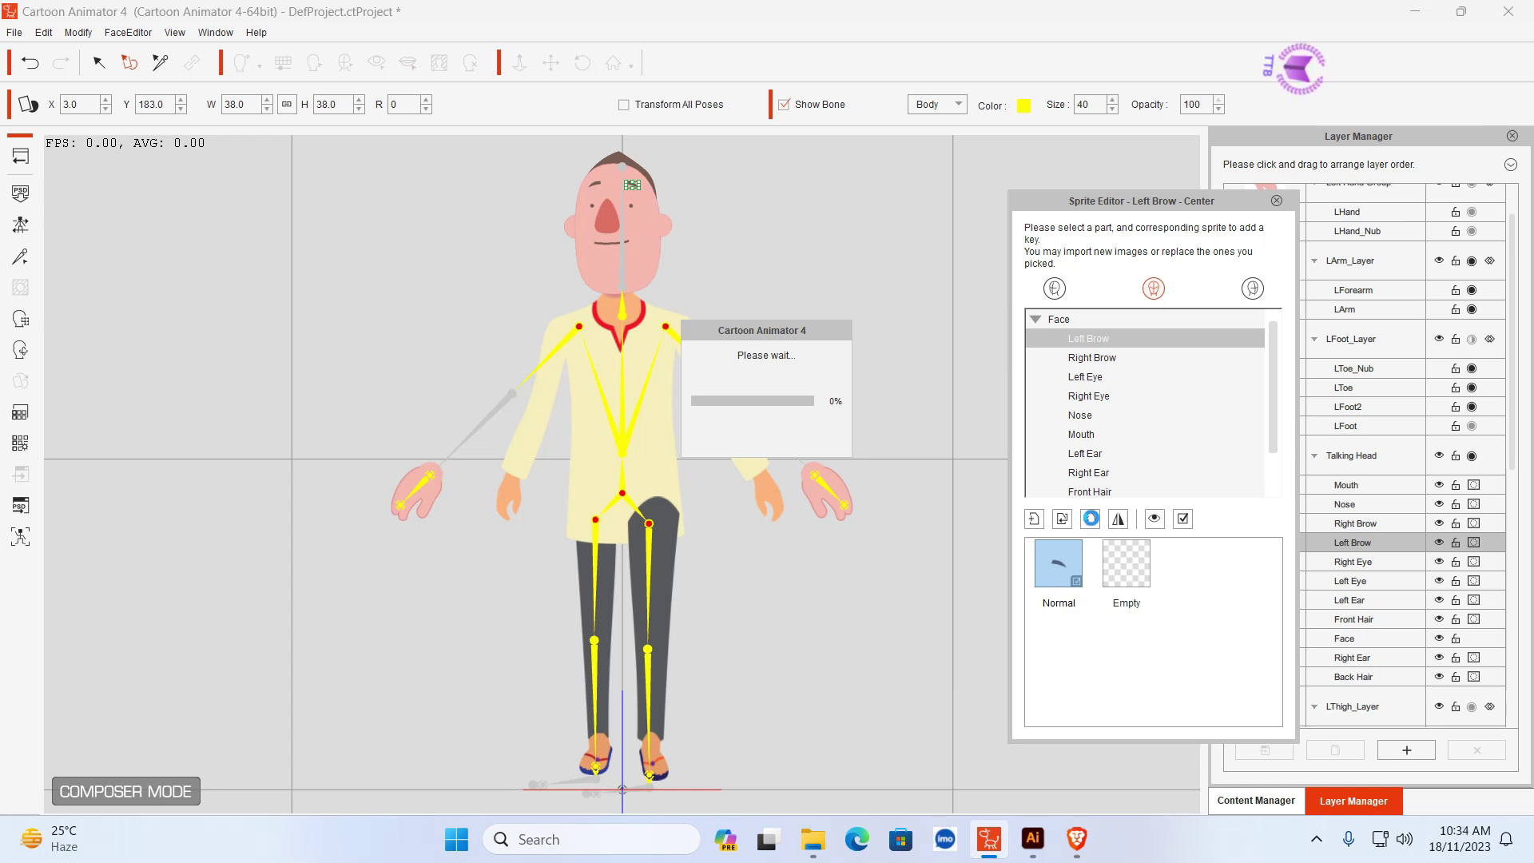
left_click(1110, 358)
left_click(1089, 518)
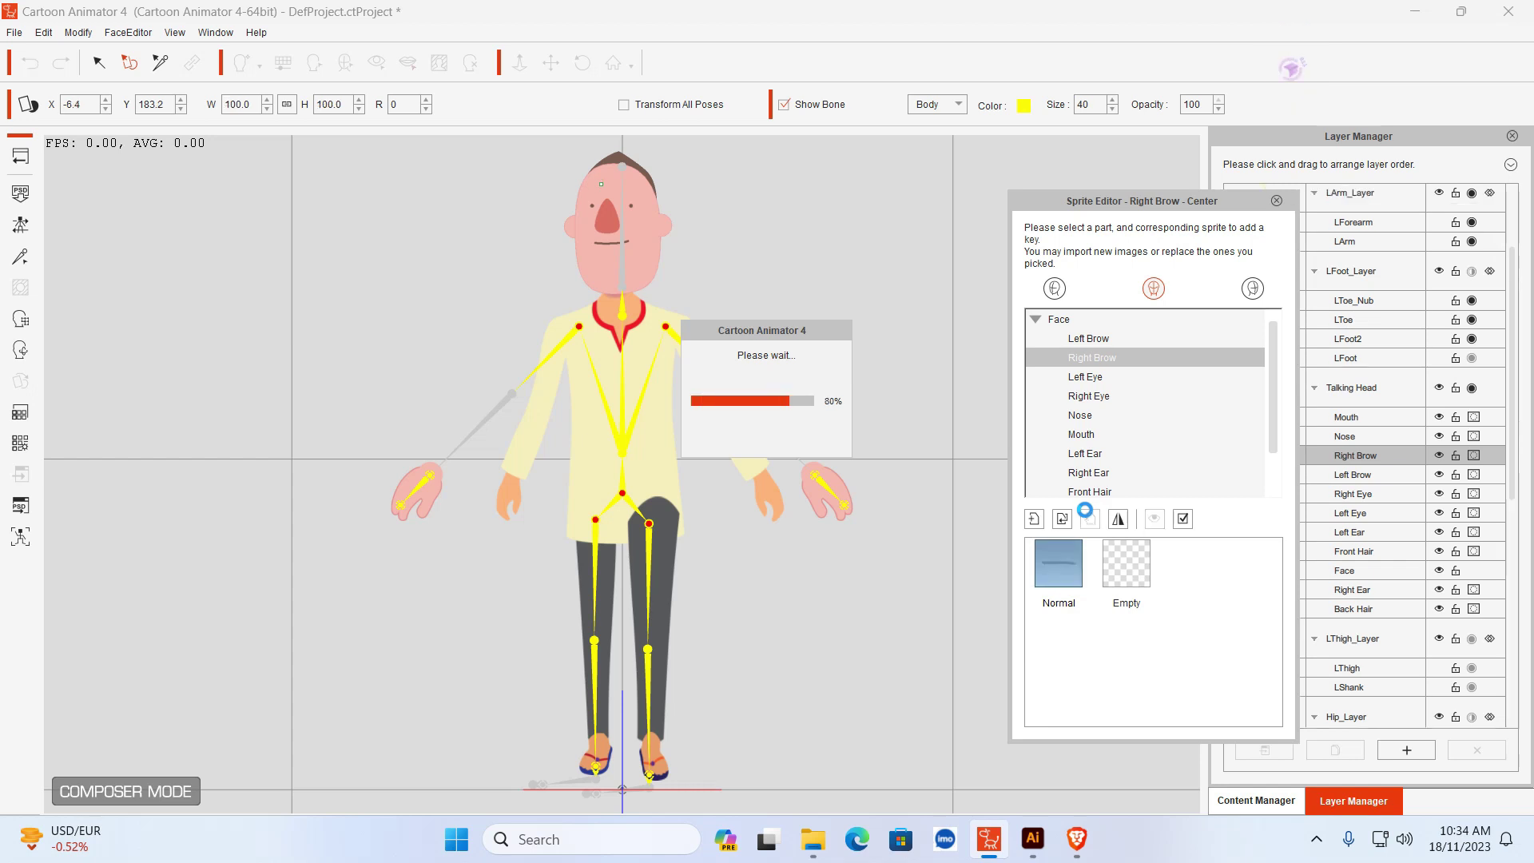
- Remove the template's Nose sprite from the face
left_click(1098, 384)
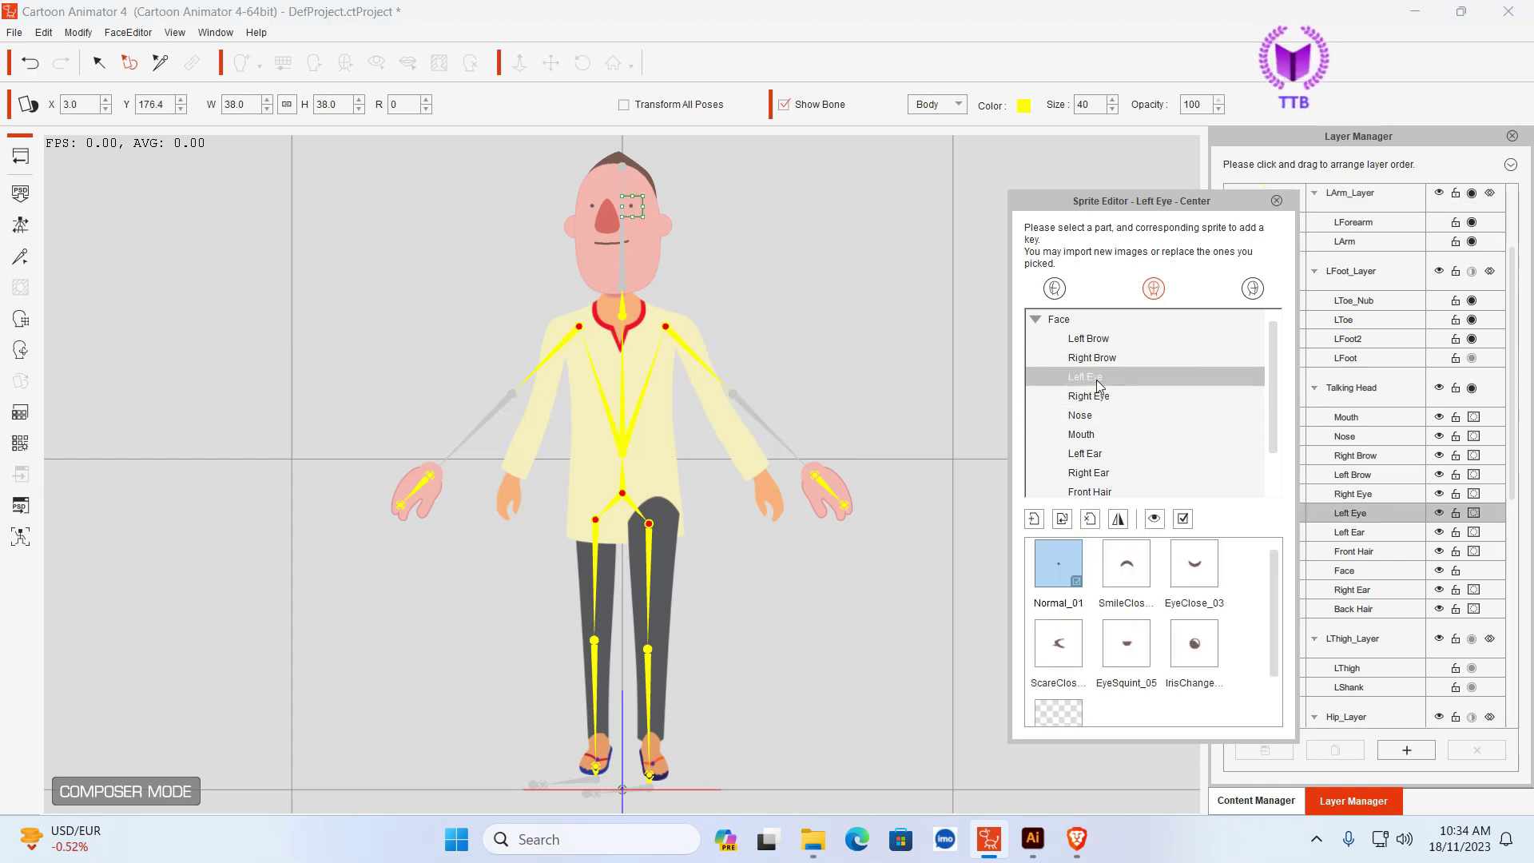
left_click(1094, 400)
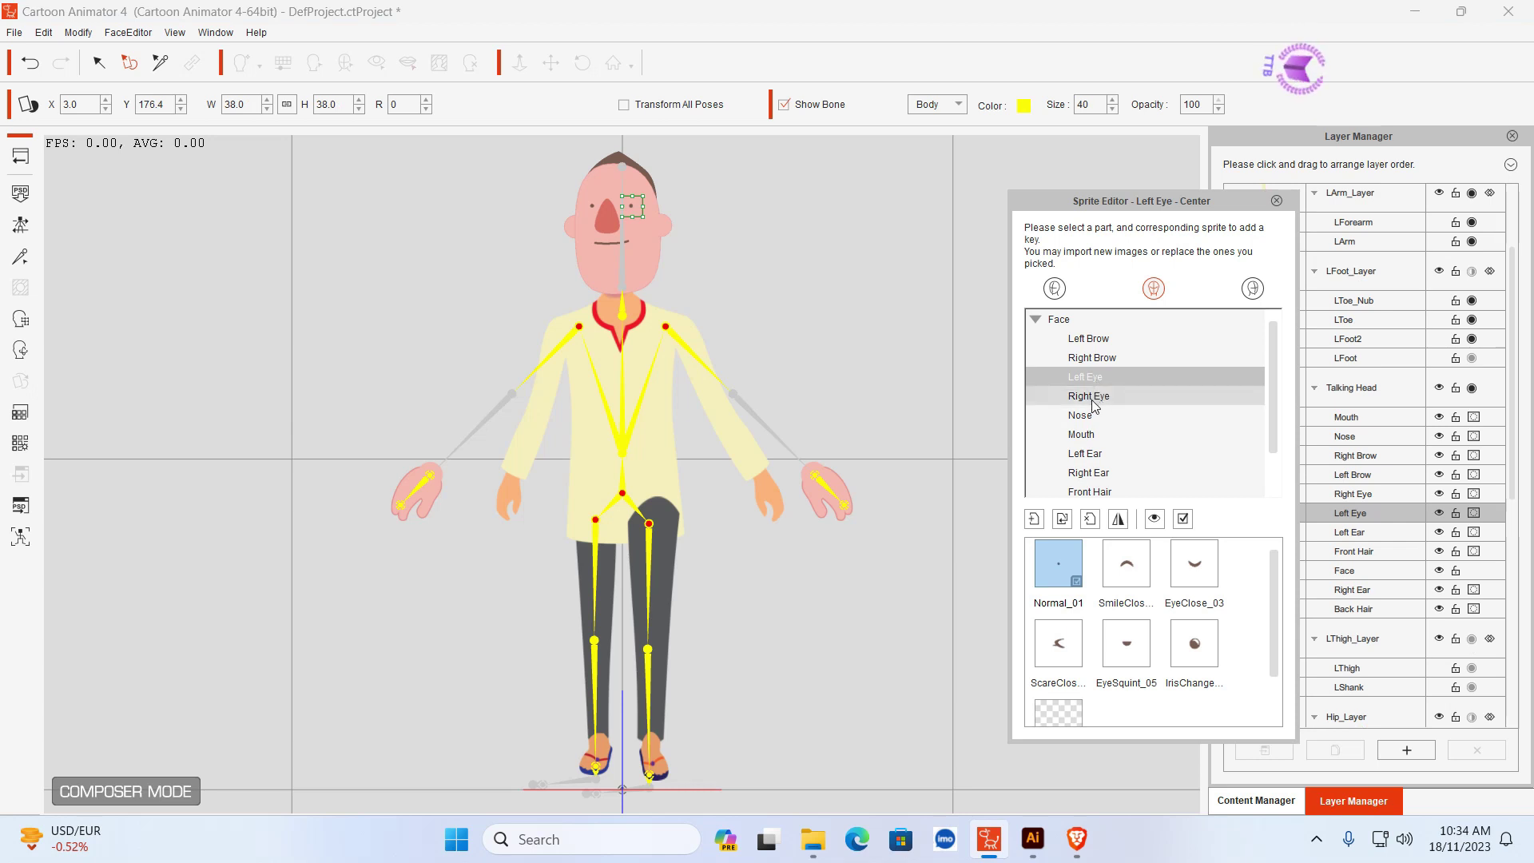
left_click(1089, 416)
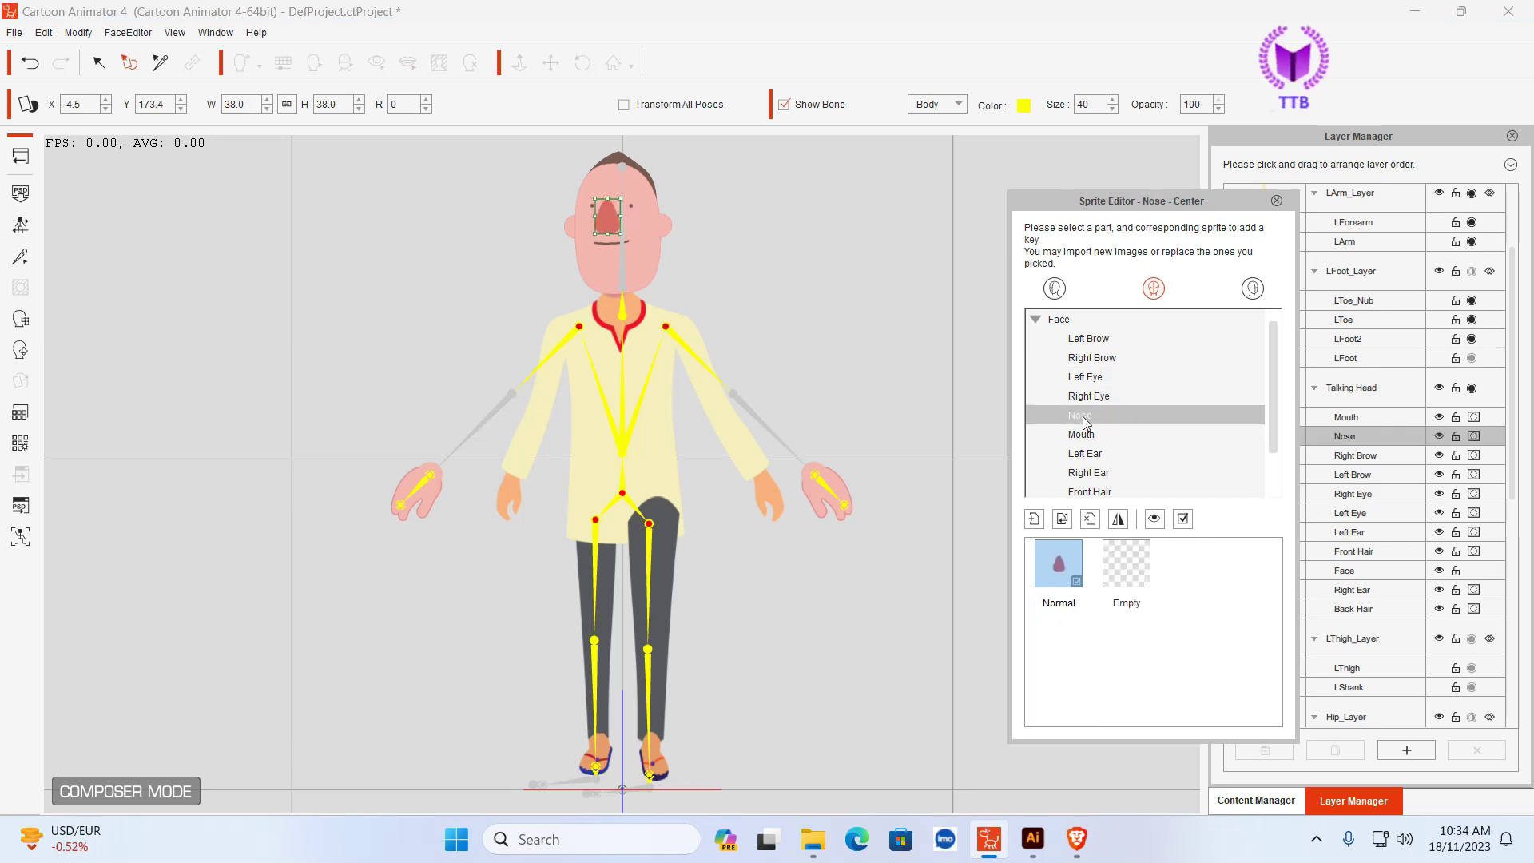
left_click(1090, 519)
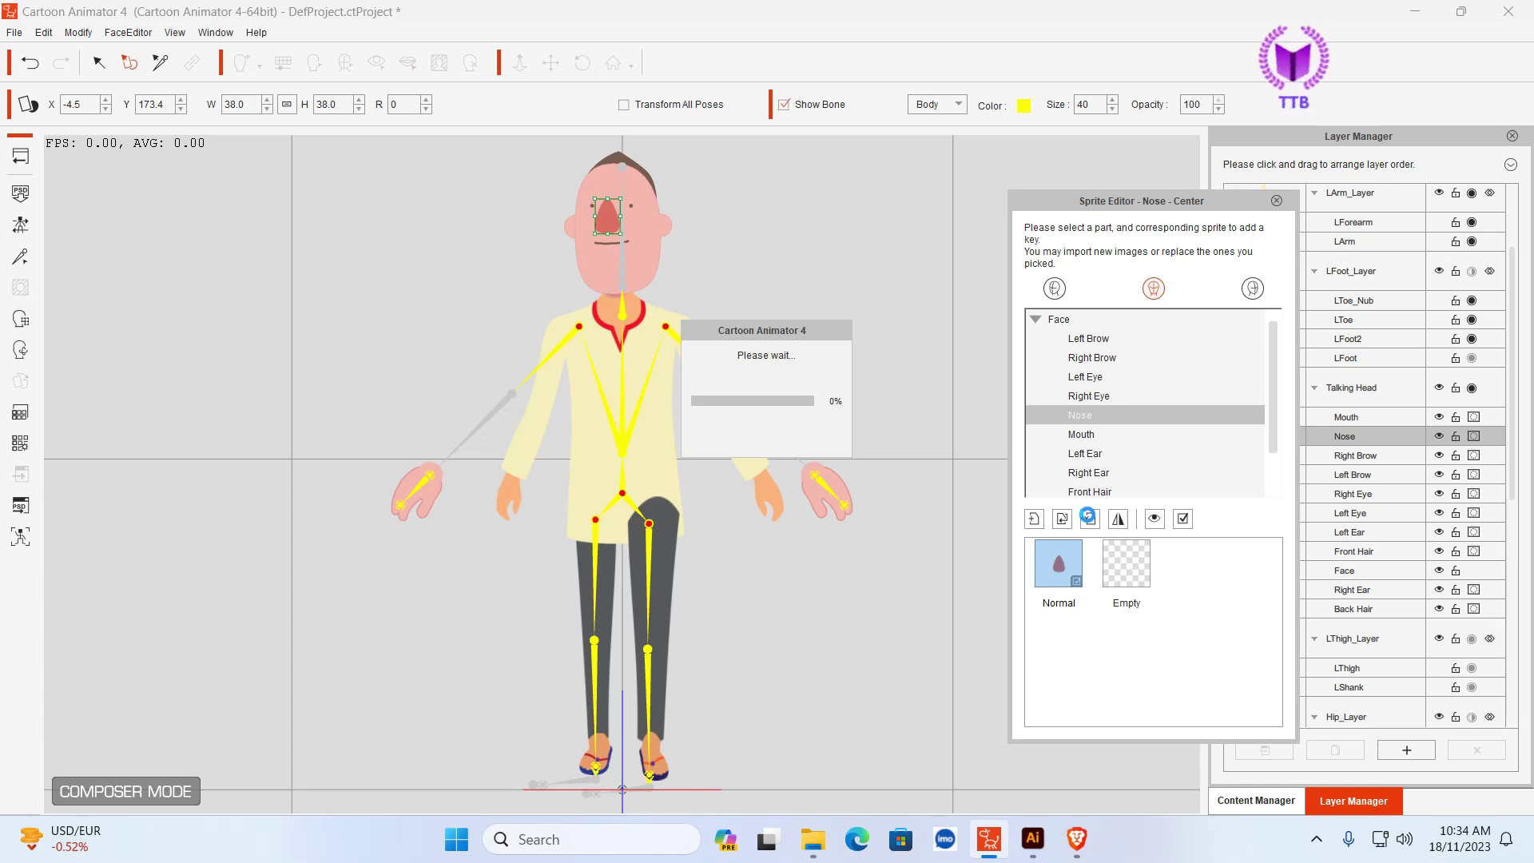
- Remove the template's Left Ear and Right Ear sprites from the head
left_click(1097, 434)
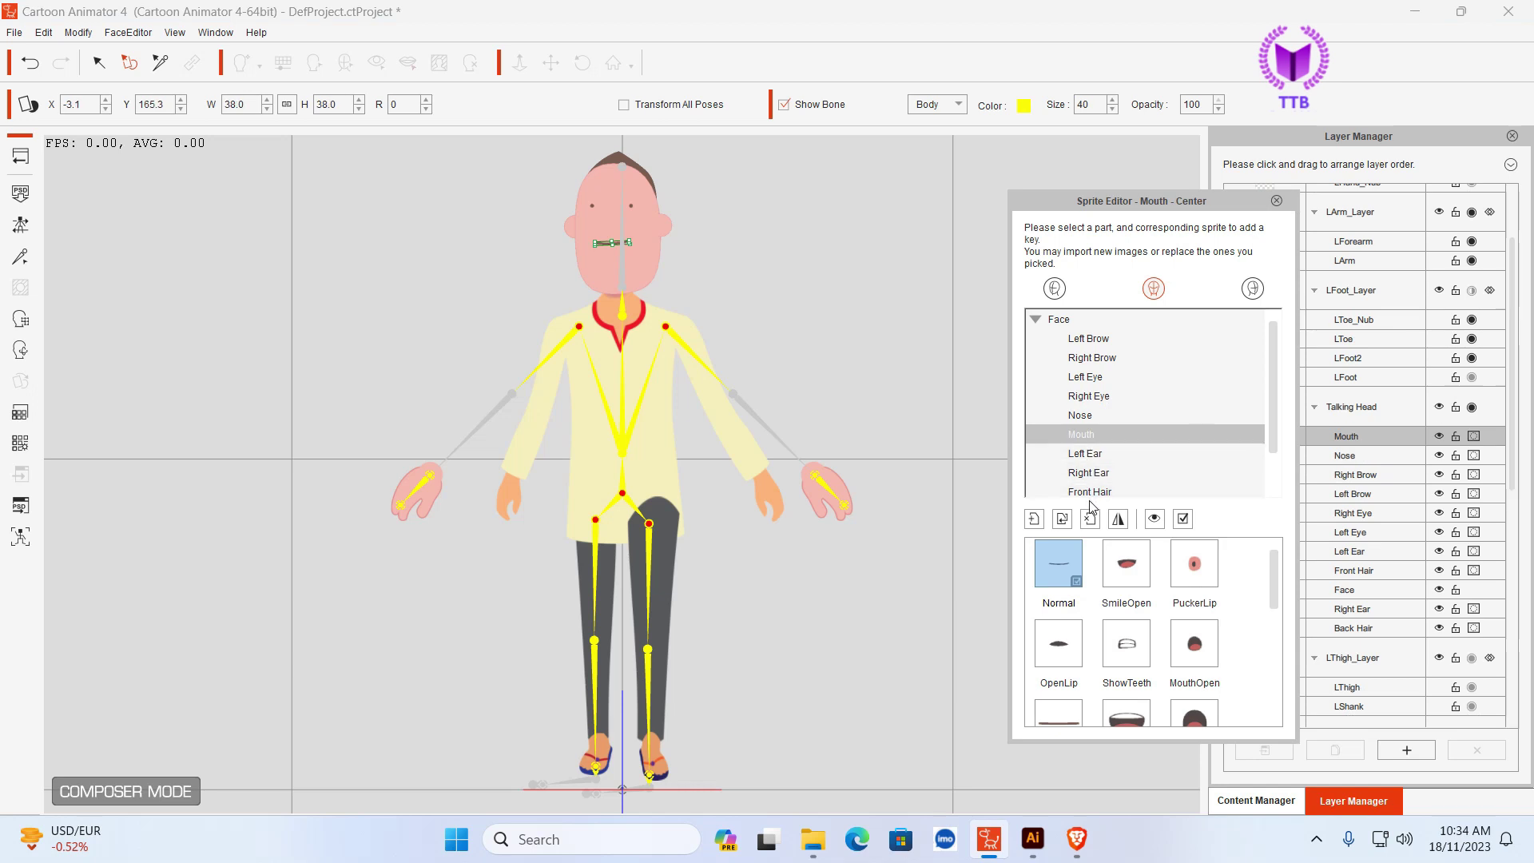
left_click(1088, 457)
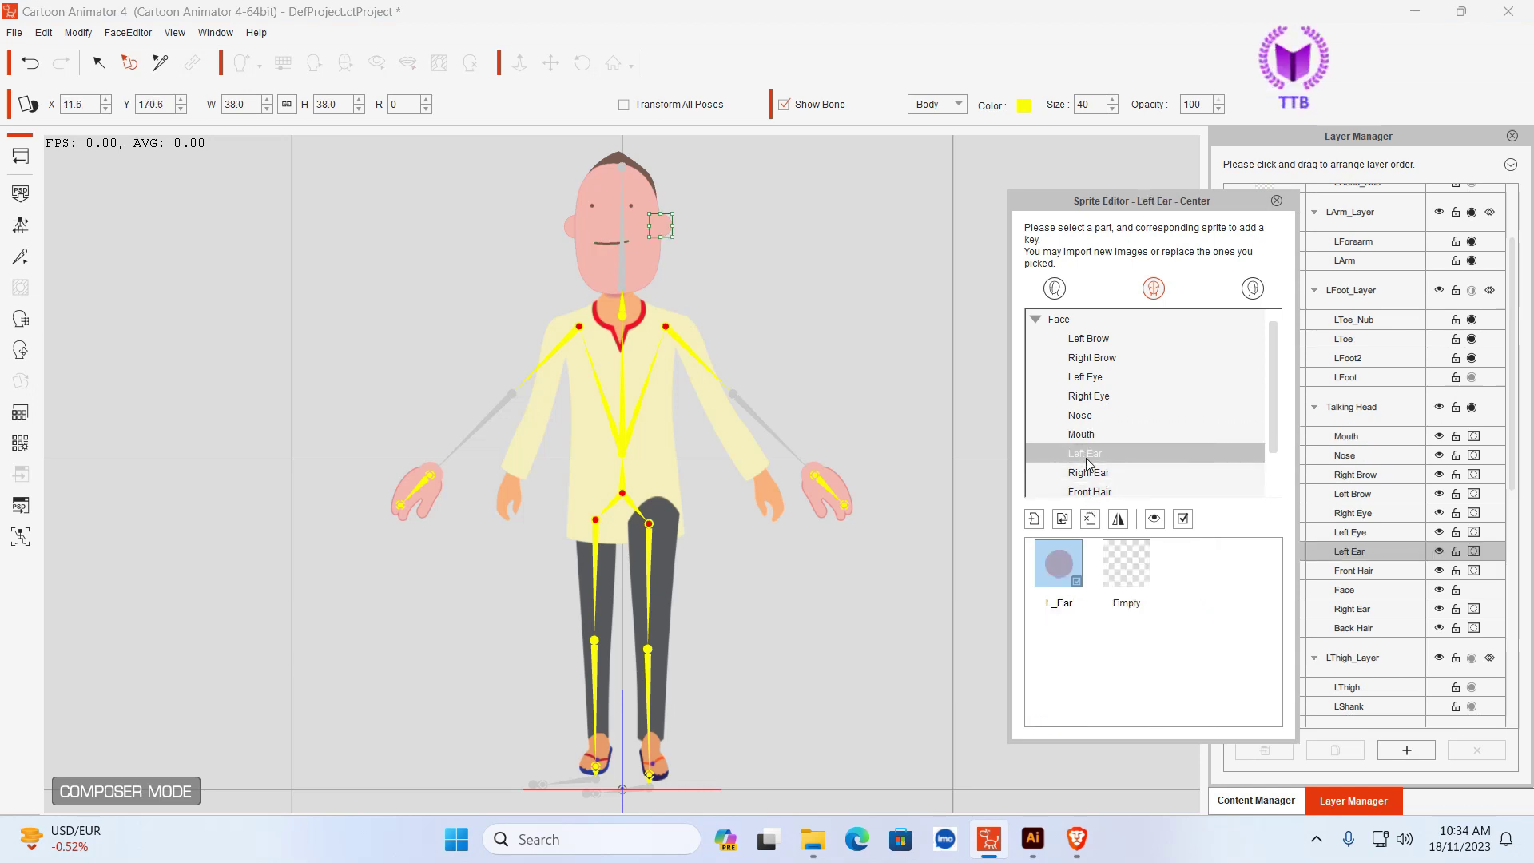
left_click(1090, 518)
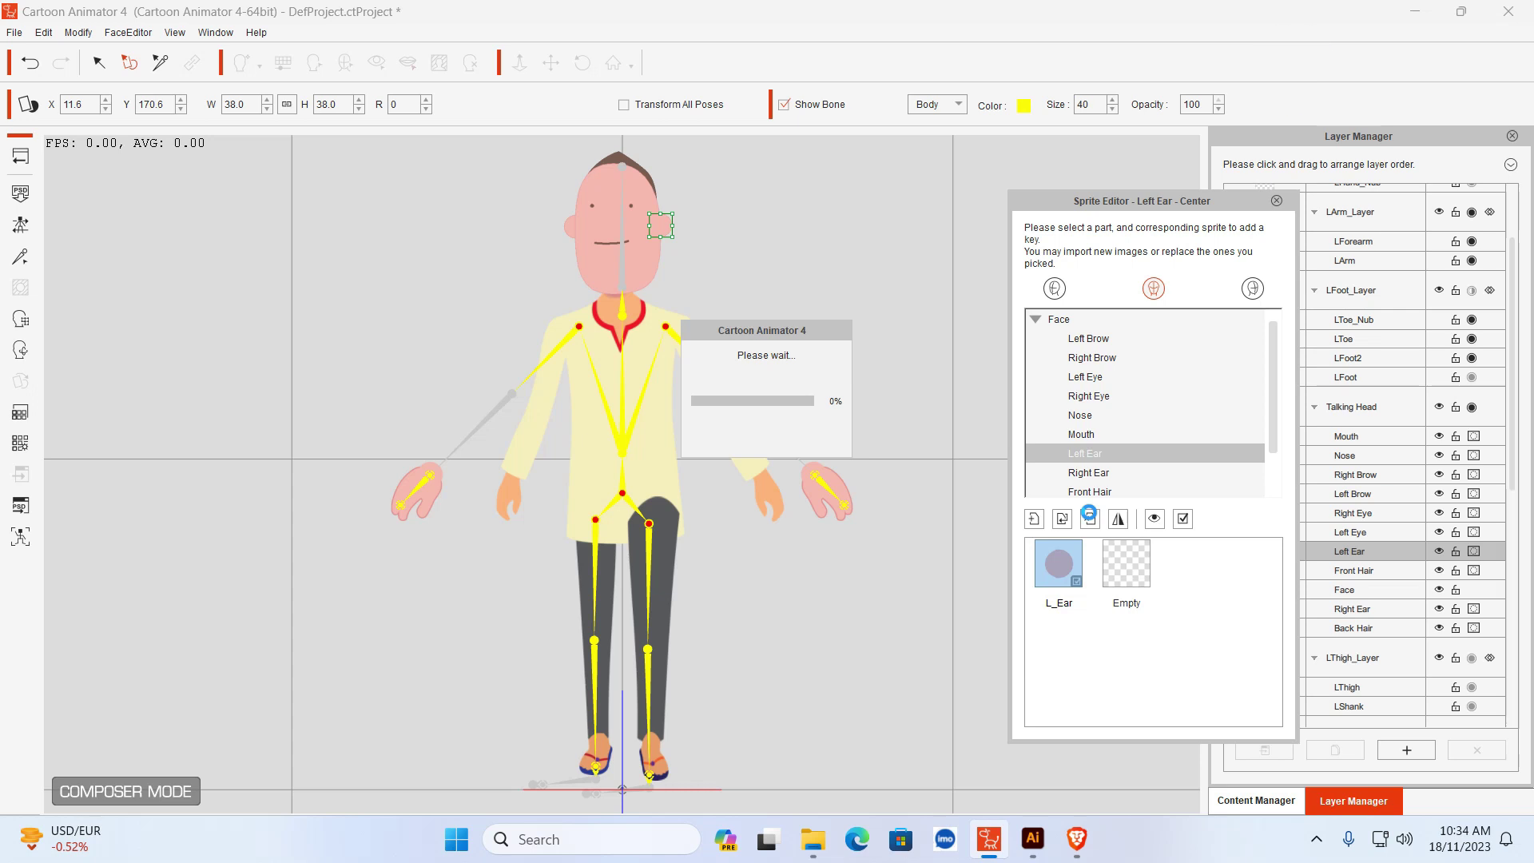
left_click(1096, 471)
left_click(1090, 519)
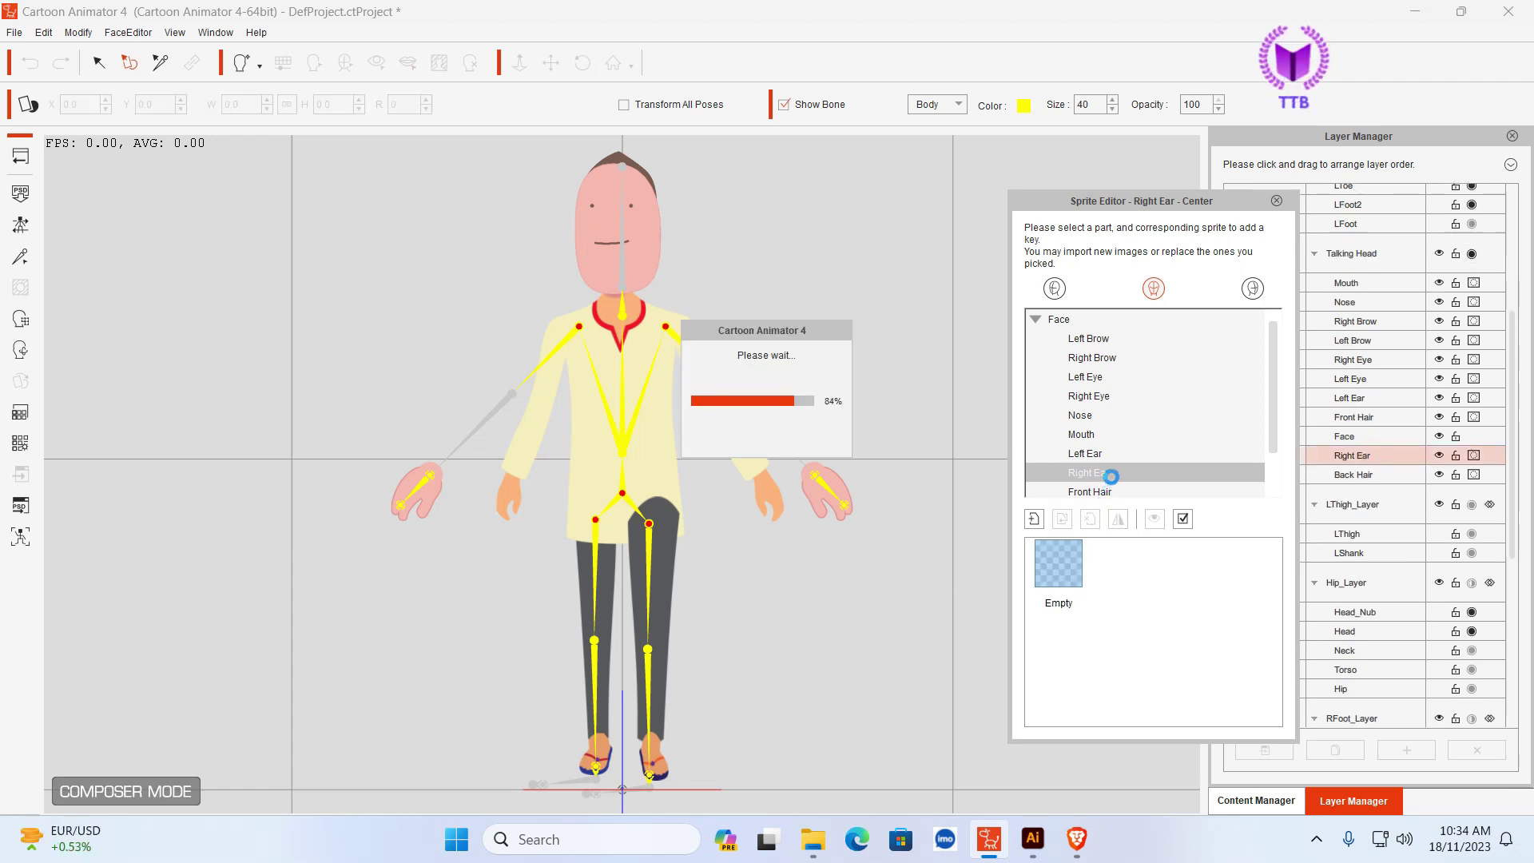
- Remove the template's Back Hair sprite from the head
scroll(1139, 454, "down", 1)
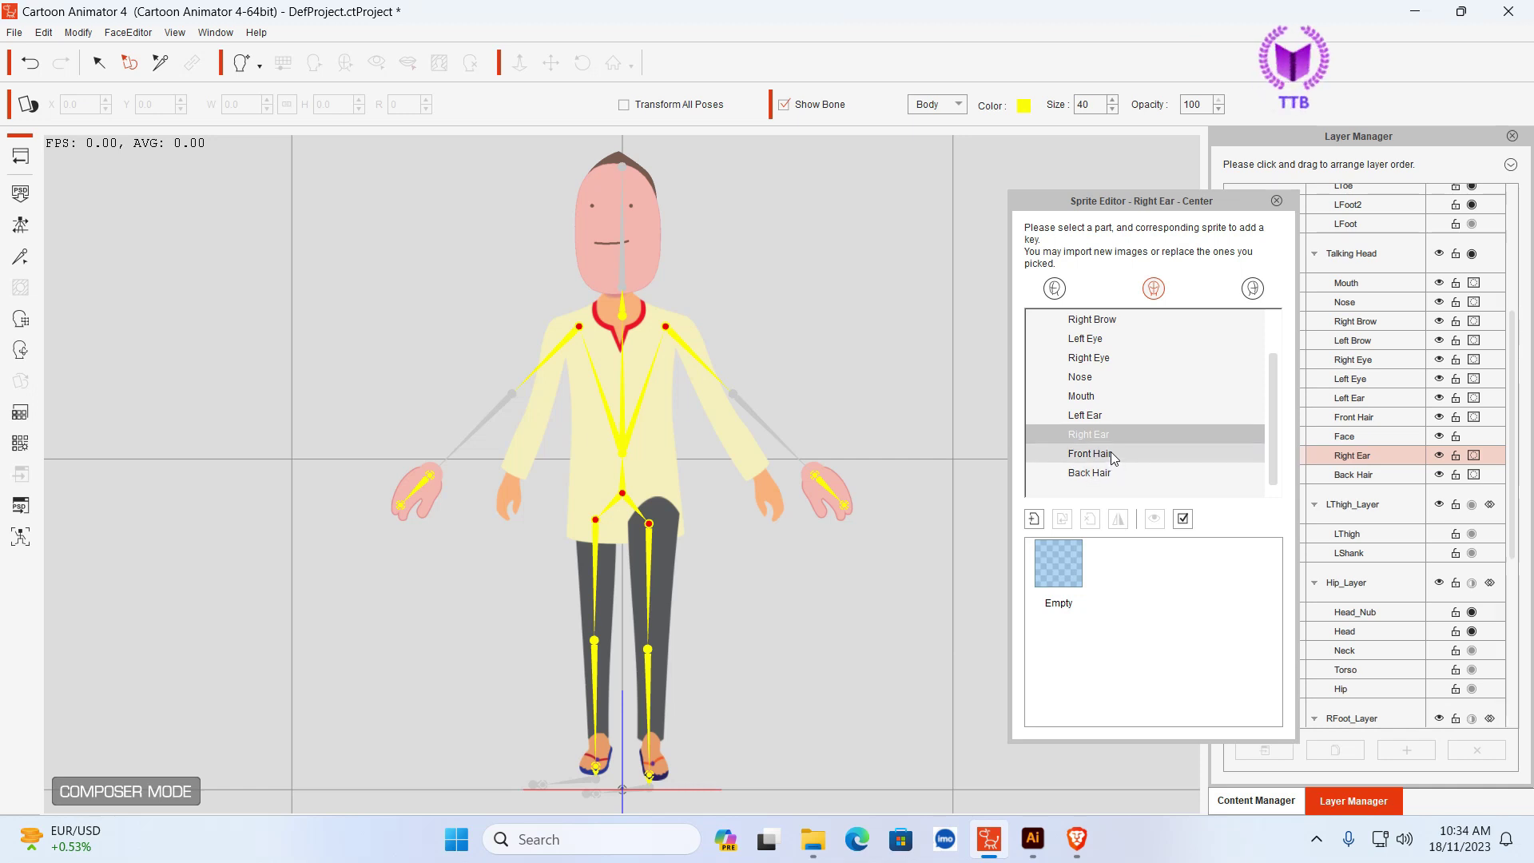
left_click(1111, 453)
left_click(1103, 472)
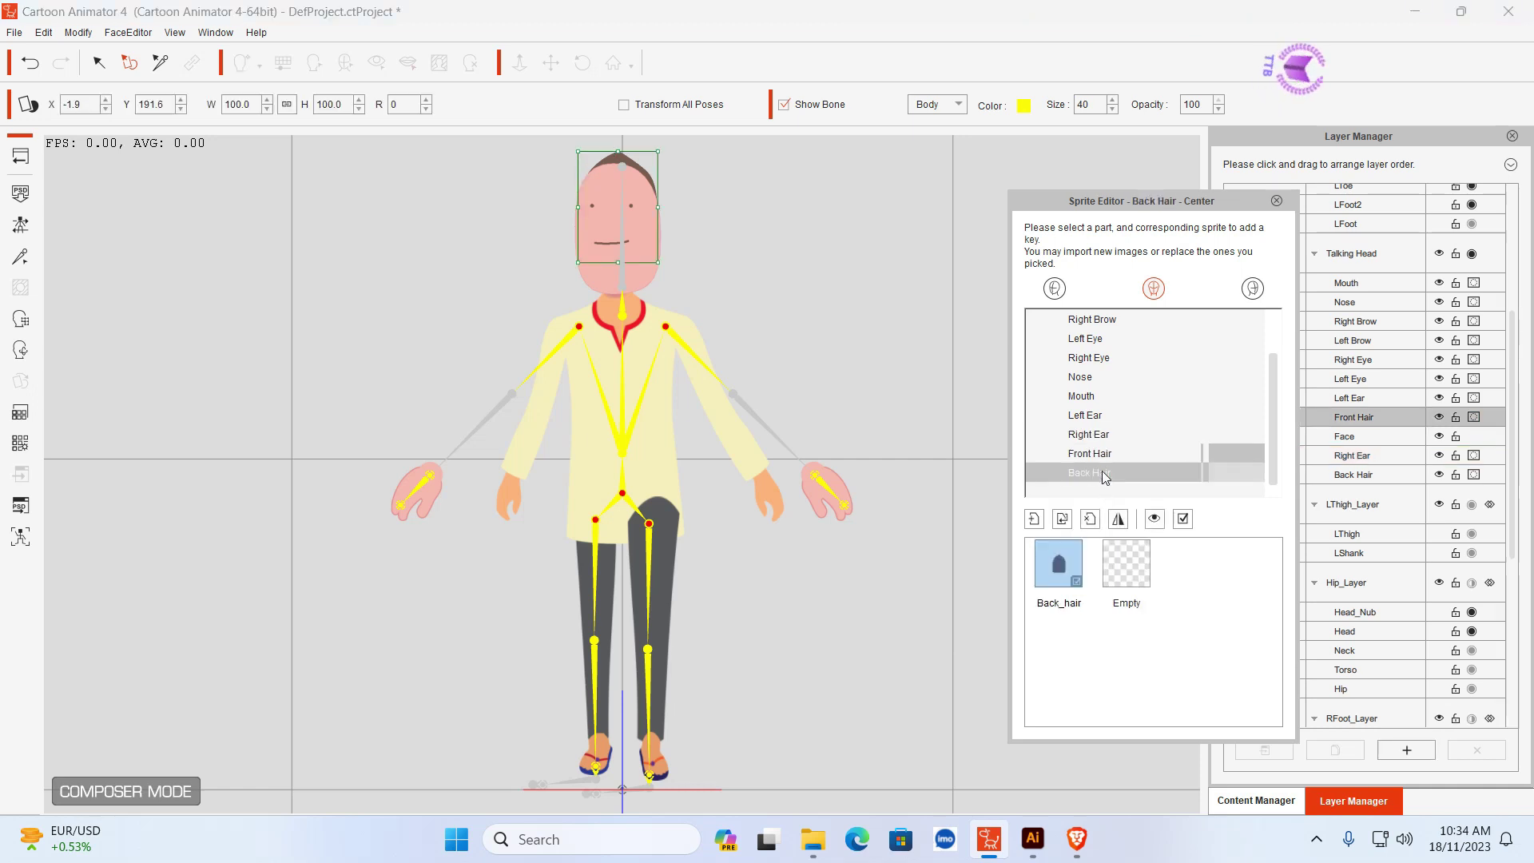
left_click(1091, 520)
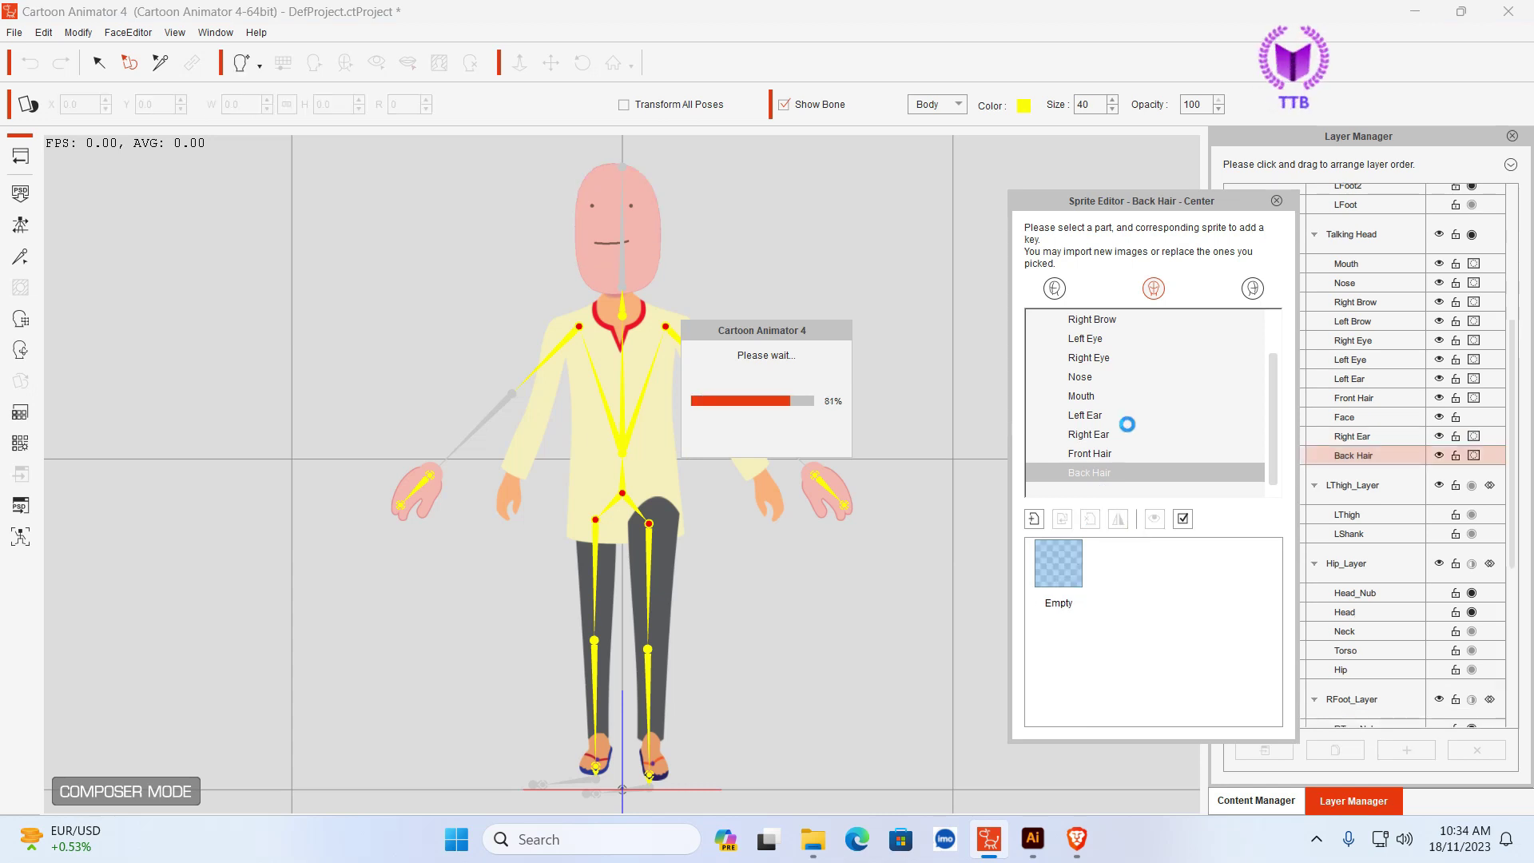
- Replace the Face sprite with Full face.png from the Panjabi Wear Dcument folder
left_click(1067, 319)
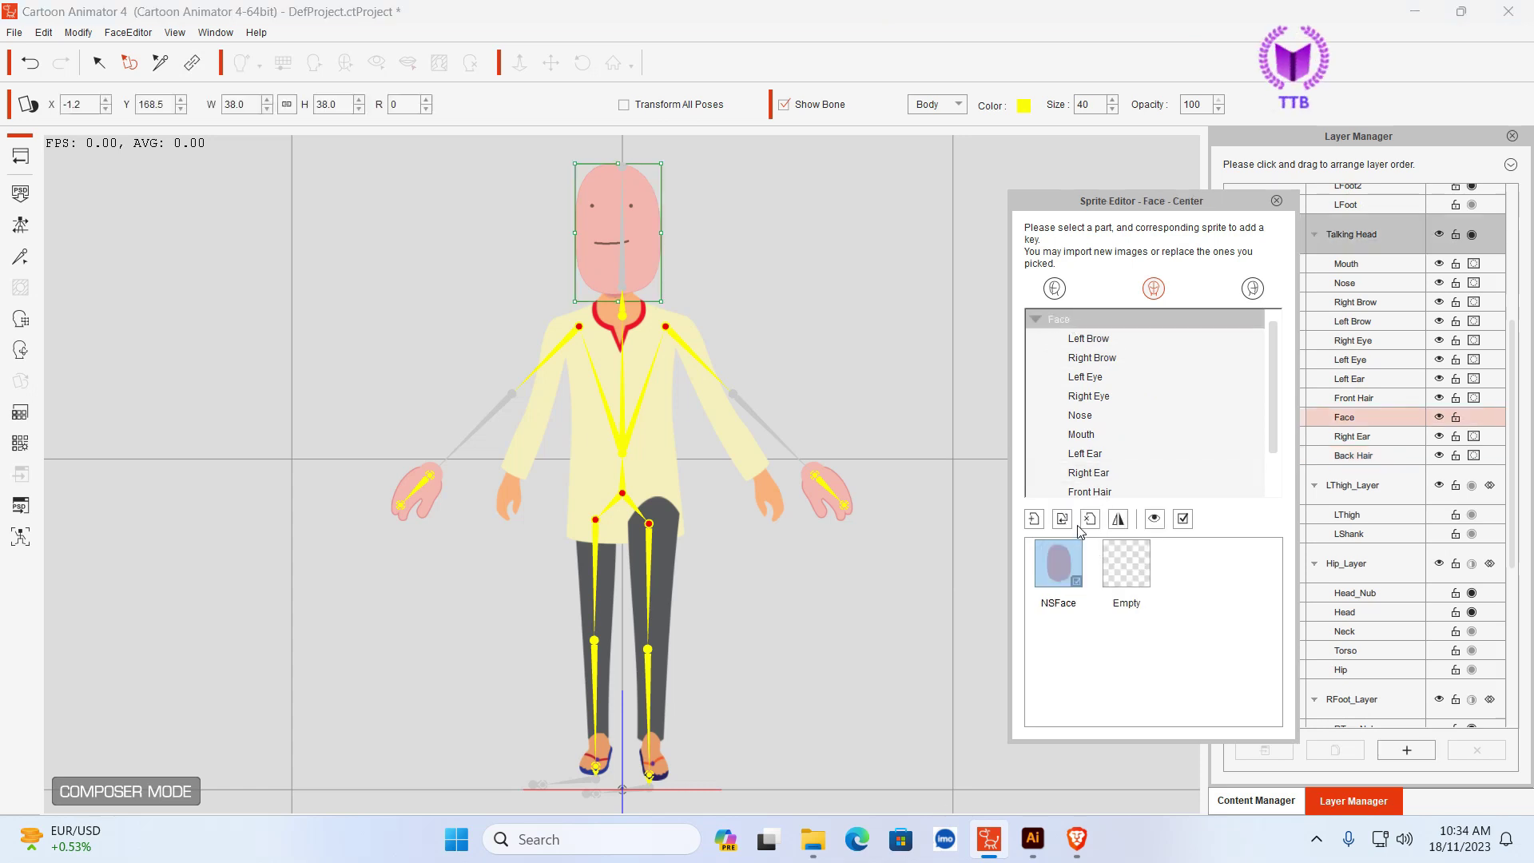
left_click(1062, 521)
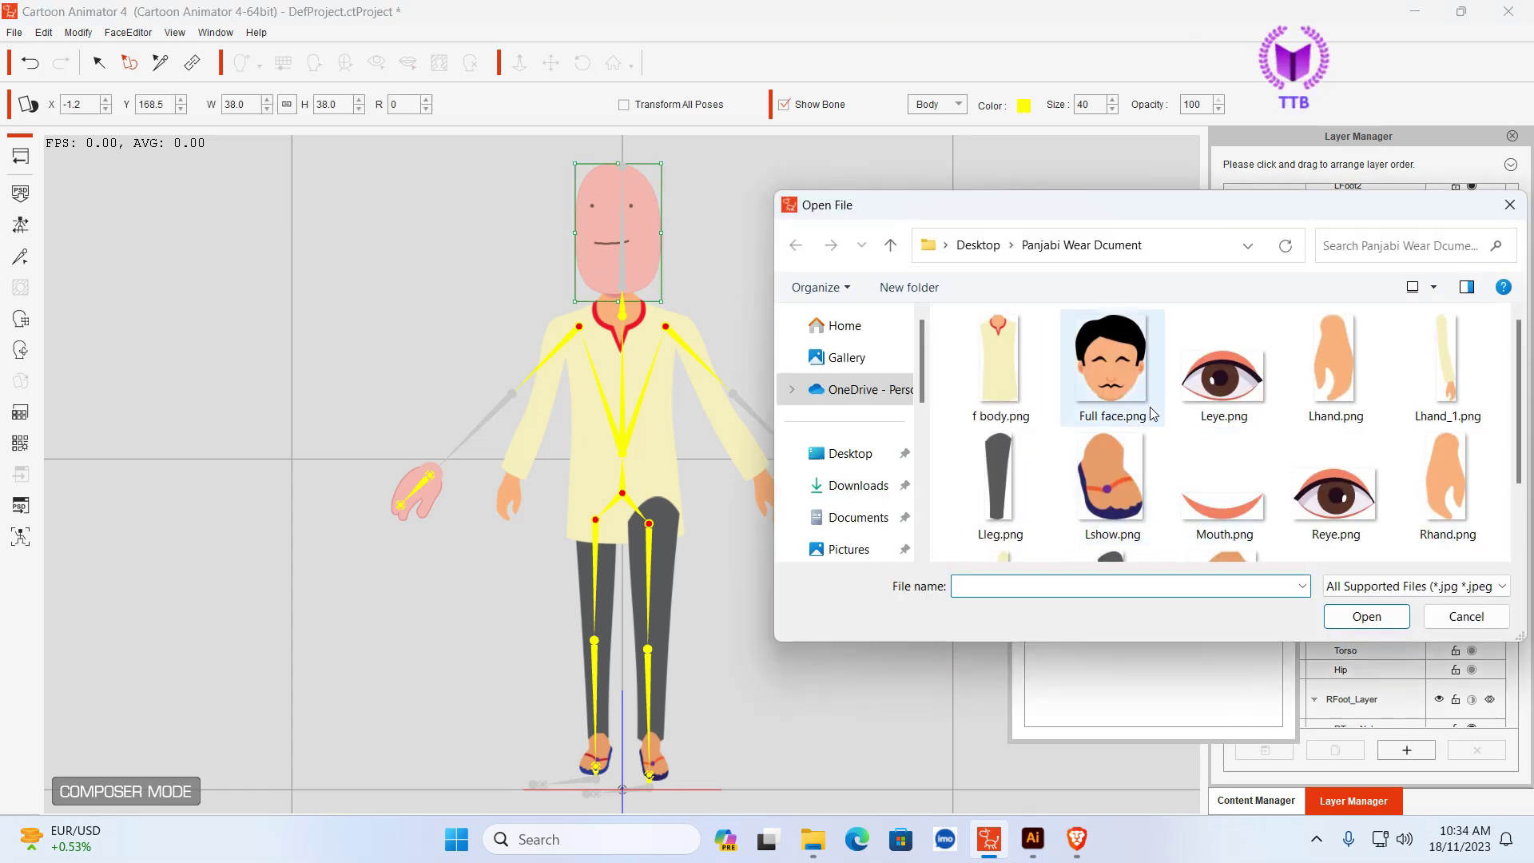
left_click(1111, 364)
left_click(1352, 617)
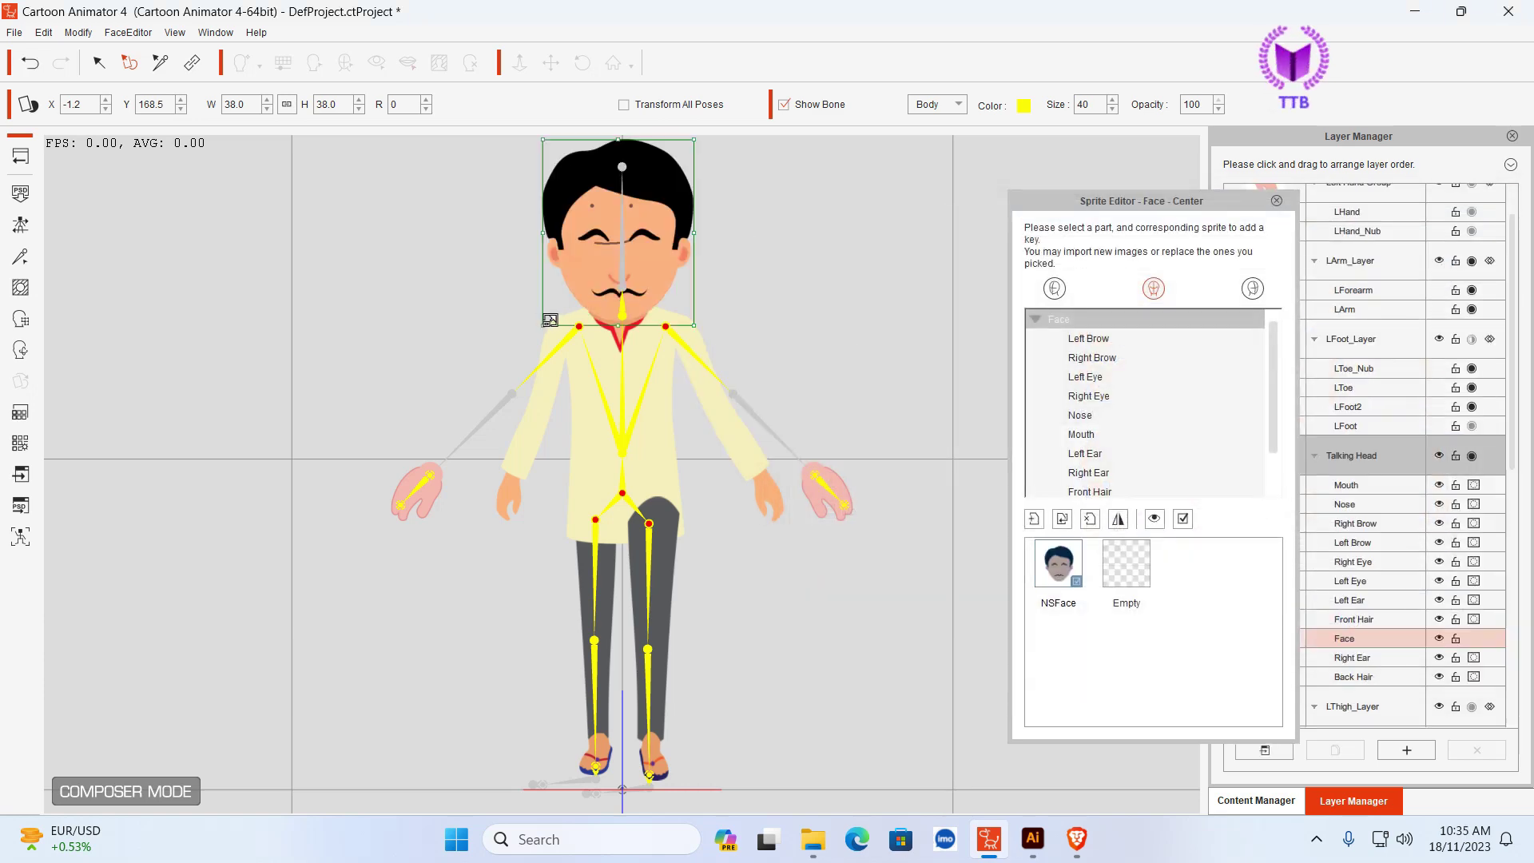
- Scale the Face sprite to about W 22.5, H 24.6 and lower it onto the neck at about X -1.2, Y 166.8
left_click_drag(551, 320, 569, 293)
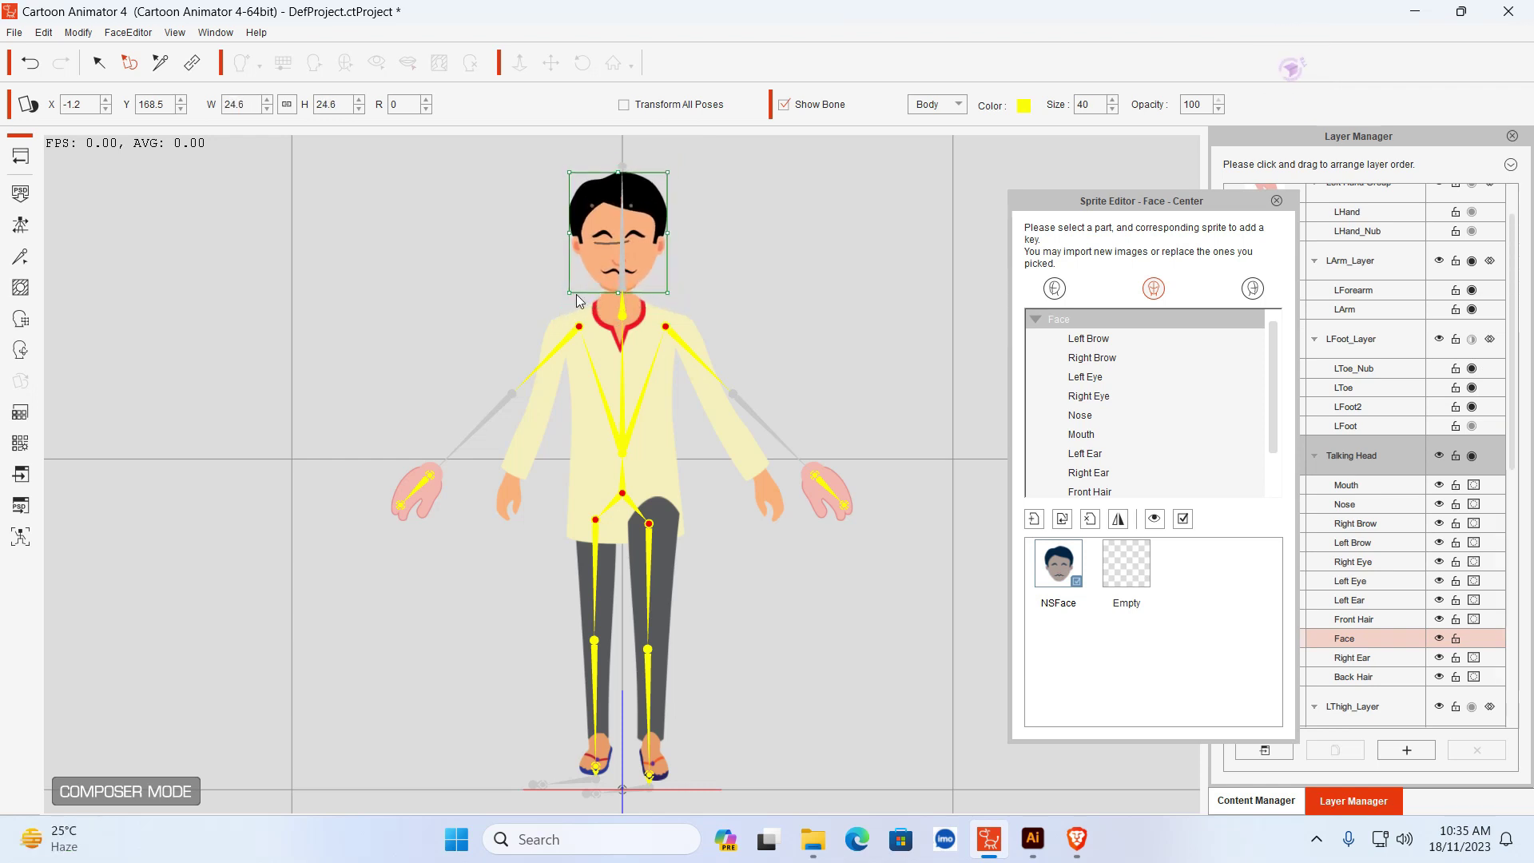
left_click_drag(612, 231, 611, 233)
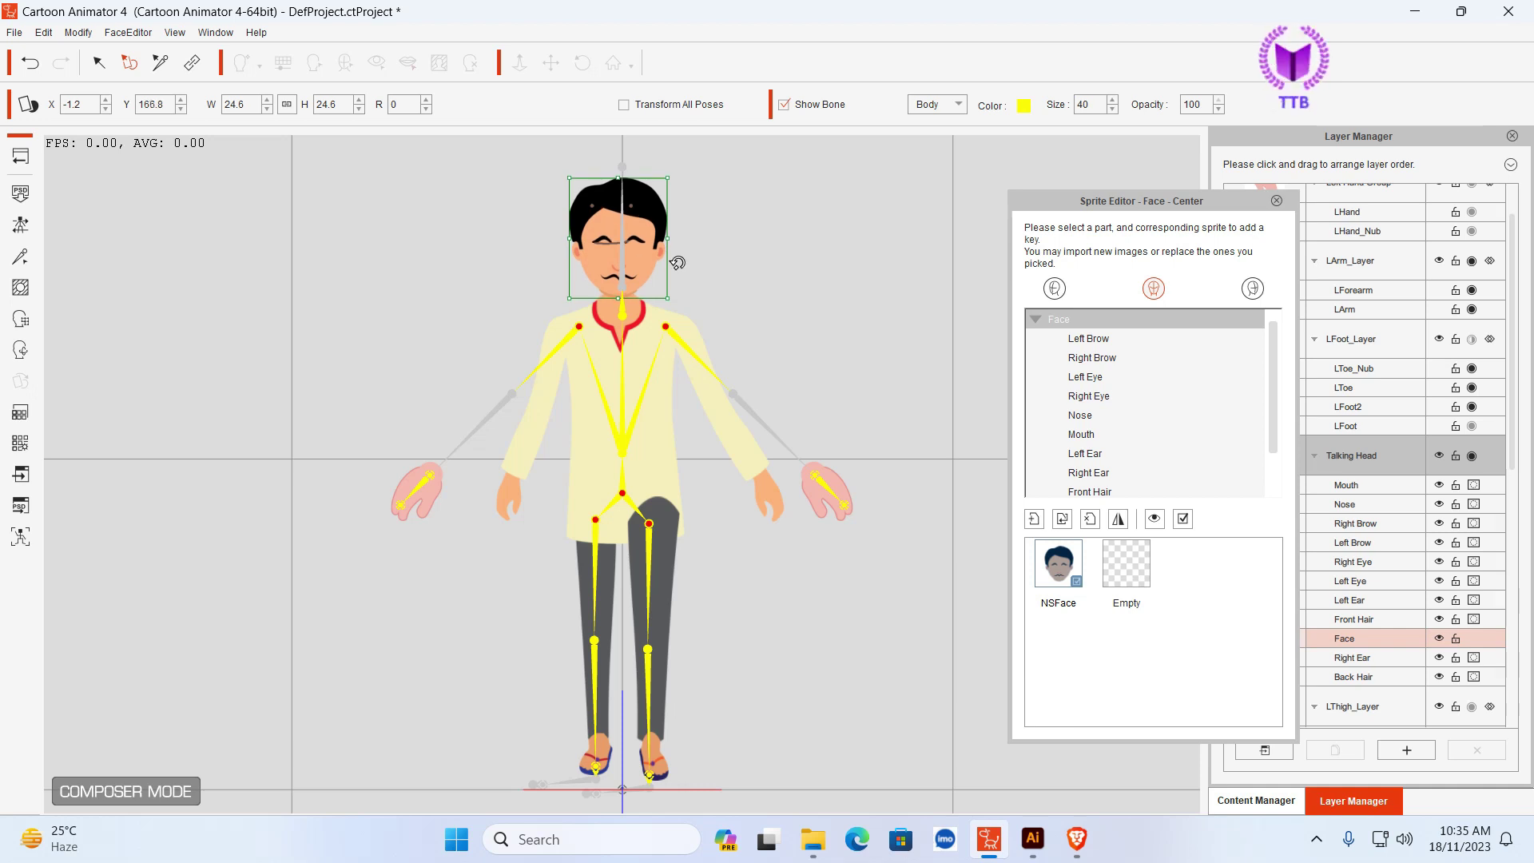
left_click_drag(670, 241, 666, 244)
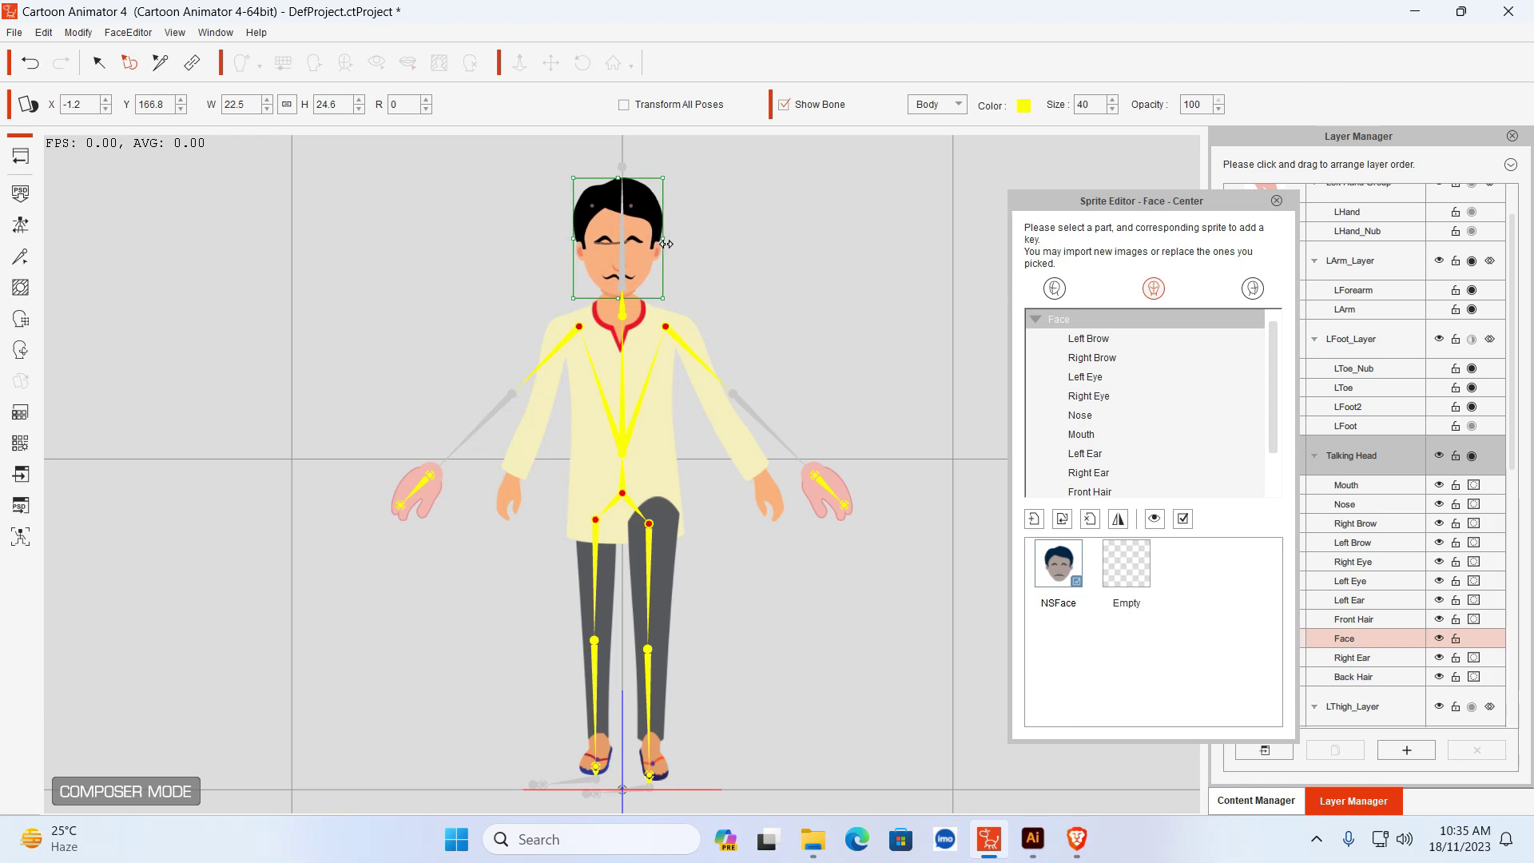
left_click(721, 259)
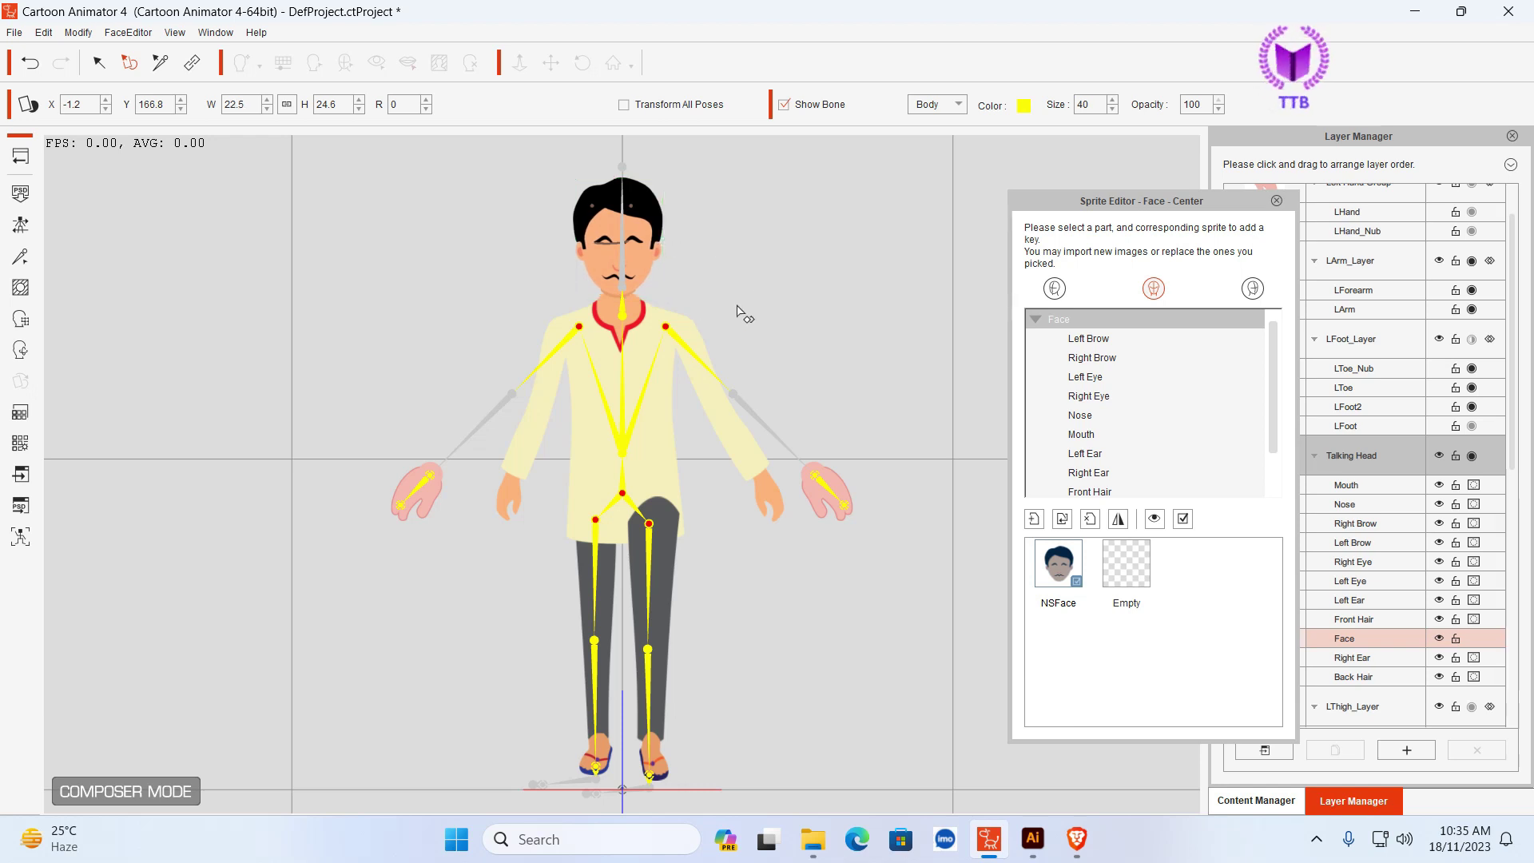
- Replace the Left Eye's Normal_01 sprite with Leye.png from the Panjabi Wear Dcument folder
left_click(1092, 379)
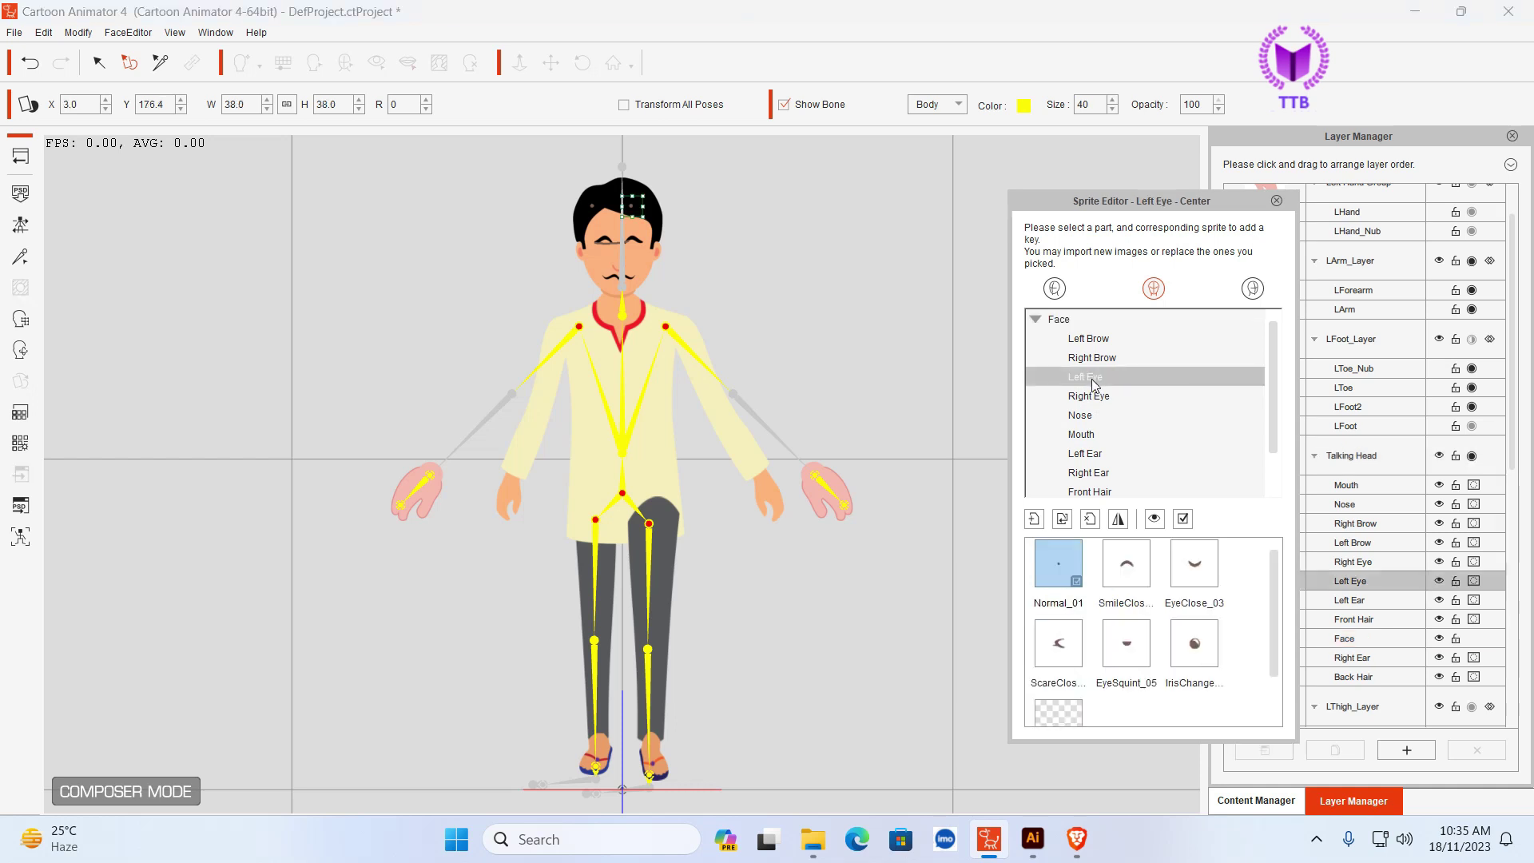
left_click(1062, 519)
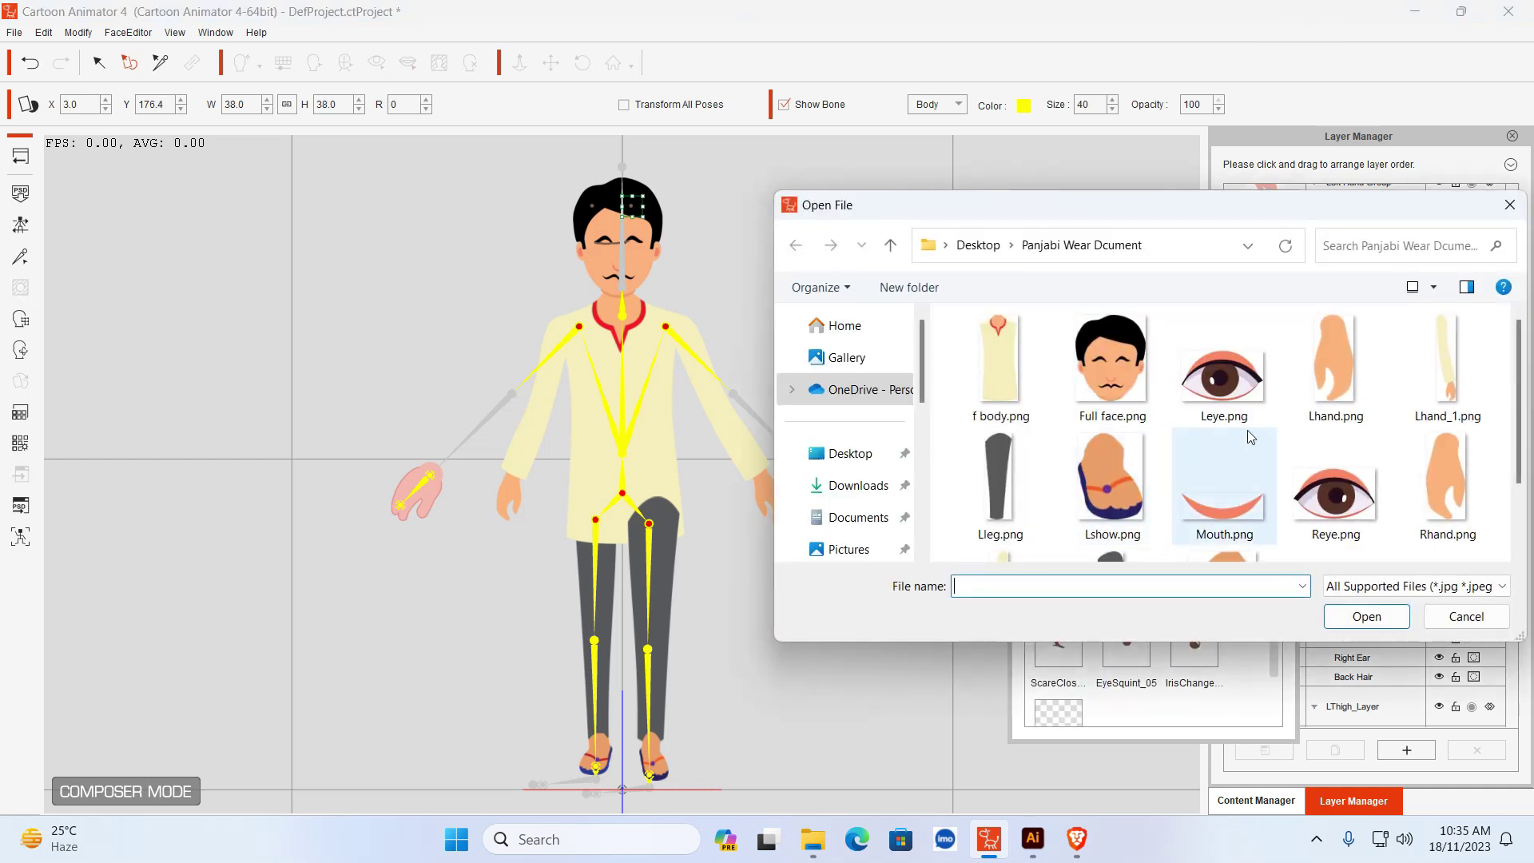
left_click(1234, 400)
left_click(1350, 614)
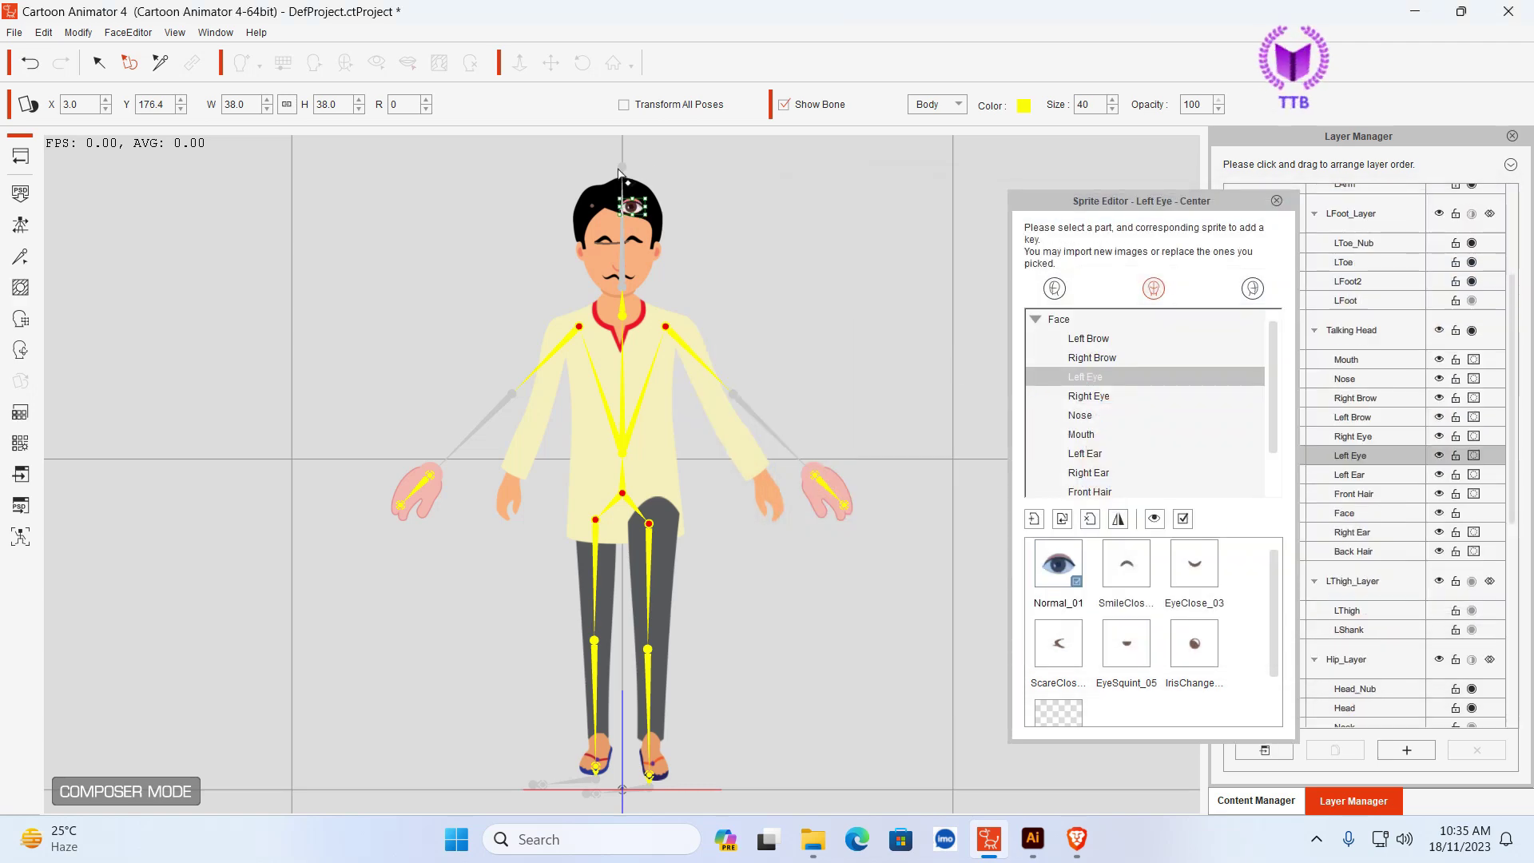
- Move the left eye down from the hair onto the face, to about X 3.7, Y 162.3
left_click(1278, 200)
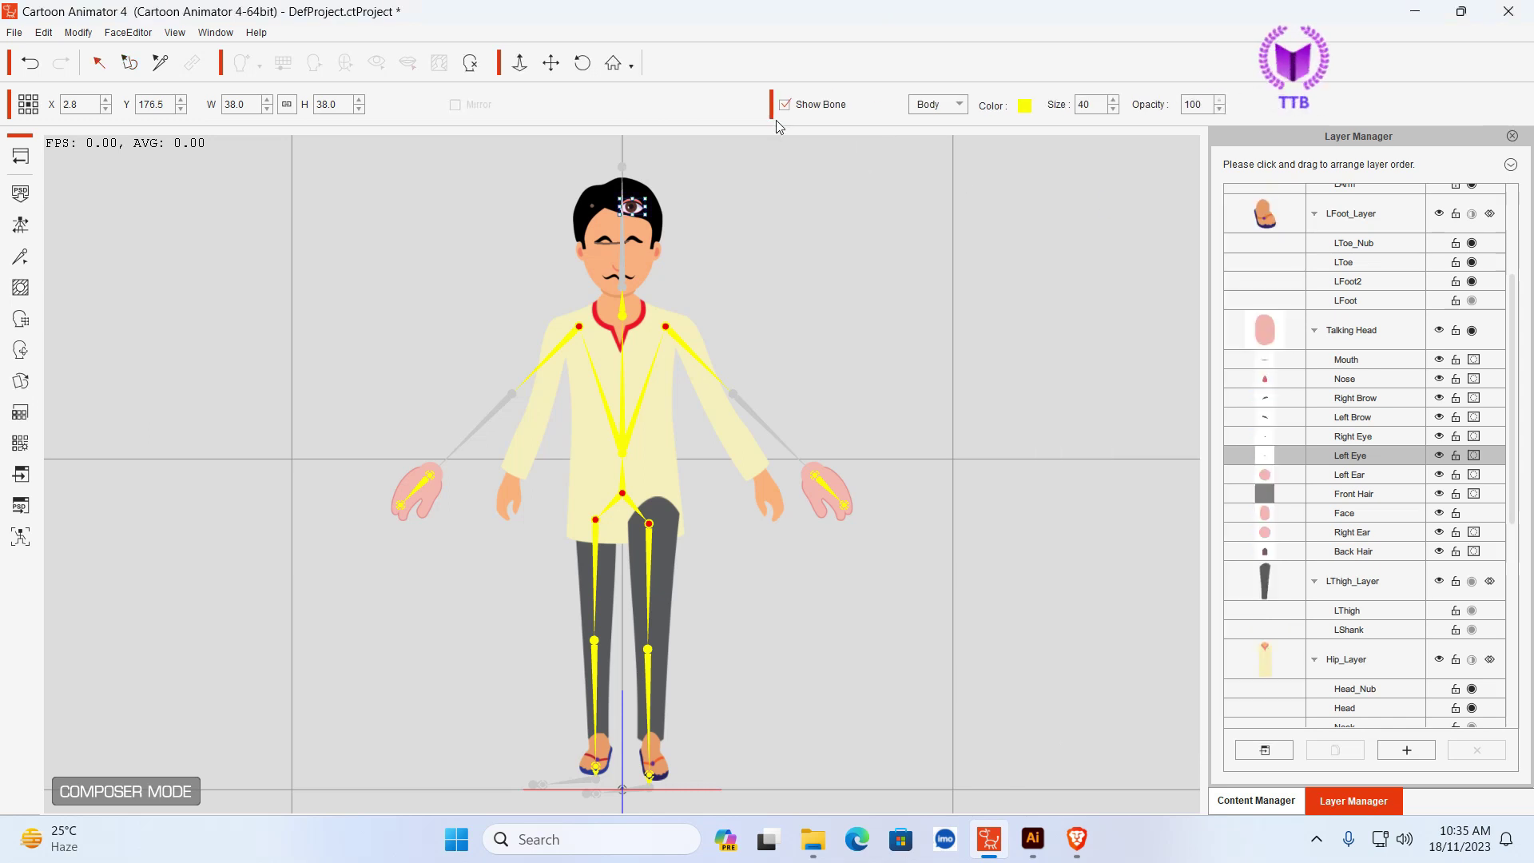
left_click(557, 71)
scroll(657, 181, "up", 4)
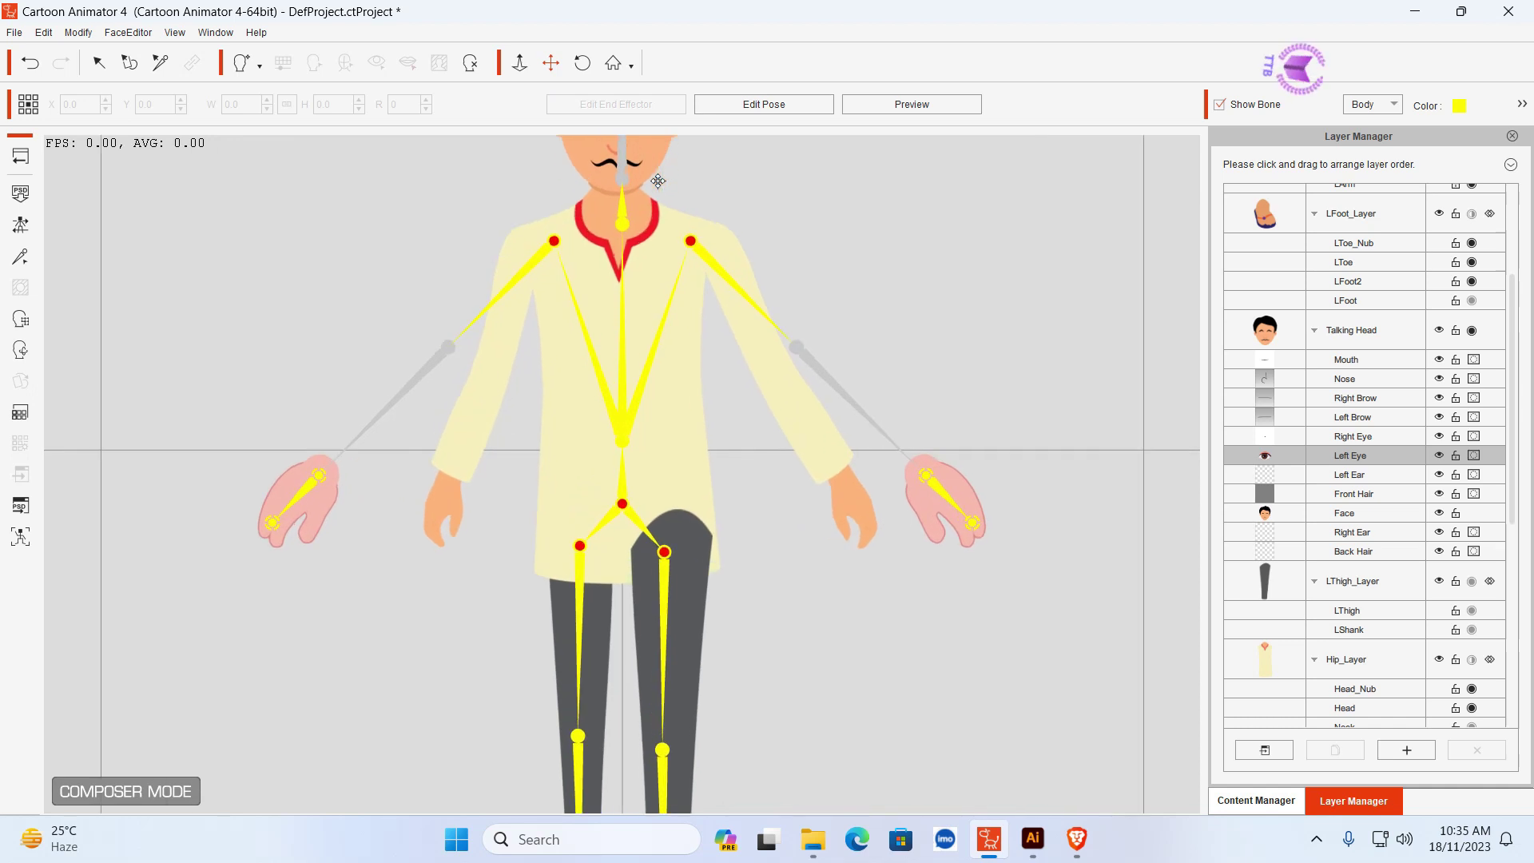
scroll(658, 181, "up", 3)
scroll(658, 181, "down", 4)
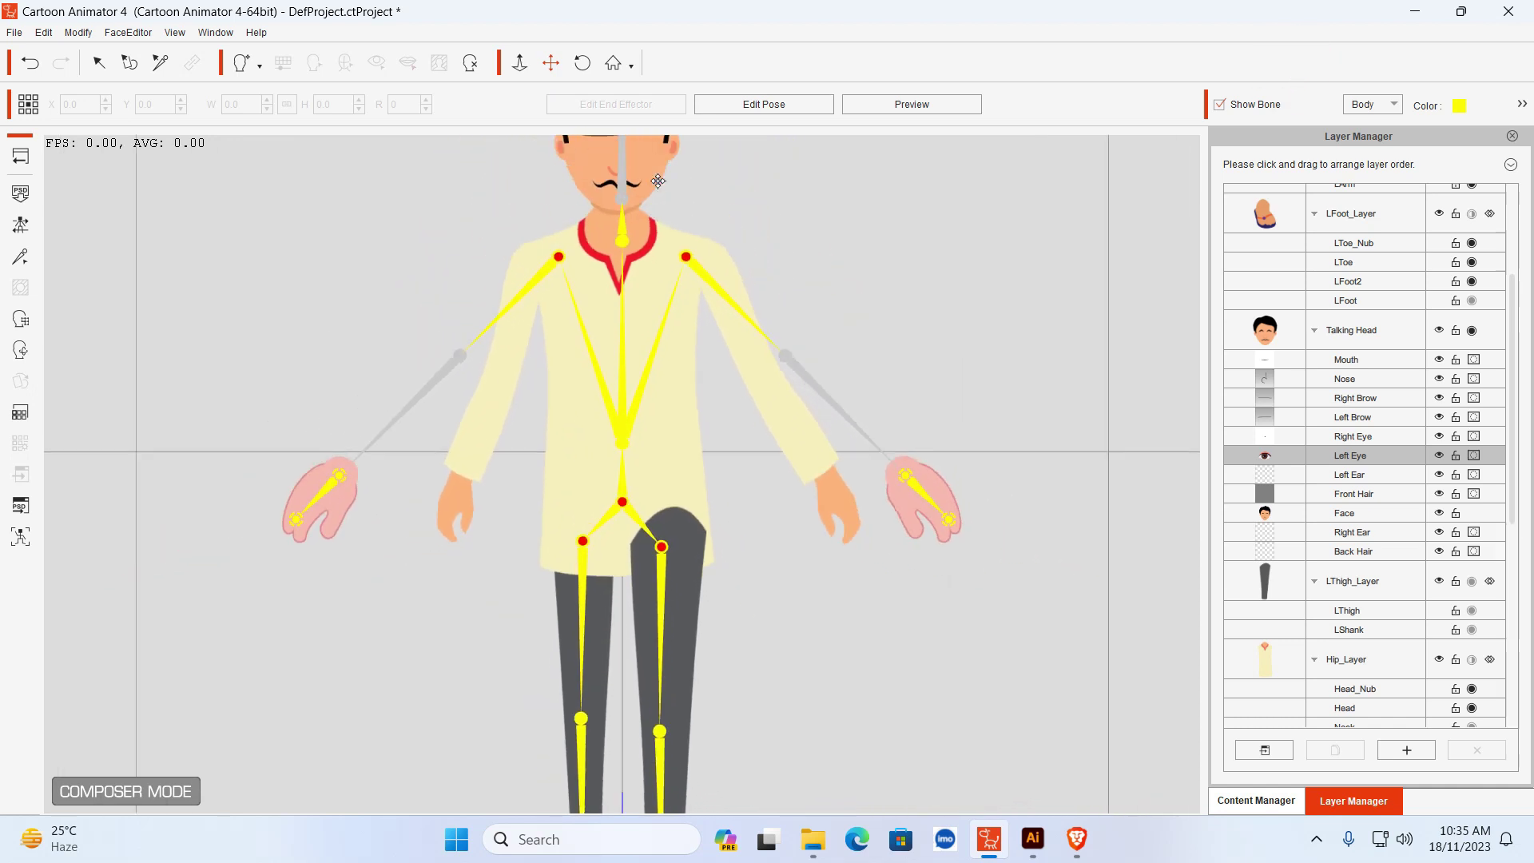
scroll(794, 250, "up", 3)
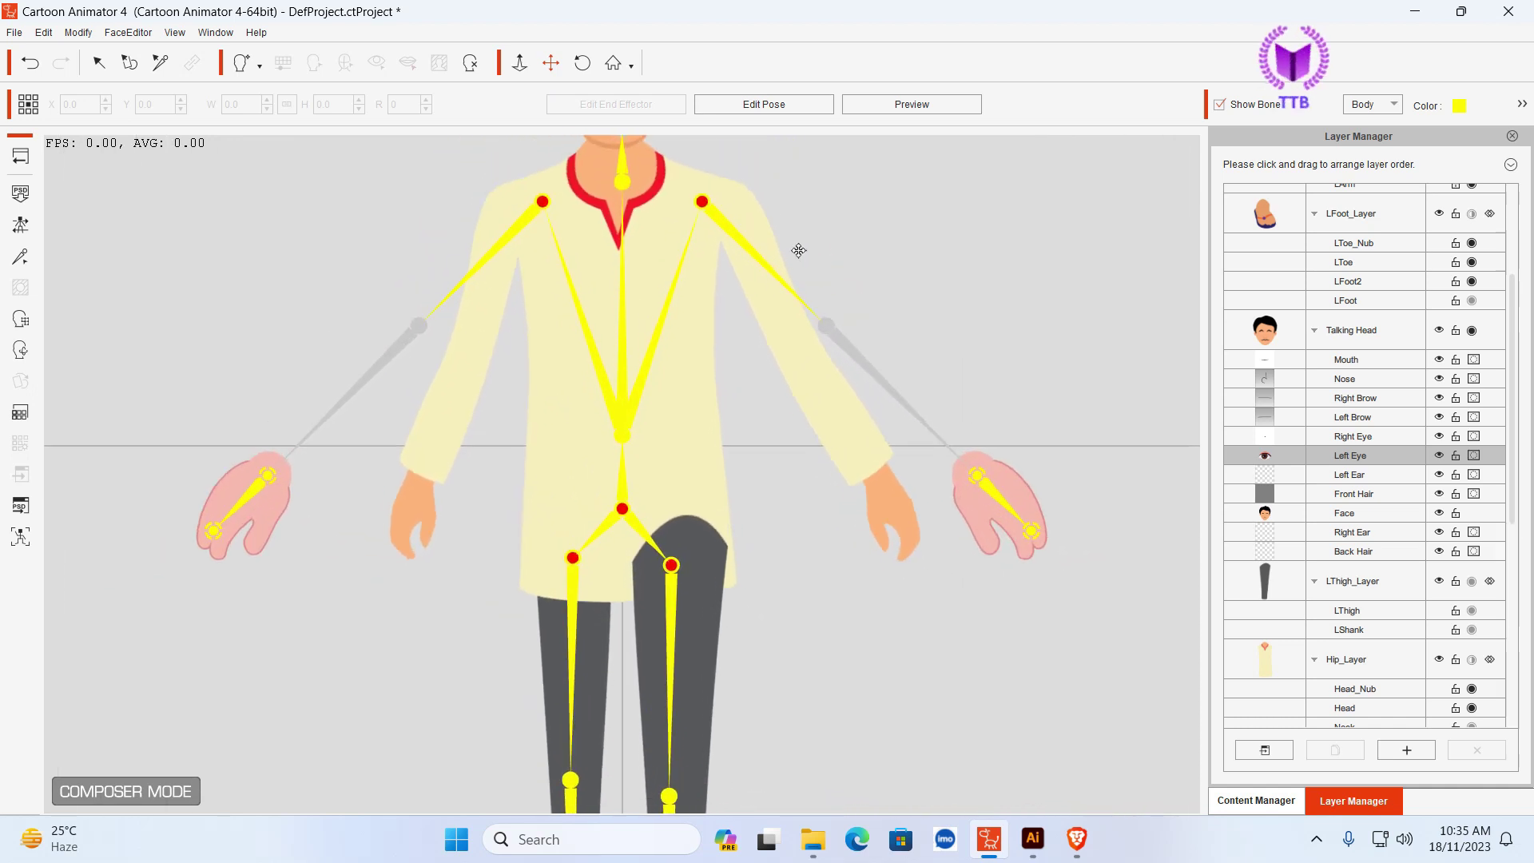
left_click_drag(808, 272, 824, 453)
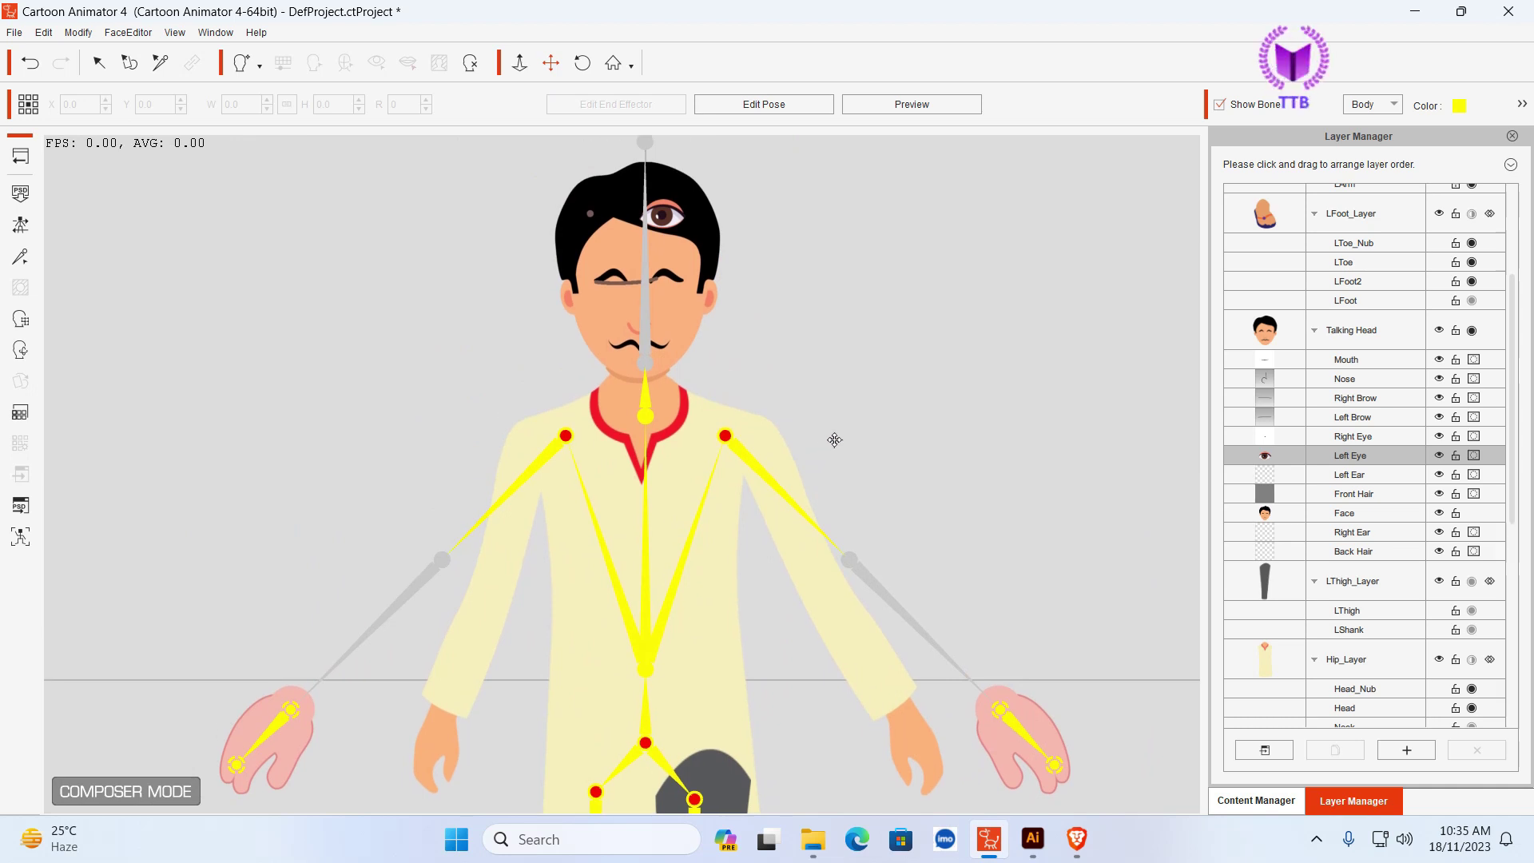
scroll(819, 376, "up", 2)
scroll(819, 376, "down", 3)
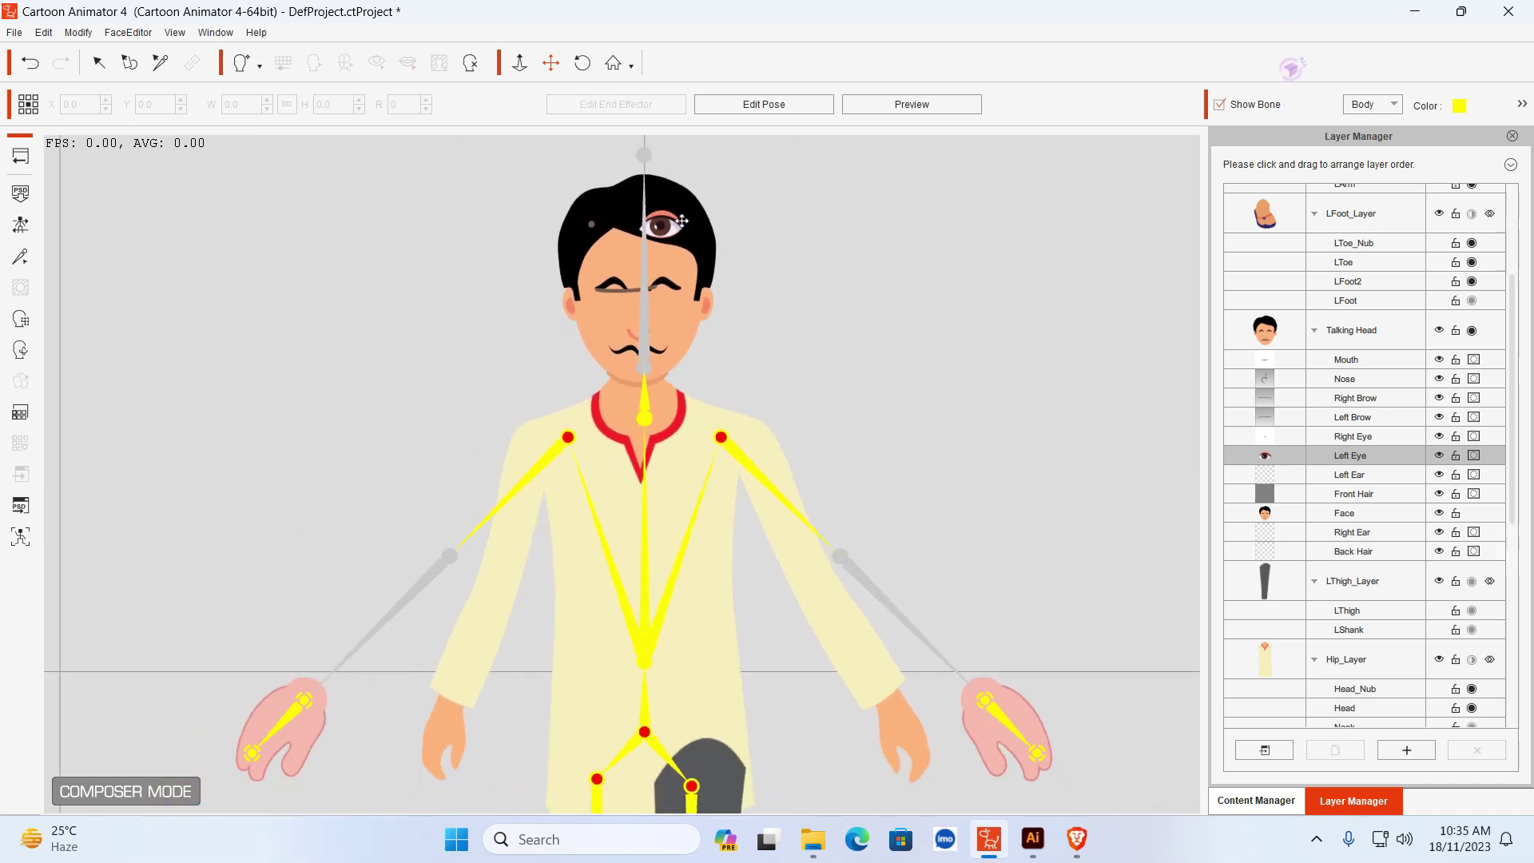
scroll(681, 219, "up", 1)
scroll(679, 216, "up", 1)
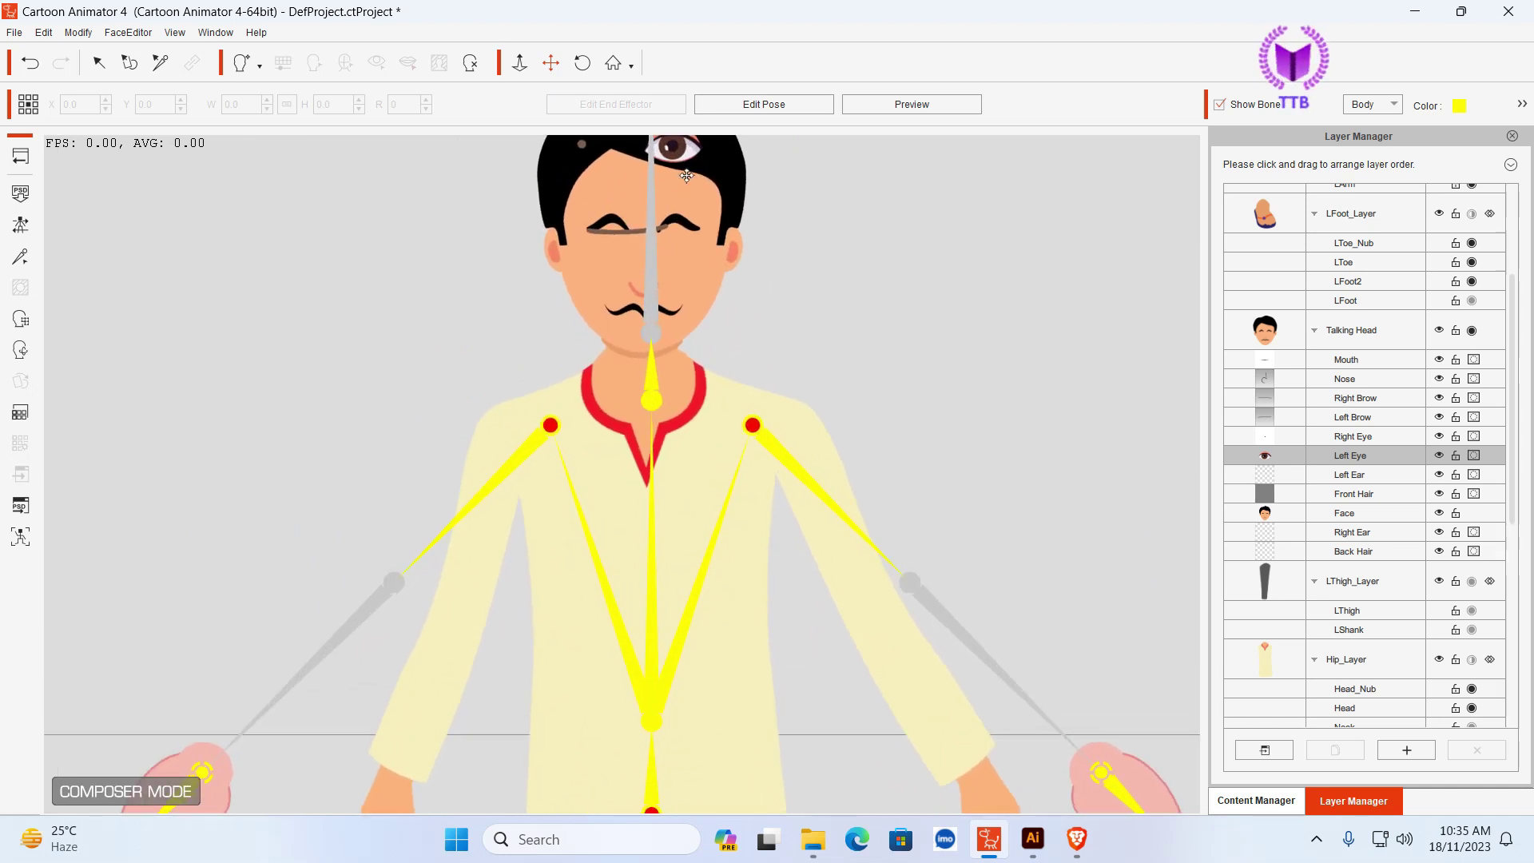
scroll(682, 147, "up", 1)
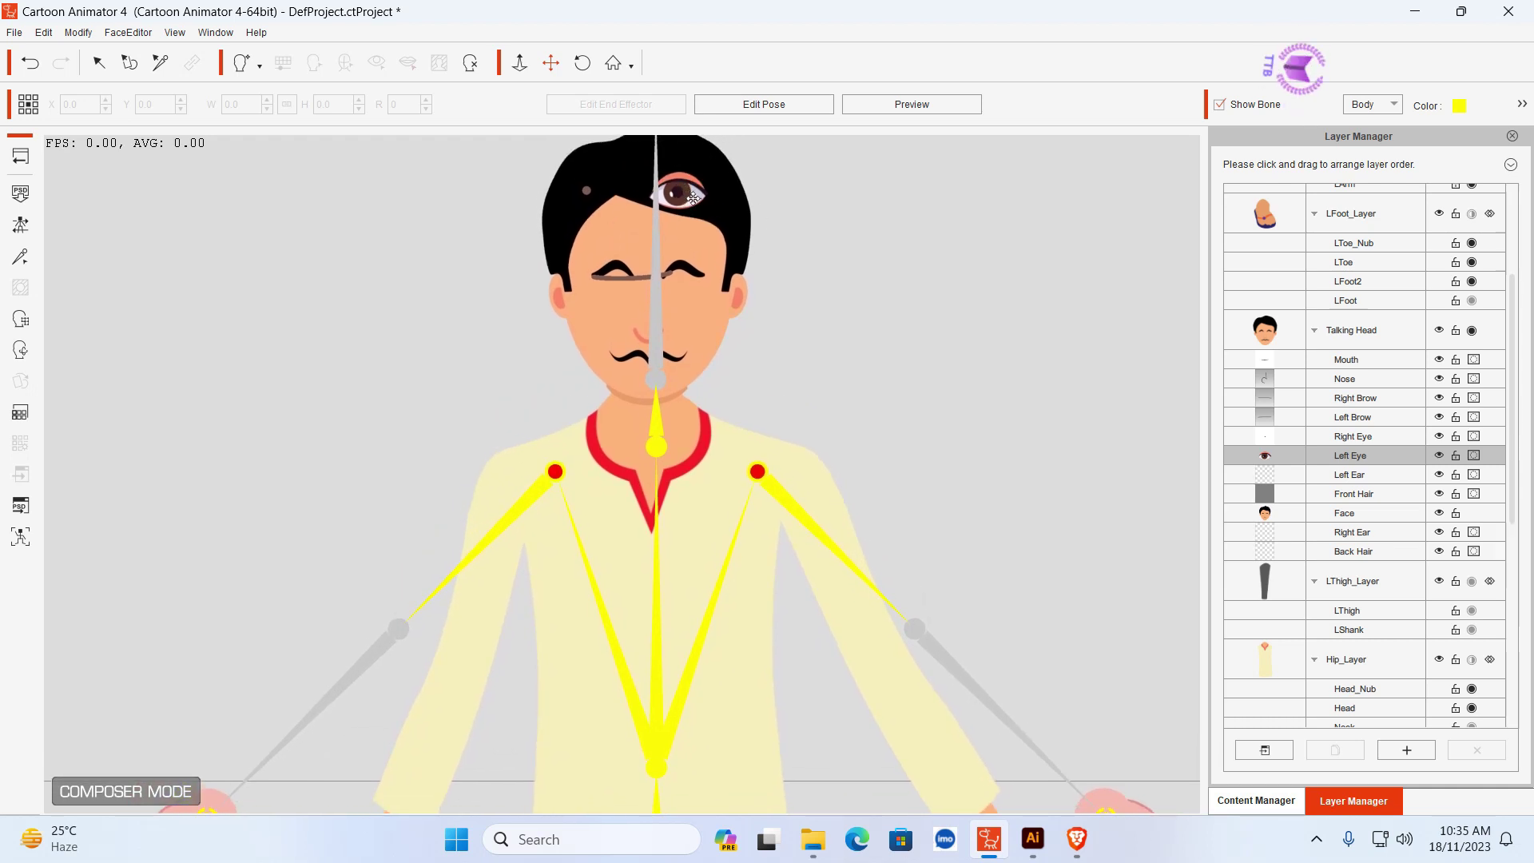
left_click(694, 198)
left_click_drag(690, 187, 698, 292)
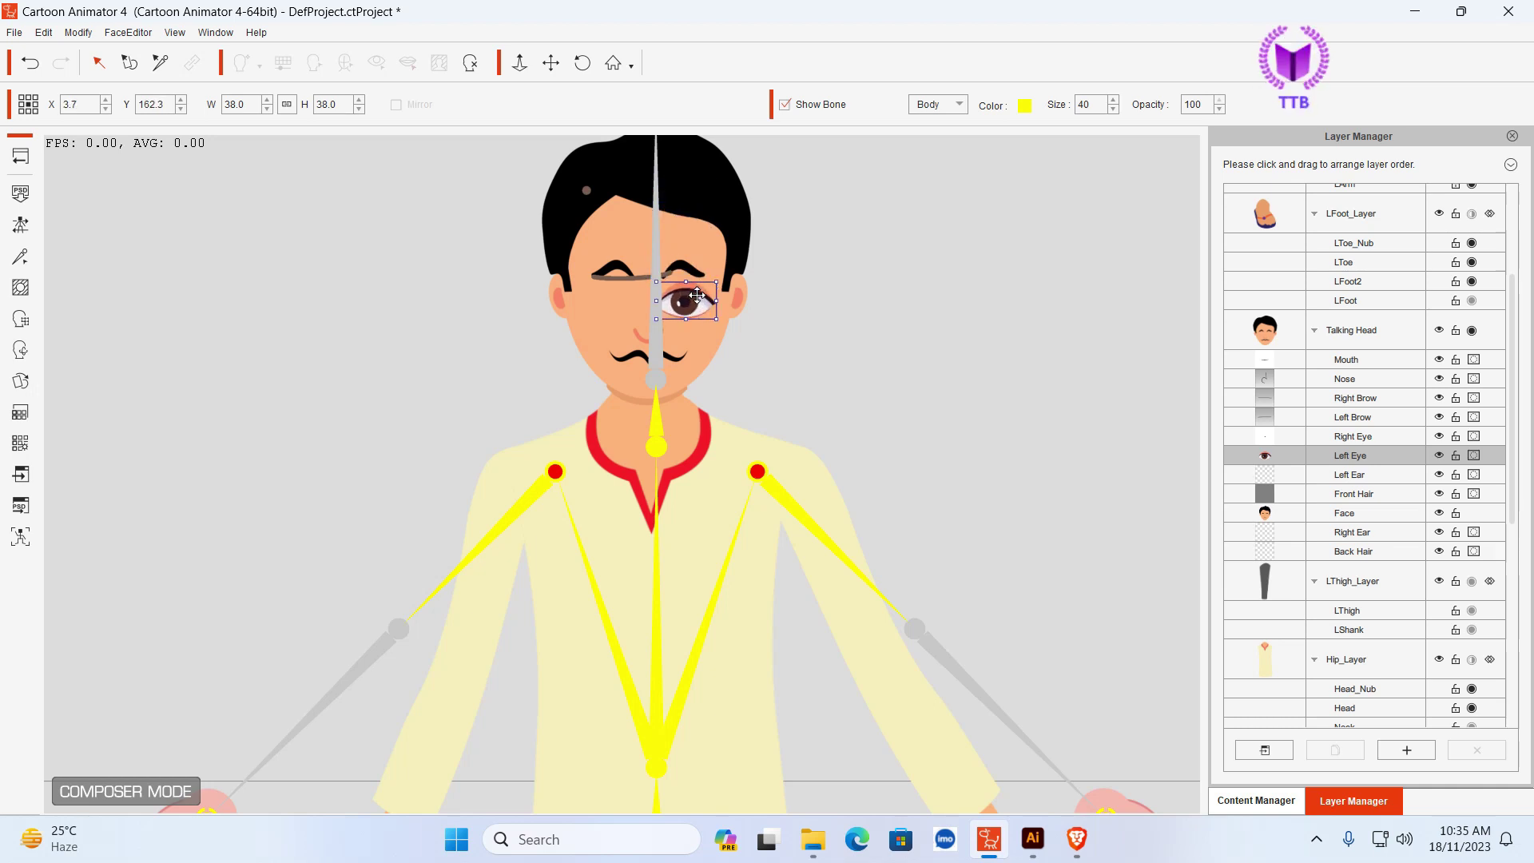
- Hide the bones, then scale and rotate the left eye to about W 25.6, H 25.6, R 346 at X 3.3, Y 163.1
left_click(697, 243)
double_click(697, 243)
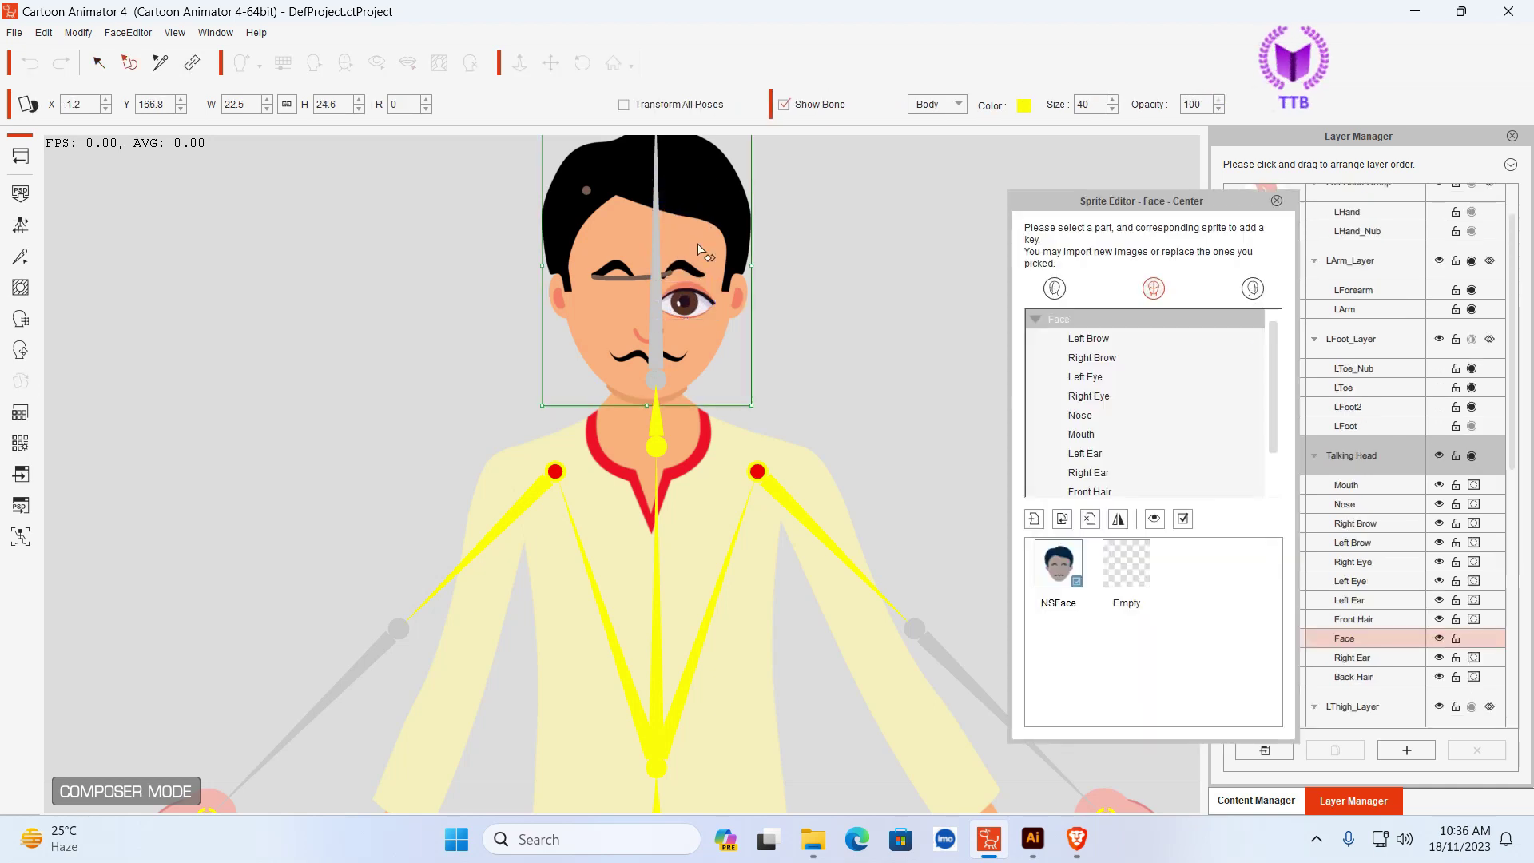
left_click(711, 307)
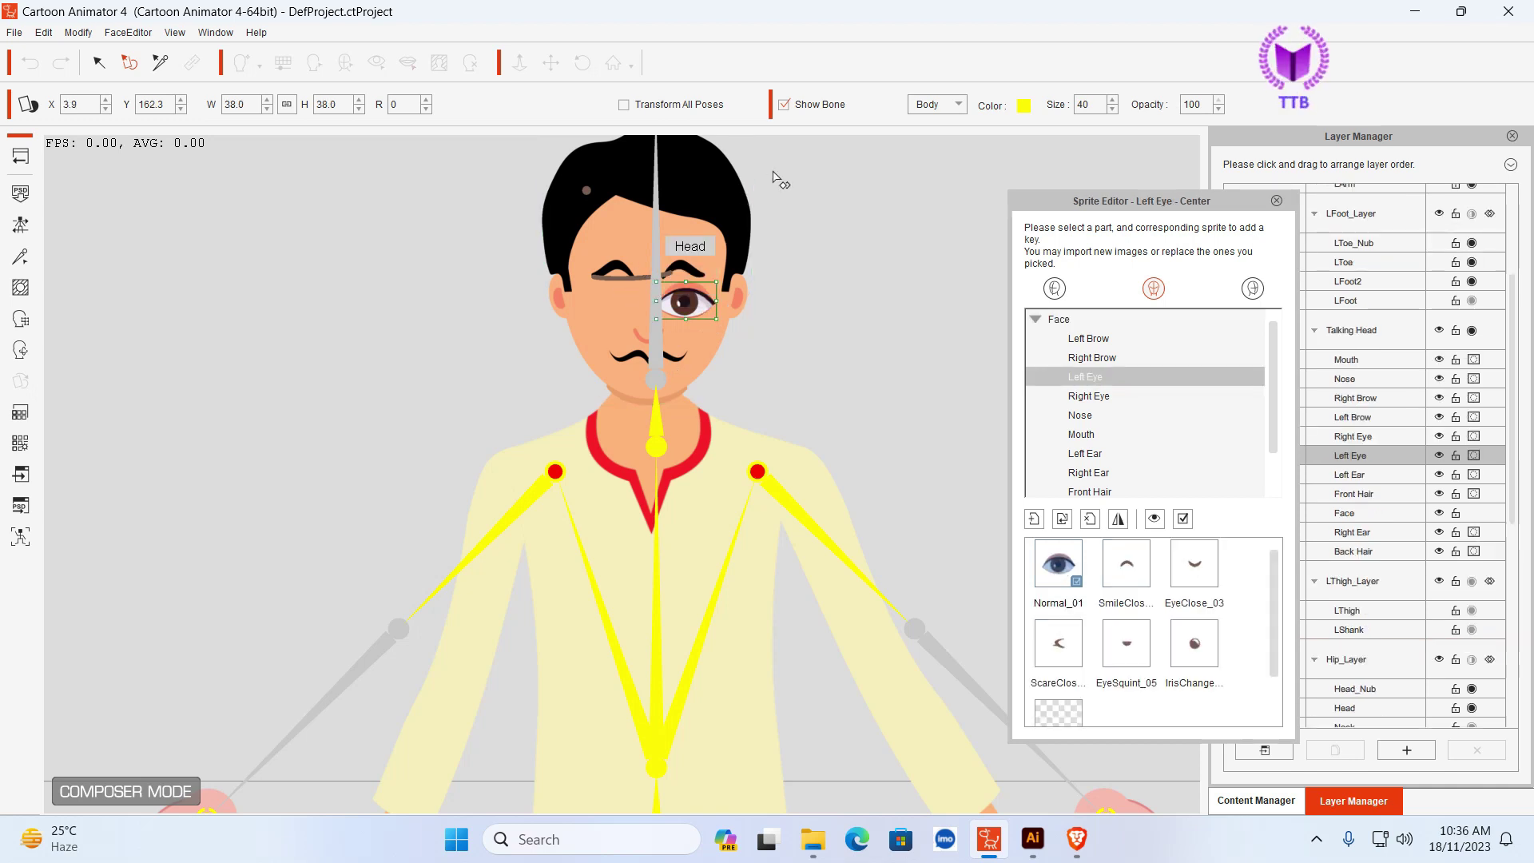
left_click(786, 107)
mouse_move(694, 310)
left_mouse_down()
mouse_move(661, 314)
mouse_move(715, 276)
mouse_move(666, 313)
left_mouse_up()
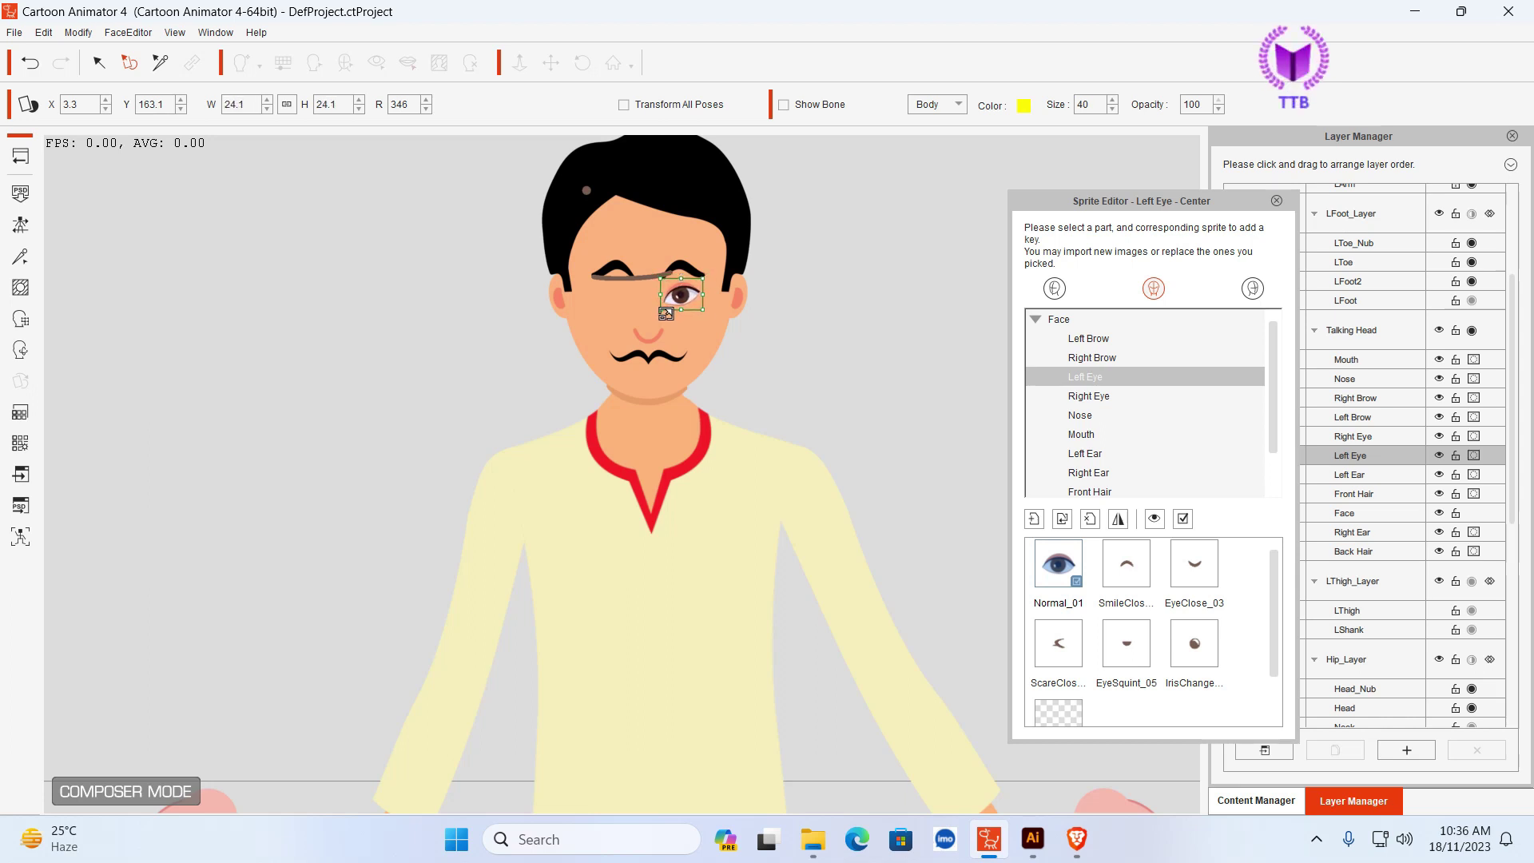
left_click(720, 344)
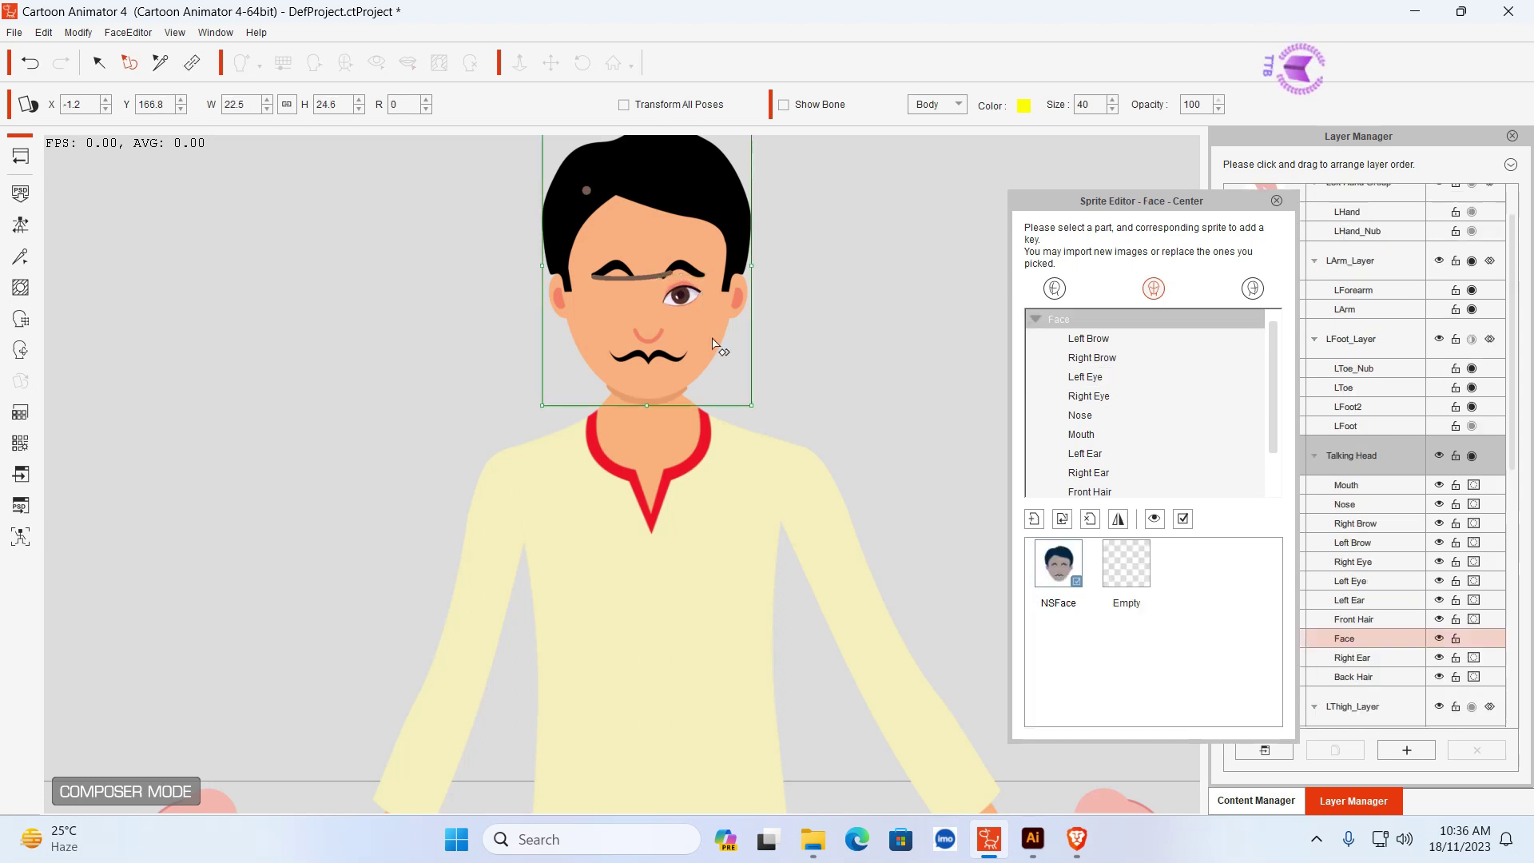
left_click(812, 318)
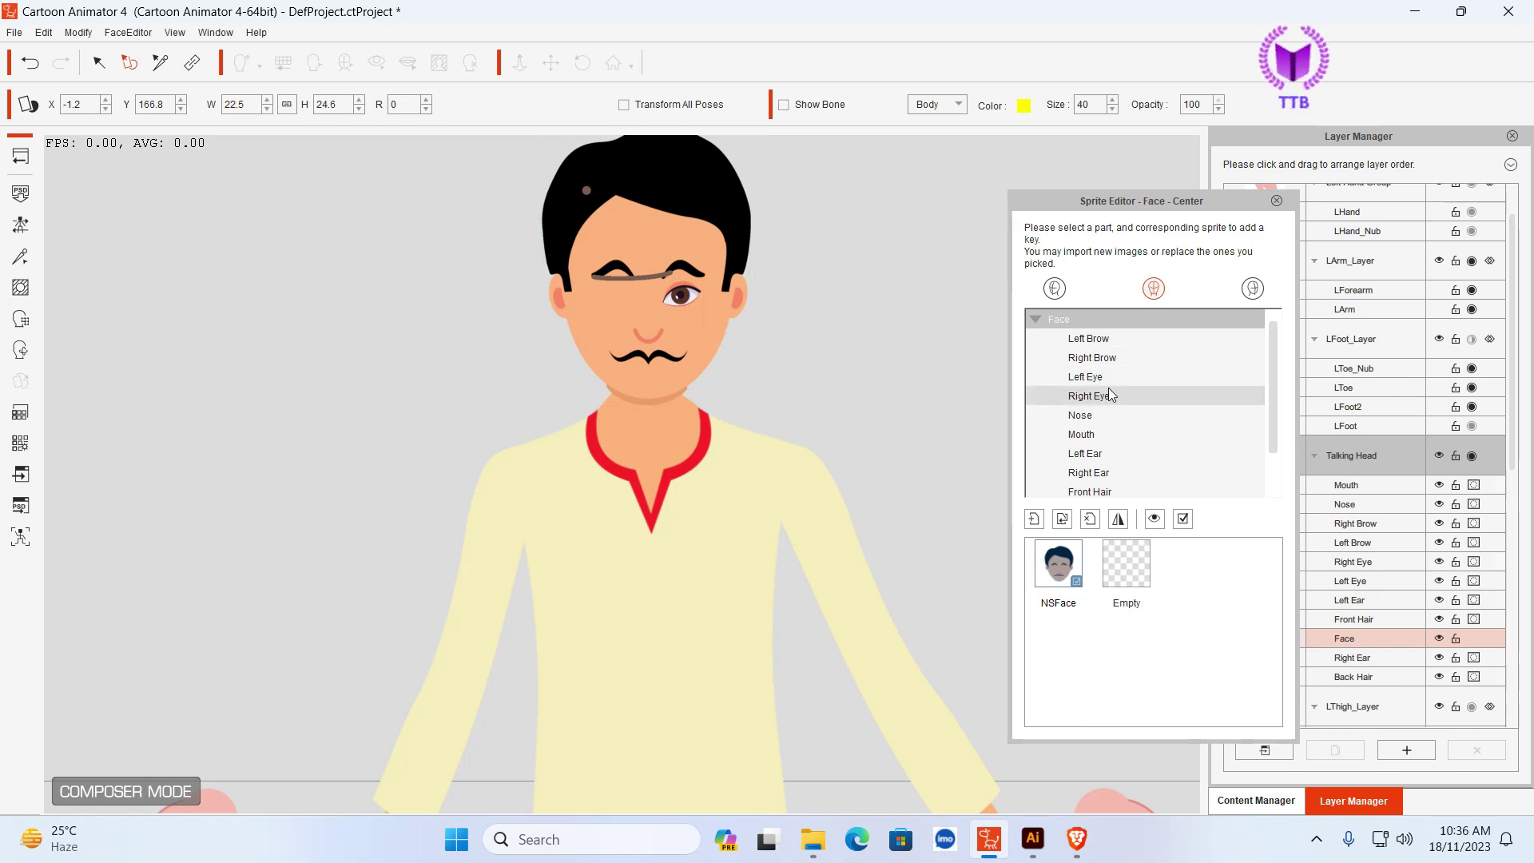
left_click(1085, 378)
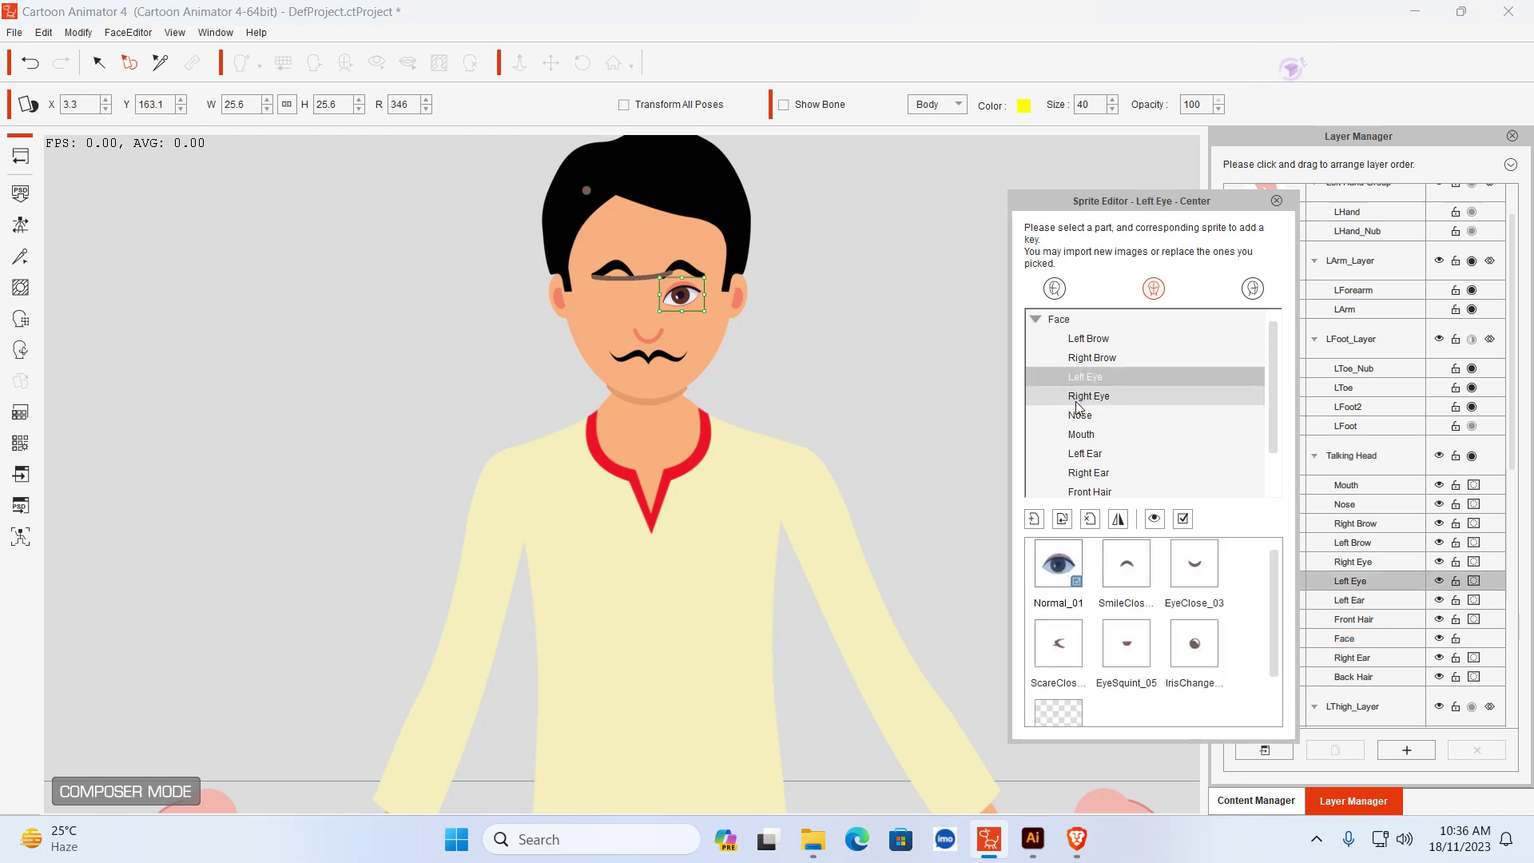
- Replace the Right Eye's Normal_01 sprite with Reye.png from the Panjabi Wear Dcument folder
left_click(1088, 358)
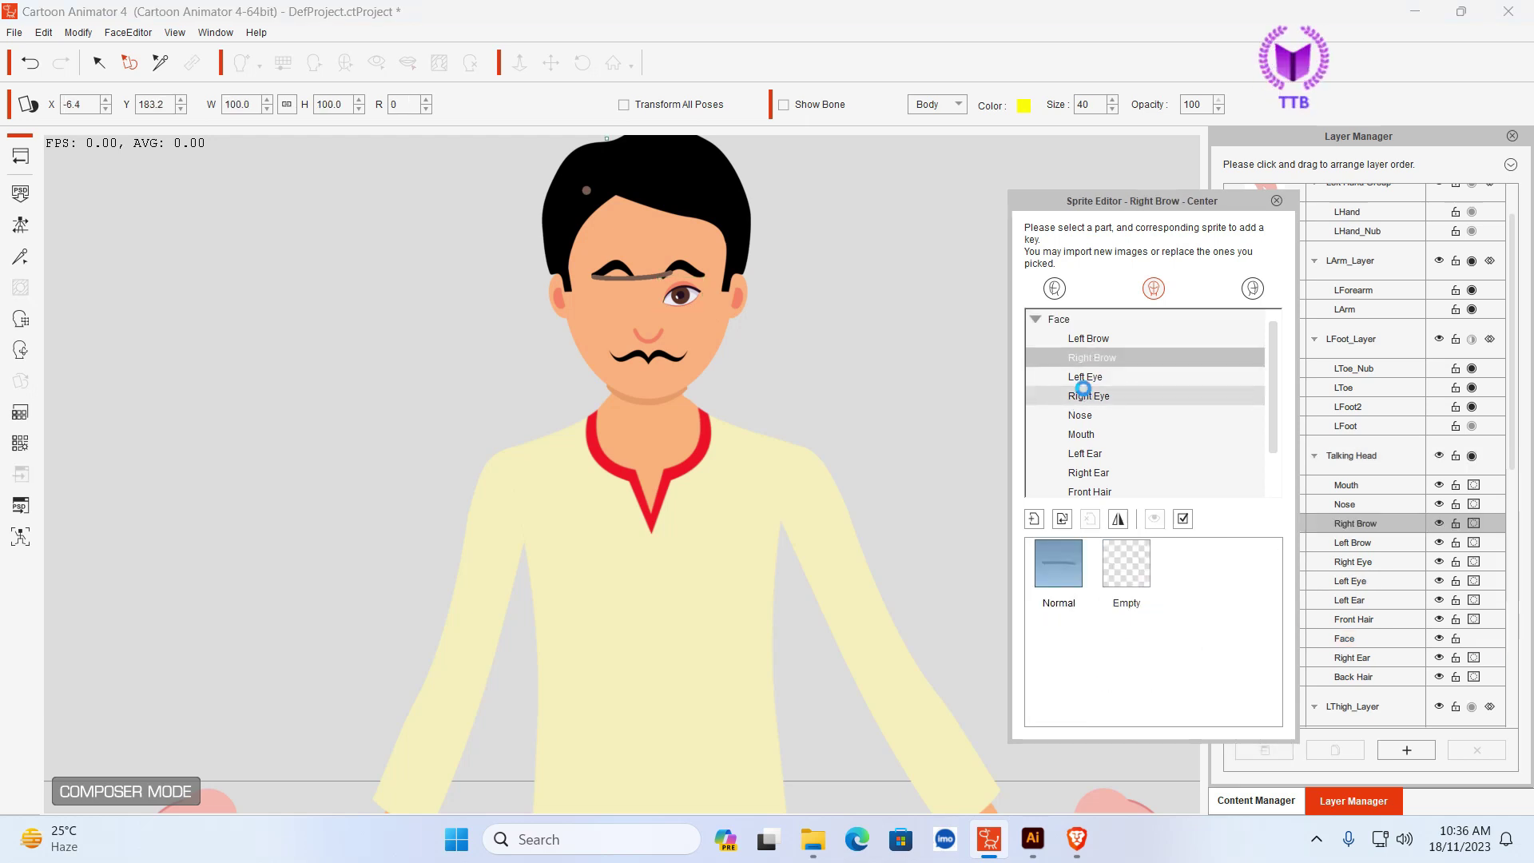
left_click(1085, 394)
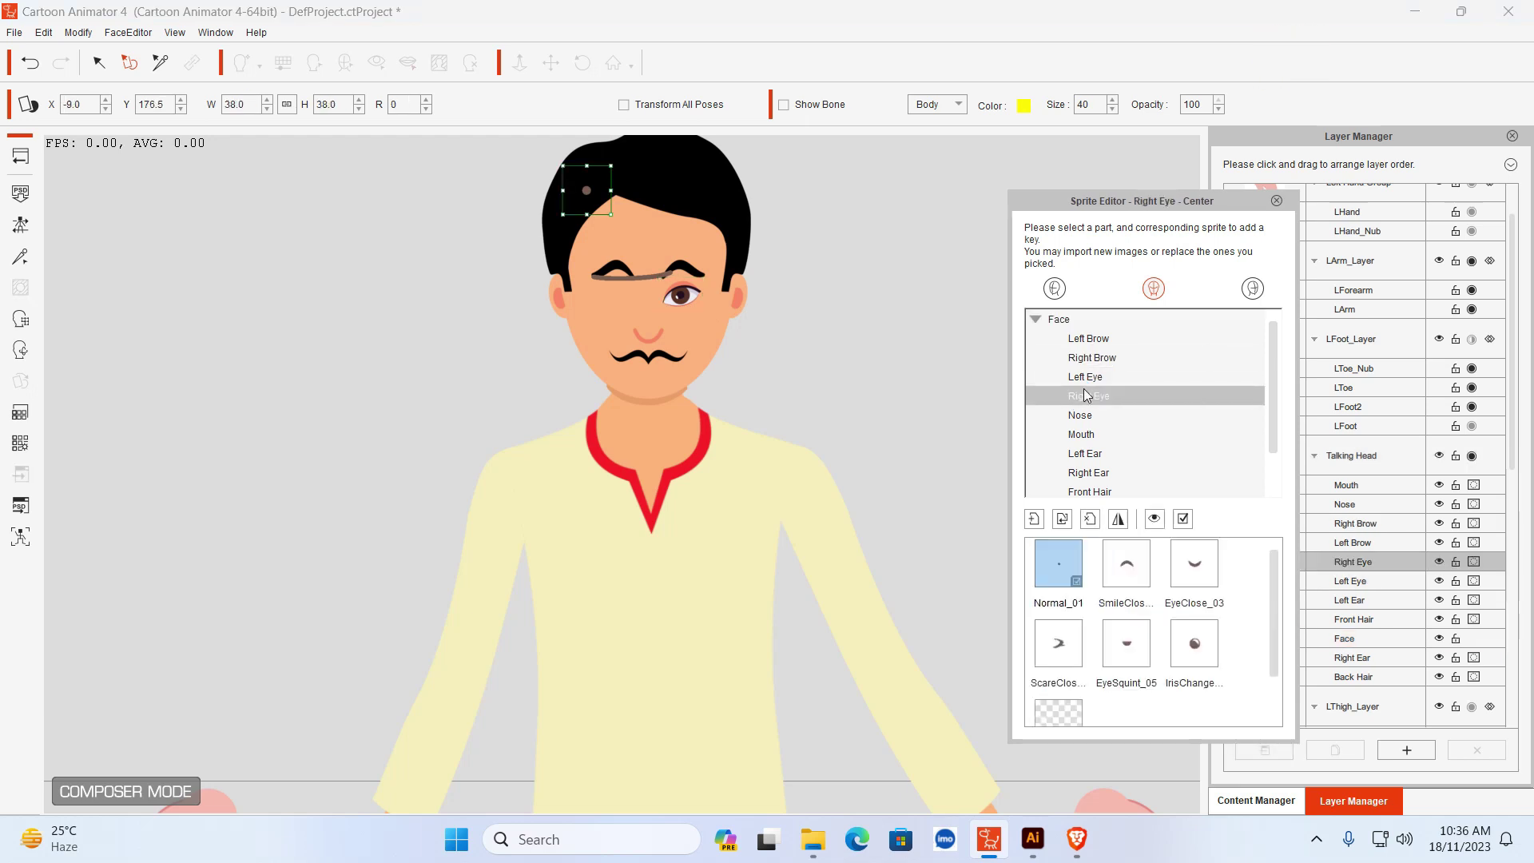
left_click(1062, 519)
left_click(1336, 484)
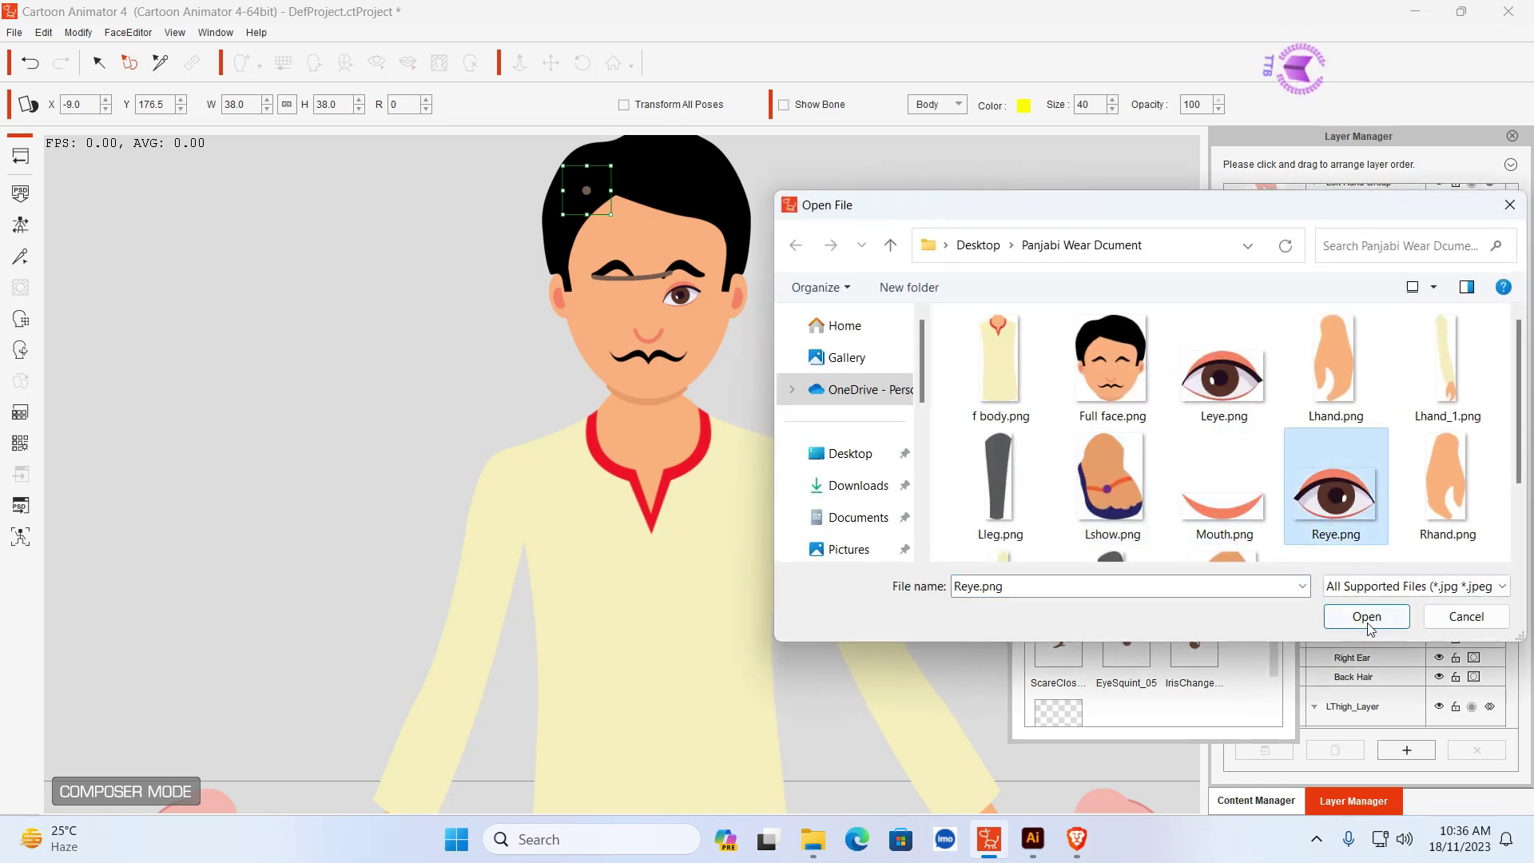
left_click(1368, 623)
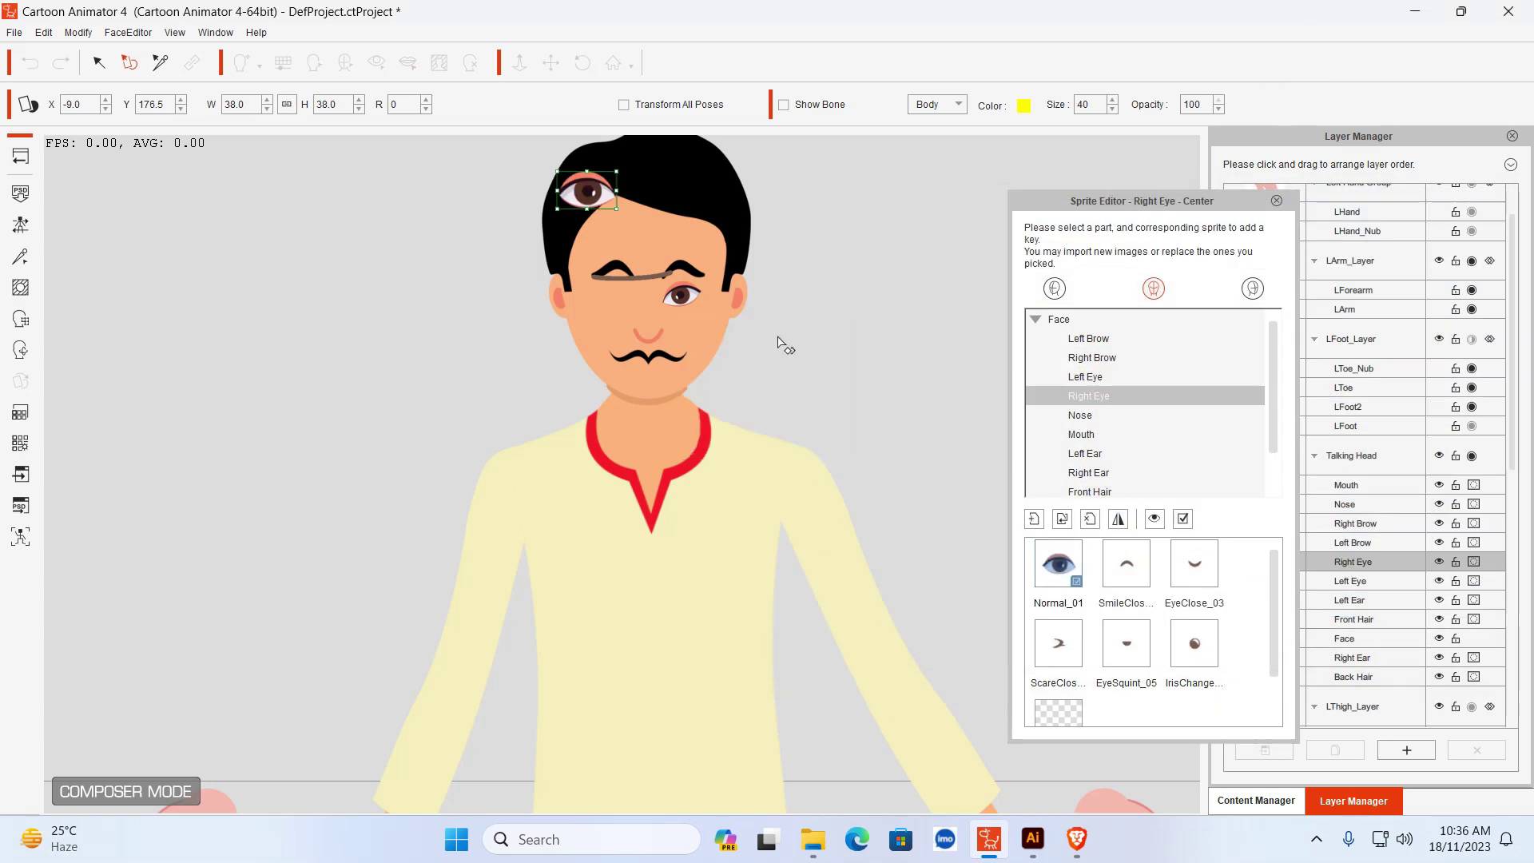
- Place the right eye at about X -5.5, Y 162.9 with W and H 29.5 and R 10, and scale the left eye to W and H 29.5
left_click_drag(581, 195, 653, 295)
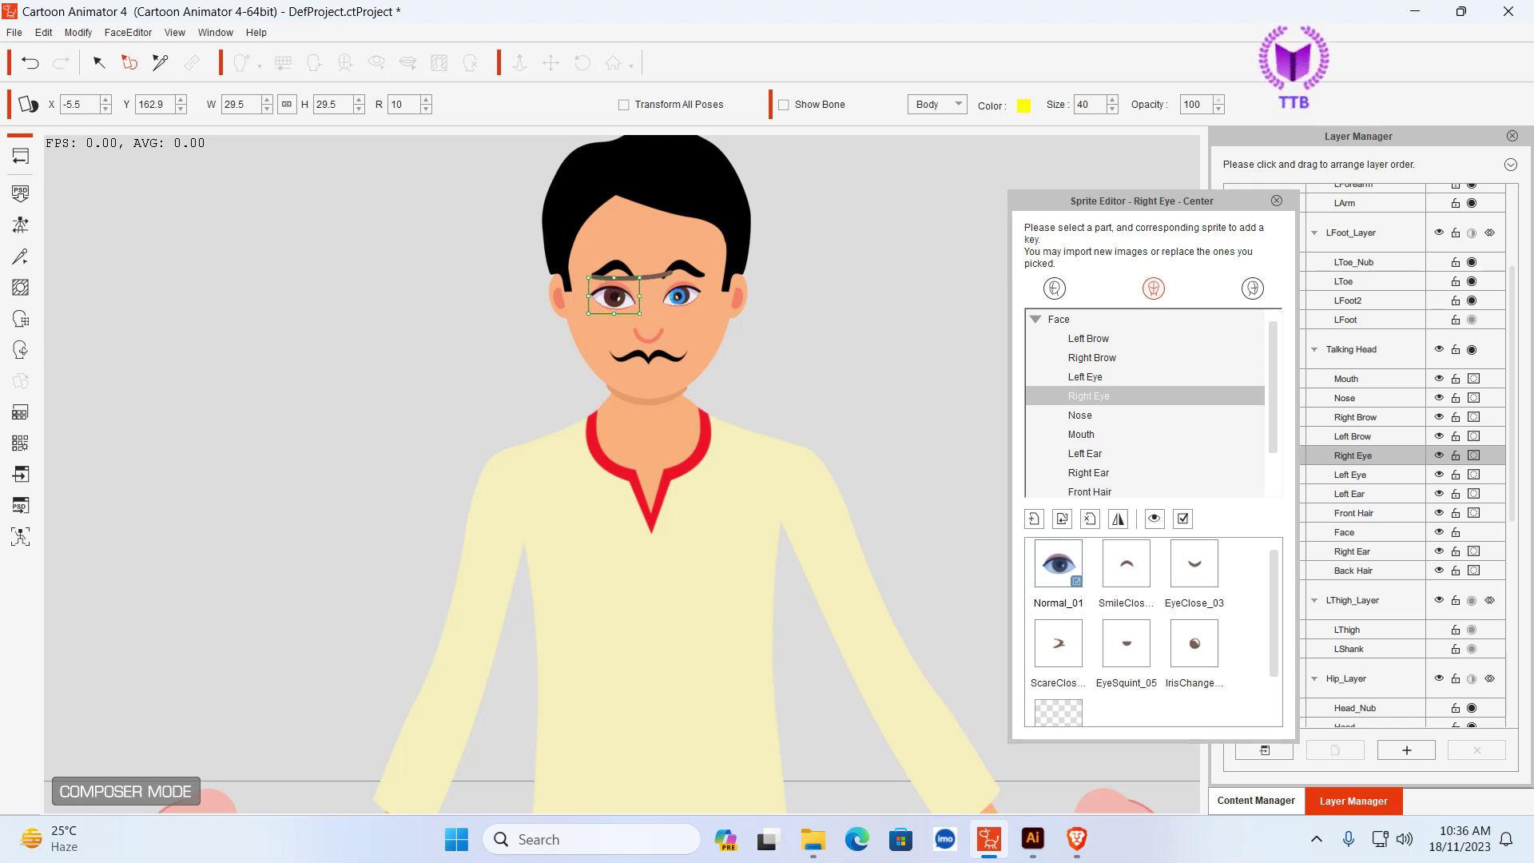
left_click(675, 297)
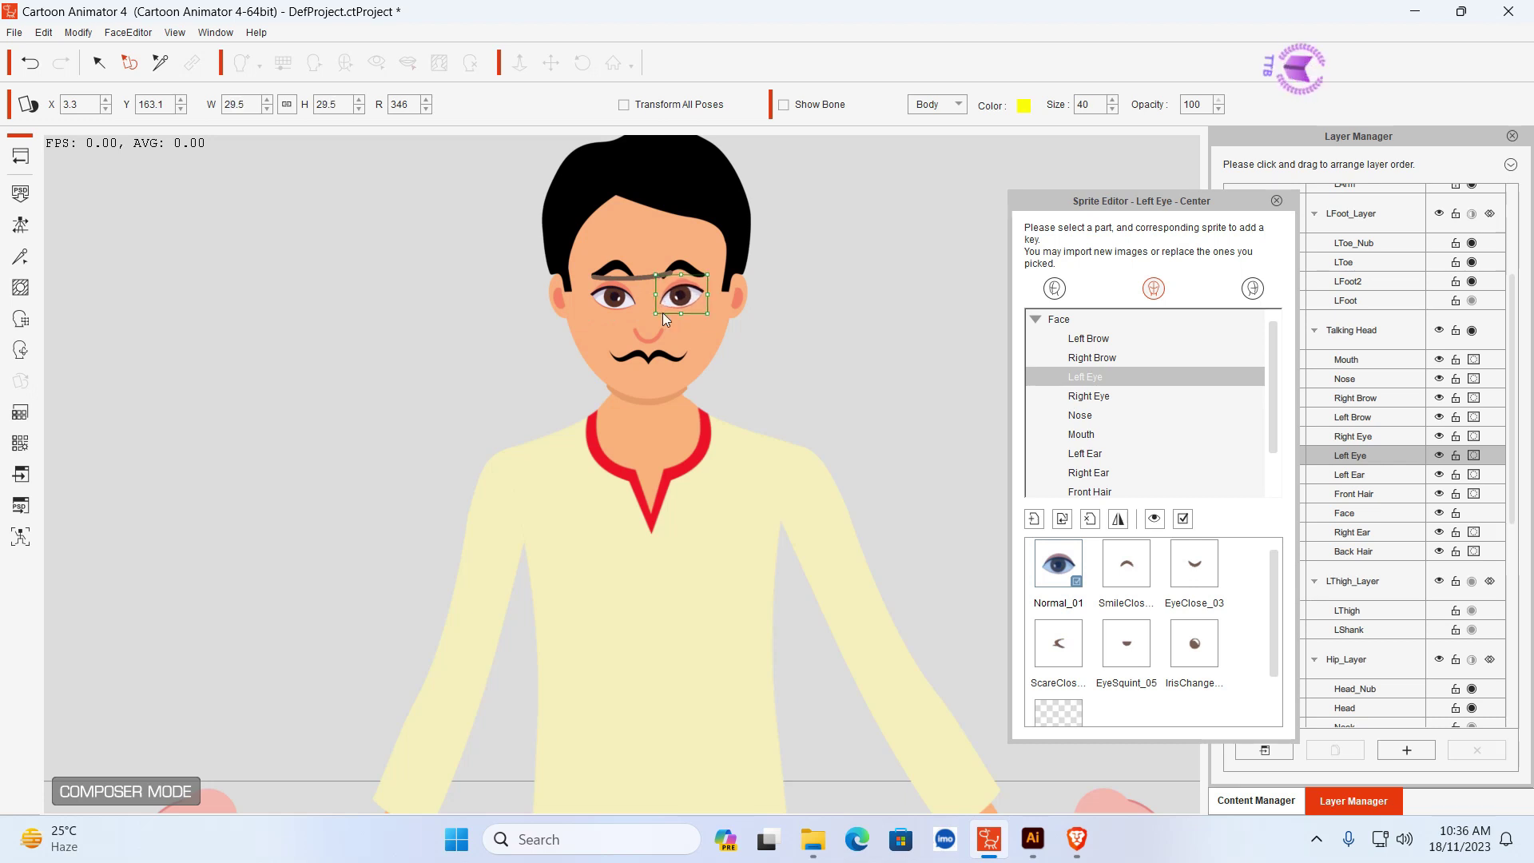
left_click(729, 321)
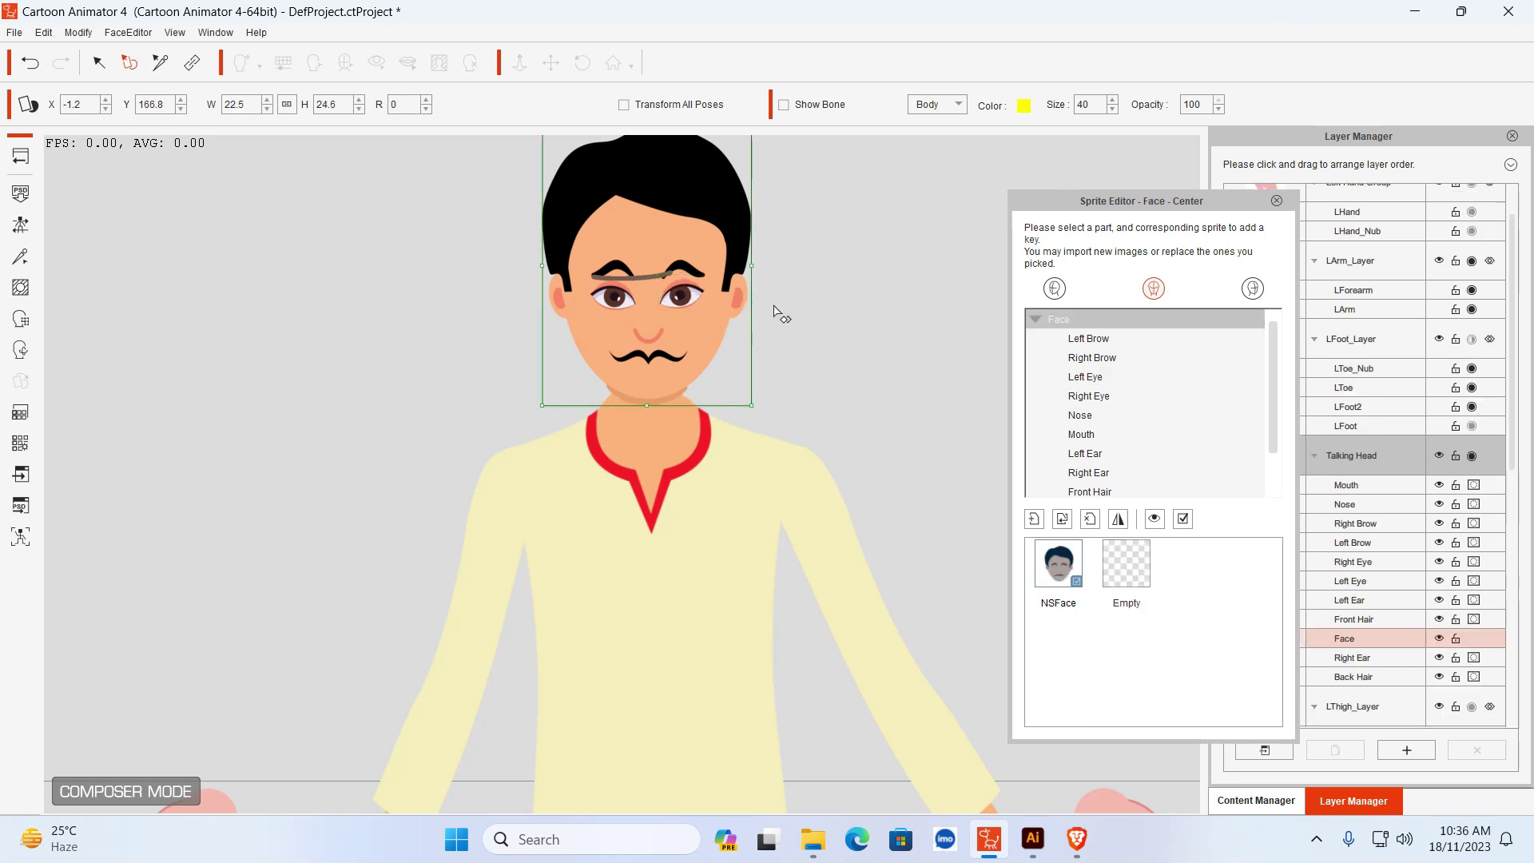
left_click(804, 287)
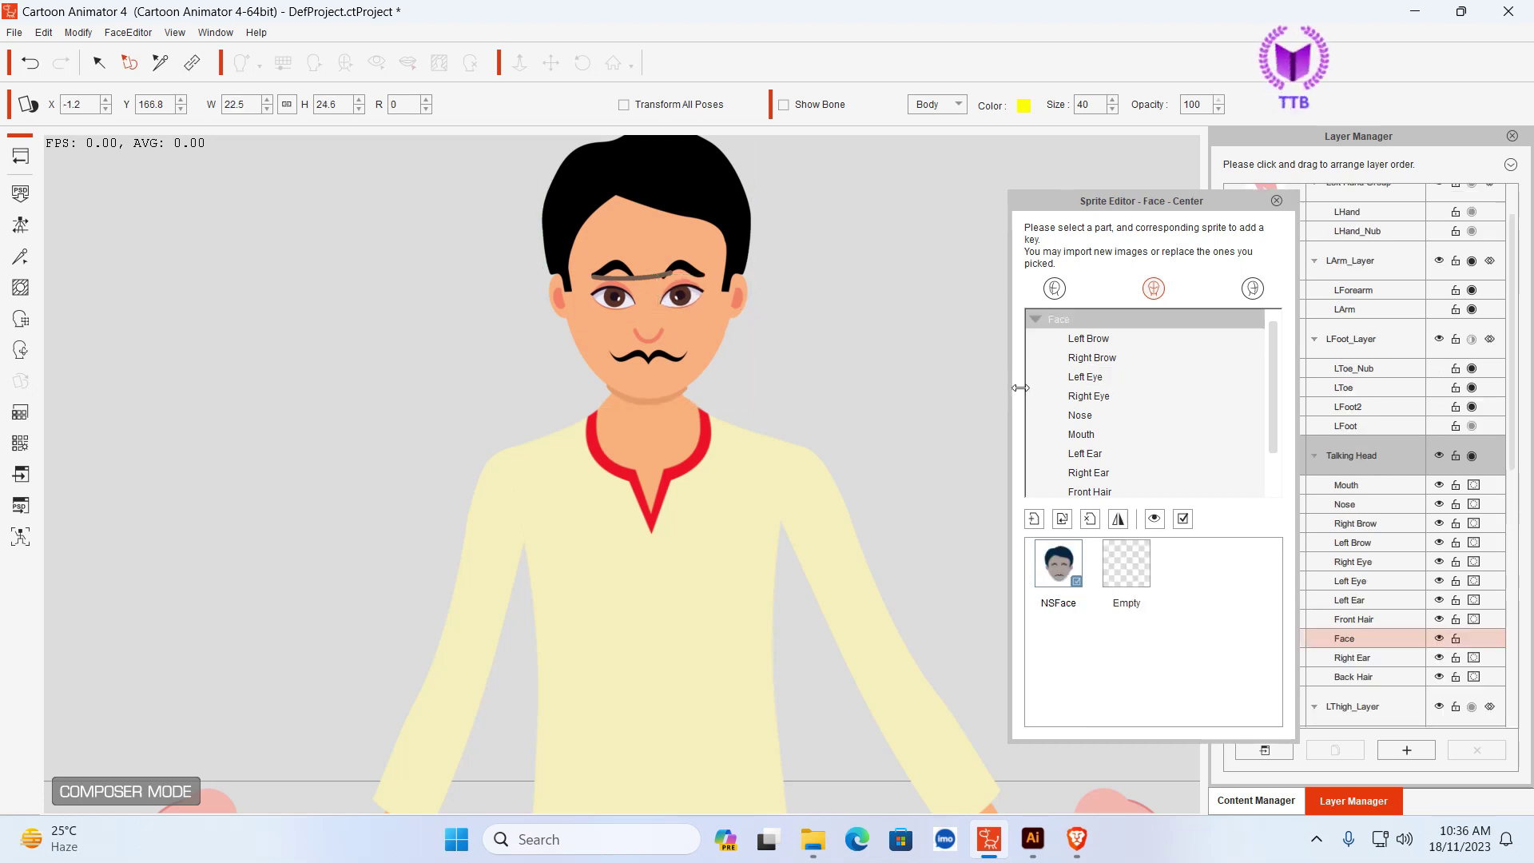
- Replace the Mouth's Normal sprite with Mouth.png from the Panjabi Wear Dcument folder
left_click(1082, 435)
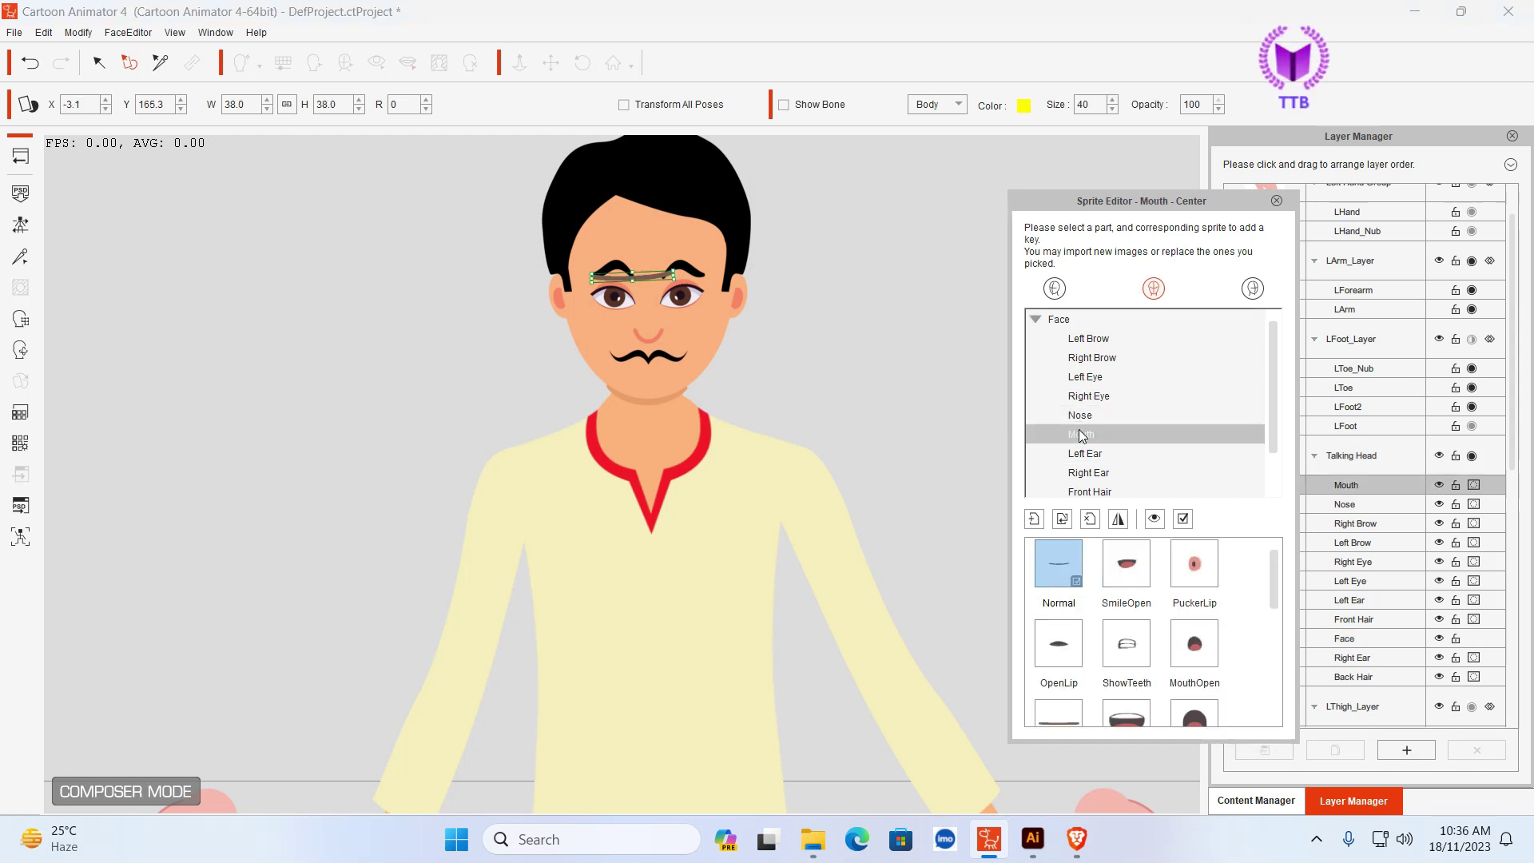
left_click(1063, 521)
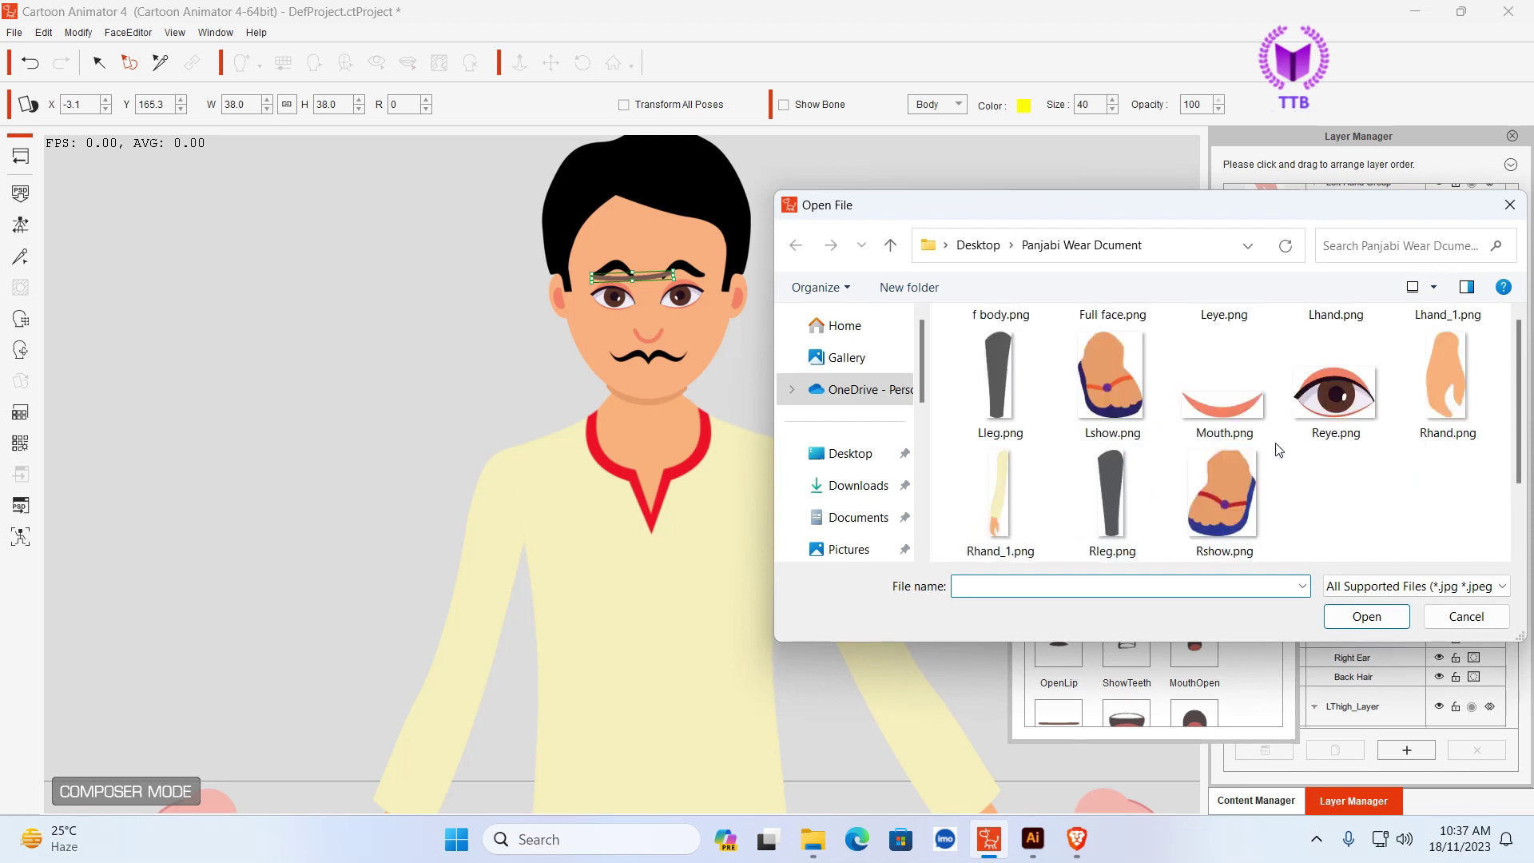
scroll(1277, 440, "up", 1)
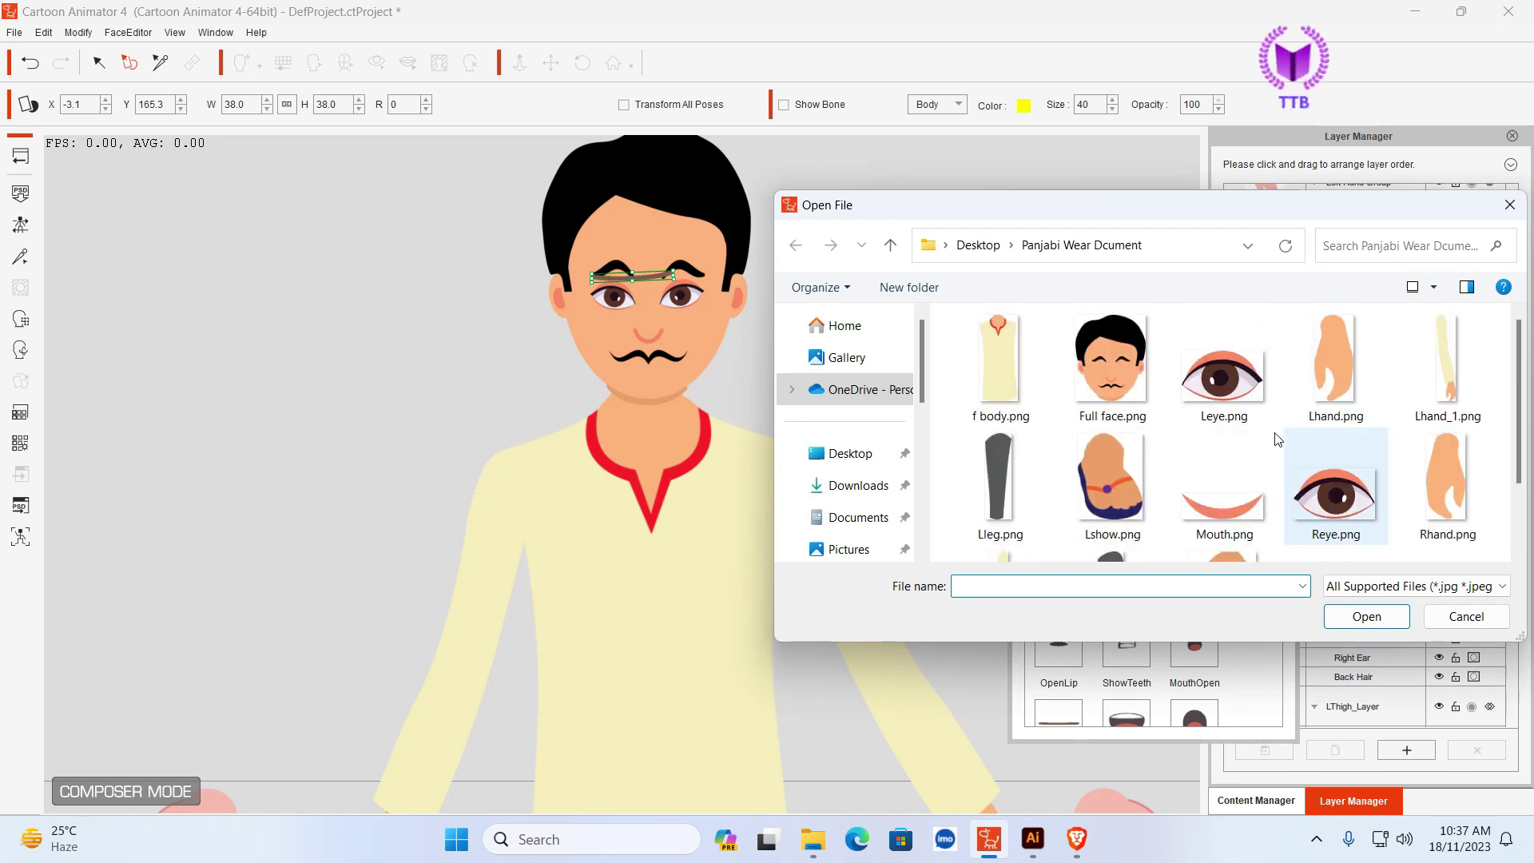
scroll(1276, 439, "down", 1)
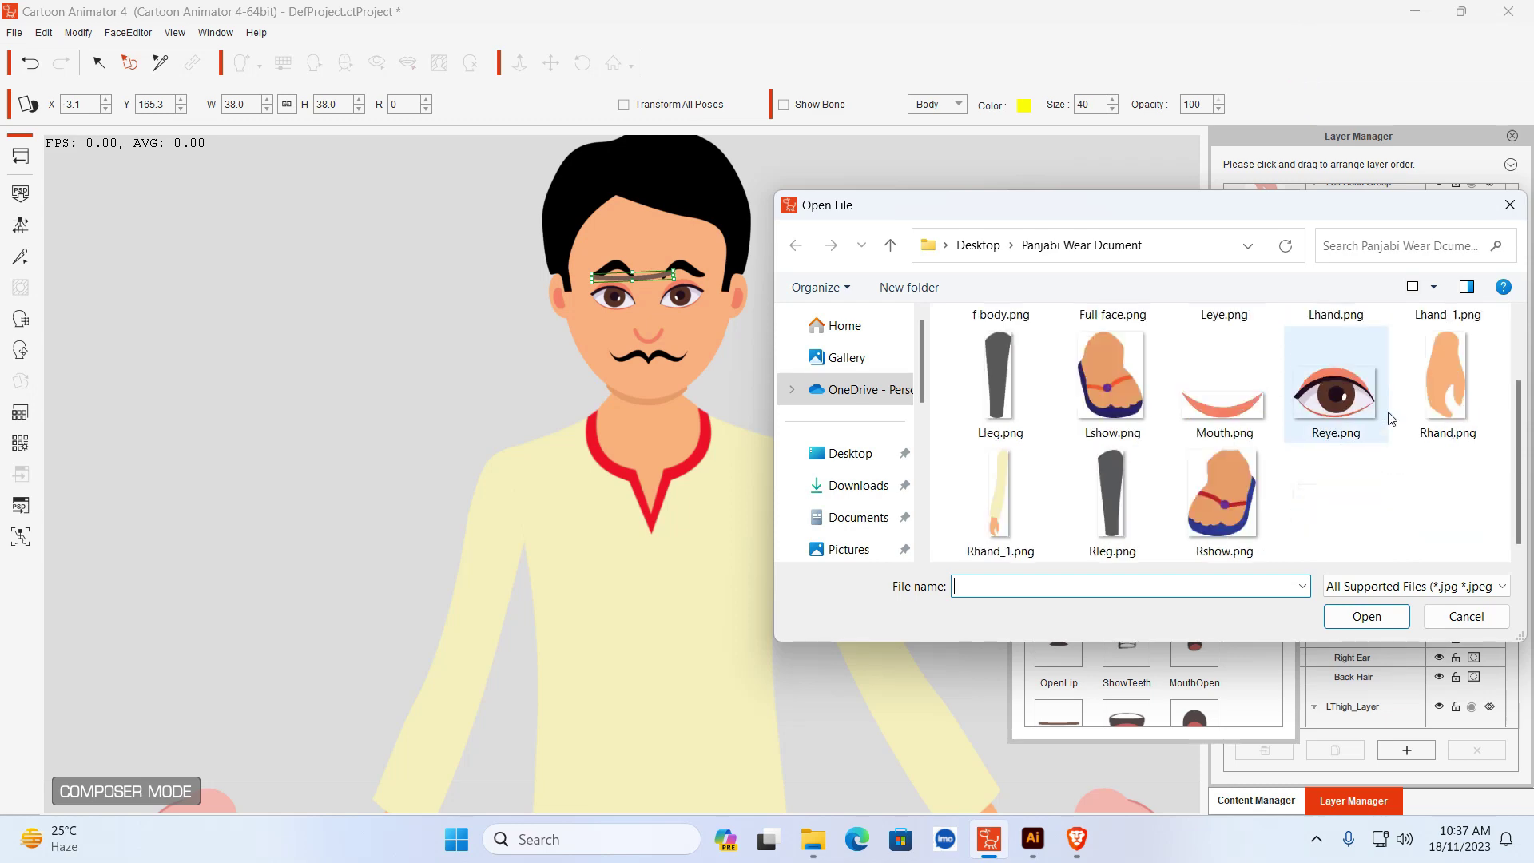
left_click(1223, 388)
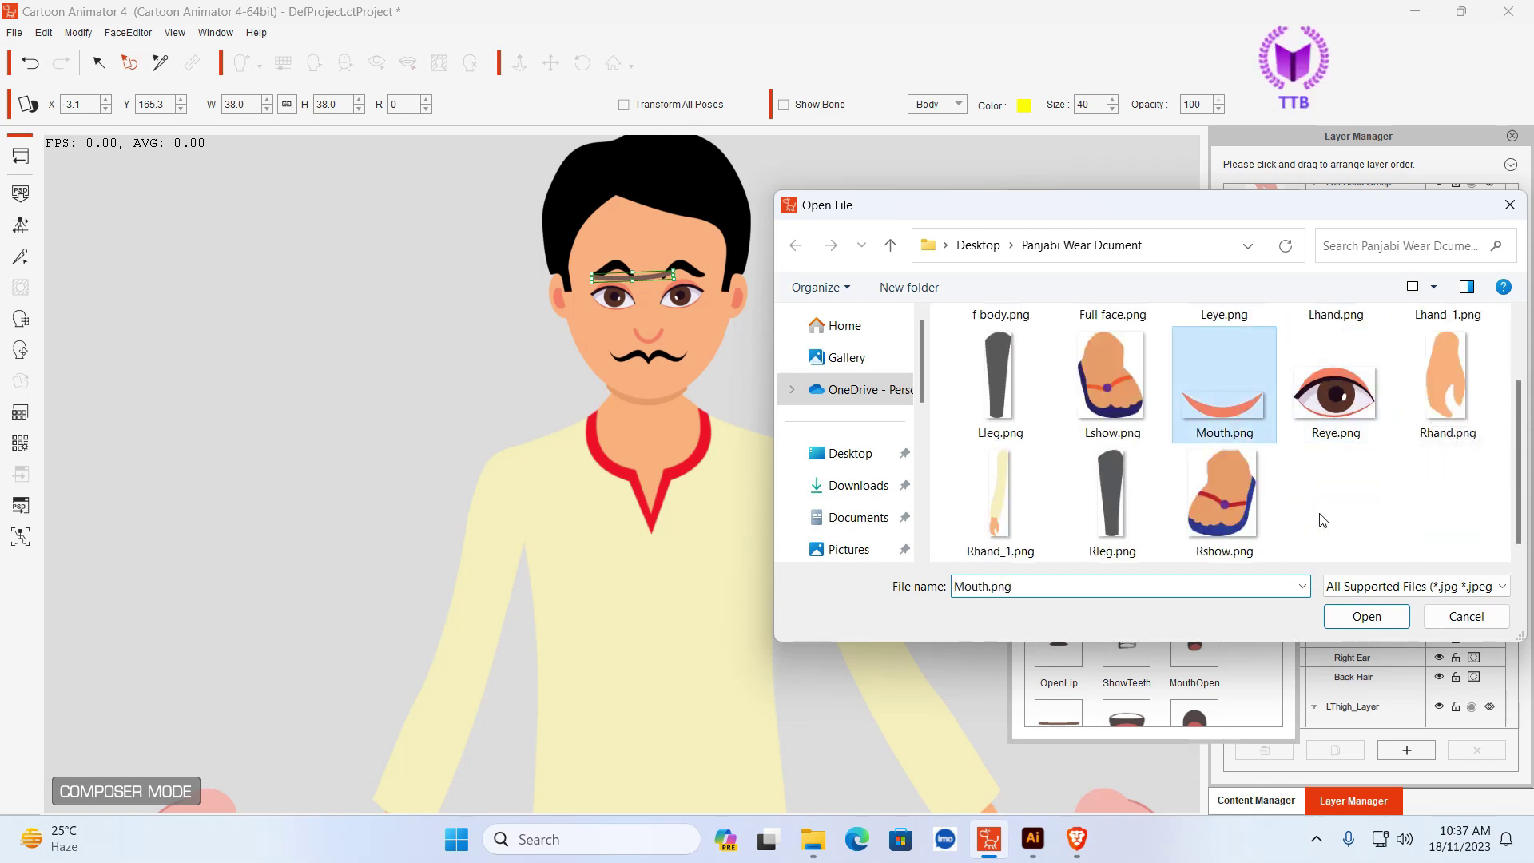
left_click(1367, 618)
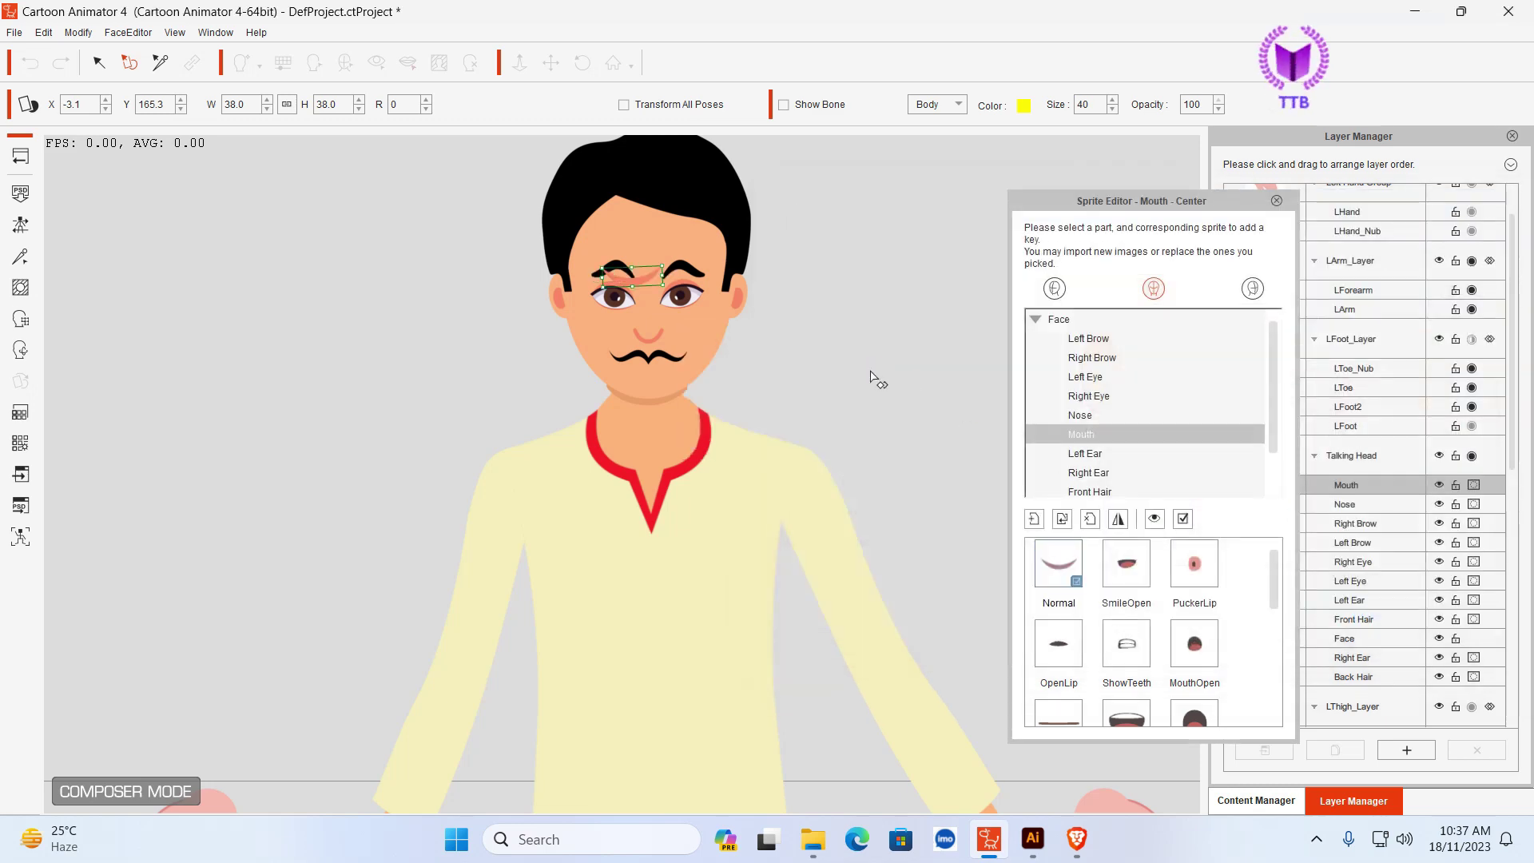
- Move the mouth below the moustache to about X -0.8, Y 152.3 and close the Sprite Editor
left_click_drag(617, 284, 641, 382)
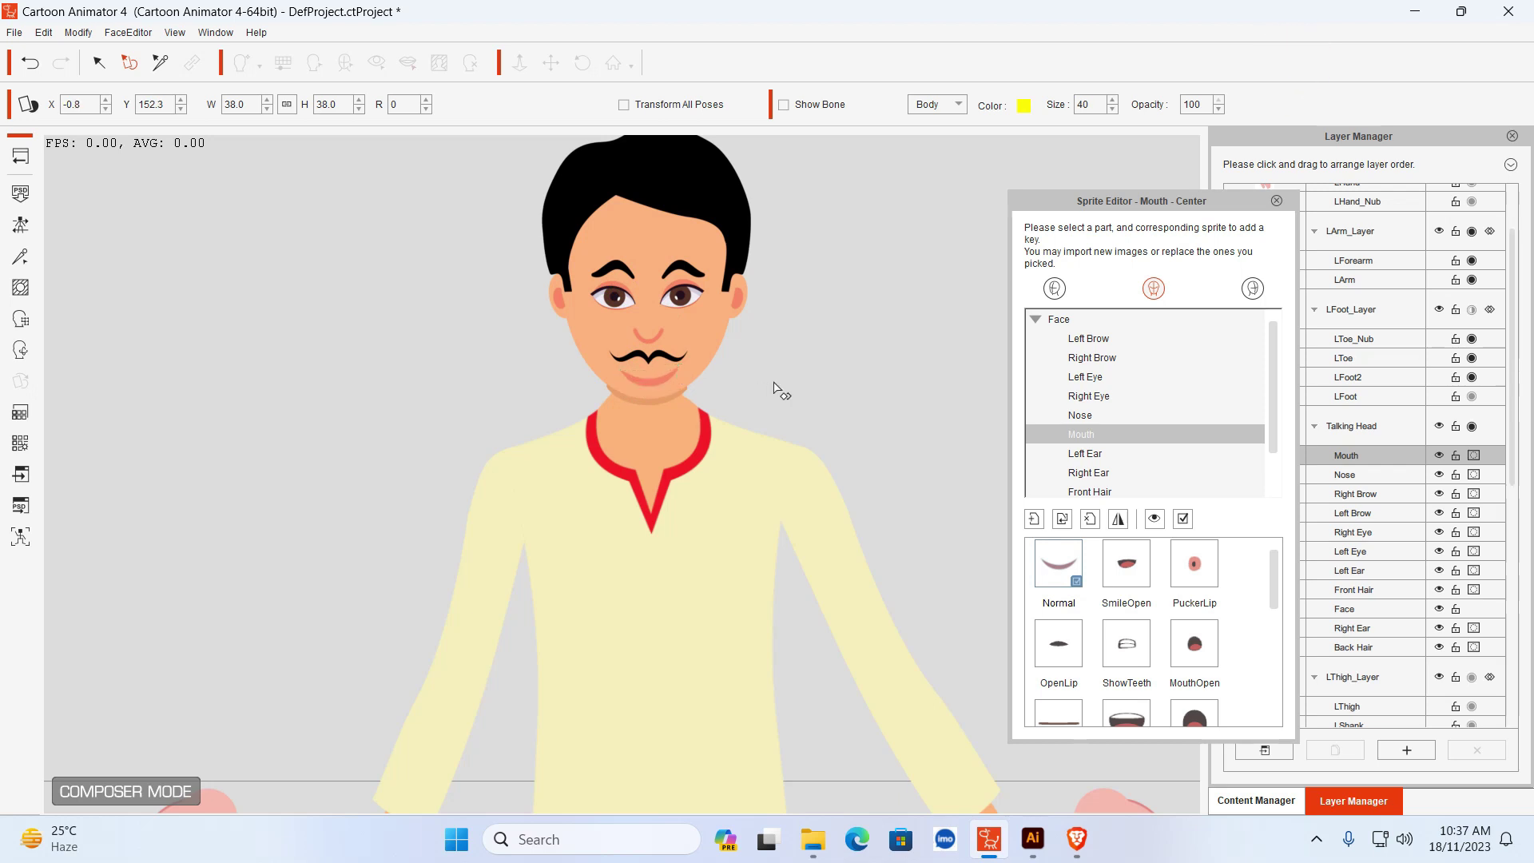
scroll(774, 390, "down", 4)
scroll(774, 389, "down", 1)
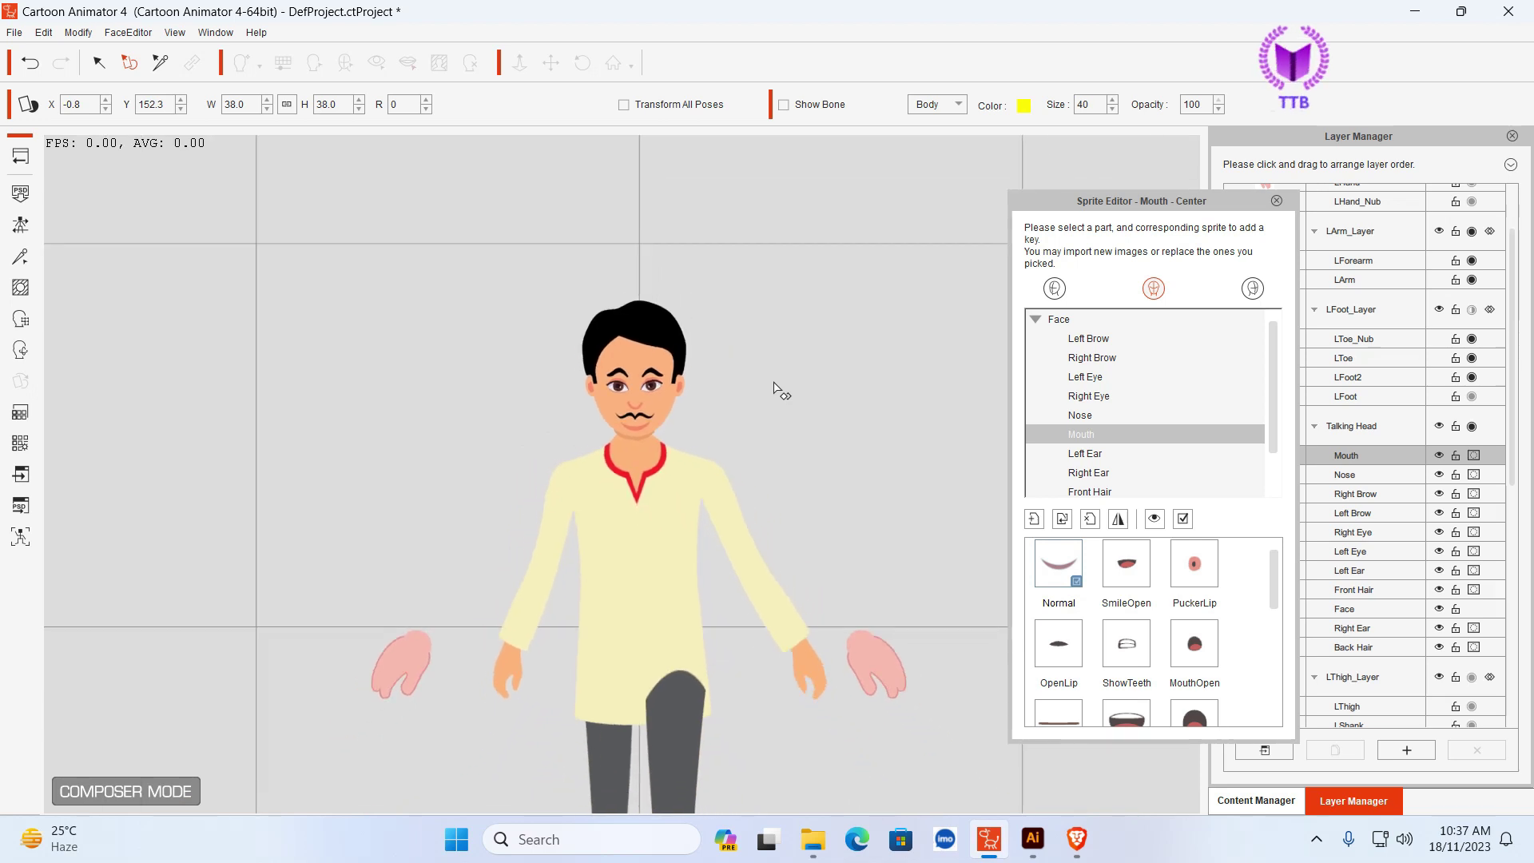
left_click(1276, 200)
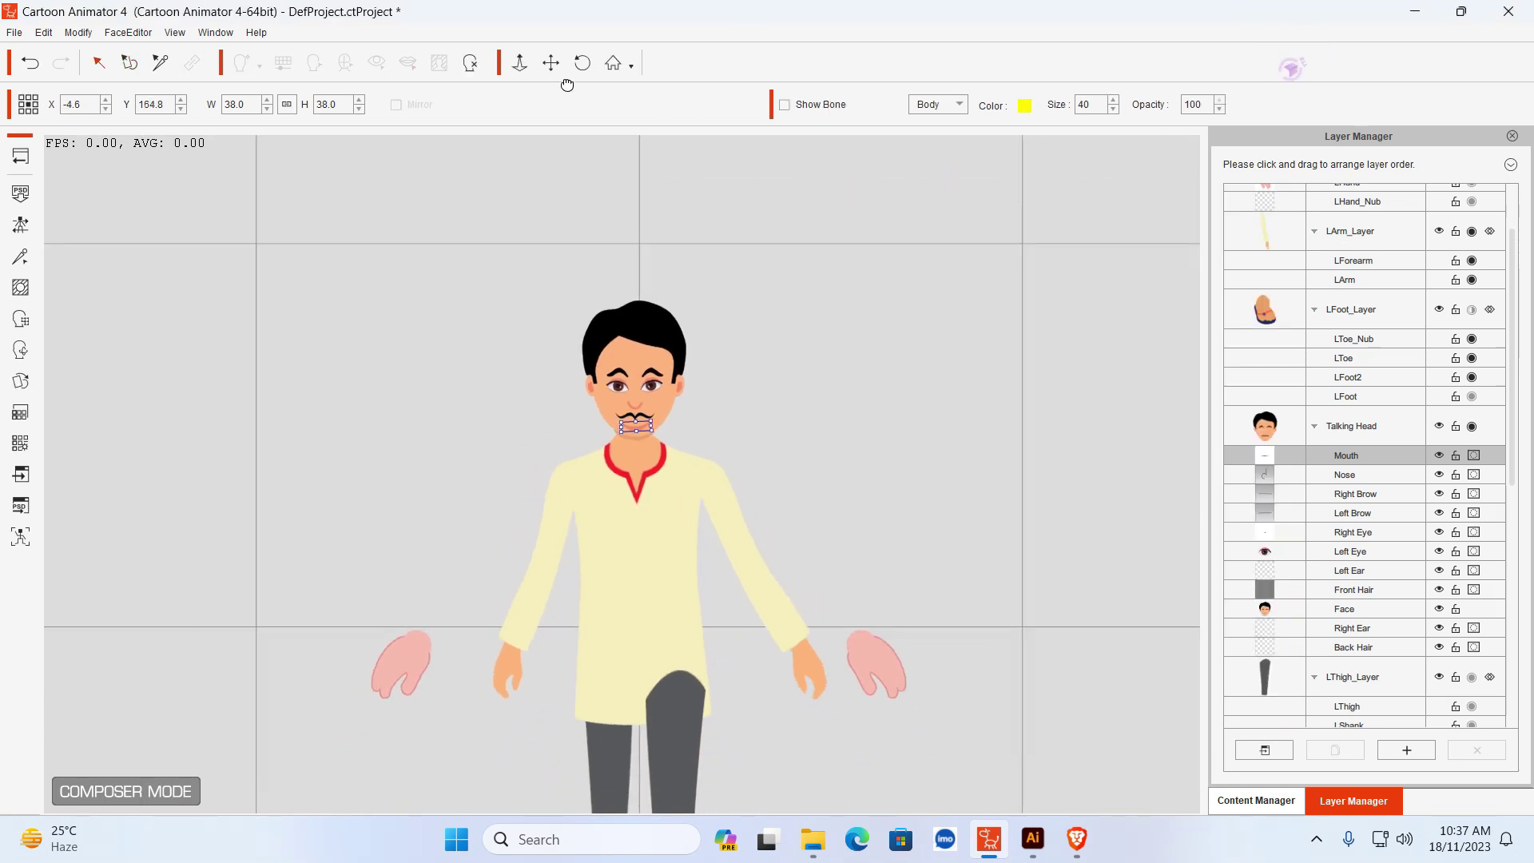
scroll(839, 586, "up", 2)
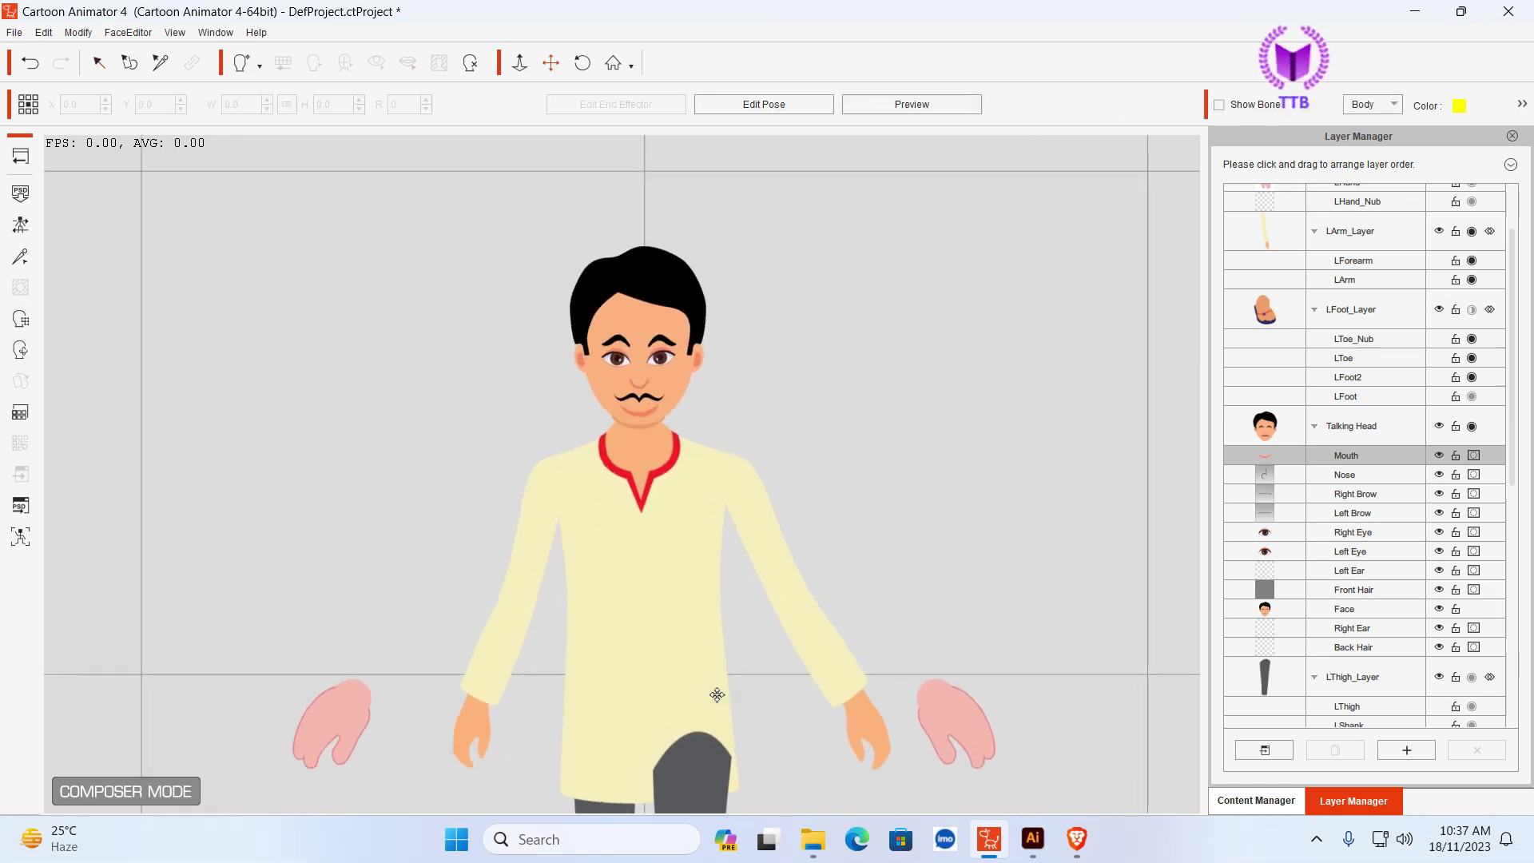
scroll(661, 394, "up", 1)
scroll(746, 565, "down", 1)
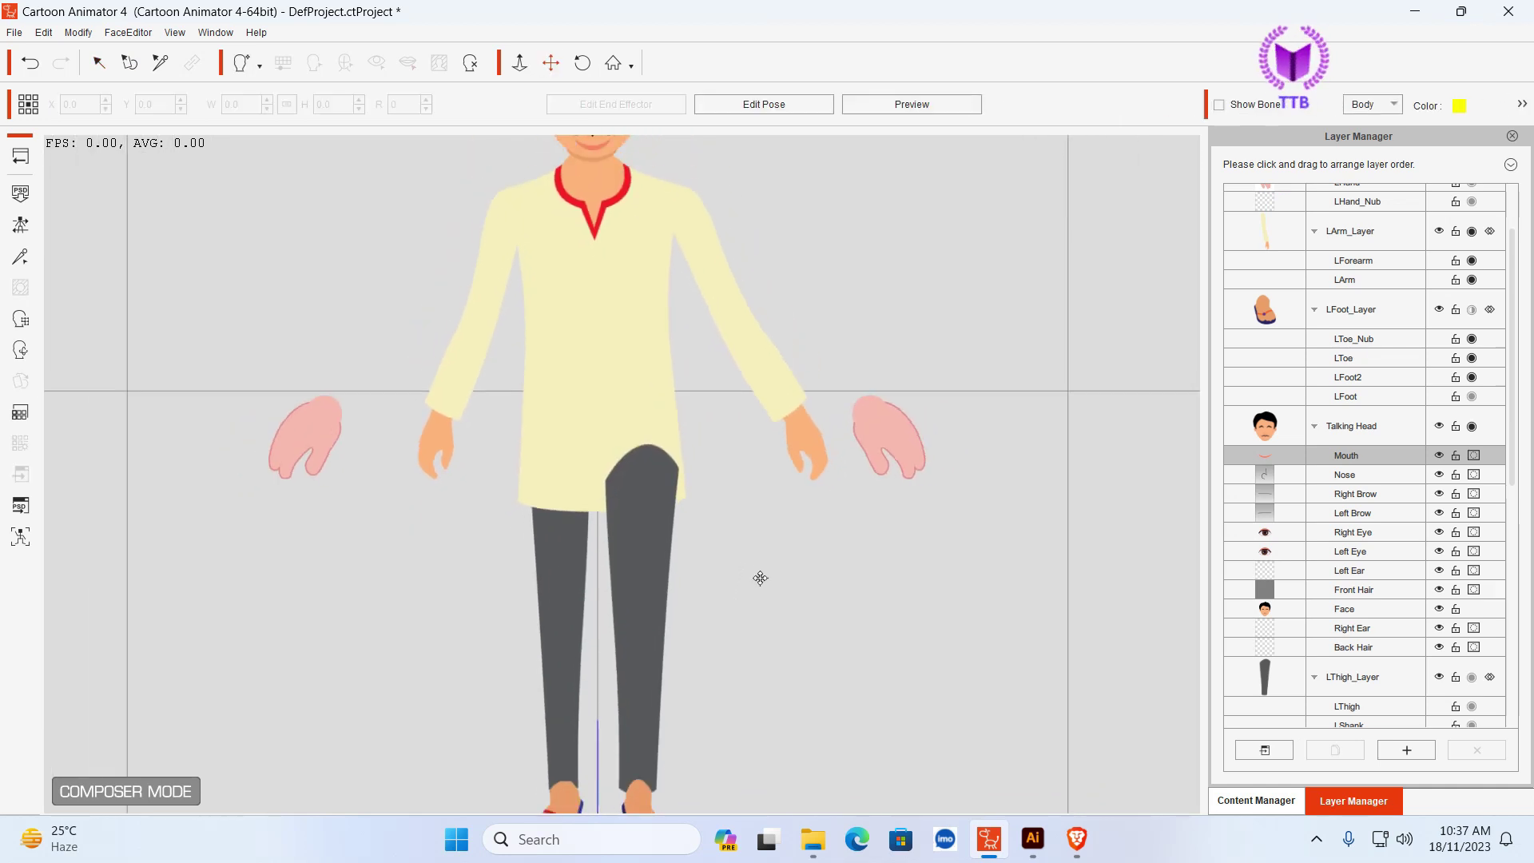
scroll(771, 598, "down", 1)
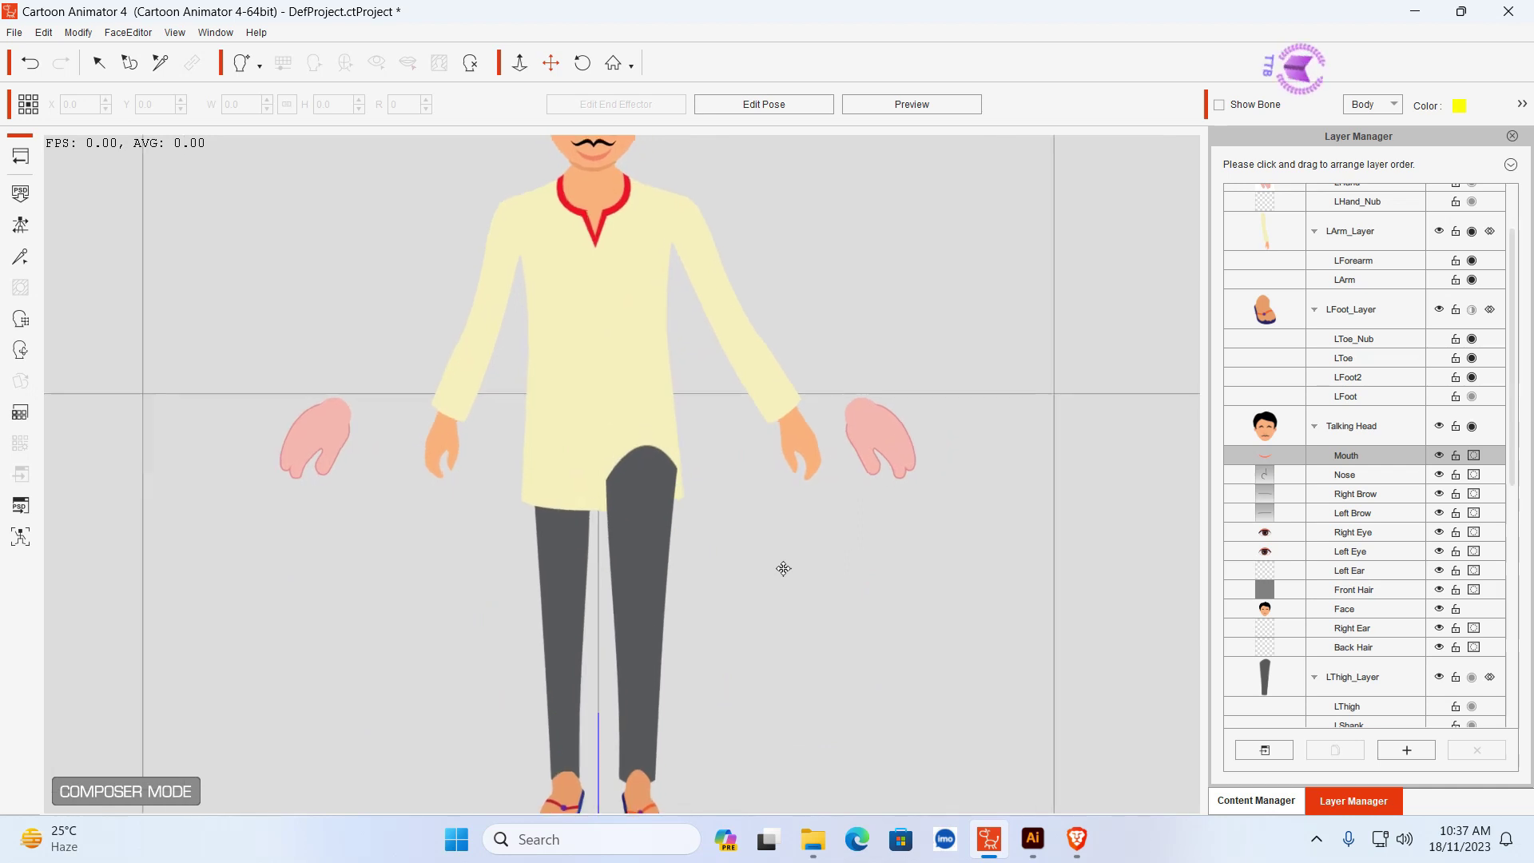
- Open the left hand's sprites and preview the 01_Victory and 02_Seven hand poses
scroll(888, 478, "up", 1)
left_click(905, 439)
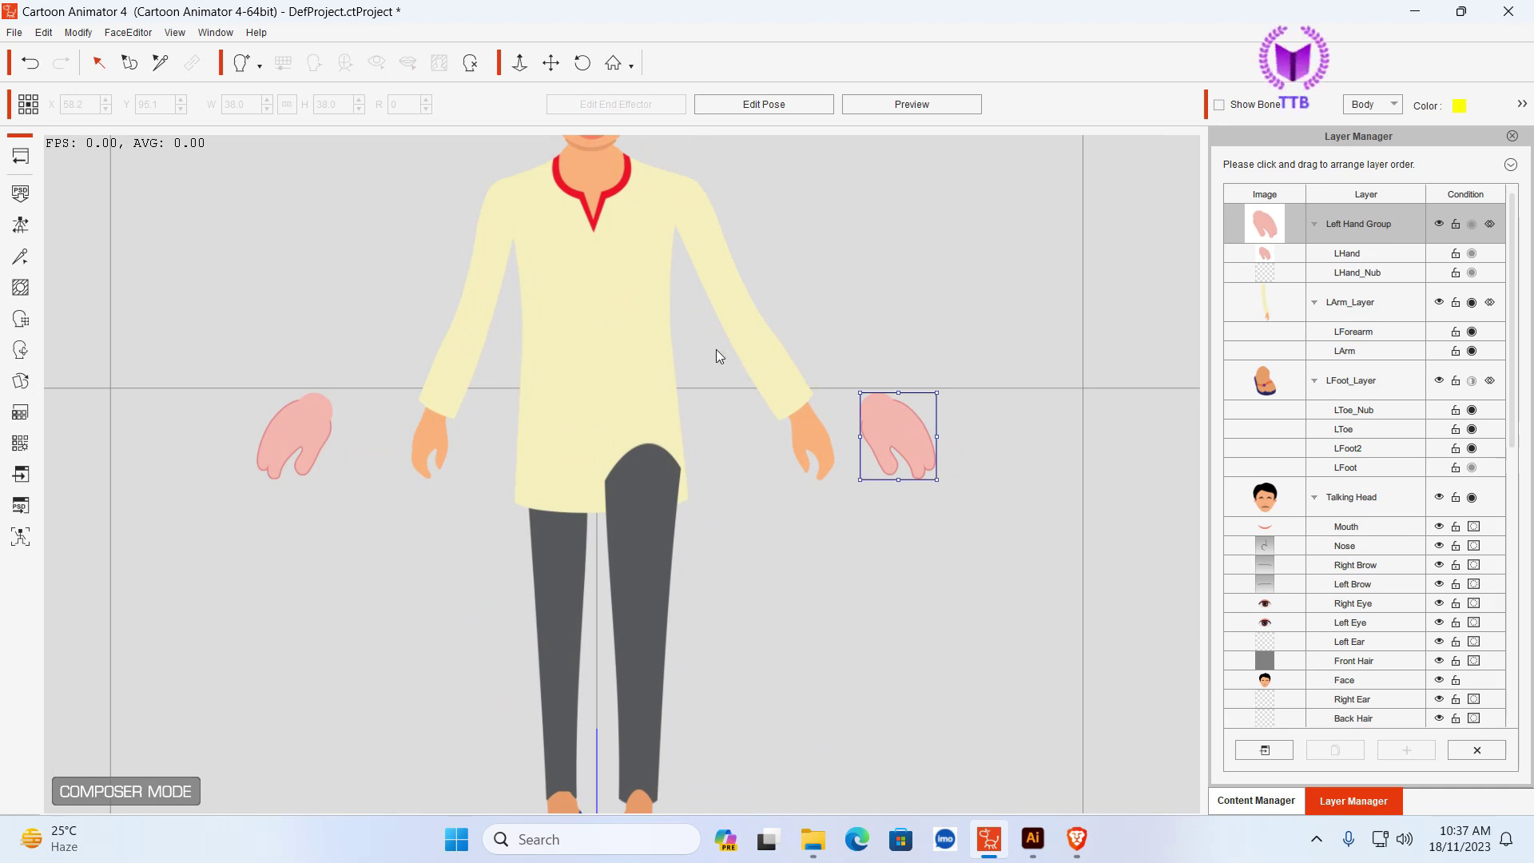
left_click(597, 316)
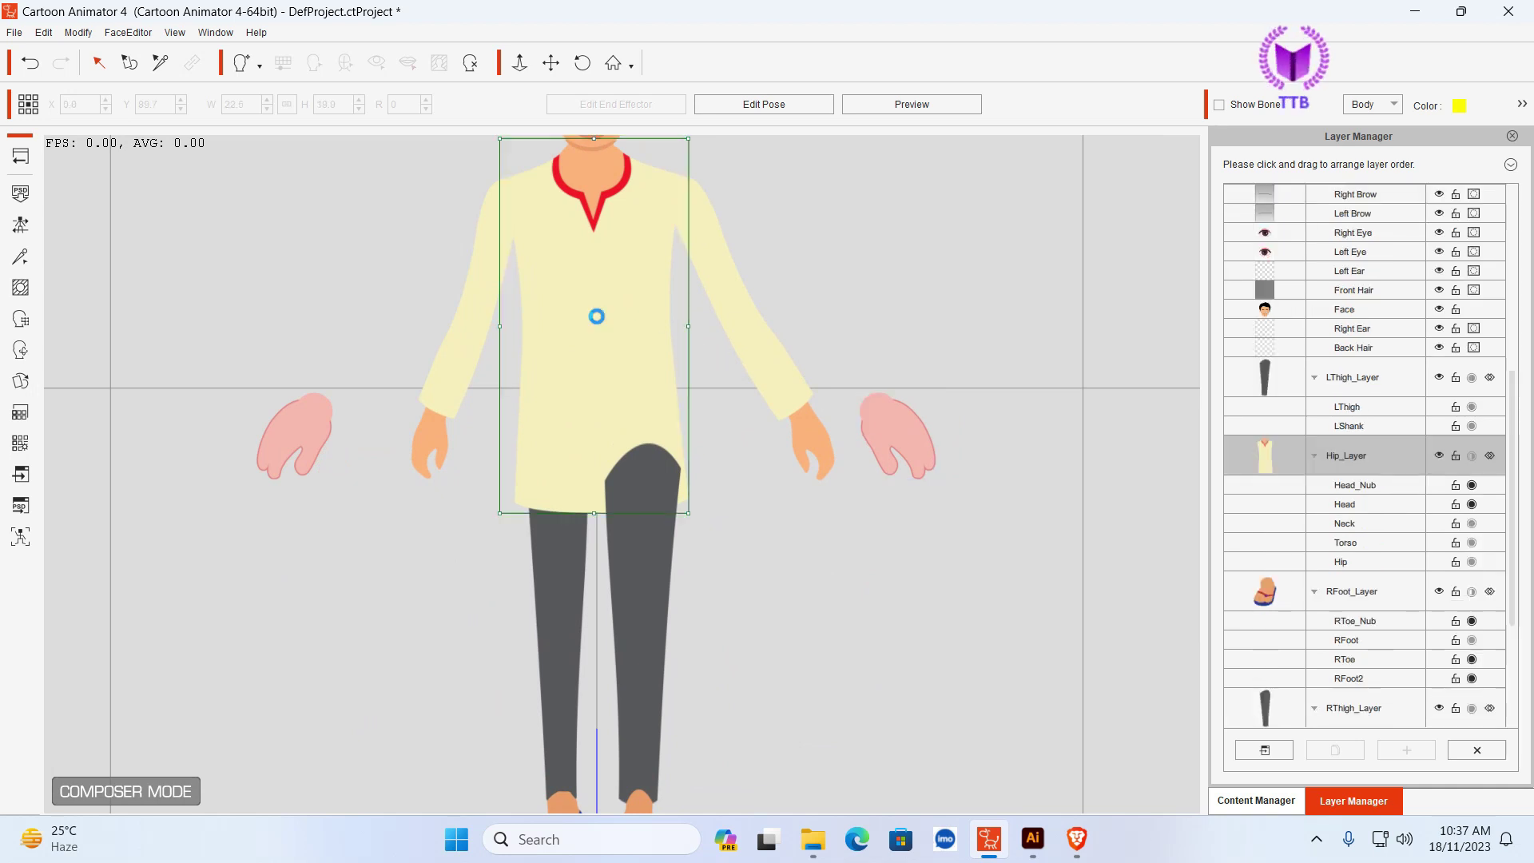
left_click(904, 425)
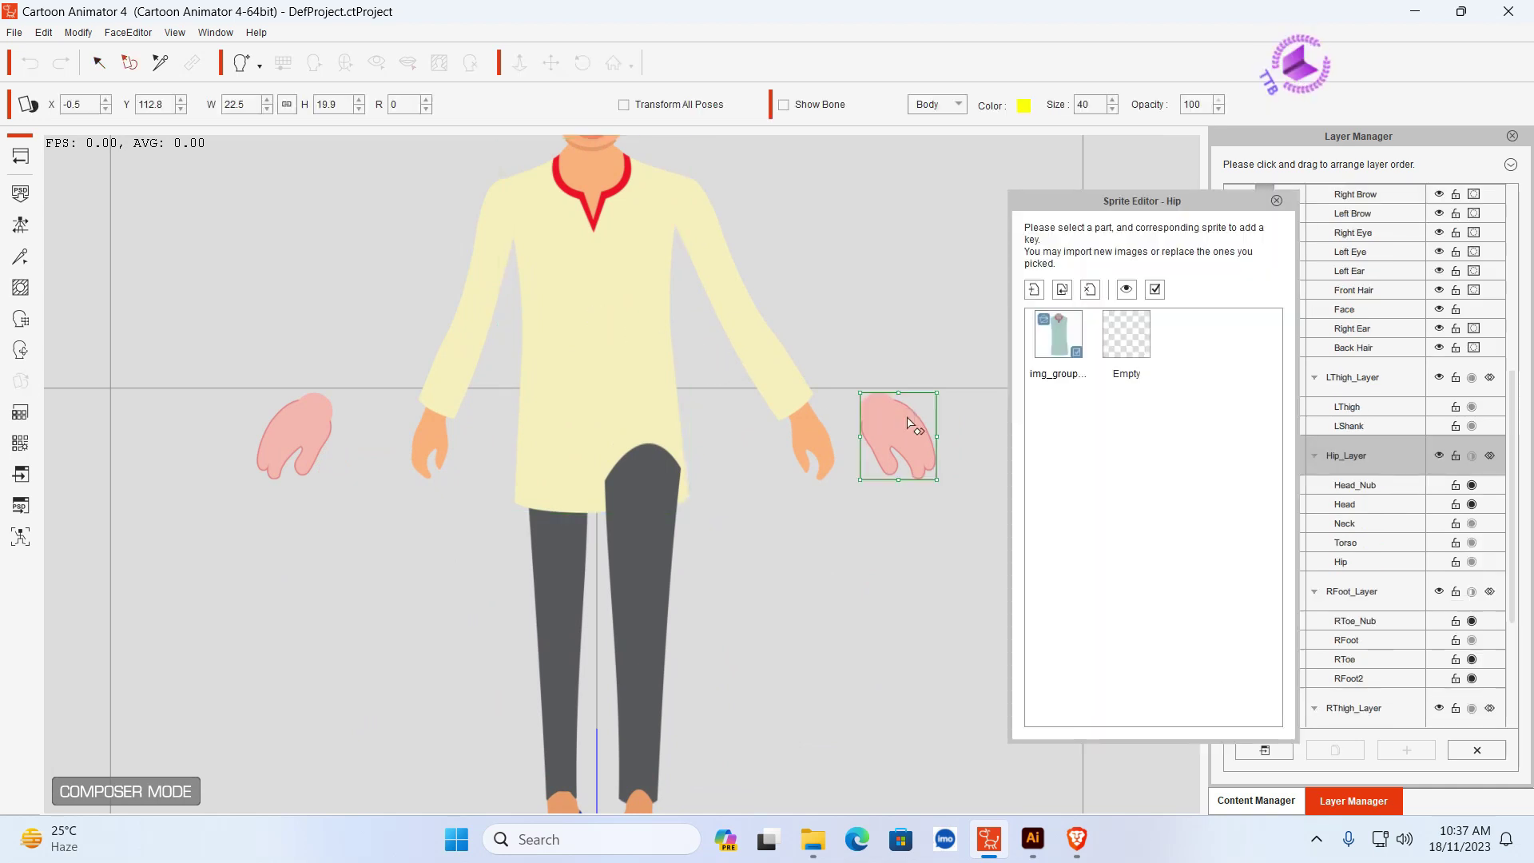
left_click(1092, 291)
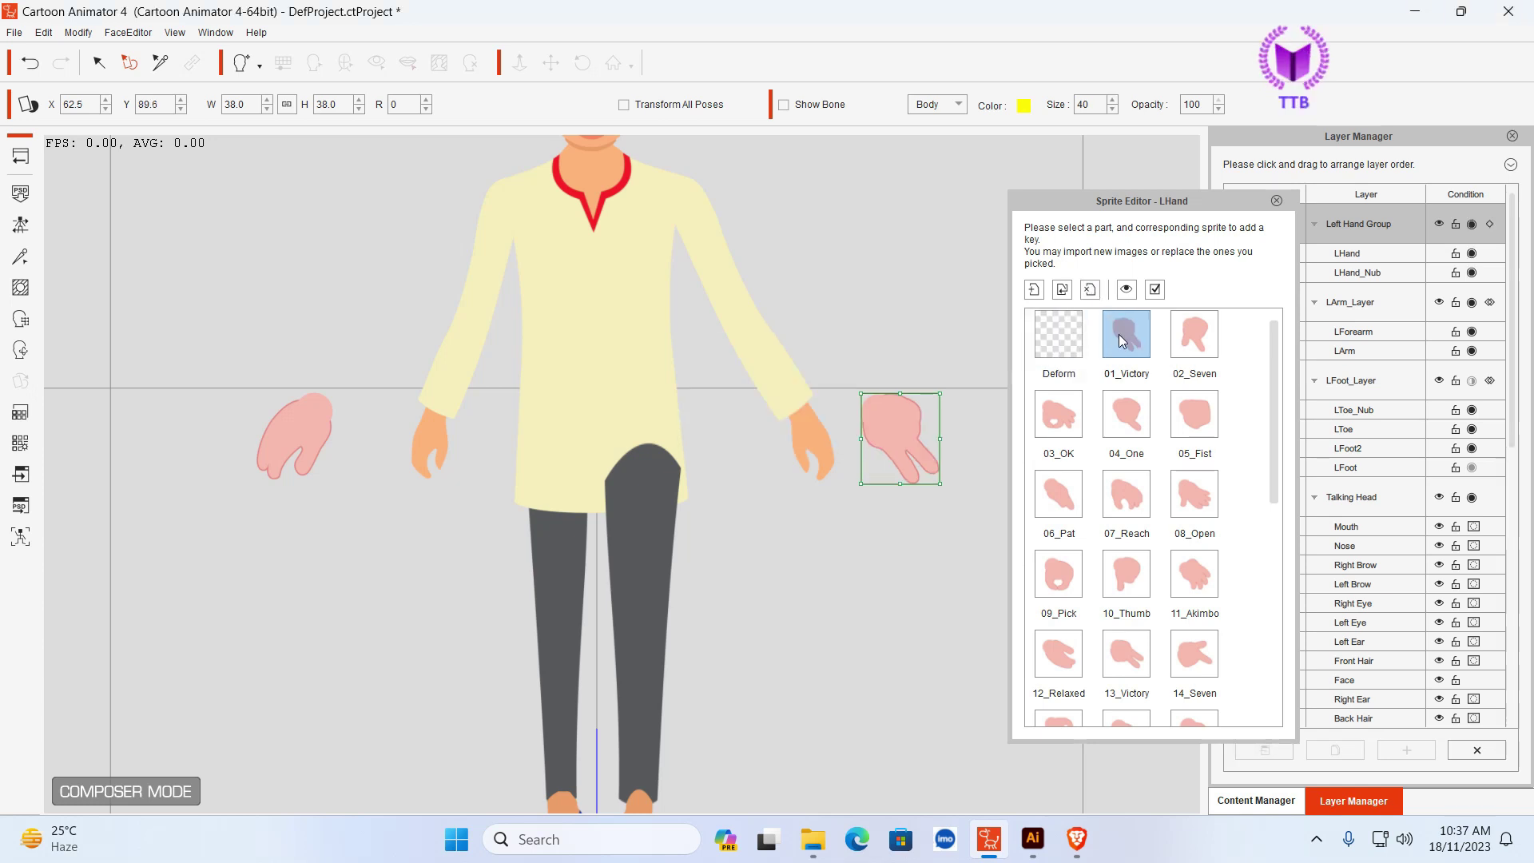
left_click(1124, 334)
left_click(1196, 357)
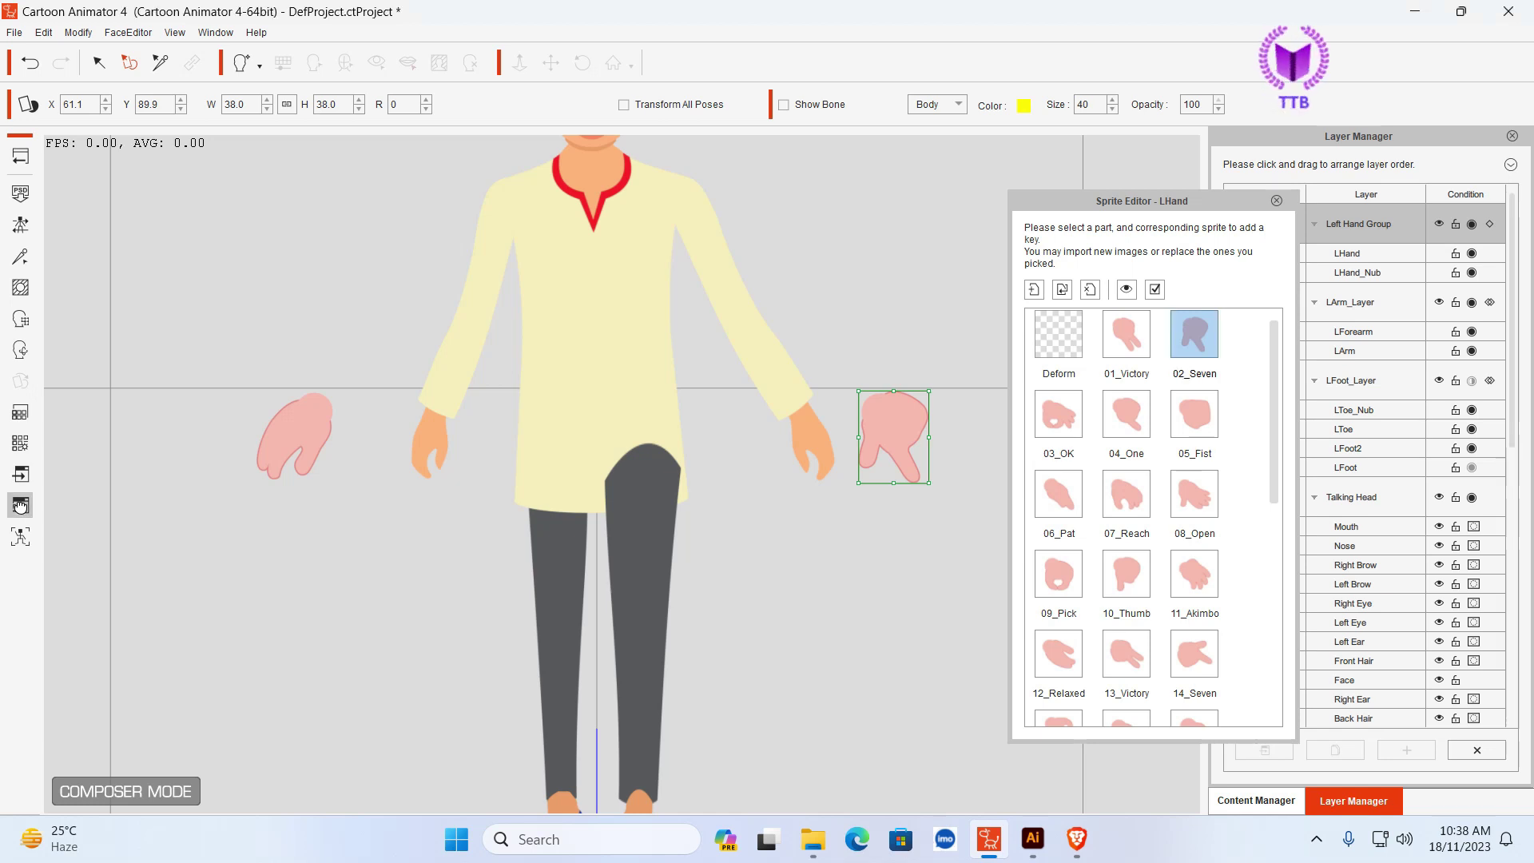
- Launch the character as a PSD in Photoshop with head and body in one file, accepting the conversion of vector elements to images
left_click(20, 506)
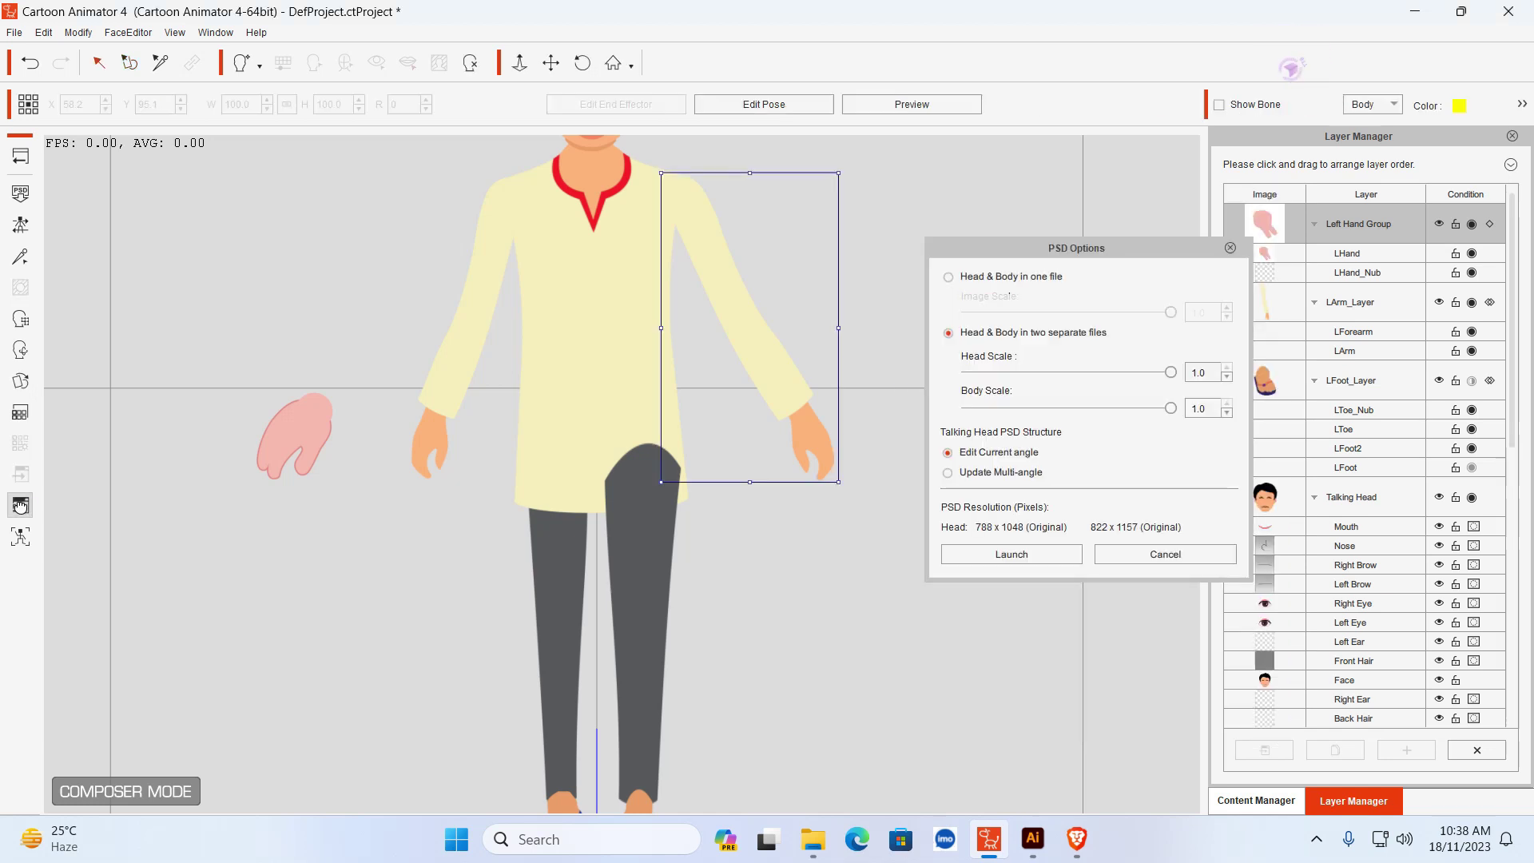
left_click_drag(1123, 249, 1034, 272)
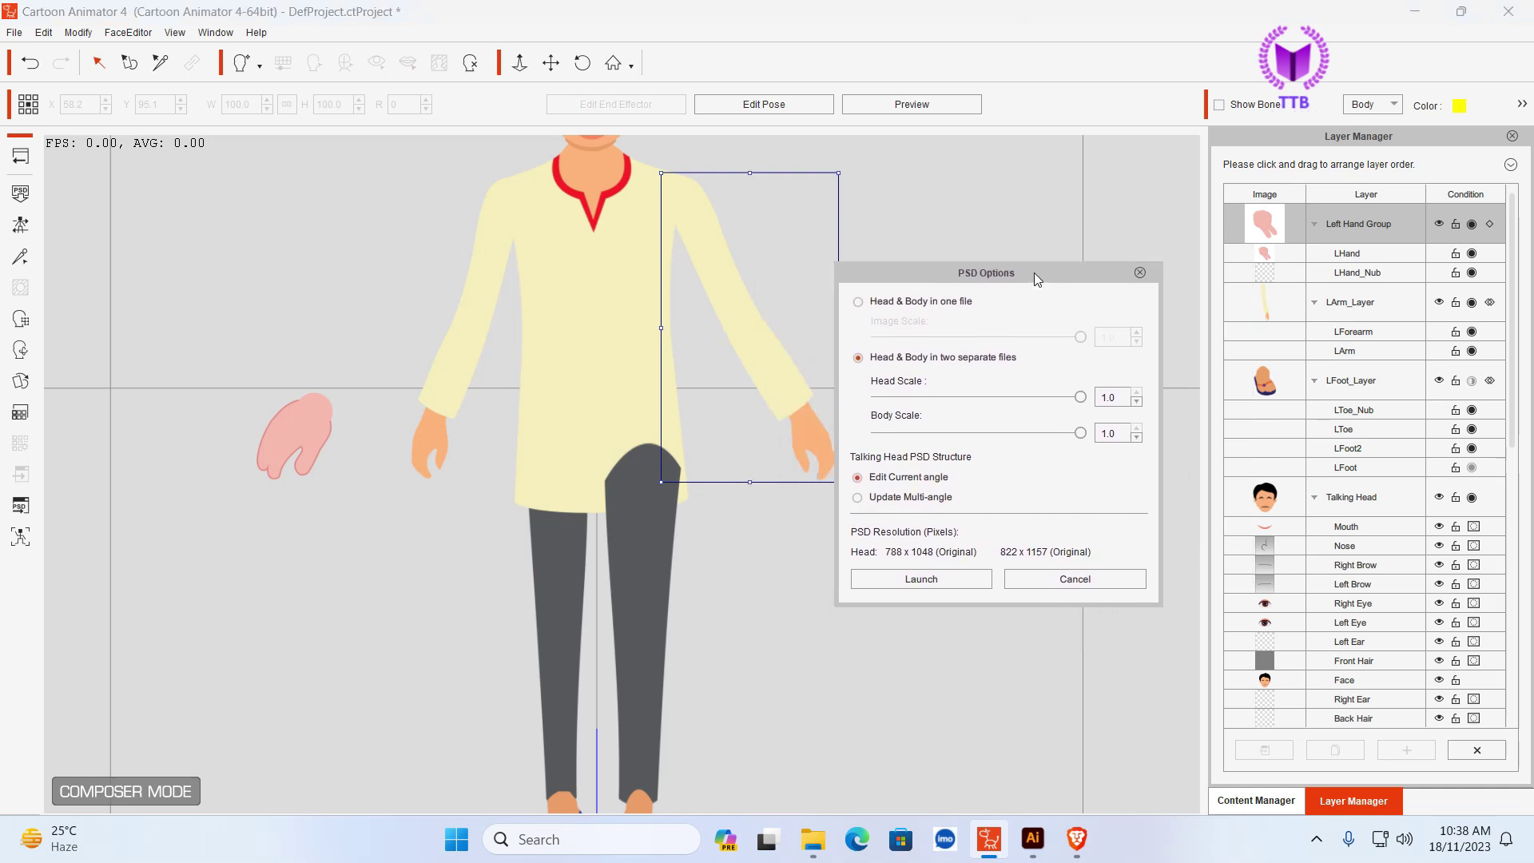
left_click(859, 302)
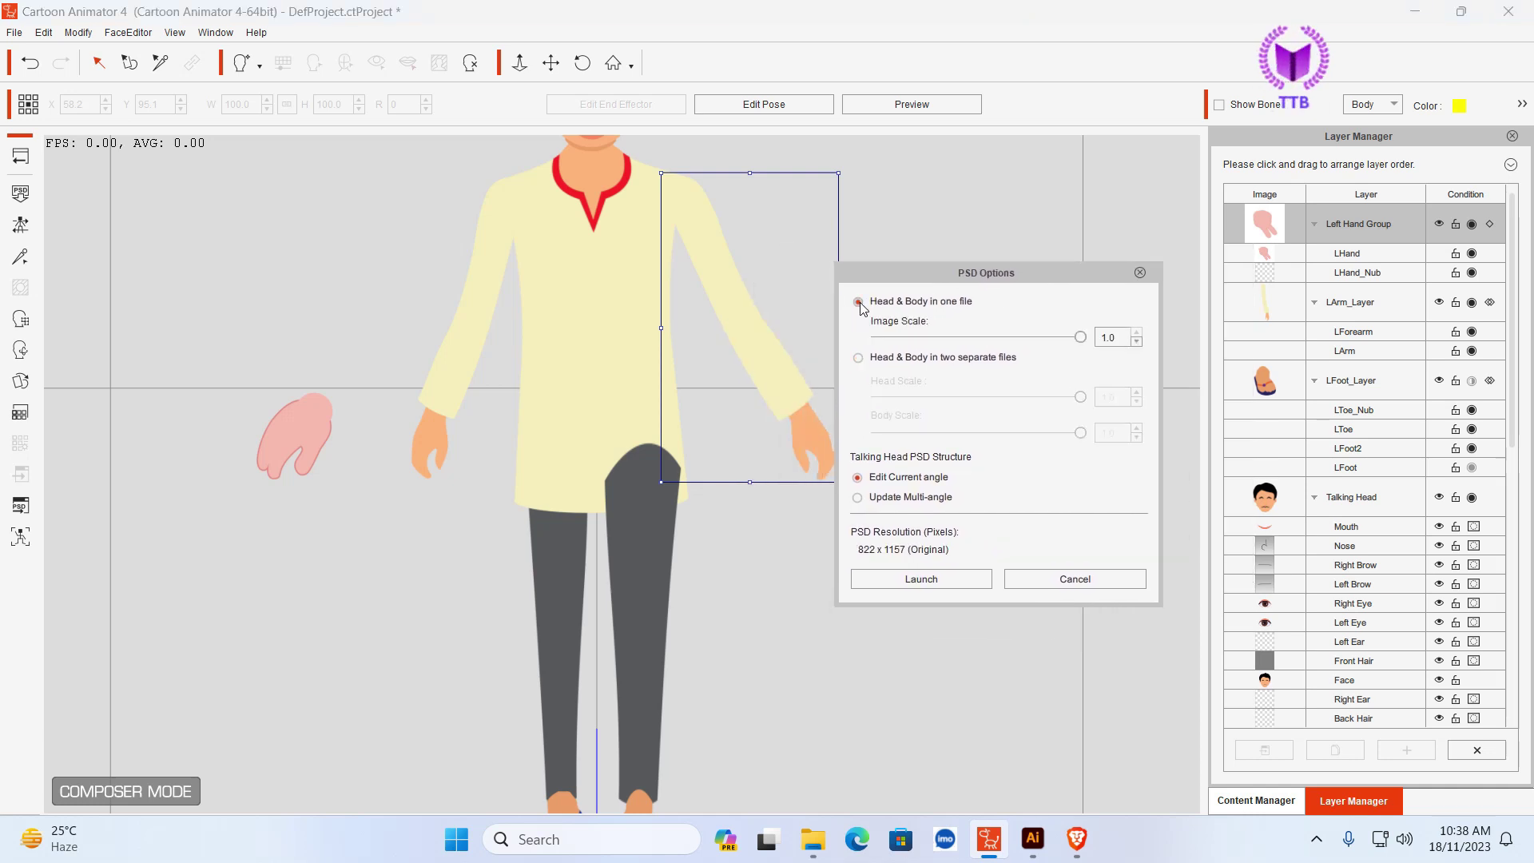
left_click(928, 579)
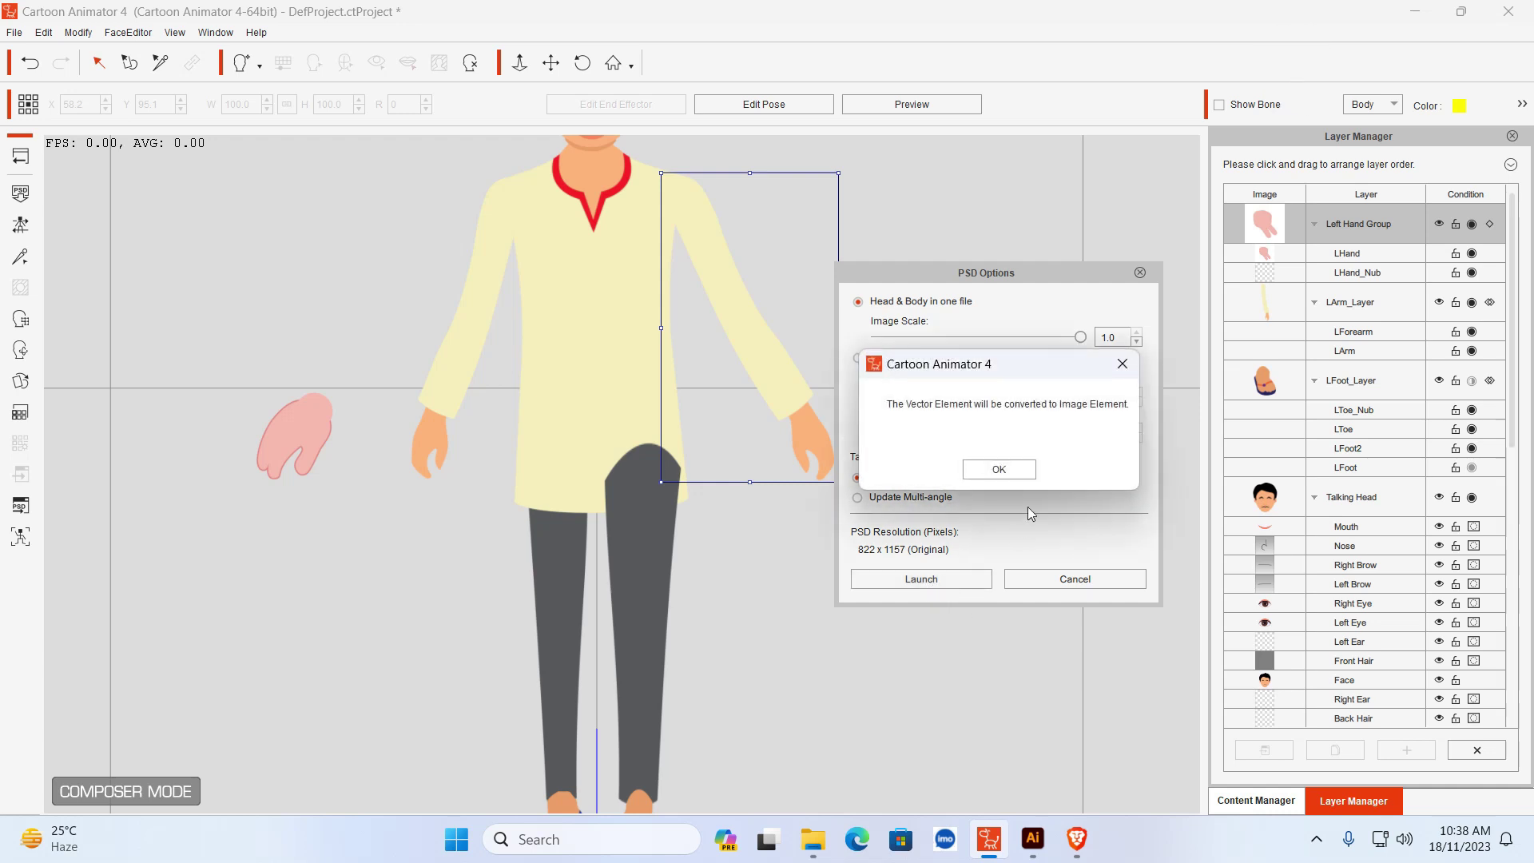
left_click(1012, 470)
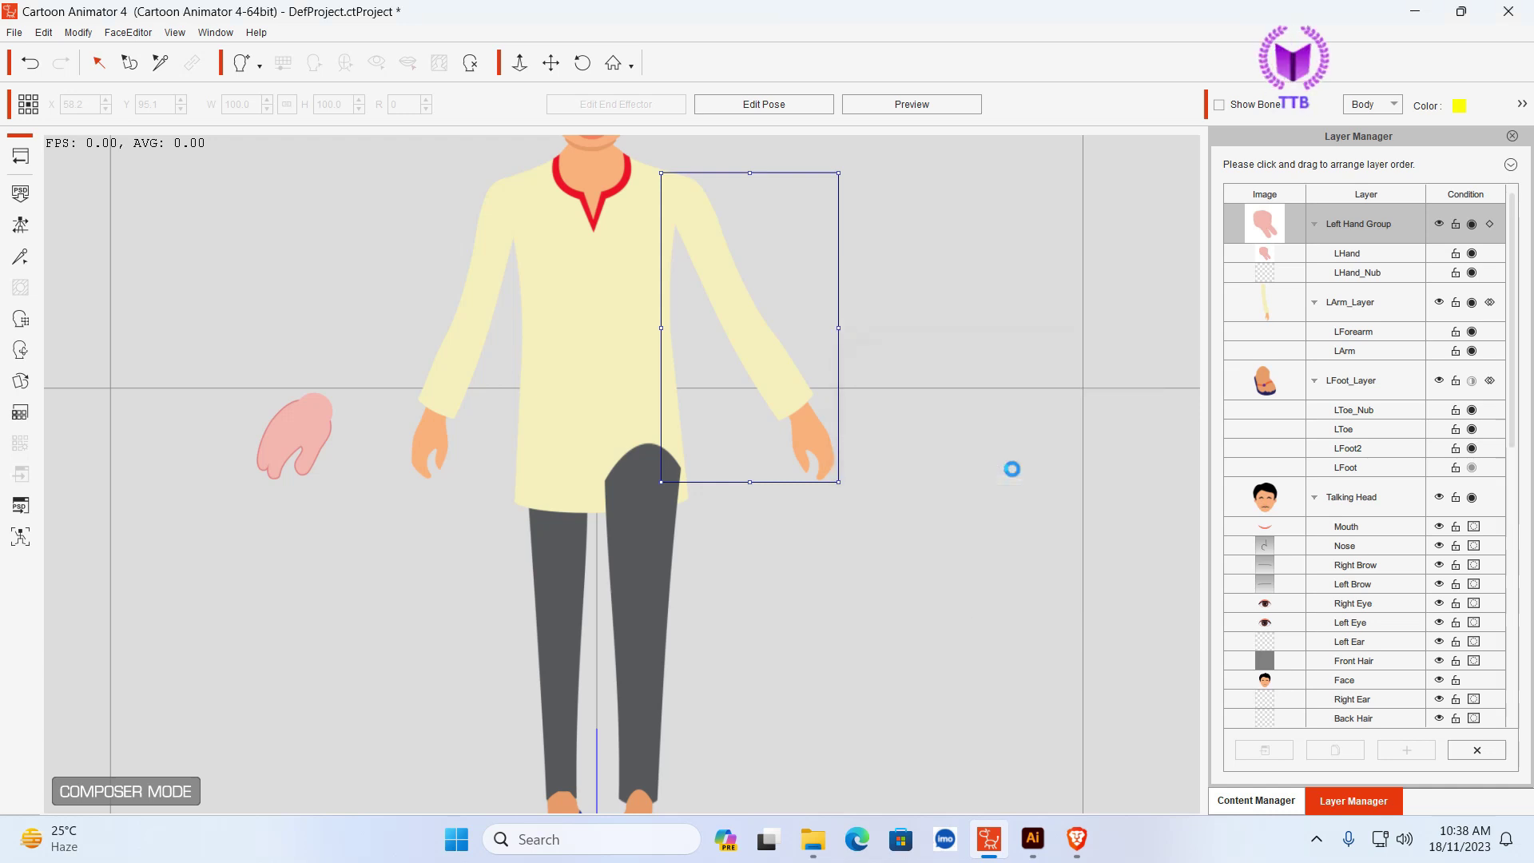
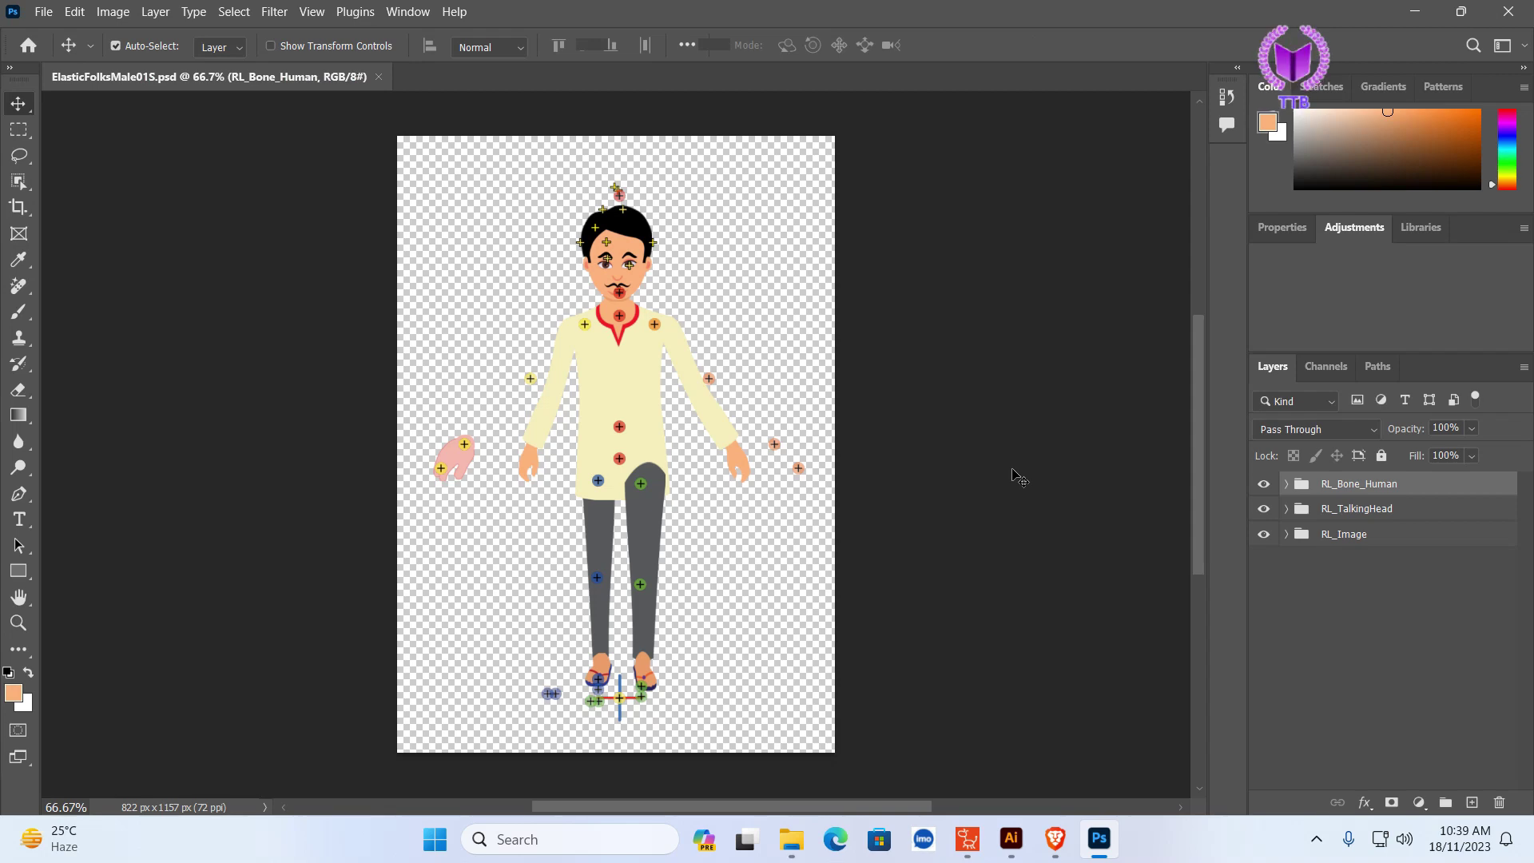
- Examine the exported character's body parts and bone markers in the PSD from head to feet
left_click(631, 388)
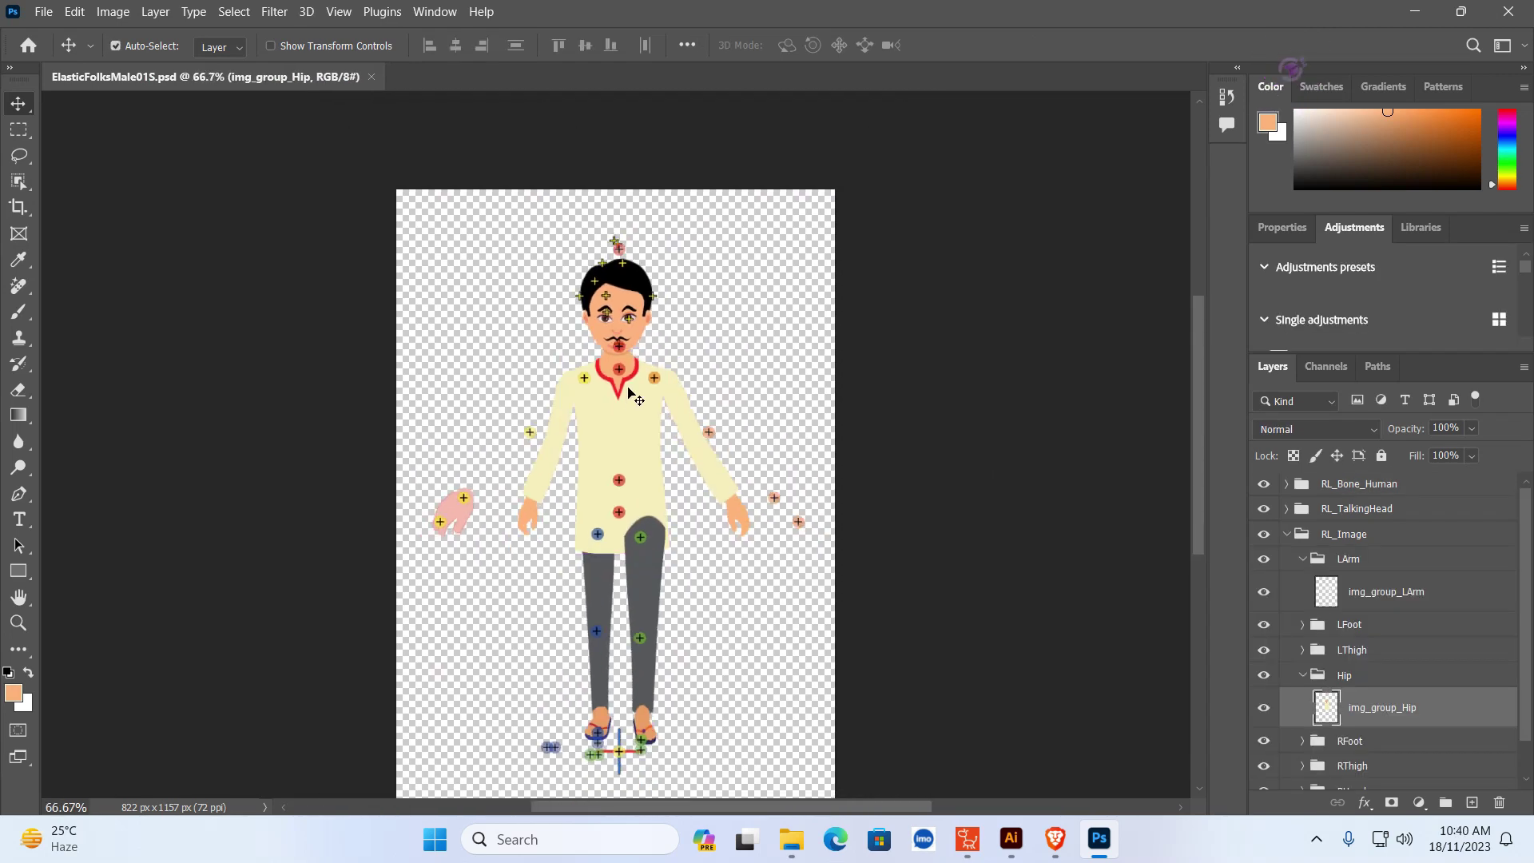
key("ctrl+plus")
key("ctrl+plus")
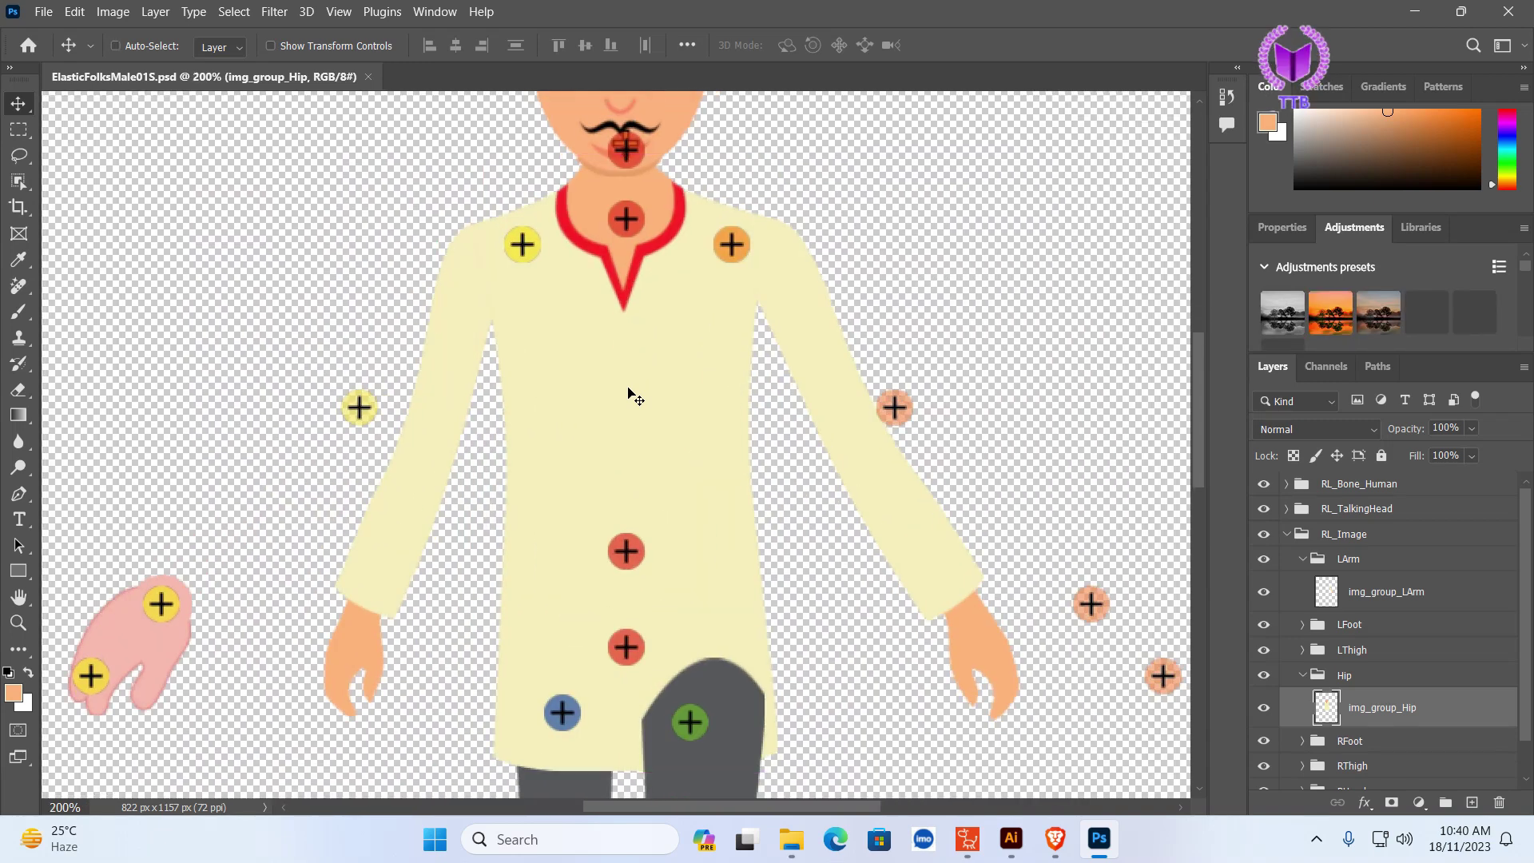
key("ctrl+minus")
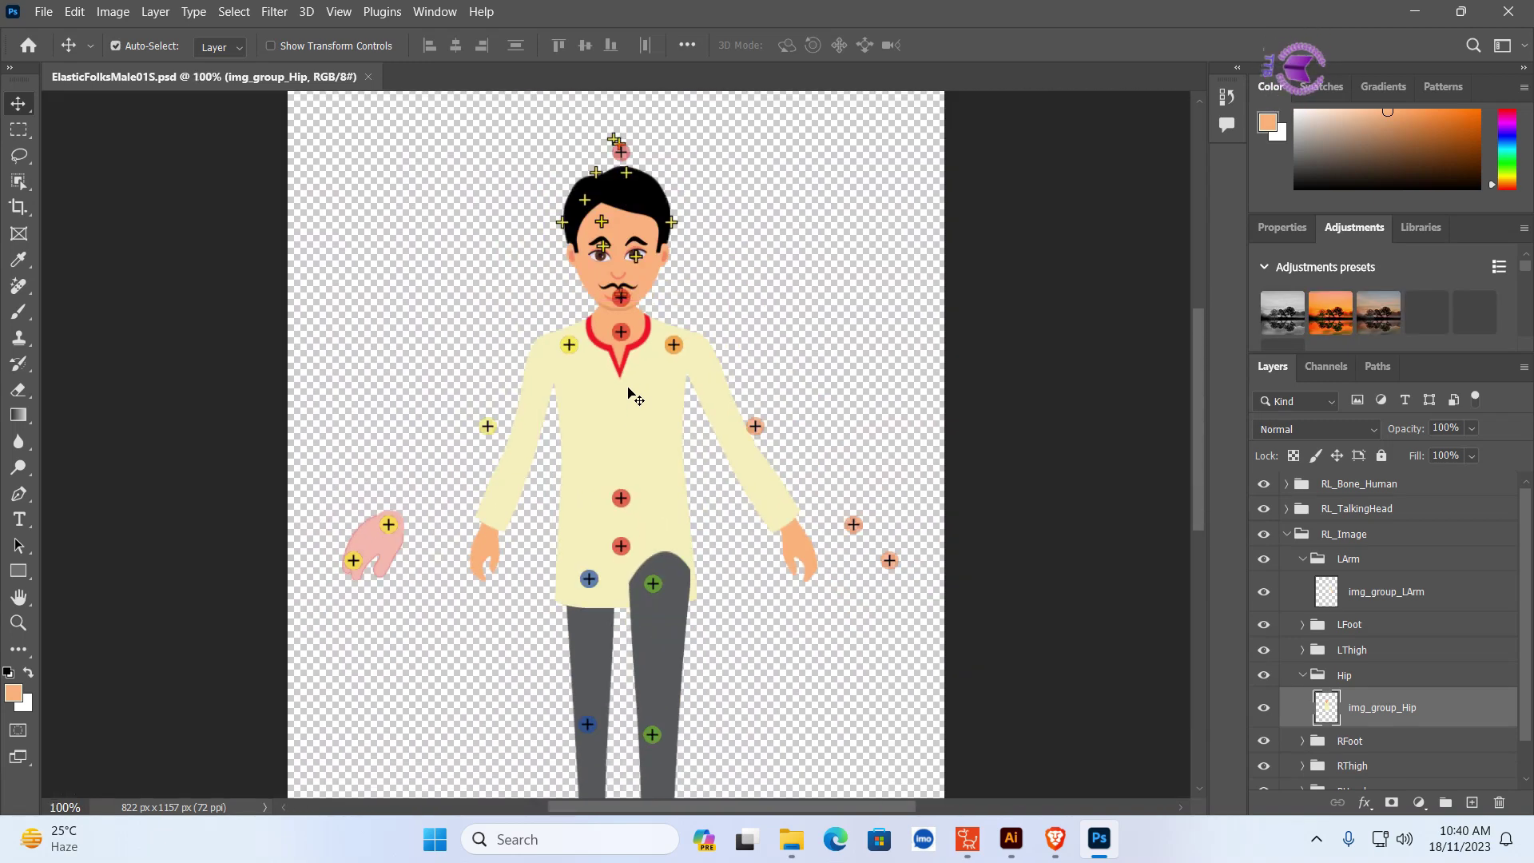
scroll(652, 393, "up", 2)
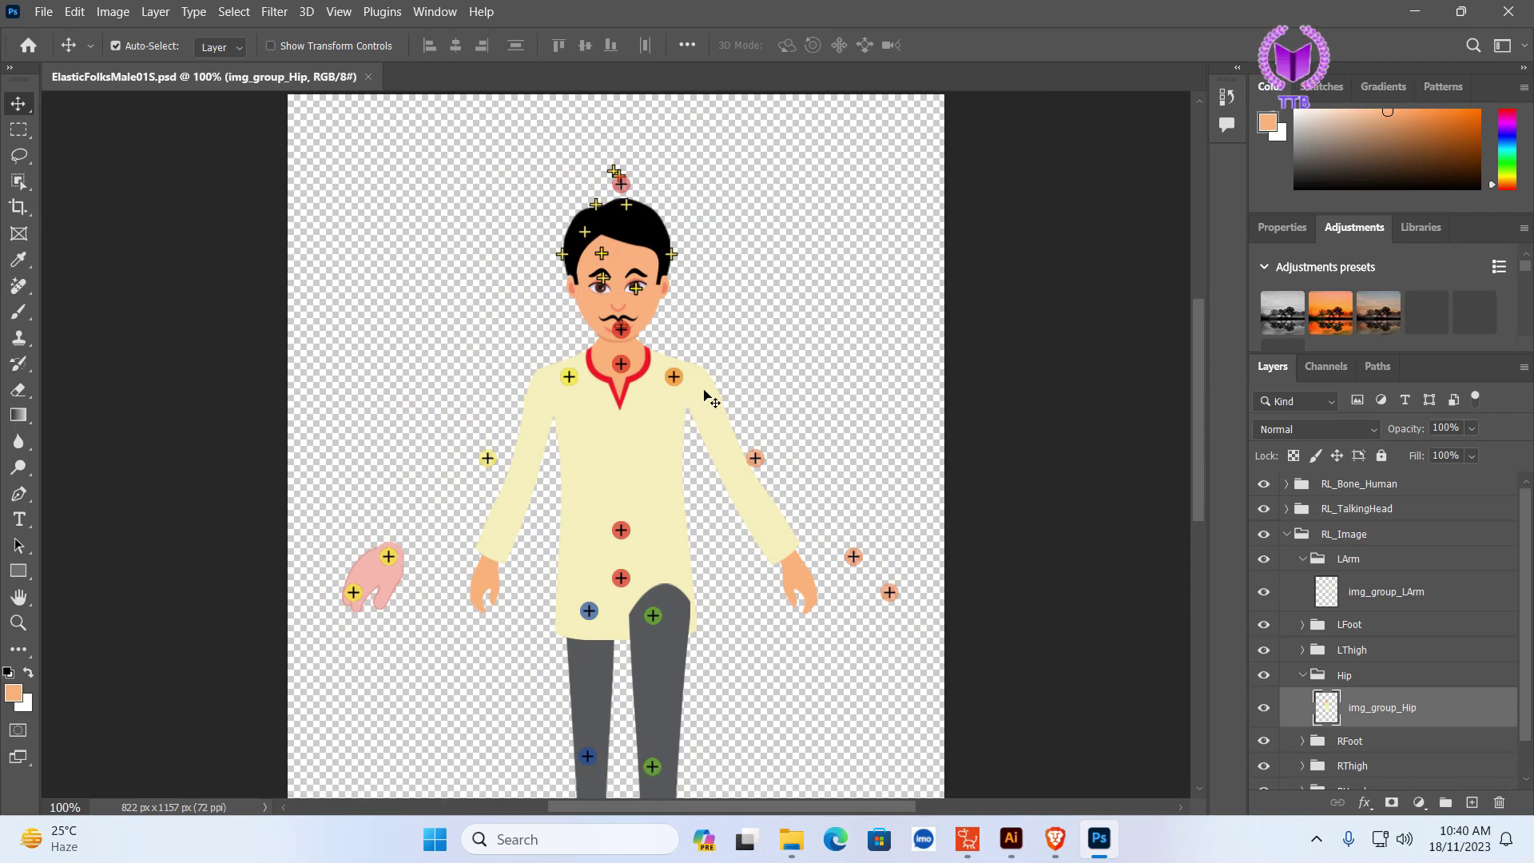
scroll(711, 400, "down", 6)
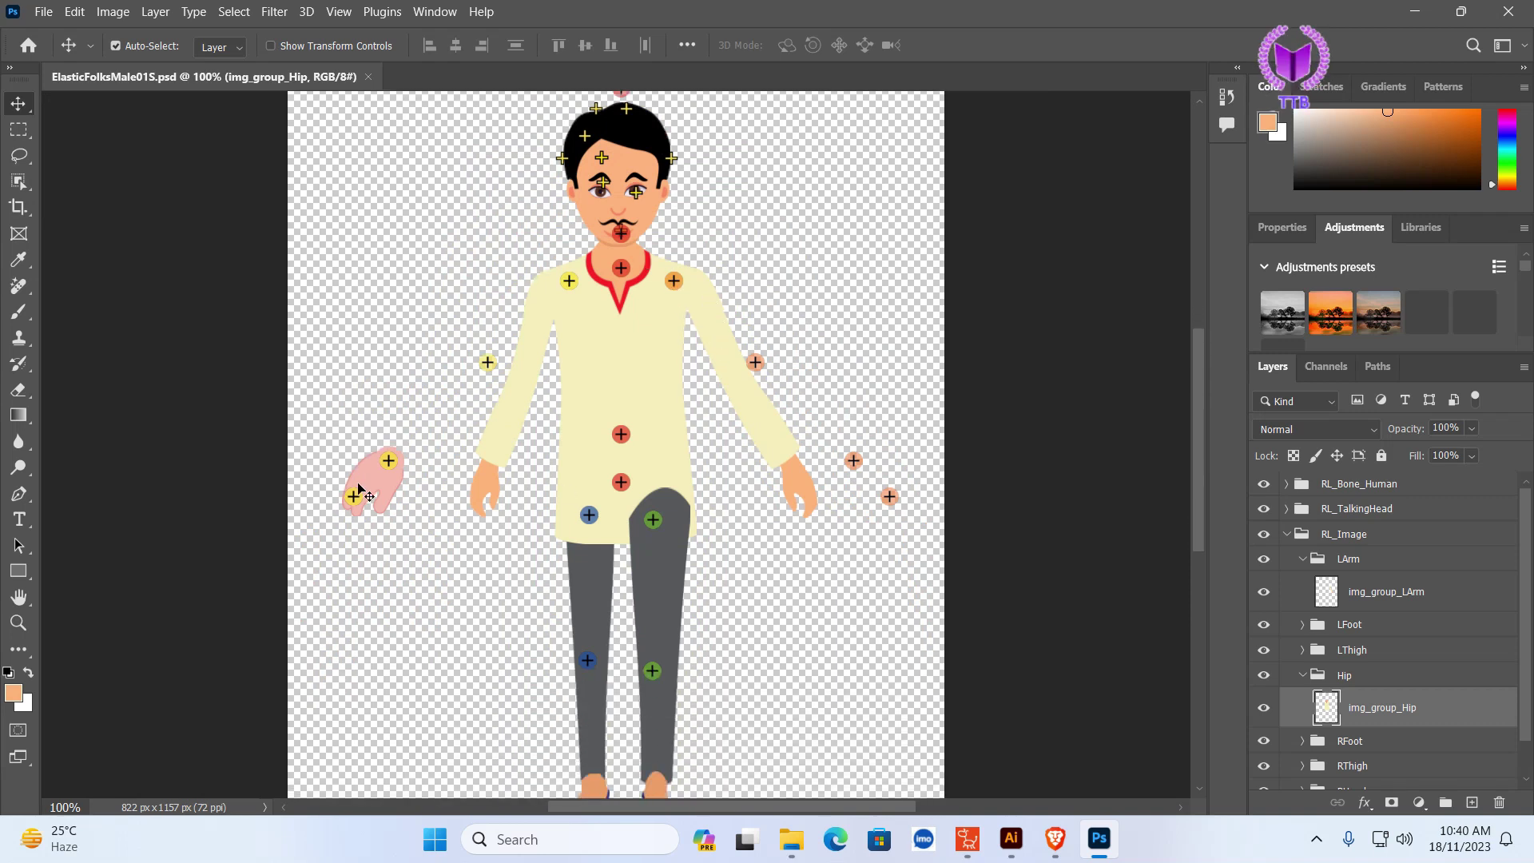
- Delete all of the pink right hand's pose layers from 00_Relaxed to 29_Open in the RHand group
left_click(359, 489)
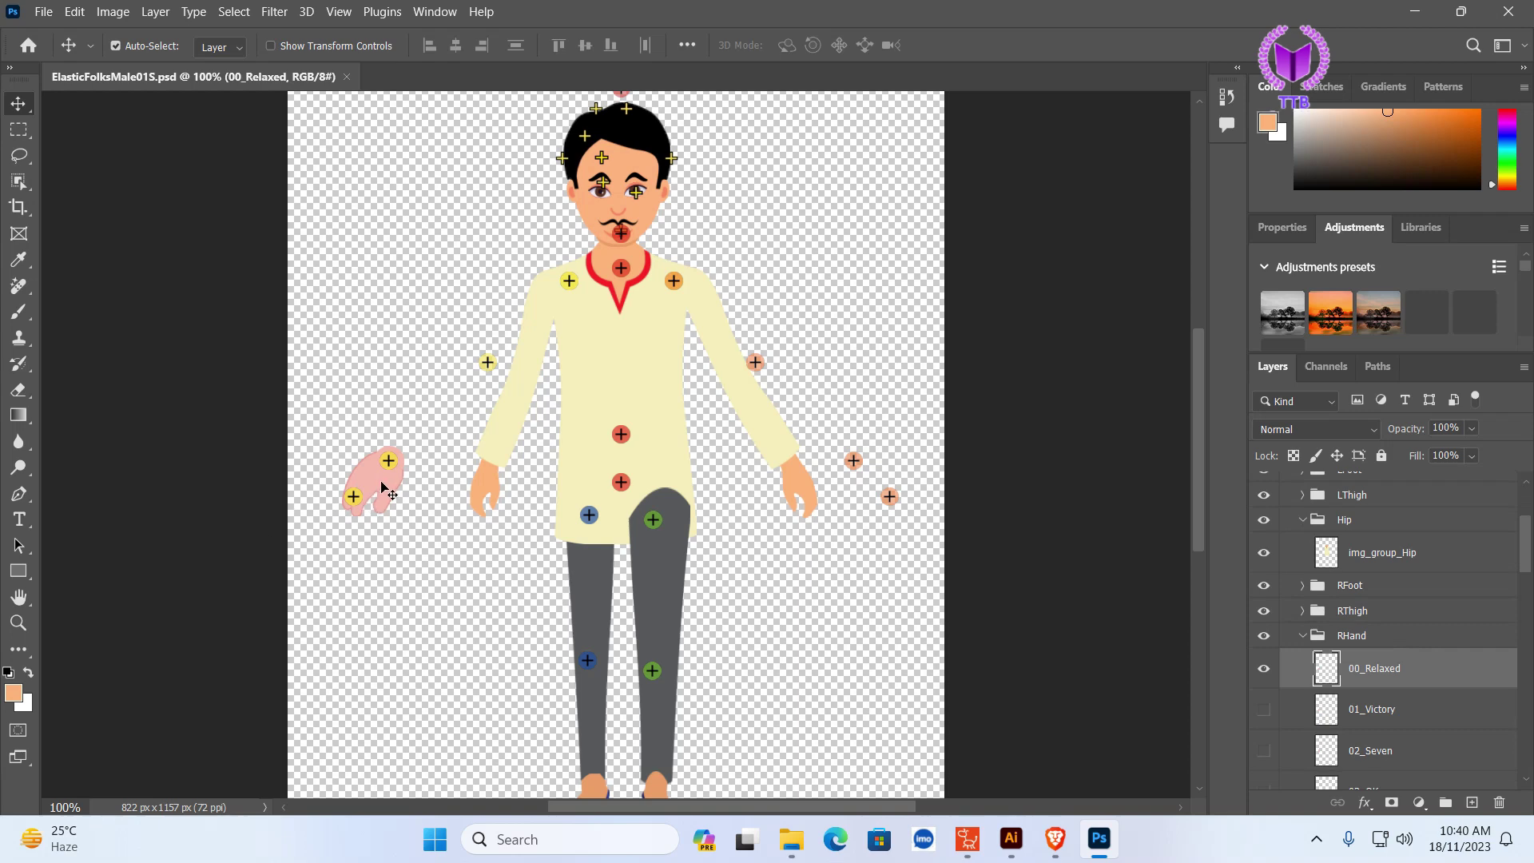
scroll(1430, 575, "down", 3)
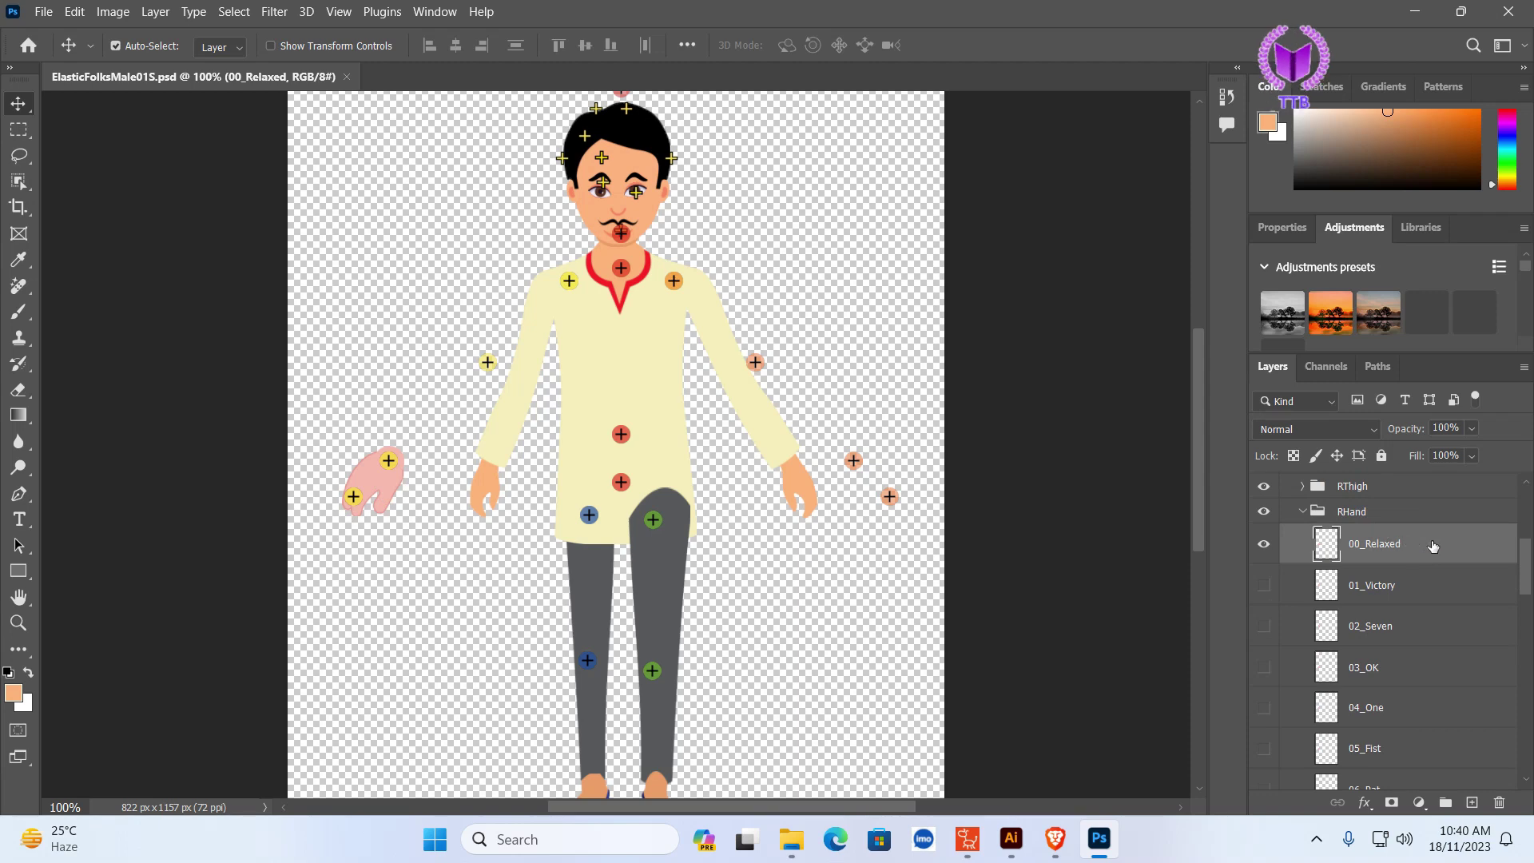
scroll(1451, 647, "up", 5)
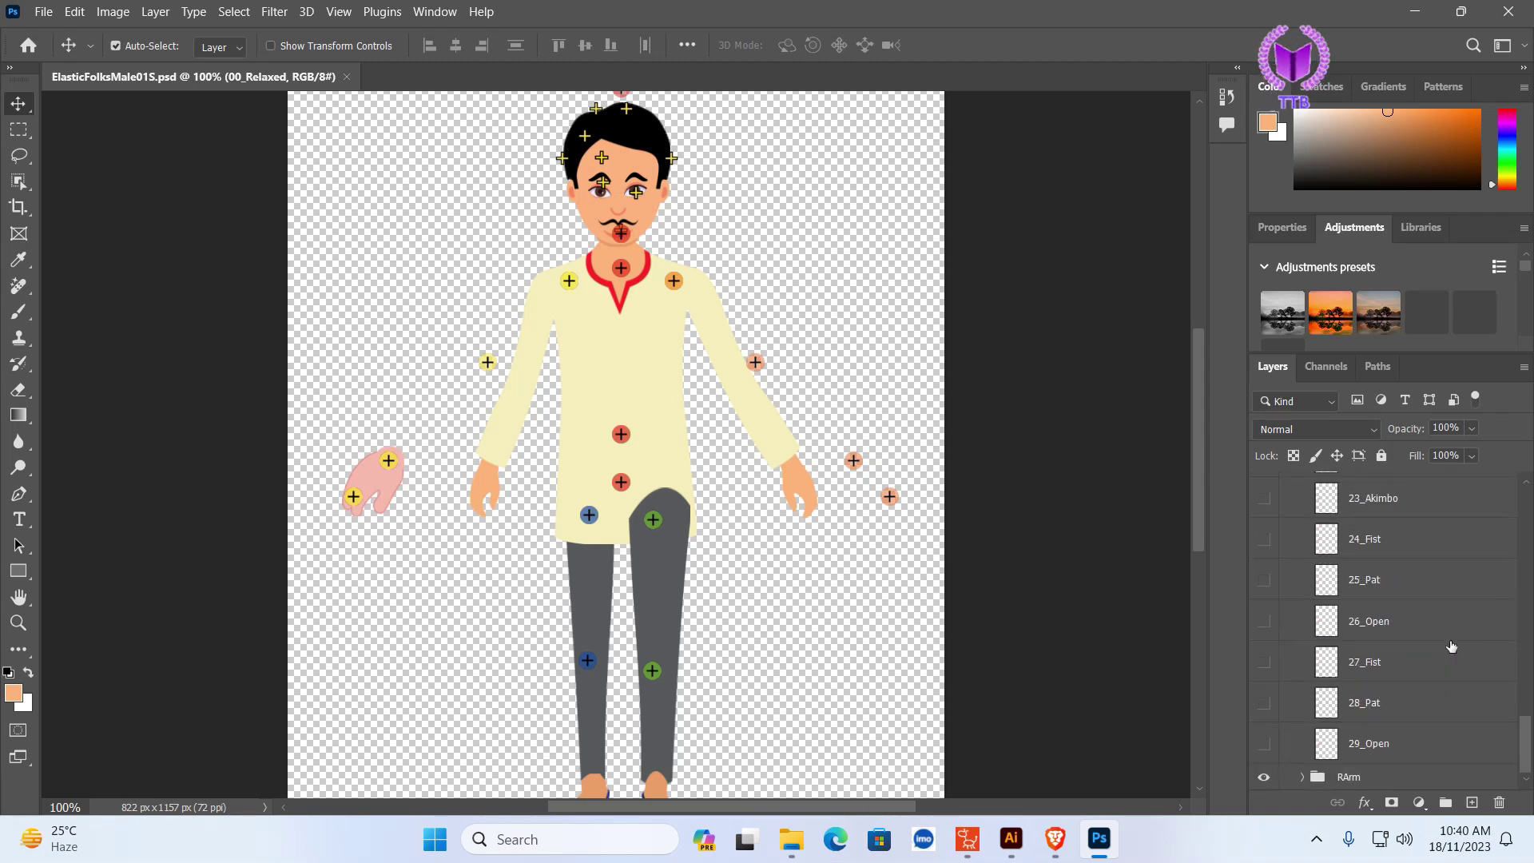
scroll(1452, 671, "down", 10)
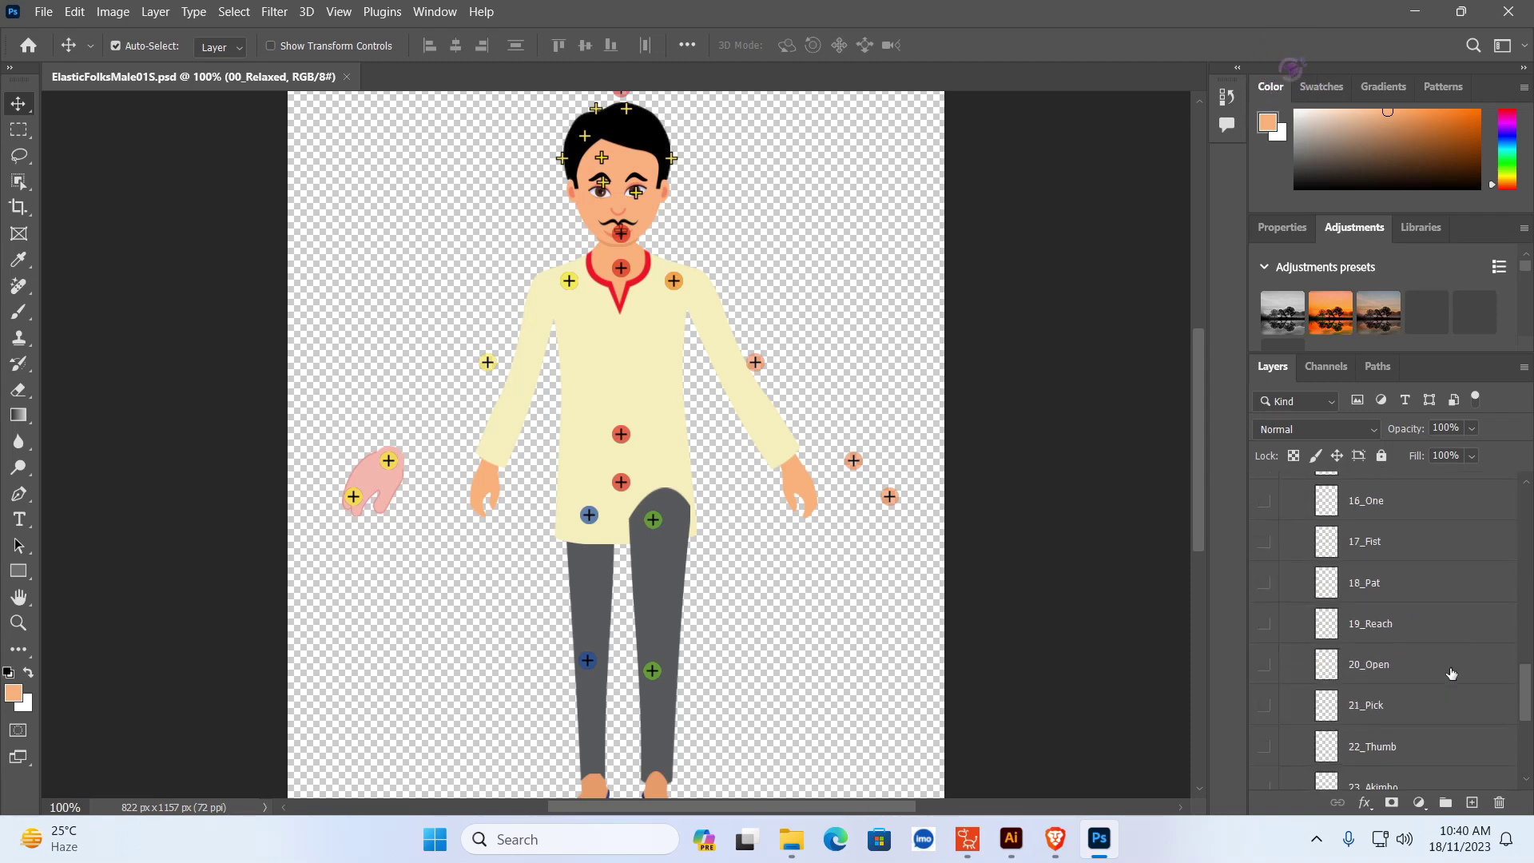
scroll(1501, 637, "up", 5)
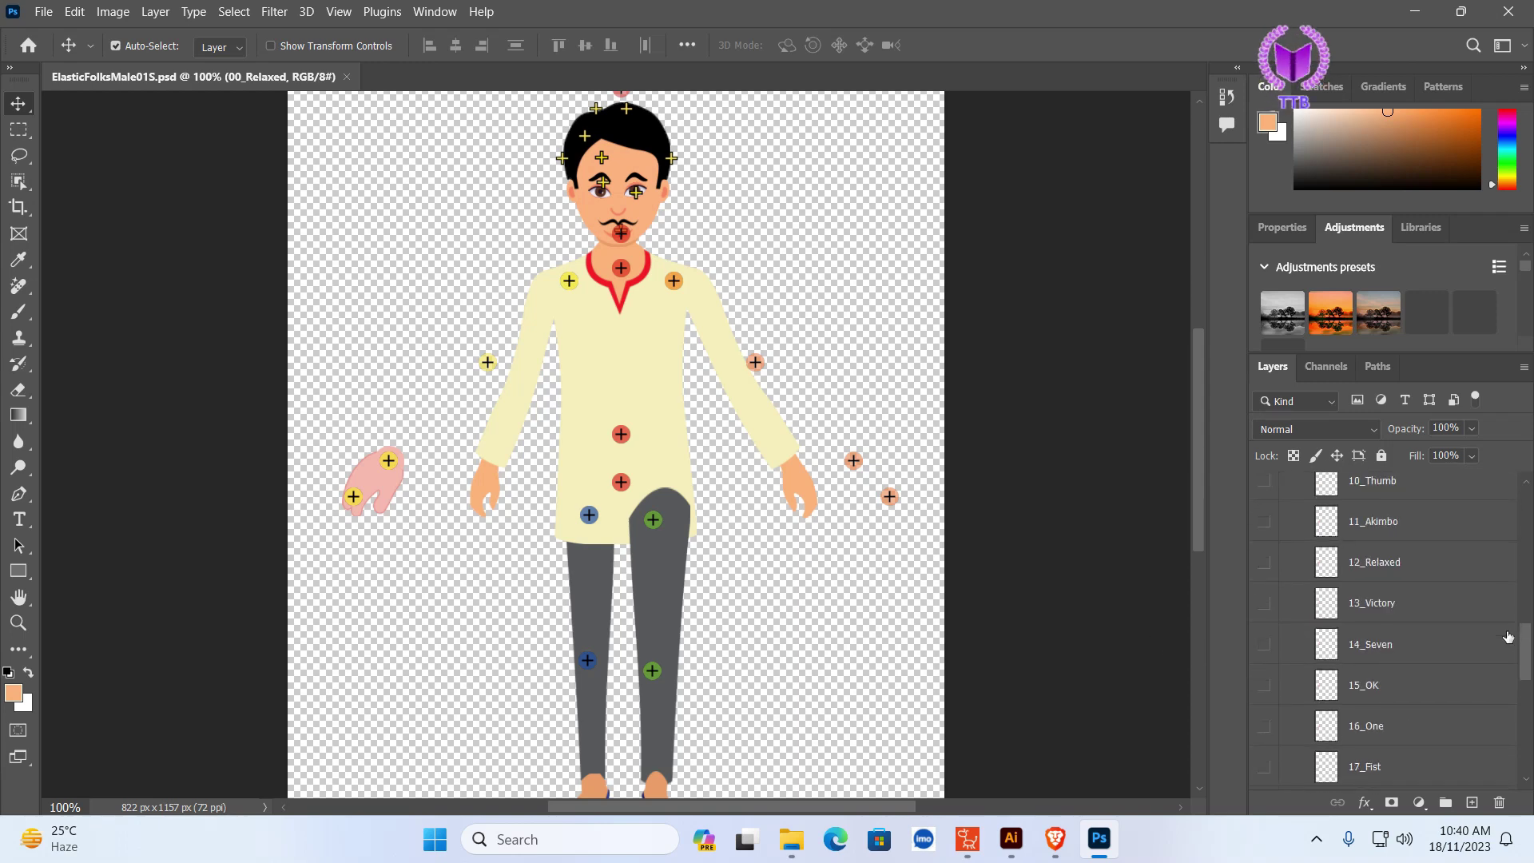
scroll(1508, 637, "up", 3)
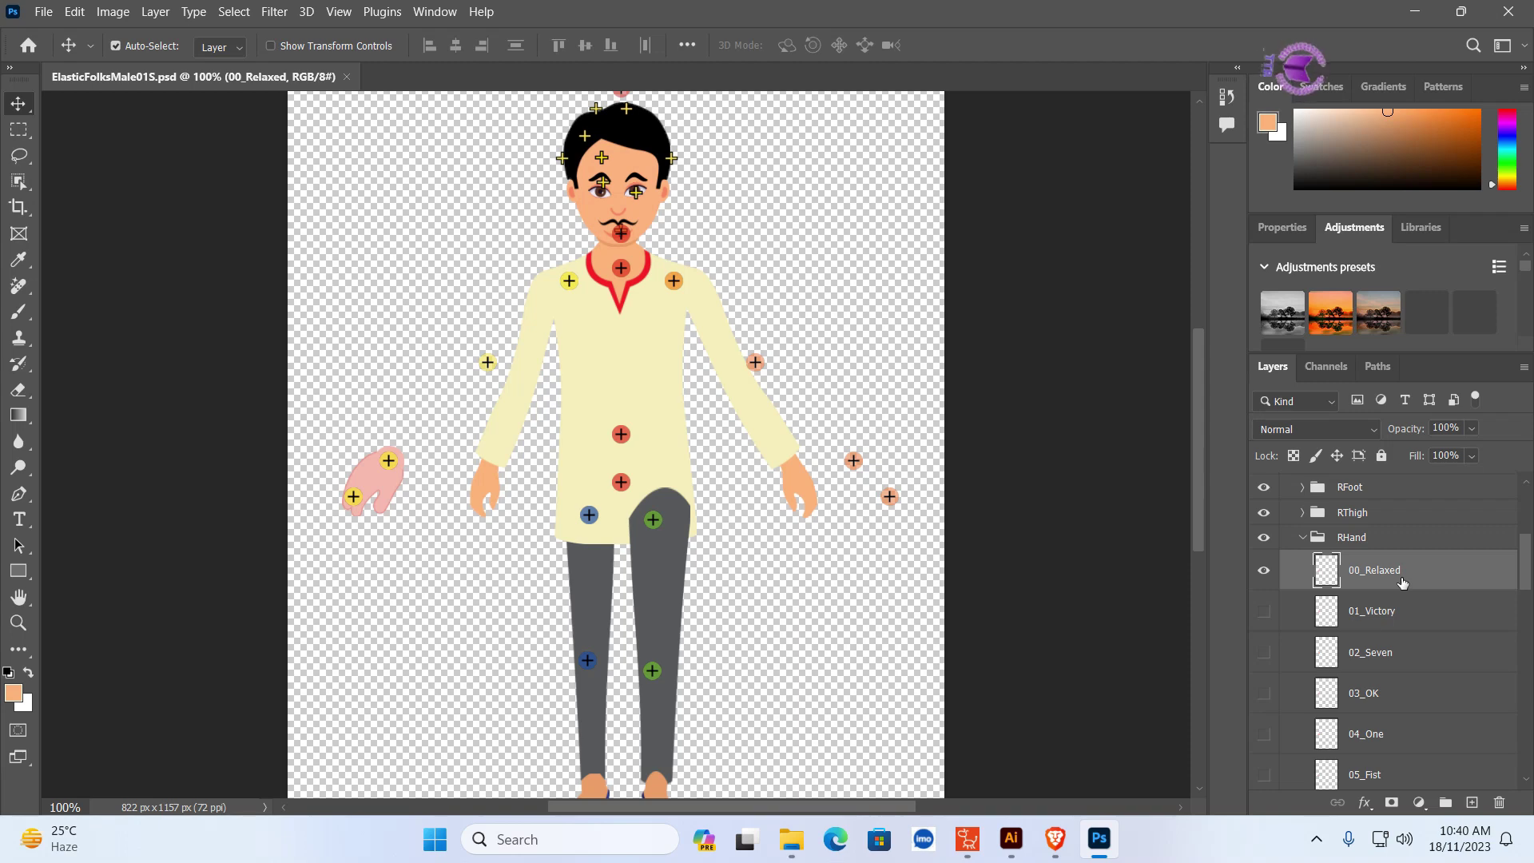
left_click_drag(1528, 574, 1505, 765)
left_click(1414, 754, "shift")
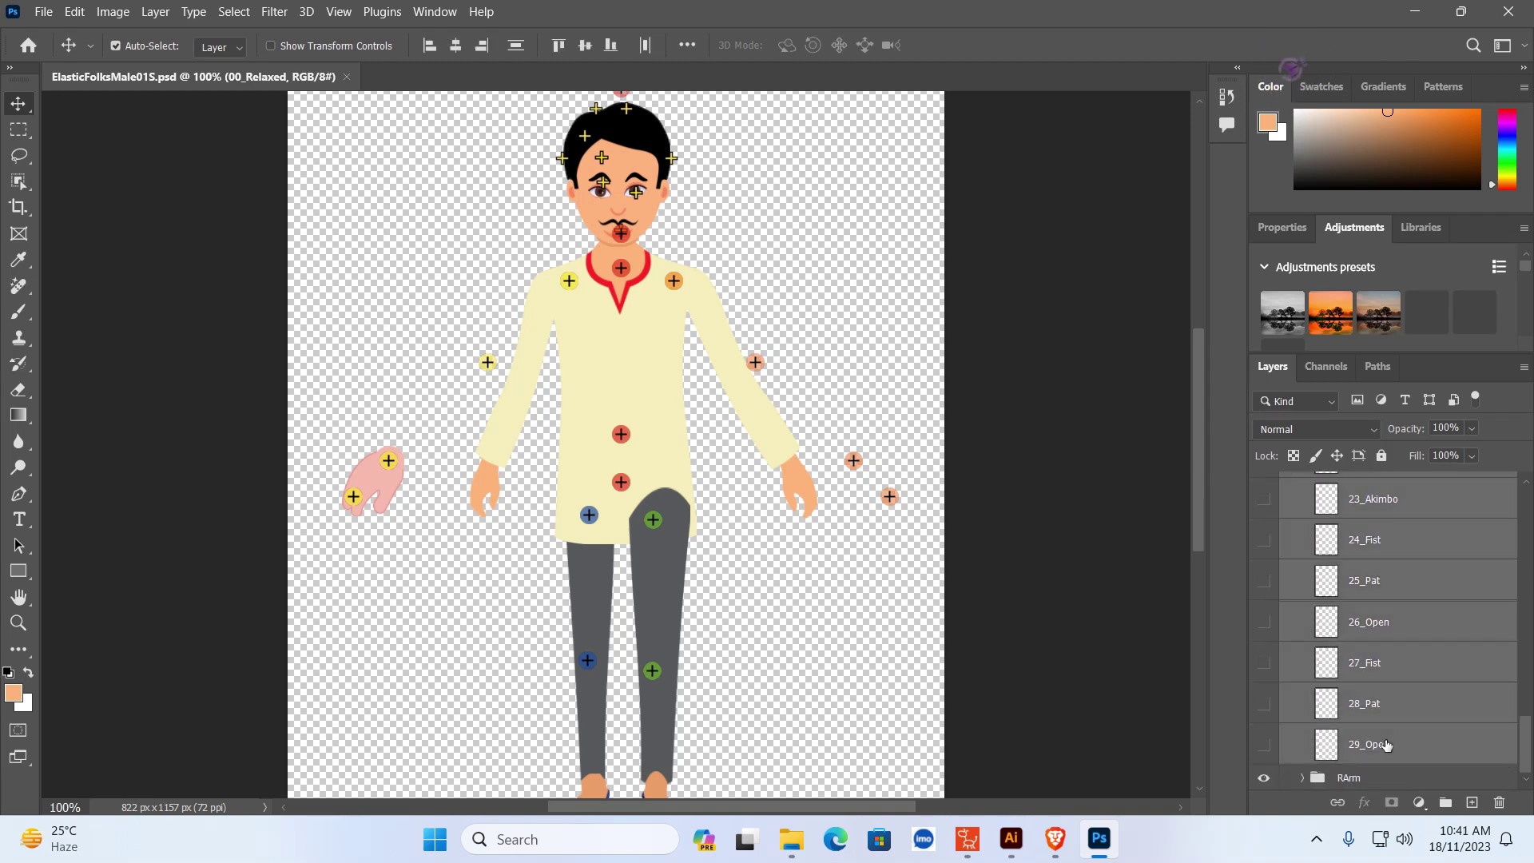
scroll(1426, 682, "up", 3)
scroll(1425, 680, "down", 1)
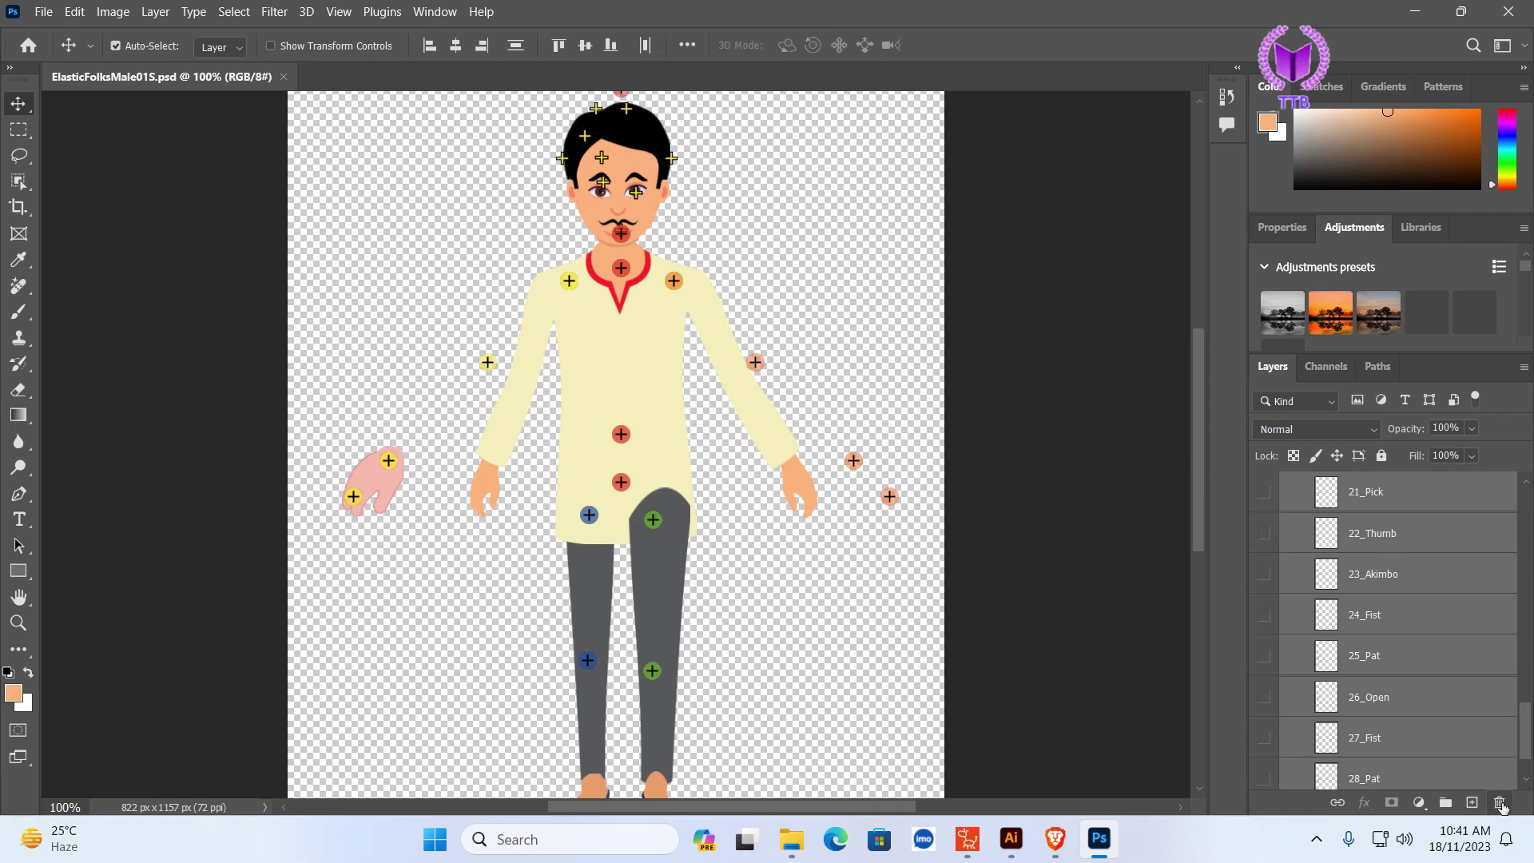
left_click(1501, 804)
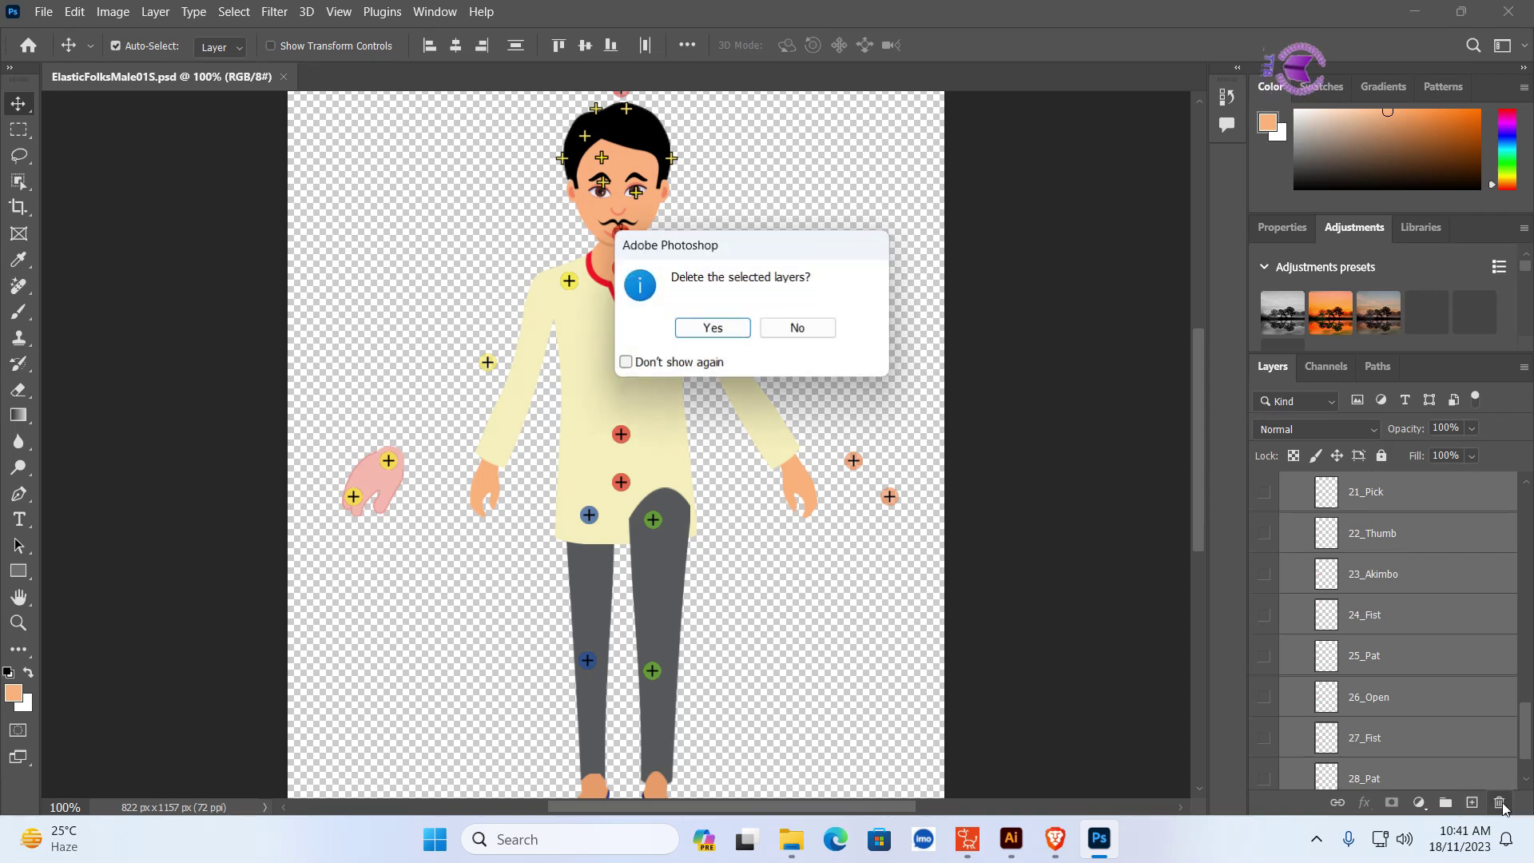
left_click(713, 328)
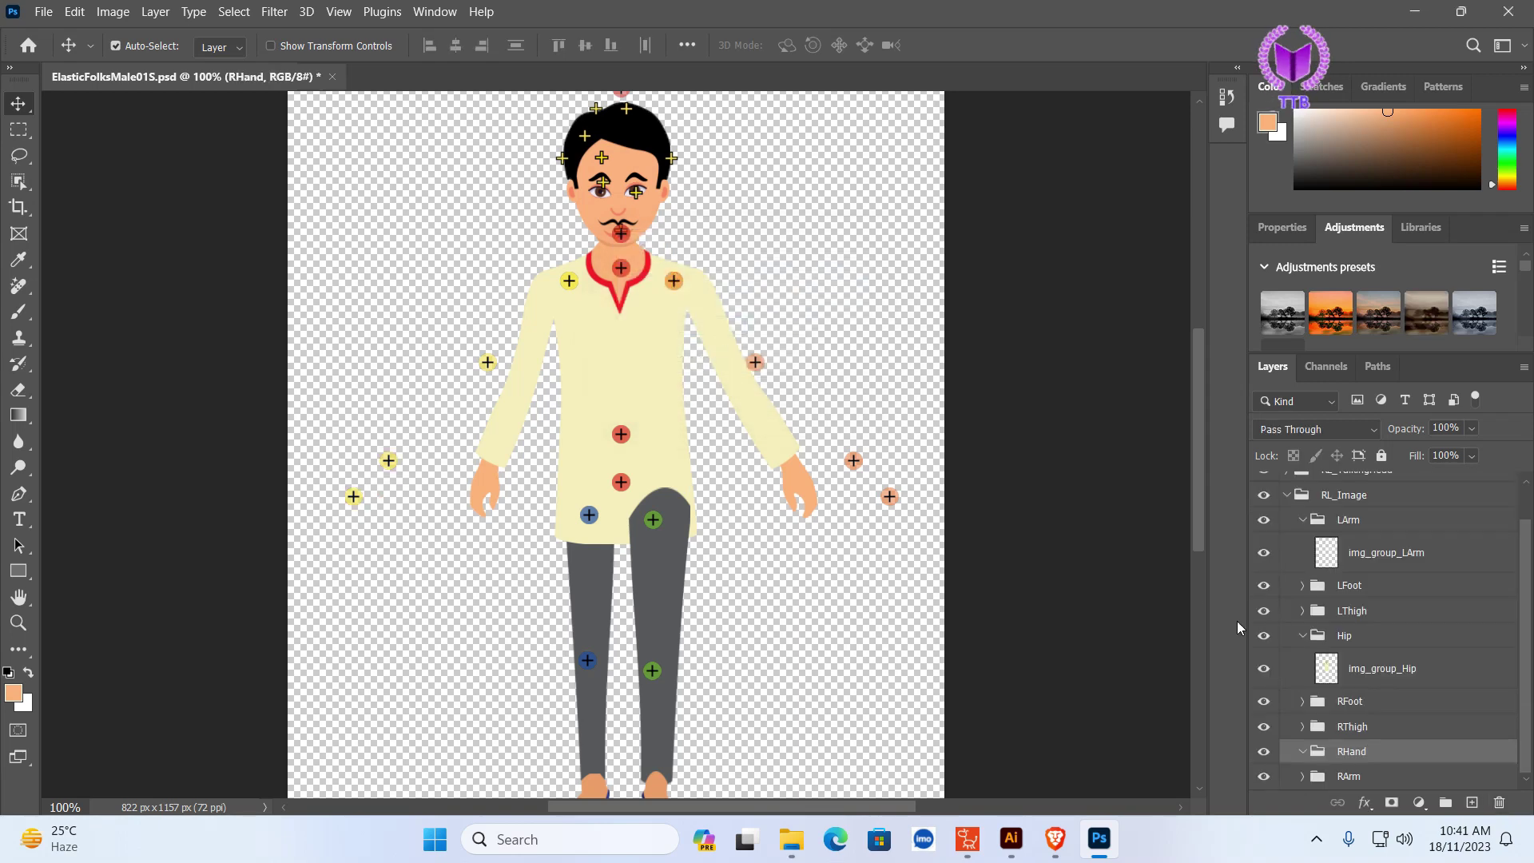
- Collapse the Hip layer group, save the PSD and return to Cartoon Animator 4
scroll(1411, 606, "up", 2)
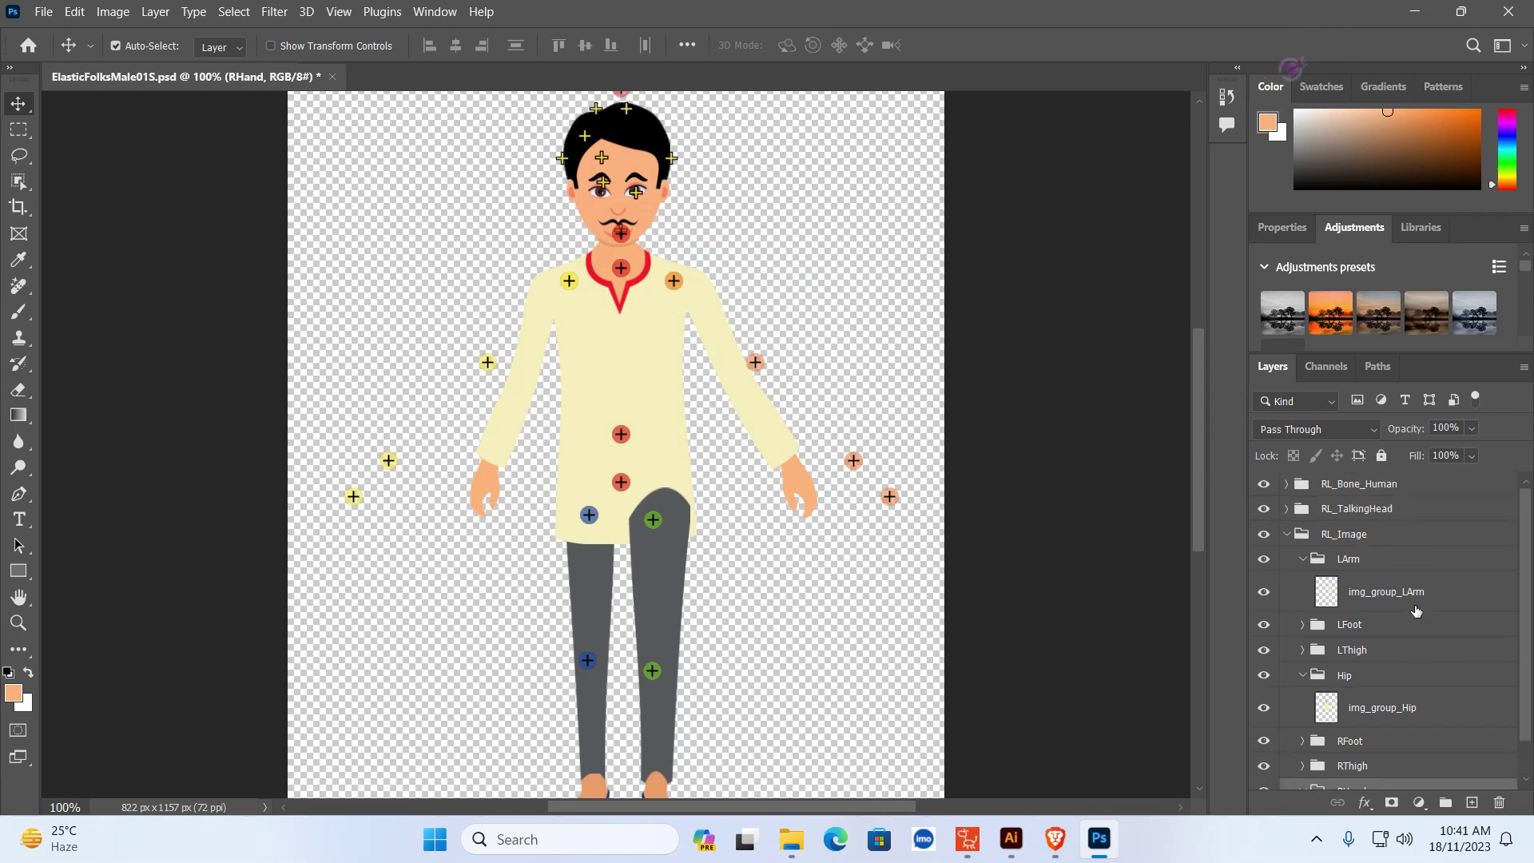
scroll(1416, 611, "down", 2)
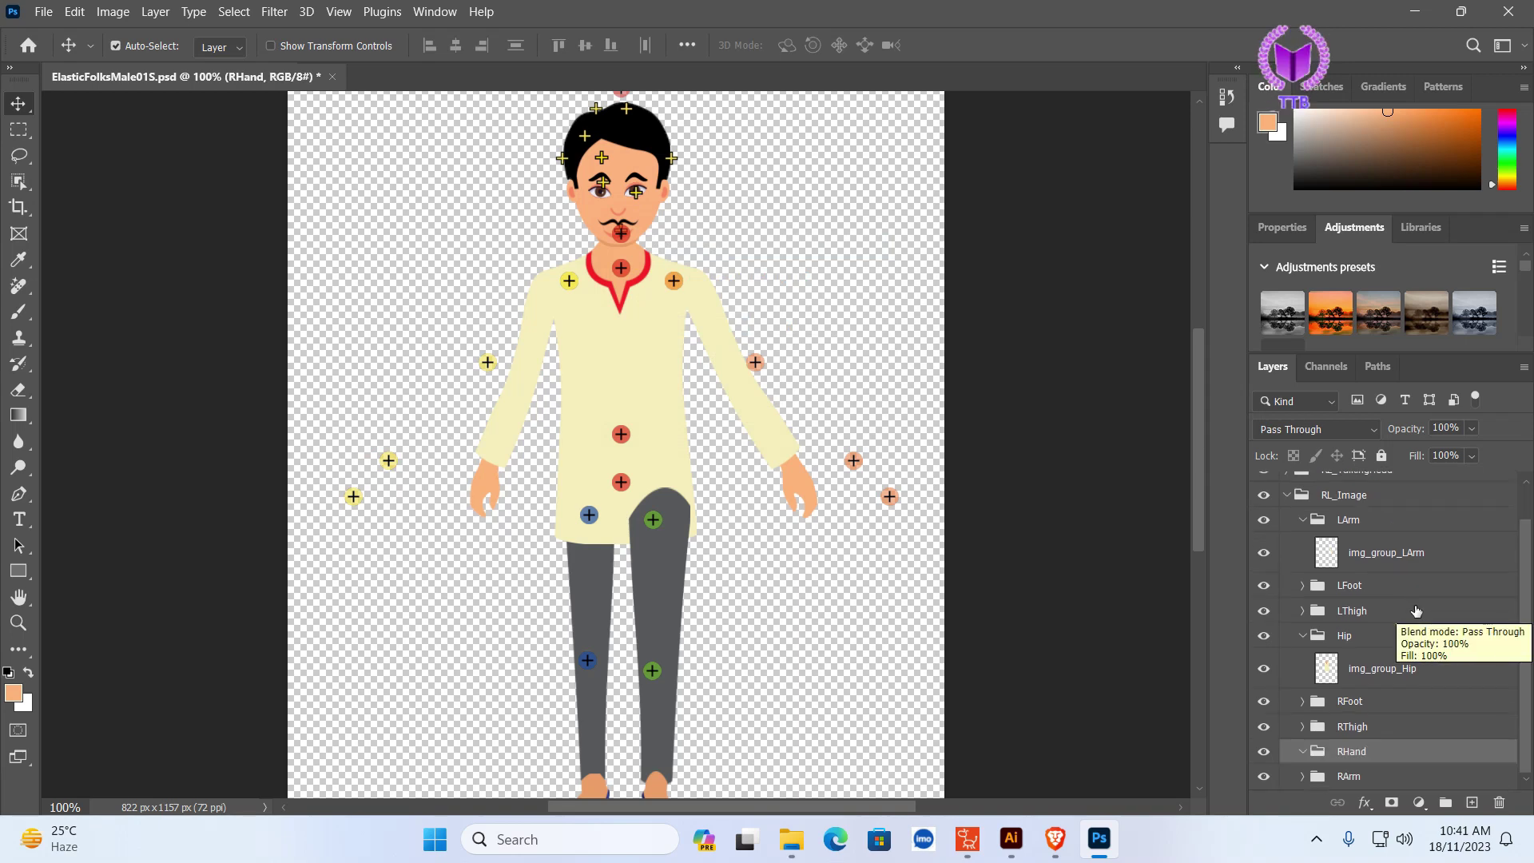
left_click(1303, 637)
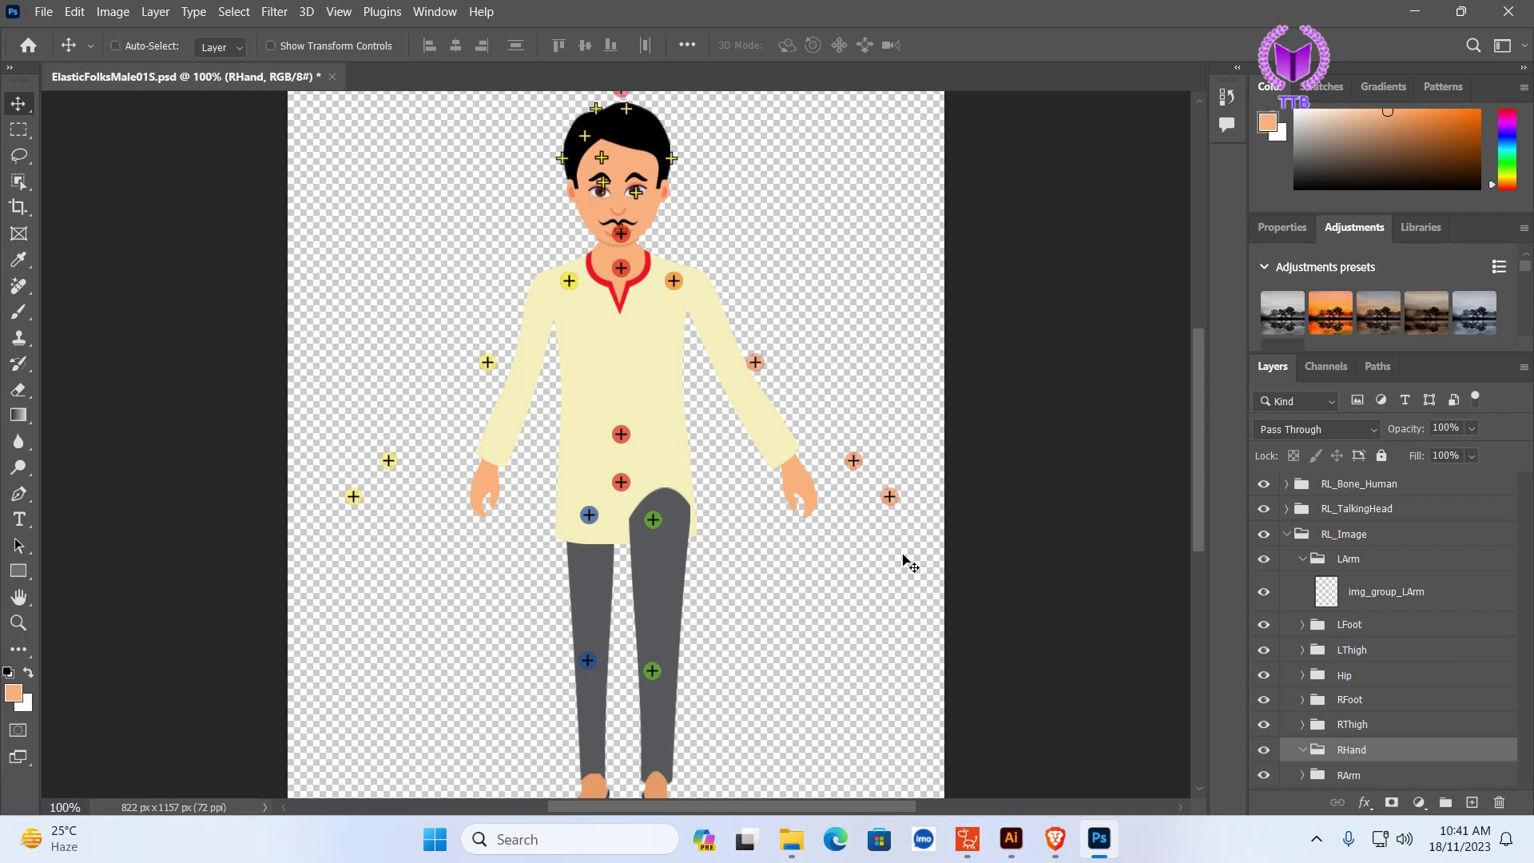
key("ctrl+s")
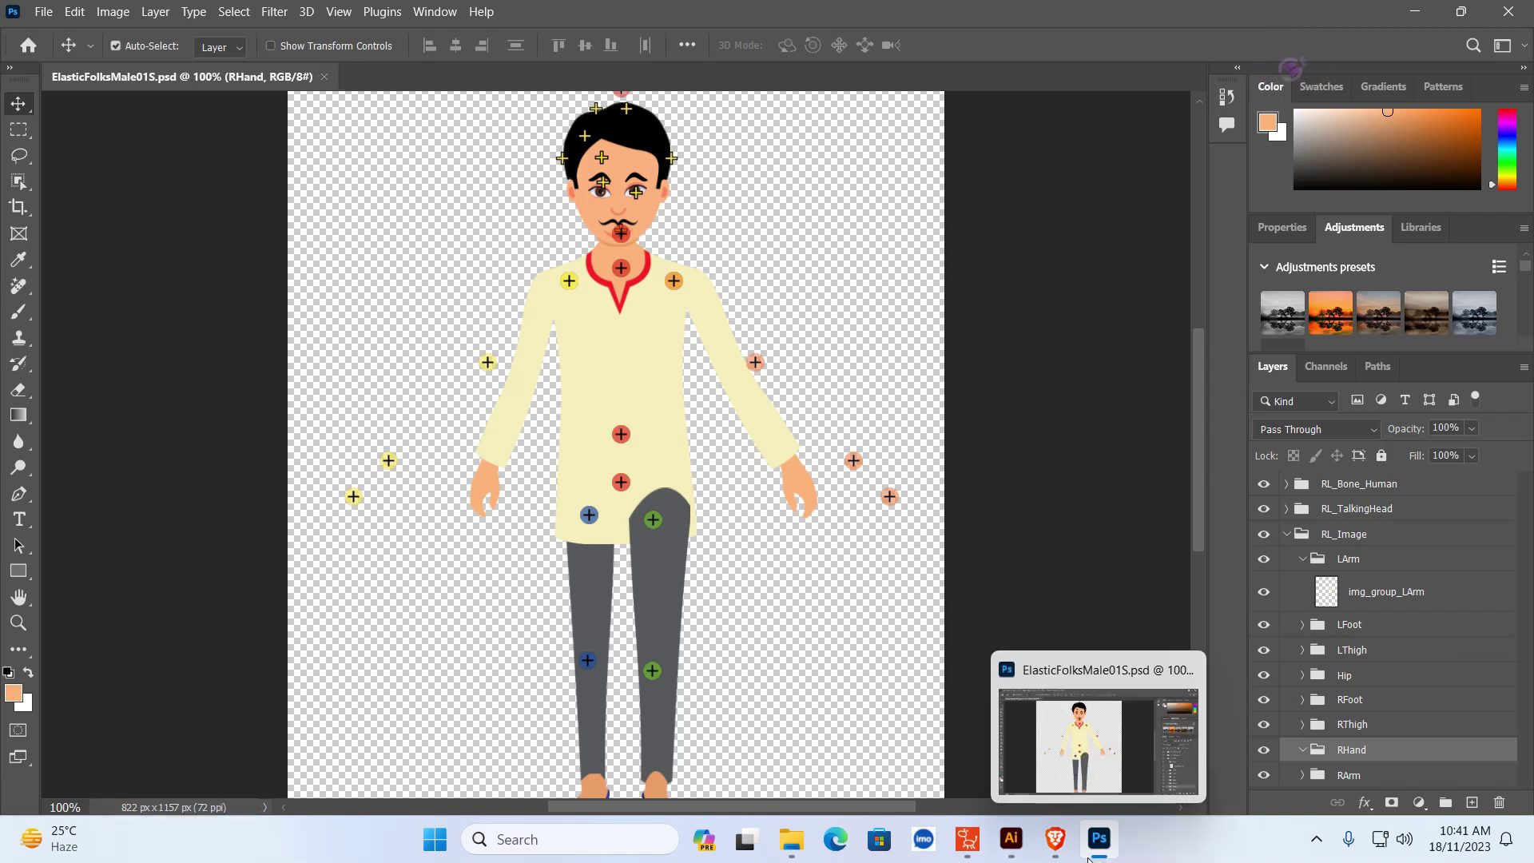
left_click(1414, 15)
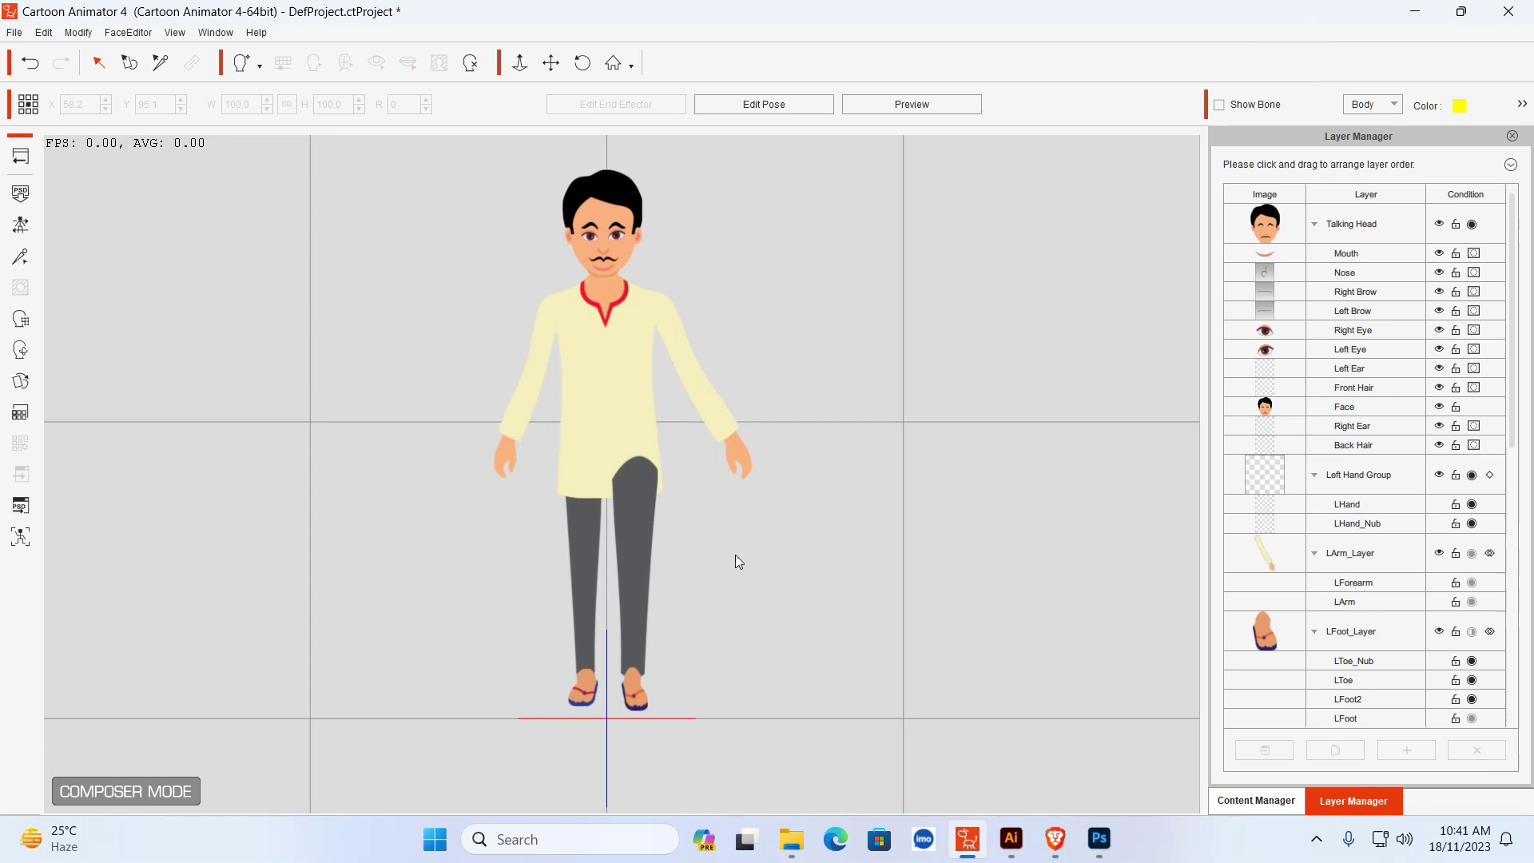
- Select the character's left thigh layer and collapse all the layer groups in the Layer Manager
left_click(740, 455)
left_click(809, 444)
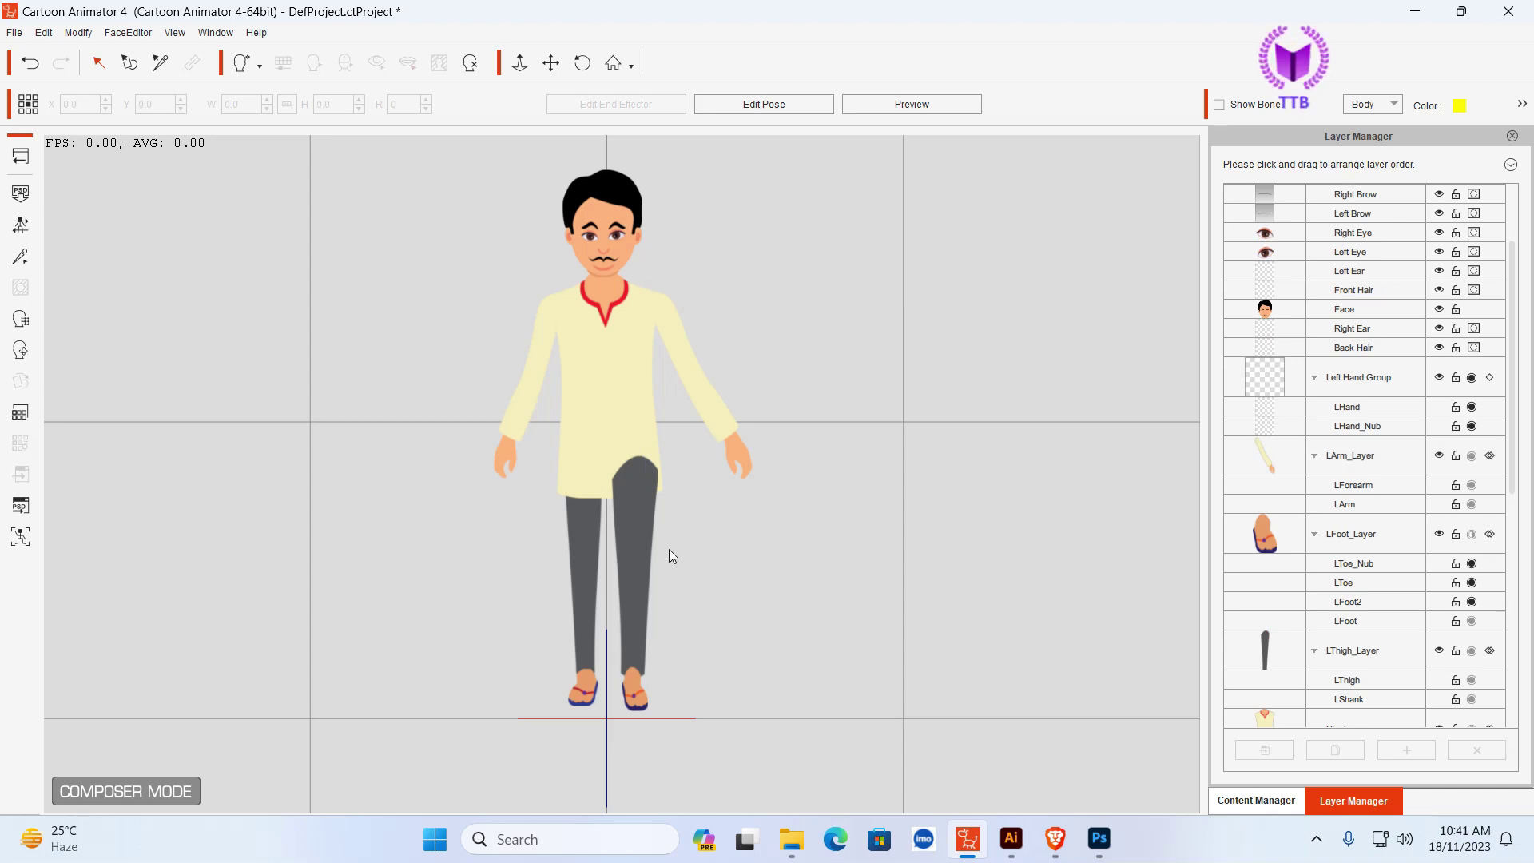
left_click(633, 531)
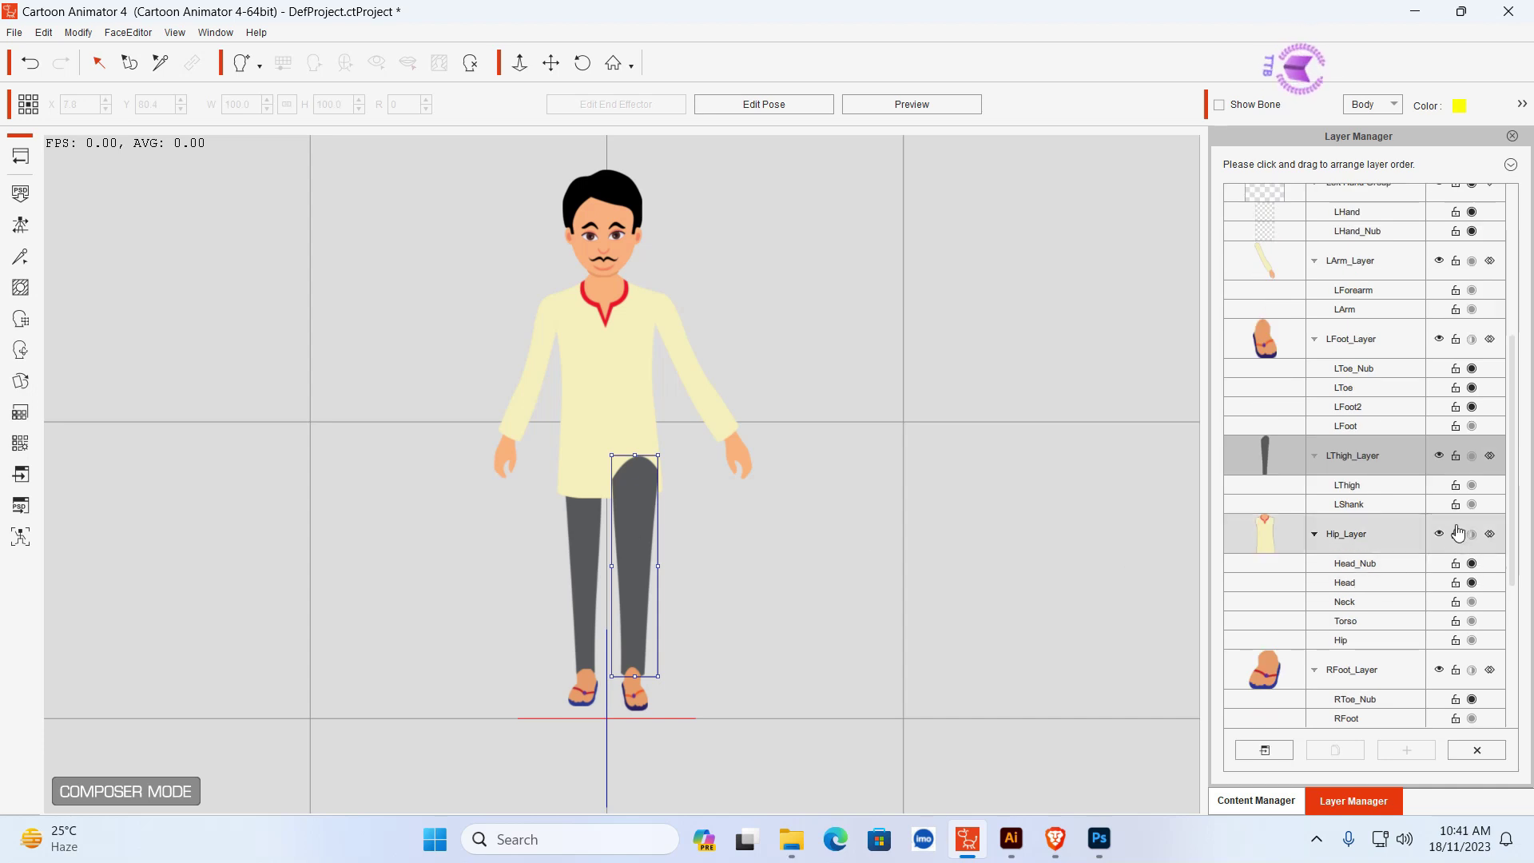
scroll(1456, 528, "up", 3)
scroll(1456, 523, "up", 4)
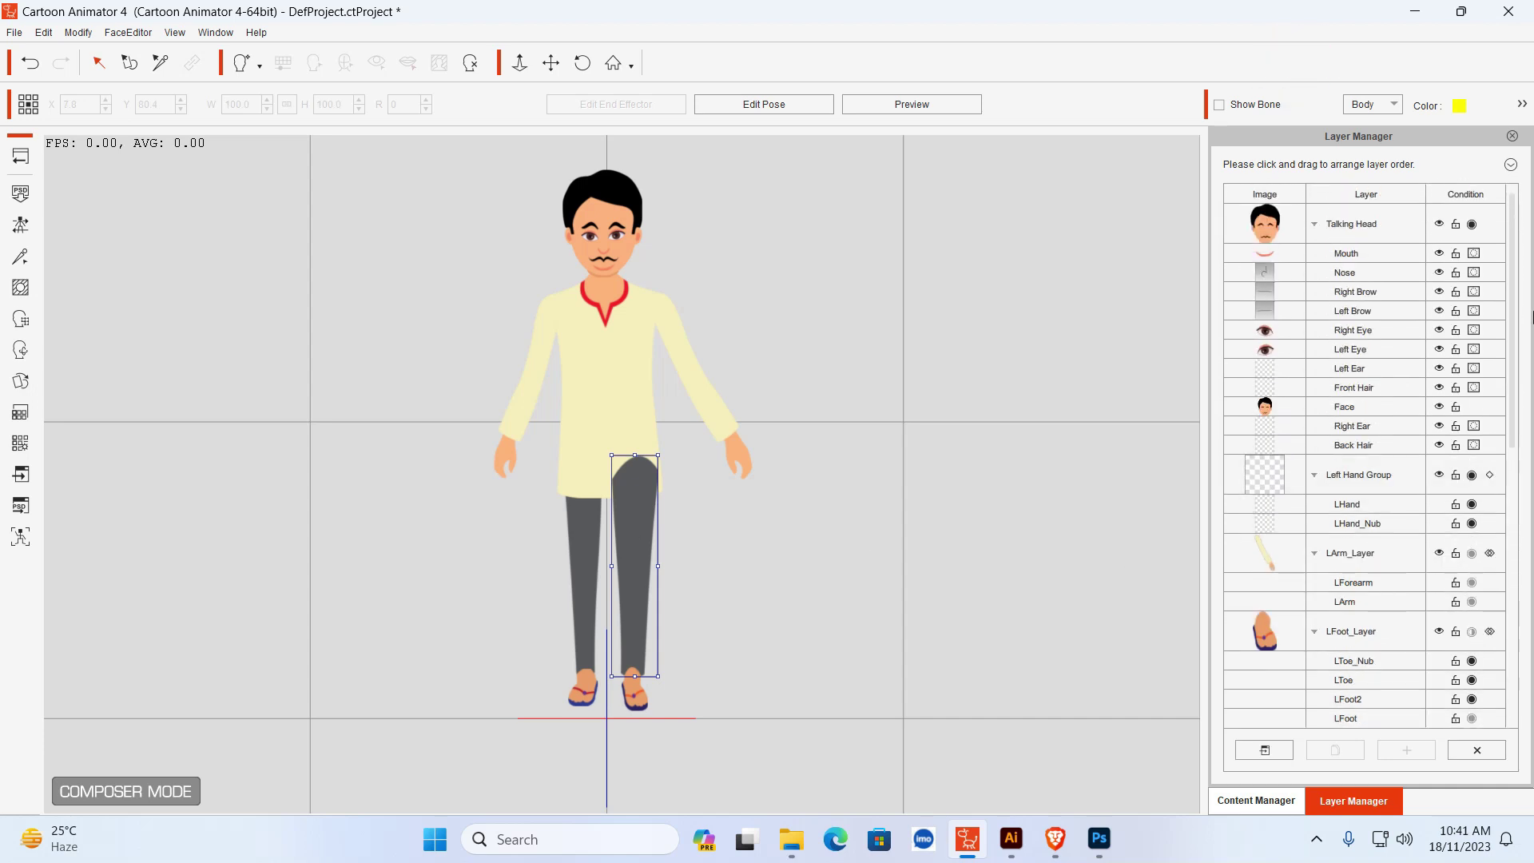
left_click(1511, 166)
left_click(1477, 268)
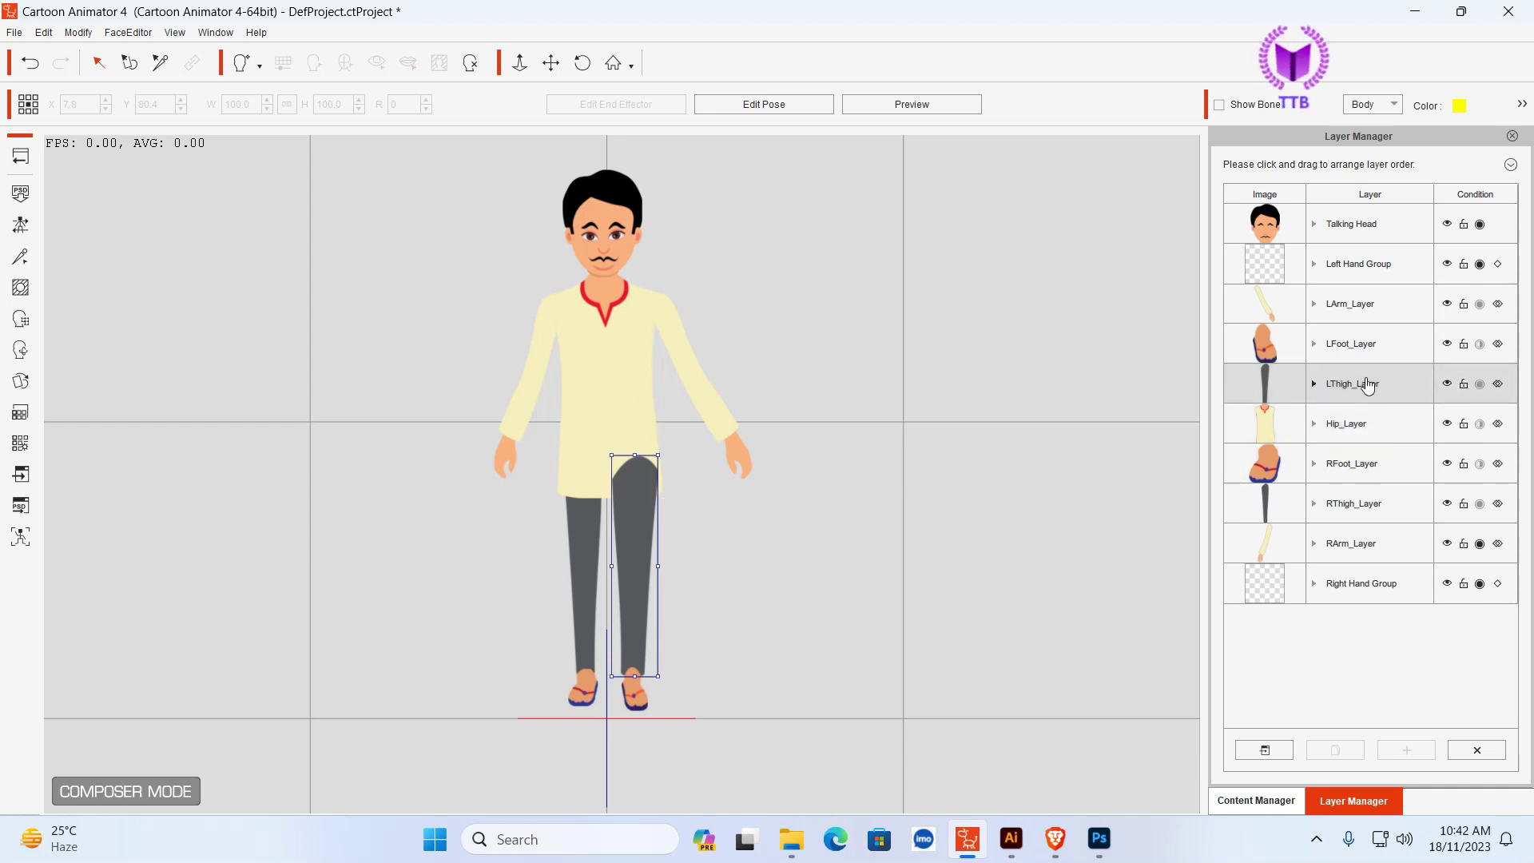
- Move the left thigh layer directly below the hip layer so the shirt covers the top of the leg
left_click_drag(1362, 383, 1366, 424)
left_click(1365, 424)
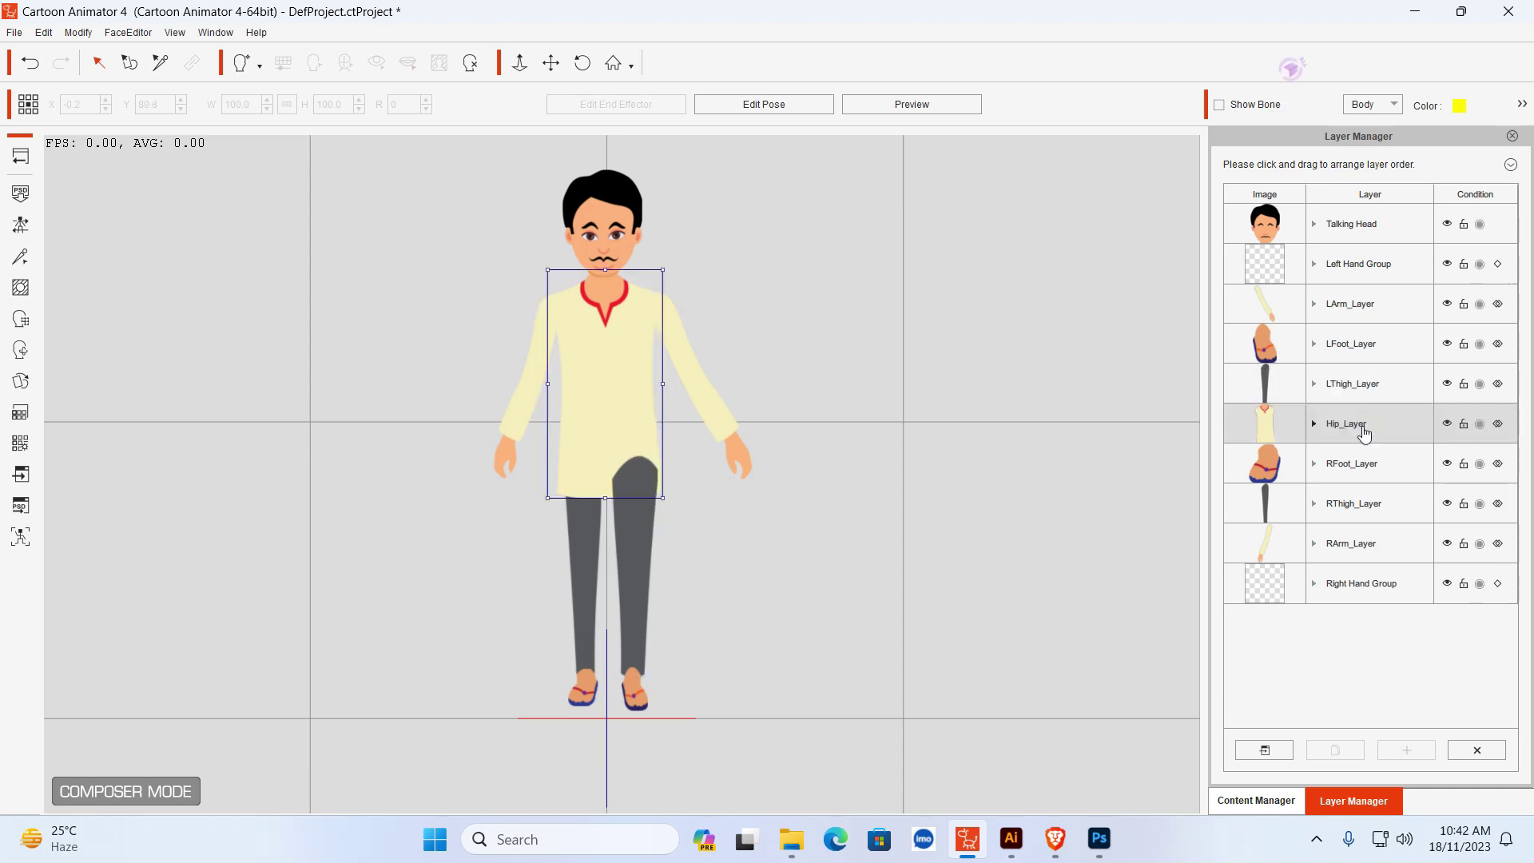
left_click_drag(1349, 391, 1354, 438)
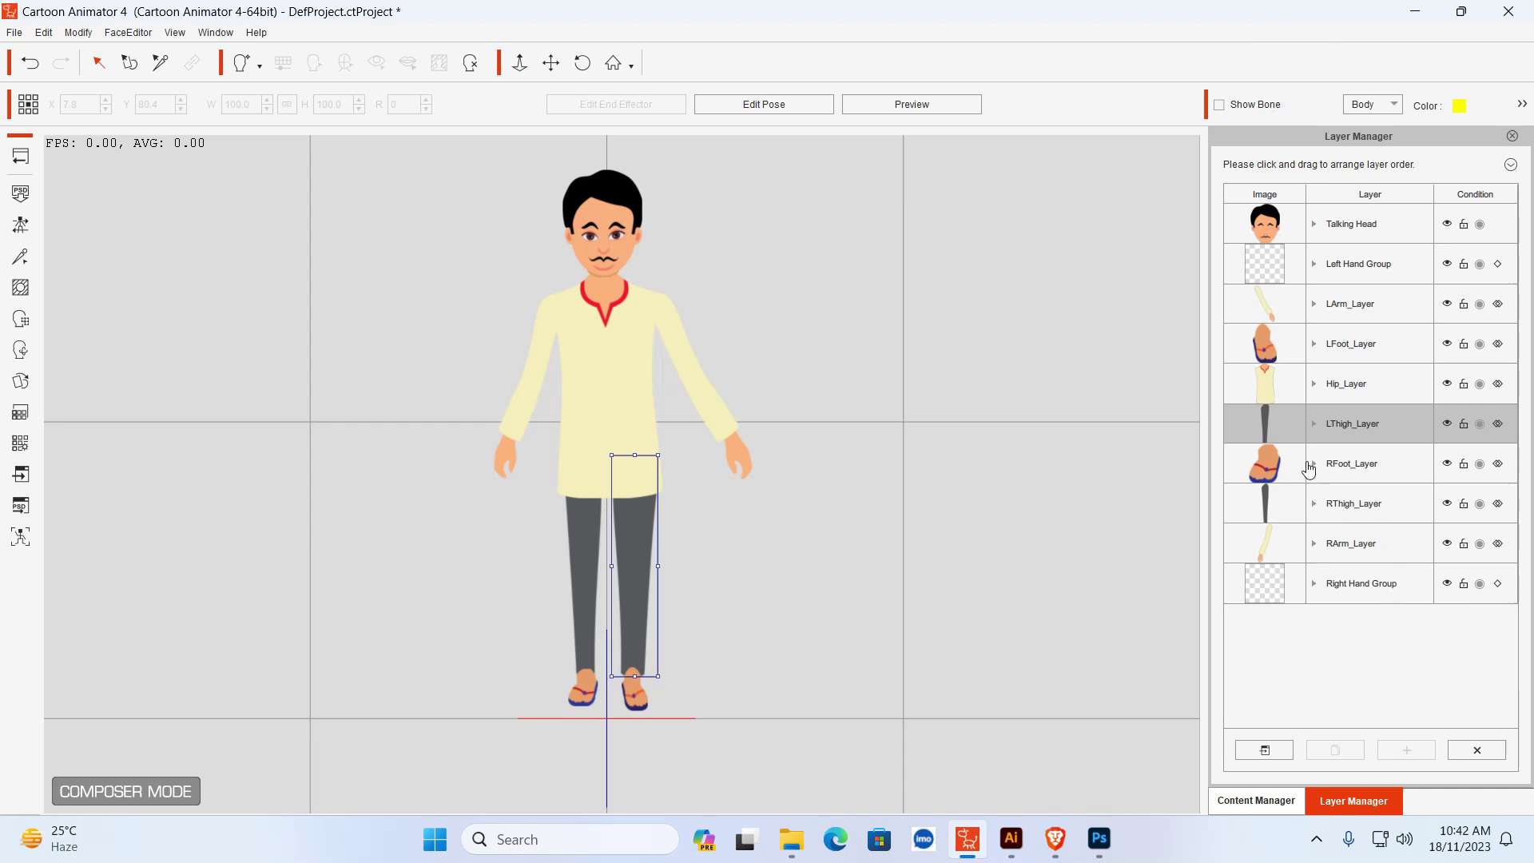
- Move the left foot layer below the left thigh layer and the right foot layer below the right thigh layer, and clear the selection
left_click(1343, 352)
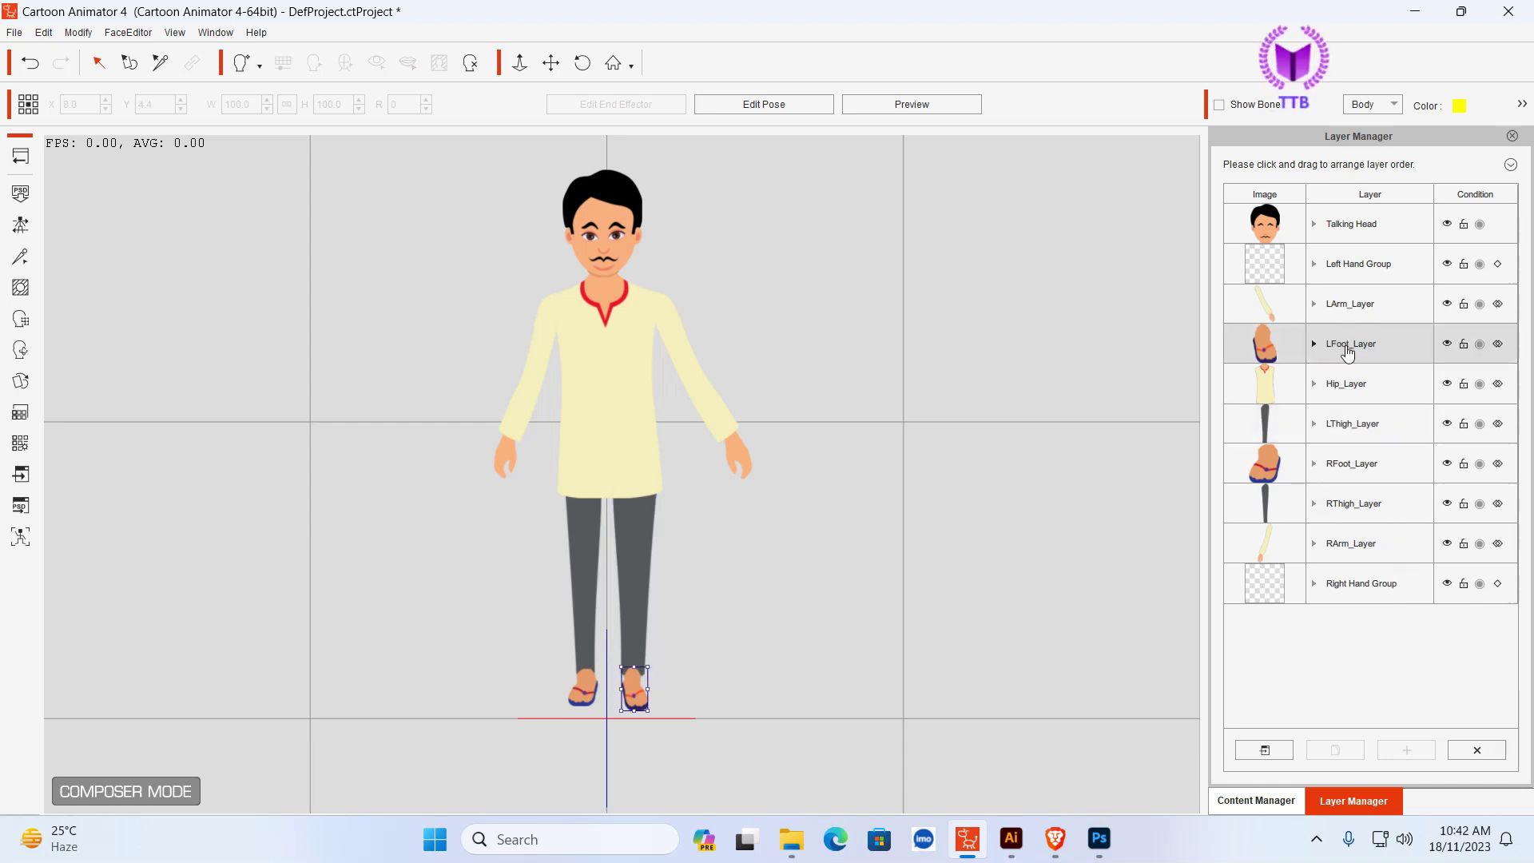
left_click_drag(1349, 353, 1356, 429)
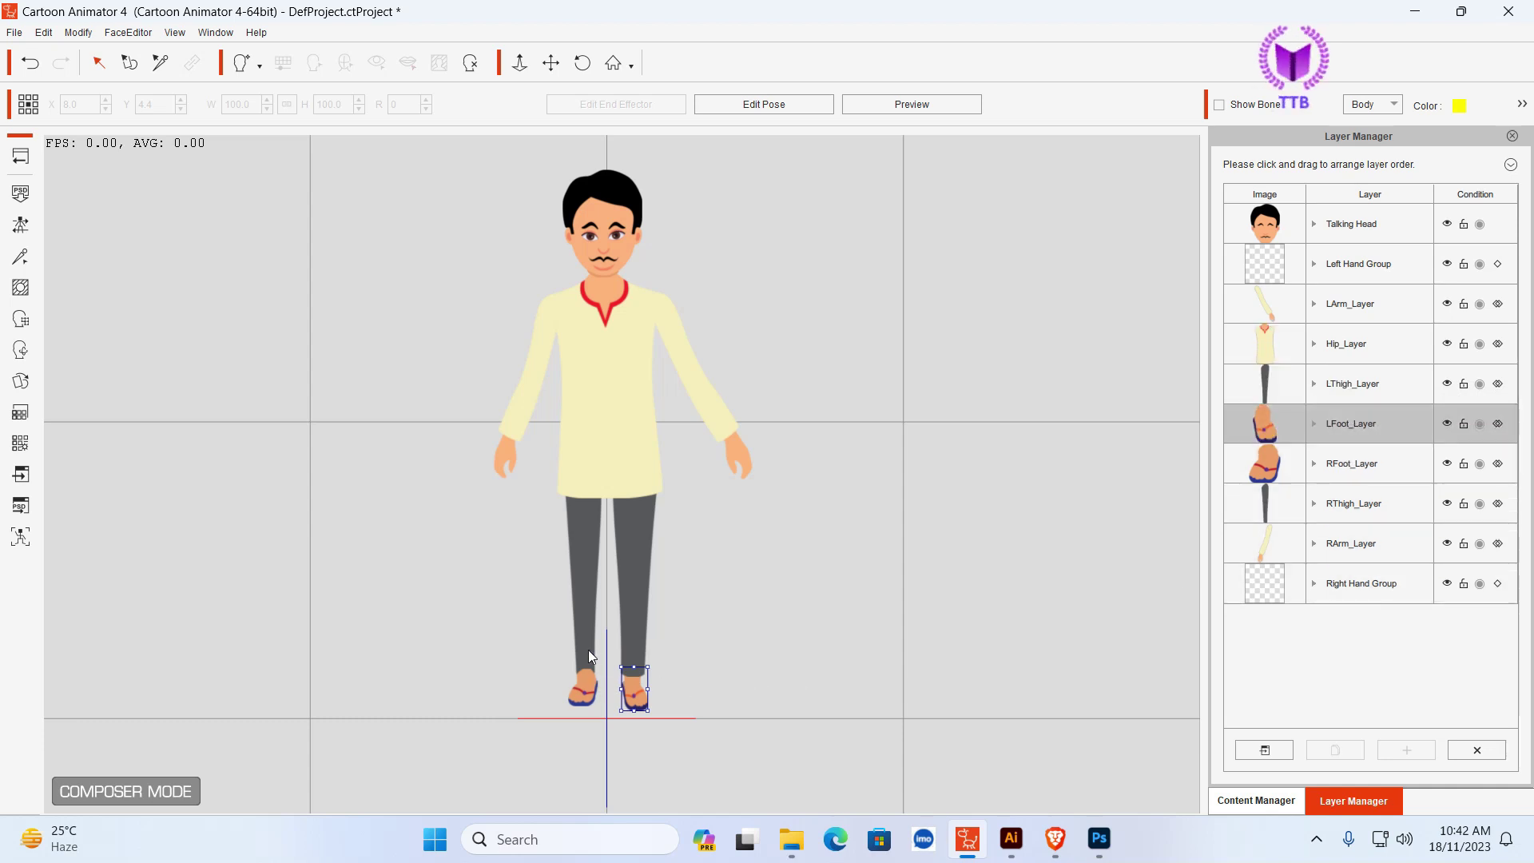
left_click(1368, 465)
left_click_drag(1369, 462, 1371, 523)
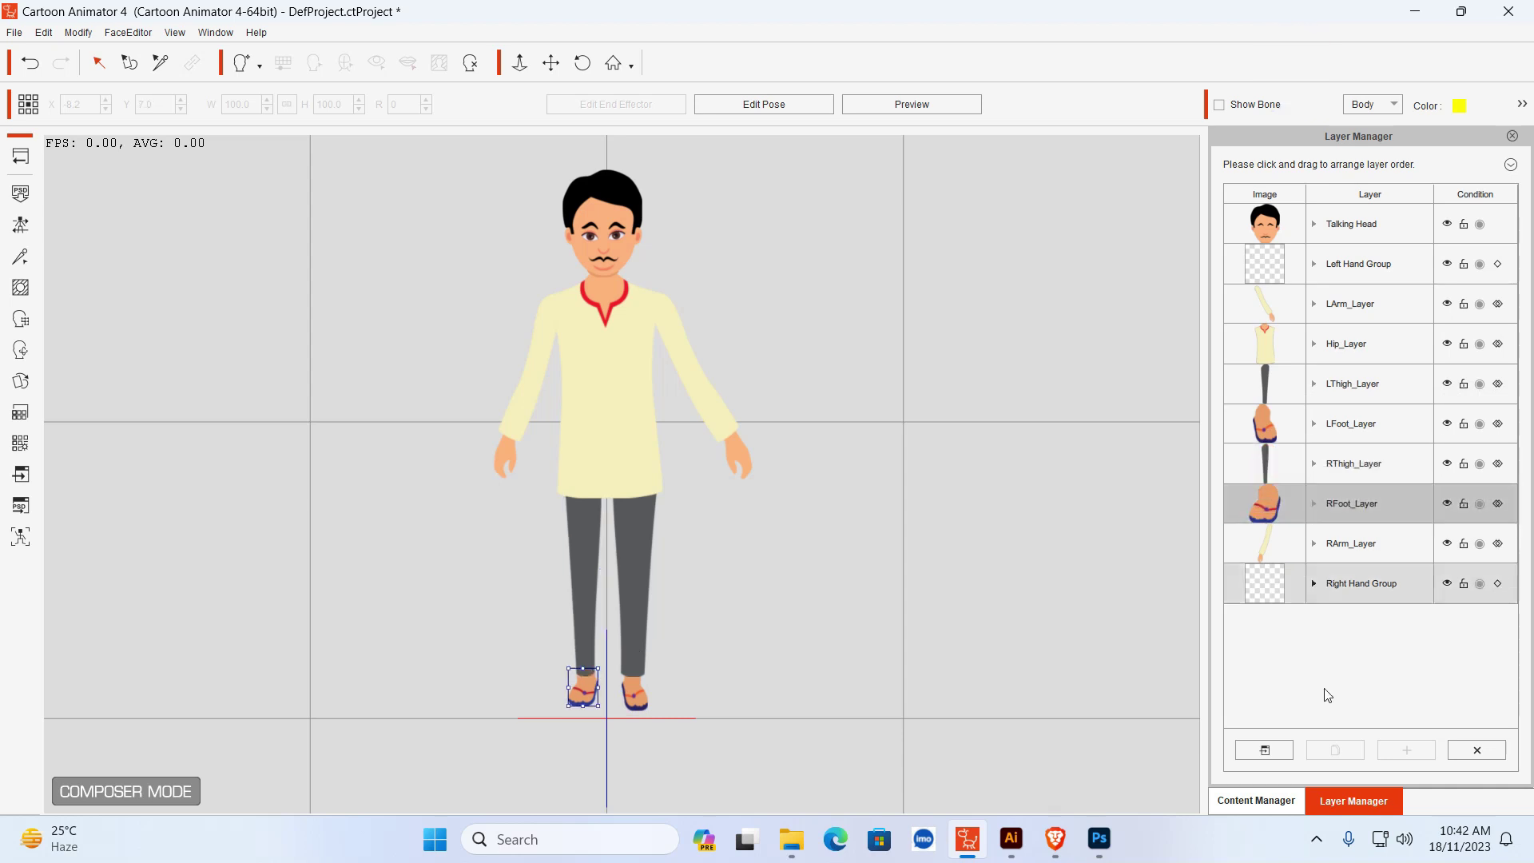
left_click(981, 649)
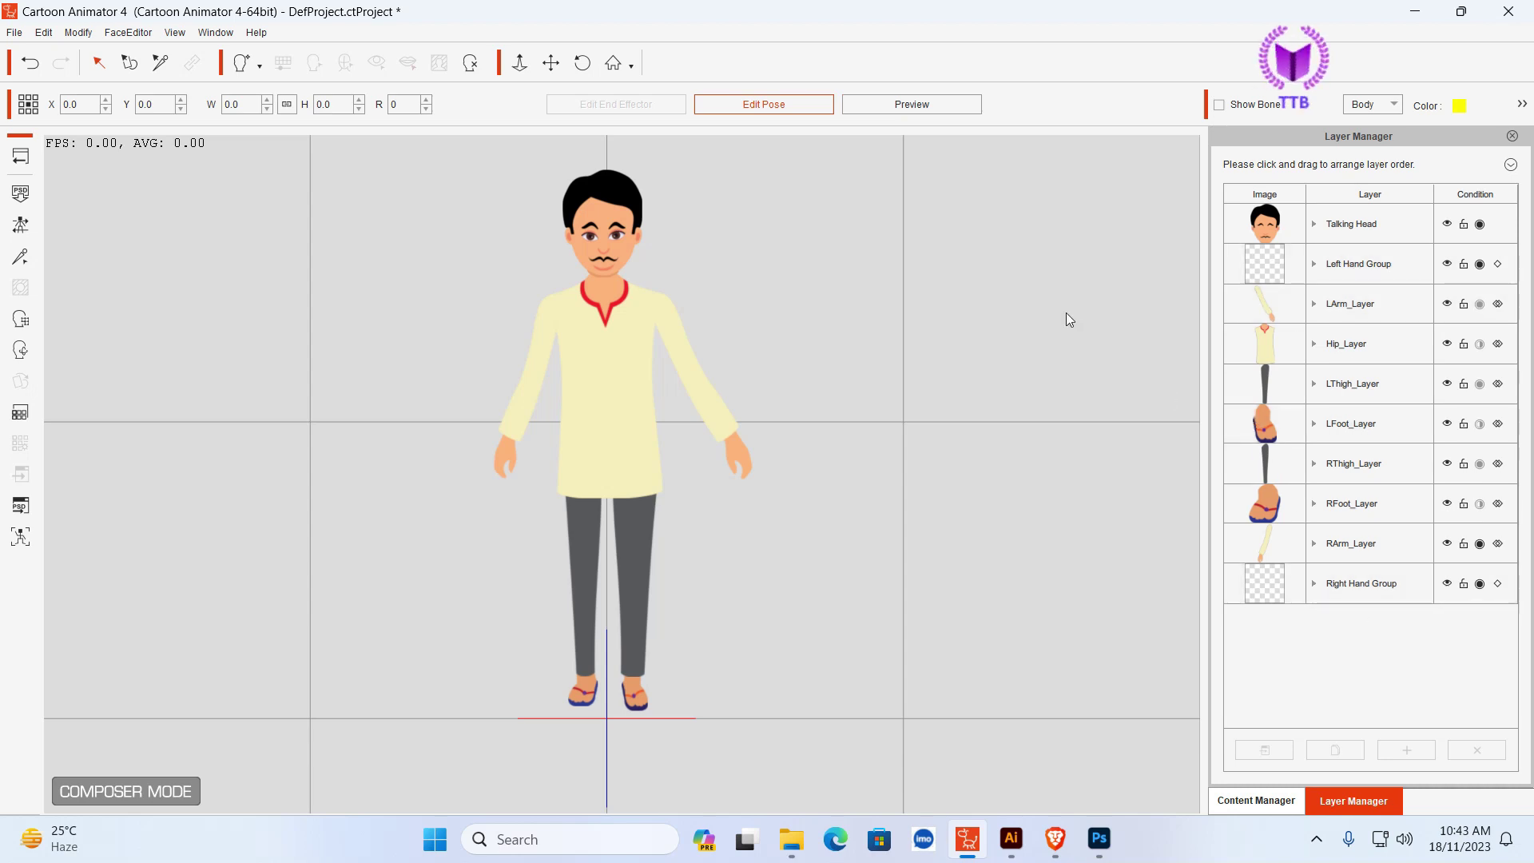
- Show the character's bones and open the Bone Editor, placing its window clear of the character
left_click(1220, 105)
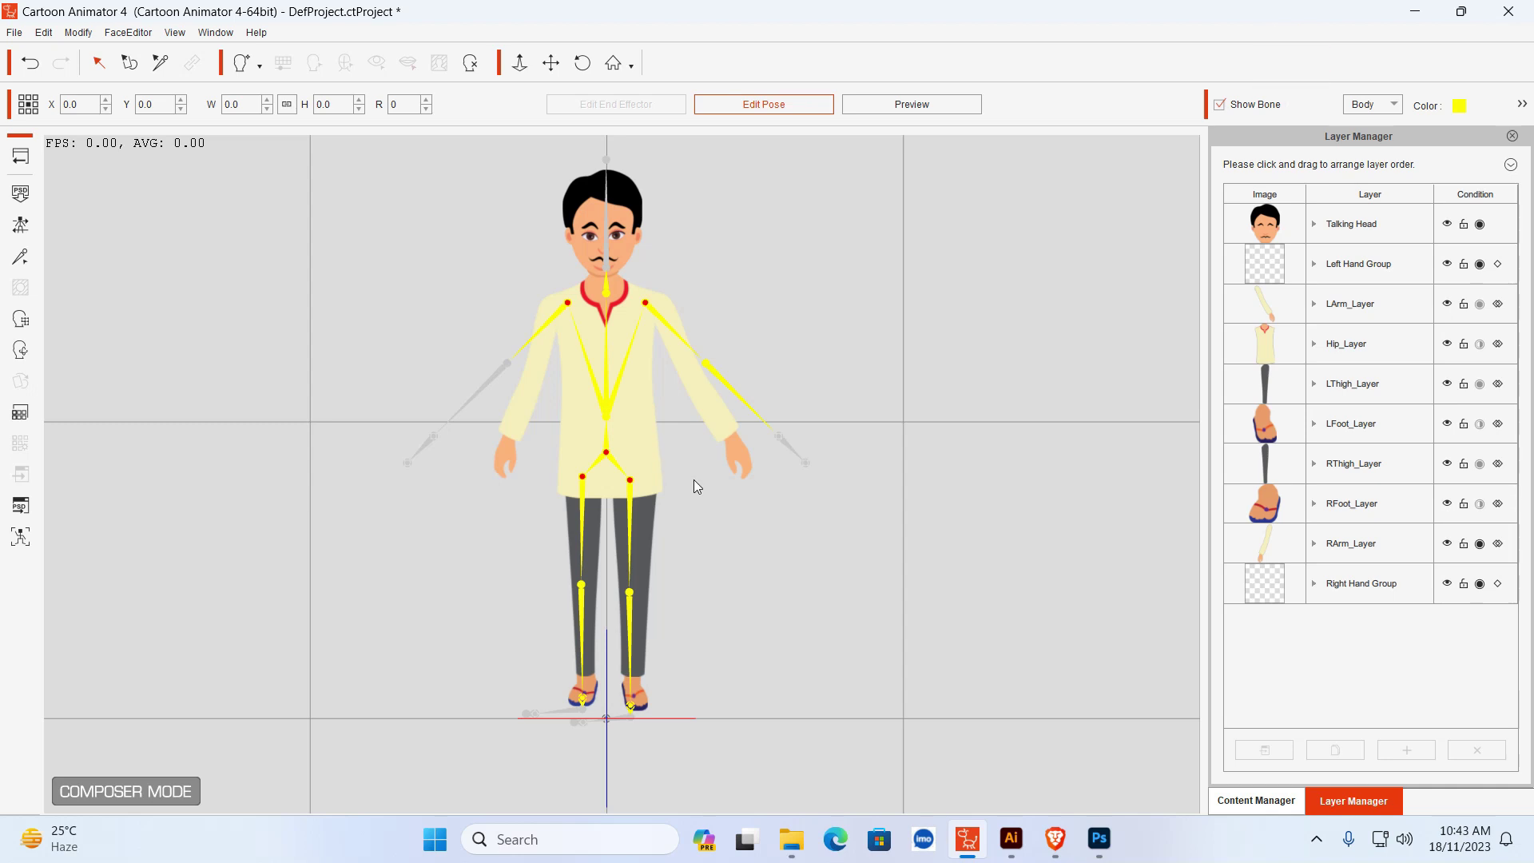
left_click(20, 257)
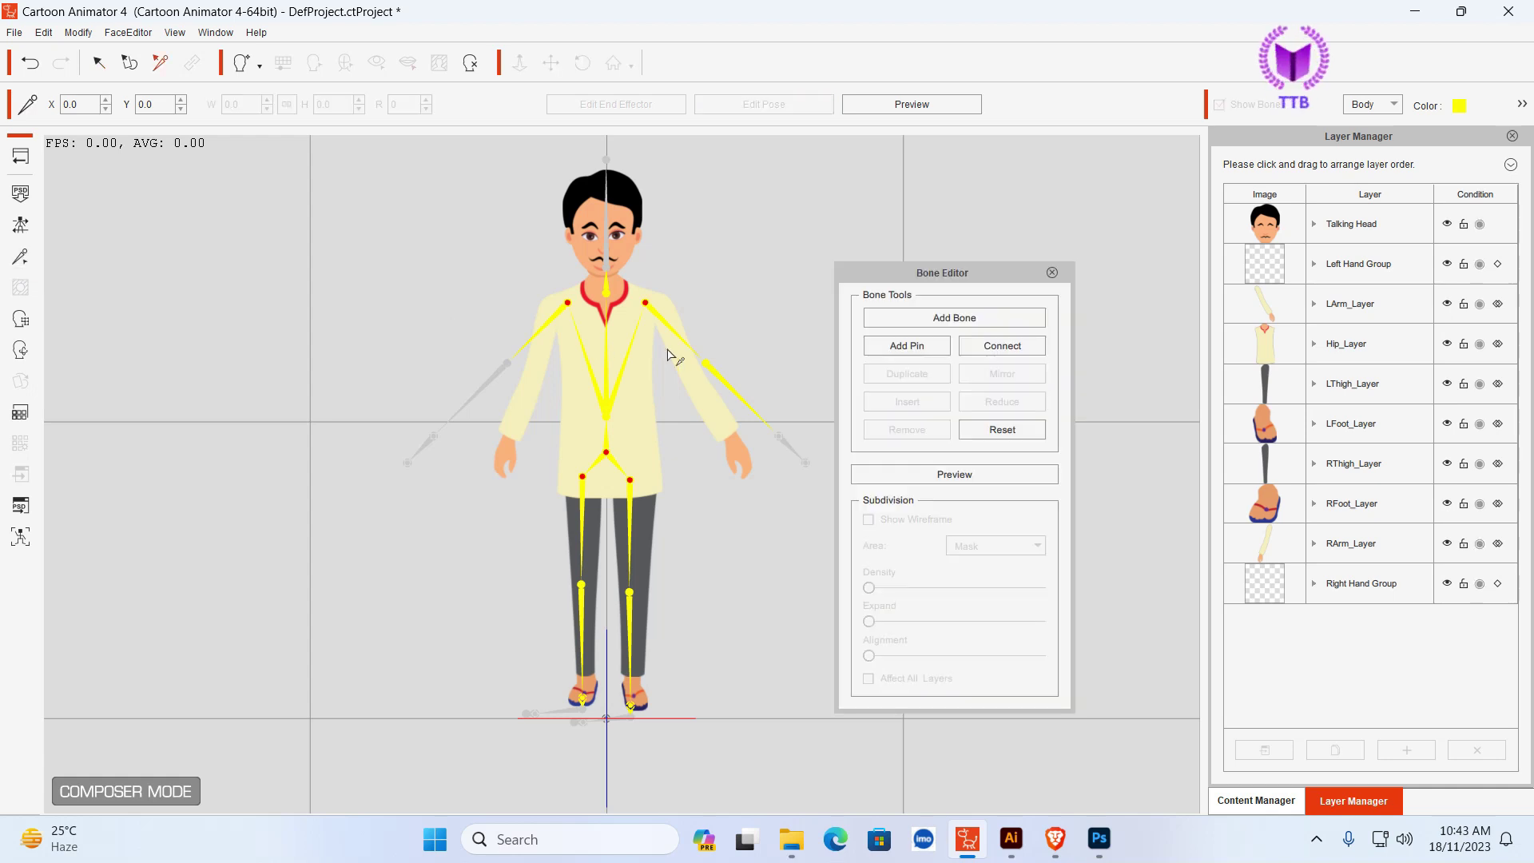
left_click_drag(990, 276, 1093, 192)
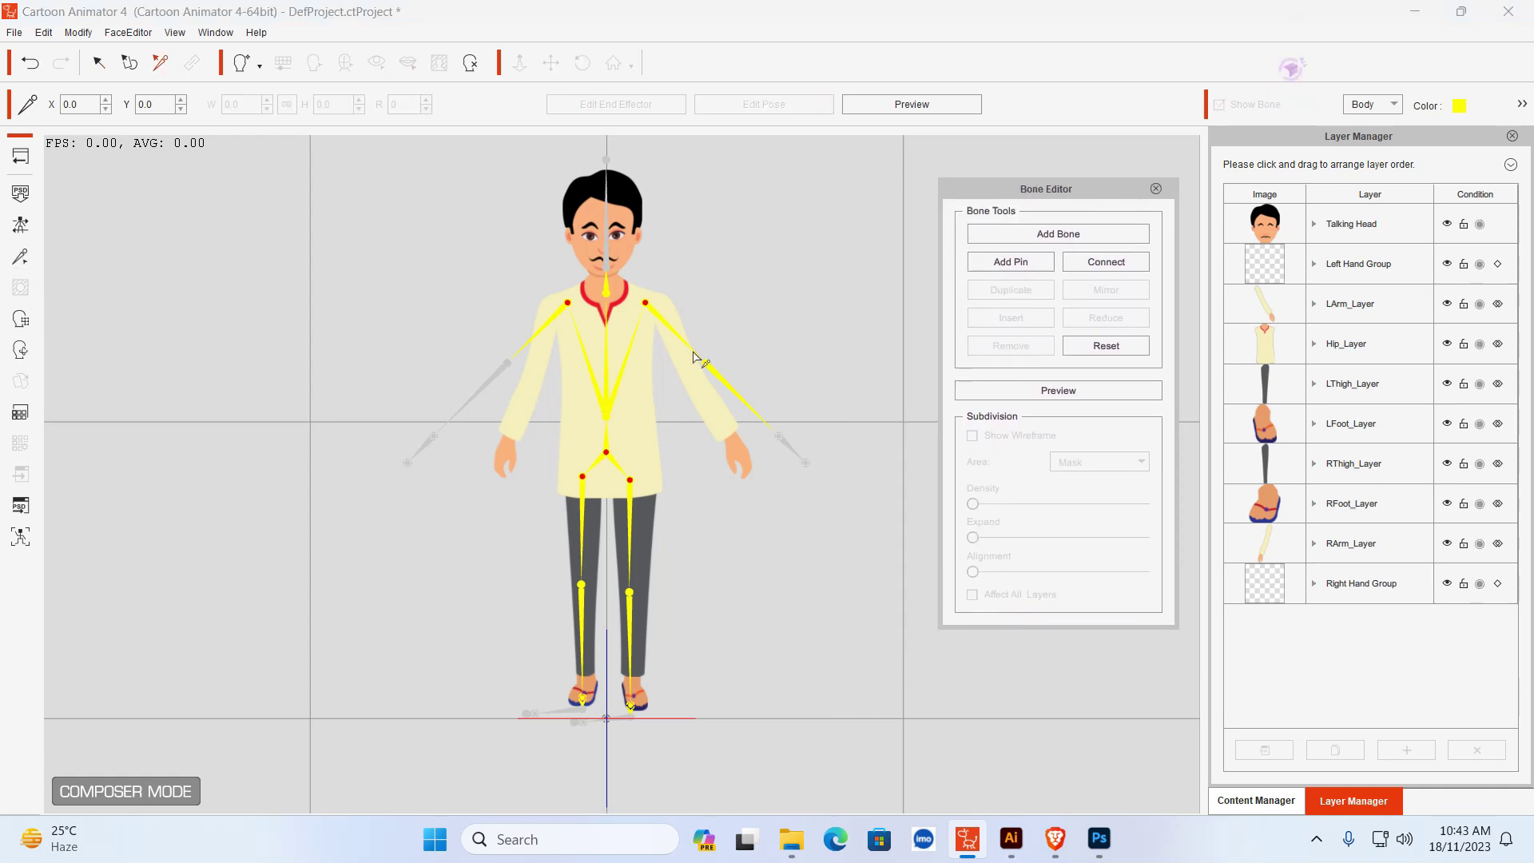
- Move the RArm bone to the right shoulder at about X -17, Y 141 and the RForearm bone to the elbow at about X -24, Y 118
left_click(571, 309)
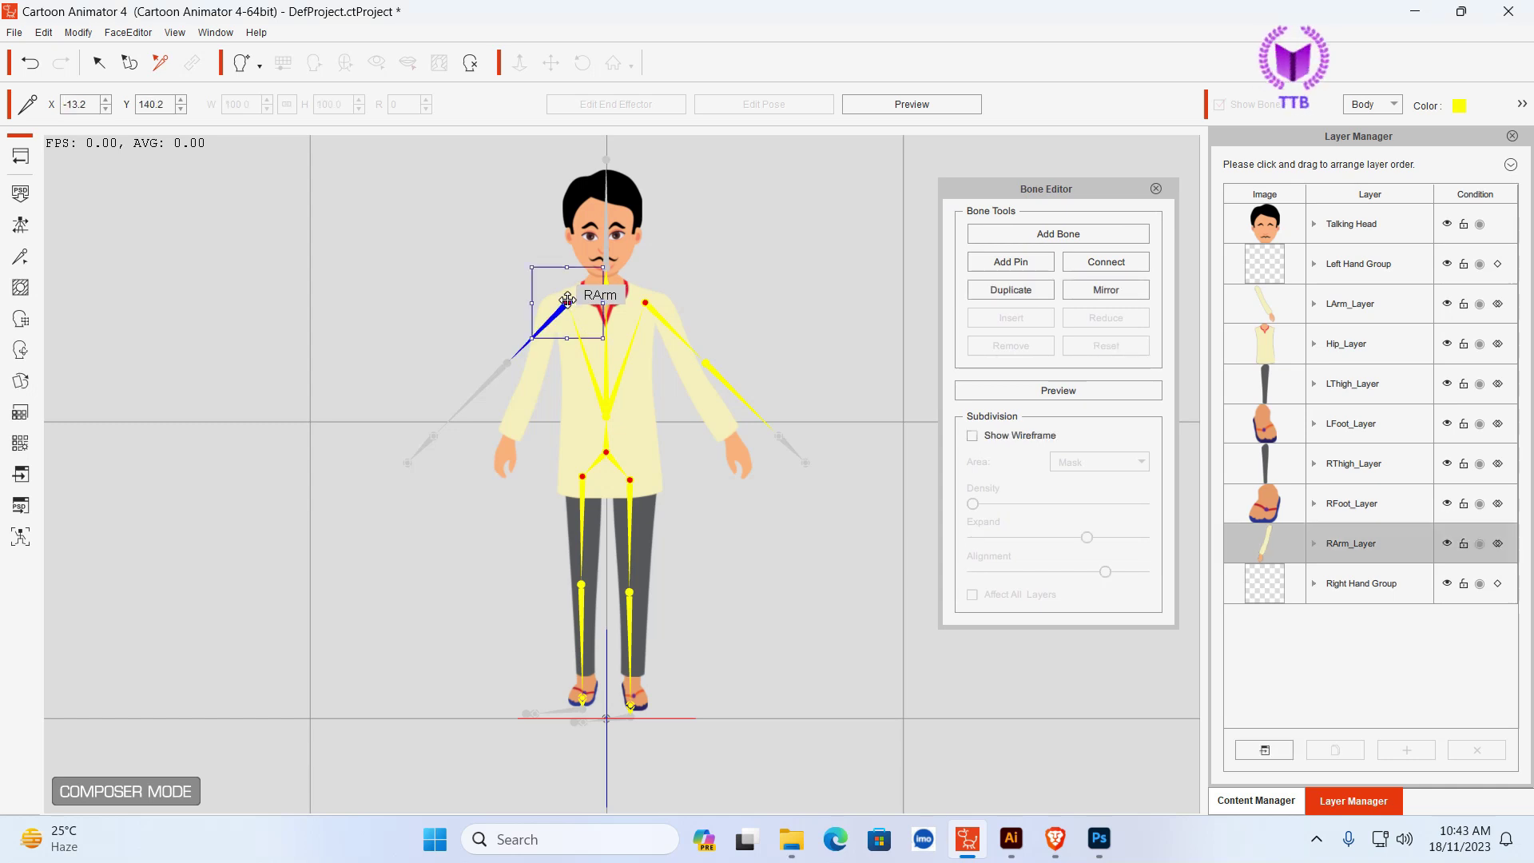
left_click_drag(567, 300, 555, 297)
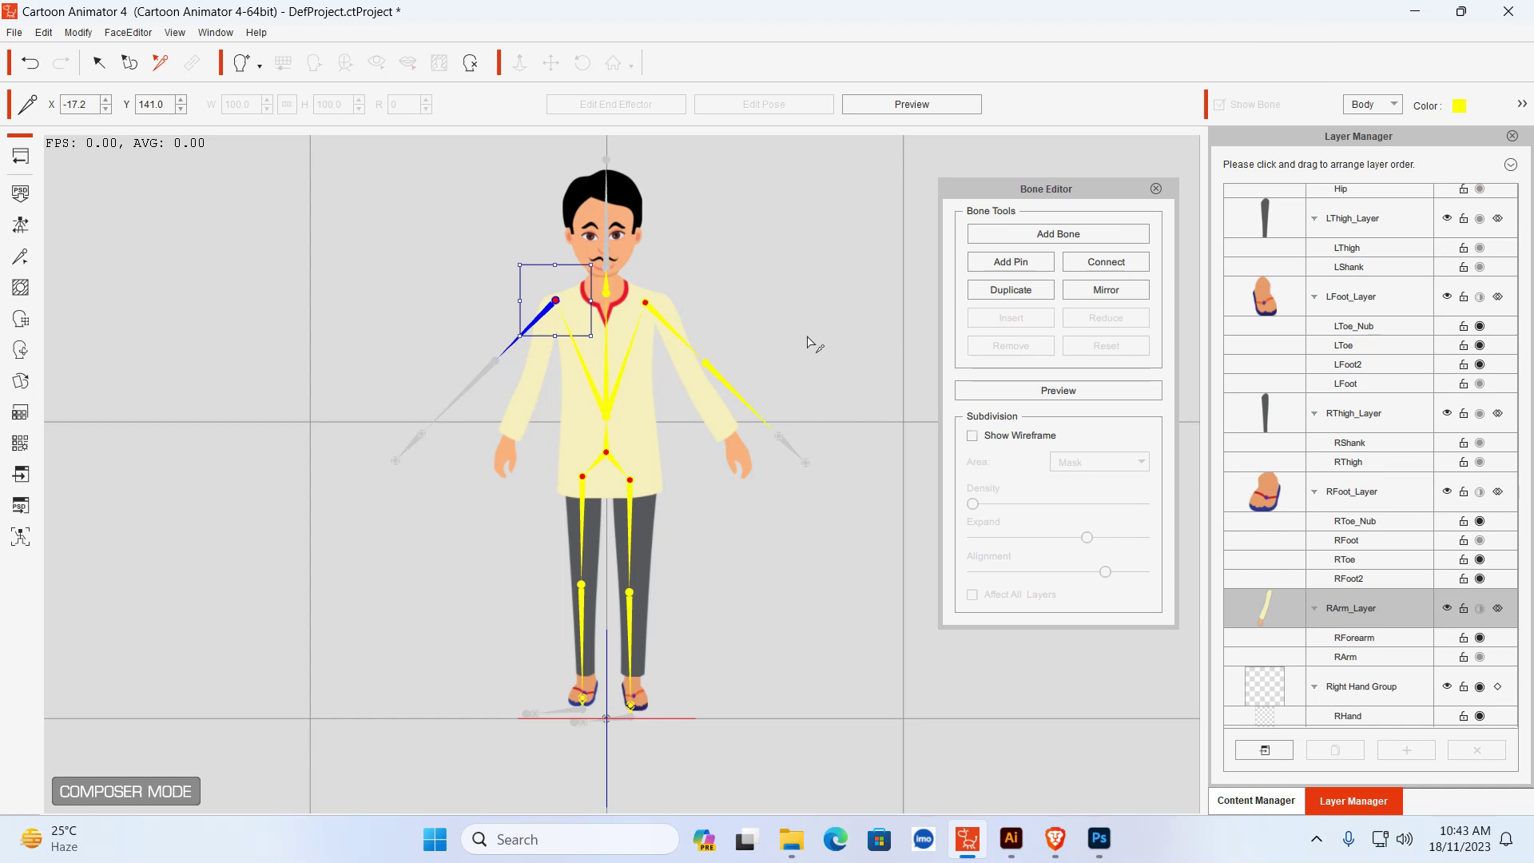
left_click(505, 368)
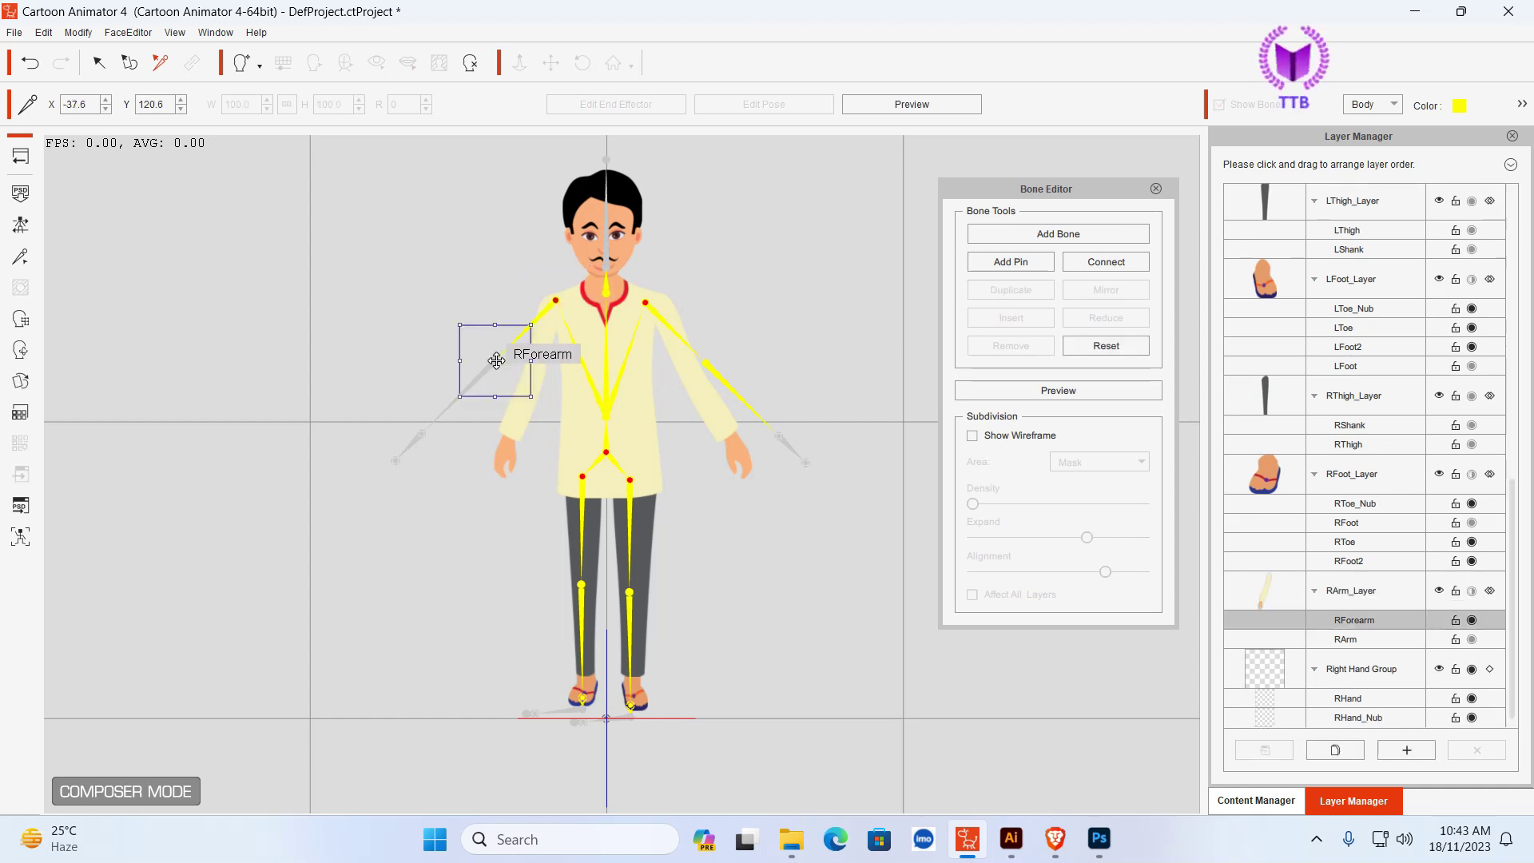
left_click_drag(508, 366, 536, 368)
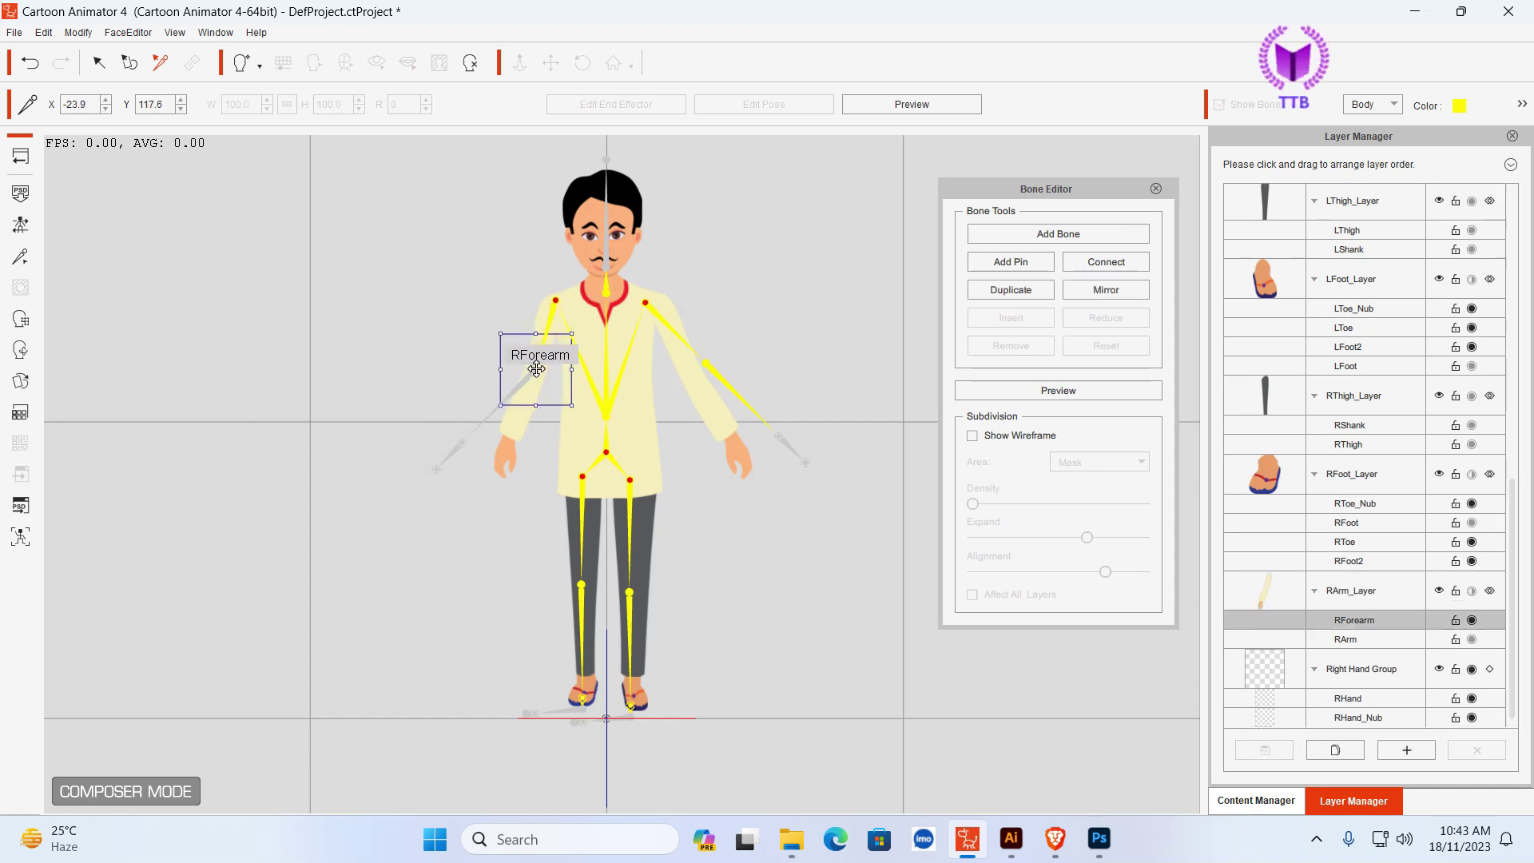
left_click(764, 297)
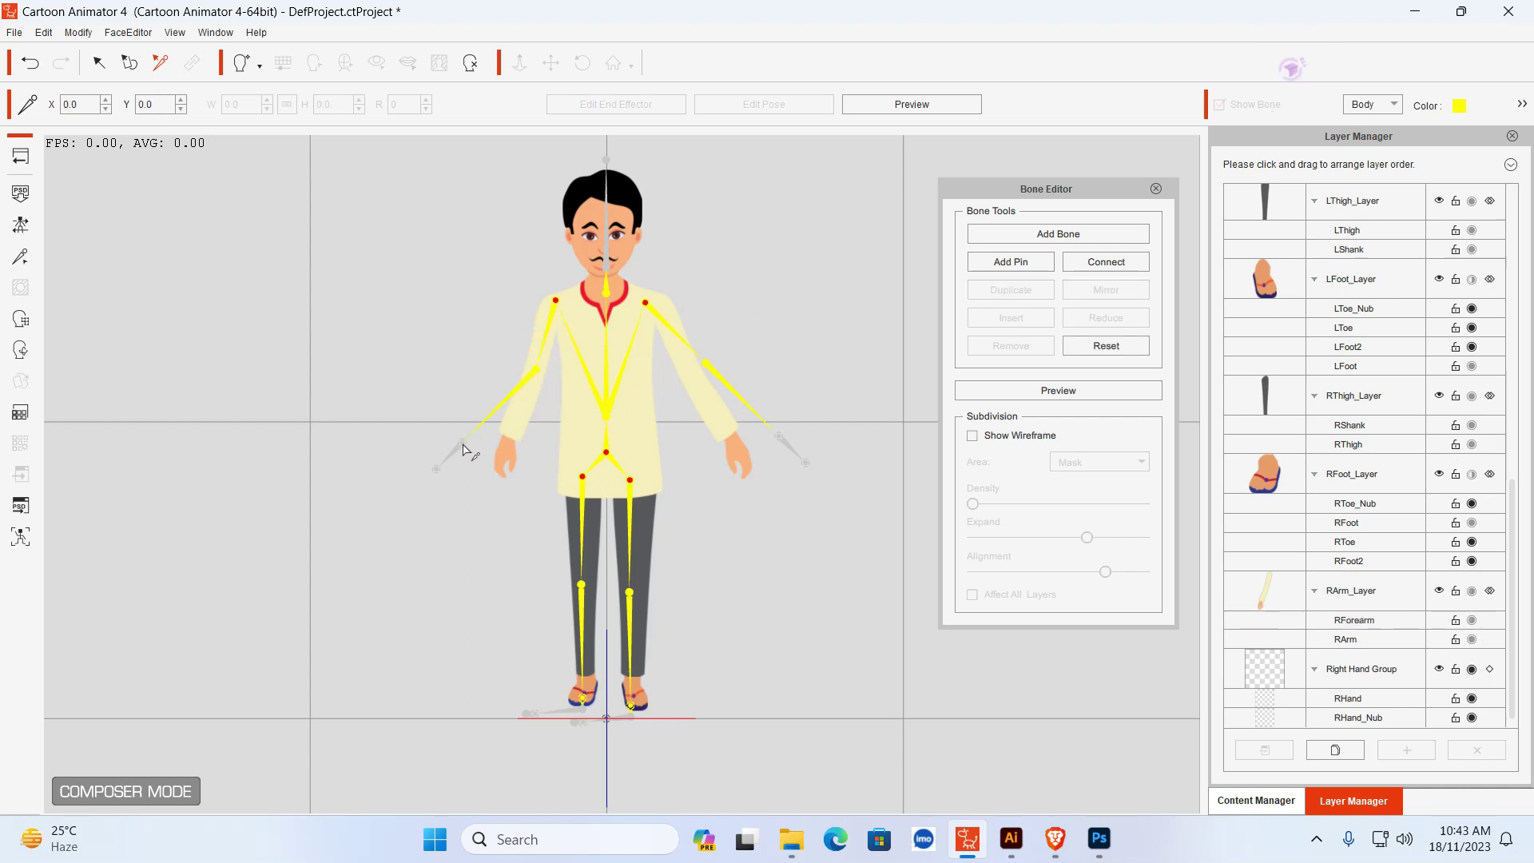
- Move the RHand bone to the right wrist at about X -32, Y 97 and rotate it to point down along the hand
left_click(477, 438)
left_click_drag(479, 439, 513, 427)
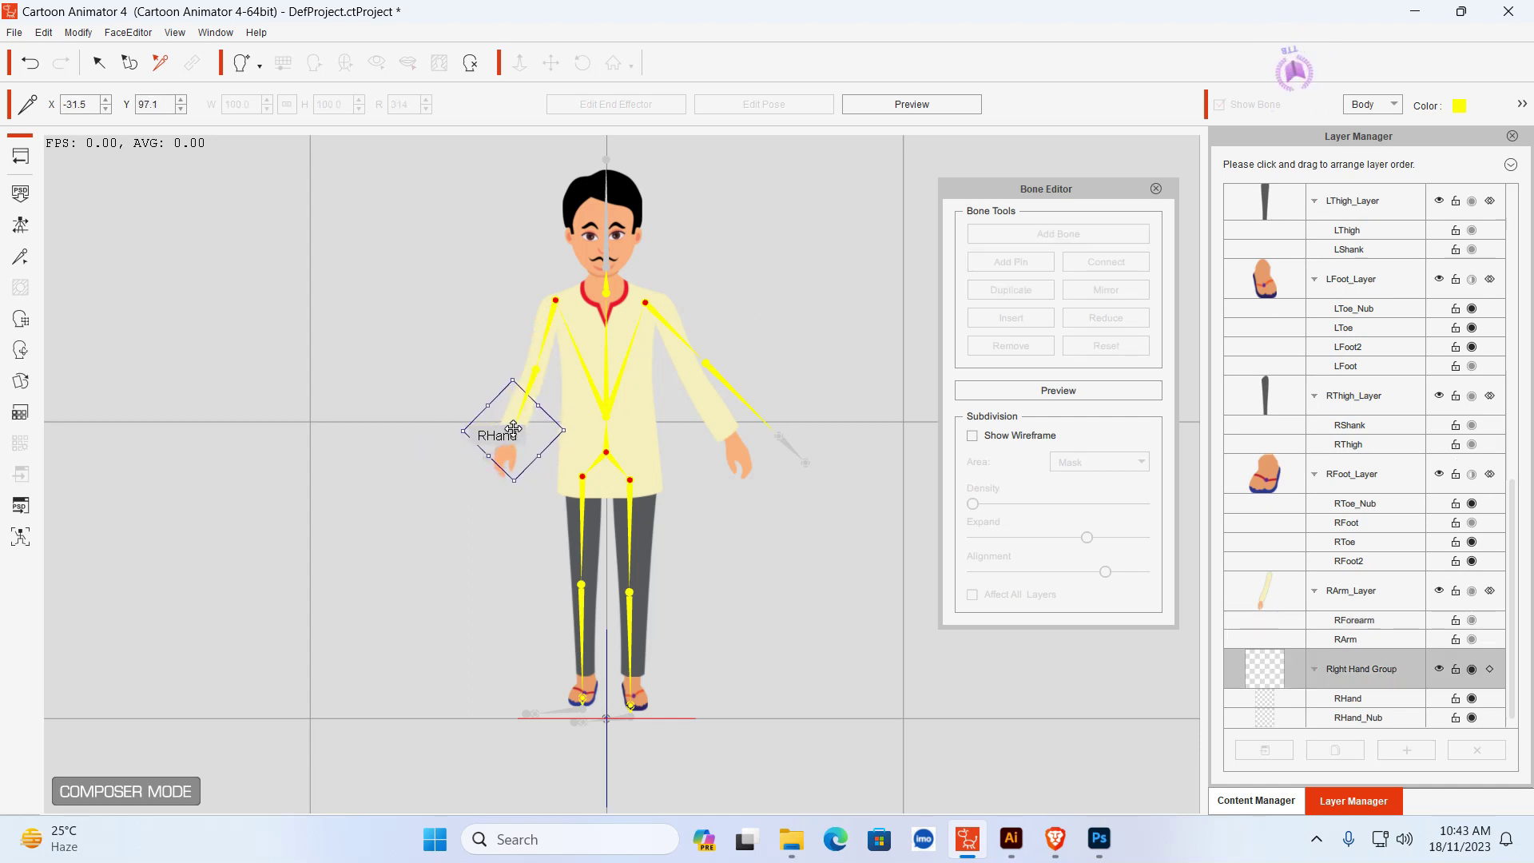
left_click(756, 536)
left_click(489, 459)
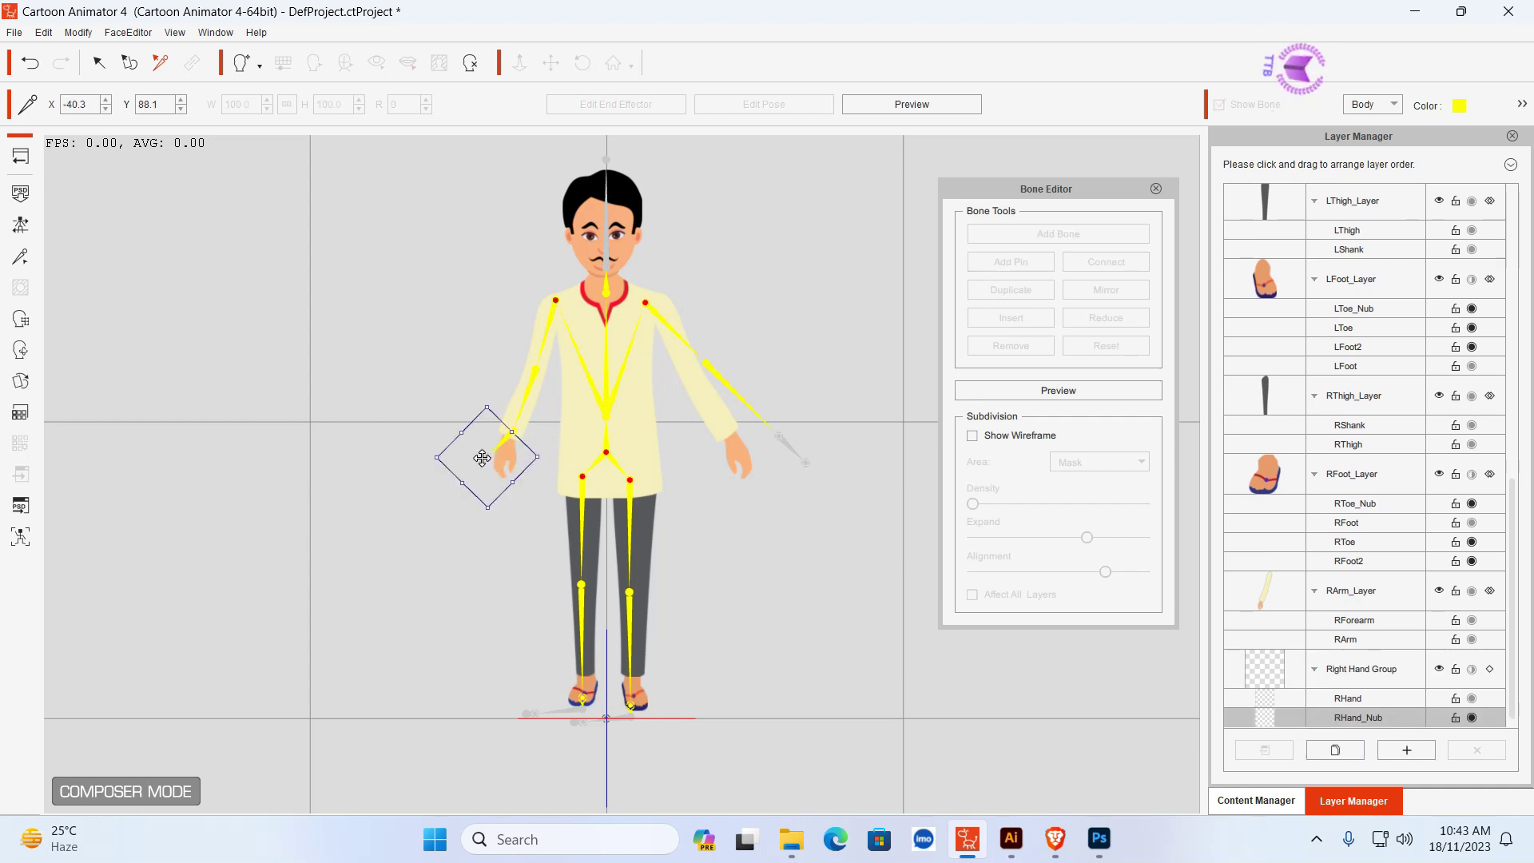
mouse_move(429, 455)
left_mouse_down()
mouse_move(438, 482)
mouse_move(447, 452)
left_mouse_up()
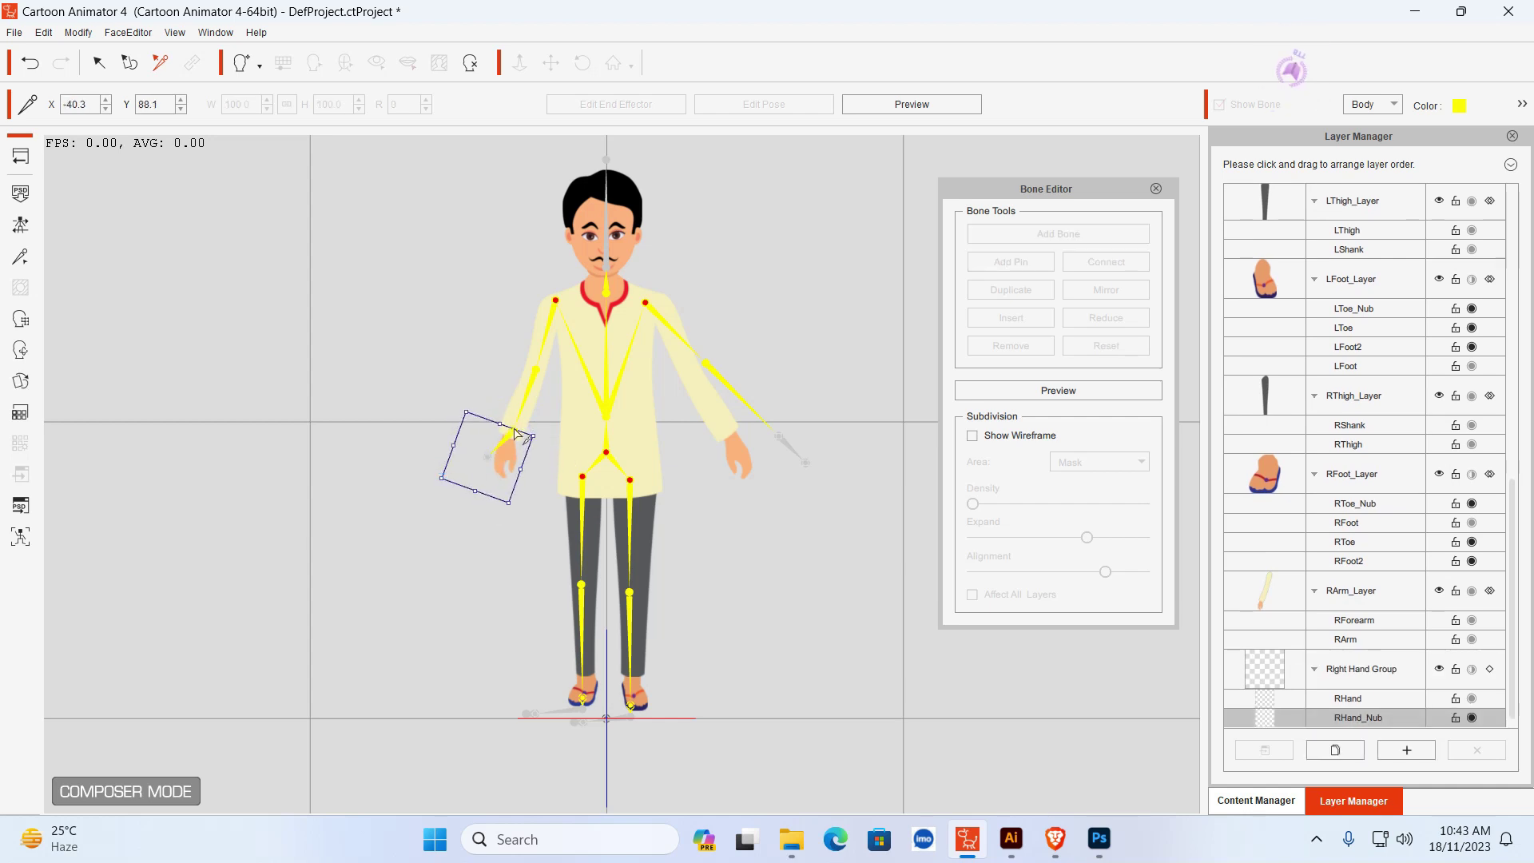
left_click(537, 519)
left_click(512, 440)
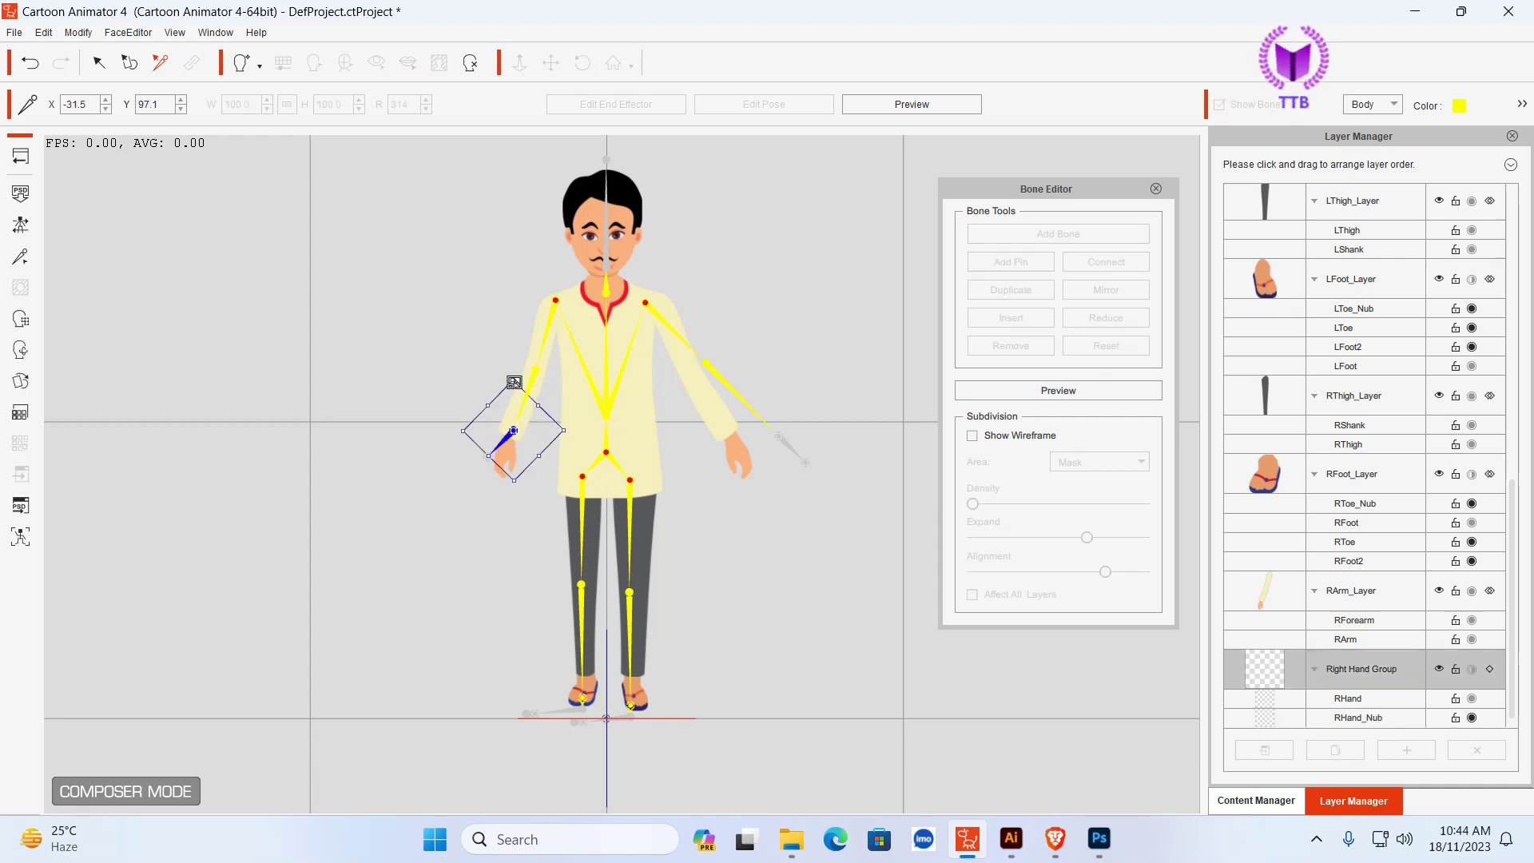
left_click_drag(519, 369, 491, 377)
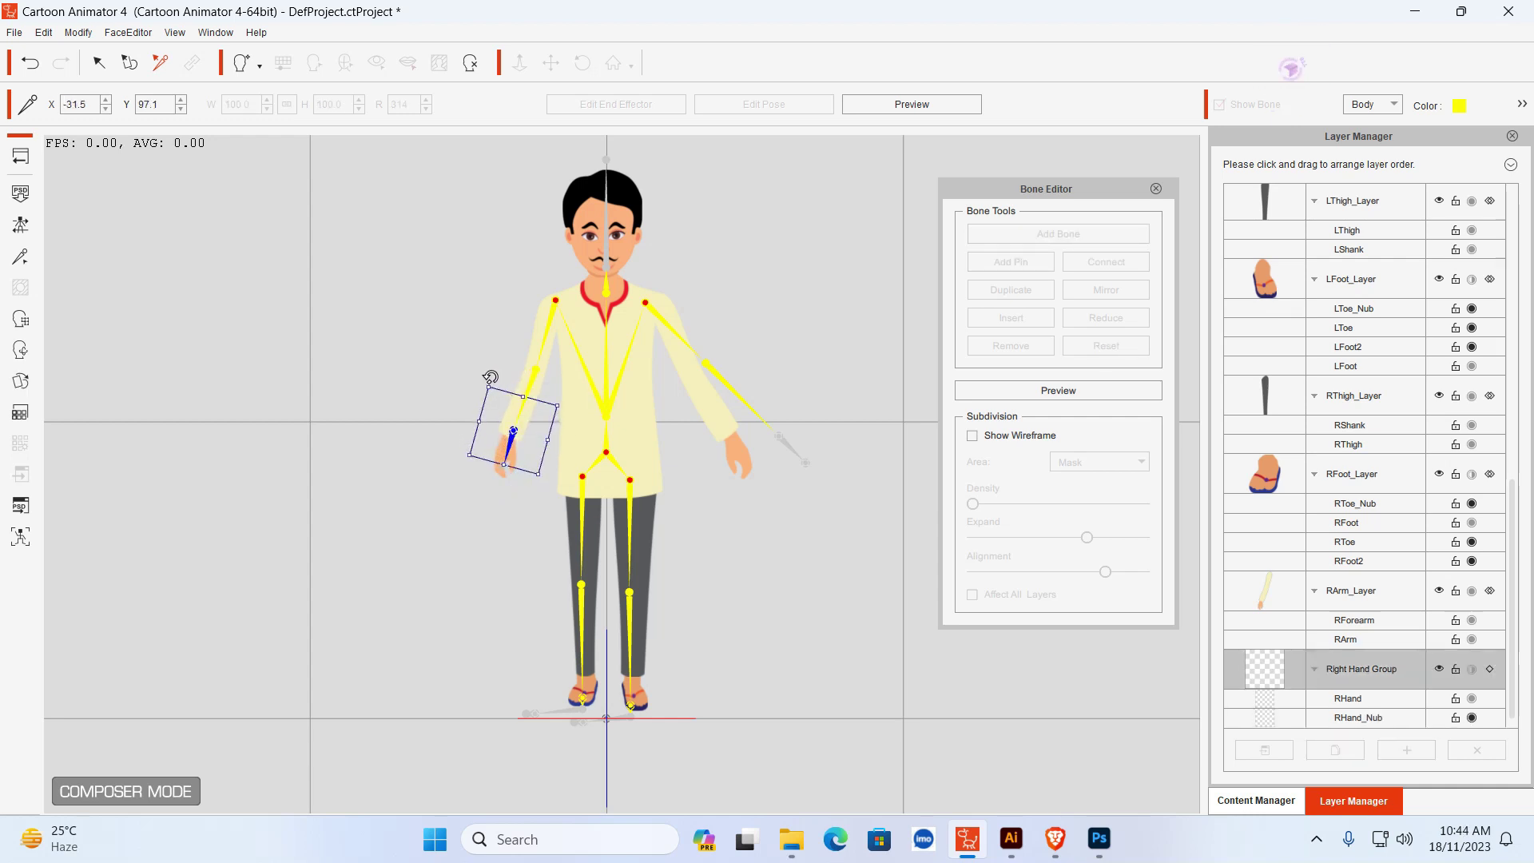
left_click(785, 432)
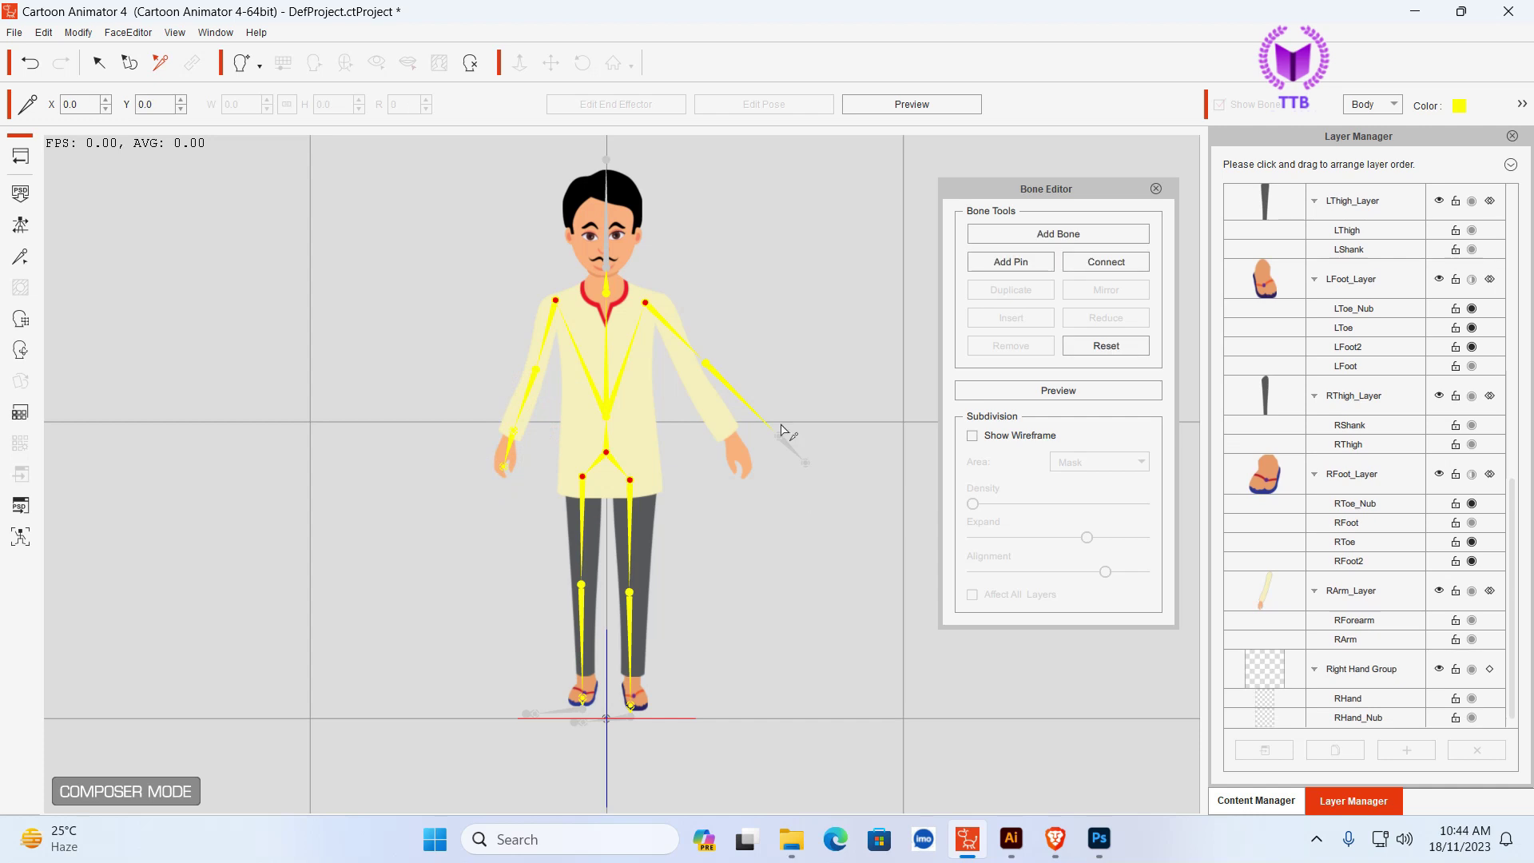
- Move the LArm bone to the left shoulder at about X 18, Y 141 and the LForearm bone to the elbow at about X 28, Y 118
left_click(651, 307)
left_click_drag(652, 308, 654, 299)
left_click(791, 328)
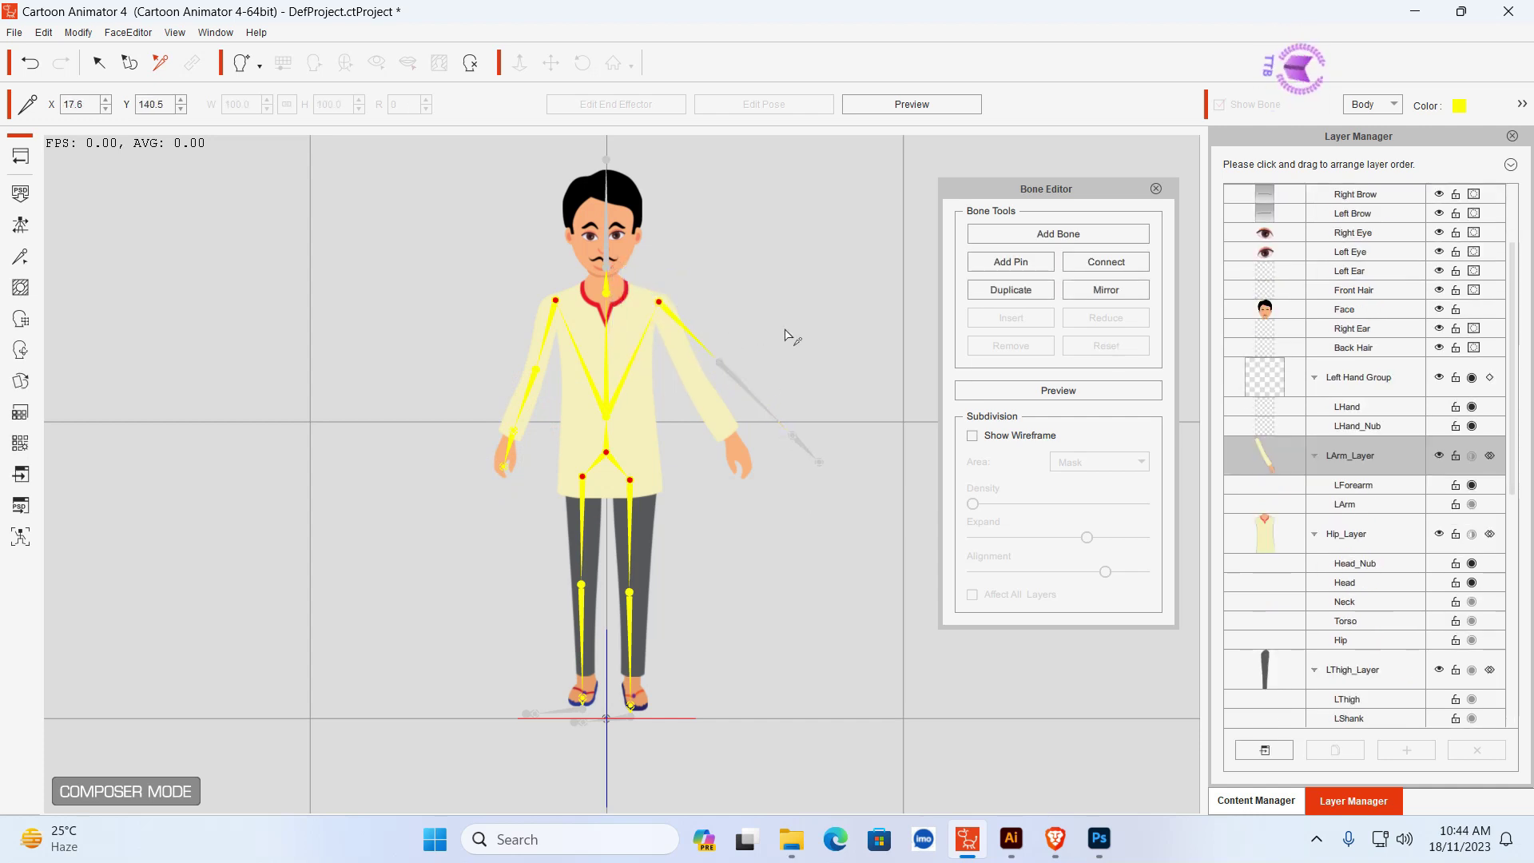
left_click(722, 370)
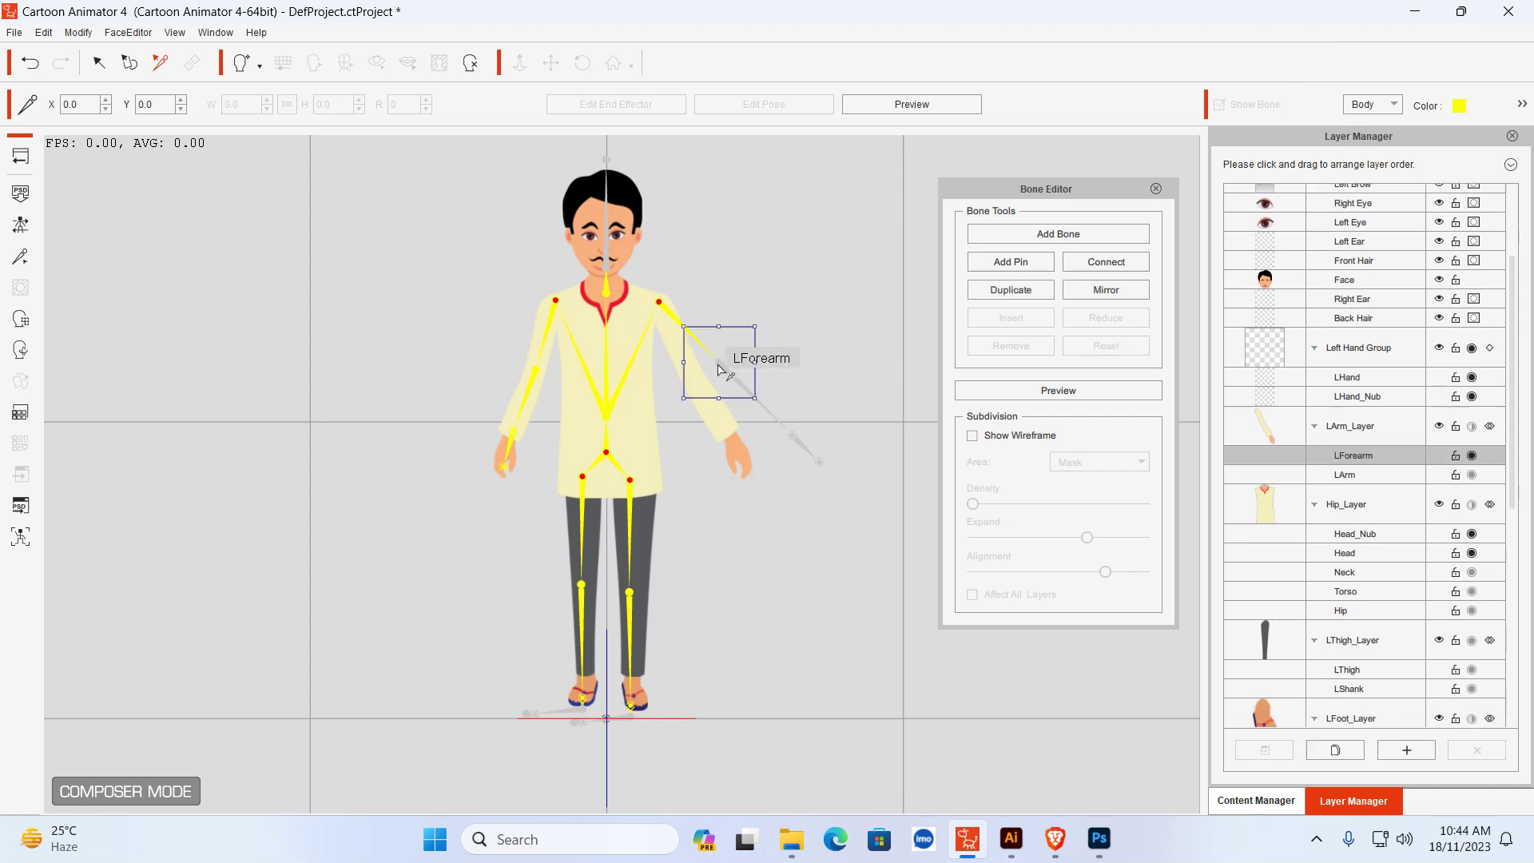
left_click_drag(721, 364, 693, 370)
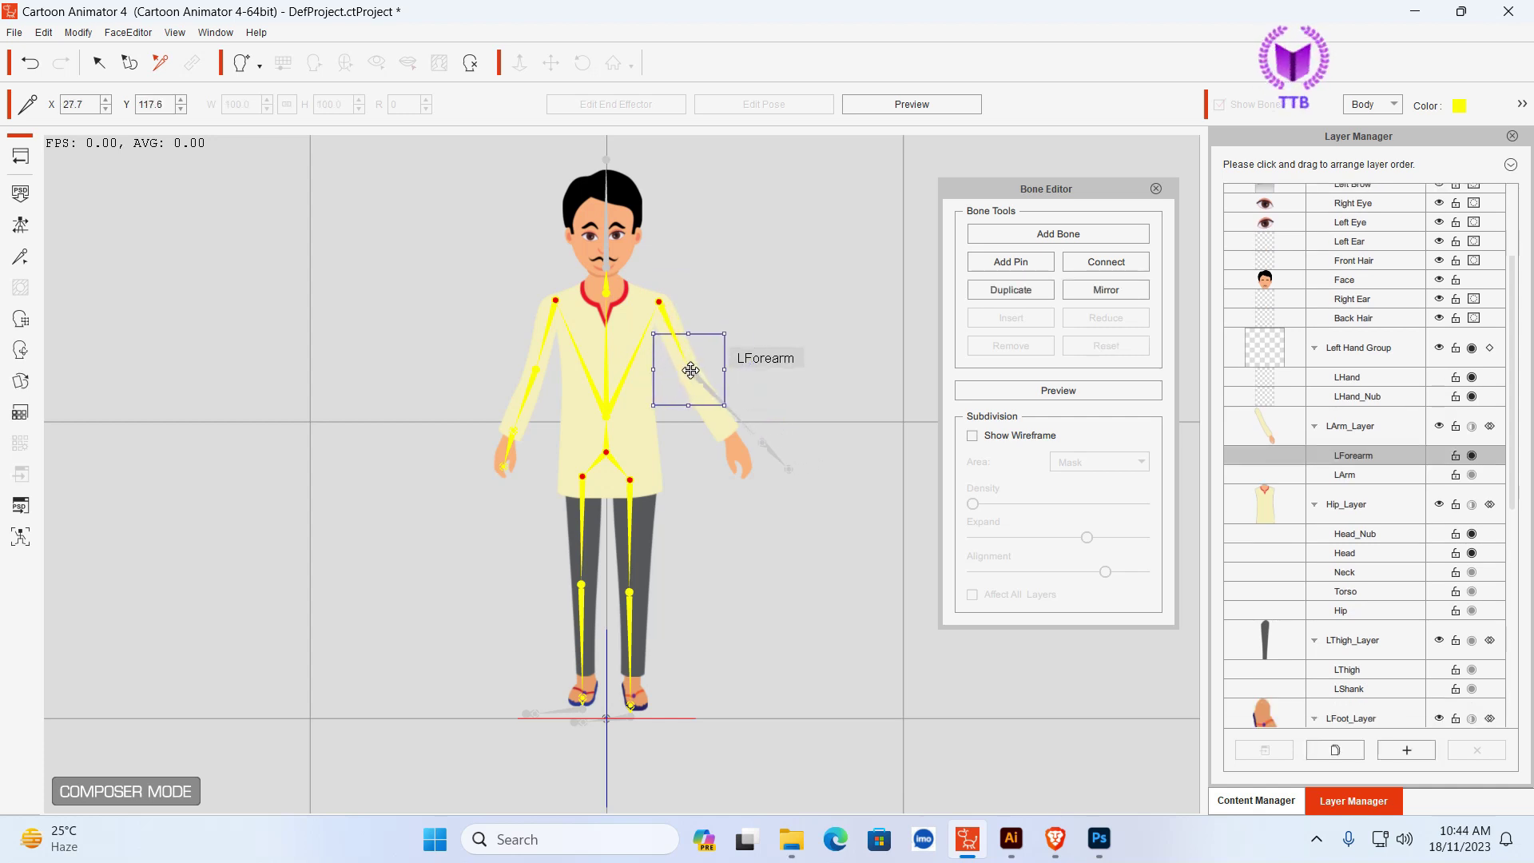
left_click(832, 339)
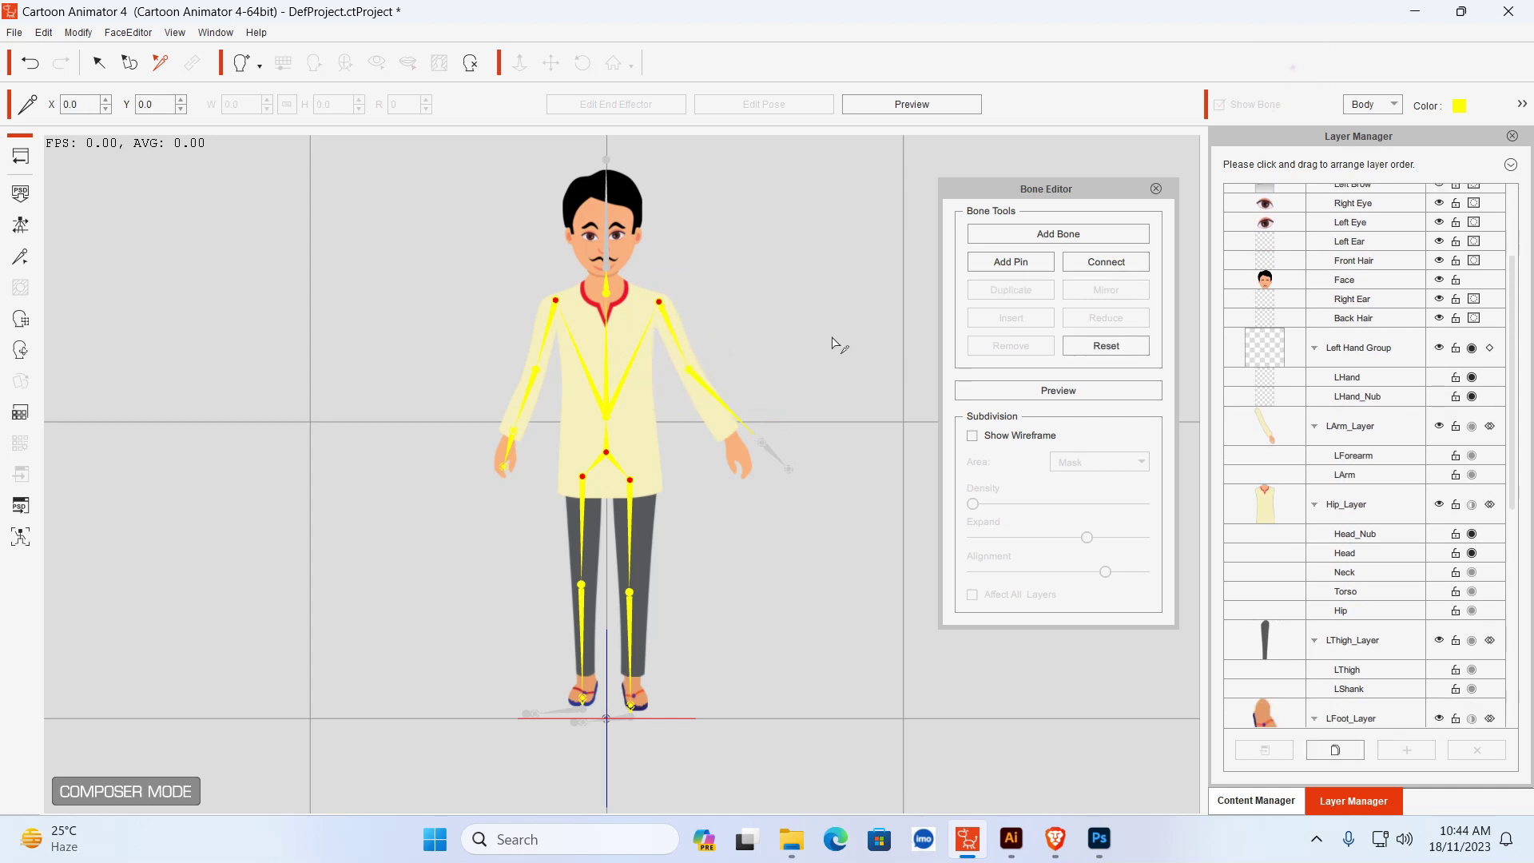
- Move the LHand bone to the left wrist at about X 41, Y 96 and LHand_Nub to the fingers at about X 48, Y 83
left_click(764, 444)
left_click_drag(743, 442, 732, 434)
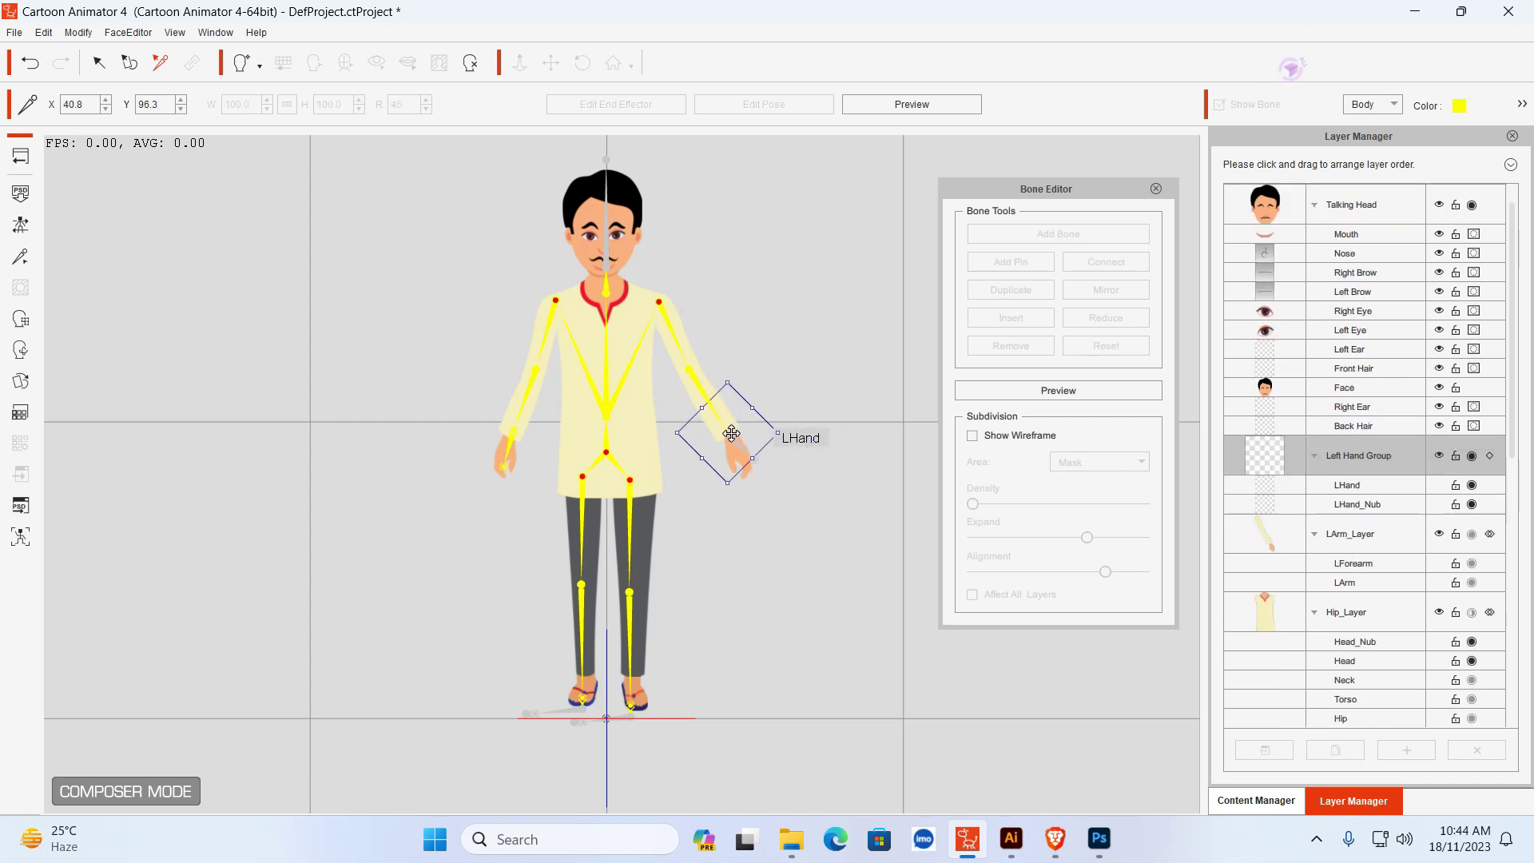
left_click(772, 479)
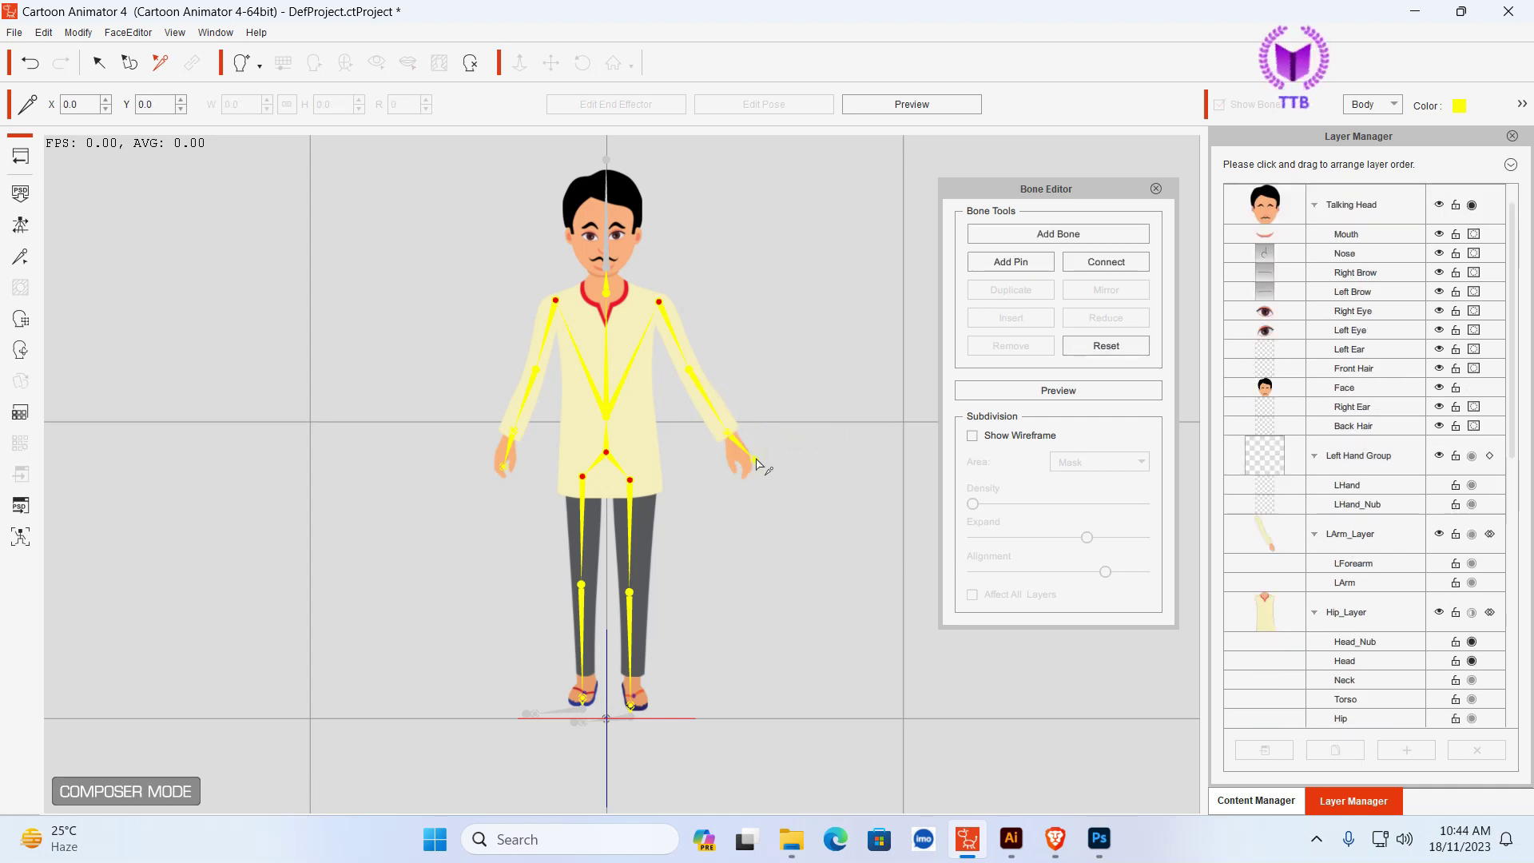
left_click(756, 461)
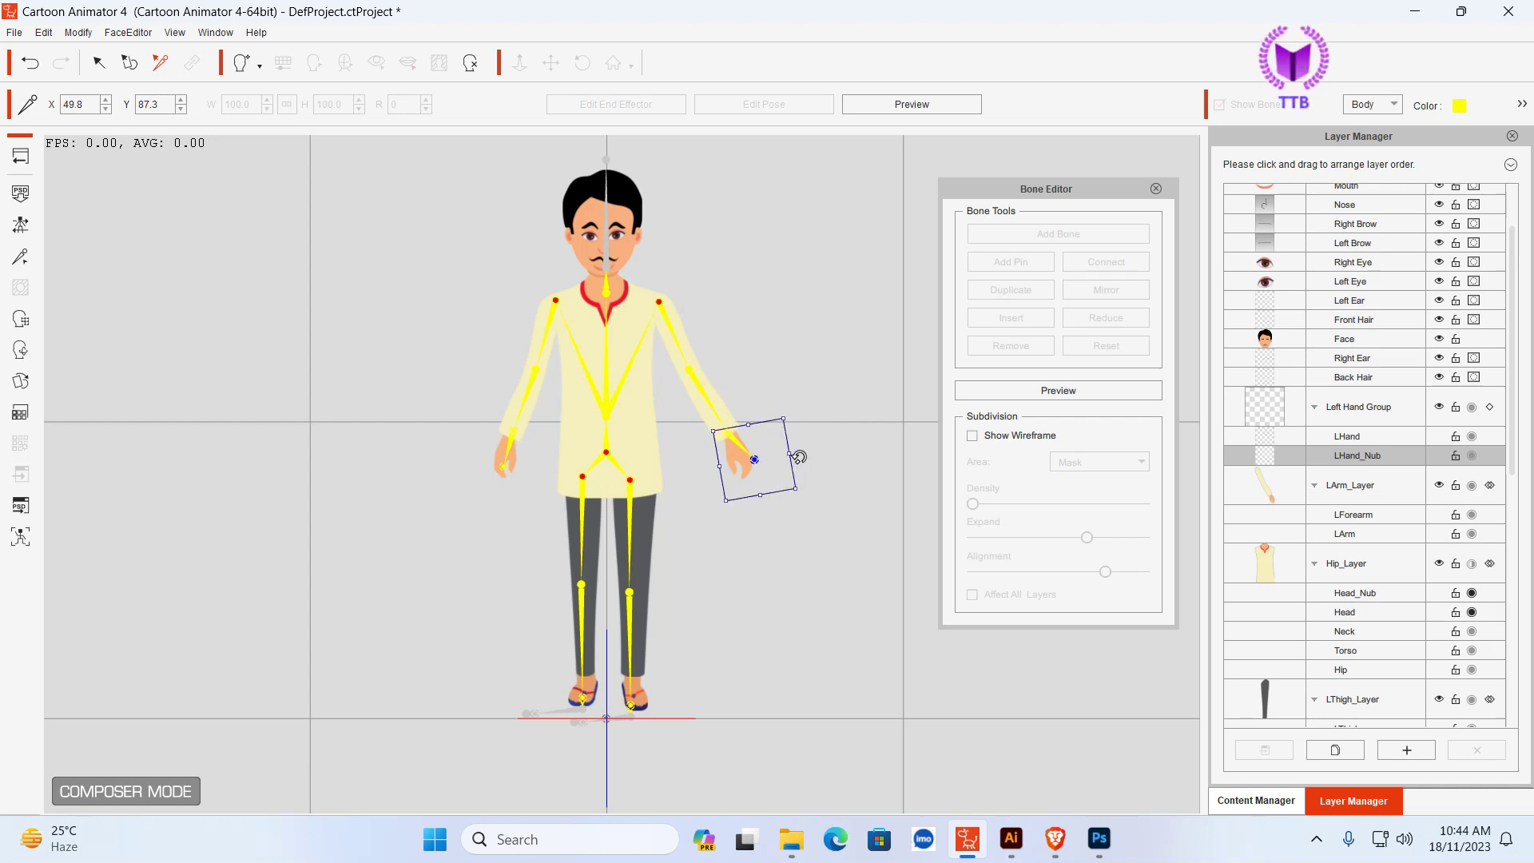
left_click(763, 468)
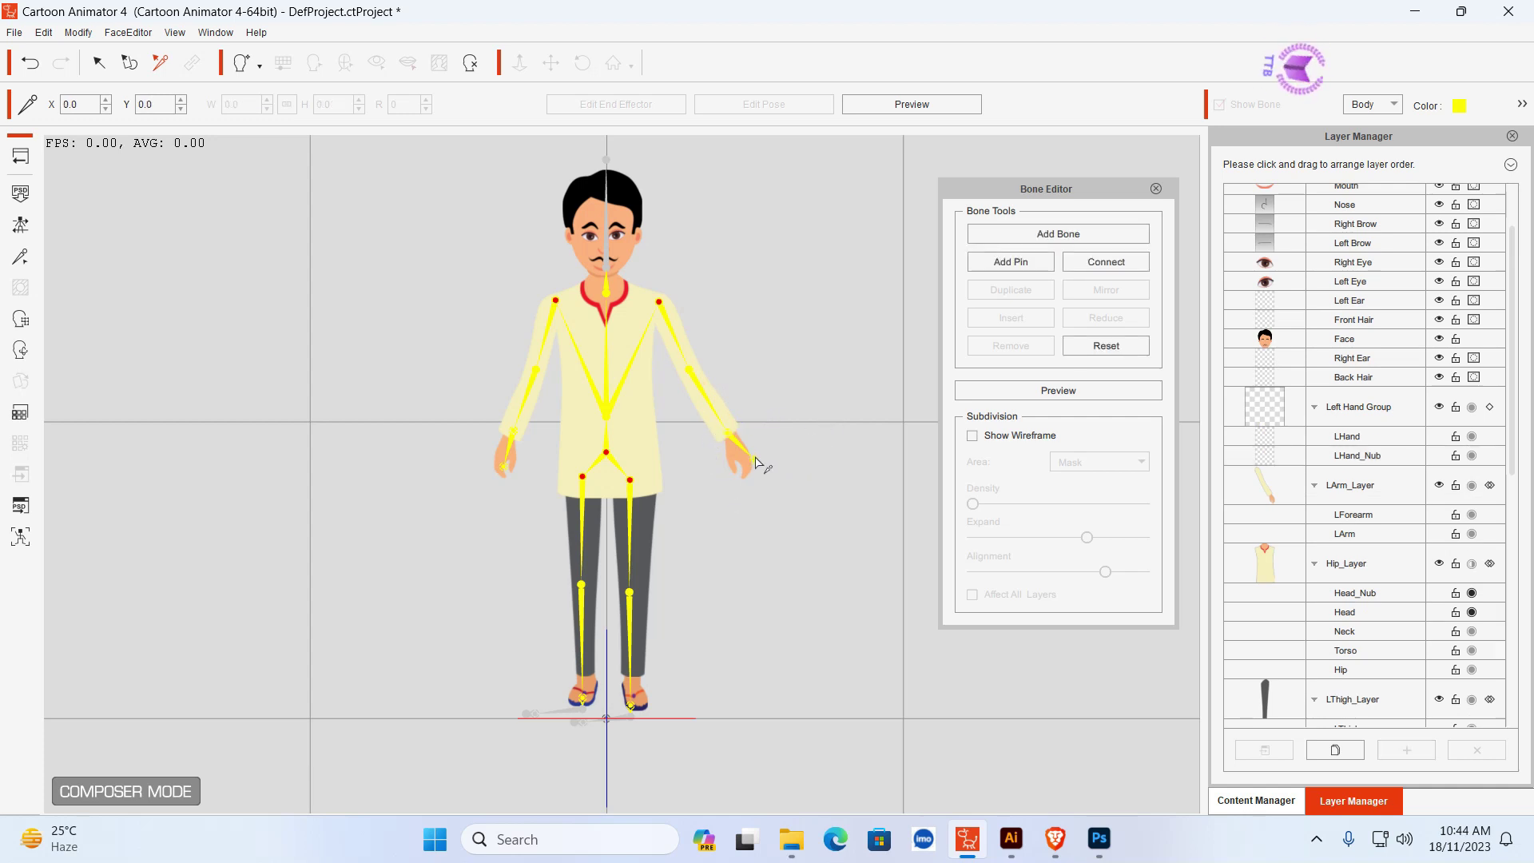
left_click(755, 462)
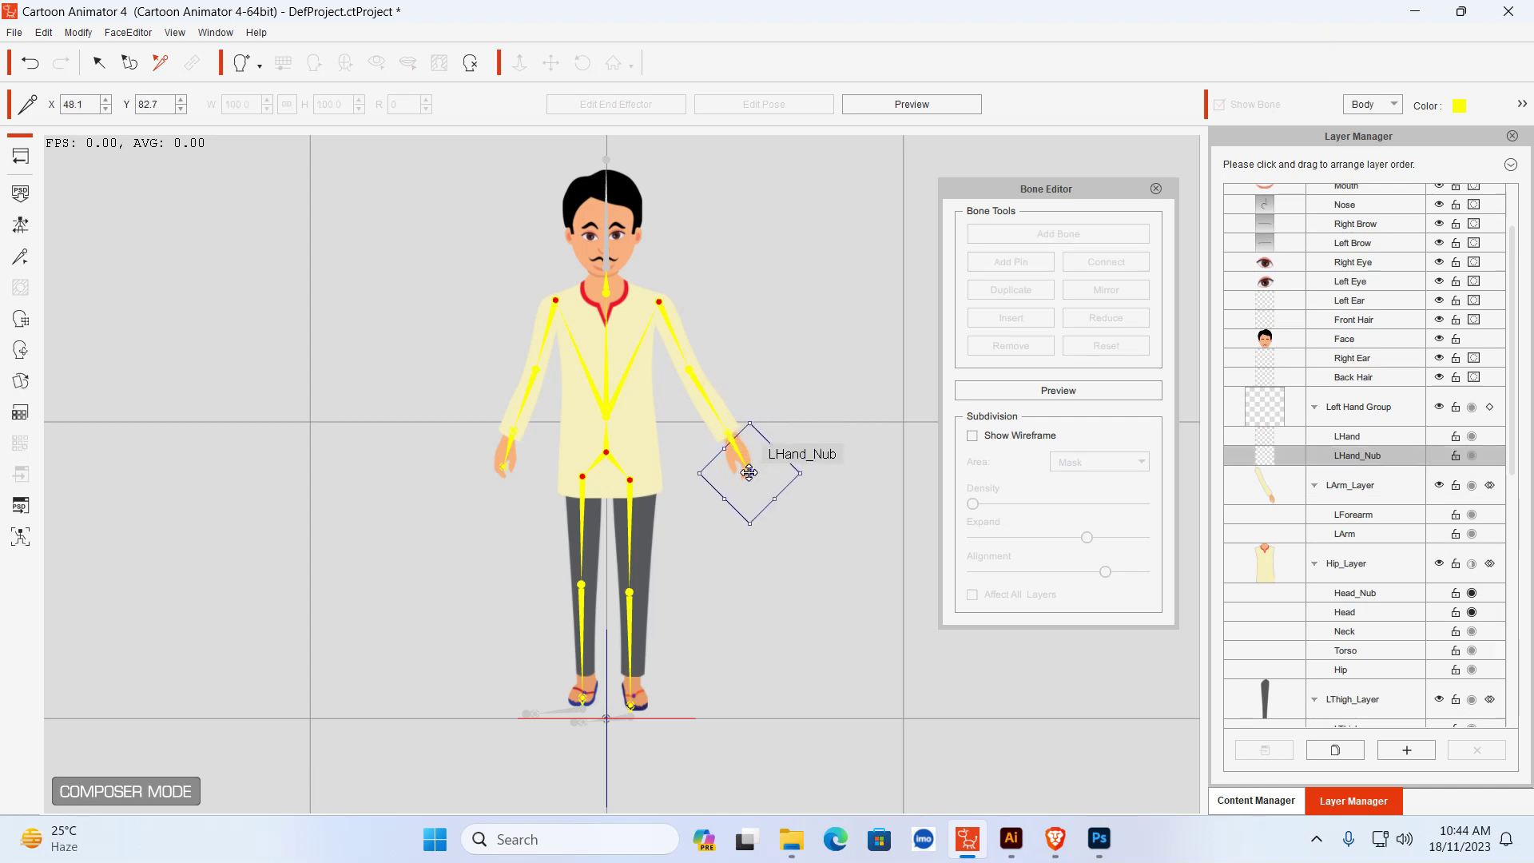
left_click(786, 549)
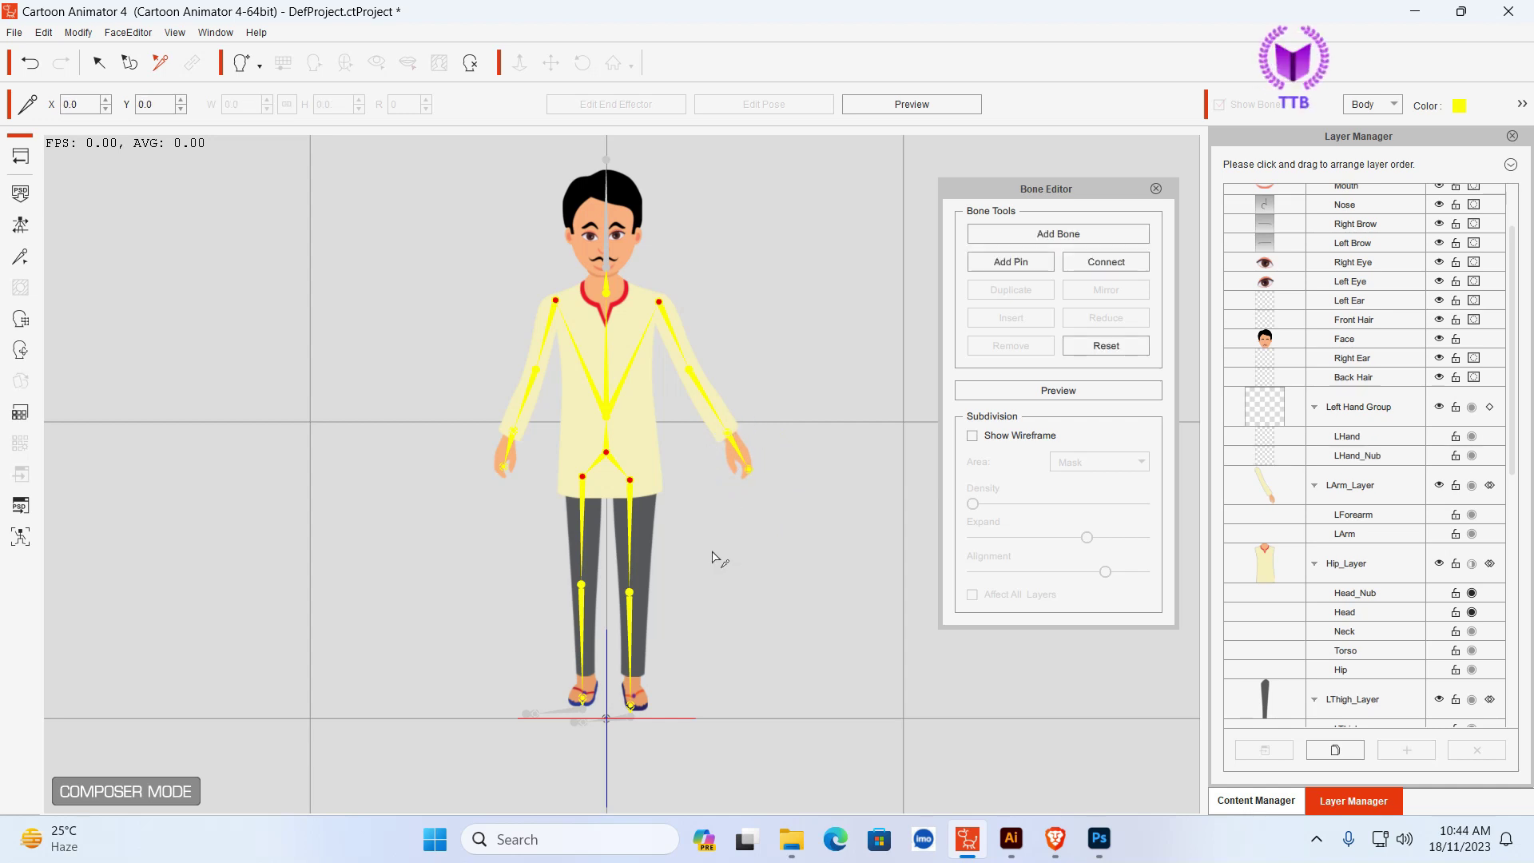
- Move the RThigh bone to about X -8, Y 79 and the LThigh bone to about X 11, Y 80 at the tops of the legs
left_click(582, 480)
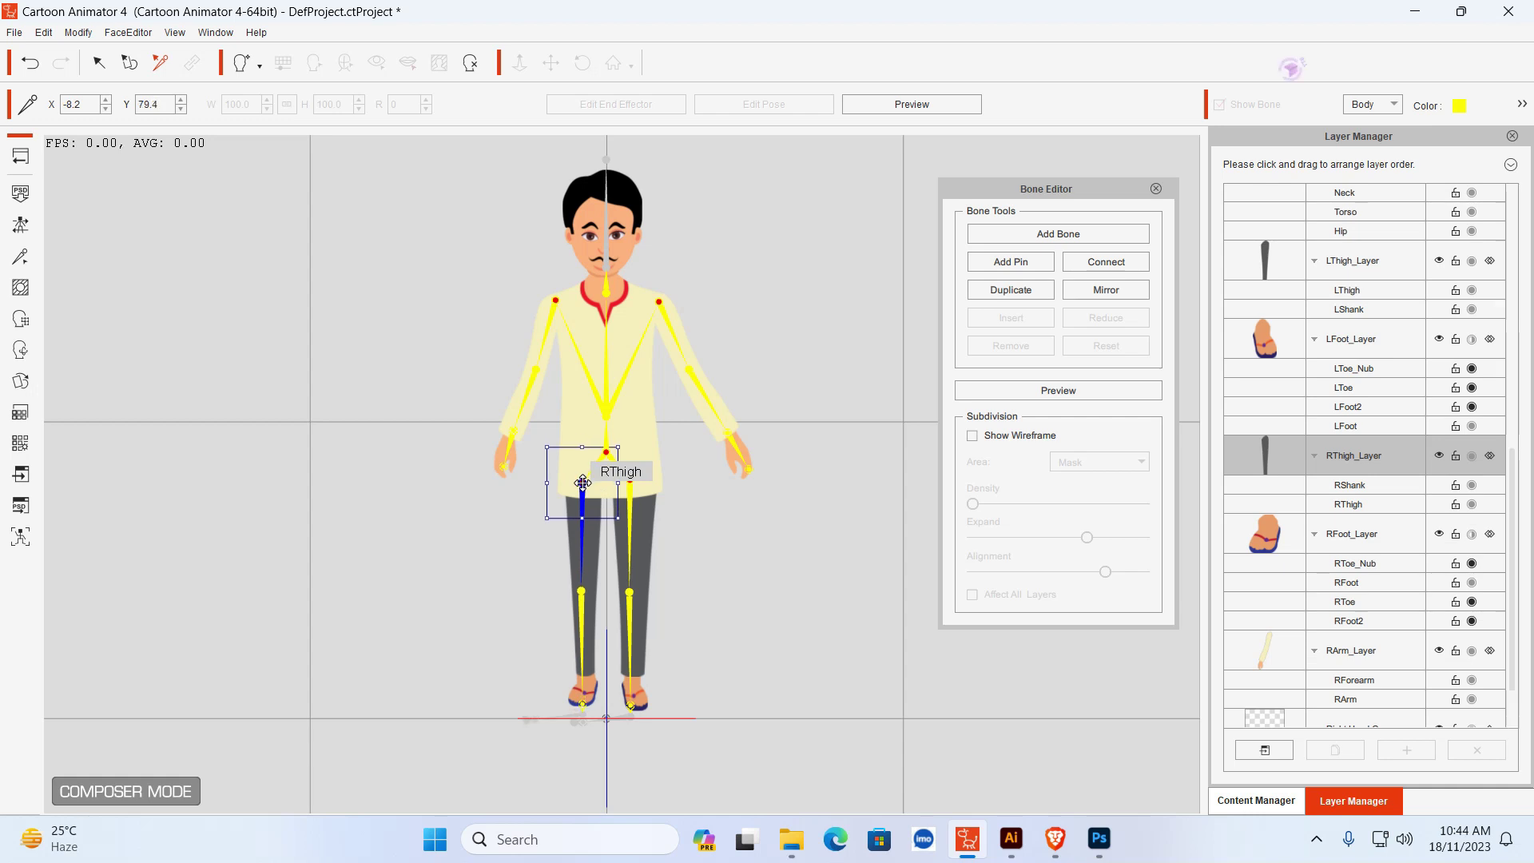
left_click(692, 537)
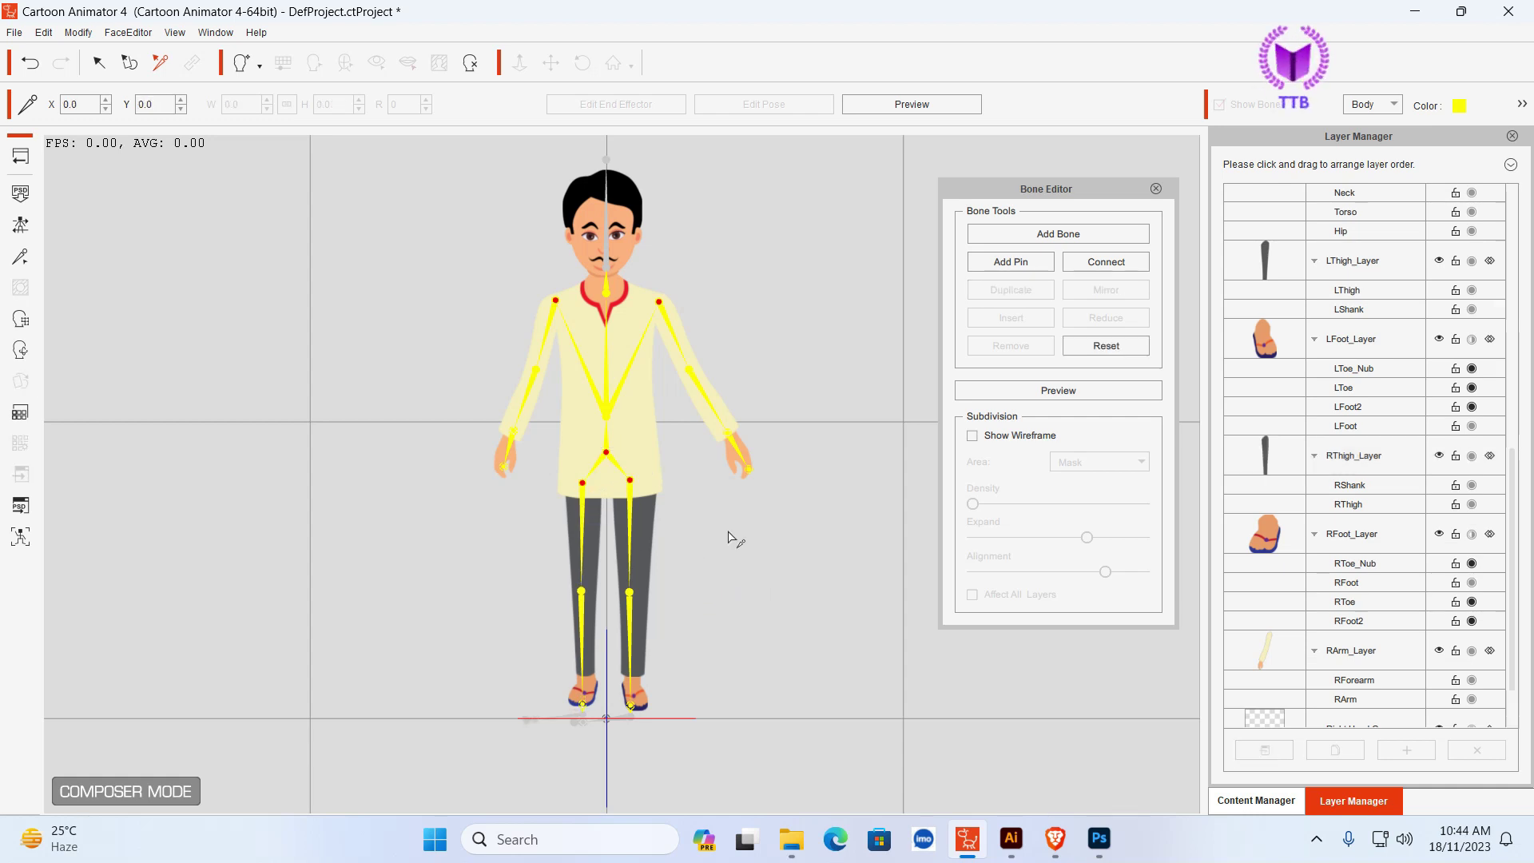
left_click(634, 480)
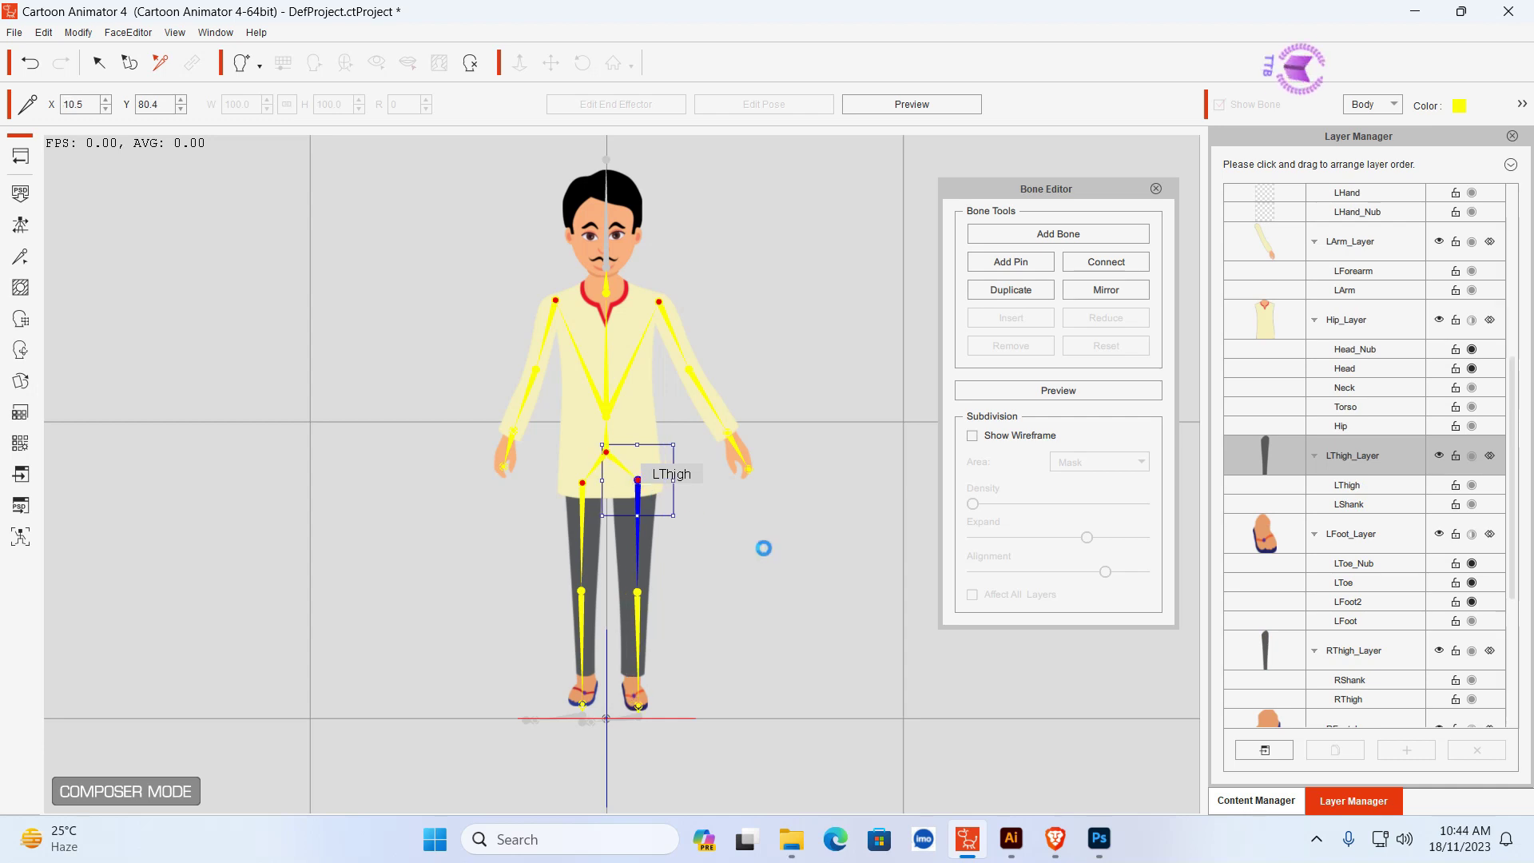
left_click(675, 602)
- Move the LShank bone to the left knee at about X 11, Y 48 and the RShank bone to the right knee at about X -8, Y 47
left_click(637, 596)
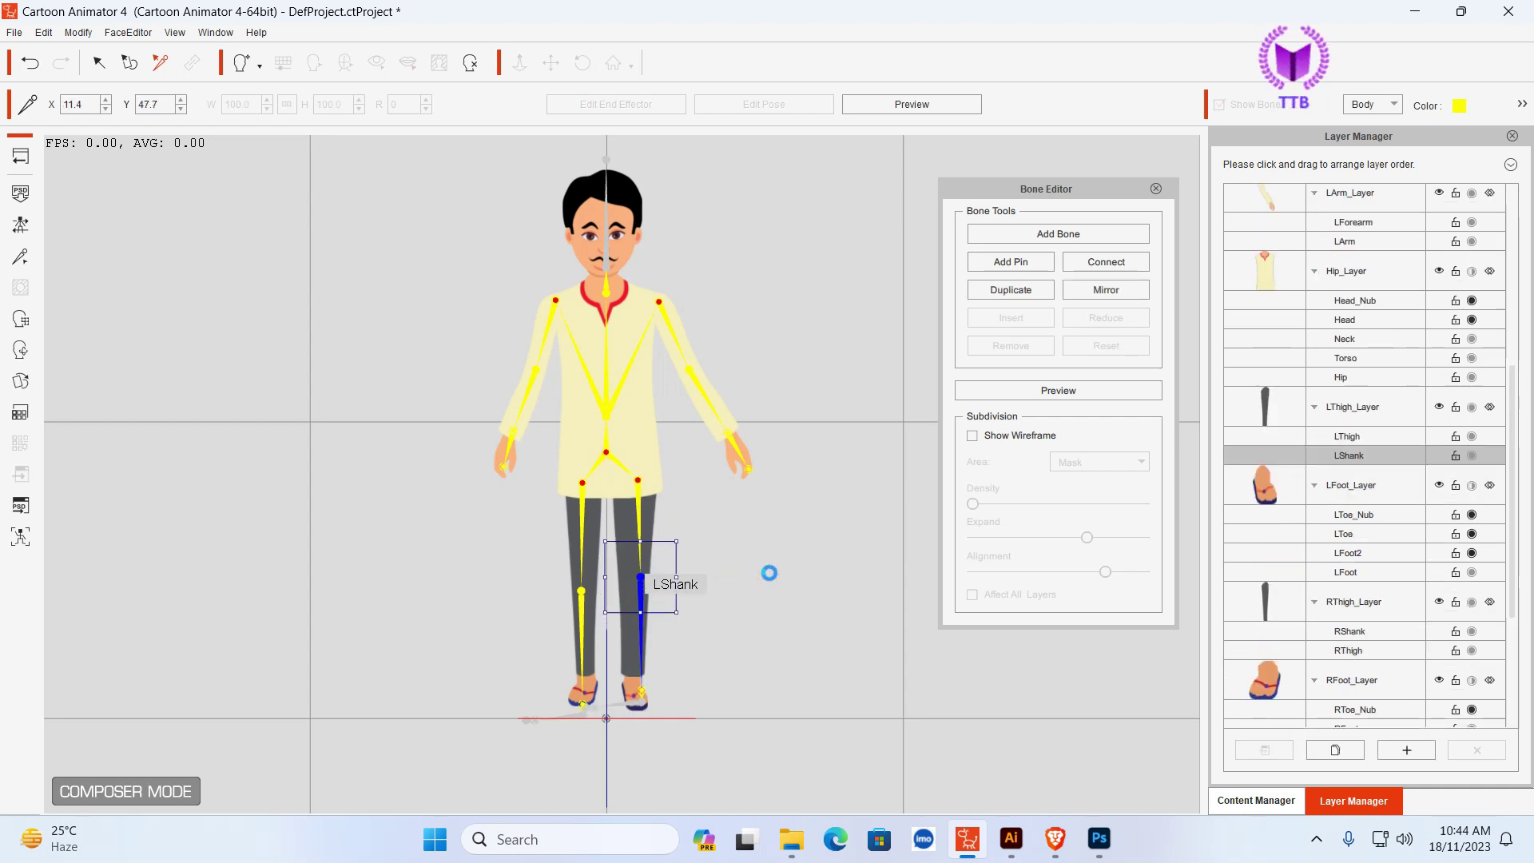
left_click(583, 595)
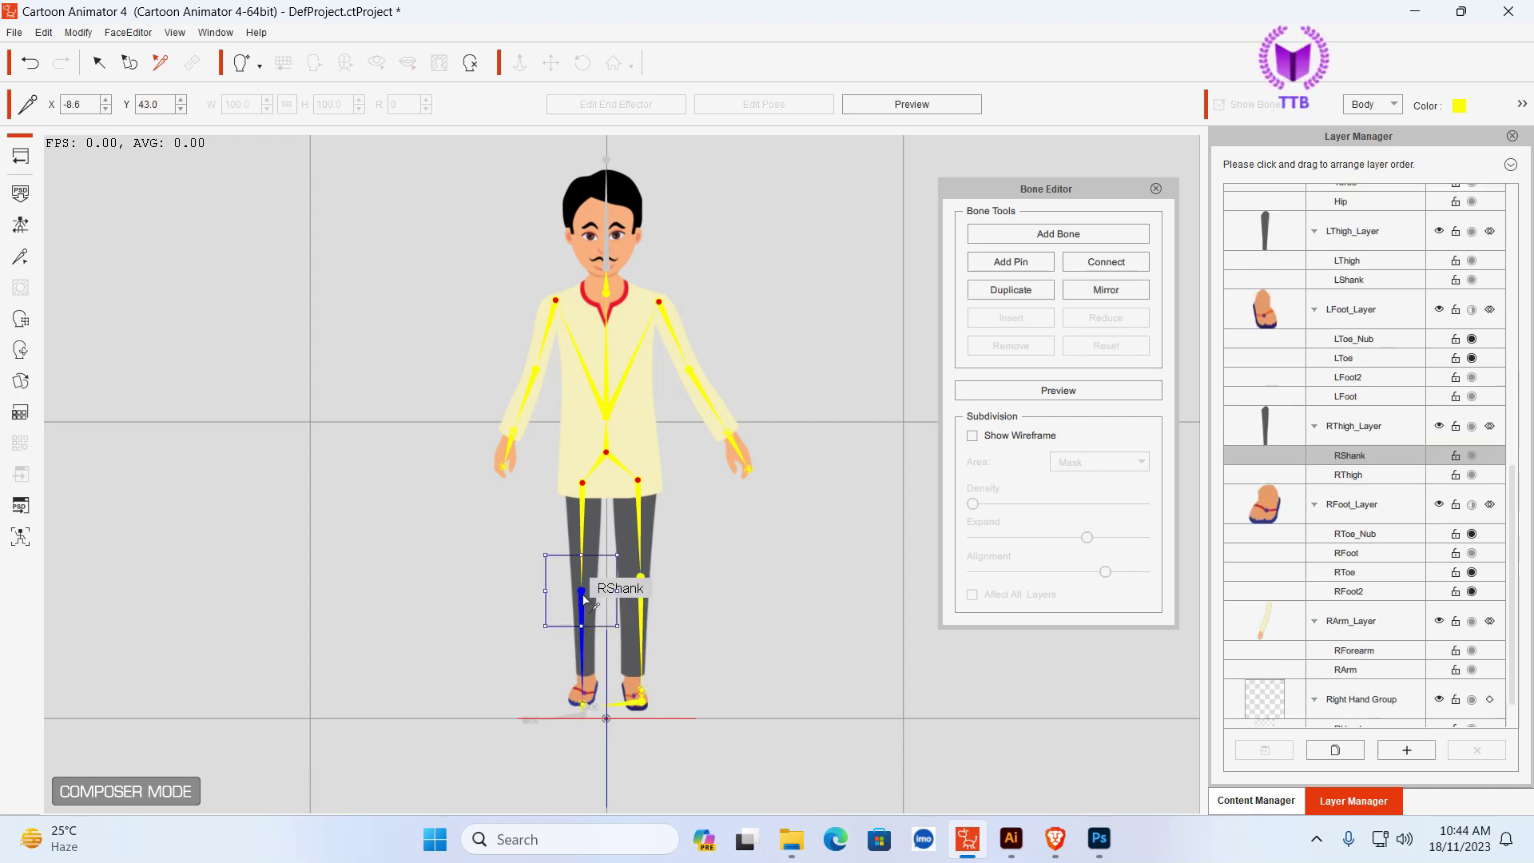
left_click_drag(582, 590, 582, 579)
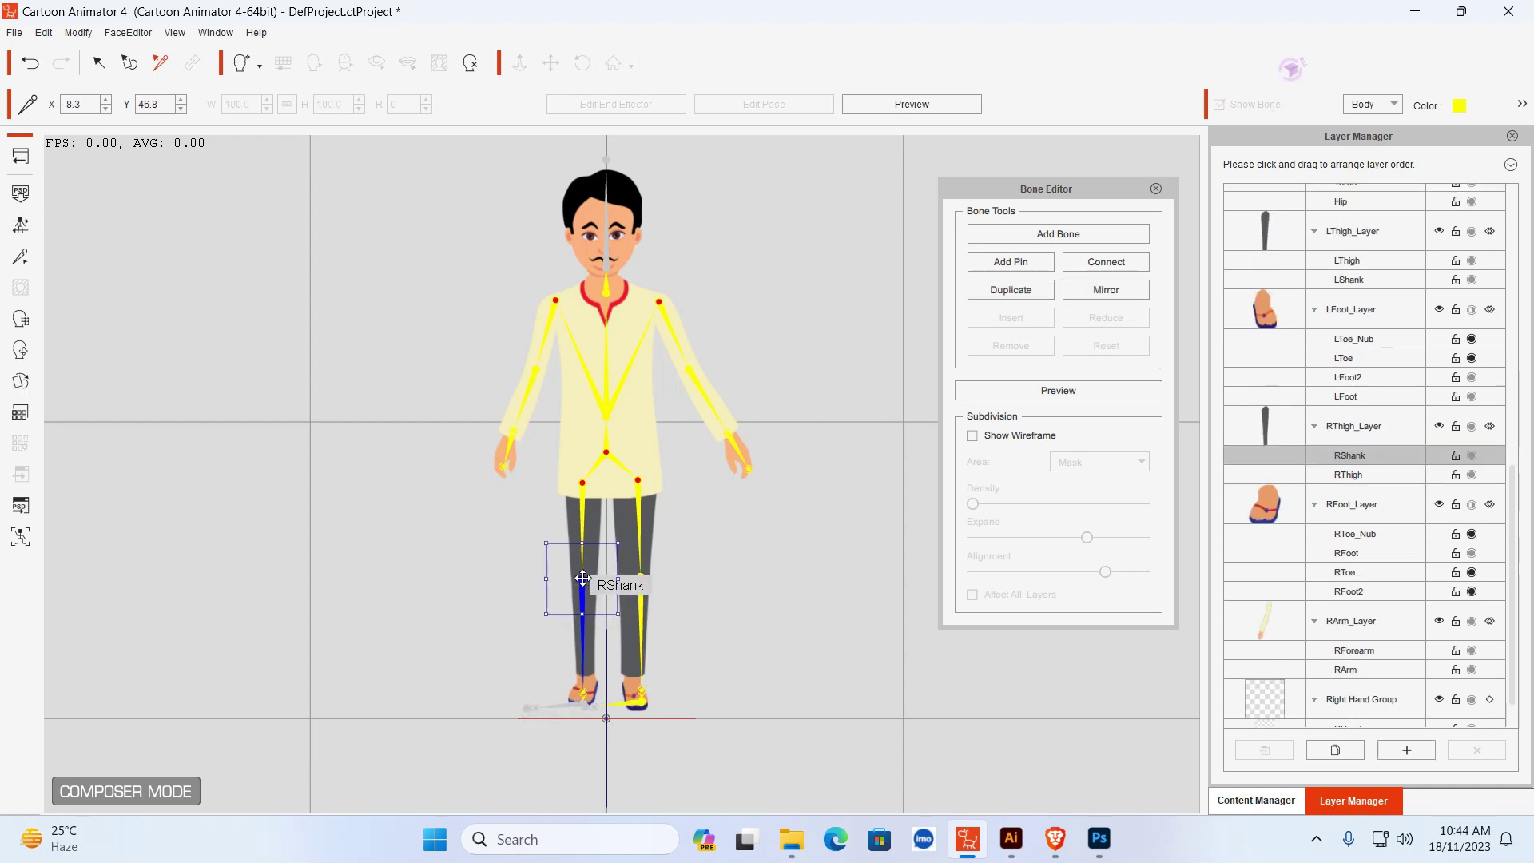
left_click(817, 655)
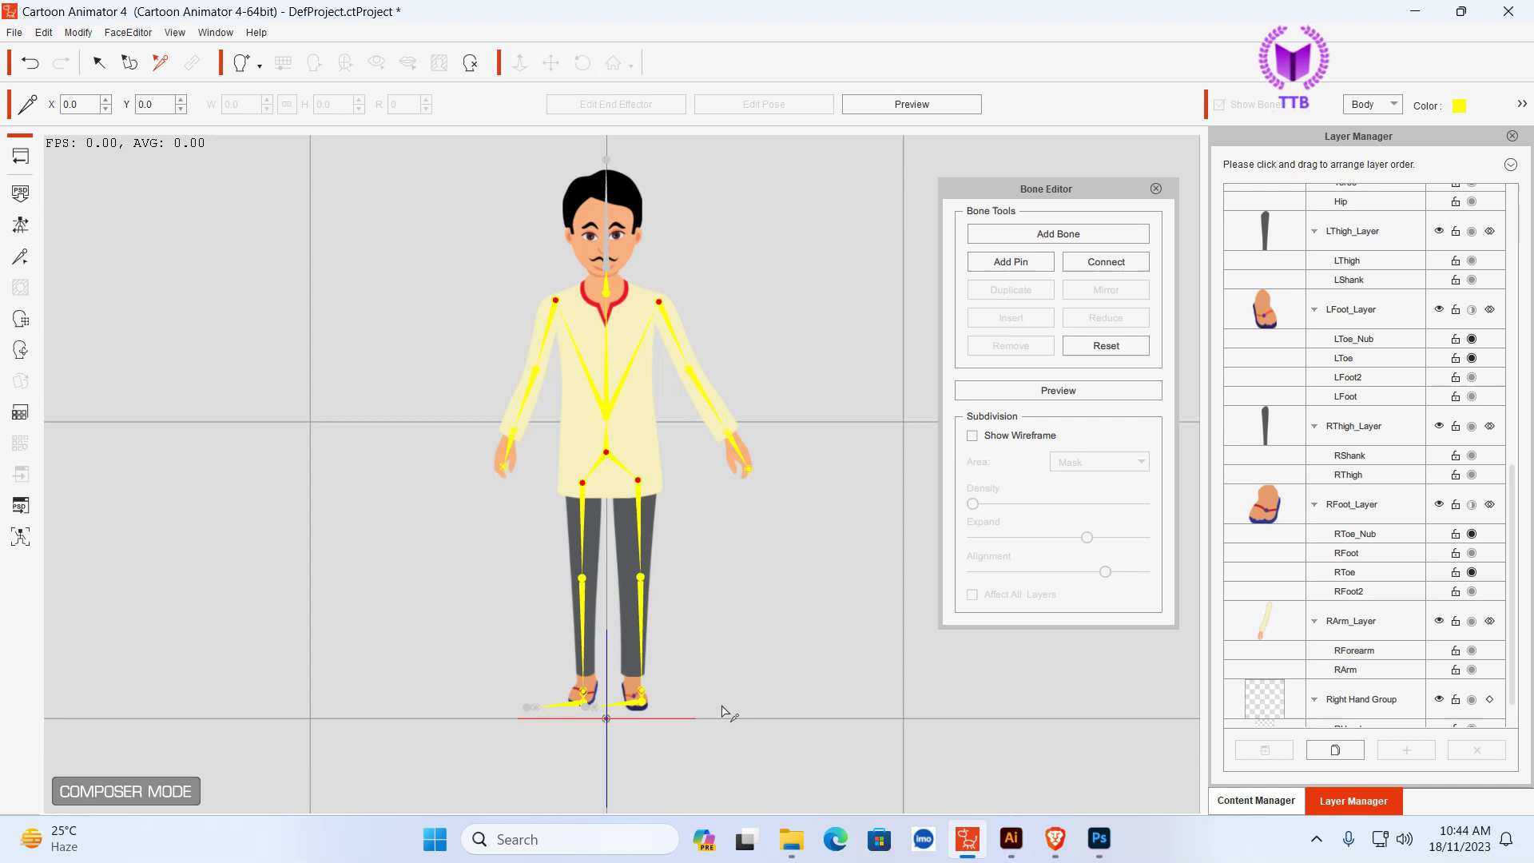
- Move the LFoot bone up to the left ankle, just below the trouser hem
left_click(649, 693)
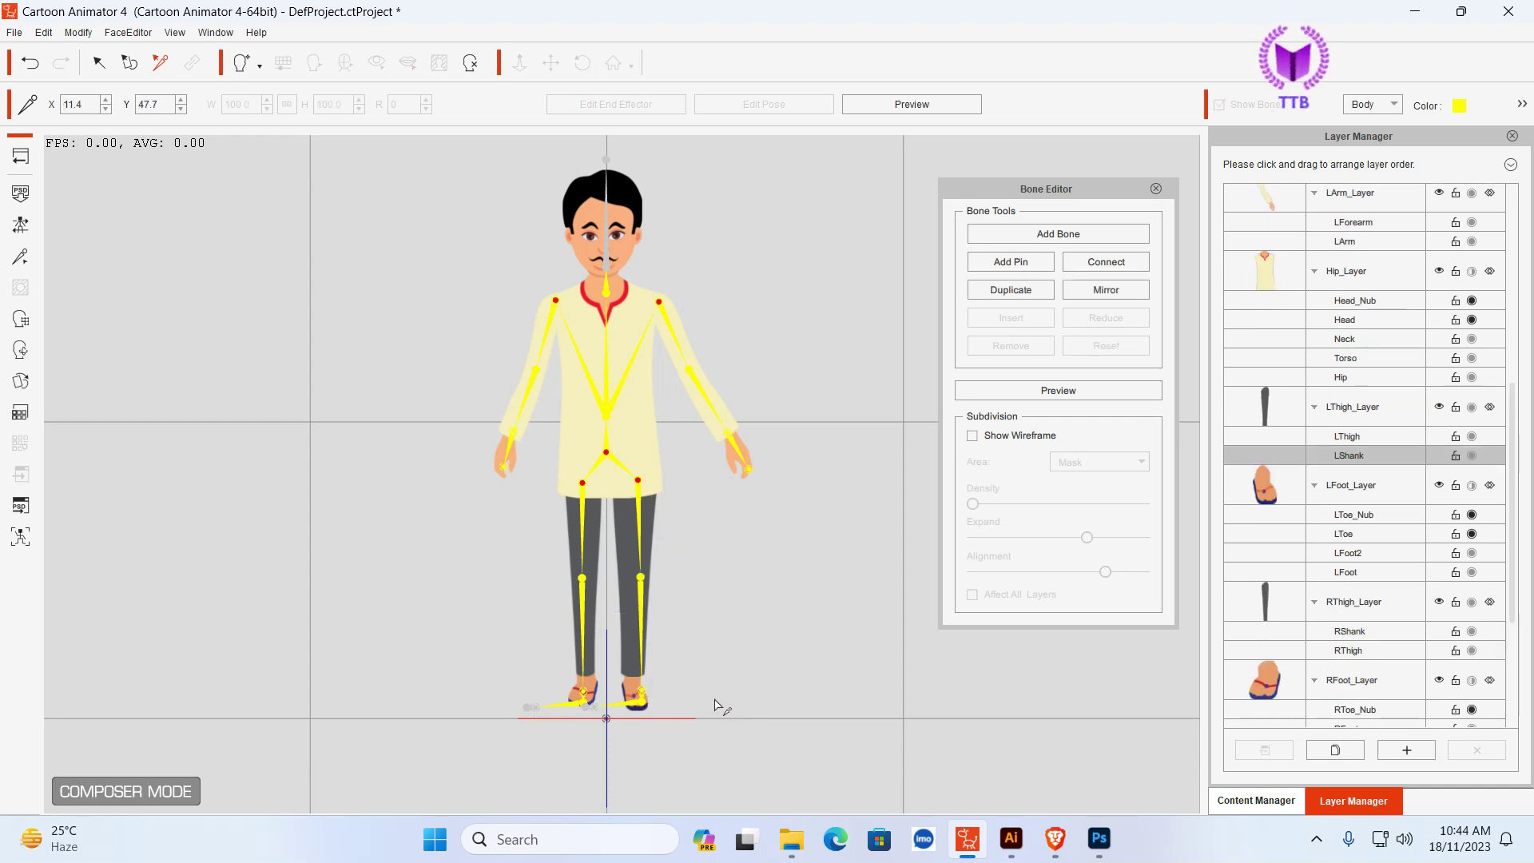
left_click(642, 693)
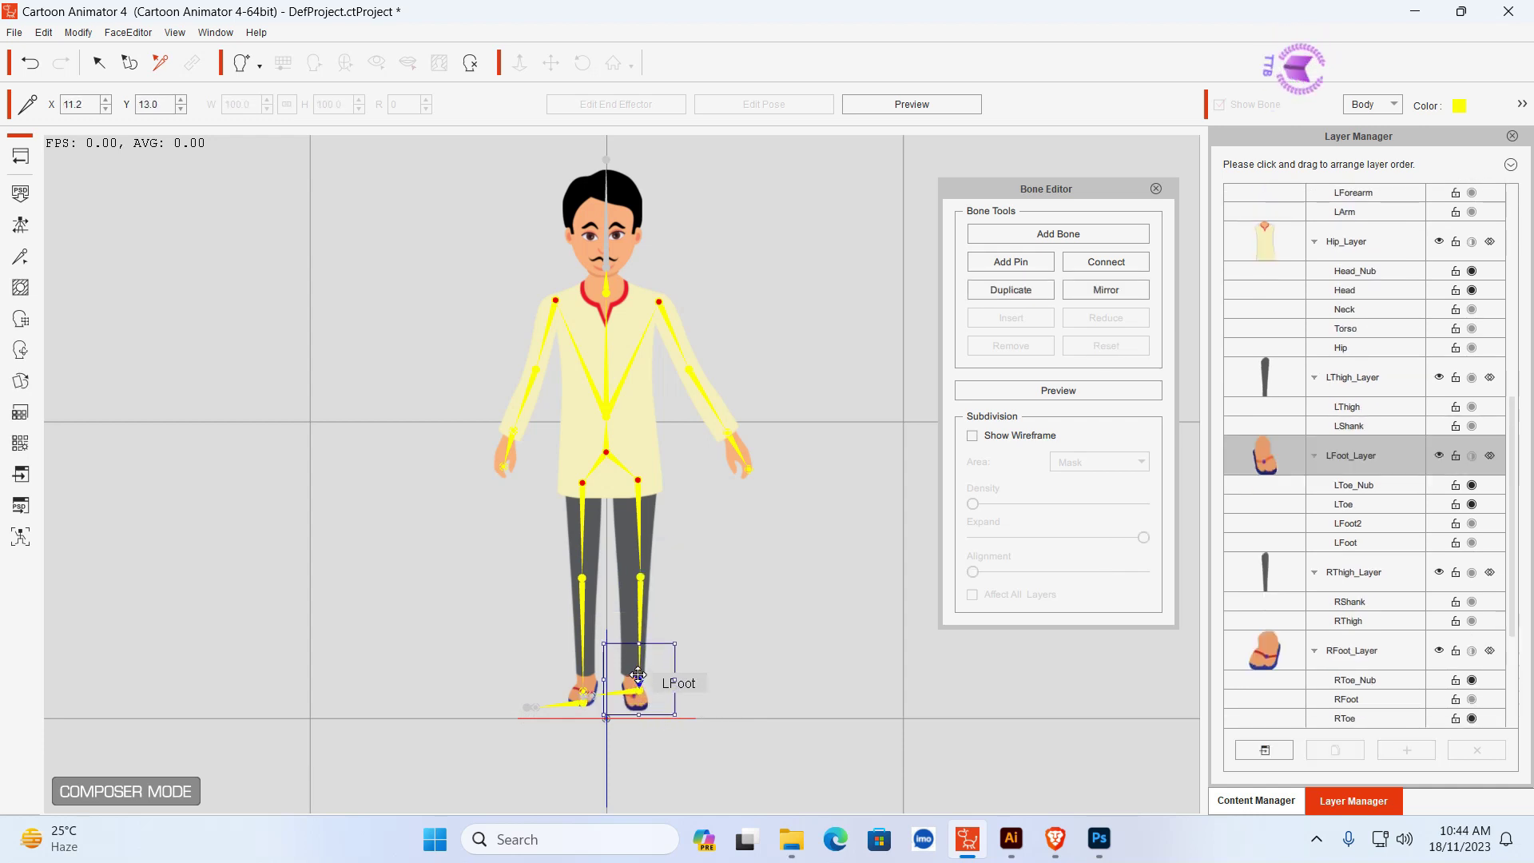
left_click_drag(638, 675, 637, 673)
left_click(757, 691)
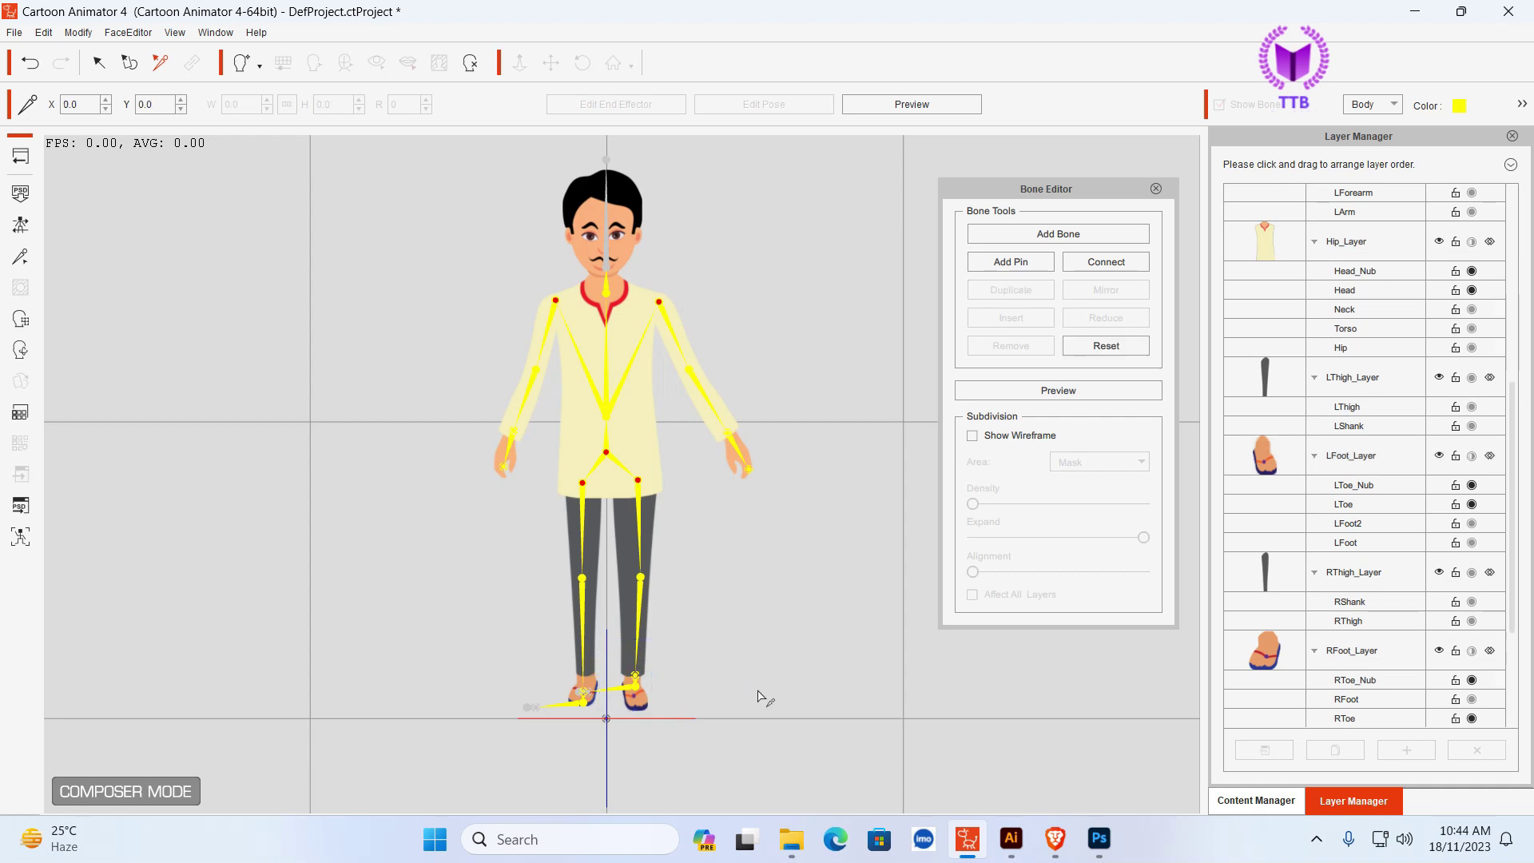
- Rotate the LFoot2 bone to point down along the left foot and move the LToe bone onto the toes at about X 11, Y 6
left_click(636, 685)
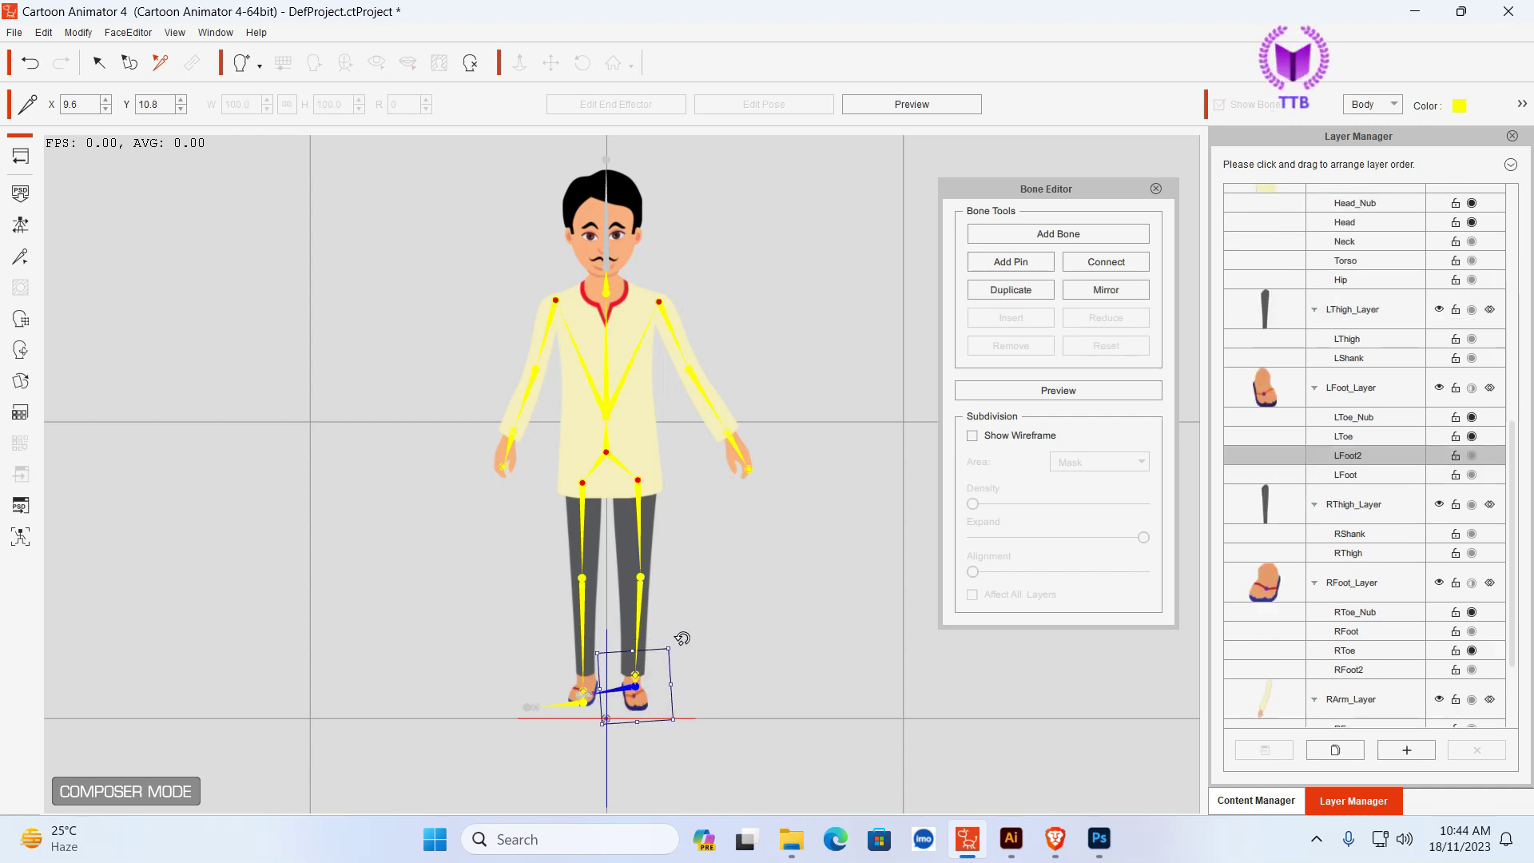
left_click_drag(682, 639, 580, 615)
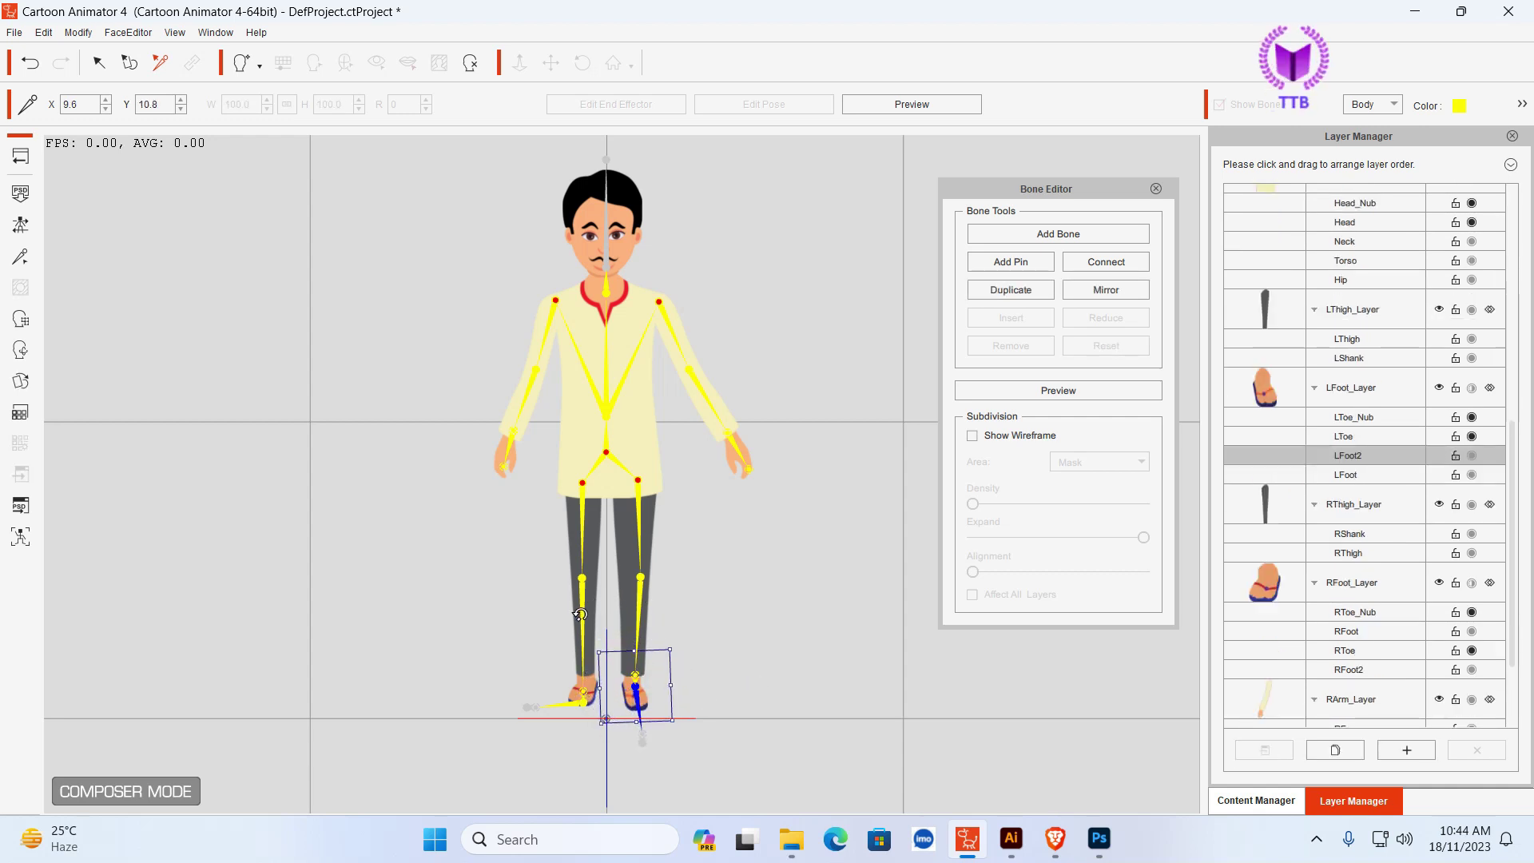
left_click(723, 747)
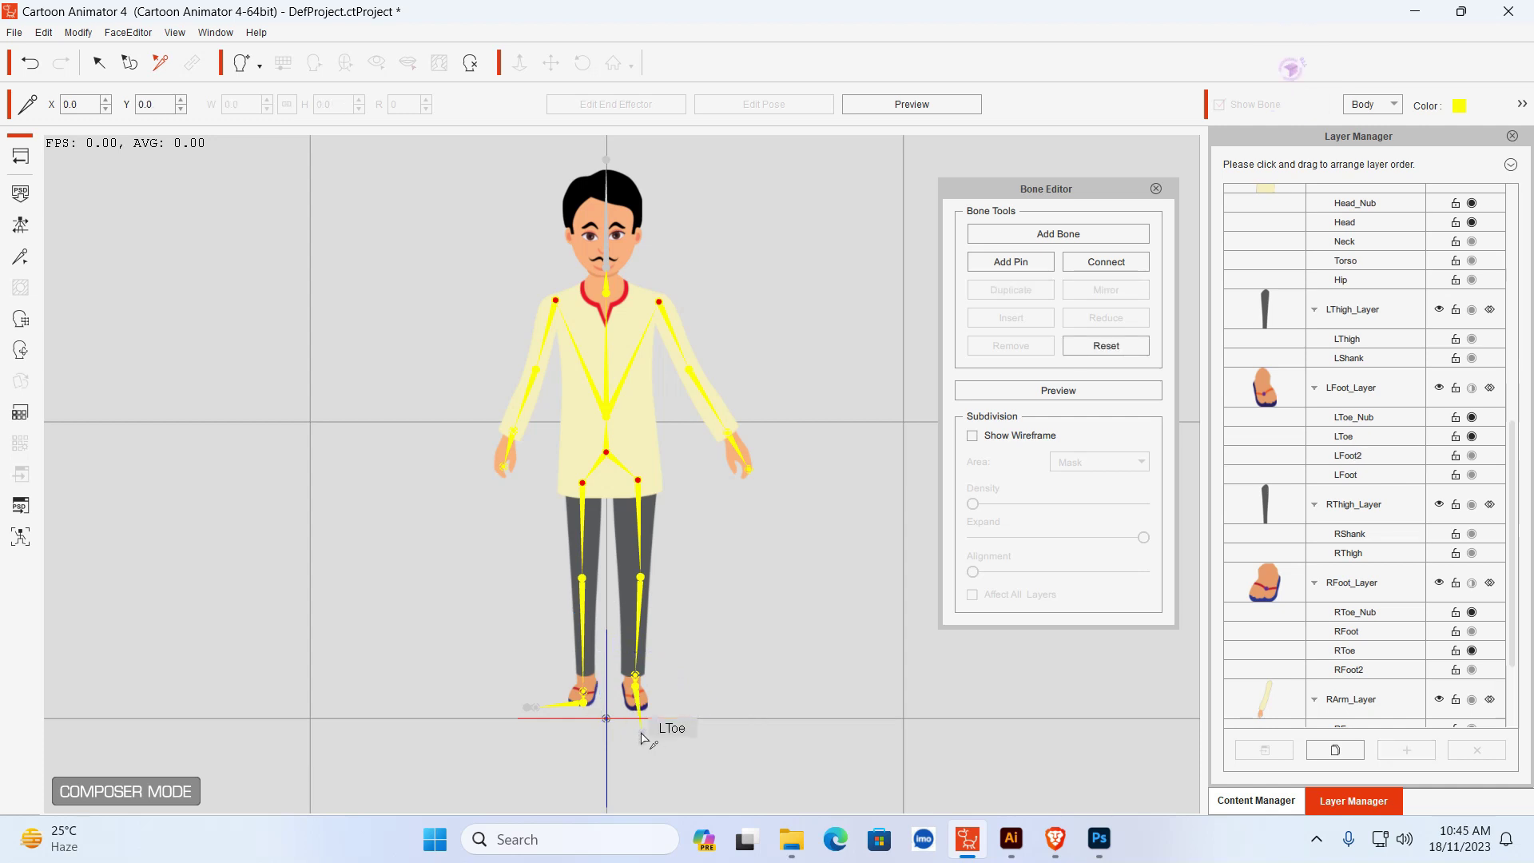
left_click(642, 736)
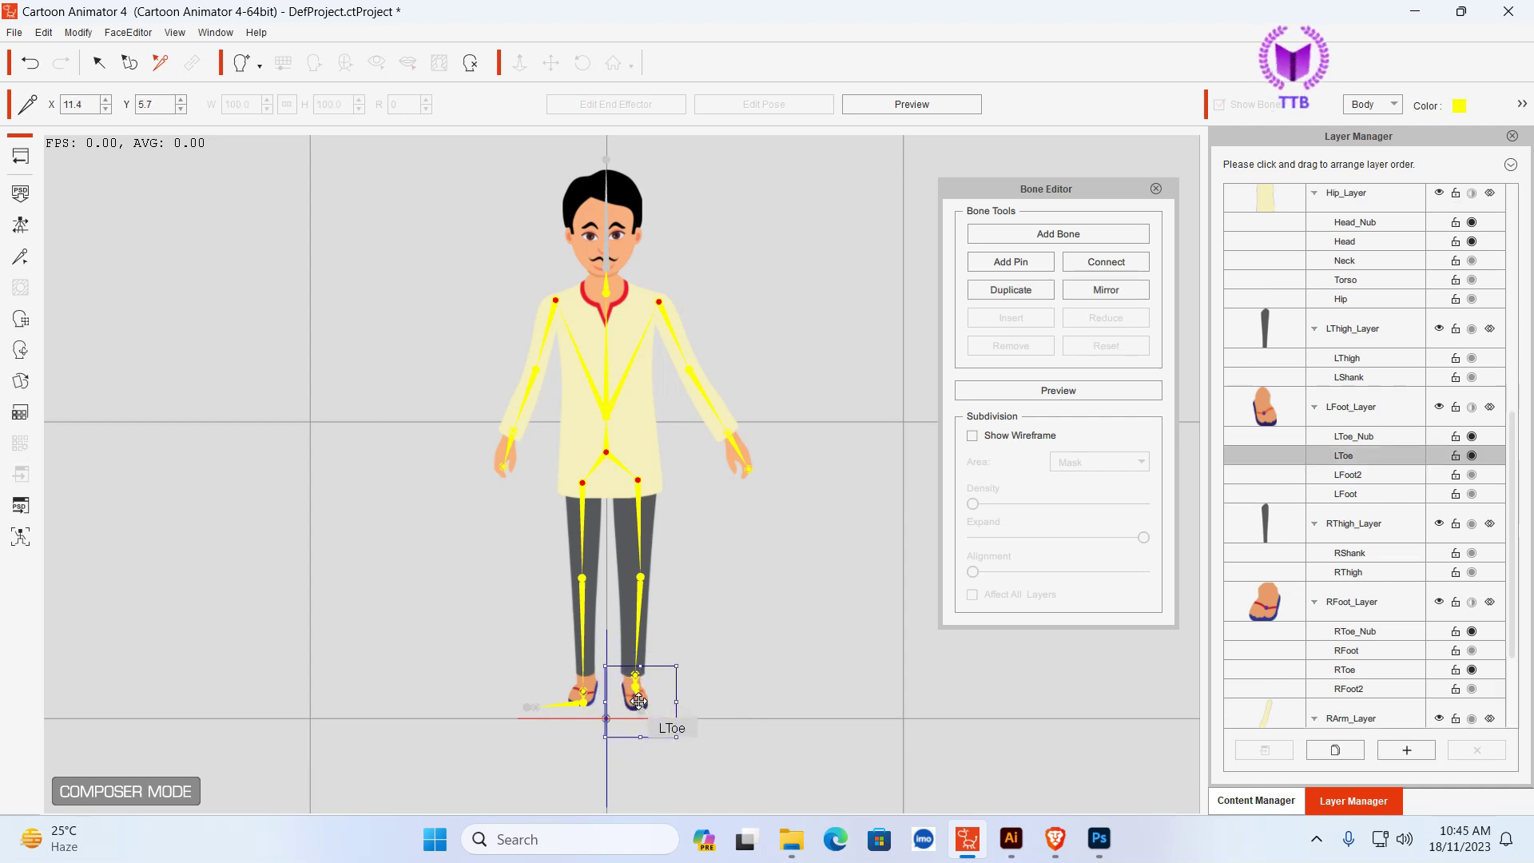
left_click(718, 707)
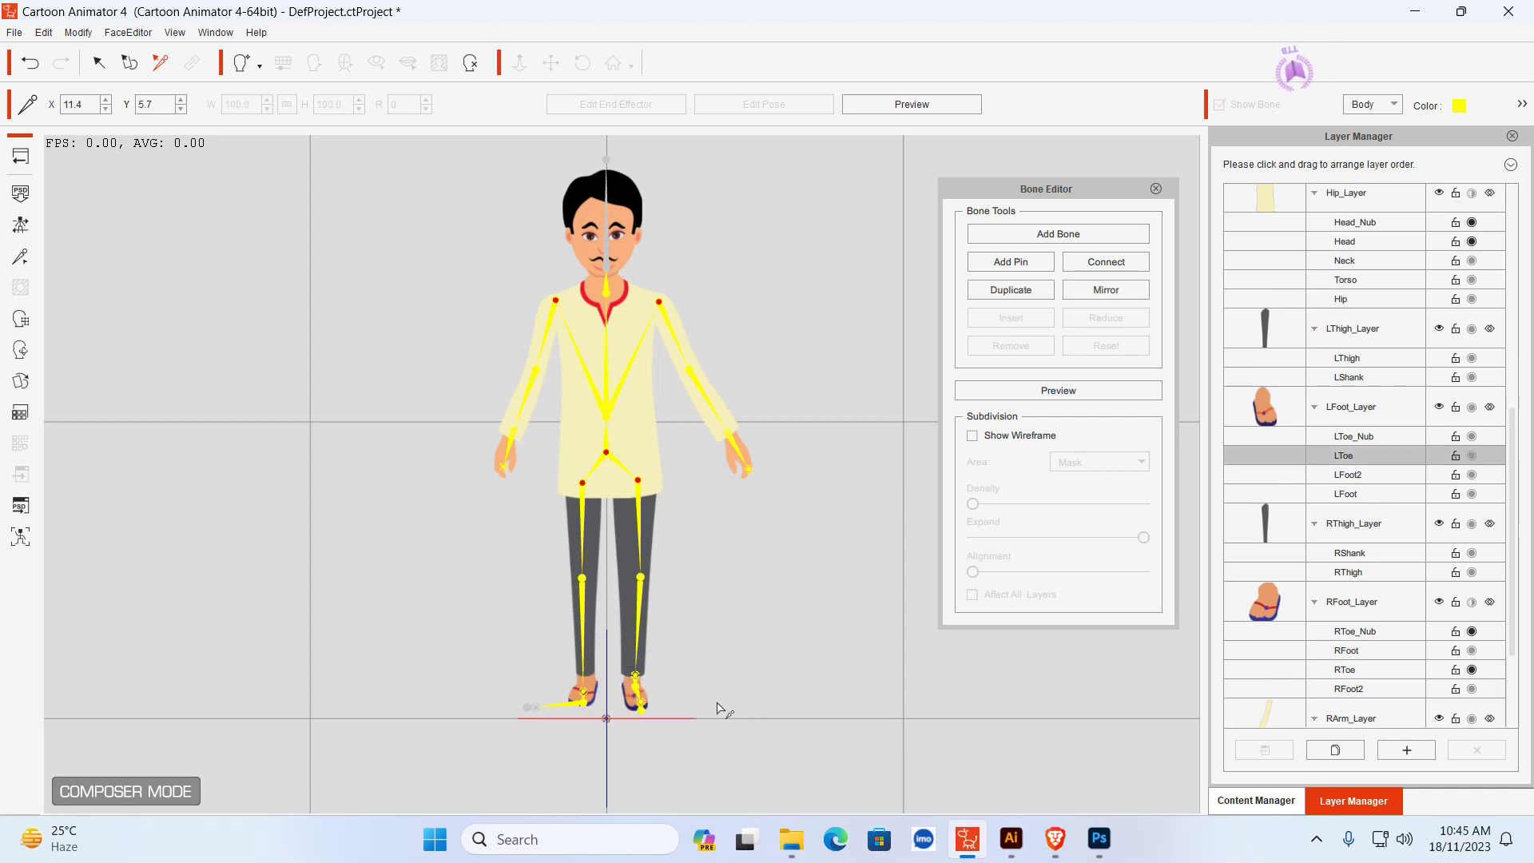
- Move the RFoot bone up to the right ankle and rotate the RFoot2 bone to point down along the foot
left_click(586, 687)
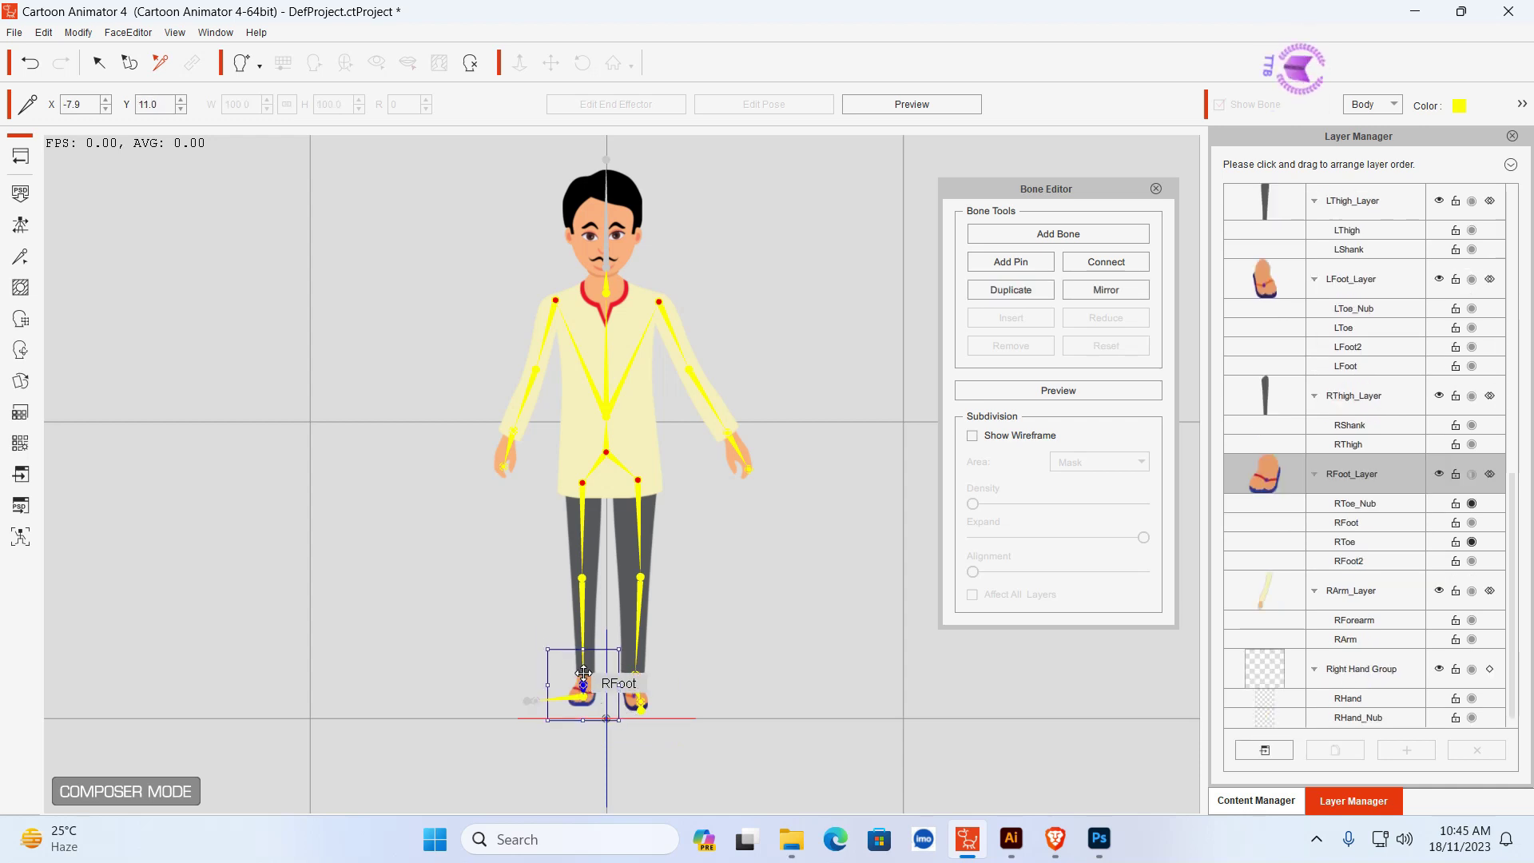
left_click(624, 708)
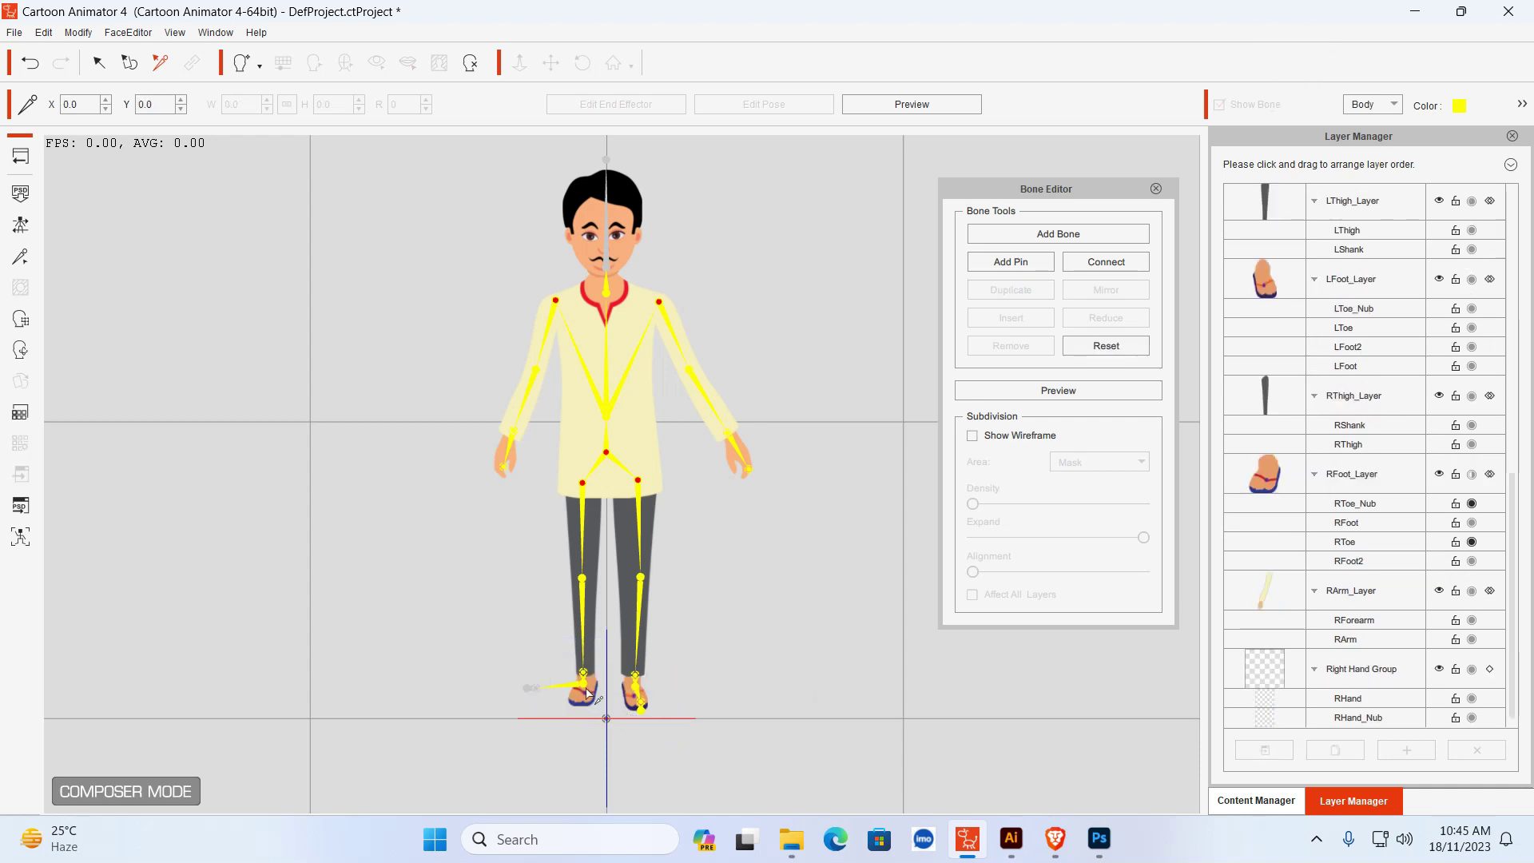
left_click(585, 684)
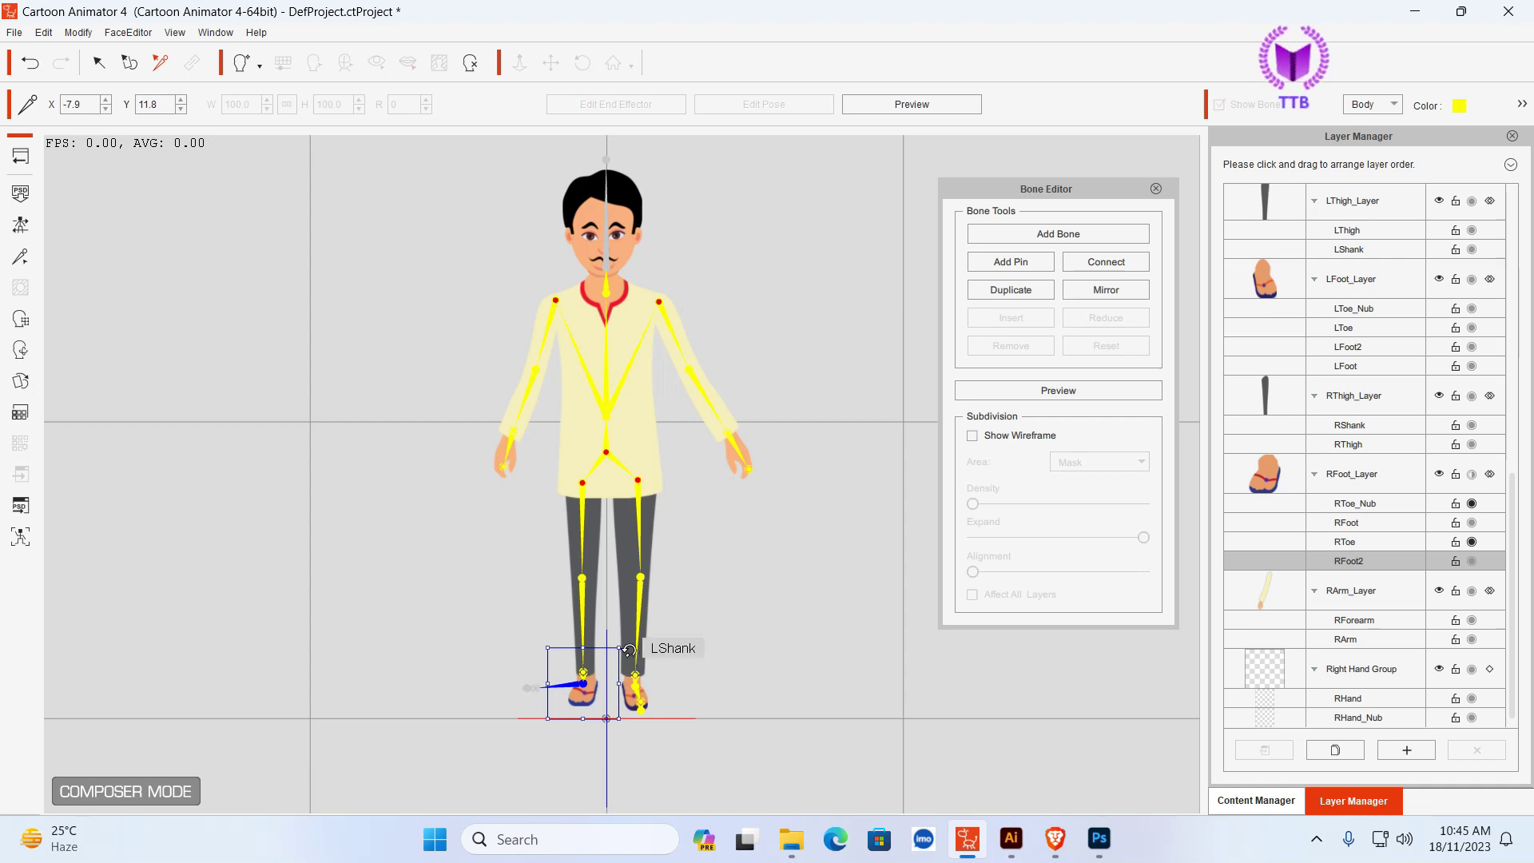
left_click_drag(629, 649, 548, 628)
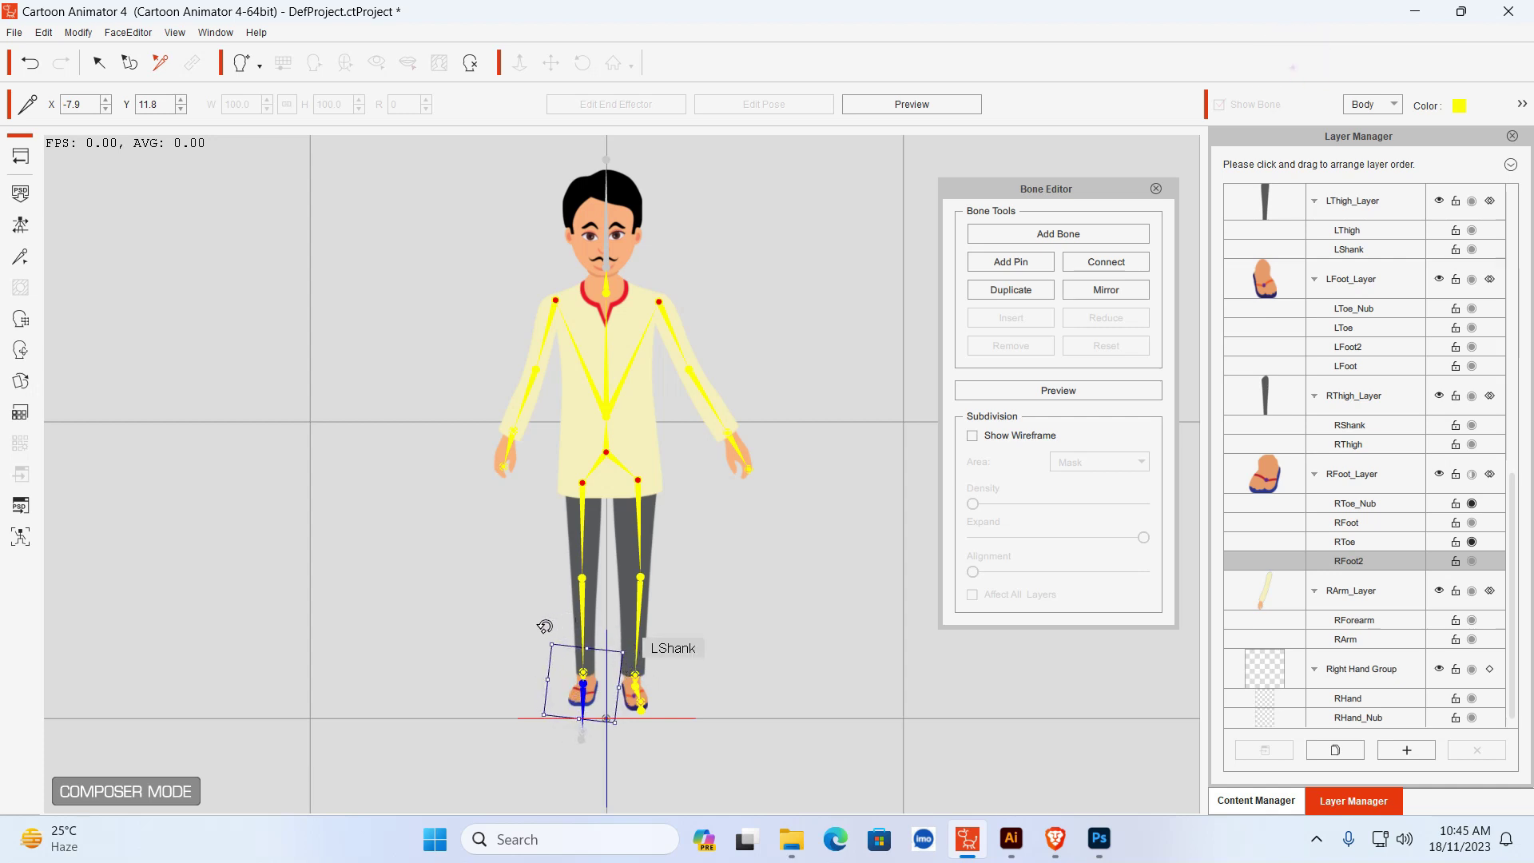
left_click(732, 717)
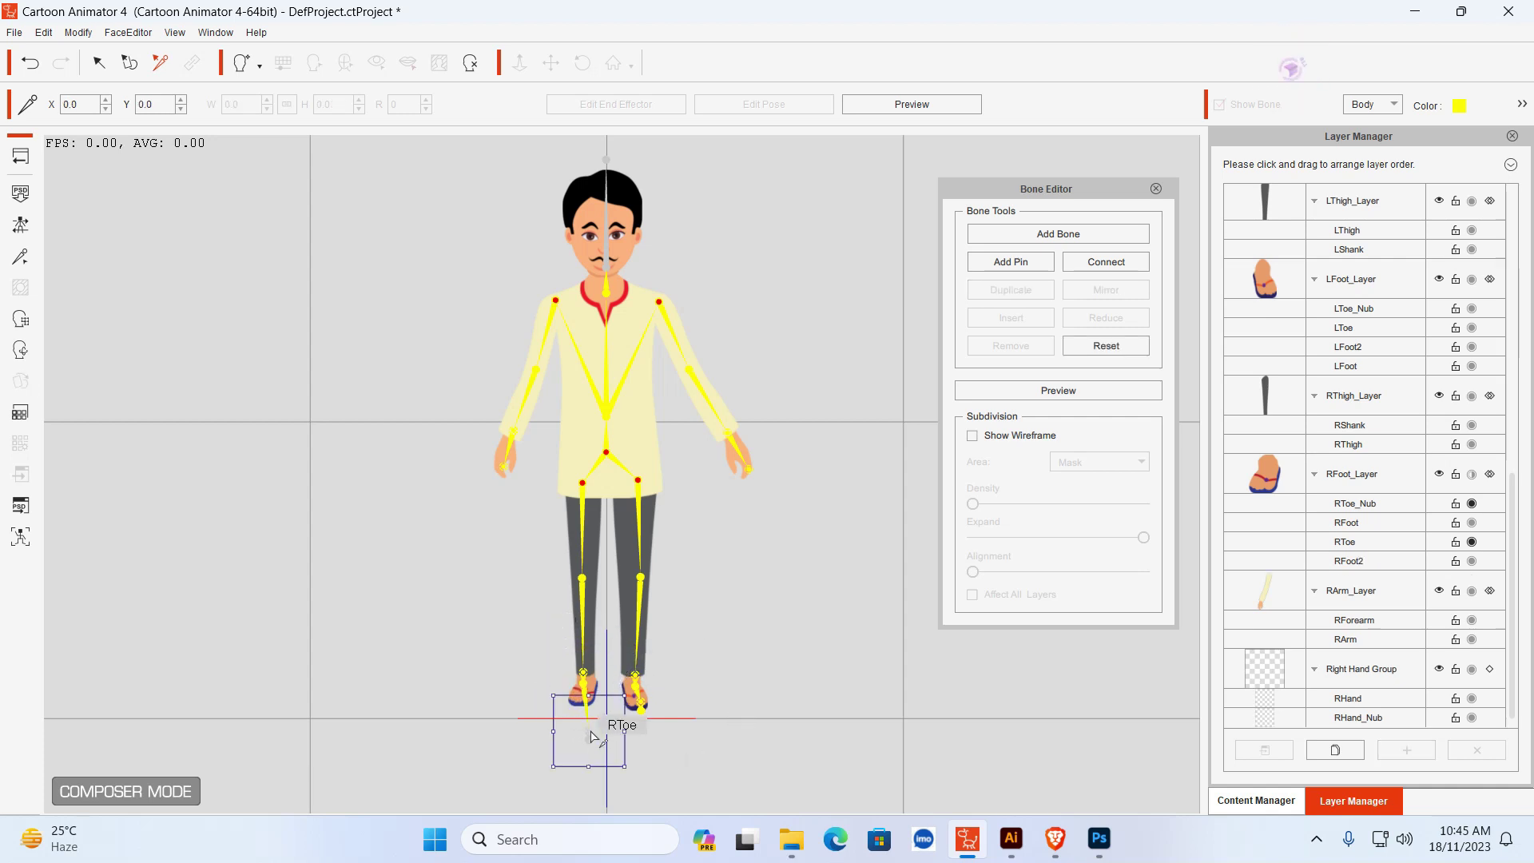
- Move the RToe bone onto the right foot at about X -9, Y 9 and nudge the Root bone to X -0.2, Y -0.3
left_click_drag(593, 737, 579, 688)
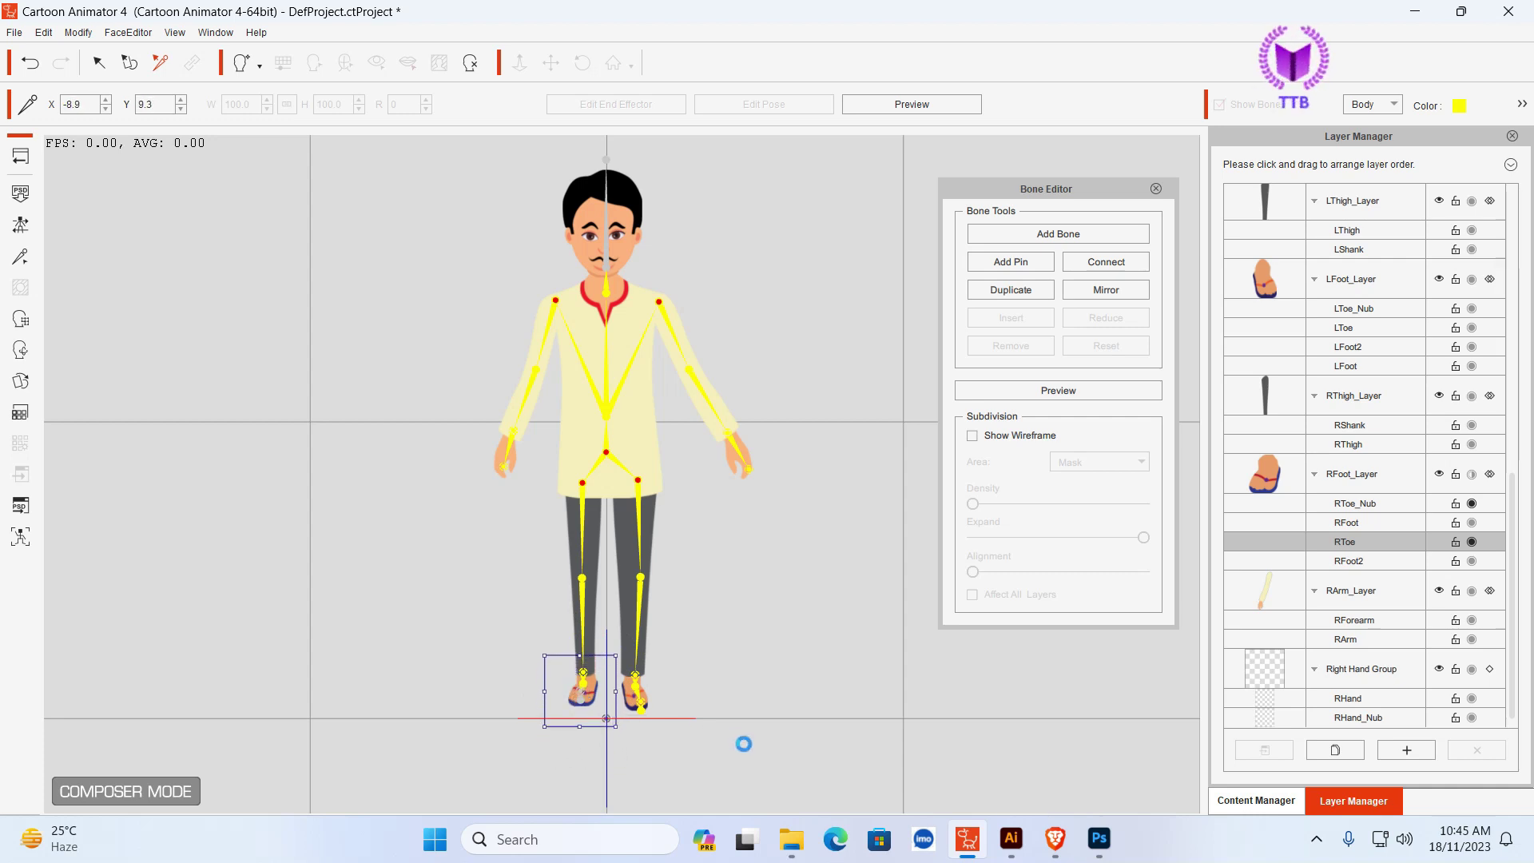
left_click(640, 736)
left_click(608, 719)
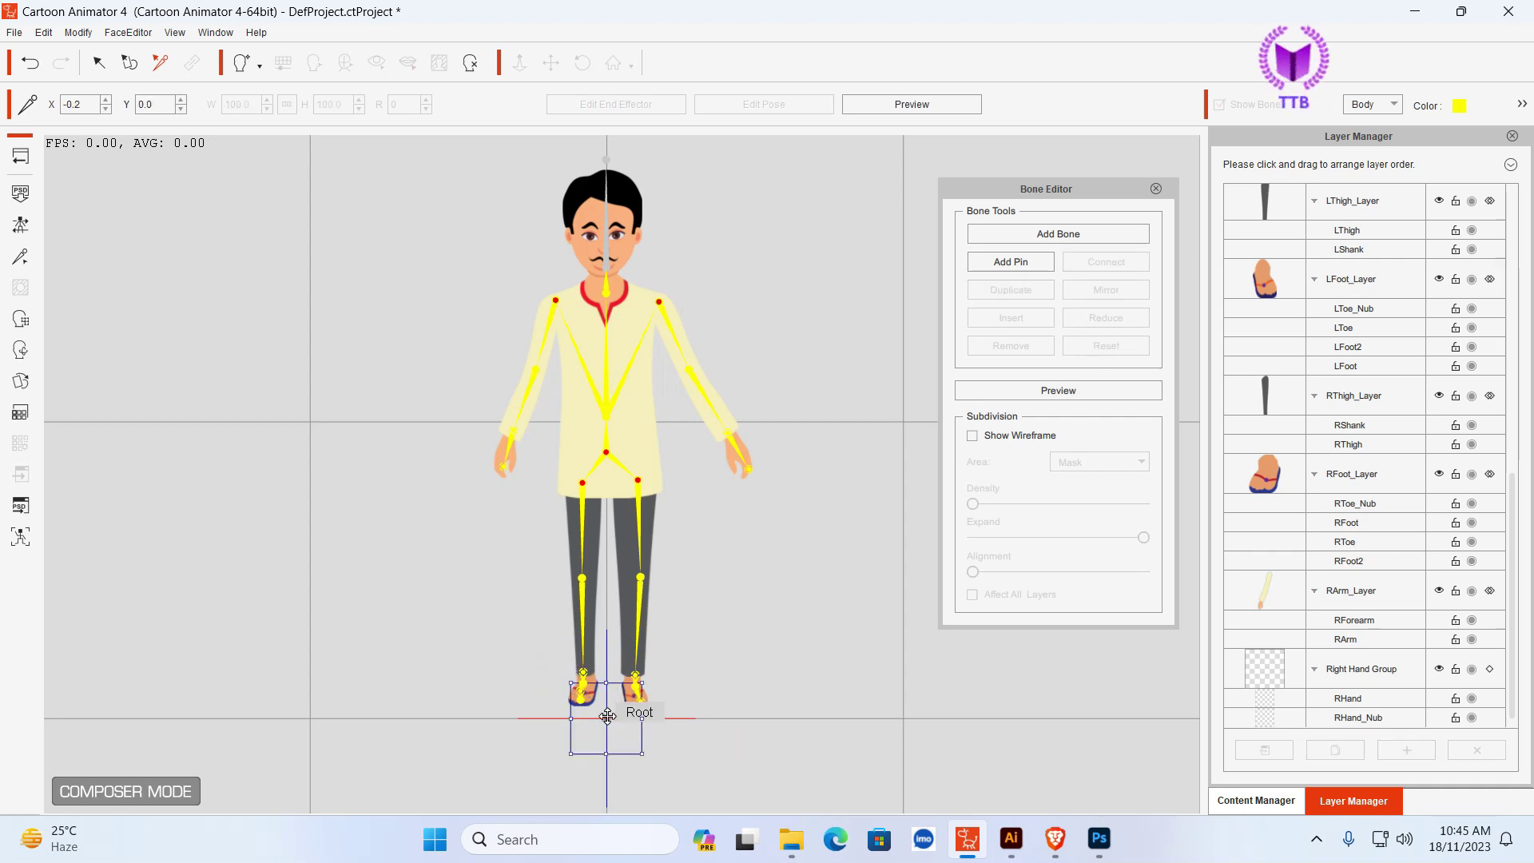
mouse_move(608, 719)
left_mouse_down()
mouse_move(609, 689)
mouse_move(607, 716)
left_mouse_up()
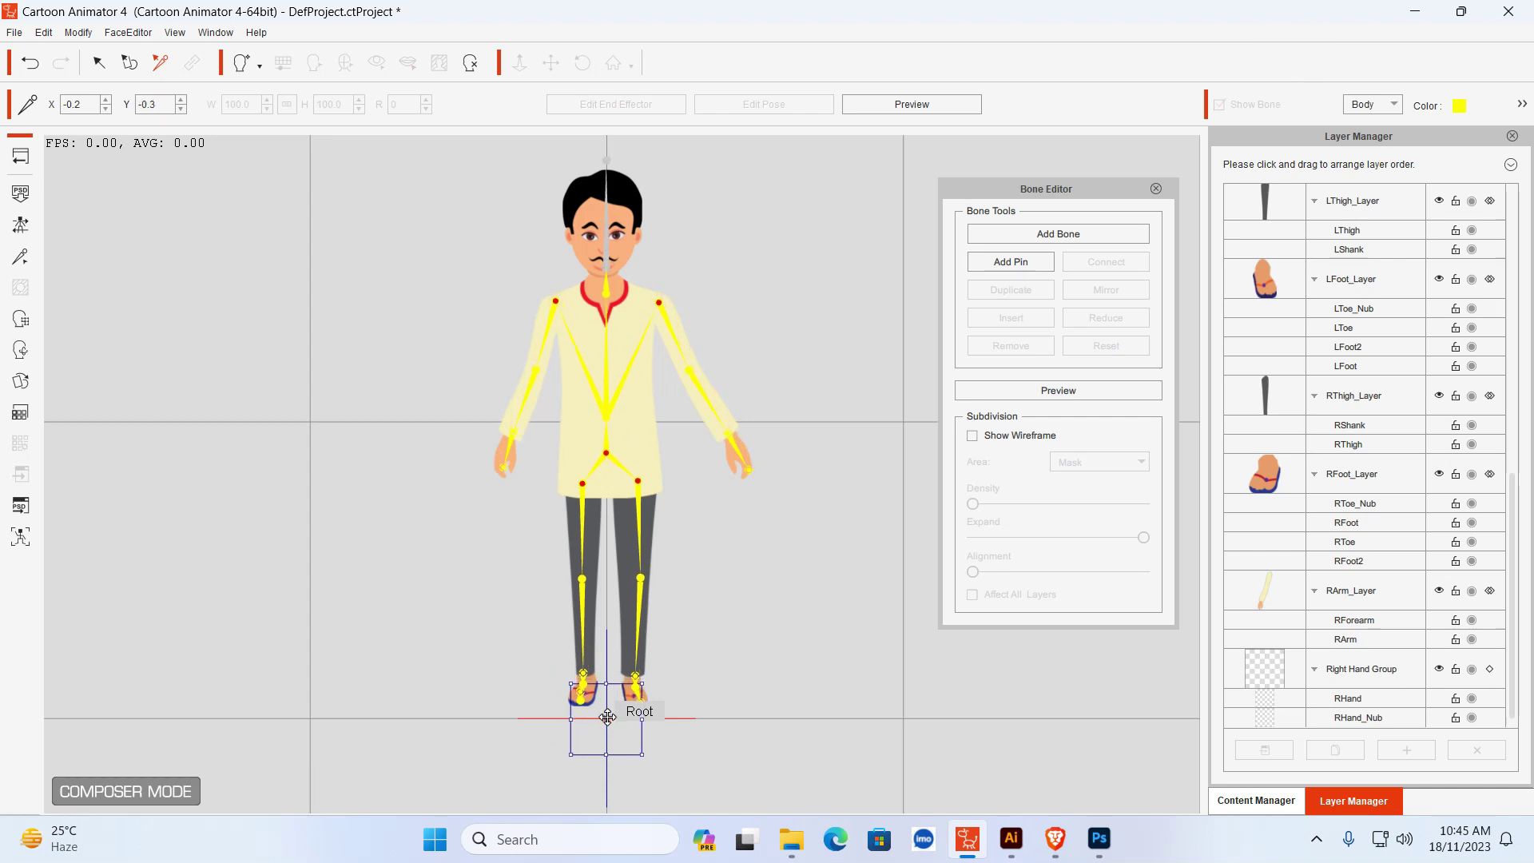
left_click(802, 753)
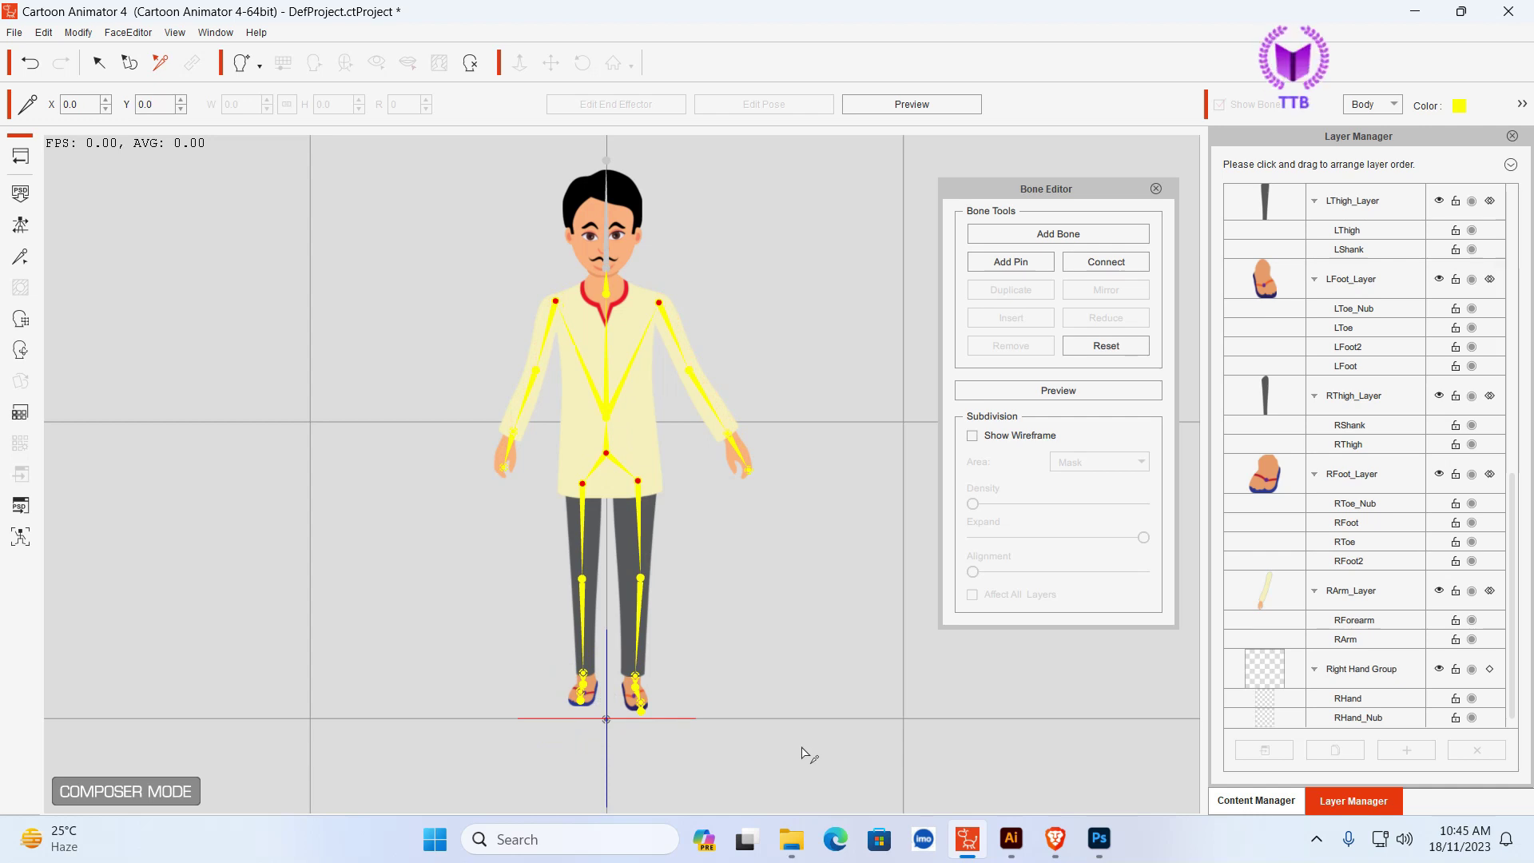
- Preview the rig and rotate the LArm and LForearm bones in toward the body to test the left arm
left_click(1074, 391)
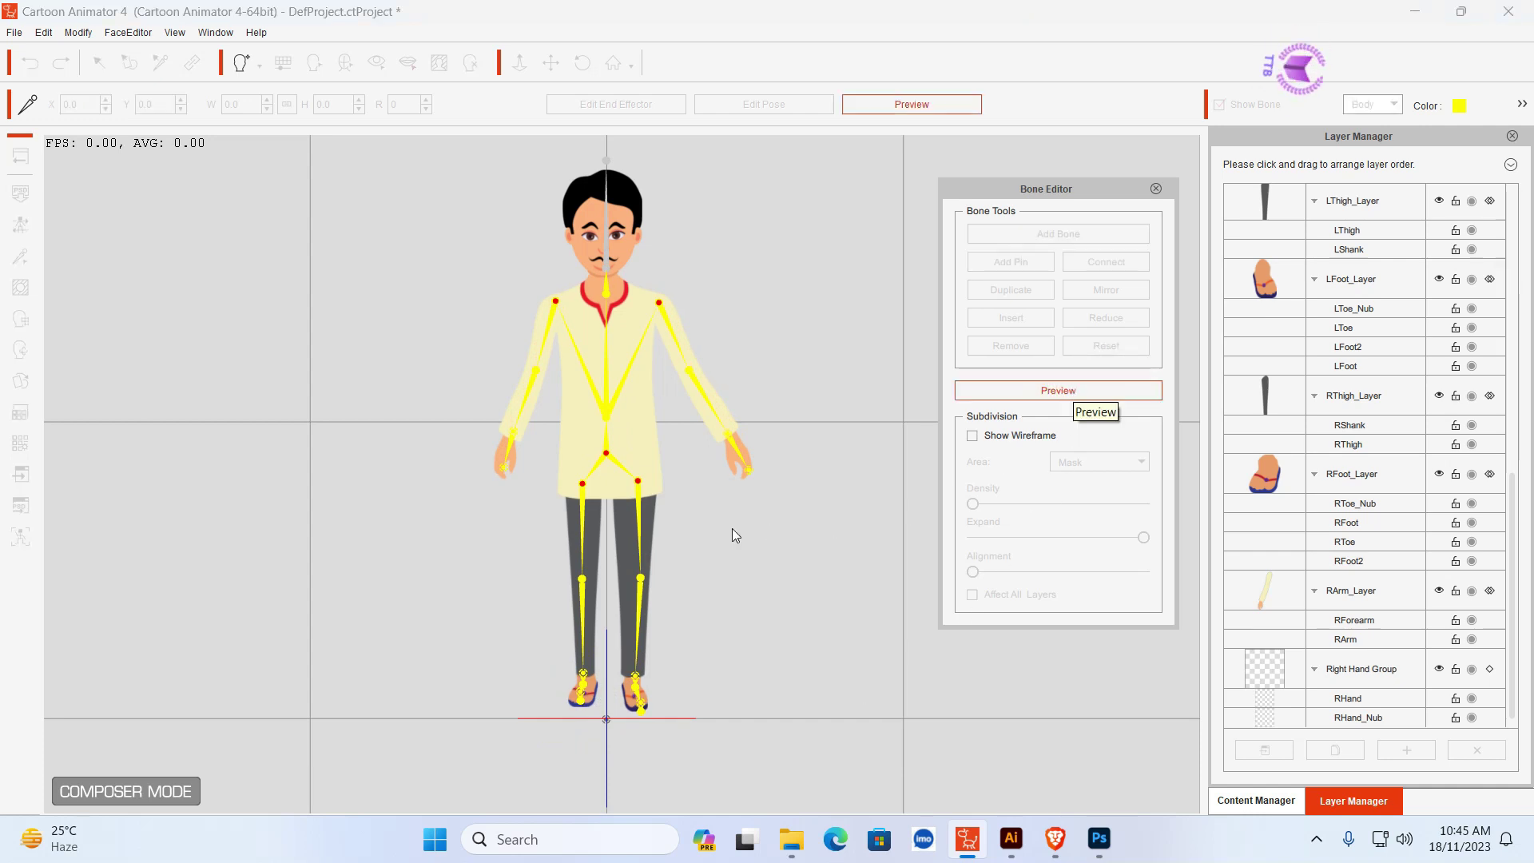
left_click(660, 310)
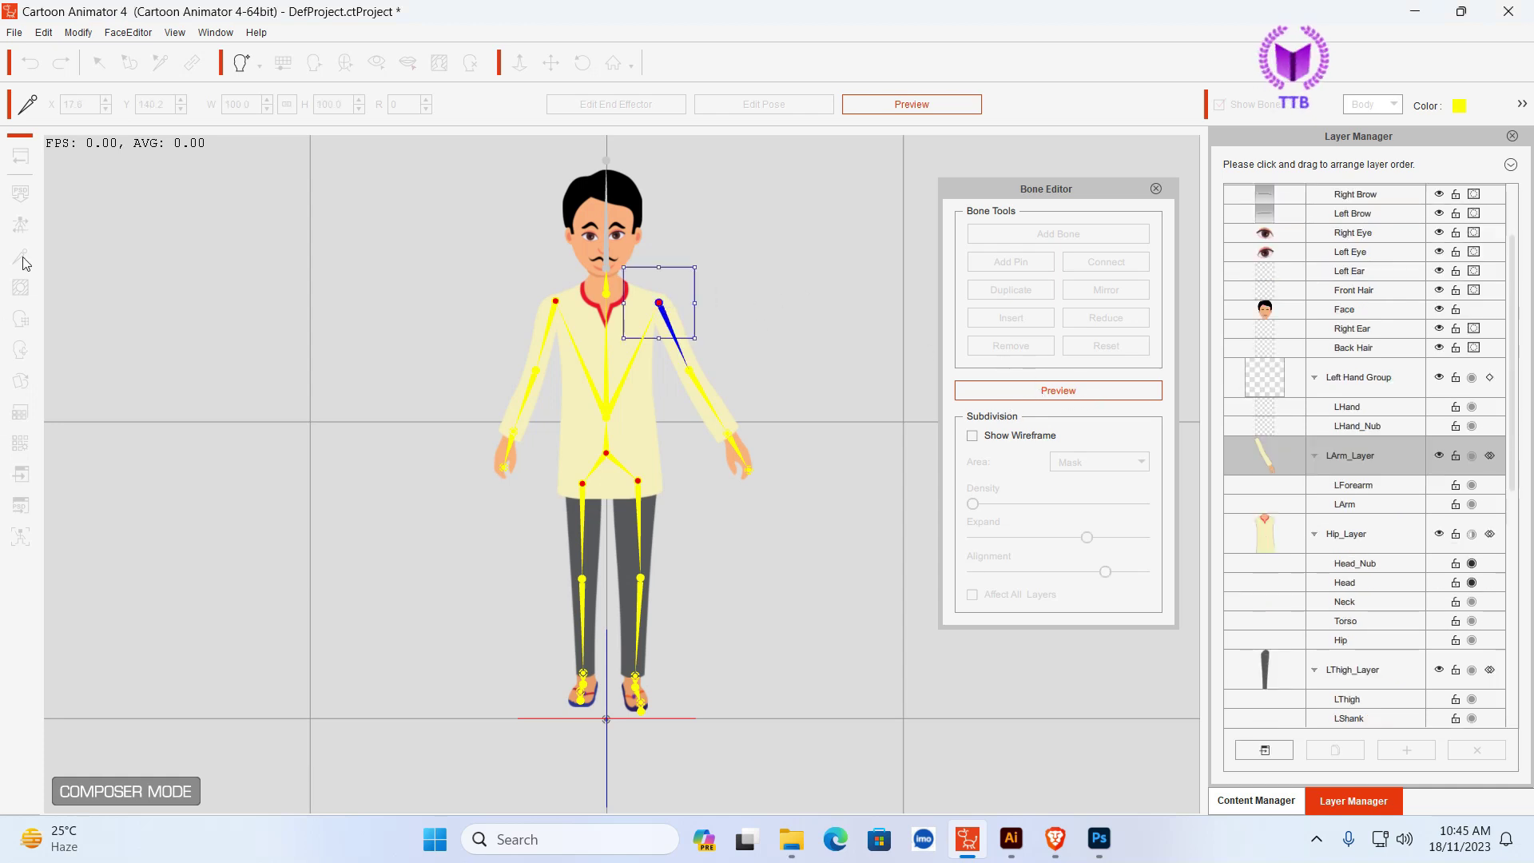
left_click_drag(707, 264, 754, 265)
left_click(764, 327)
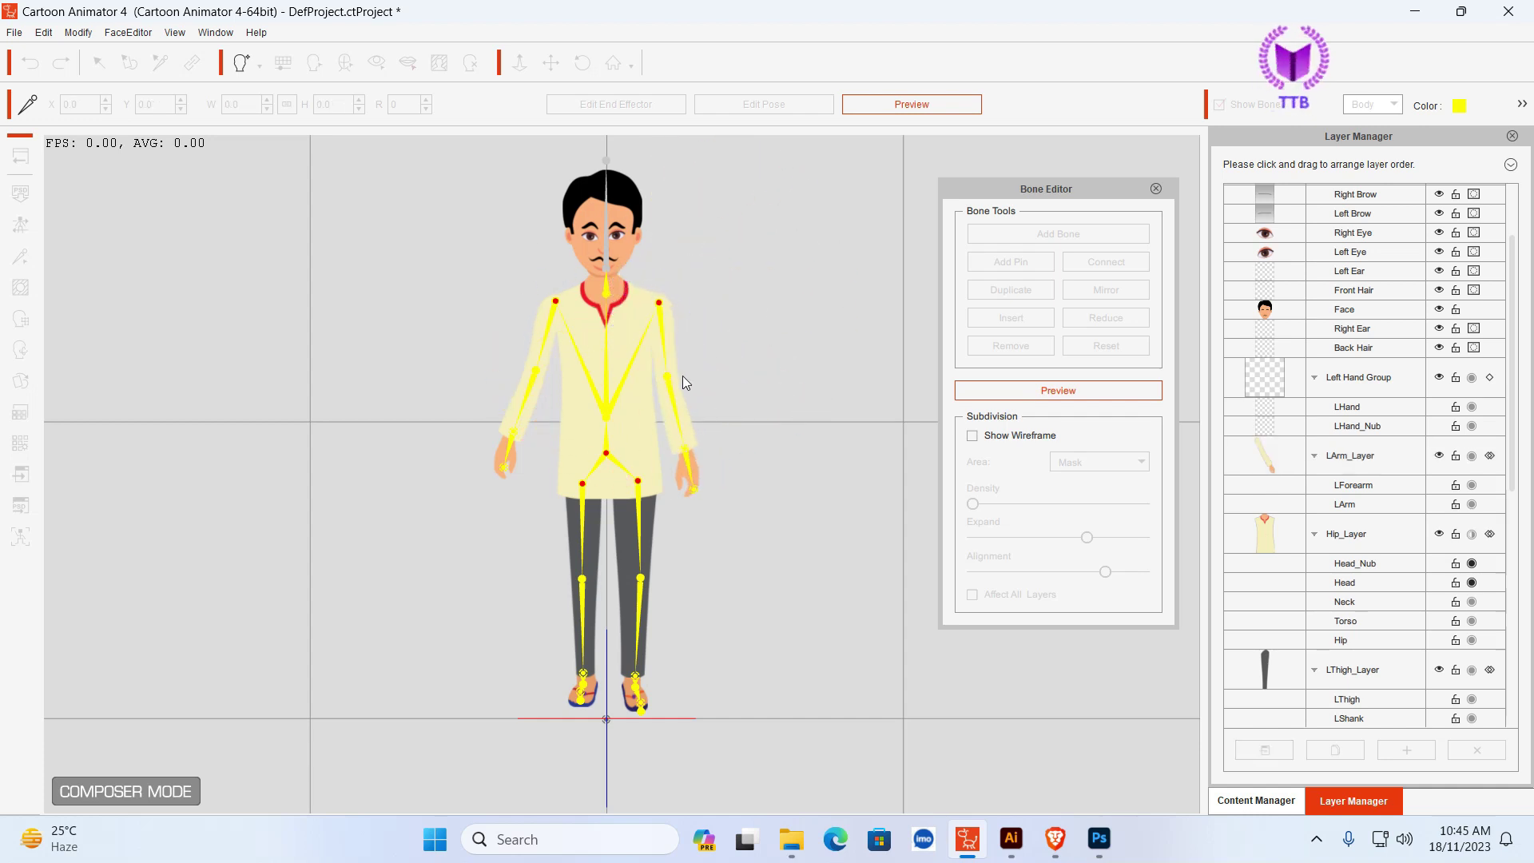
left_click(670, 378)
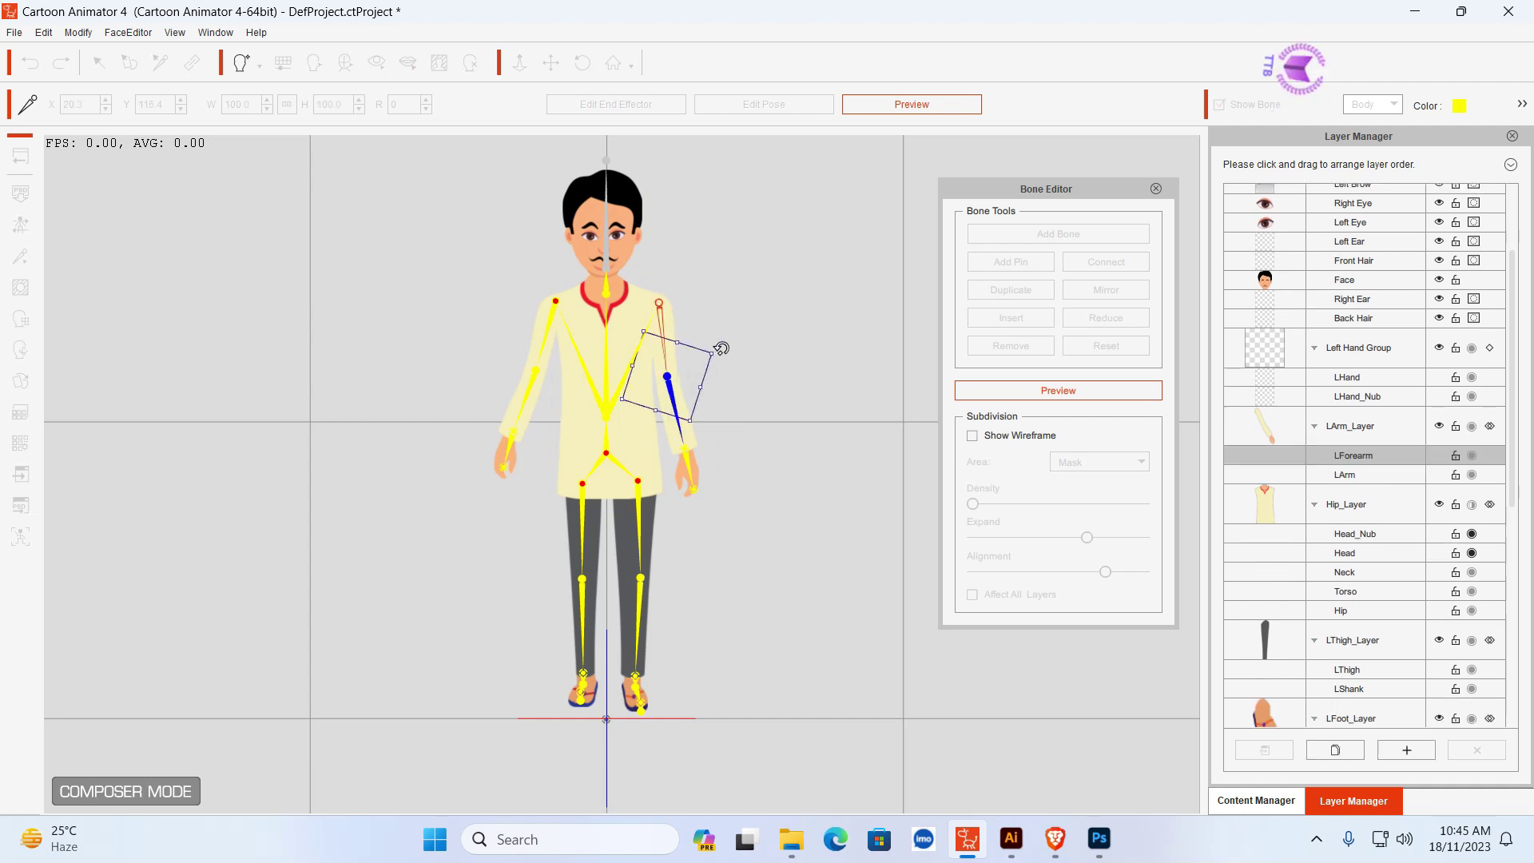
left_click_drag(718, 346, 774, 357)
left_click(683, 349)
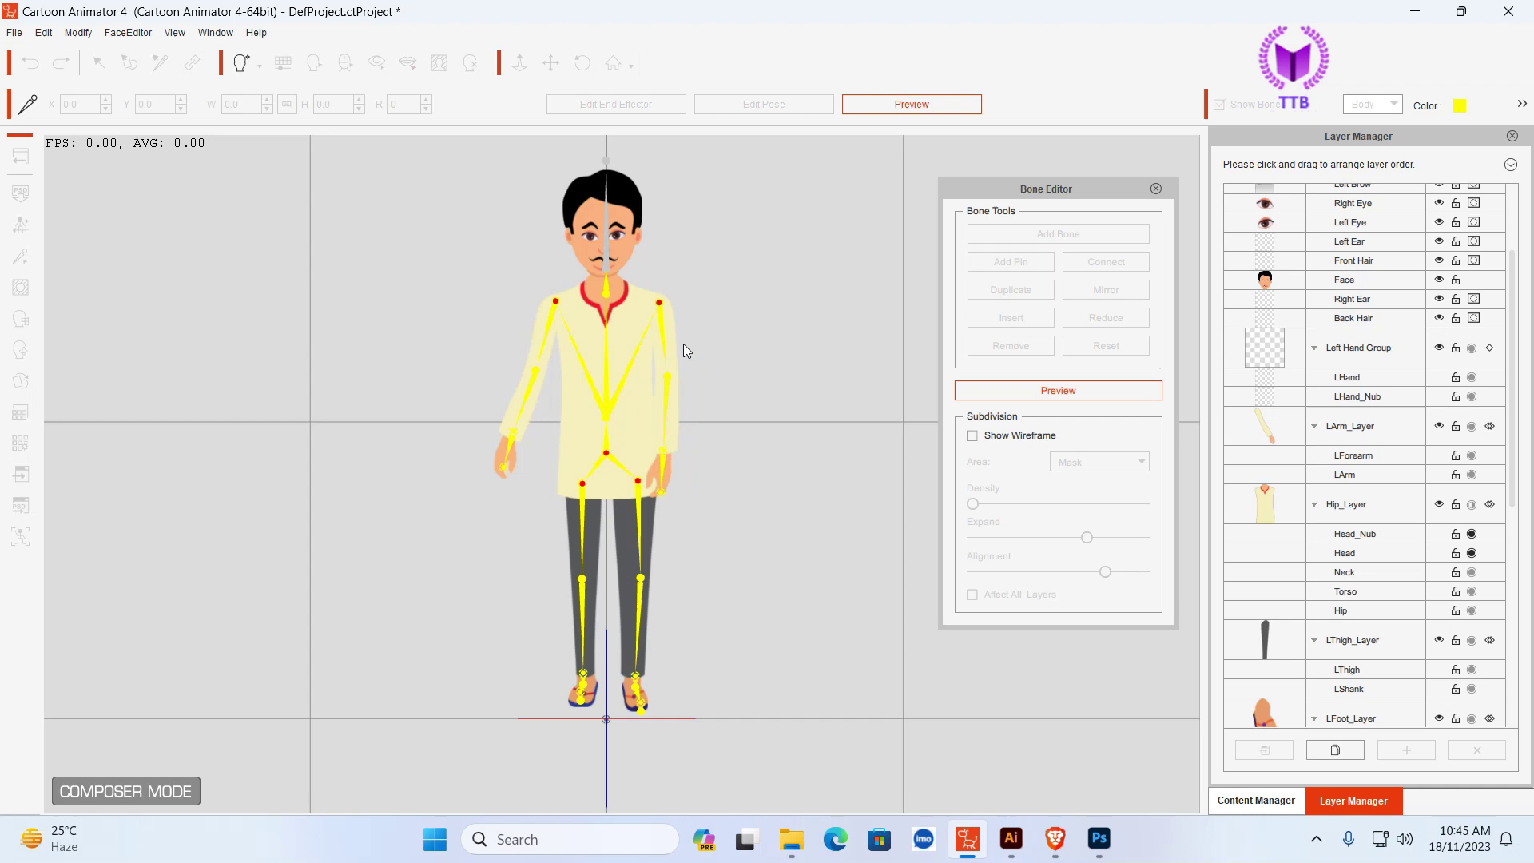
- Rotate the RArm bone away from the body and bend the RForearm bone to test the right arm
left_click(557, 323)
left_click_drag(557, 323, 699, 212)
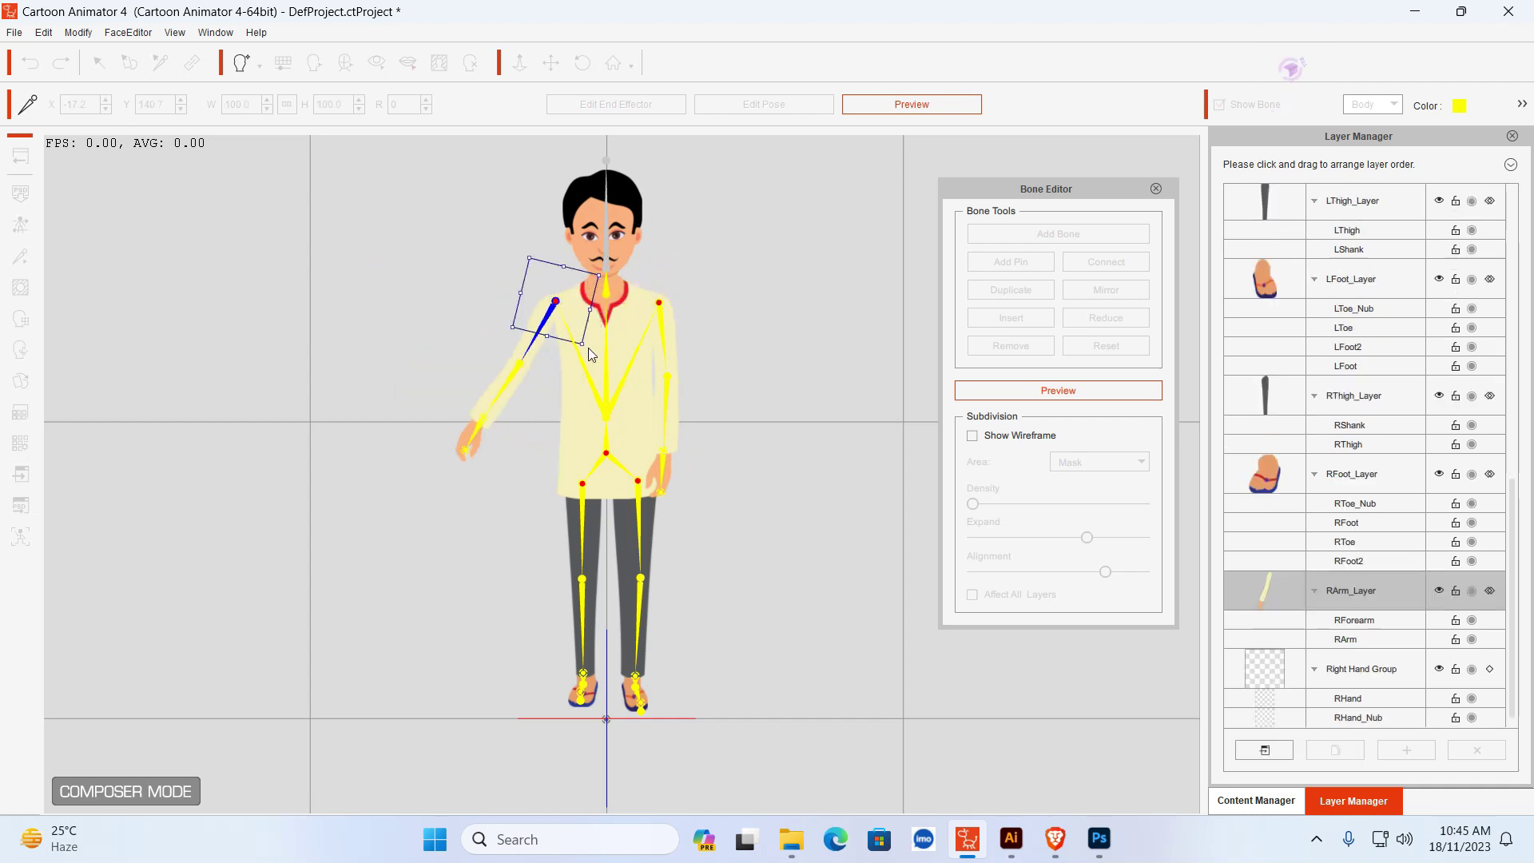
left_click(520, 363)
left_click(574, 382)
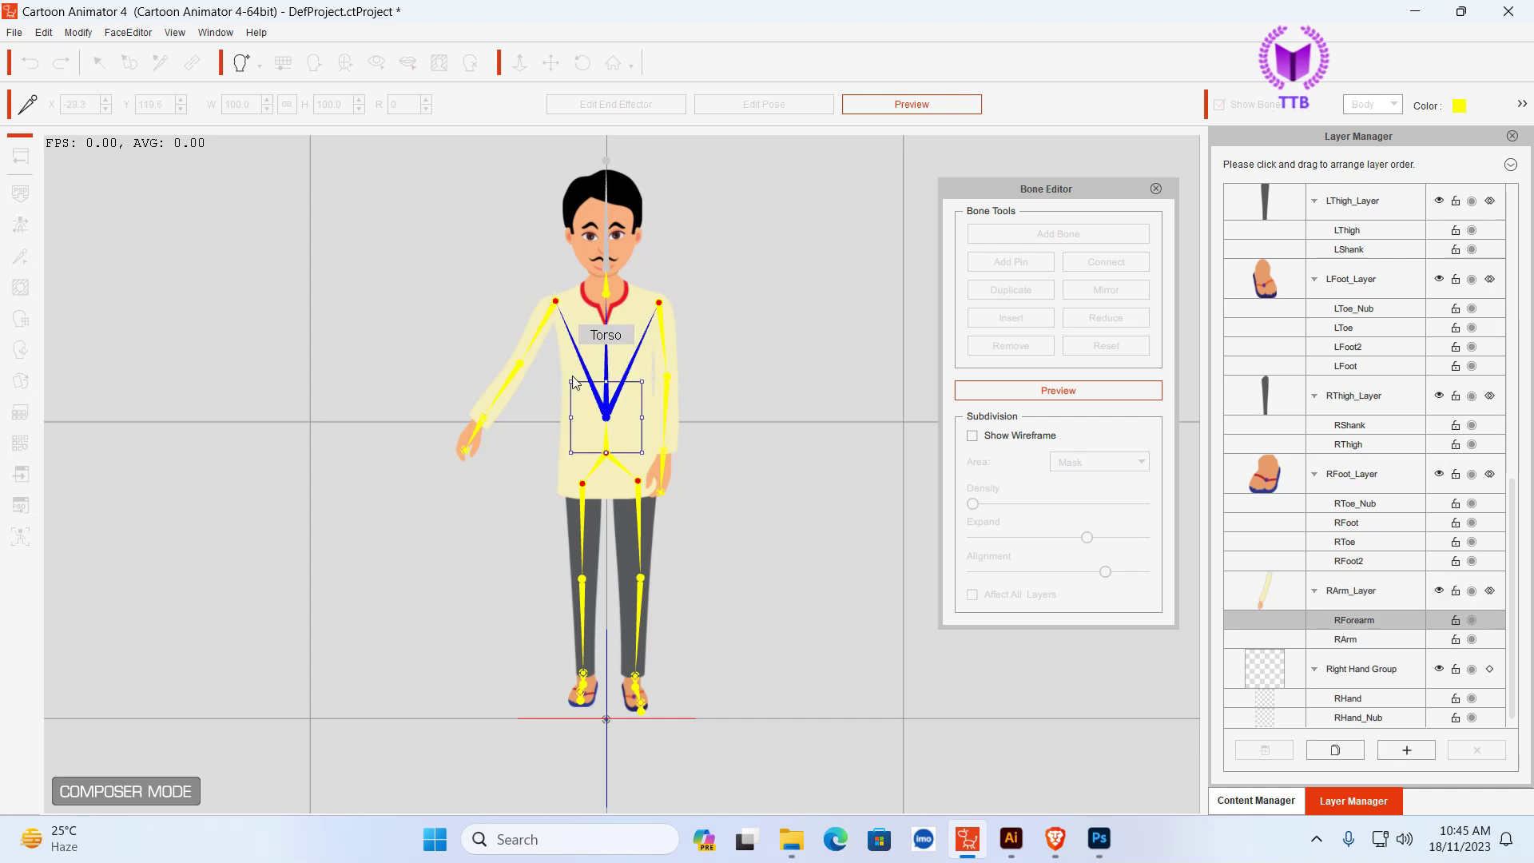
left_click(520, 366)
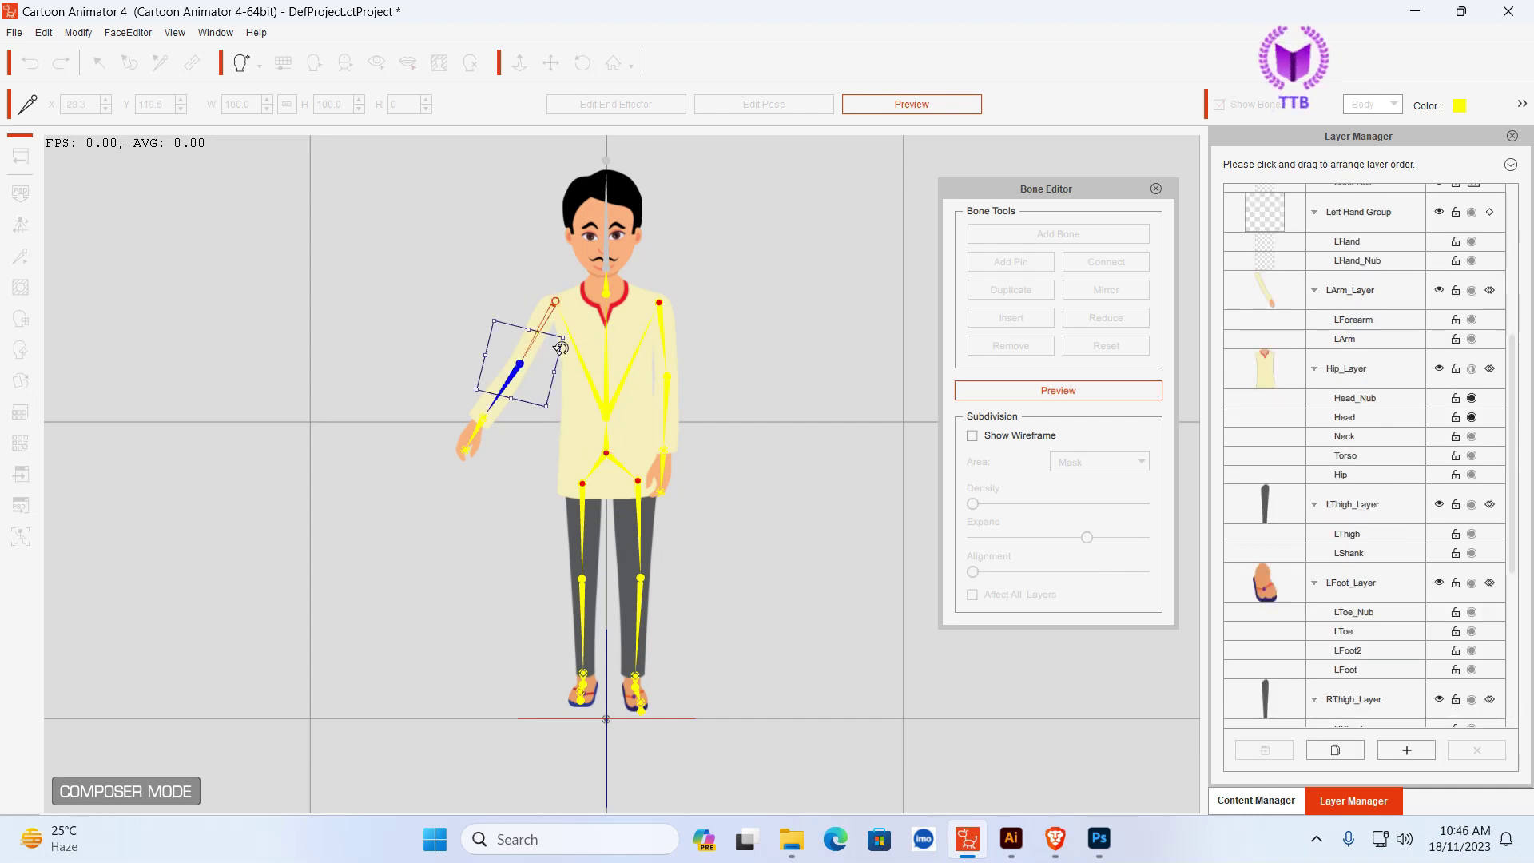
left_click_drag(567, 333, 602, 315)
left_click(763, 328)
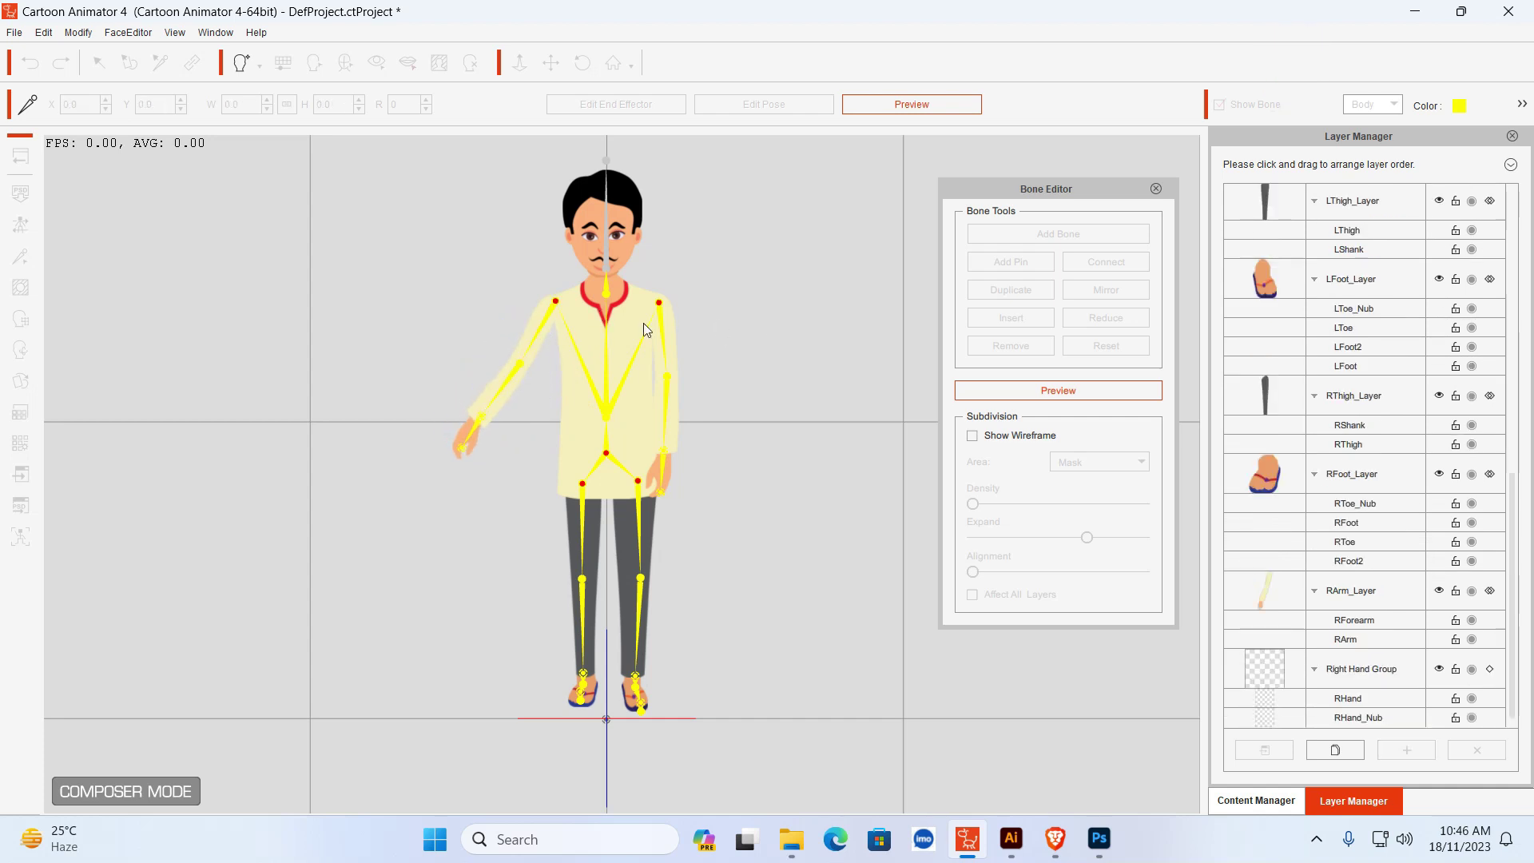
- Rotate the Head bone in the preview to test how the head tilts
left_click(607, 269)
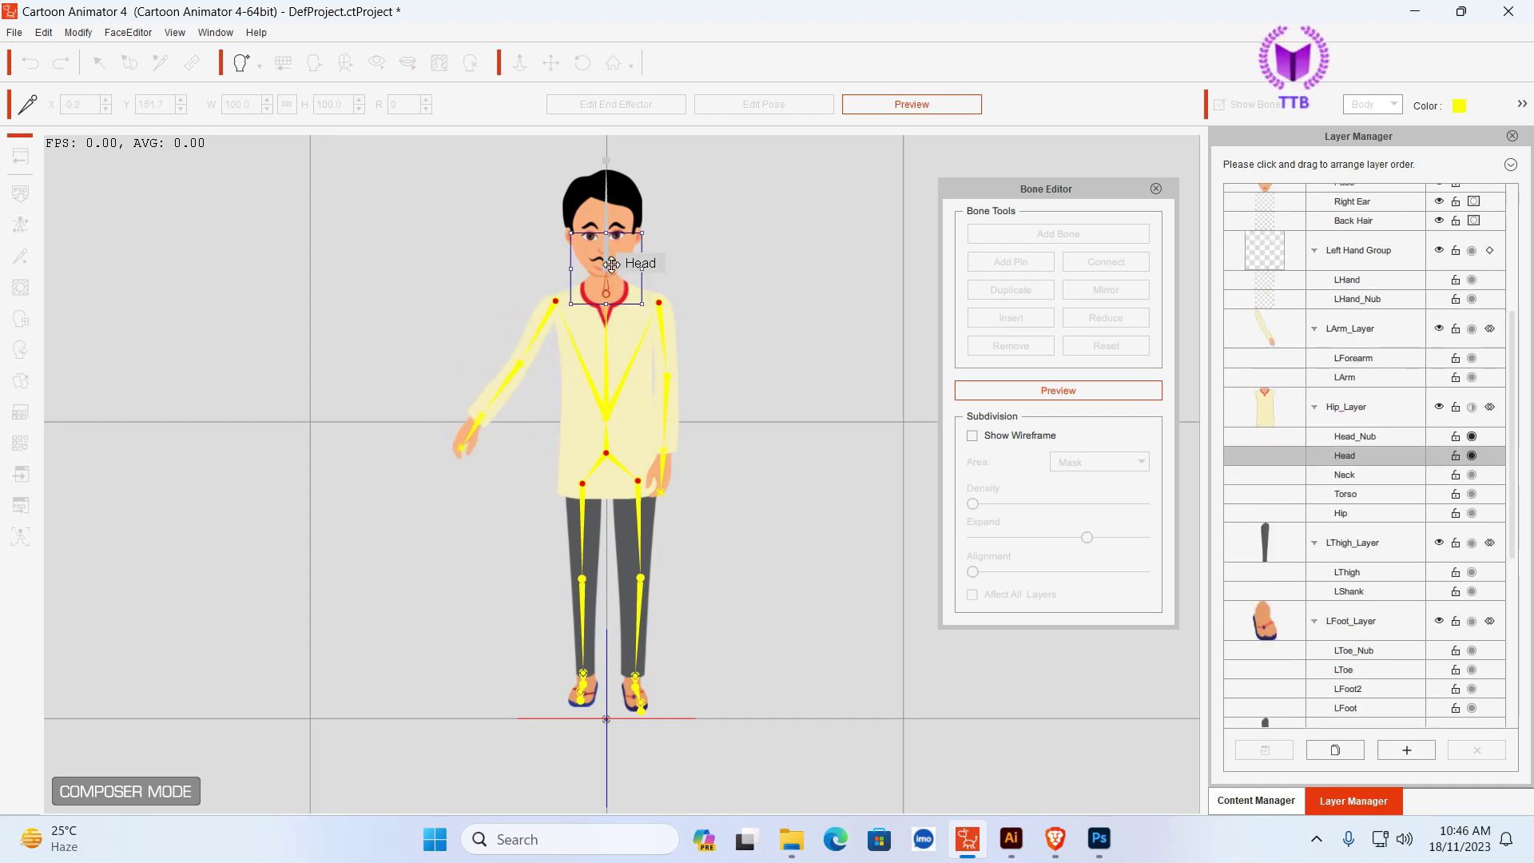
left_click_drag(653, 222, 678, 195)
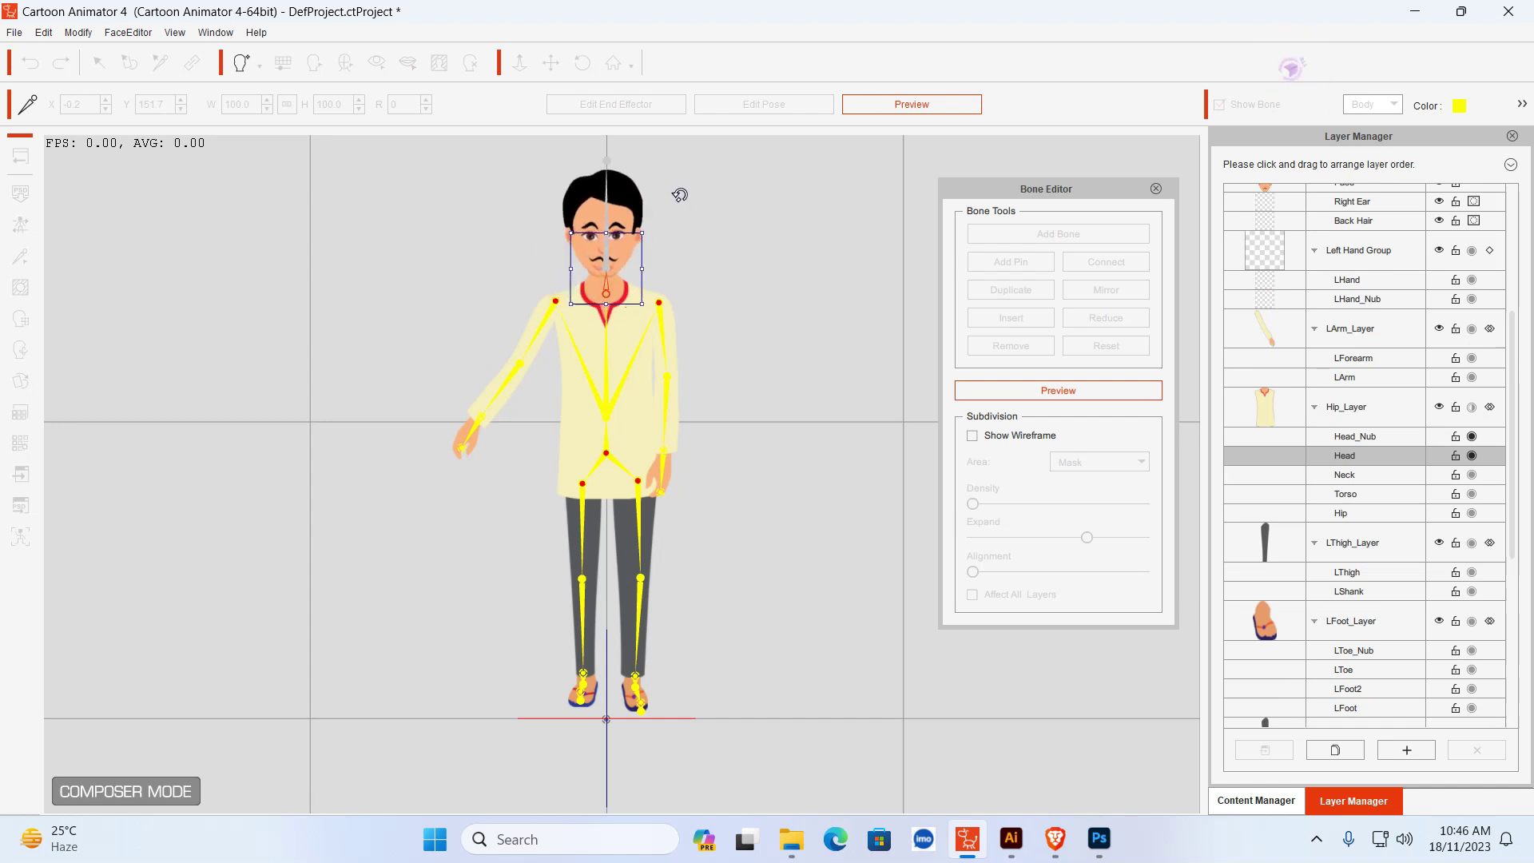
left_click(733, 576)
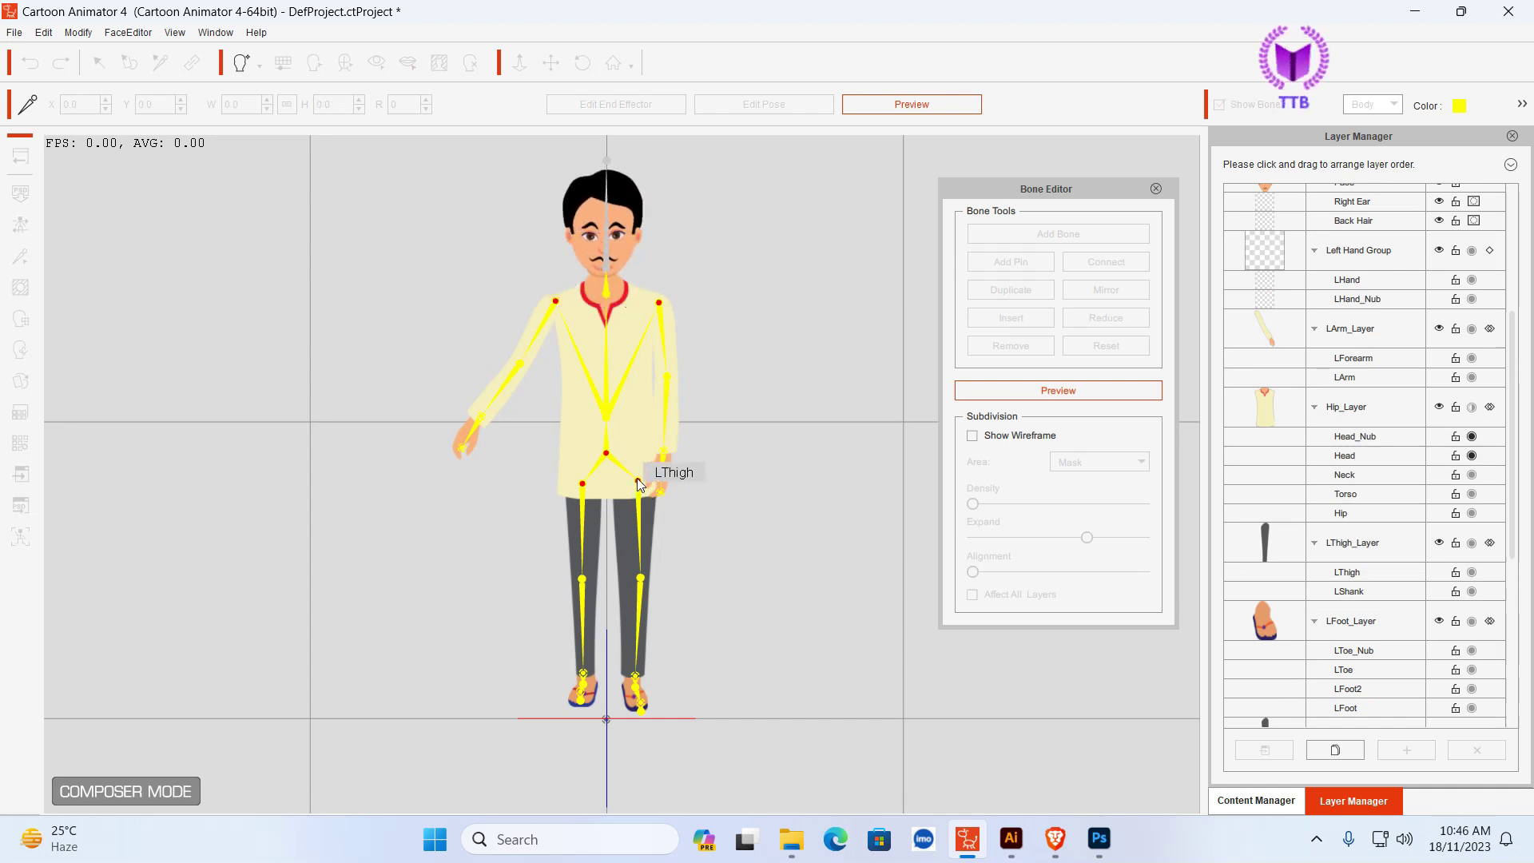
- Test the left leg in preview by rotating the LThigh and LShank bones, and close the Bone Editor
left_click(640, 485)
left_click_drag(679, 435, 730, 424)
left_click(693, 552)
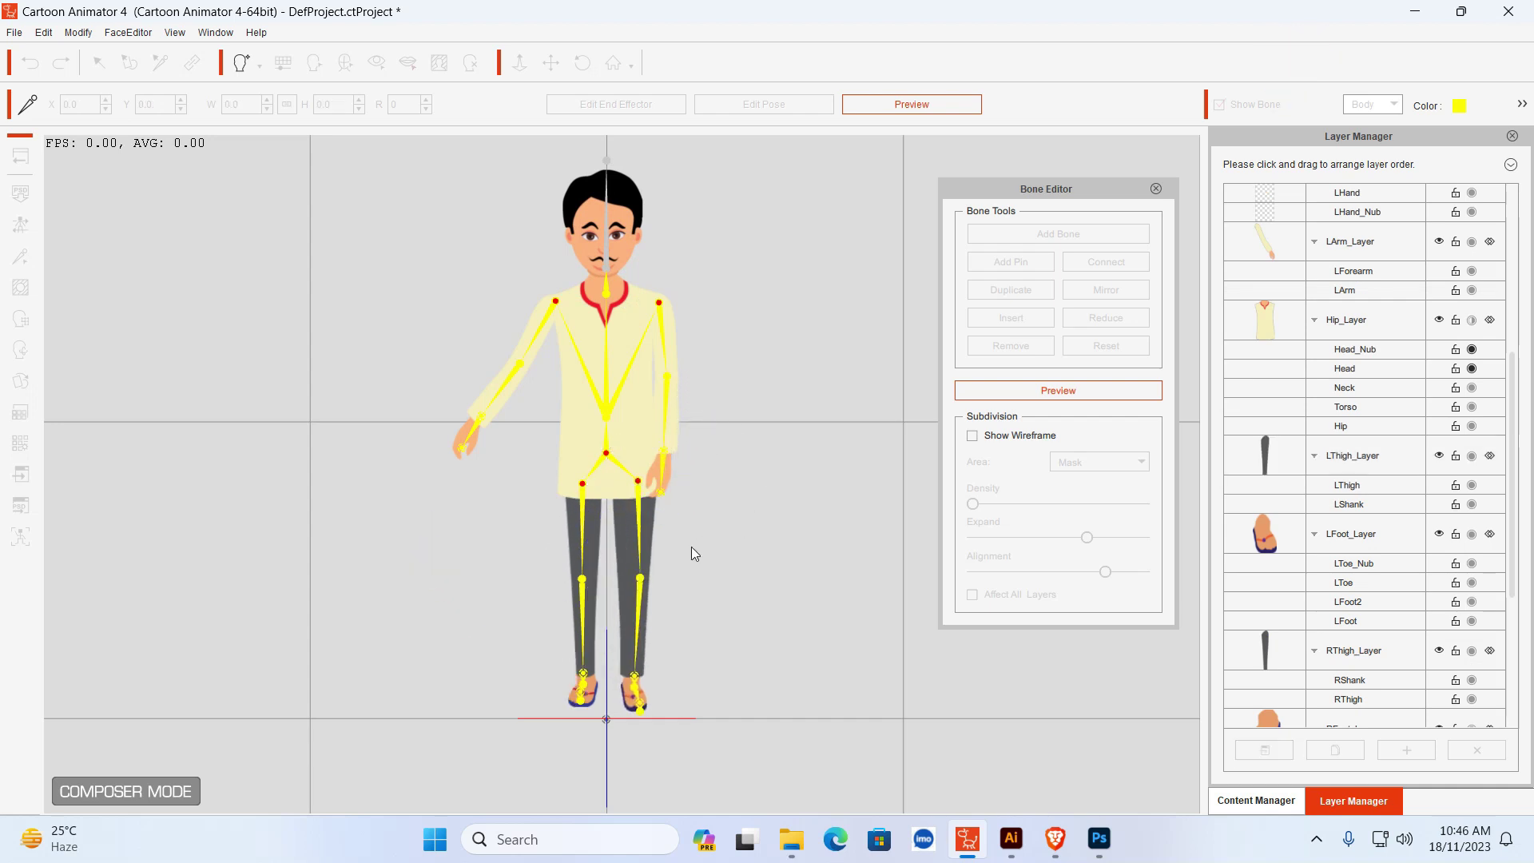
left_click(646, 581)
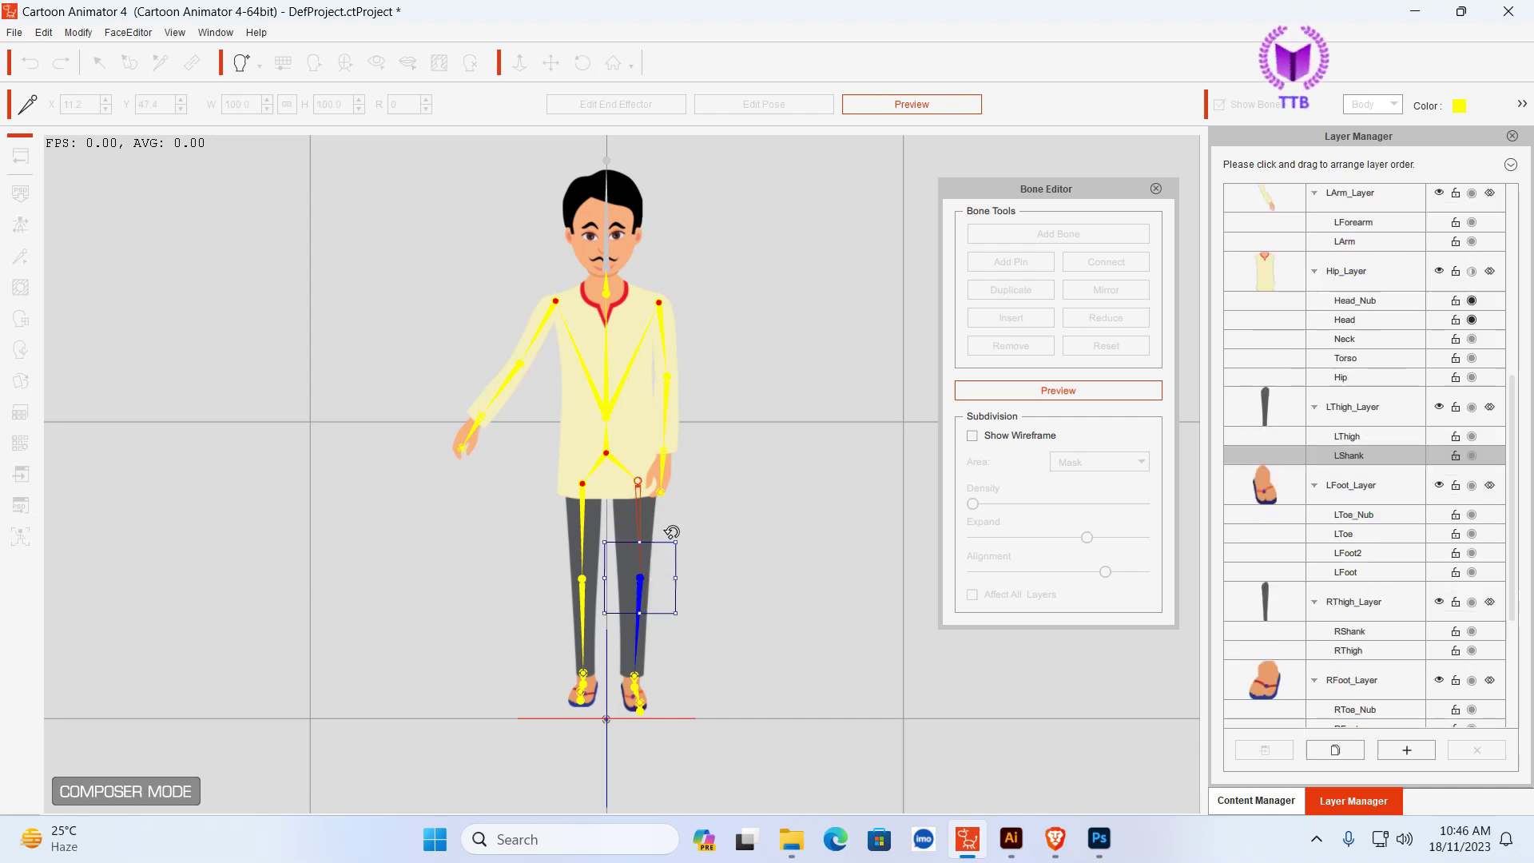
left_click_drag(682, 538, 739, 435)
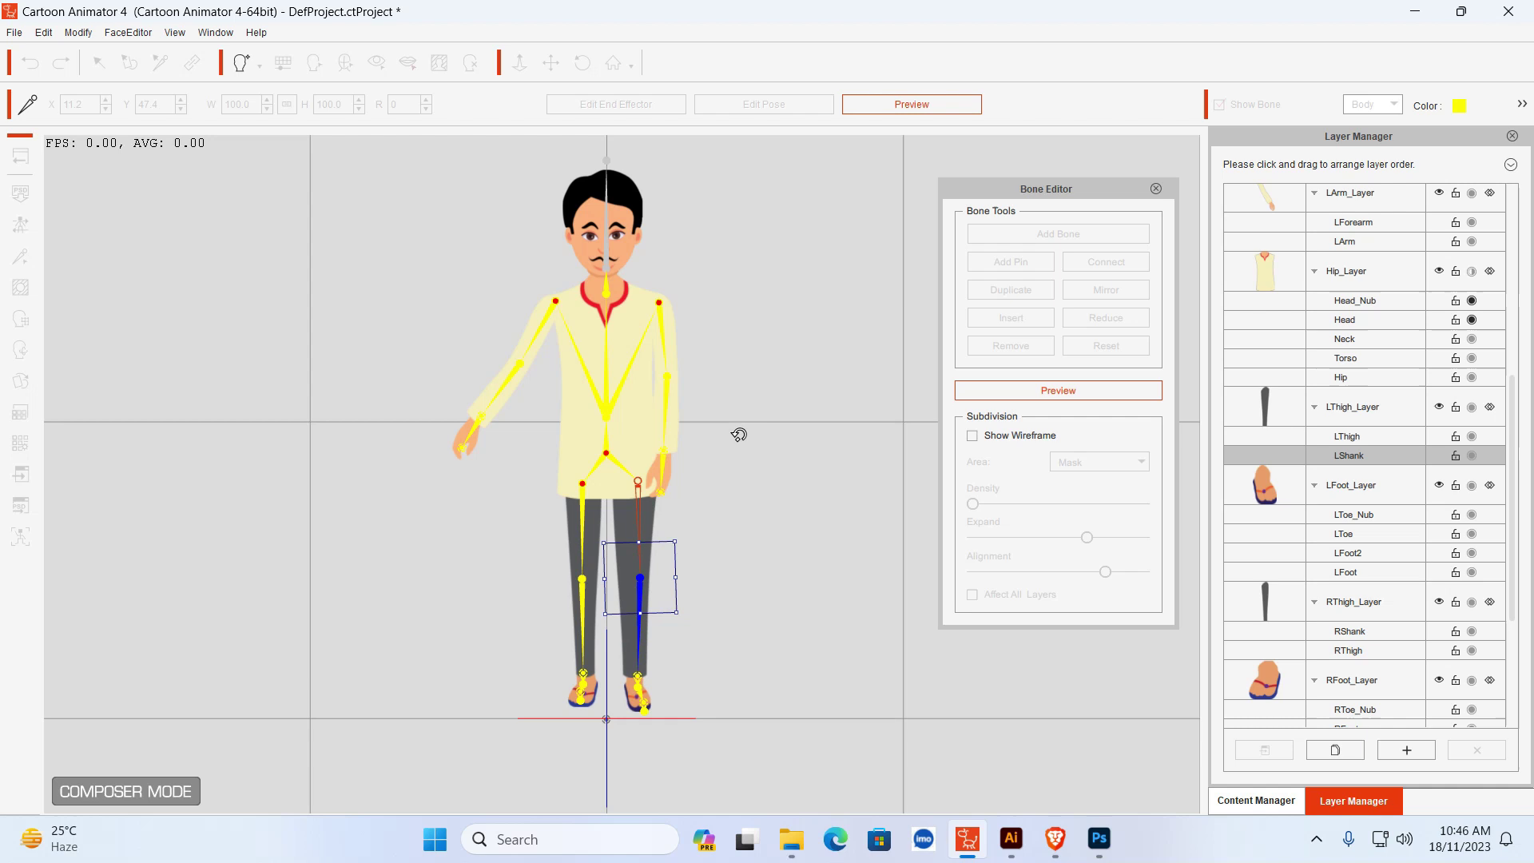
left_click(780, 435)
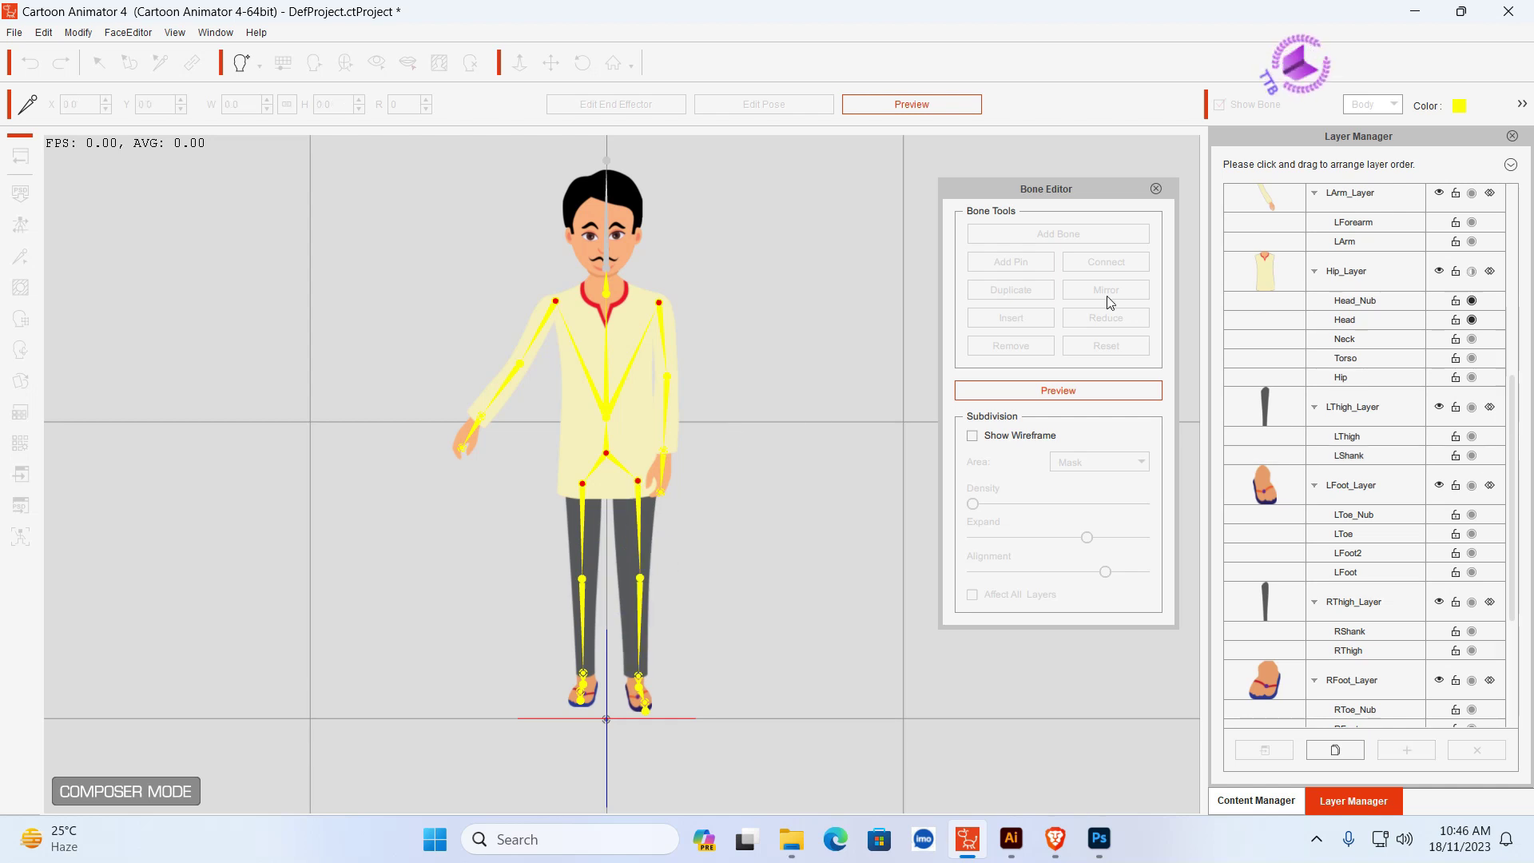
left_click(1156, 190)
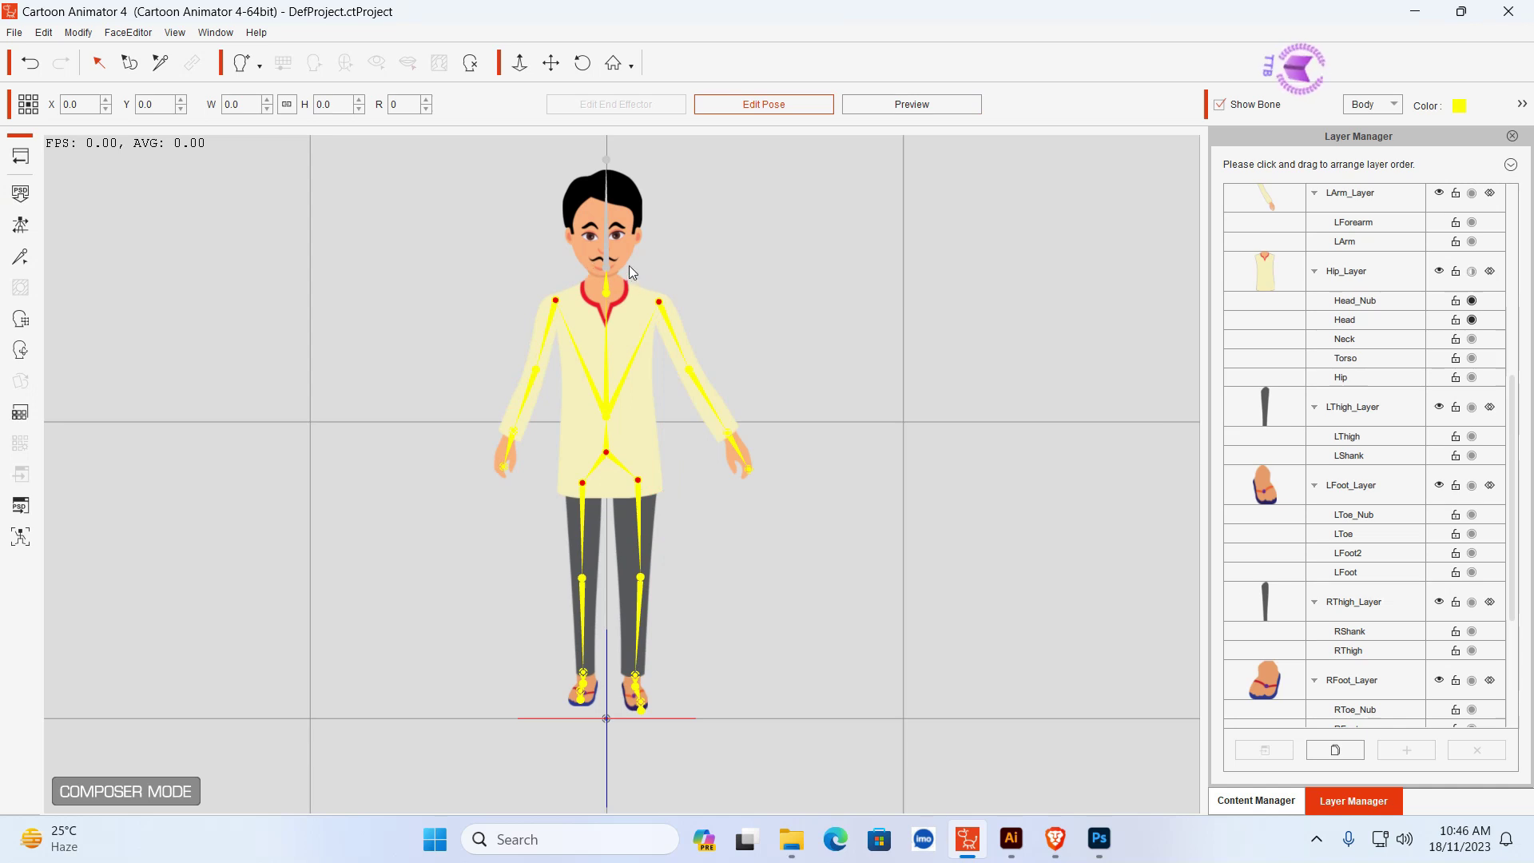
- Switch the face's mouth sprite to SmileOpen, shrink it to about 74%, and place it over the mustache area around X -1.7, Y 152.3
left_click(641, 320)
key("w")
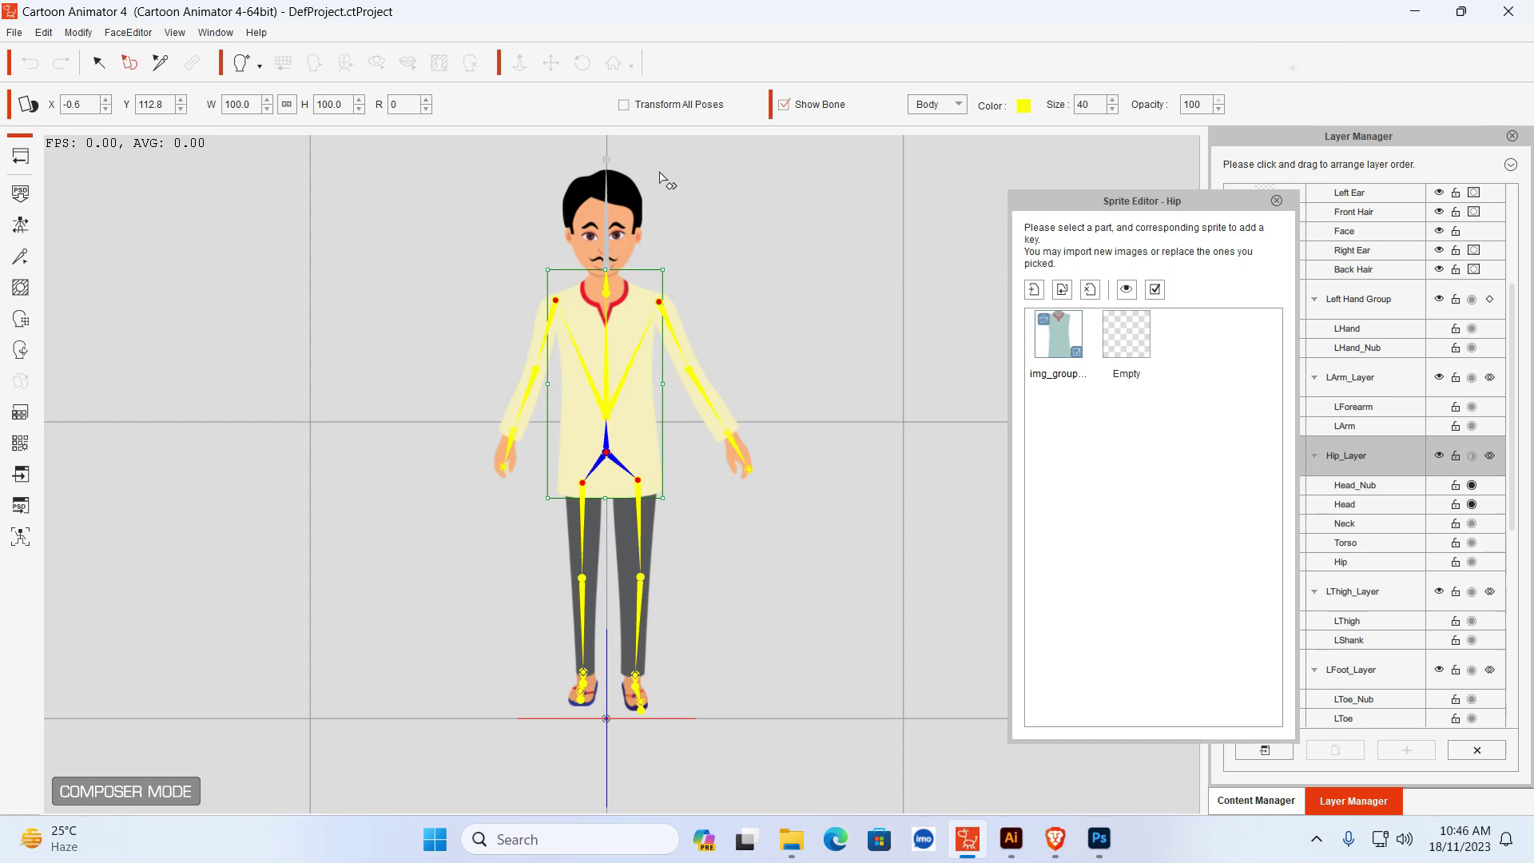
left_click(615, 264)
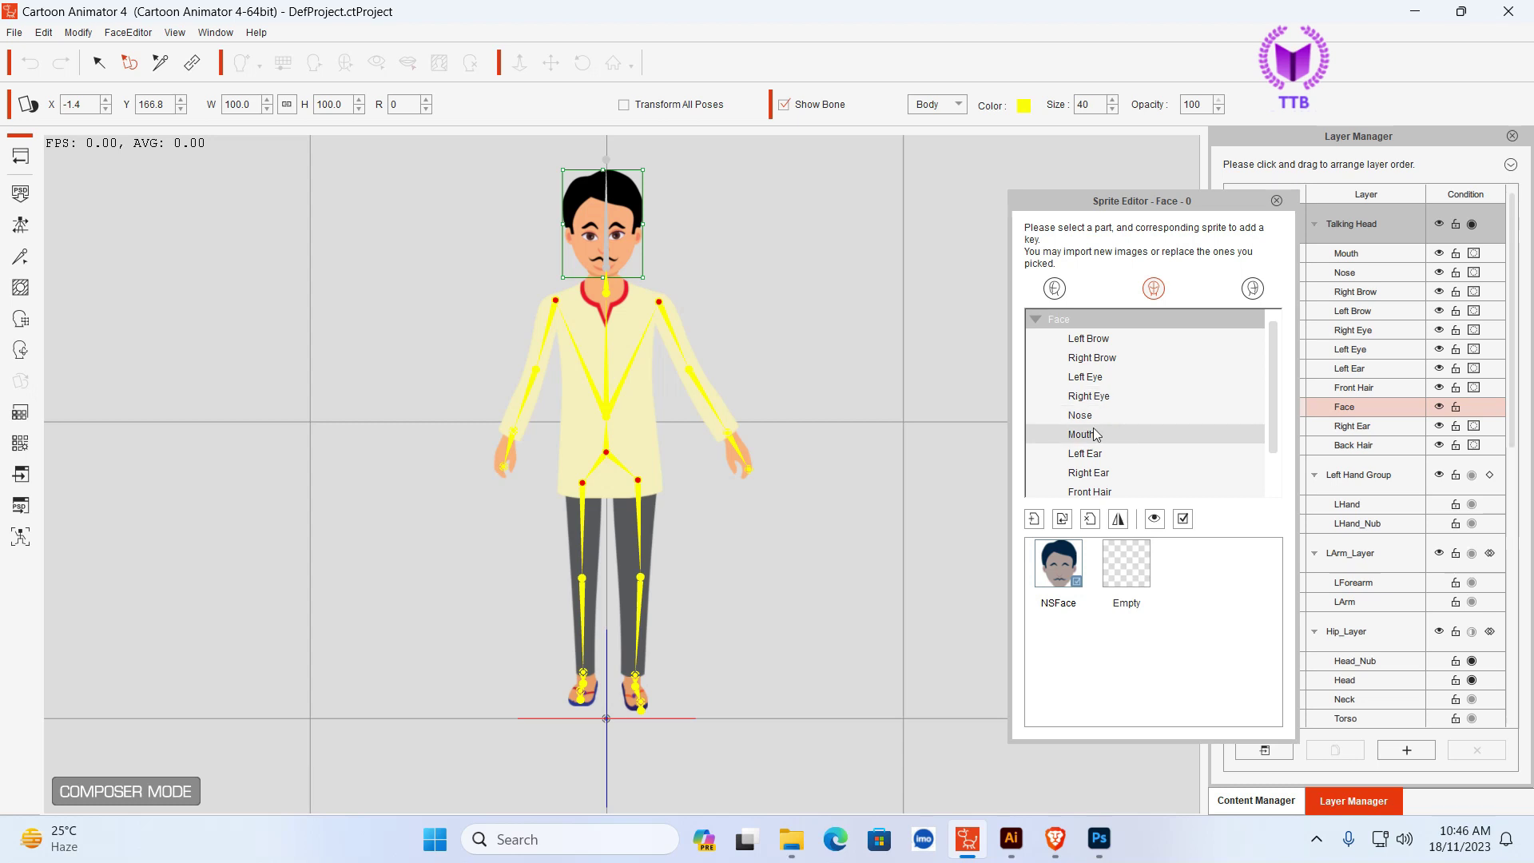
left_click(1095, 436)
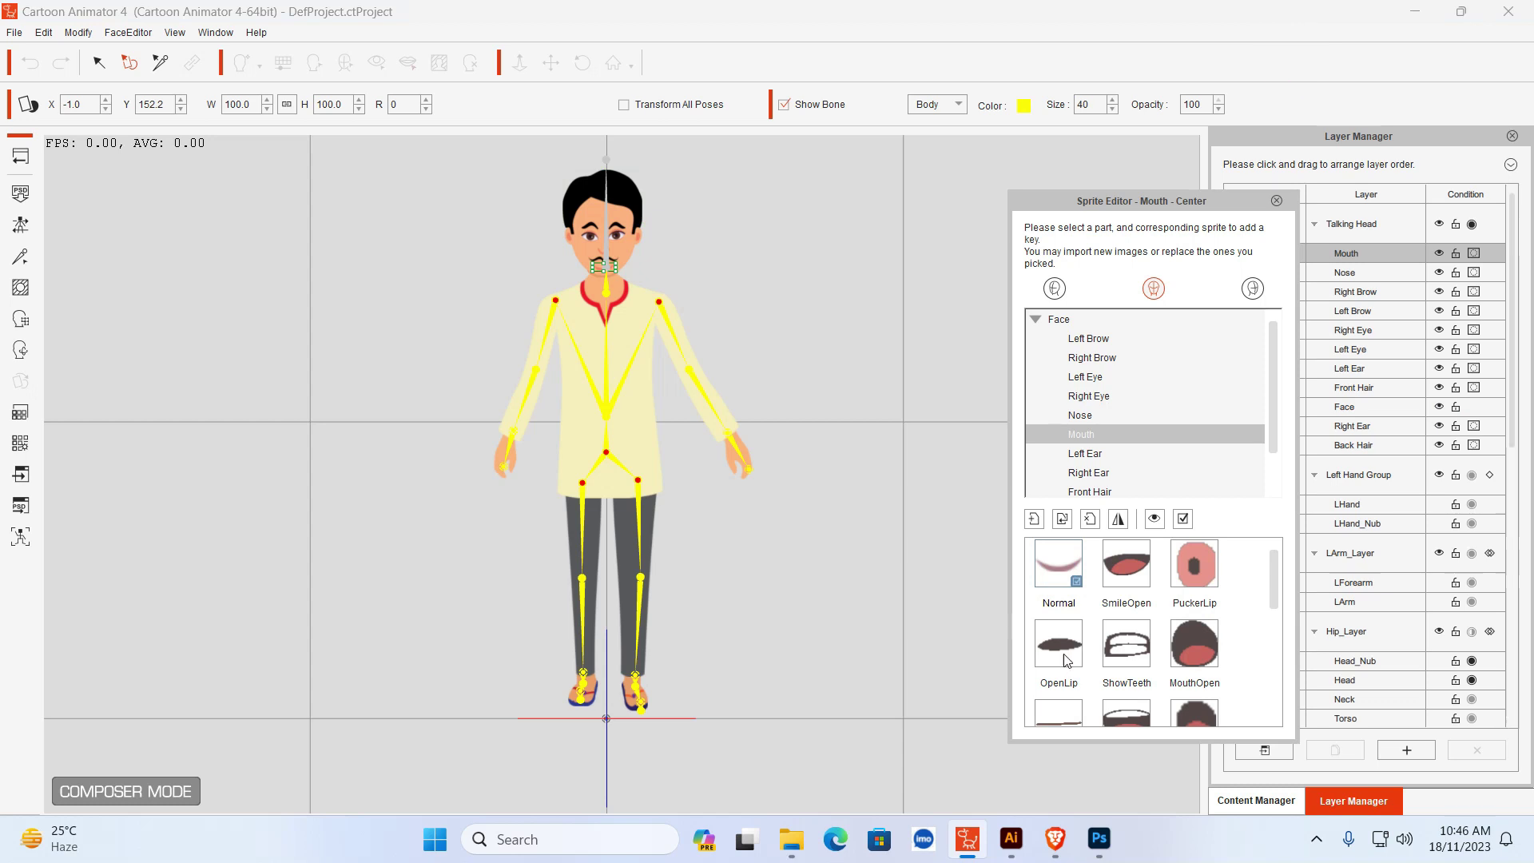
left_click(1136, 585)
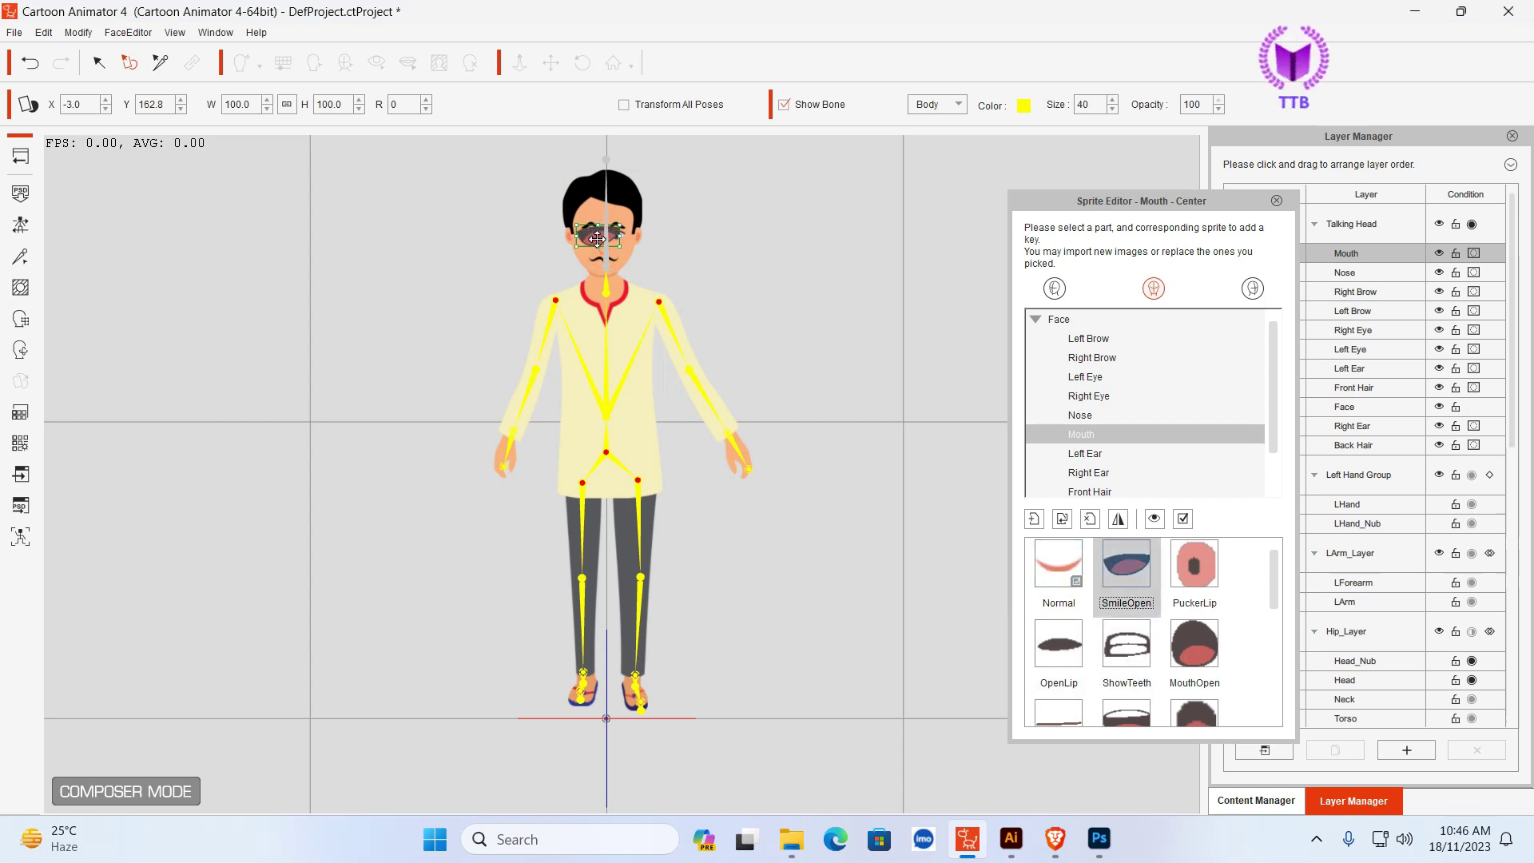
left_click_drag(600, 239, 587, 274)
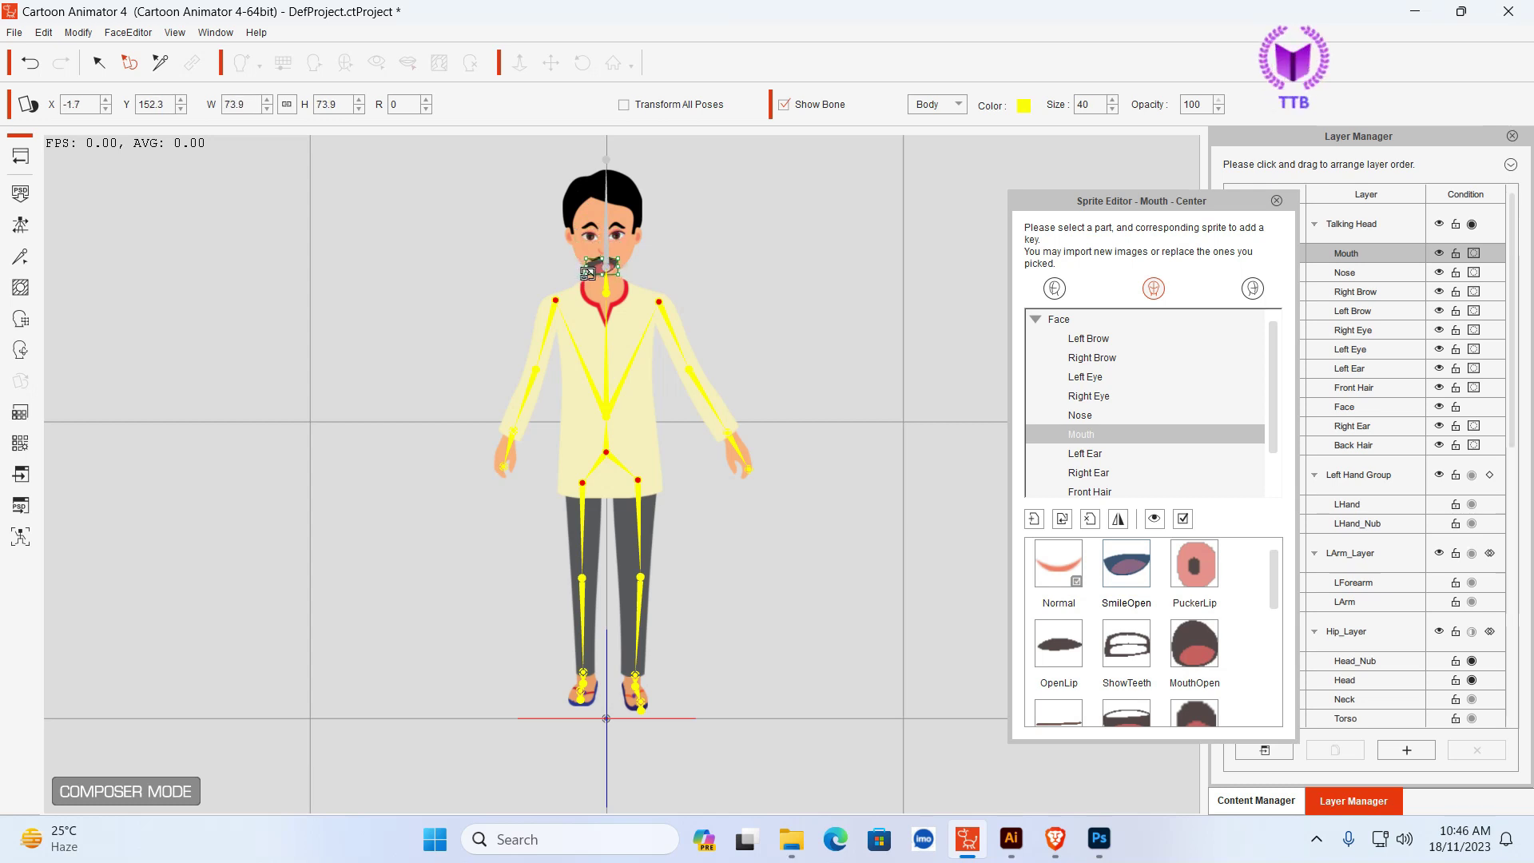
left_click(1277, 200)
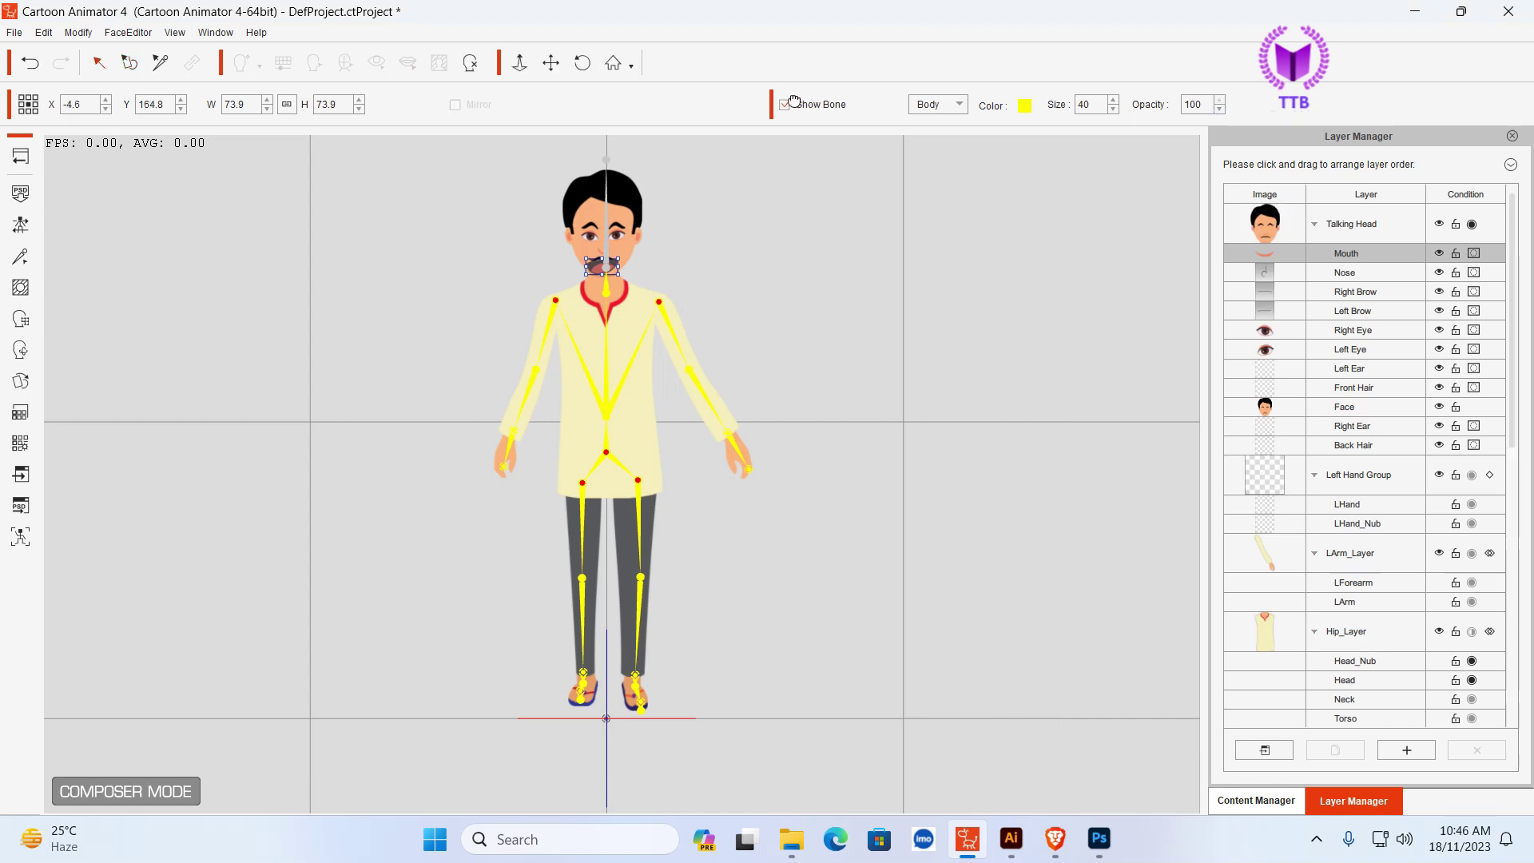
- Scale the open mouth on the face down to about 66%
left_click(550, 63)
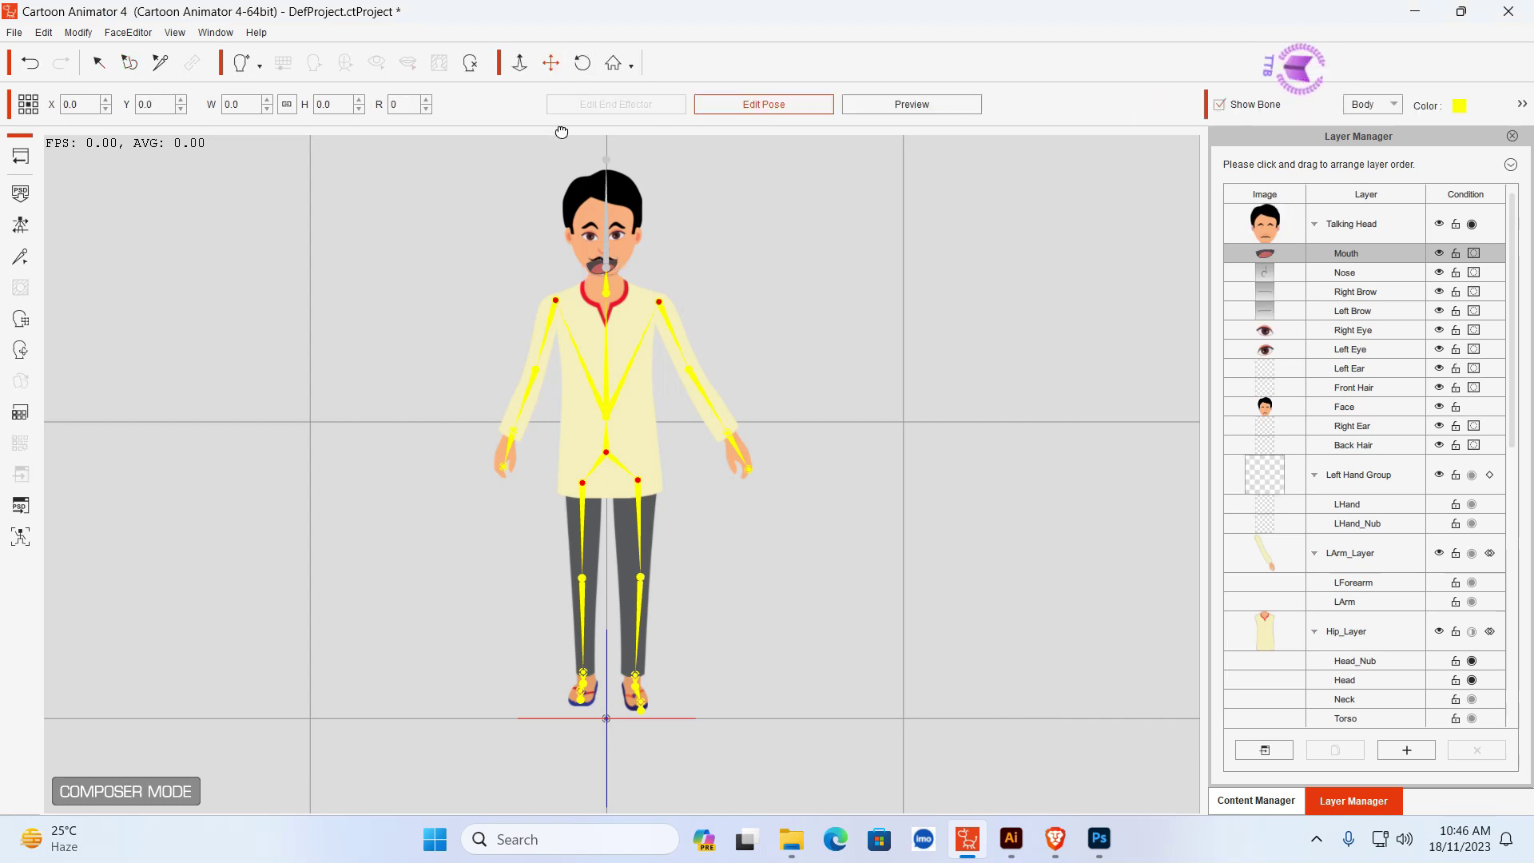
scroll(631, 208, "up", 5)
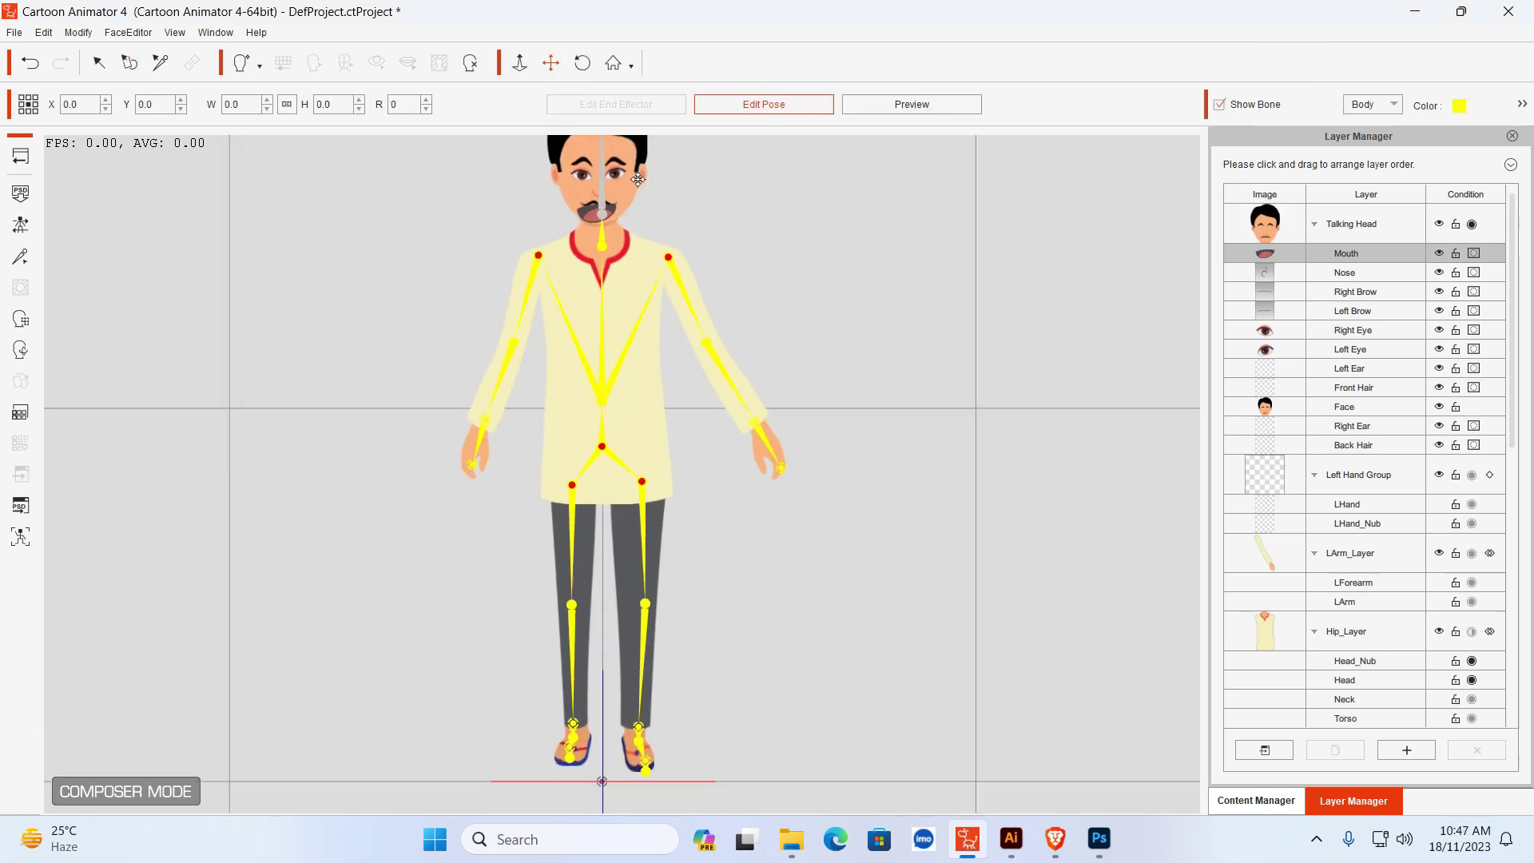
scroll(608, 383, "up", 4)
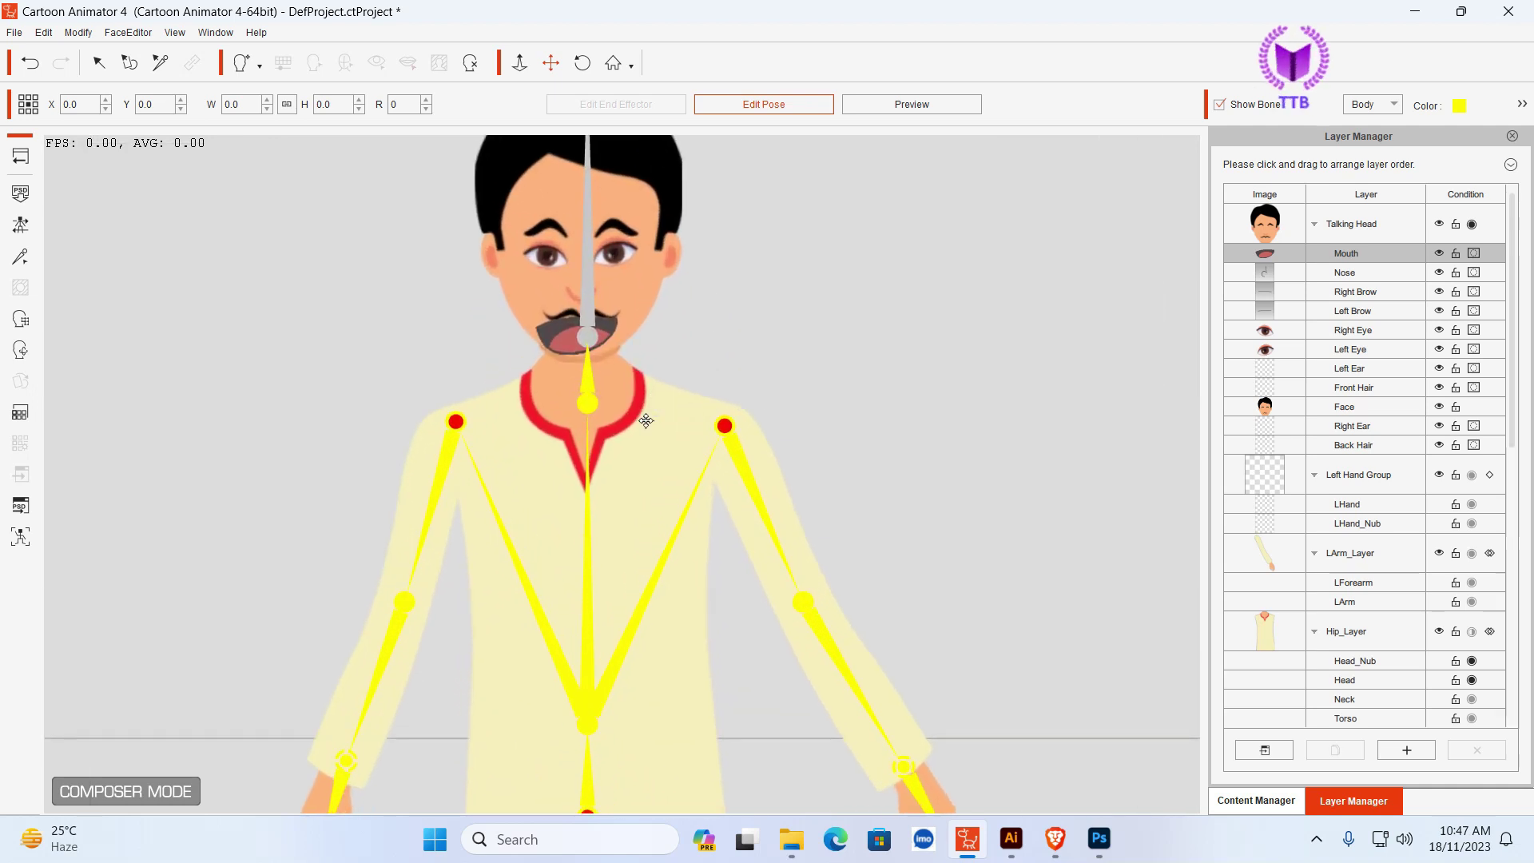
left_click(545, 297)
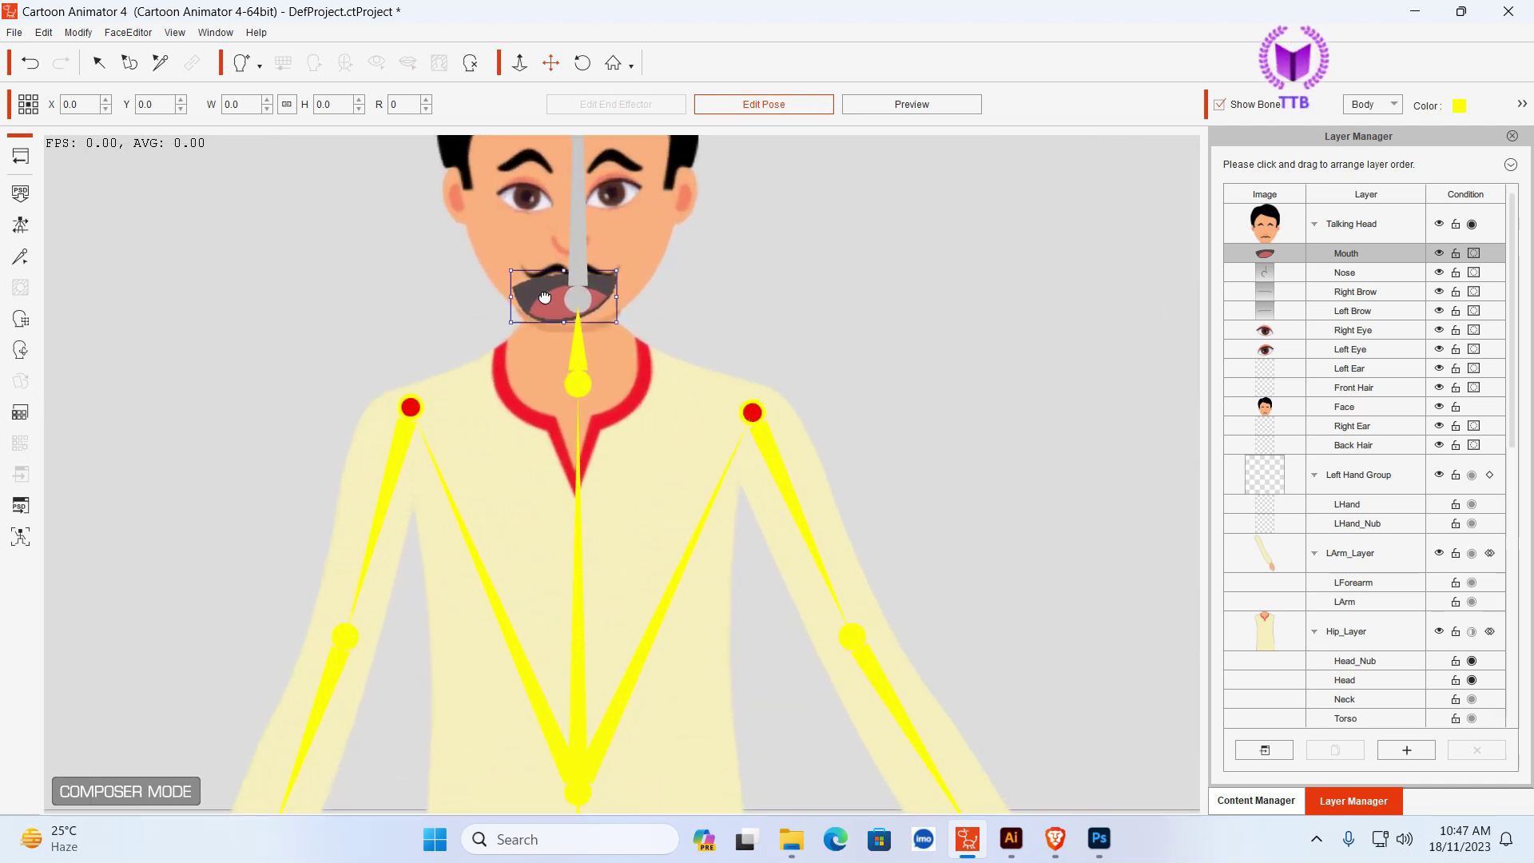
left_click_drag(511, 326, 525, 319)
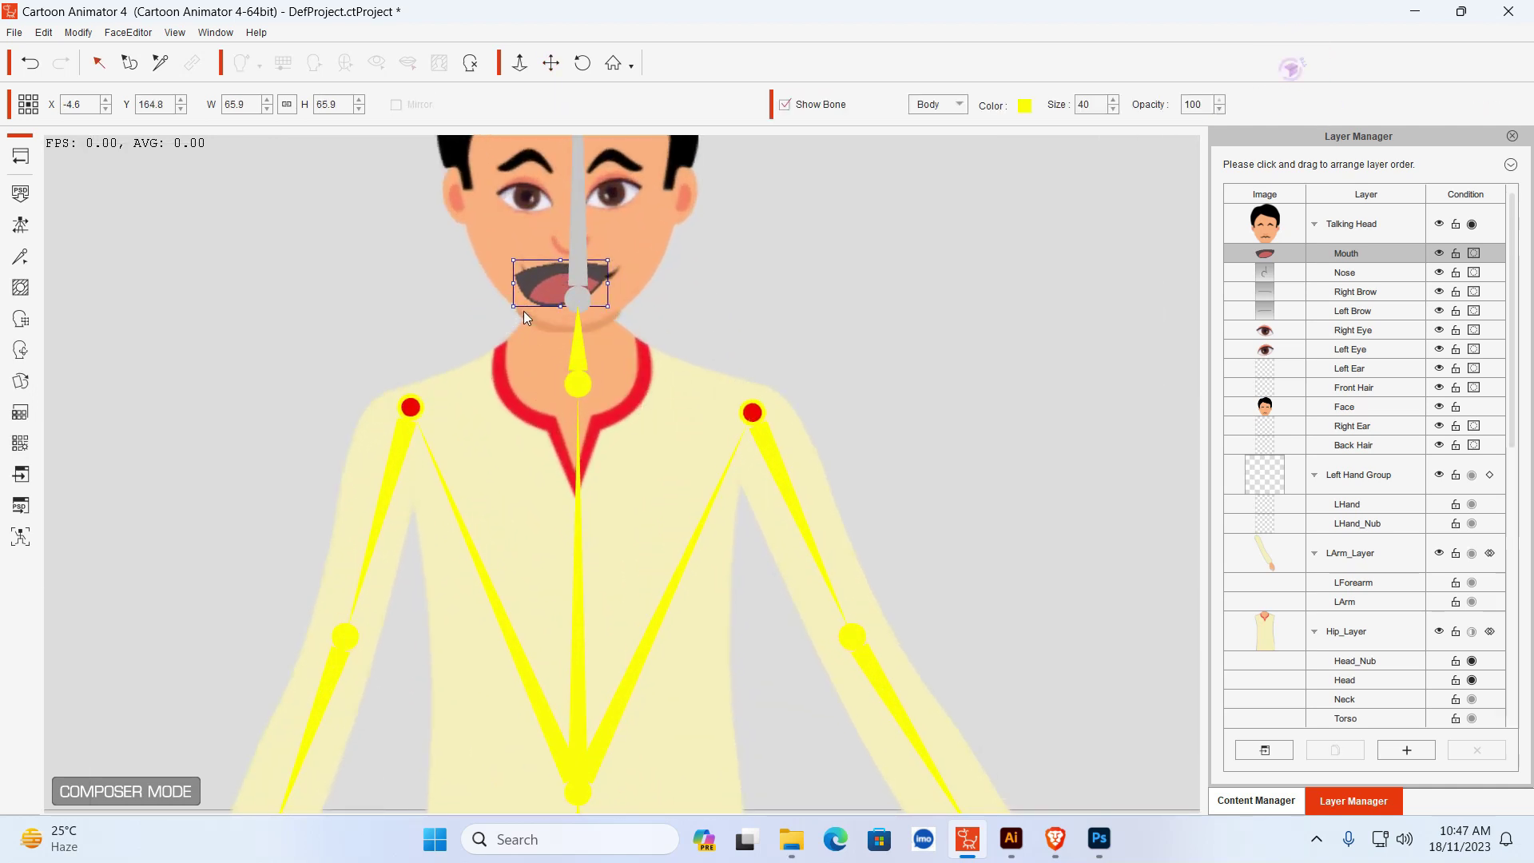
- Hide the bones, move the mouth below the mustache to about X -2.8, Y 162.7, and reduce it to about 59%
left_click(787, 105)
left_click_drag(556, 274, 533, 317)
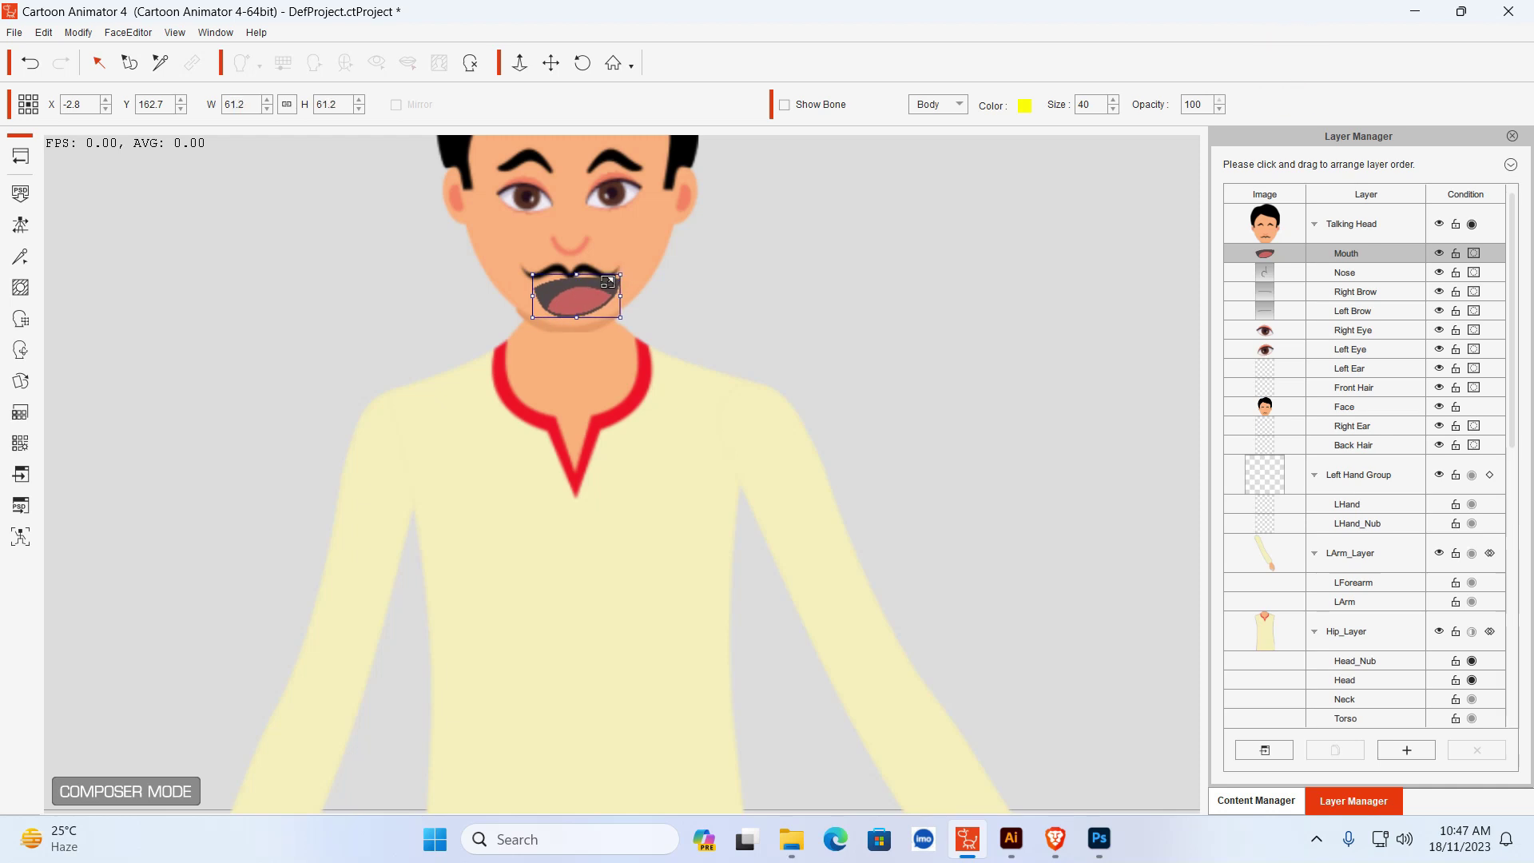
left_click(708, 266)
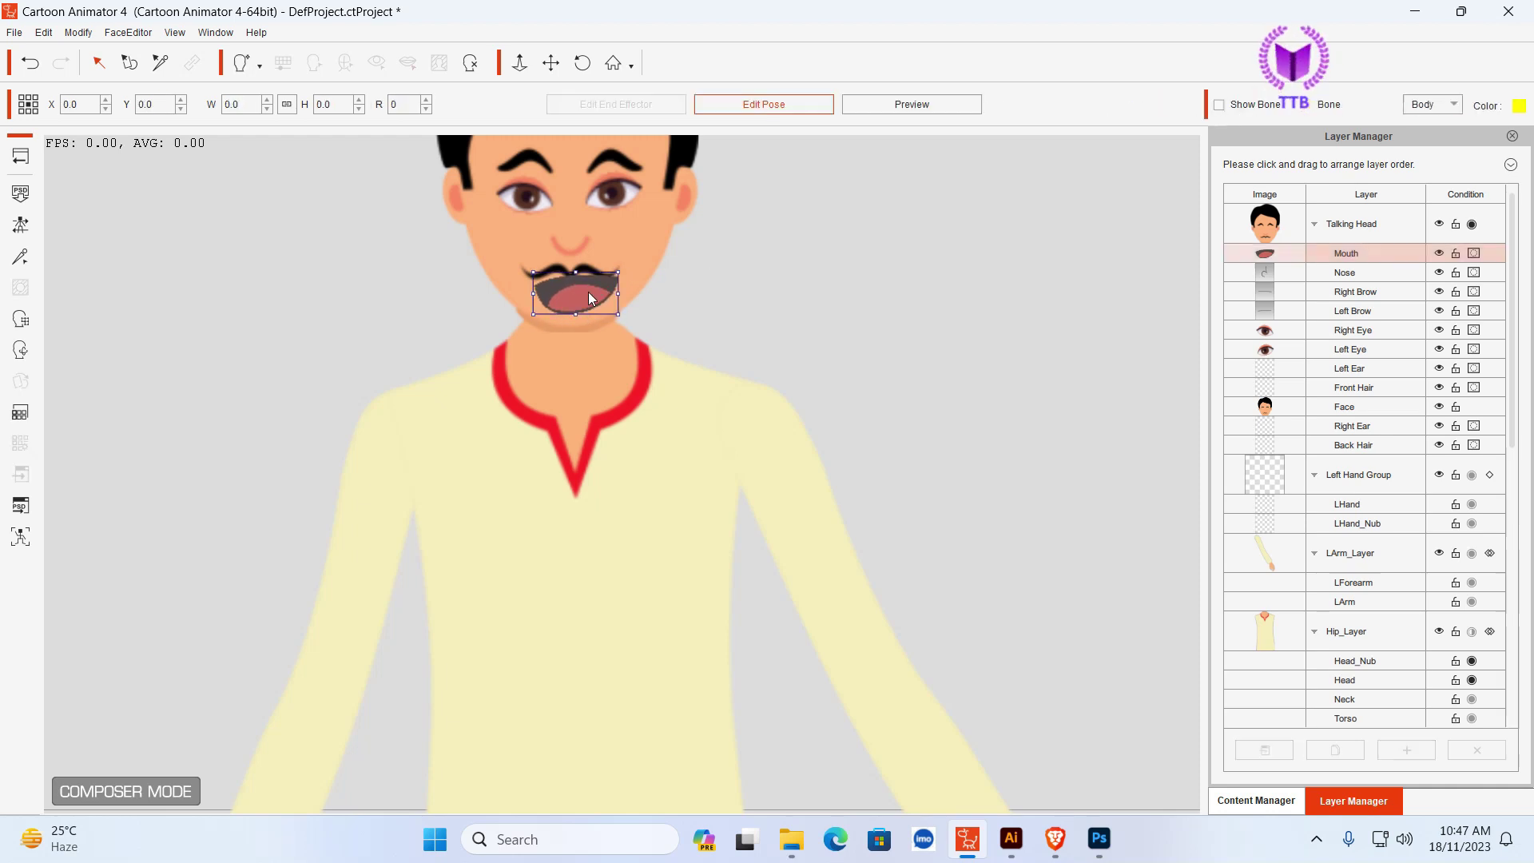
left_click(589, 291)
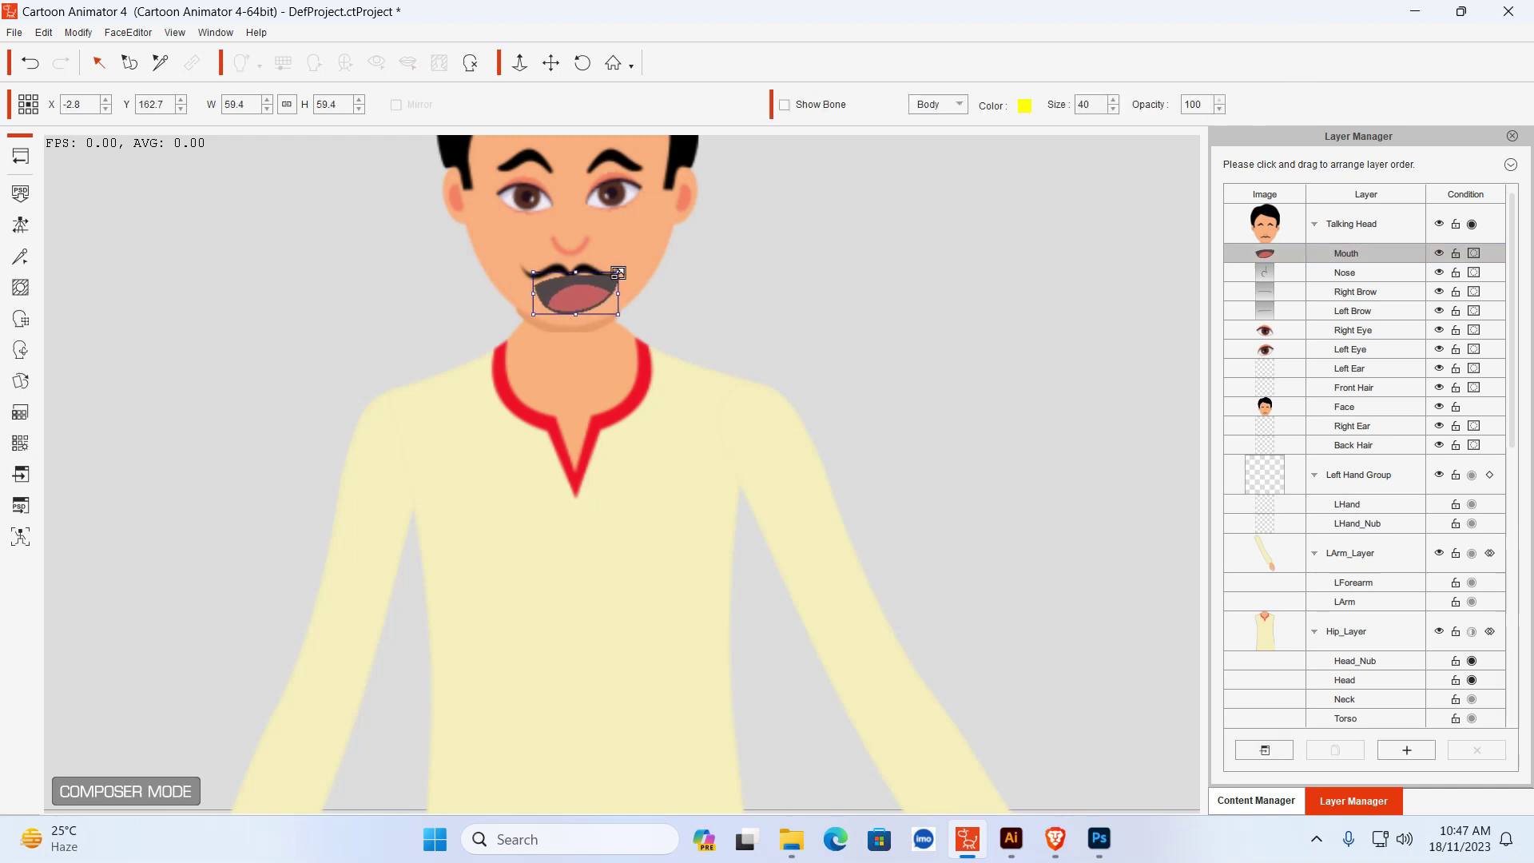
- Reopen the mouth in the Sprite Editor, shrink SmileOpen to about 38%, and center it below the mustache at about X -1.2, Y 152.2
left_click(785, 291)
left_click(579, 290)
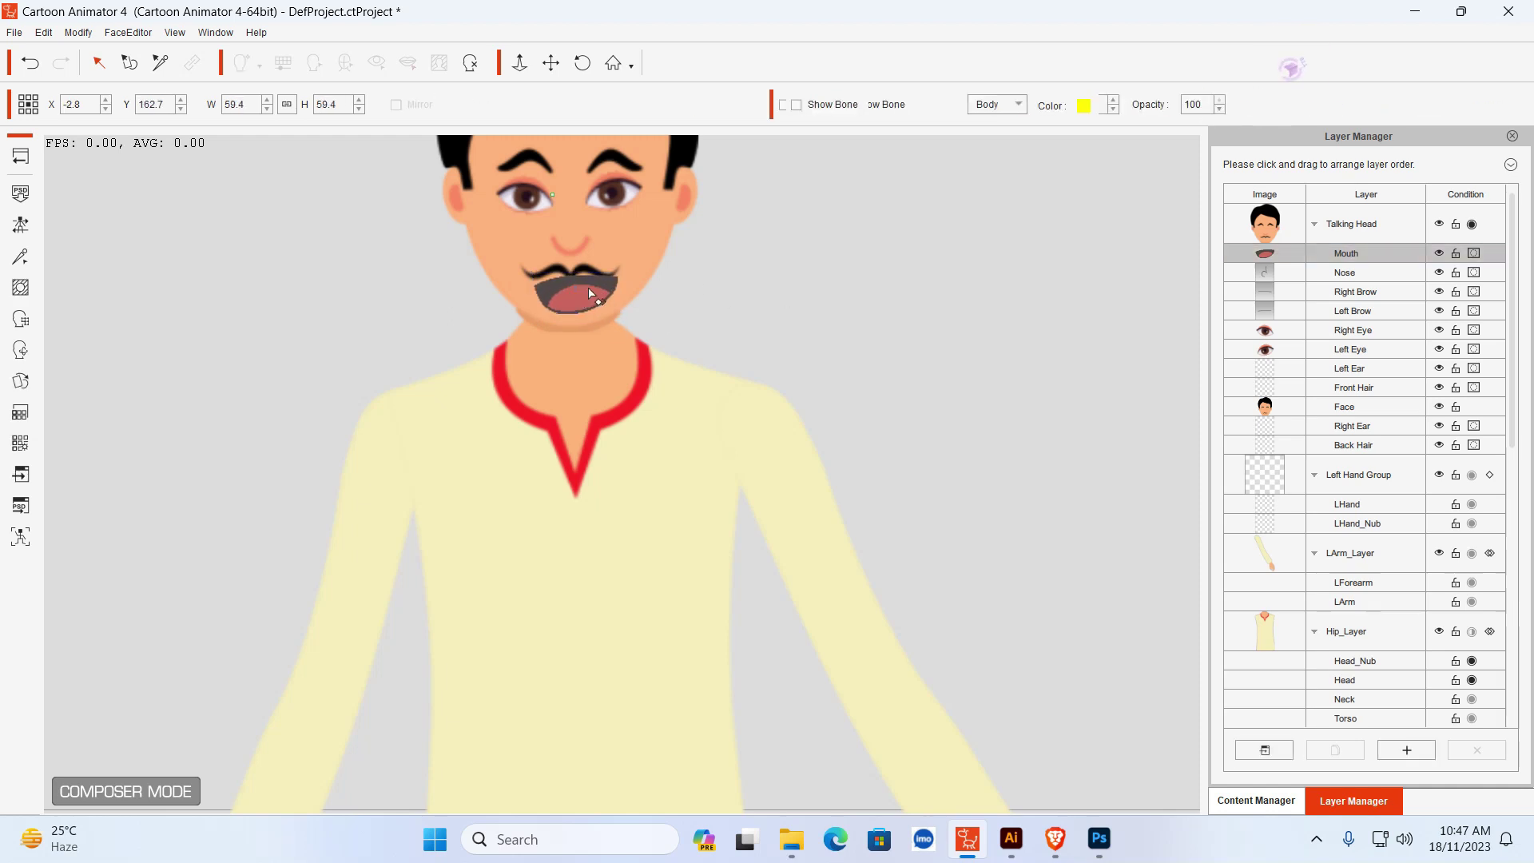
double_click(599, 294)
left_click_drag(612, 286, 591, 293)
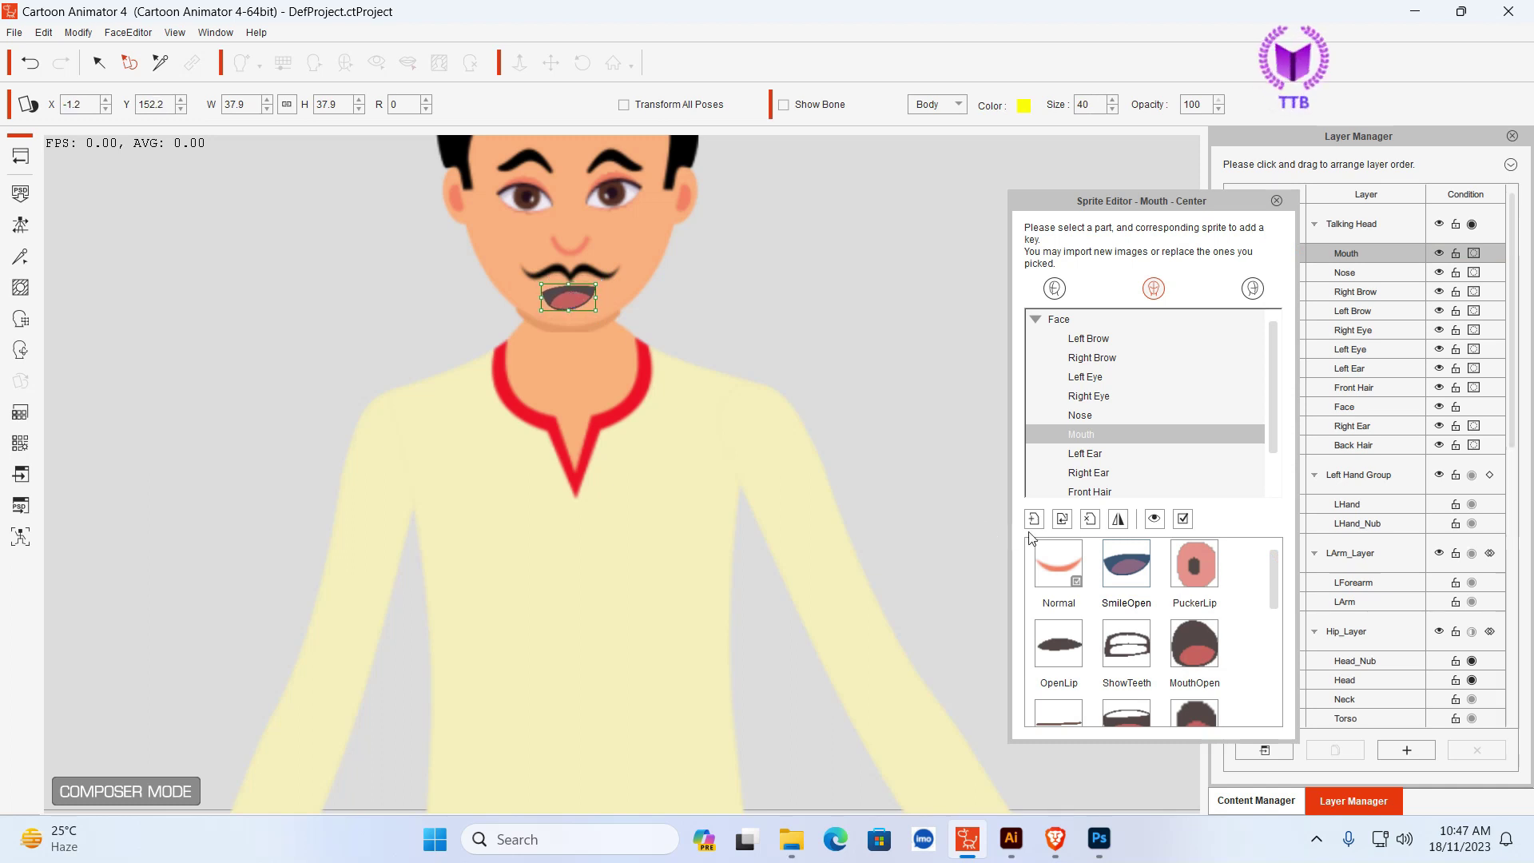
- Place the PuckerLip sprite below the mustache at about 66% scale and the OpenLip sprite at about X -0.8, Y 152.3
left_click(1187, 570)
left_click_drag(535, 194, 565, 307)
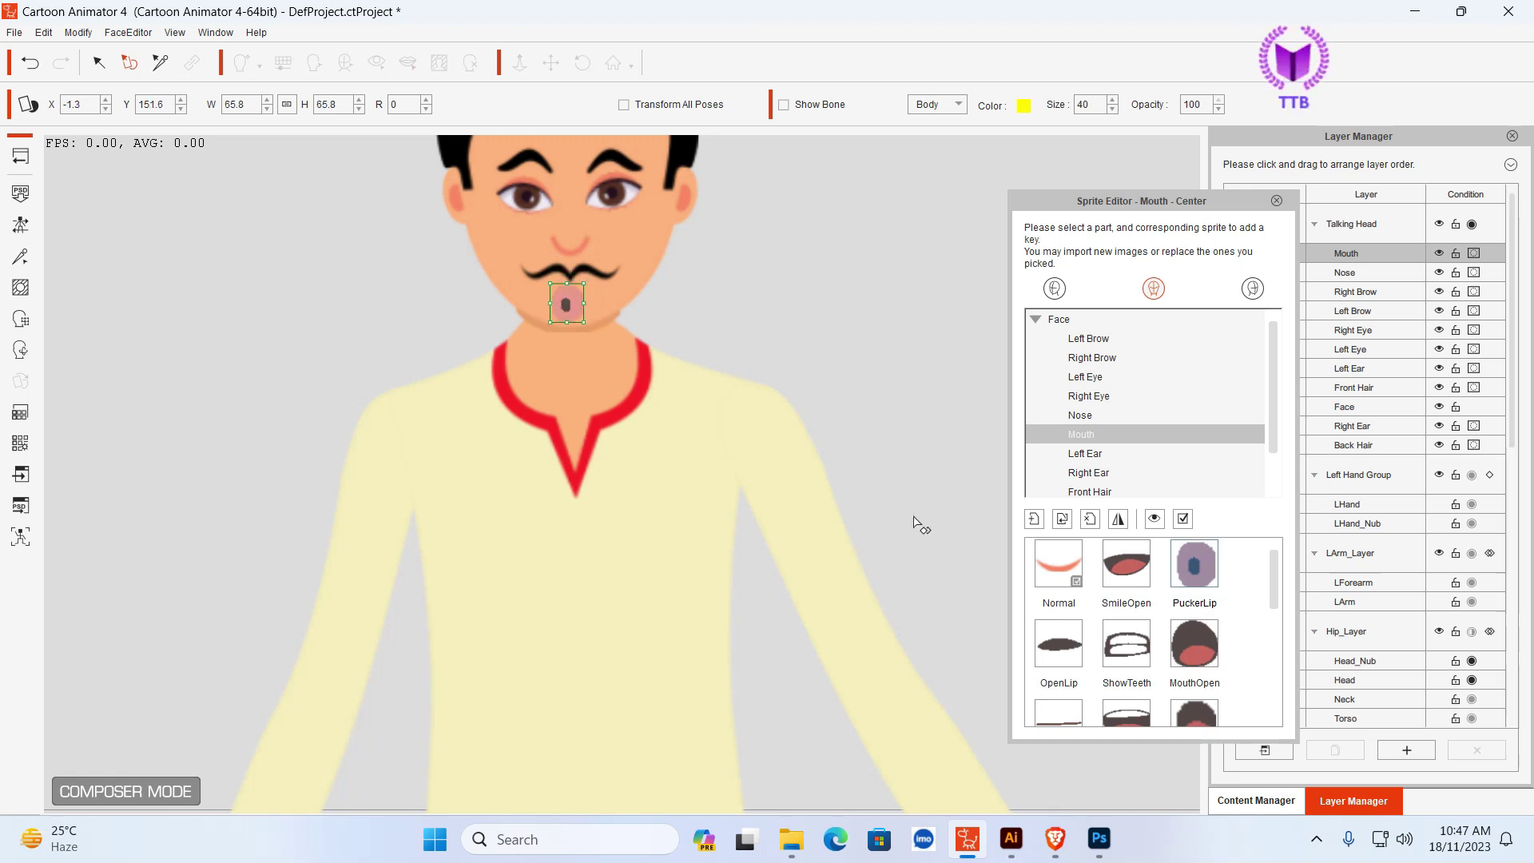
left_click(1059, 643)
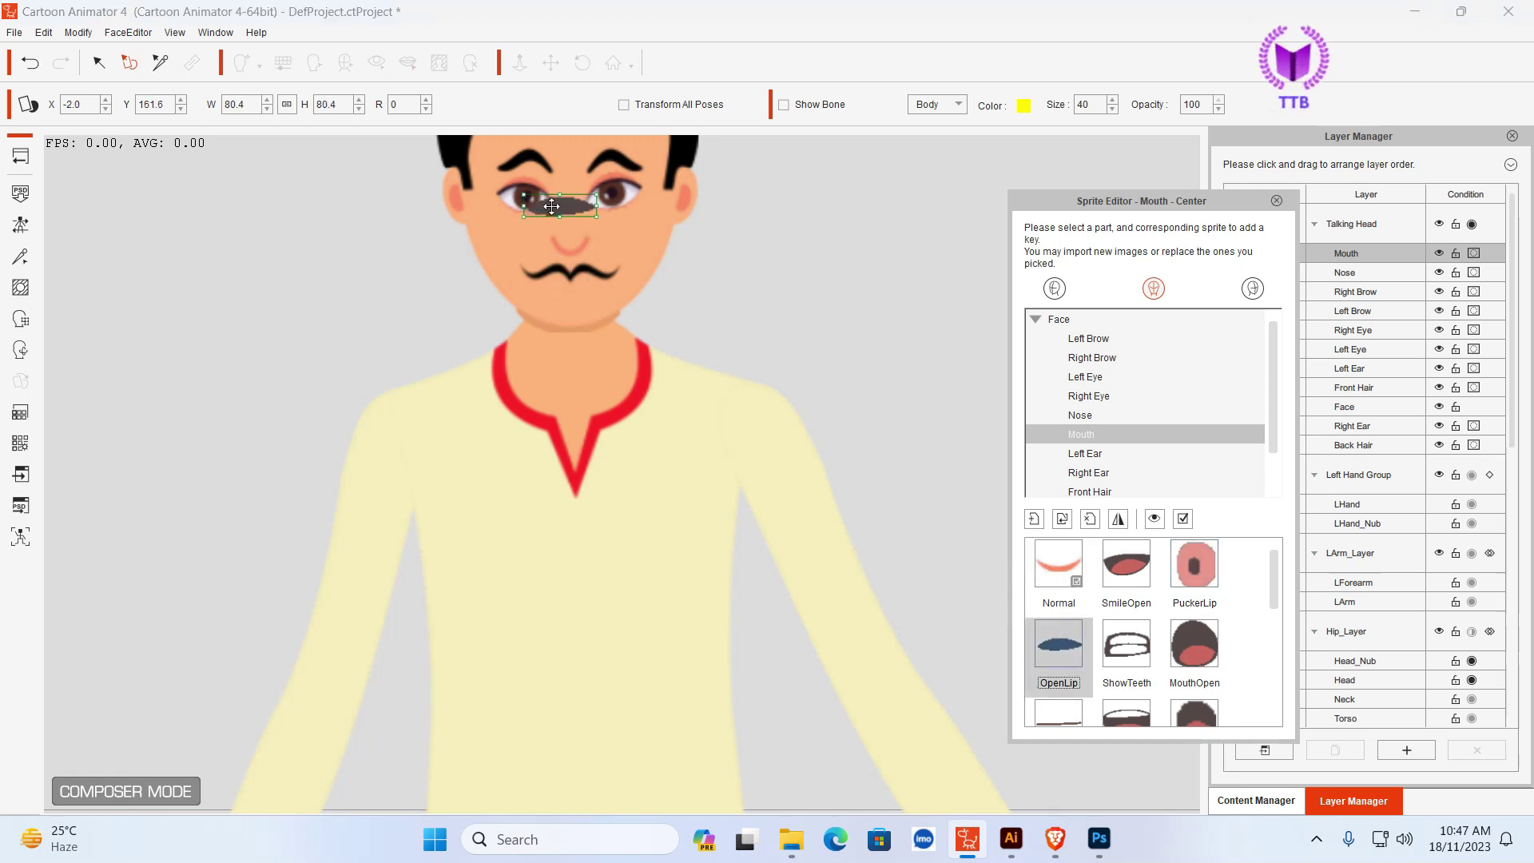
left_click_drag(551, 207, 563, 298)
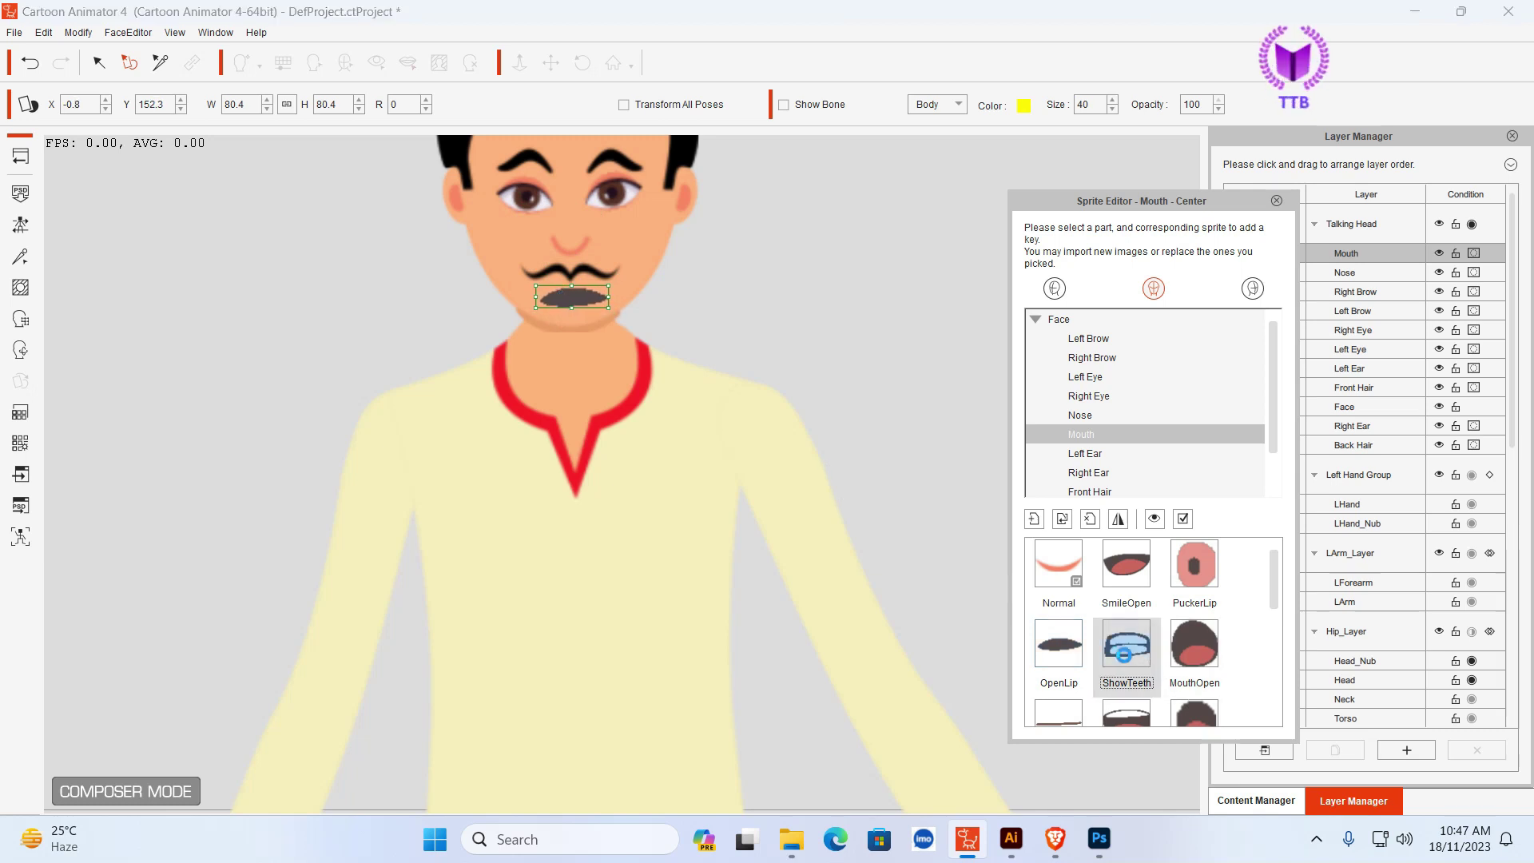
- Shrink the ShowTeeth sprite to about 46% and the MouthOpen sprite to about 42%, placing both below the mustache
left_click(1128, 652)
left_click_drag(555, 199, 566, 297)
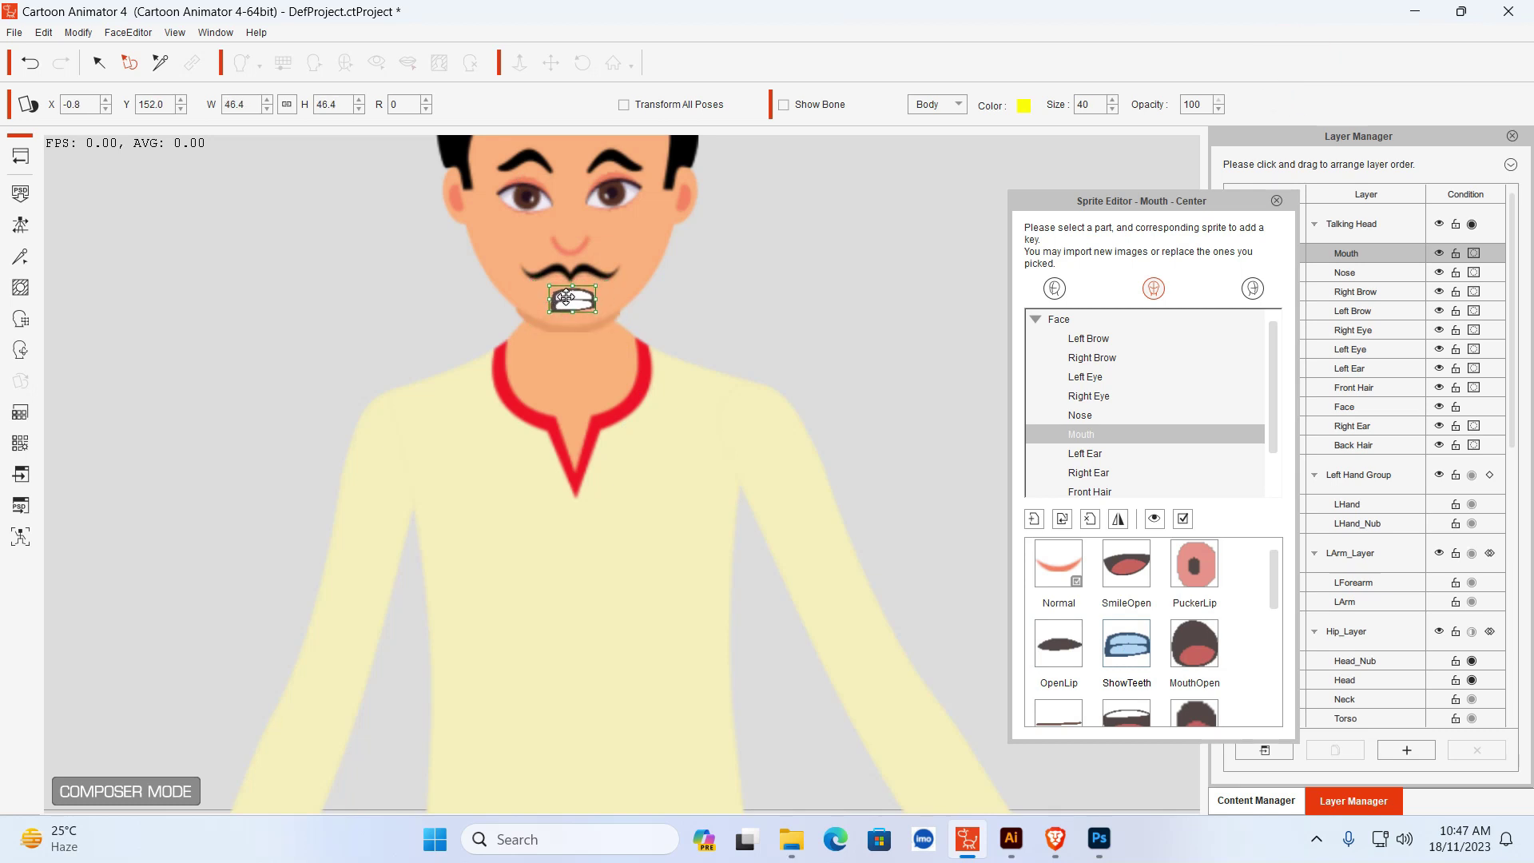
left_click(1195, 644)
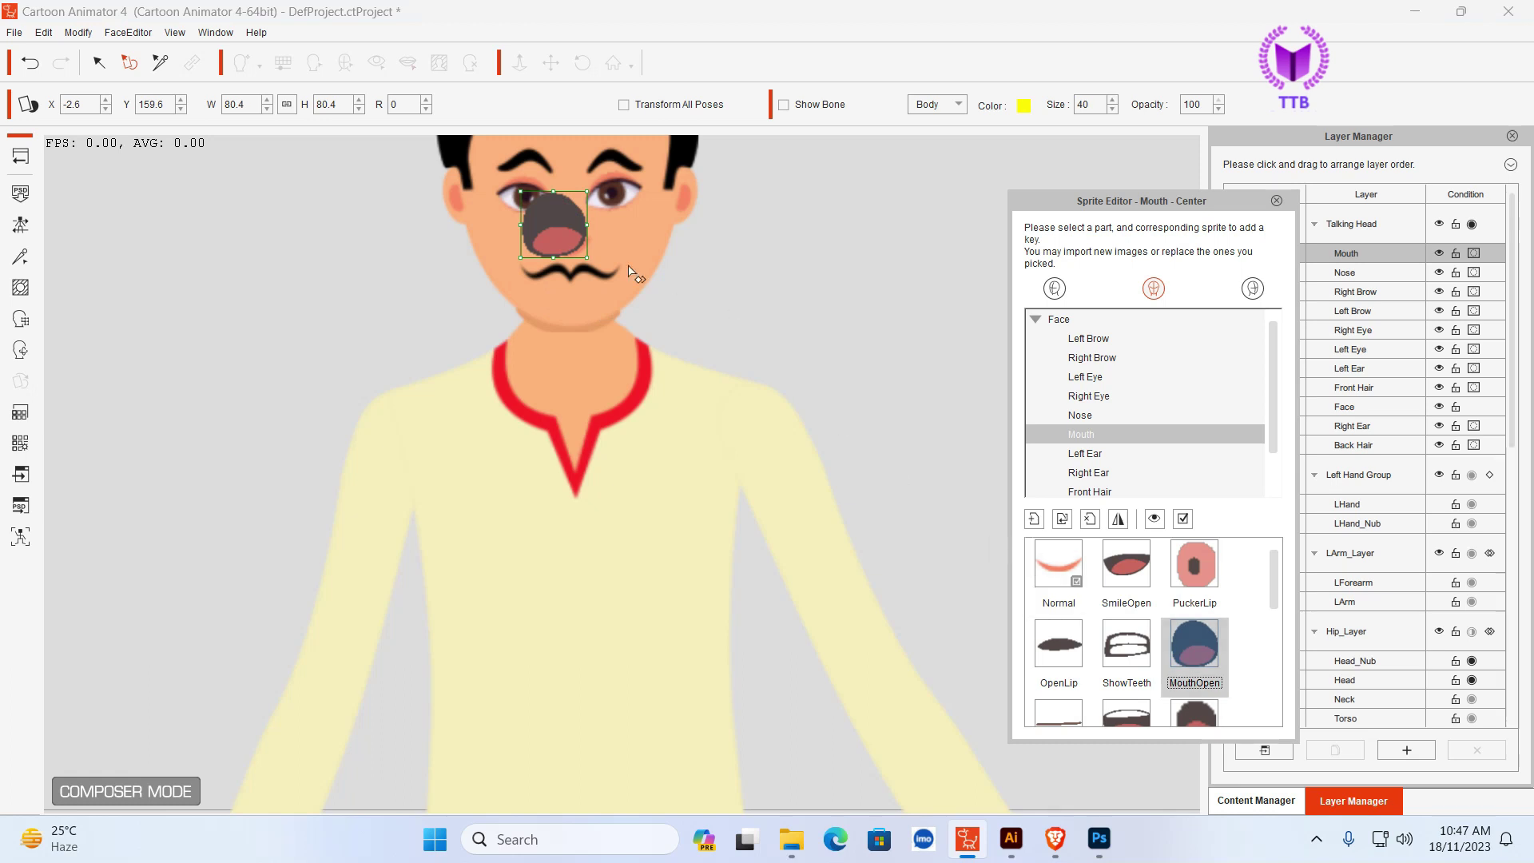
left_click_drag(560, 225, 558, 311)
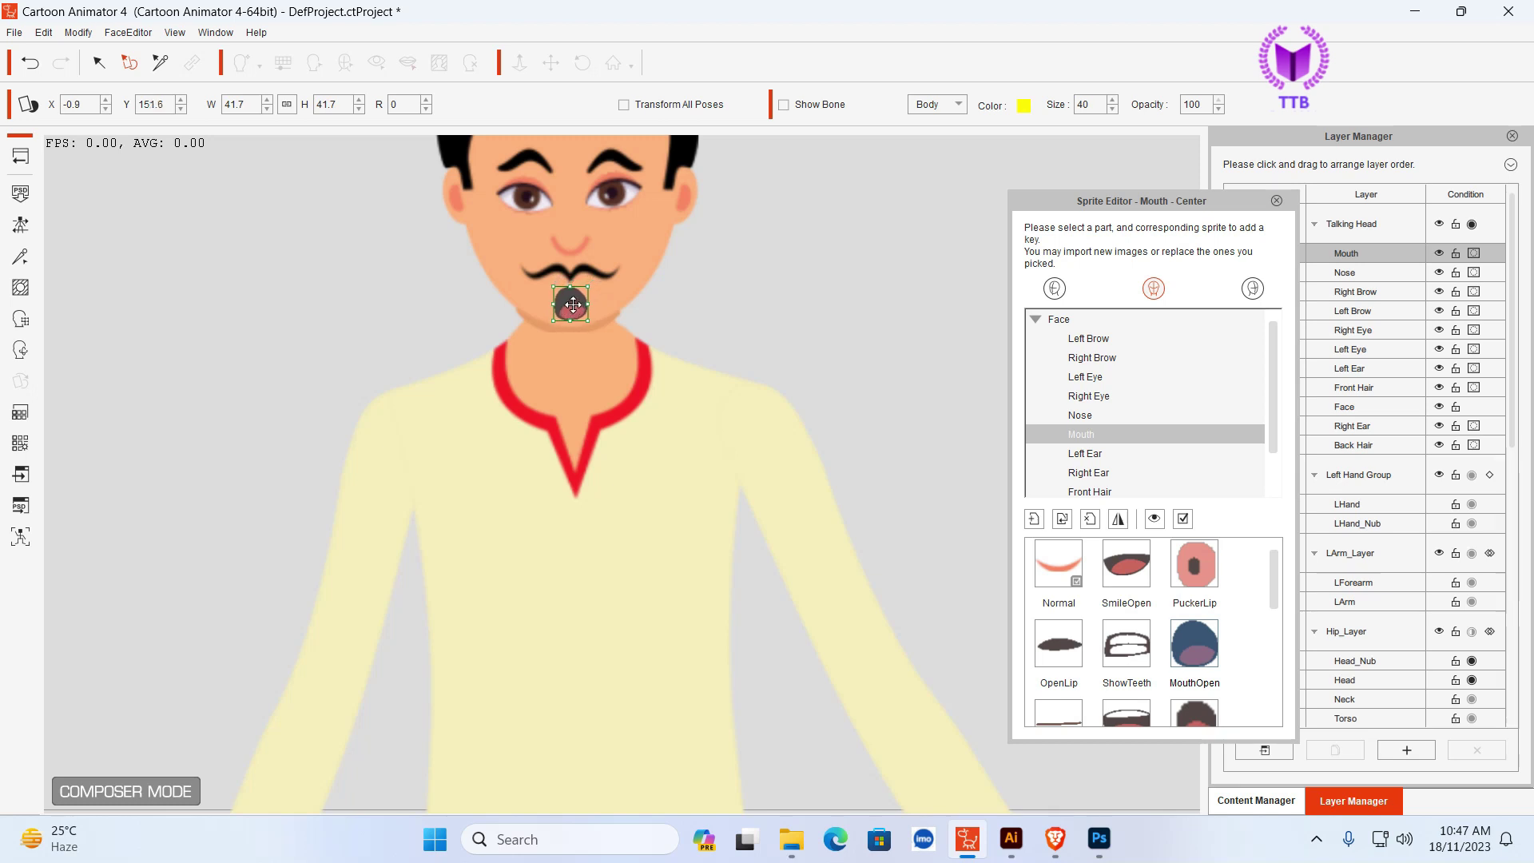
left_click_drag(575, 305, 576, 304)
- Select the EE mouth sprite and move it from the eyes down below the mustache
scroll(1192, 623, "down", 3)
left_click(1036, 618)
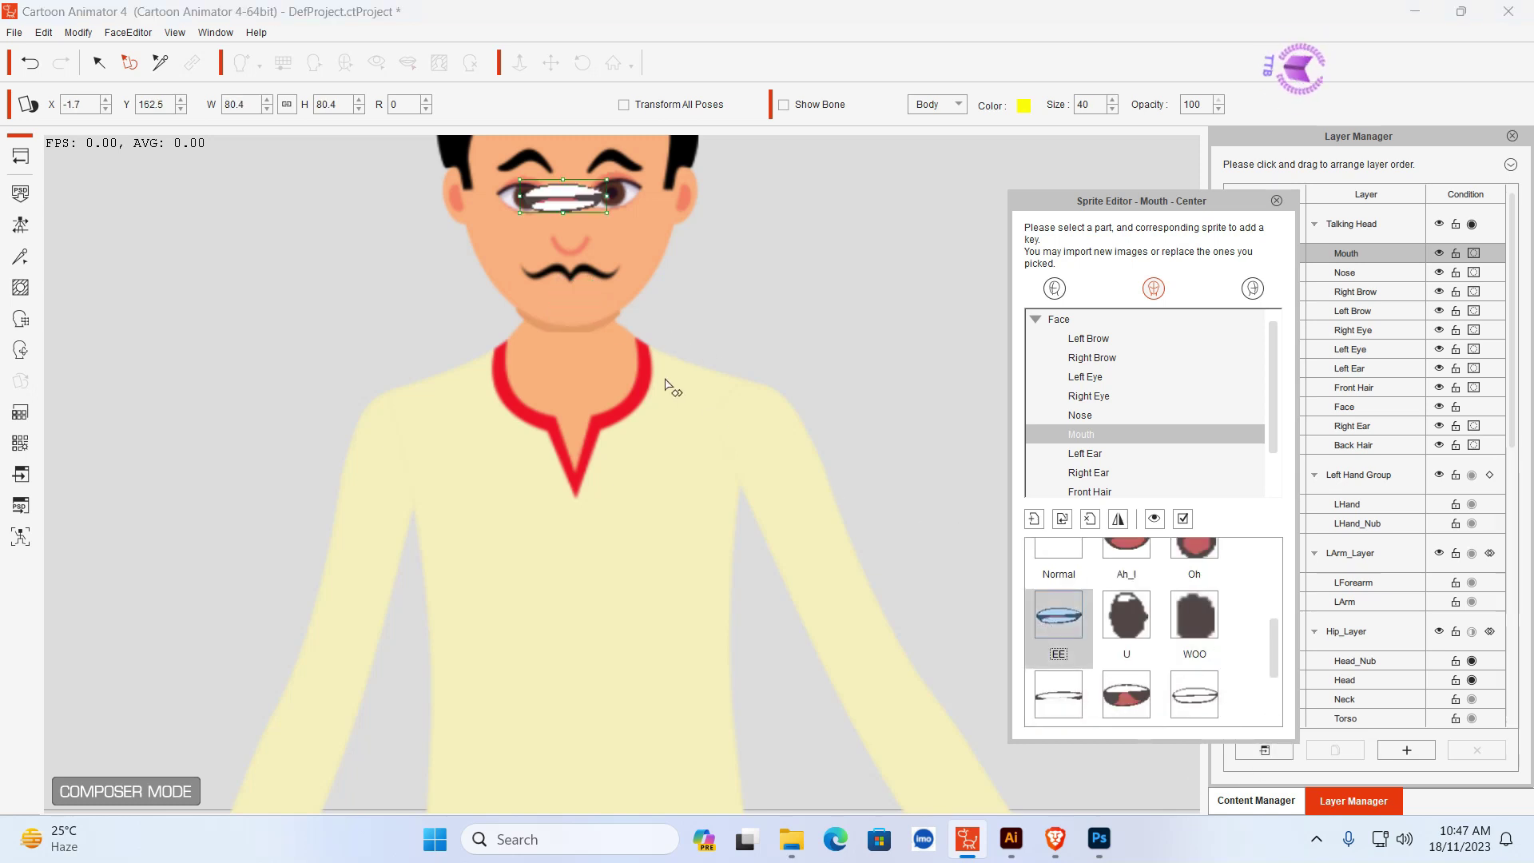
left_click_drag(537, 207, 580, 297)
- Enlarge the WOO mouth sprite to 110% and place it below the mustache at about X -0.9, Y 152.3
left_click(1194, 615)
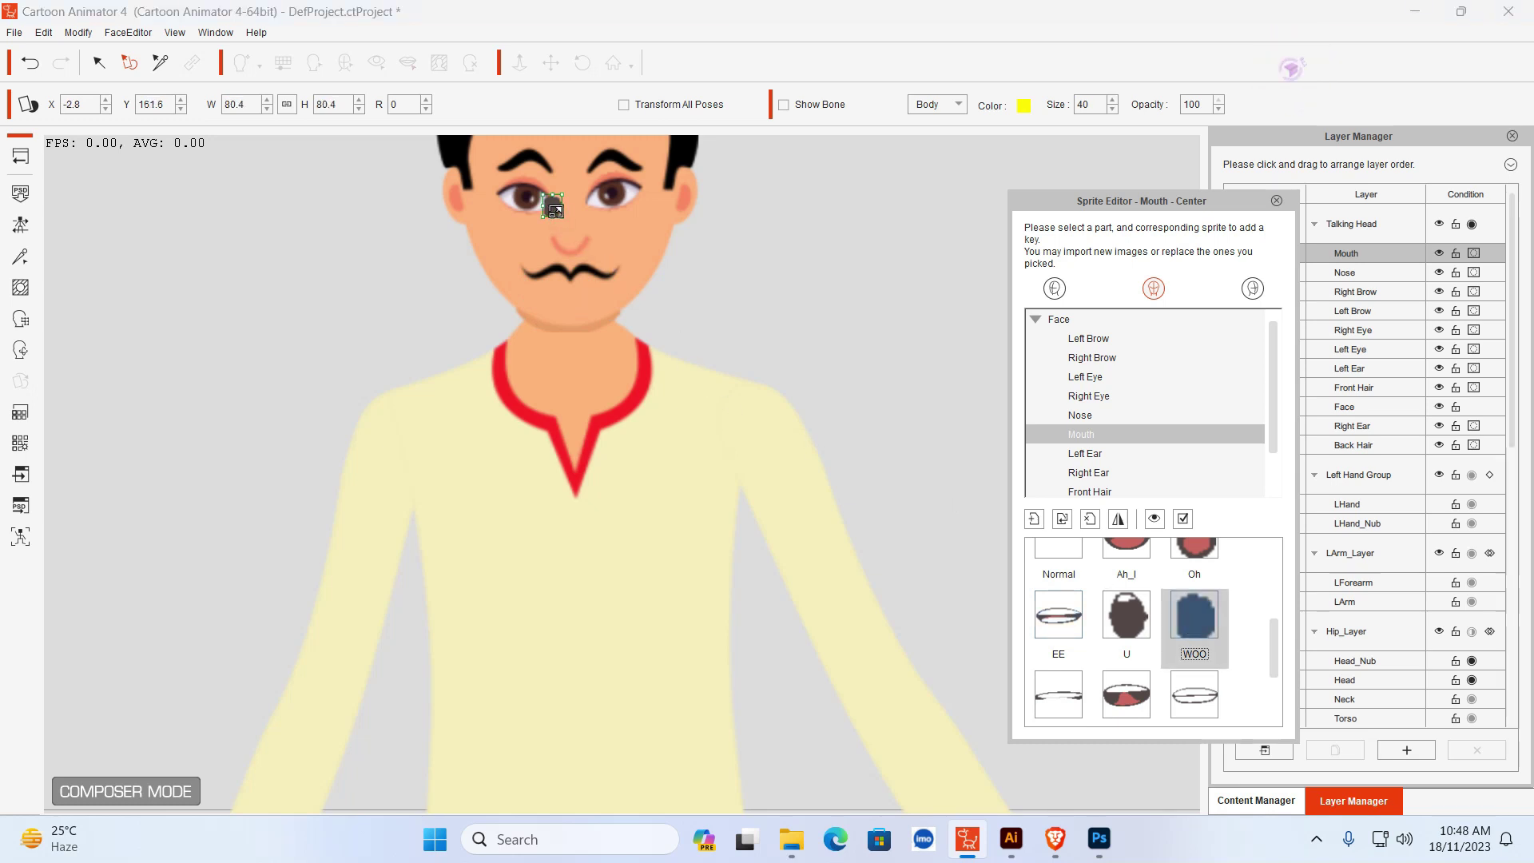
left_click_drag(553, 209, 572, 304)
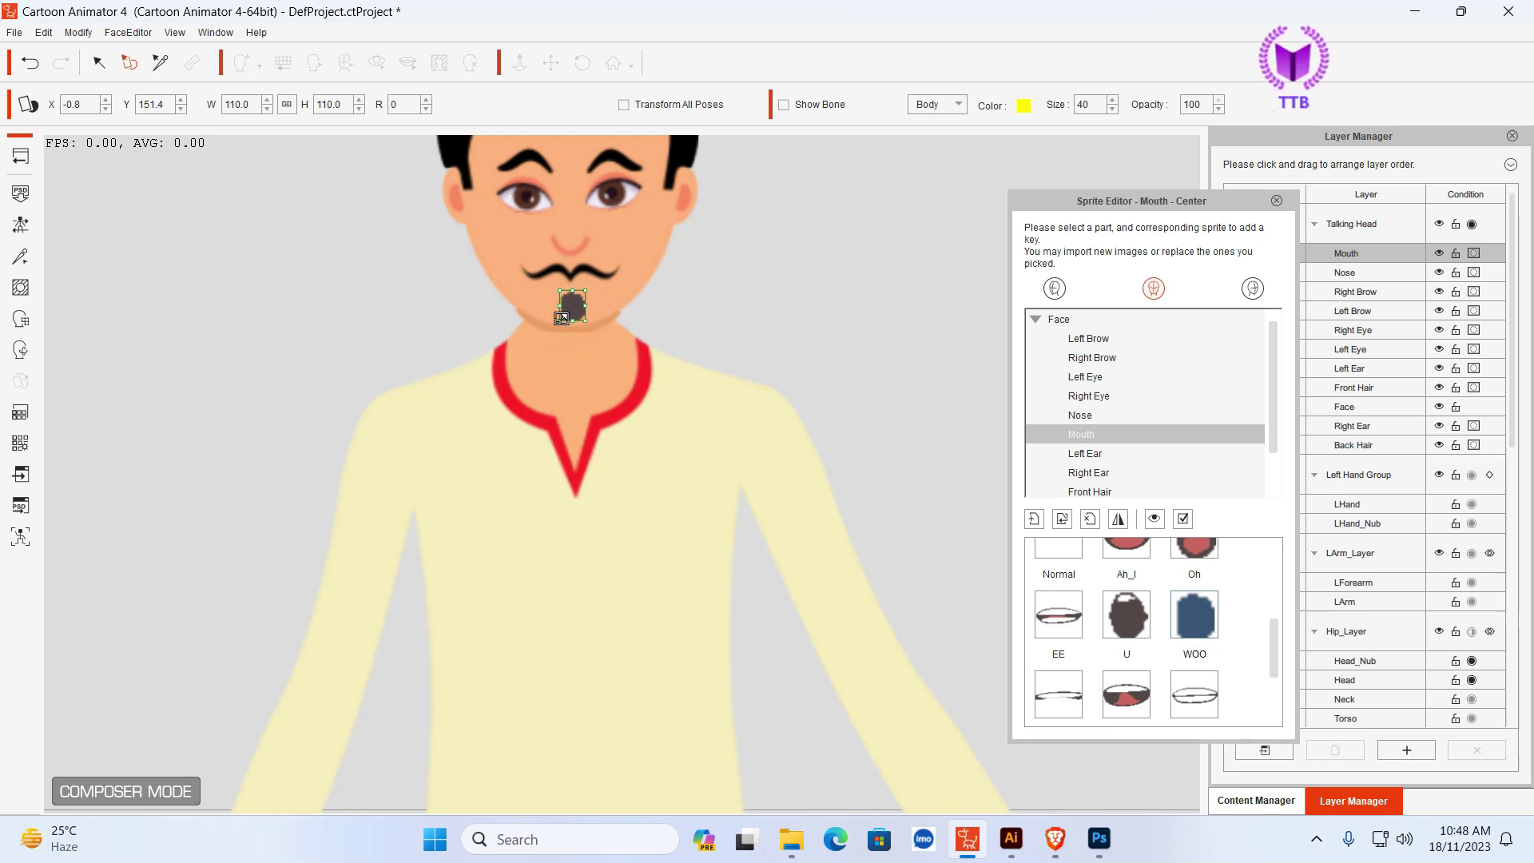
left_click_drag(575, 302, 573, 296)
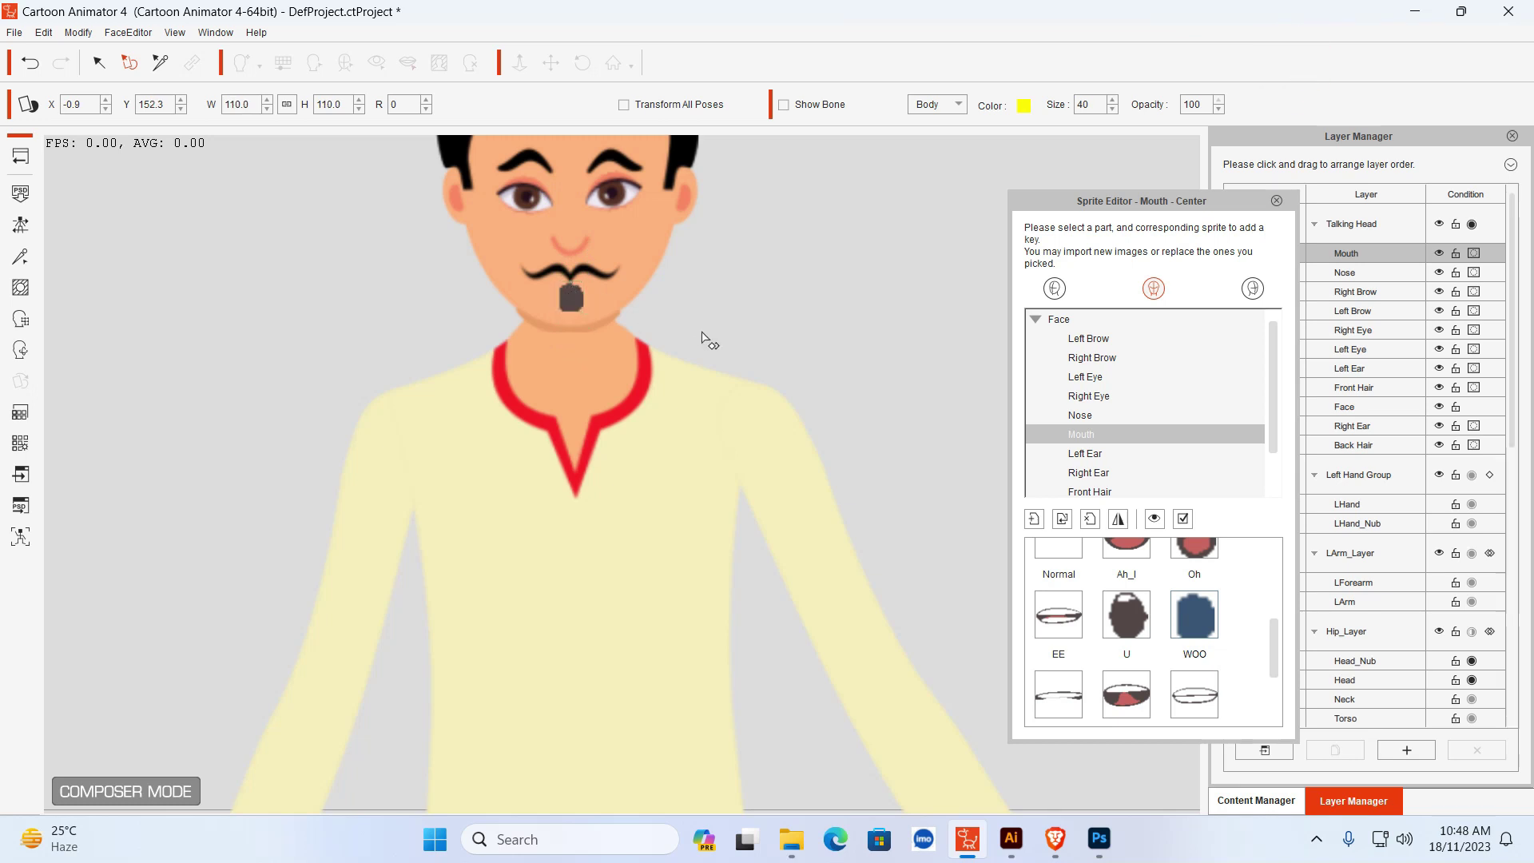
- Close the Sprite Editor and leave the Composer to return to the stage
scroll(1168, 678, "up", 5)
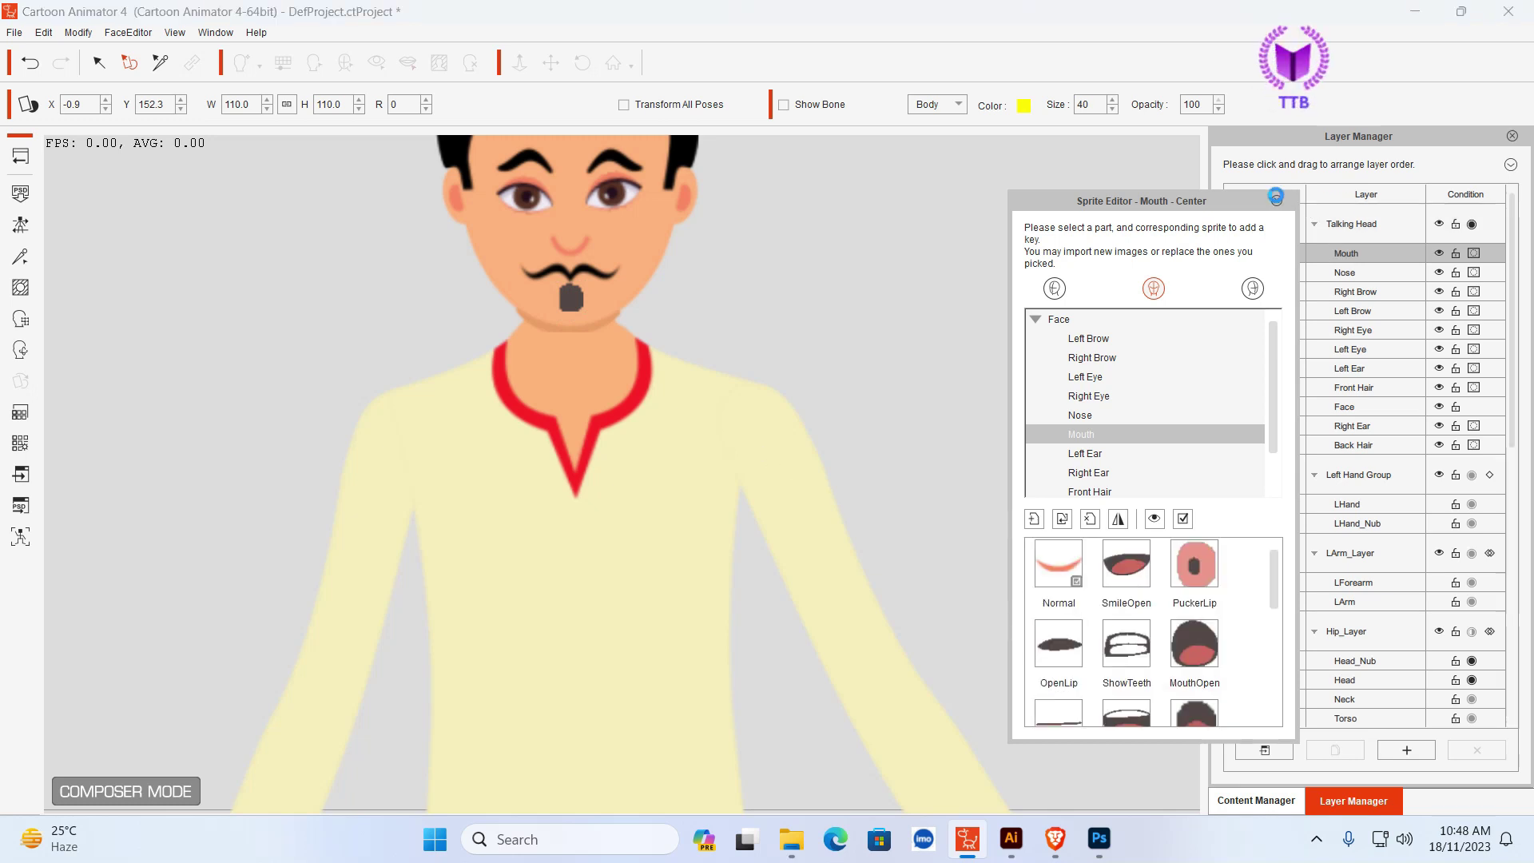
left_click(1278, 202)
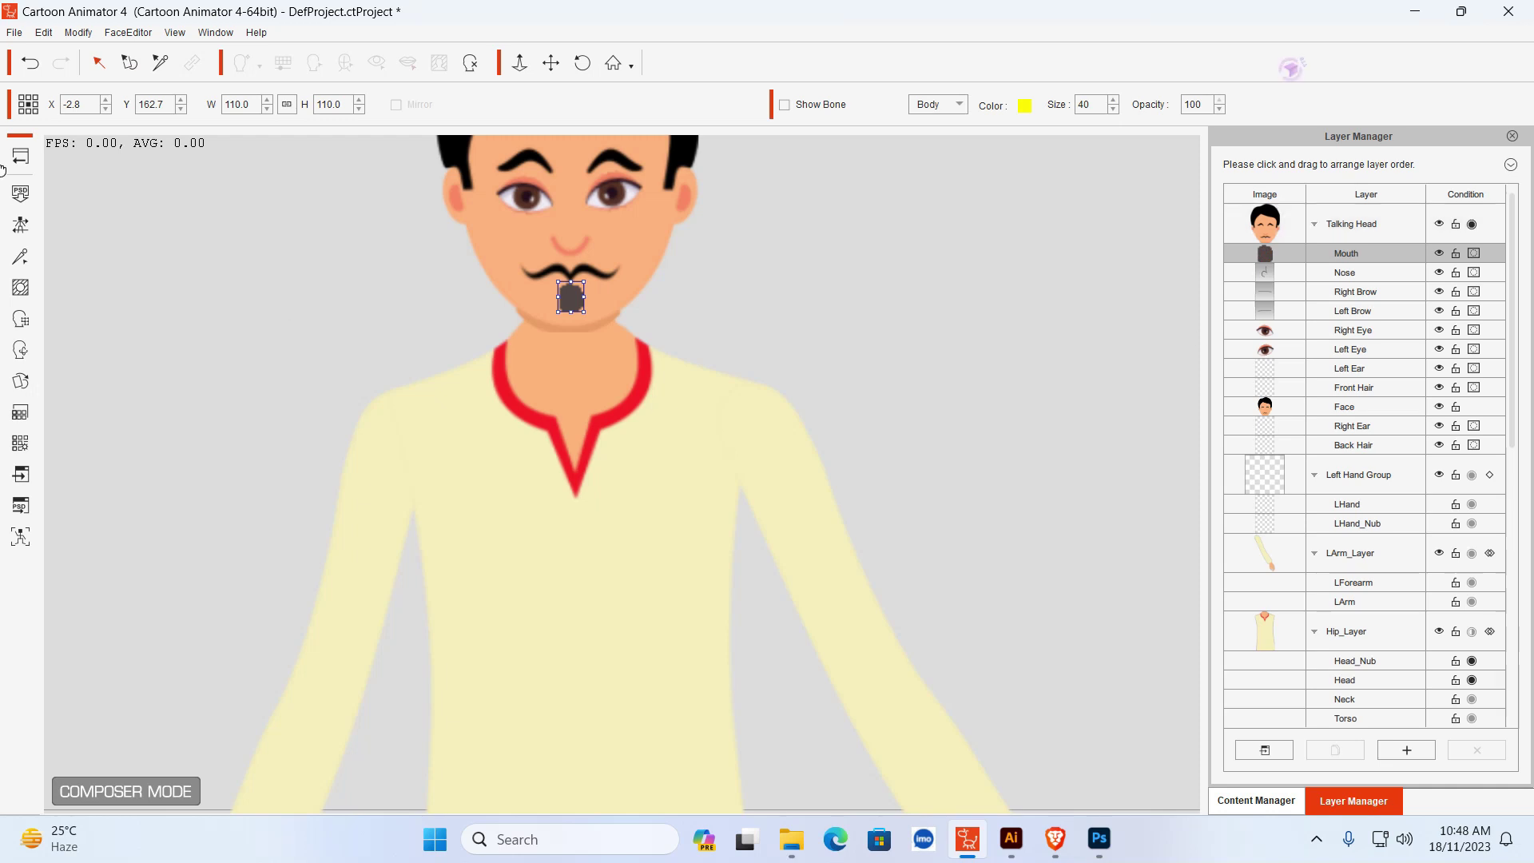
left_click(559, 65)
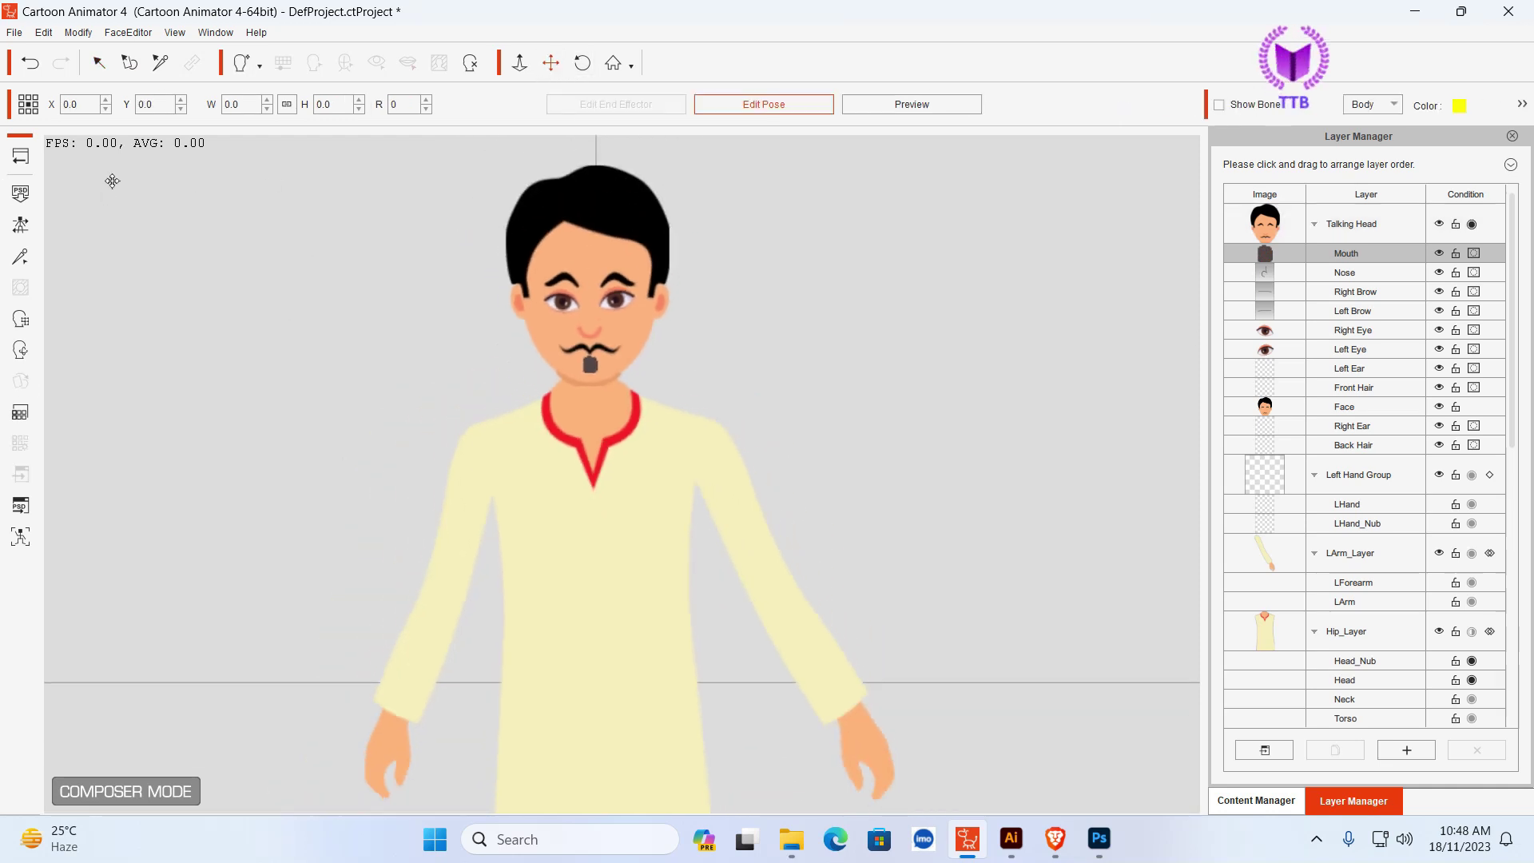
left_click(20, 159)
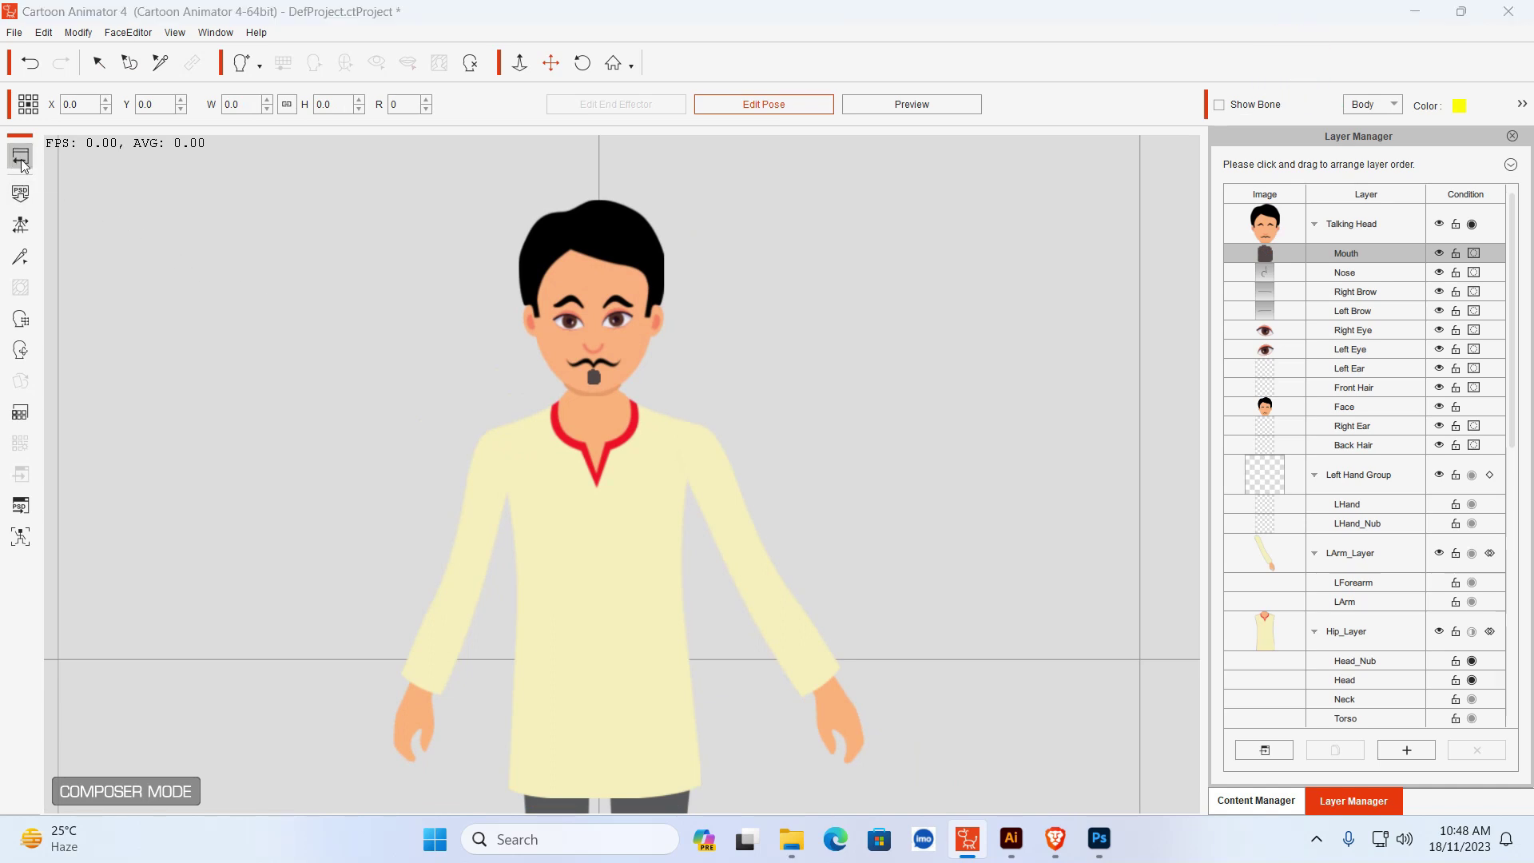
- Update the character on the stage, preview the Walk(2L) action on it, and deselect it
left_click(728, 470)
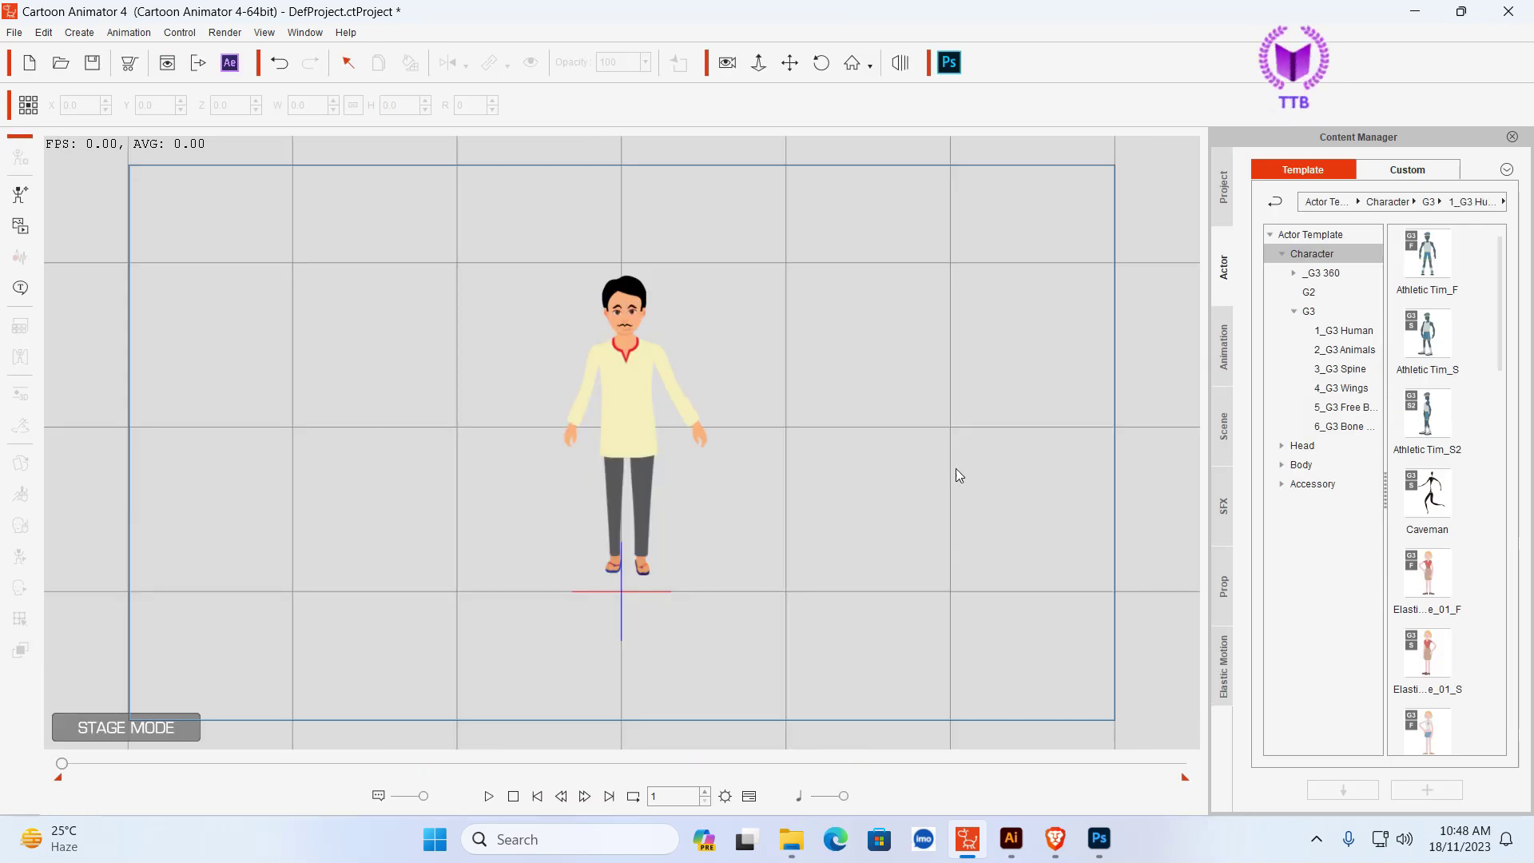
left_click(640, 366)
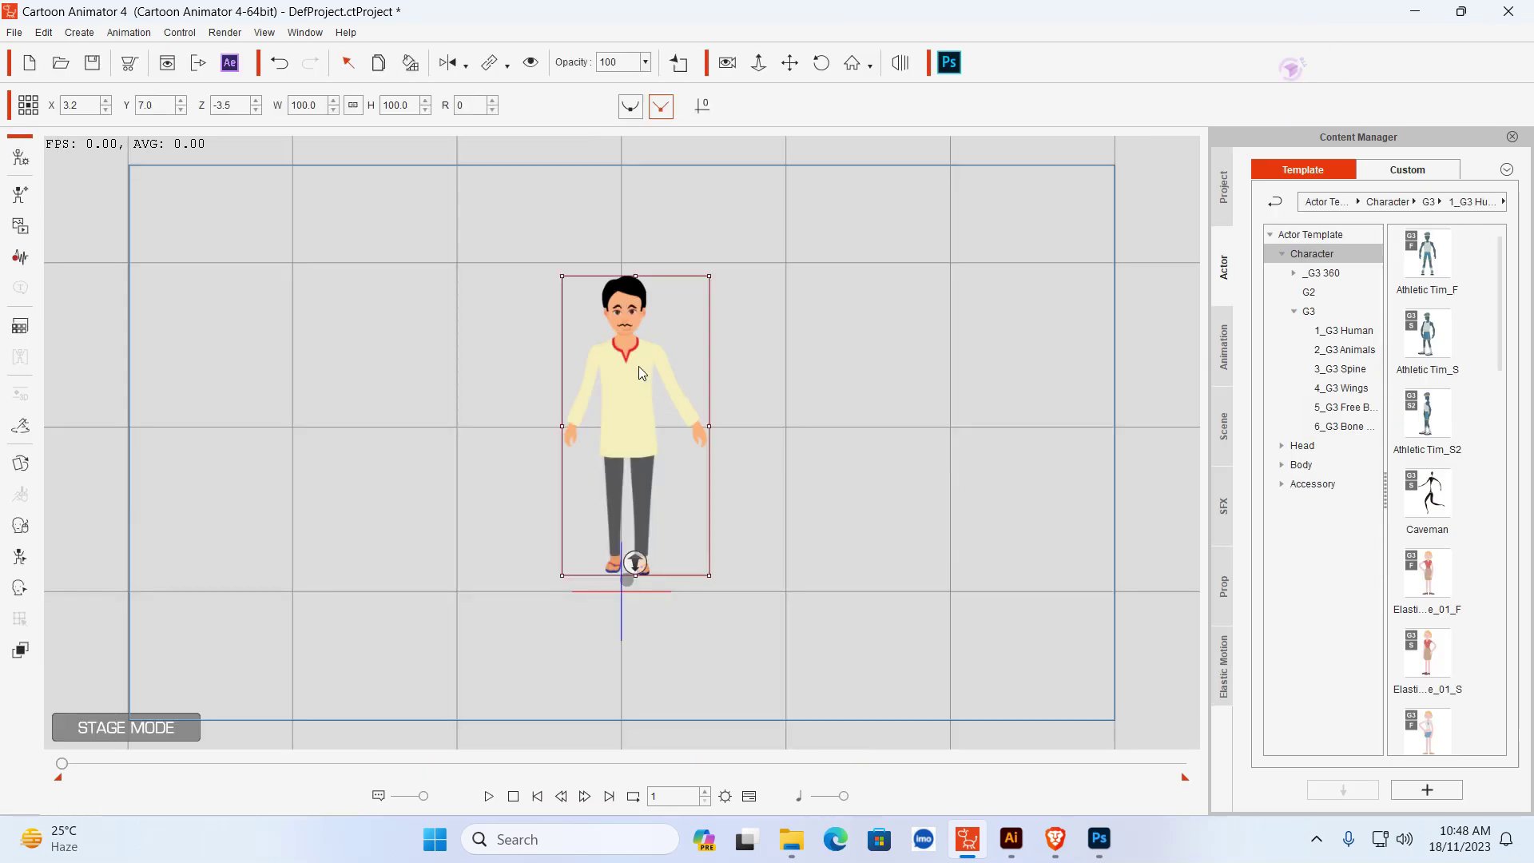
right_click(640, 366)
mouse_move(698, 381)
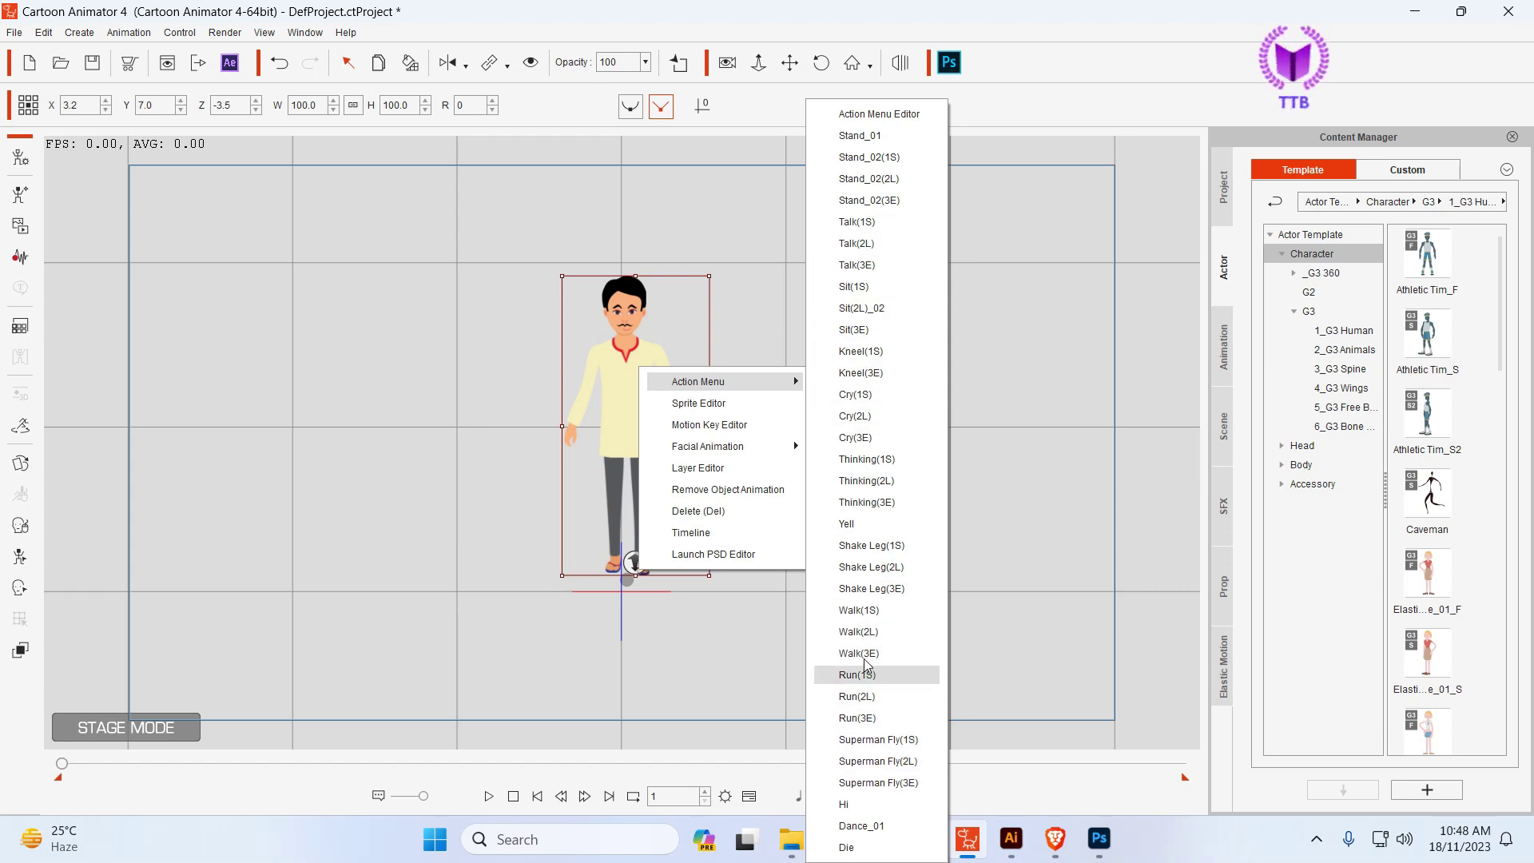
left_click(870, 636)
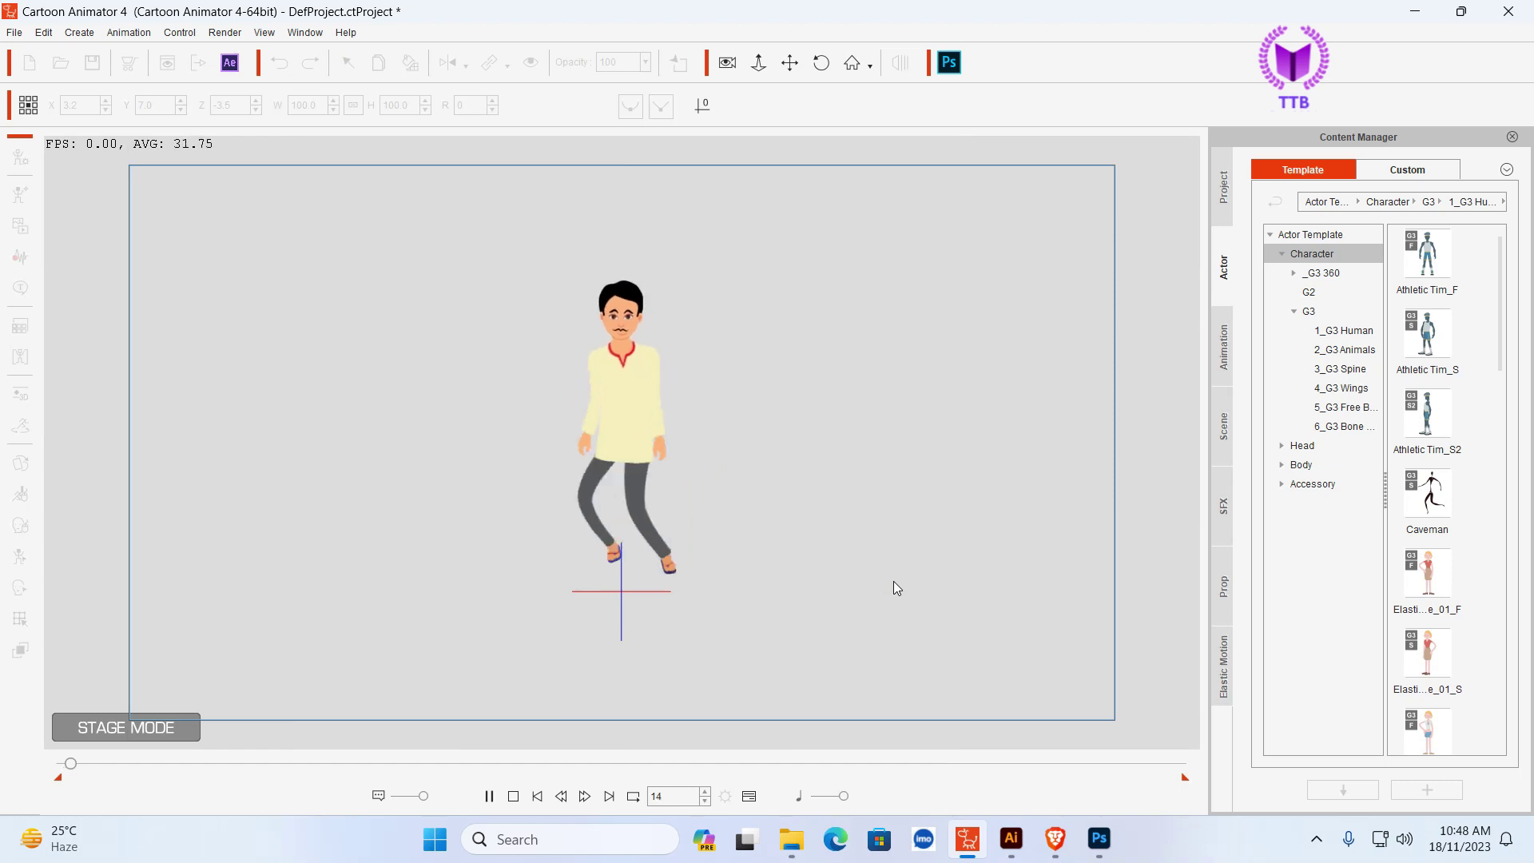
key("space")
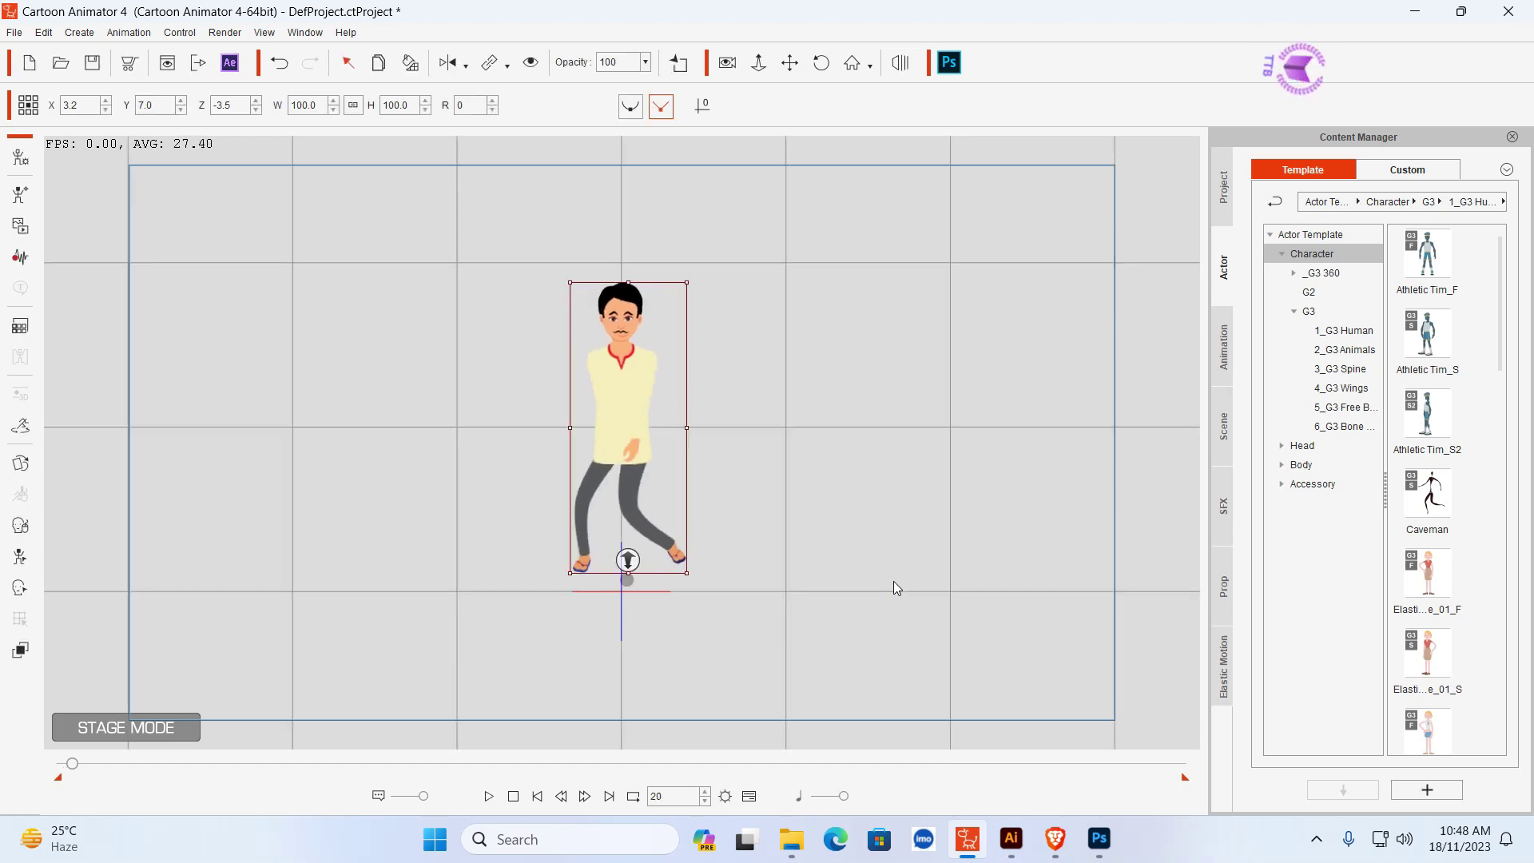
left_click(894, 582)
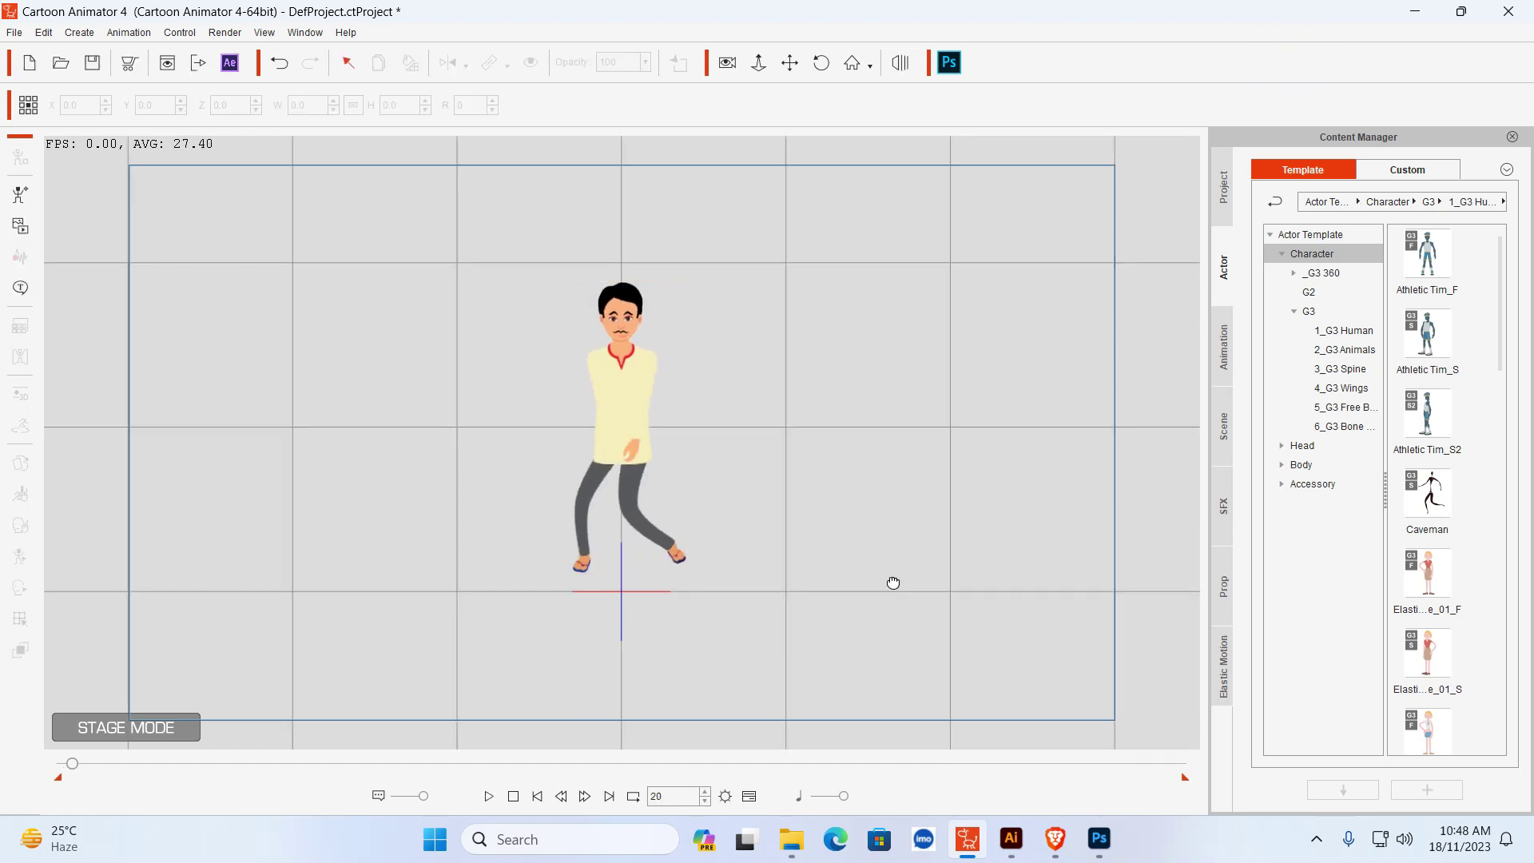
- Apply the Talk(1S) action to the character from the current frame and deselect the character
right_click(628, 370)
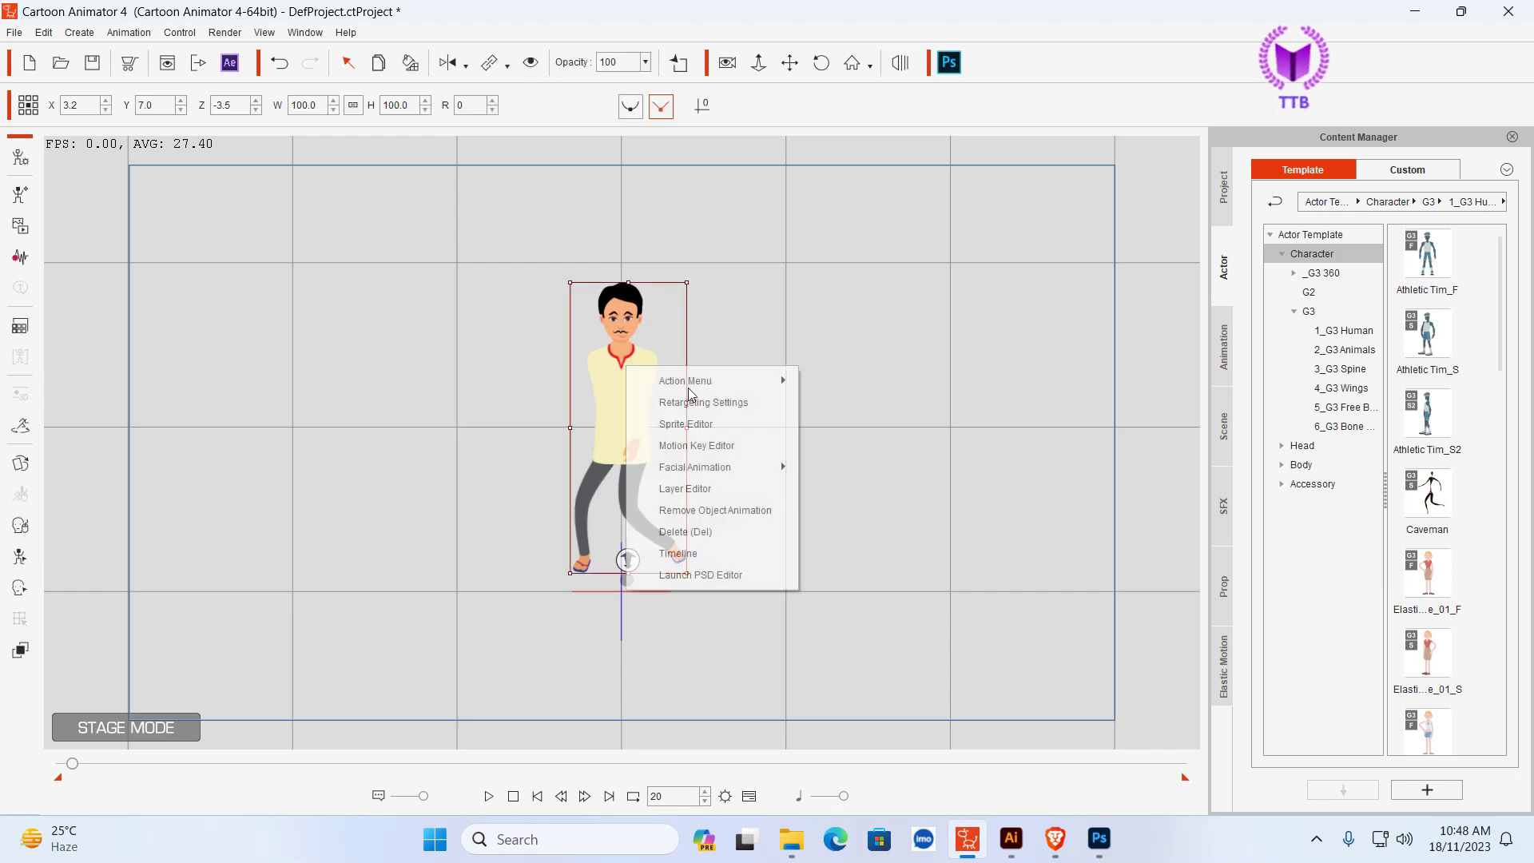
mouse_move(765, 386)
left_click(855, 222)
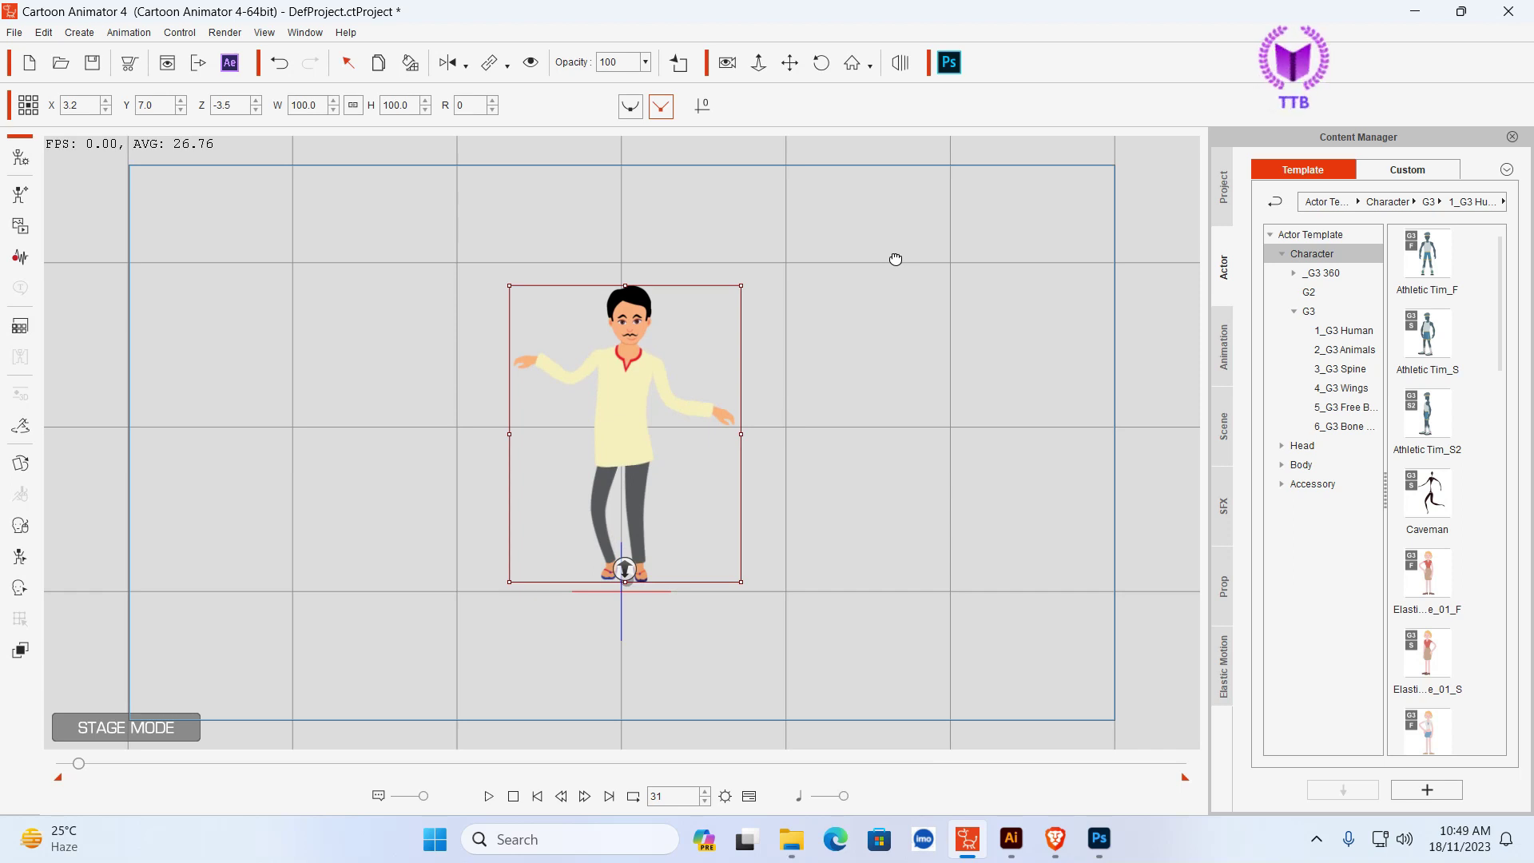
left_click(529, 529)
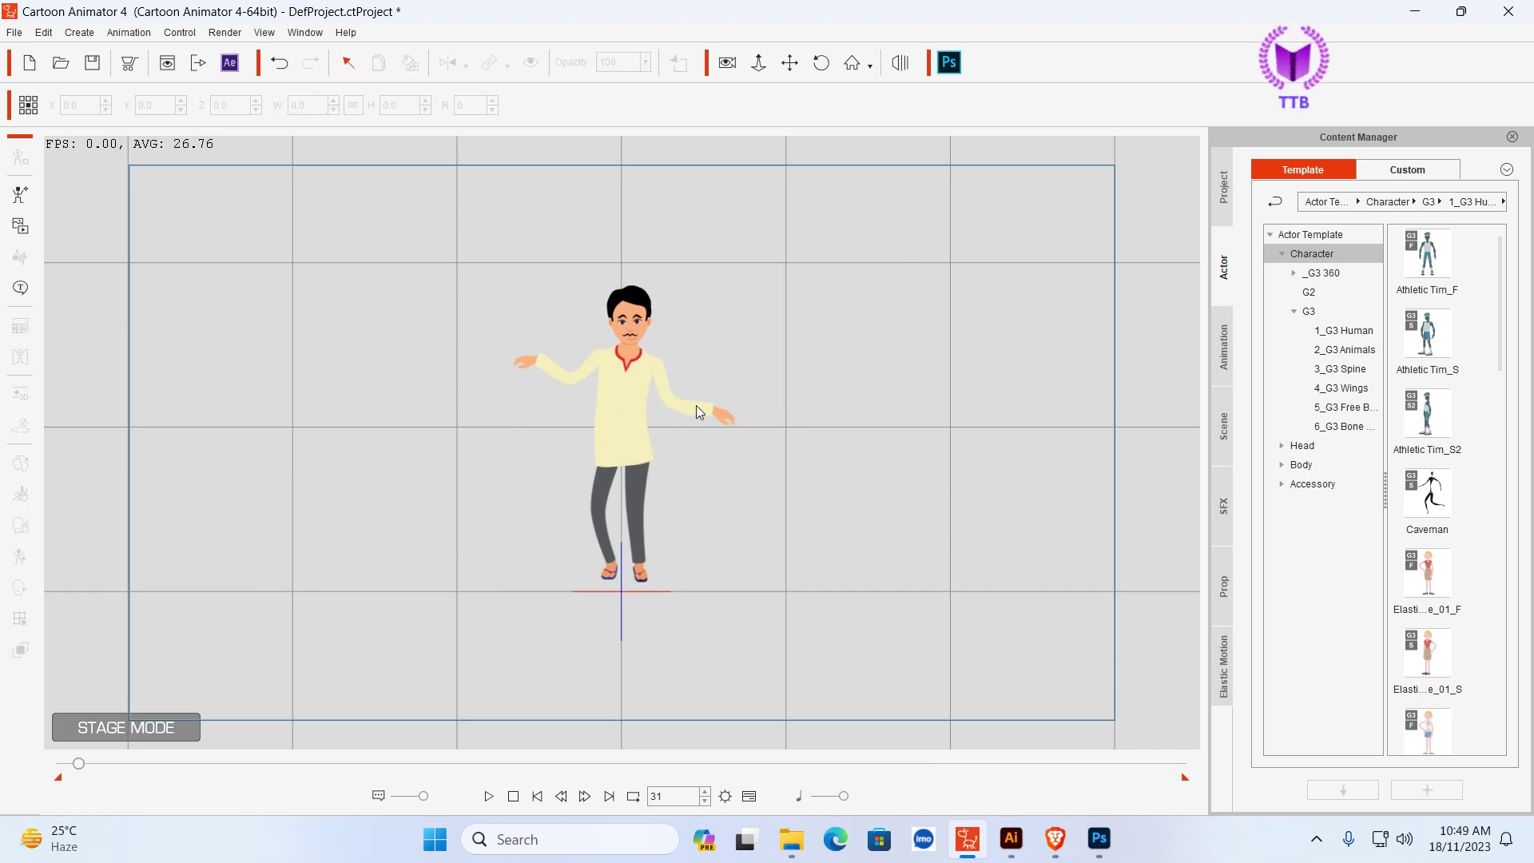